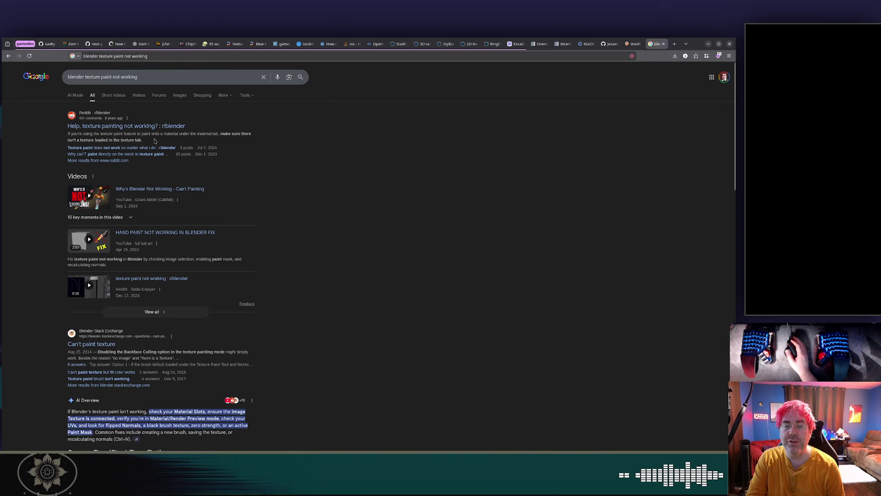
Step: Open the Reddit thread "Texture paint does not work no matter what i do" in a new tab and read its replies
right_click(142, 148)
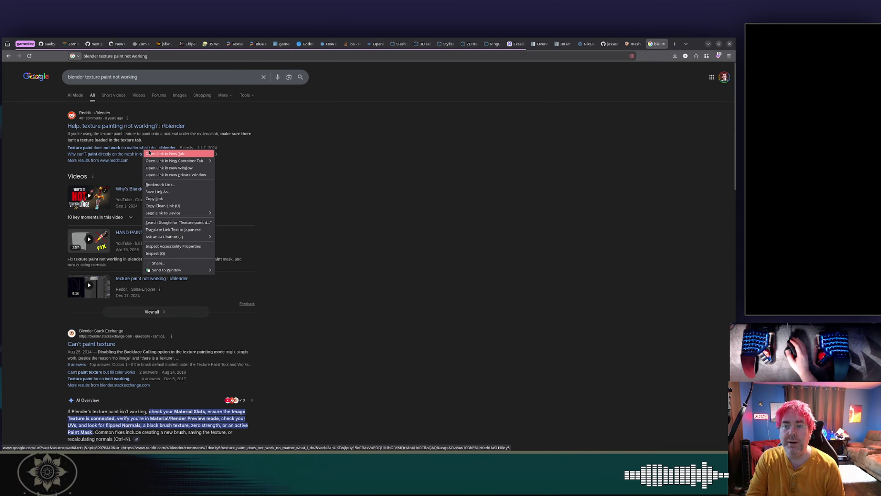
click(163, 153)
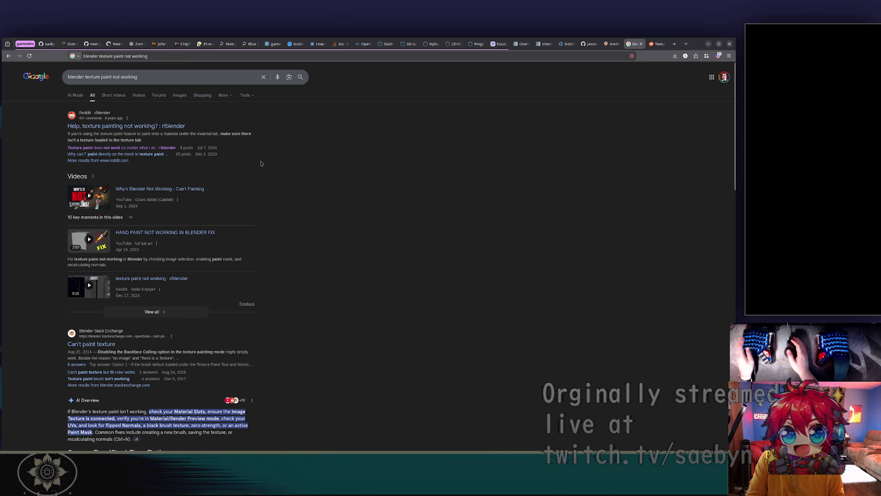
key(alt+Tab)
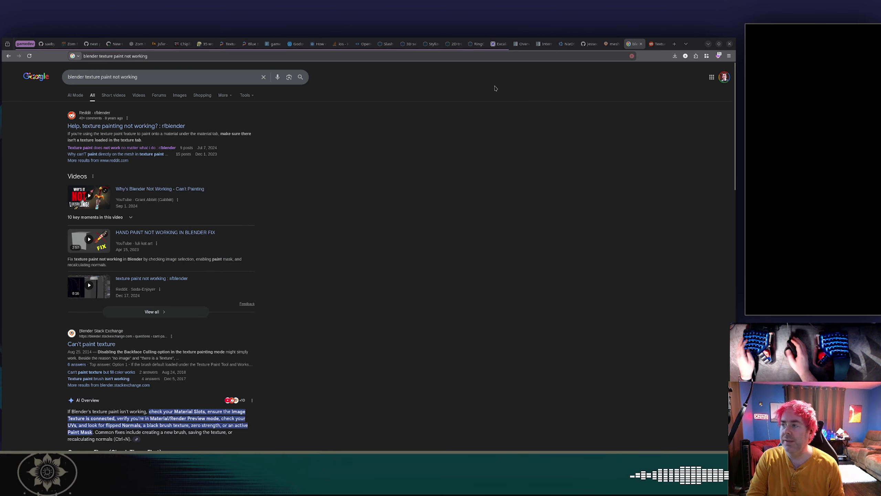
key(ctrl+Tab)
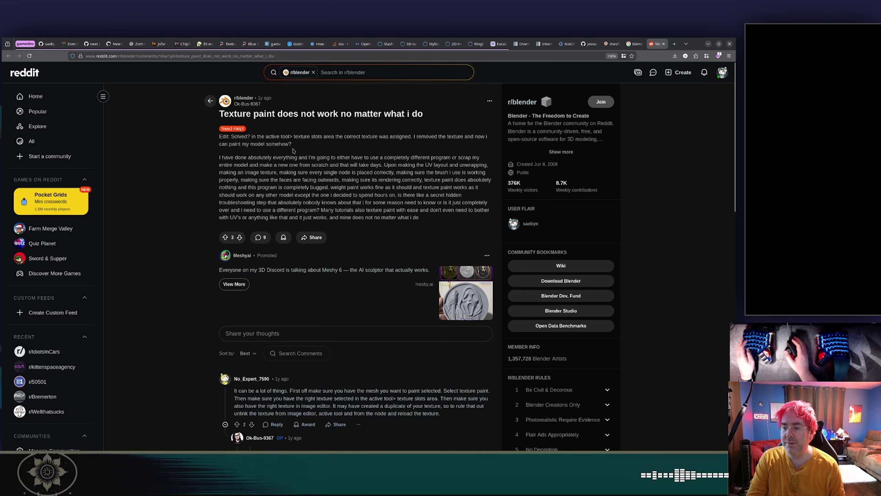
scroll(293, 151, down, 5)
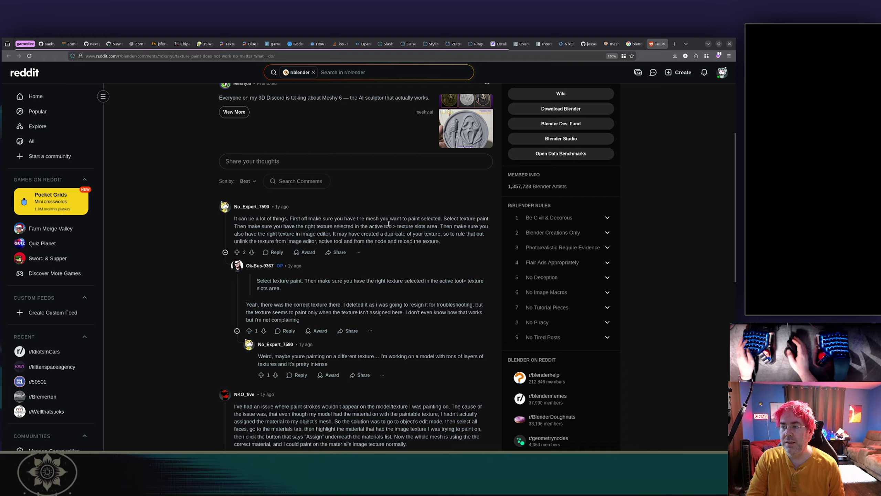
Step: Switch to Blender and check in the Airbrush's settings whether a brush texture is assigned
key(alt+Tab)
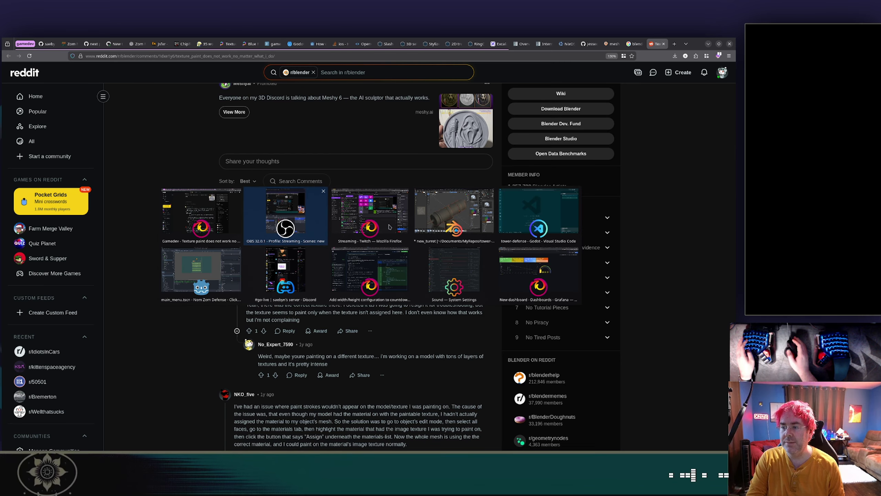
key(Tab)
key(Tab)
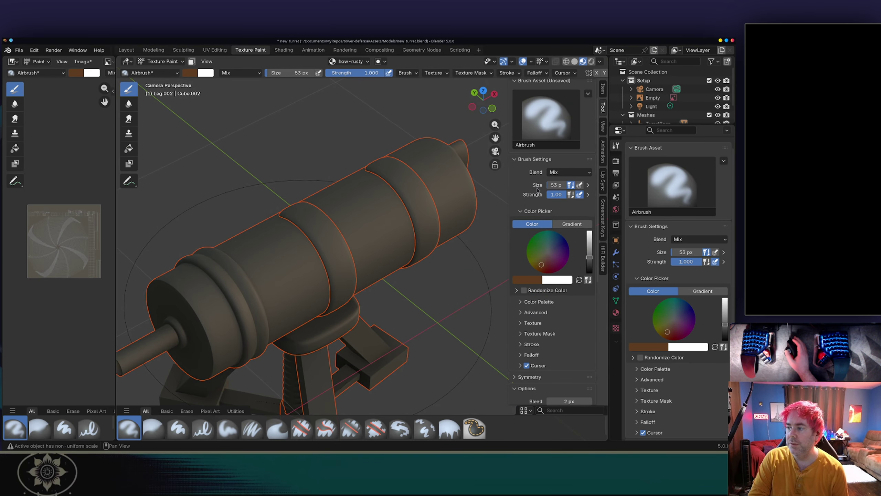
scroll(537, 190, up, 3)
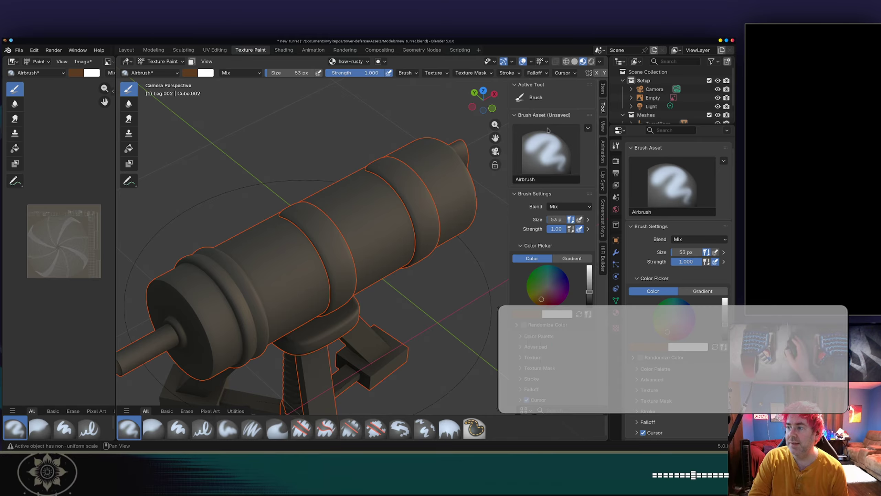
scroll(548, 138, down, 8)
scroll(546, 141, down, 2)
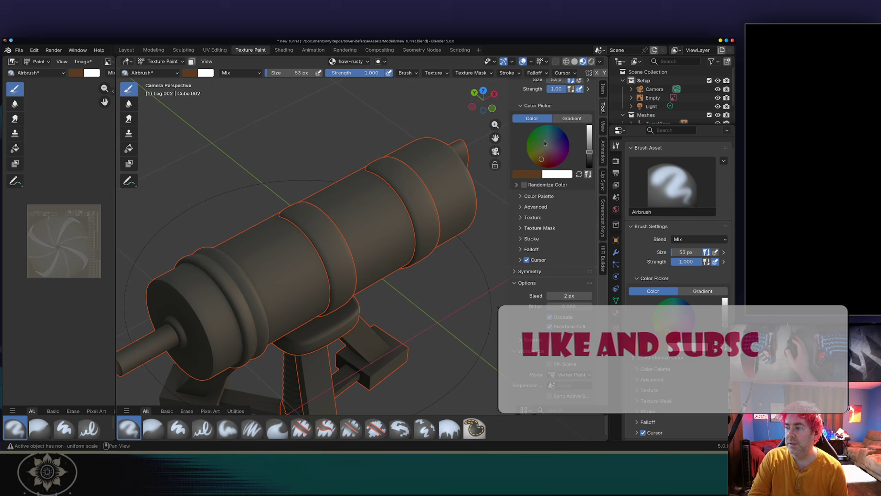
click(534, 218)
click(555, 256)
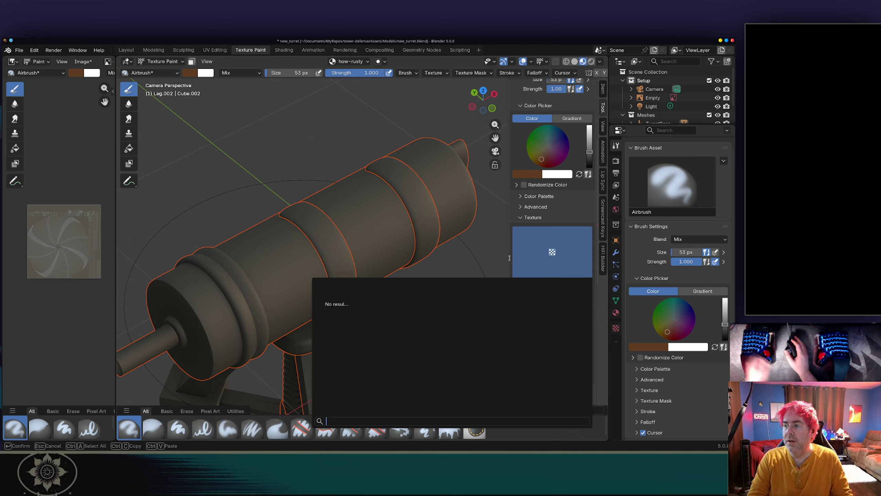
key(Escape)
scroll(559, 249, up, 5)
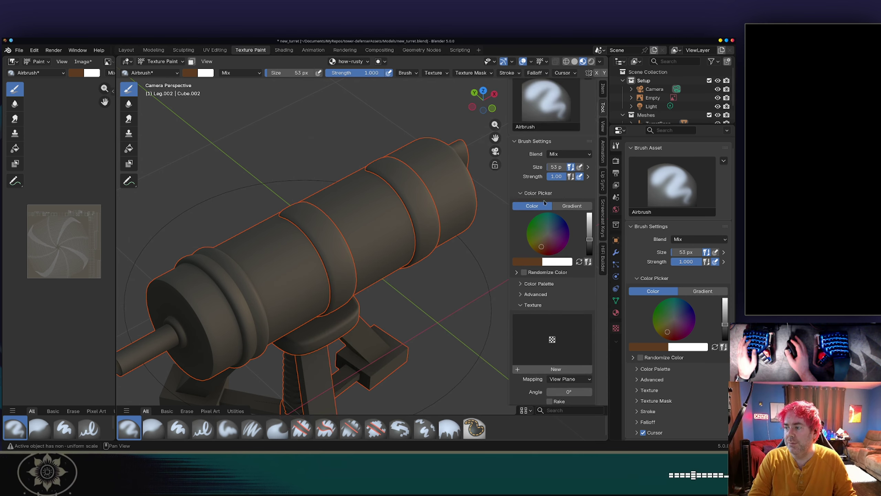
Step: Collapse the Color Picker, Brush Settings and Workspace sections and look through the view and item properties for texture slots
click(543, 195)
click(543, 142)
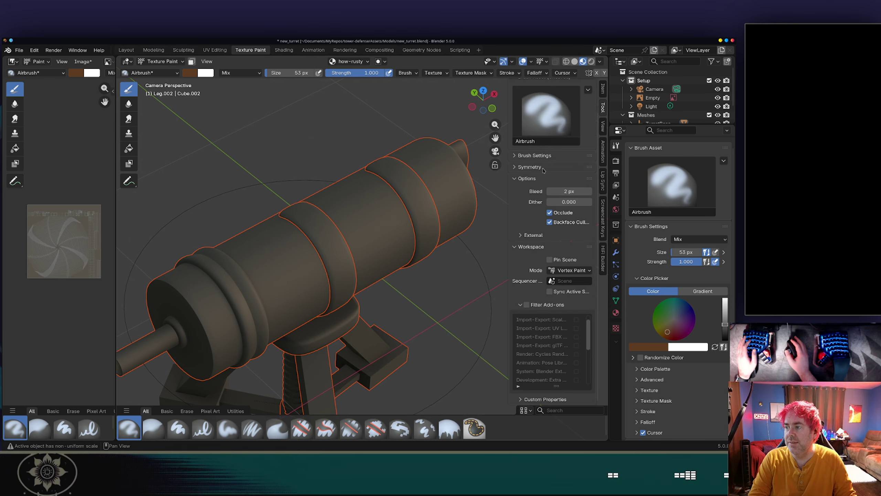
click(520, 246)
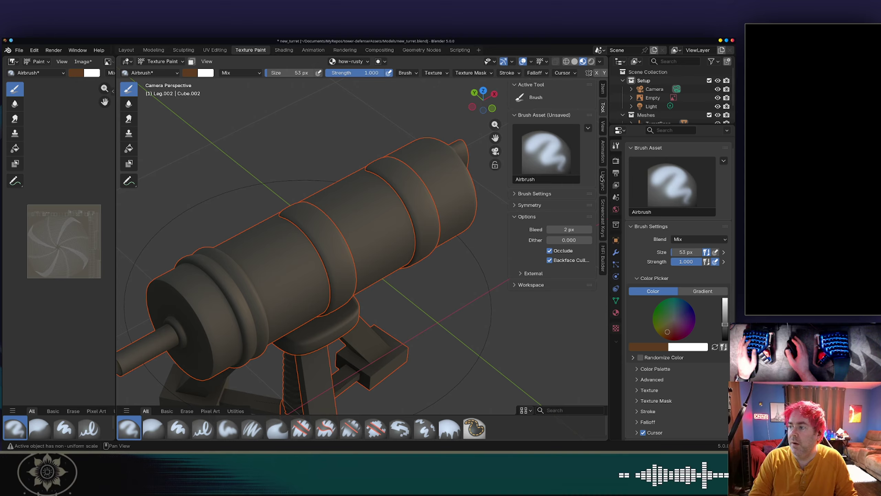
click(603, 129)
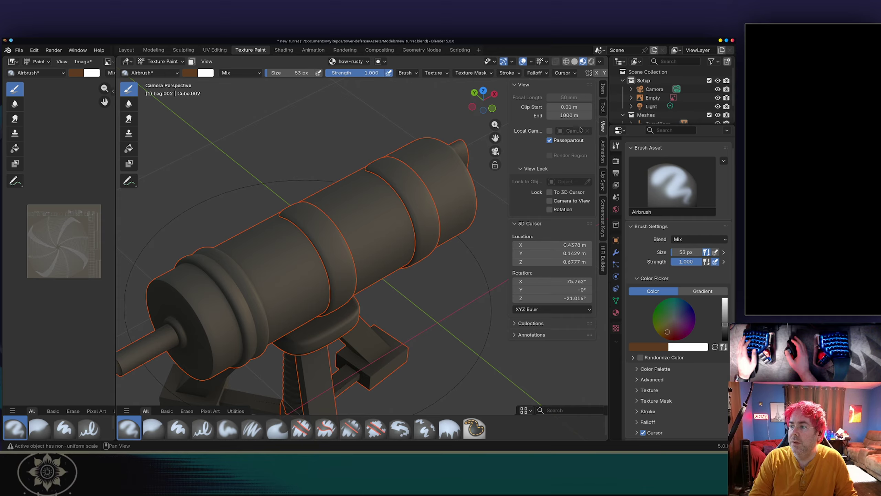
click(604, 90)
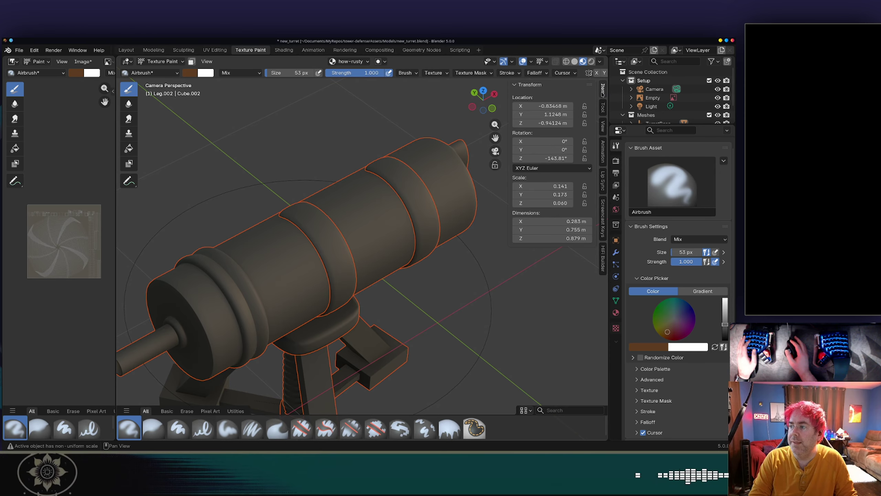
click(604, 108)
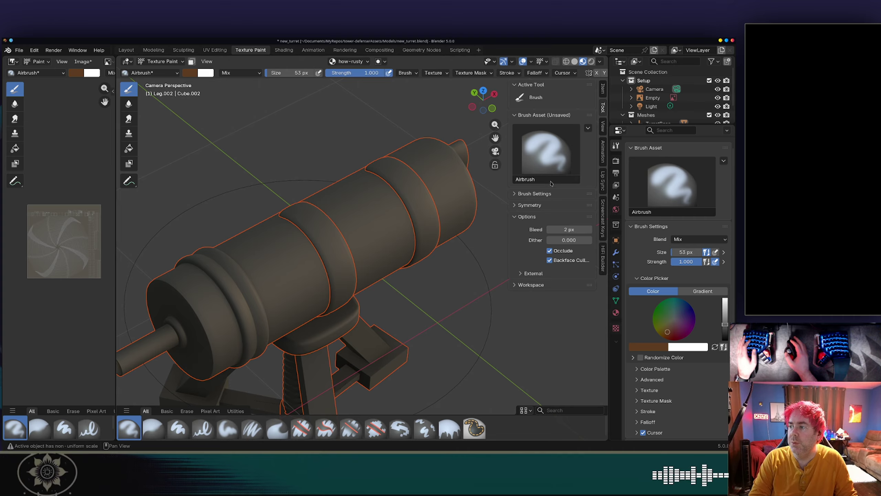
Step: Check the Airbrush for available brush textures and set its texture mapping to 3D
click(437, 73)
click(385, 90)
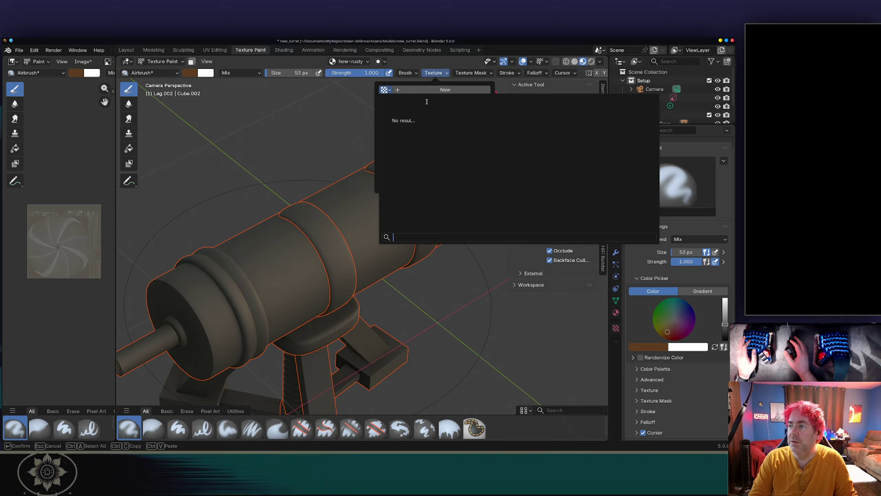
key(Escape)
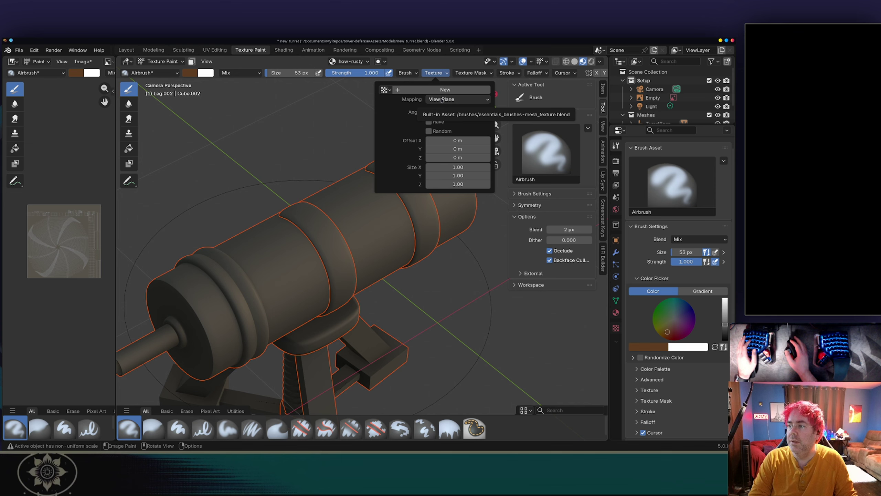
click(441, 99)
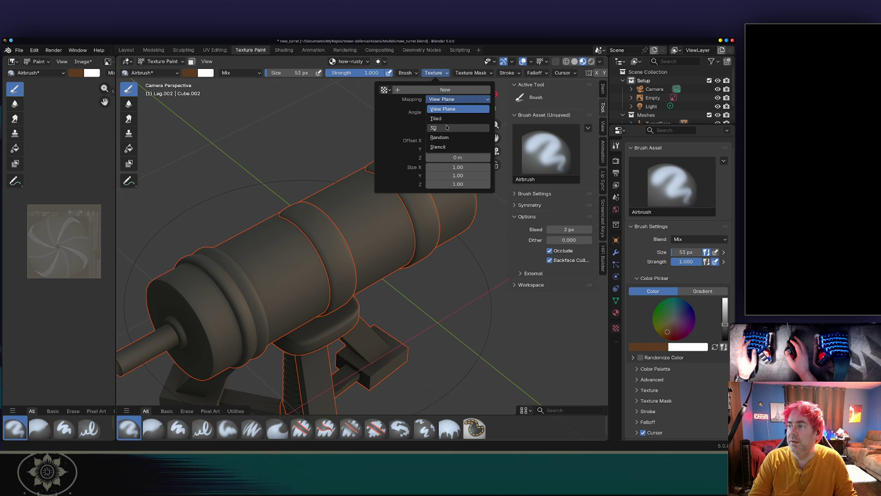
click(433, 128)
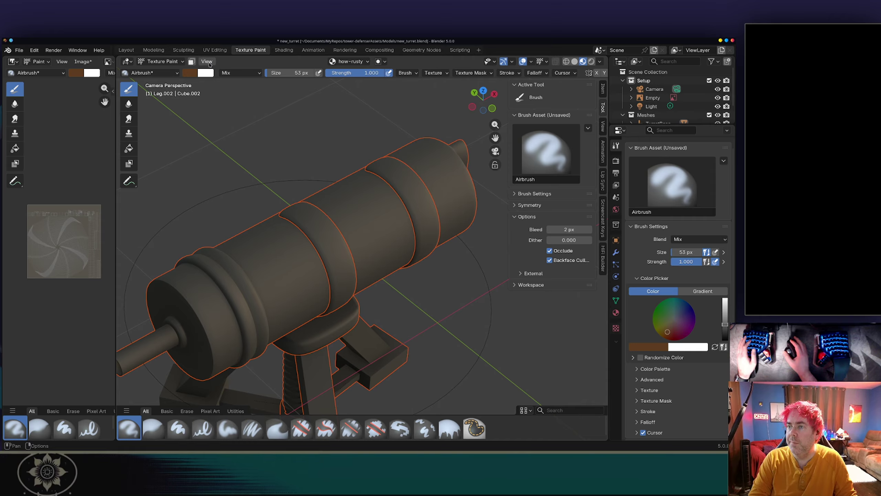
Step: Set the texture slots mode to Single Image, with the UVMap layer and Linear interpolation
click(364, 63)
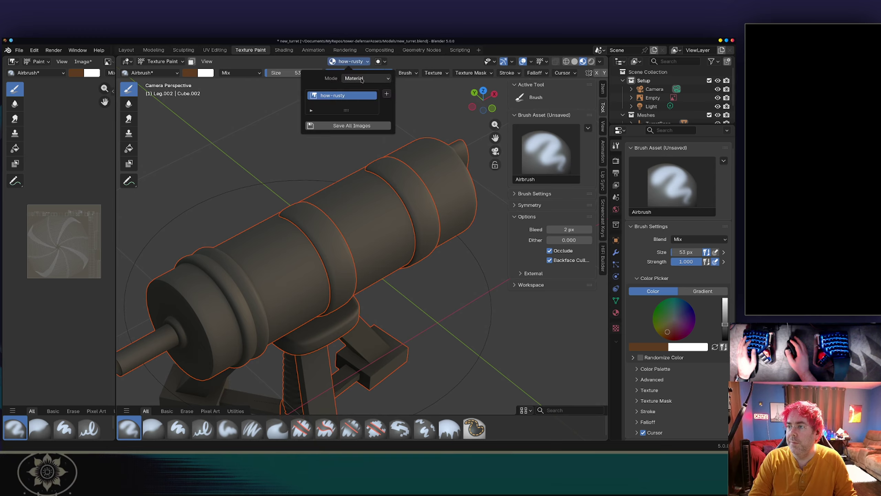
click(361, 78)
click(361, 98)
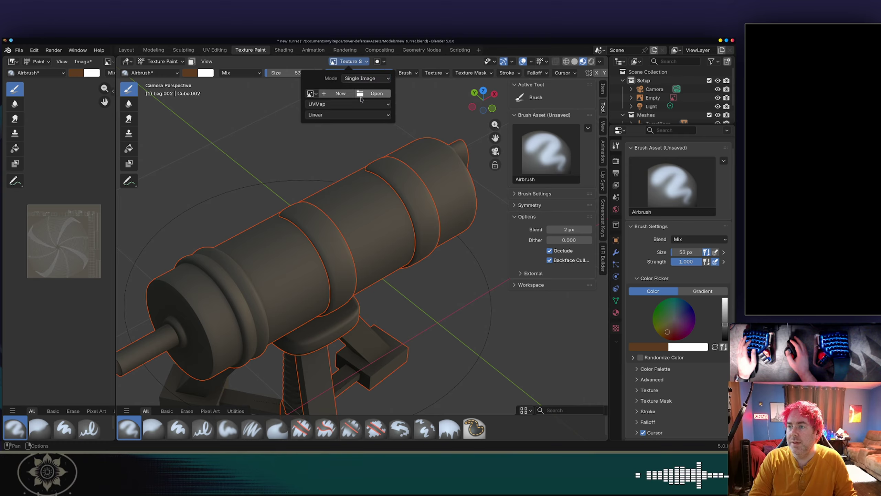
click(331, 104)
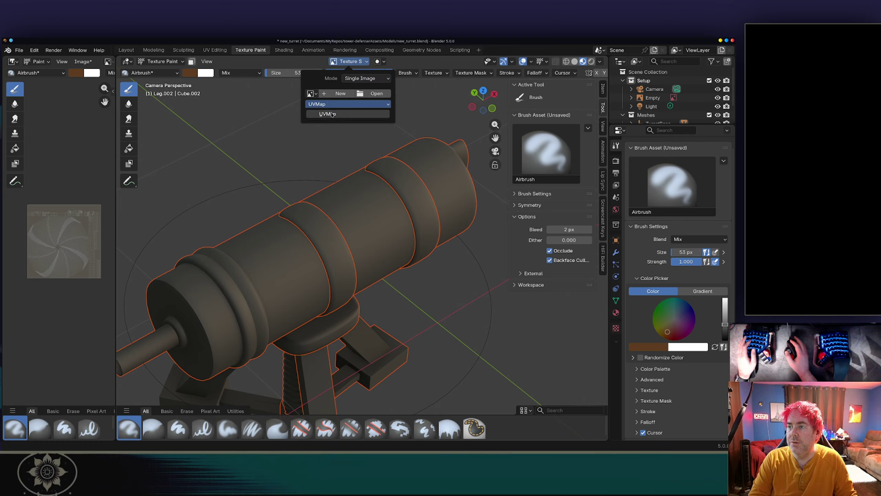
click(335, 114)
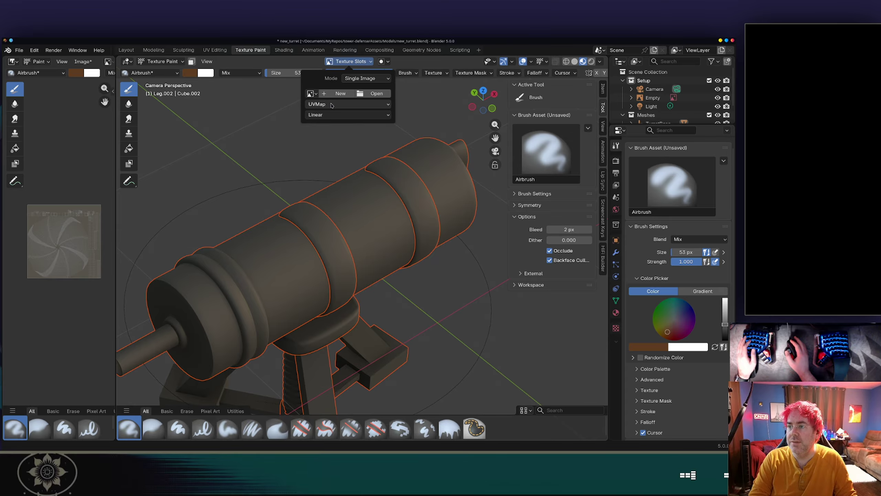
click(330, 116)
click(330, 116)
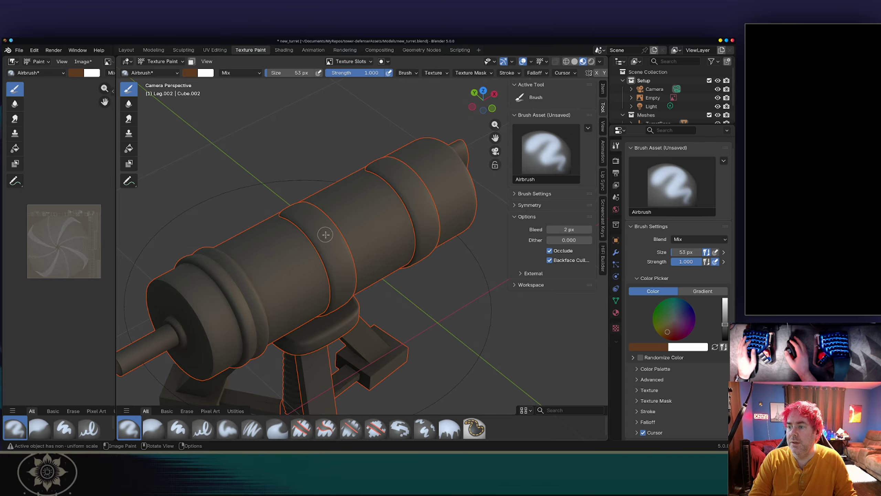
scroll(309, 228, up, 3)
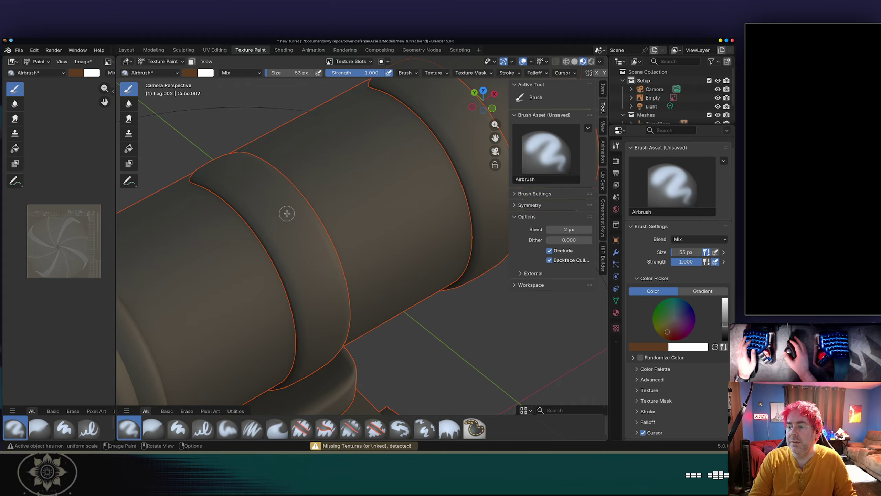
Step: Assign the existing how-rusty image as the single-image paint canvas
click(350, 61)
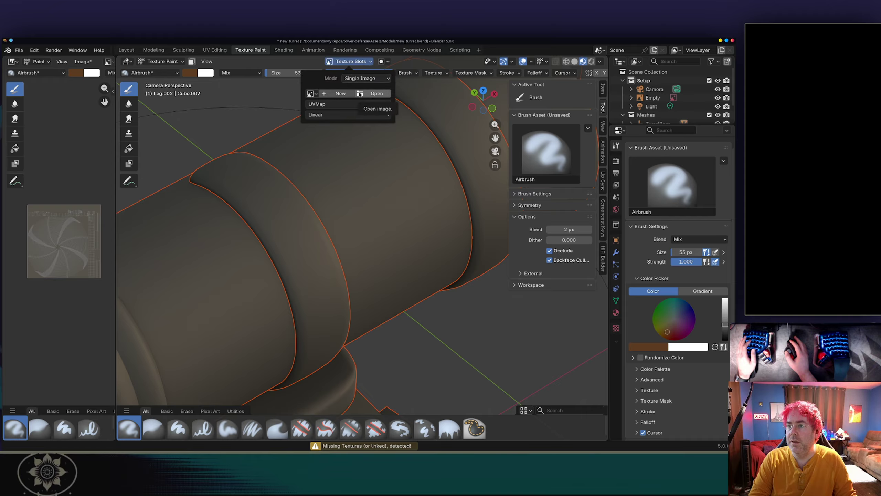
click(311, 94)
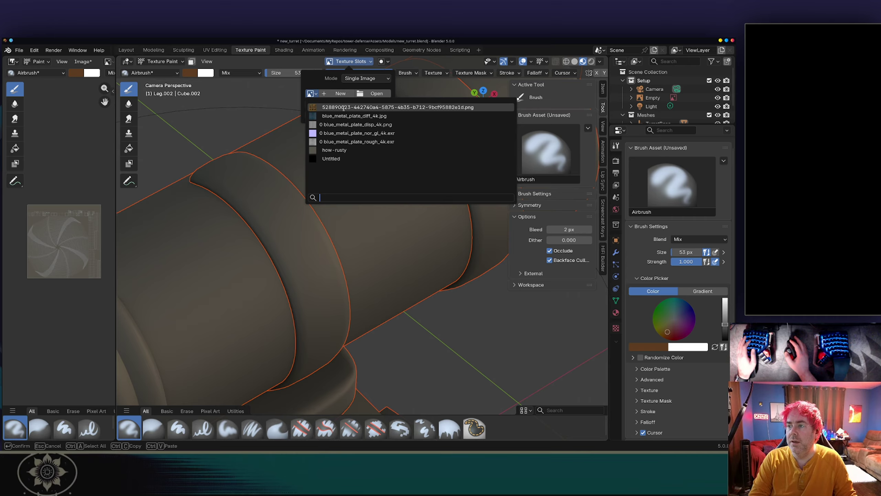
click(334, 150)
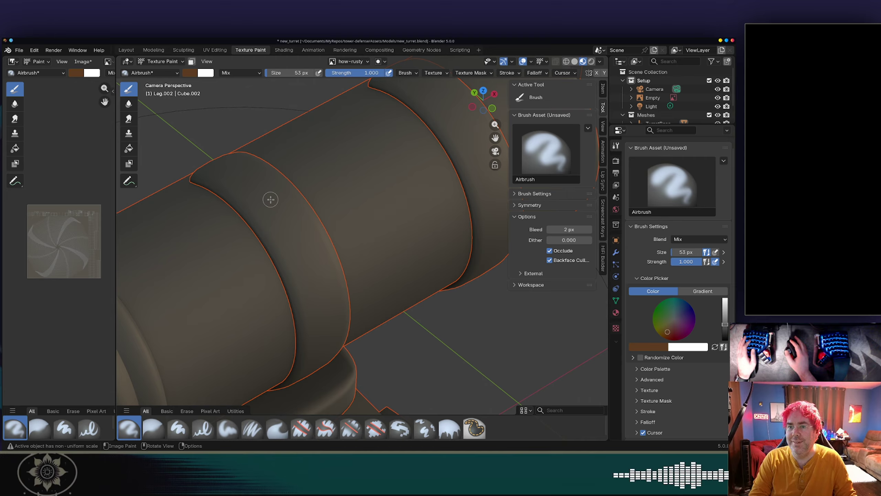
Step: Set the Airbrush size to 128 px and bring the whole turret into view
drag(274, 73, 300, 73)
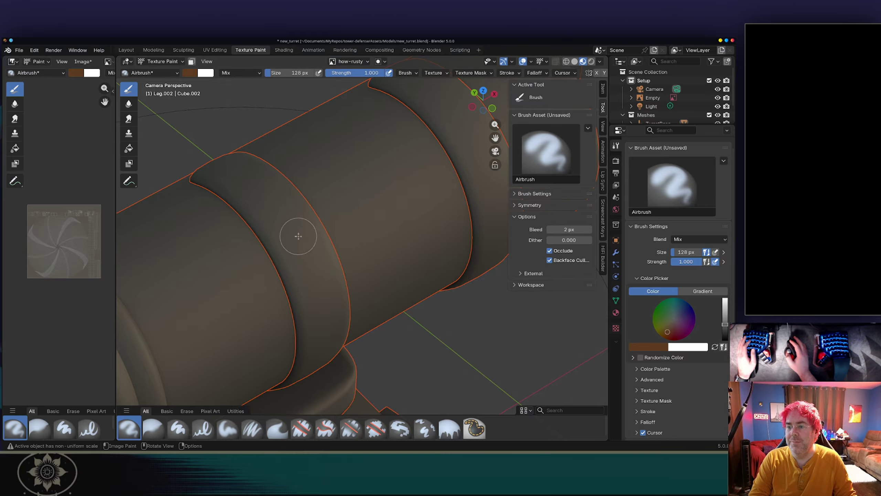
scroll(344, 299, down, 2)
mouse_move(345, 299)
middle_down()
mouse_move(349, 242)
mouse_move(347, 288)
middle_up()
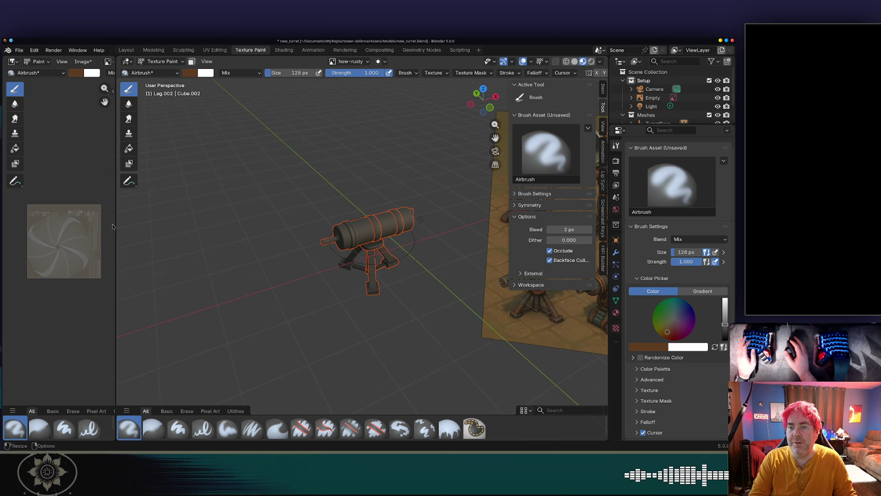
Step: Widen the image editor, paint a short brown test stroke on the how-rusty texture, and inspect the turret for it
drag(114, 226, 226, 227)
key(Home)
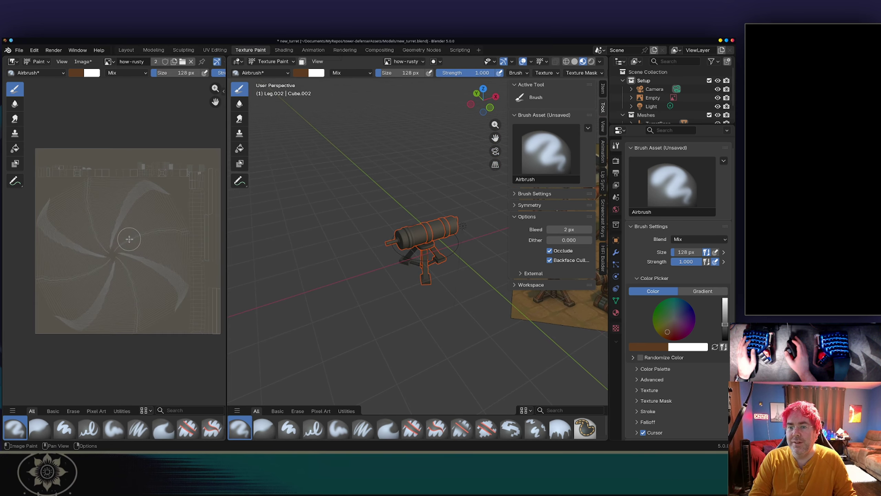
scroll(149, 235, up, 1)
drag(138, 214, 146, 188)
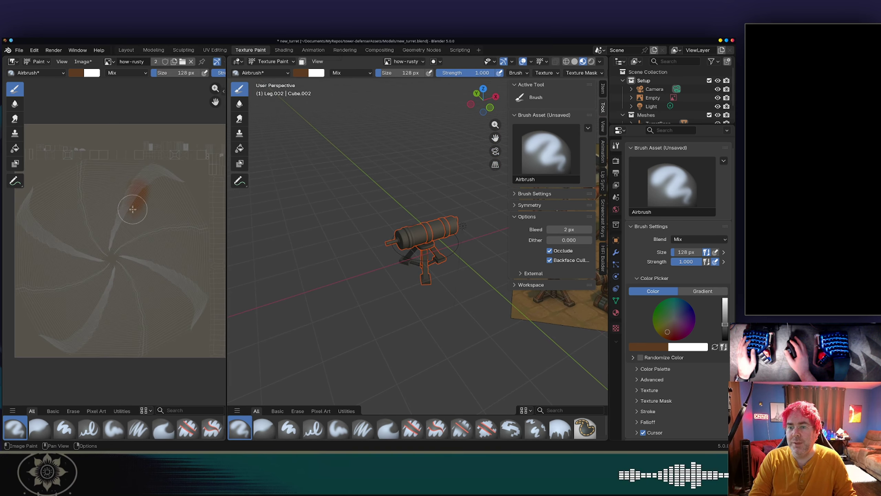
scroll(487, 274, up, 8)
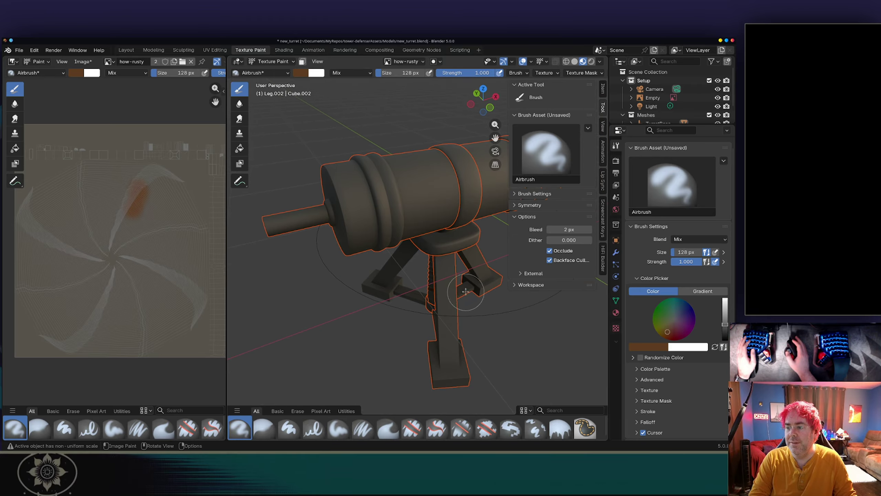
mouse_move(466, 292)
middle_down()
mouse_move(502, 237)
mouse_move(529, 236)
mouse_move(478, 291)
mouse_move(451, 290)
middle_up()
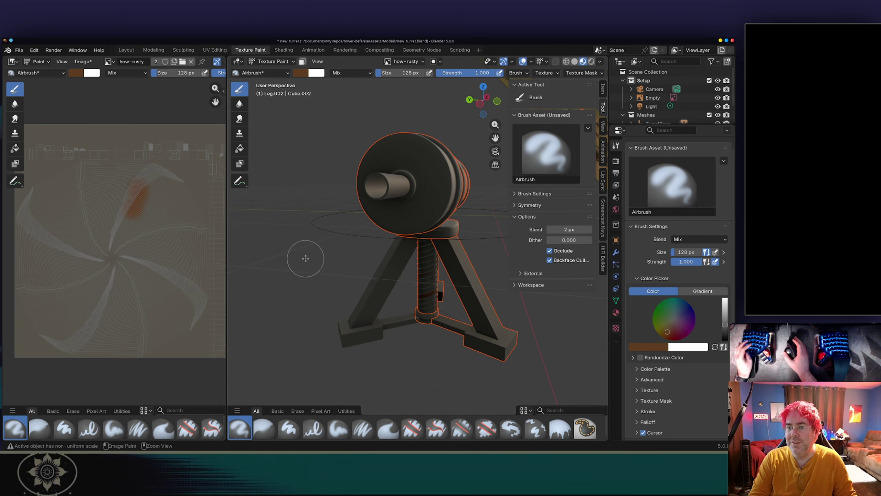
Step: Set the interpolation of the how-rusty paint canvas to Closest
middle_drag(432, 201, 395, 242)
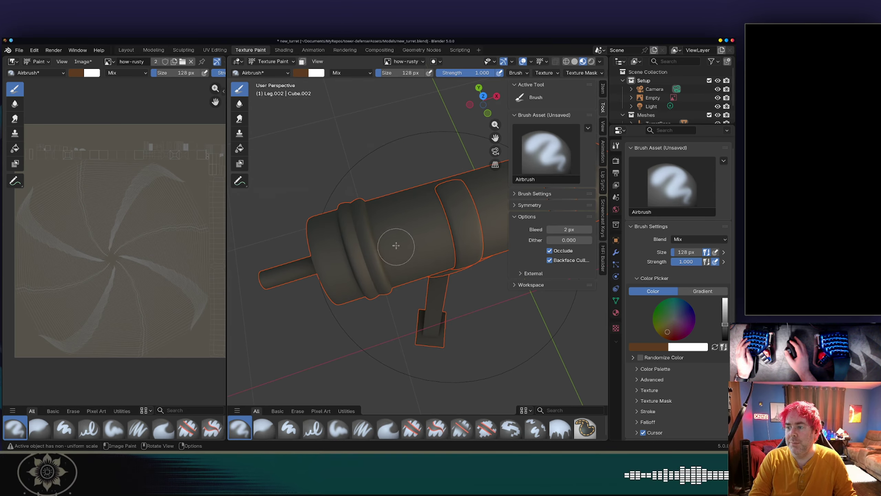
click(413, 61)
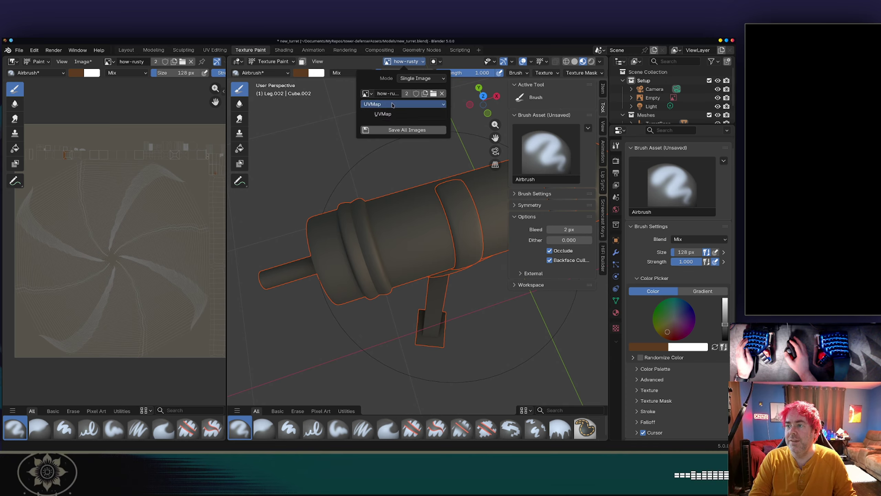
click(393, 115)
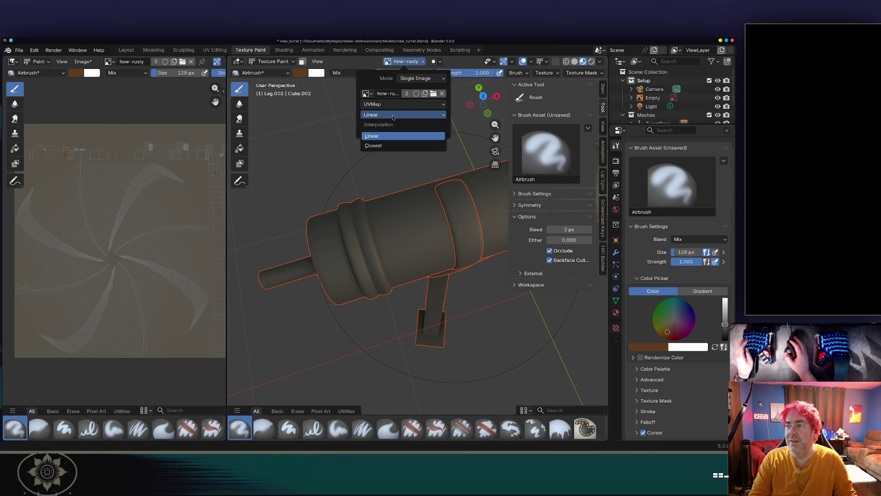
click(393, 146)
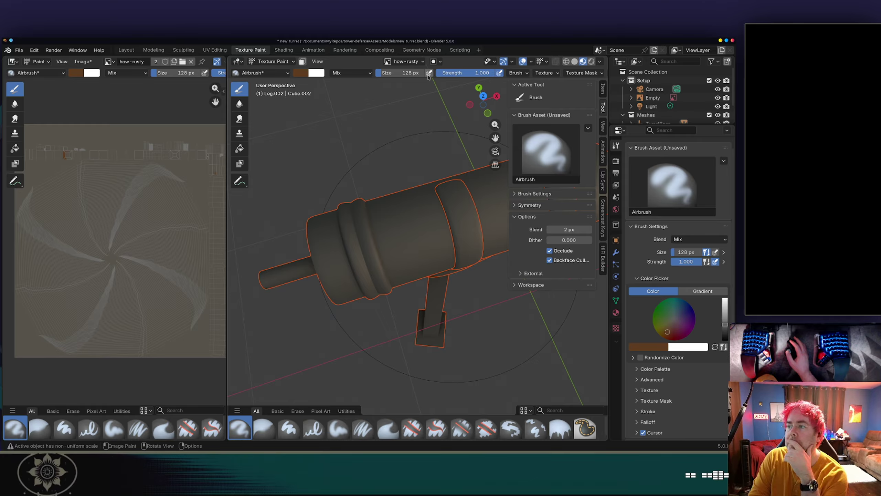
Step: Switch the texture slots mode to Material and expand the filter options of the slot list
click(404, 62)
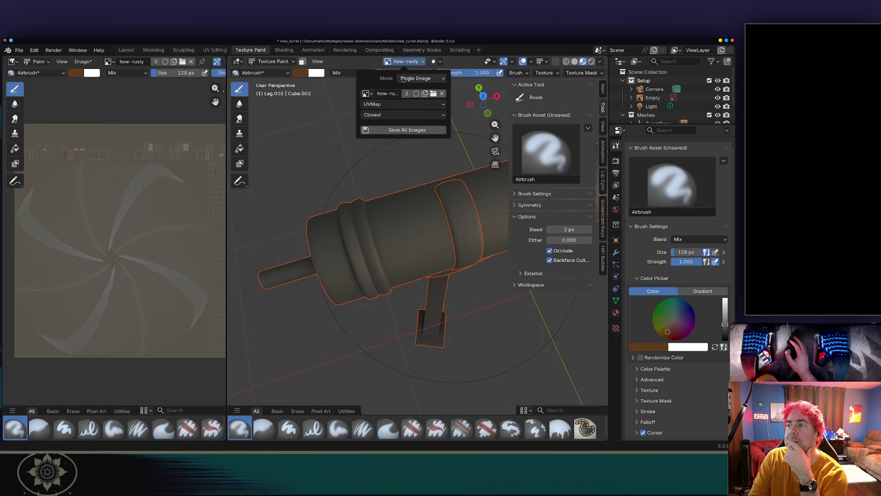
click(409, 78)
click(407, 88)
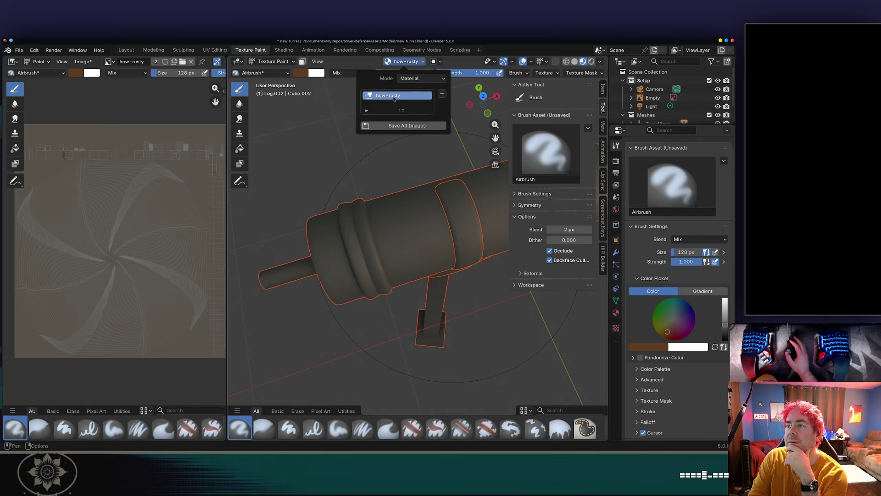
click(366, 111)
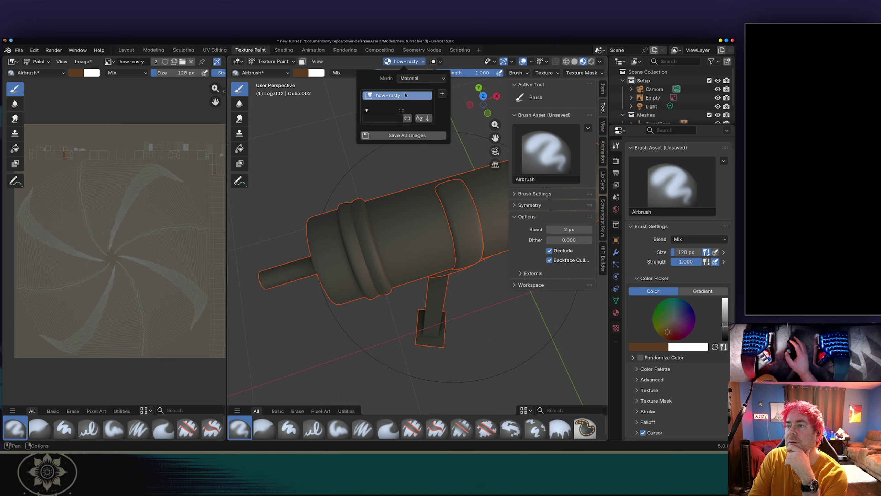
Step: Add a Base Color paint slot named Metal Base Color at 1024 × 1024 px with a blank fill and alpha
click(441, 94)
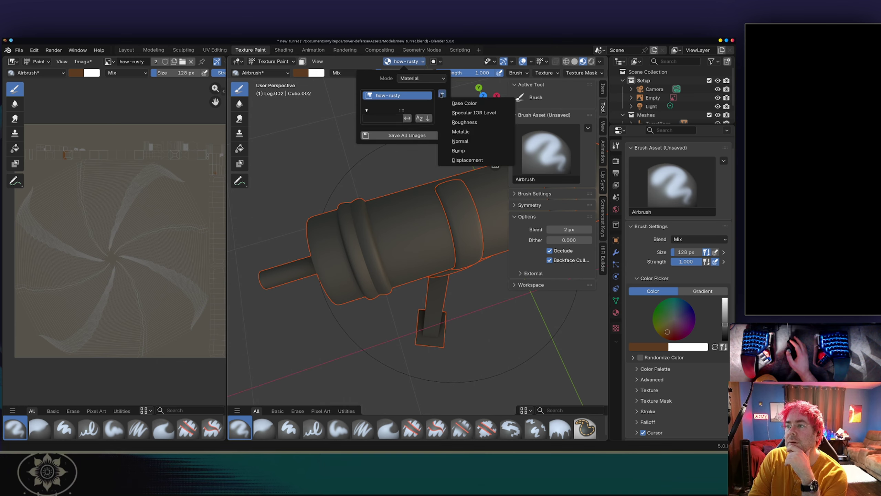
click(460, 104)
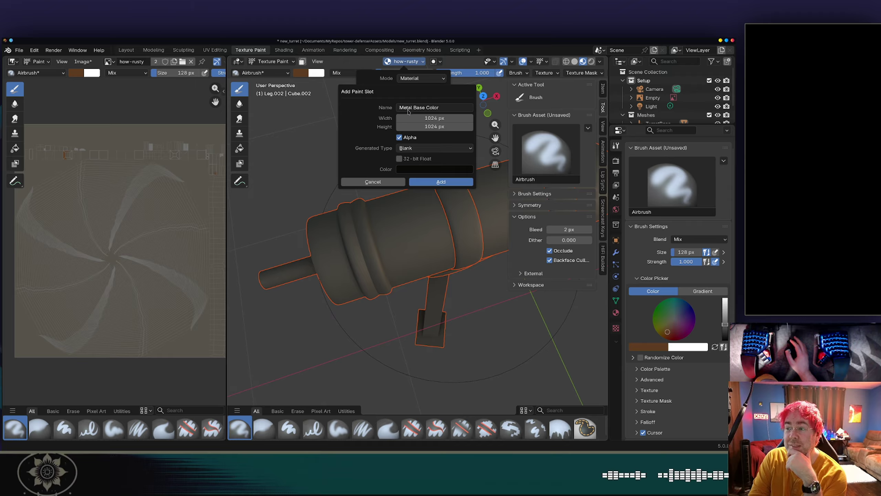
click(438, 183)
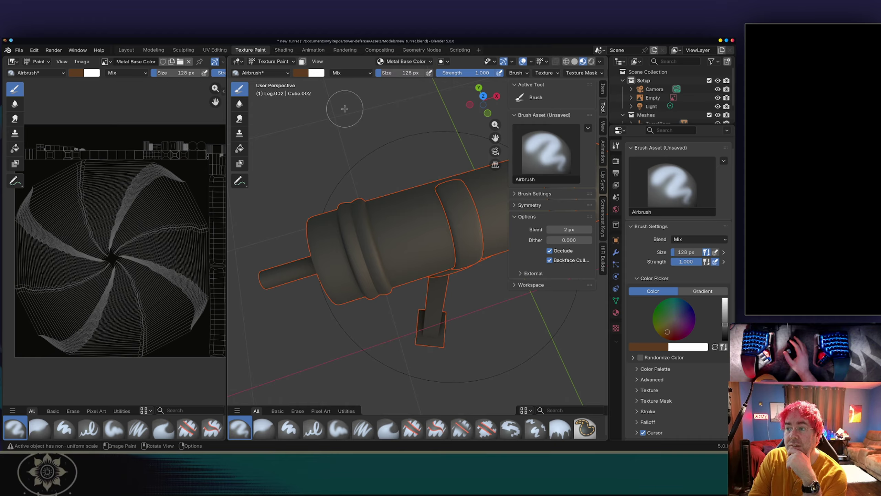
Step: Paint a brown test dab on the turret barrel and examine the Metal Base Color texture for it
click(451, 203)
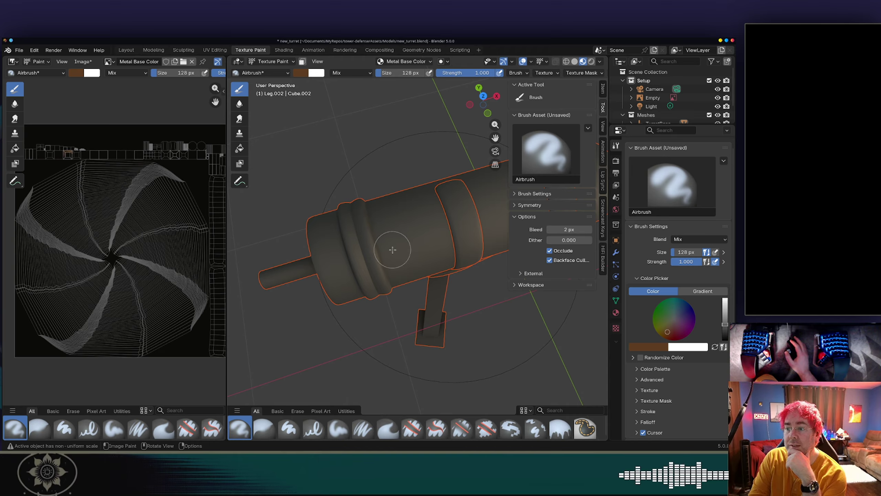
middle_drag(379, 248, 290, 220)
scroll(87, 138, up, 3)
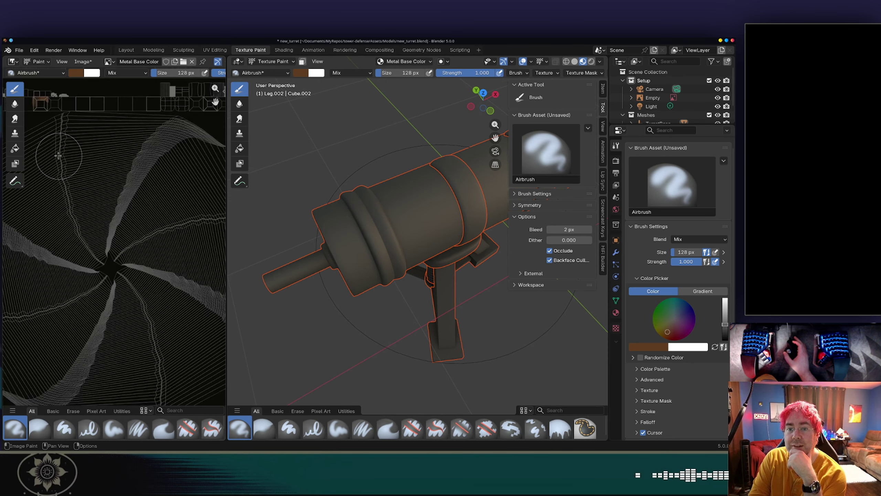
shift+middle_drag(84, 112, 196, 289)
shift+middle_drag(132, 191, 155, 207)
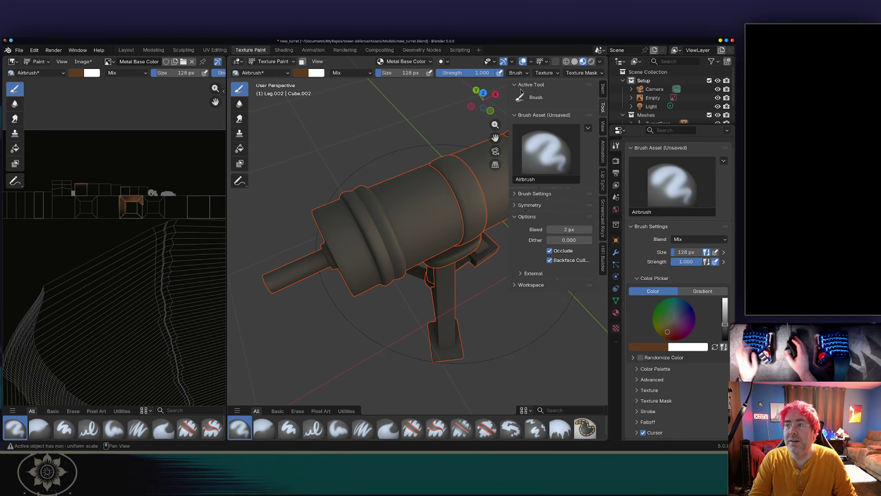
Step: Make how-rusty the active paint slot again and delete the Metal Base Color image node from the Metal material
click(404, 61)
click(405, 96)
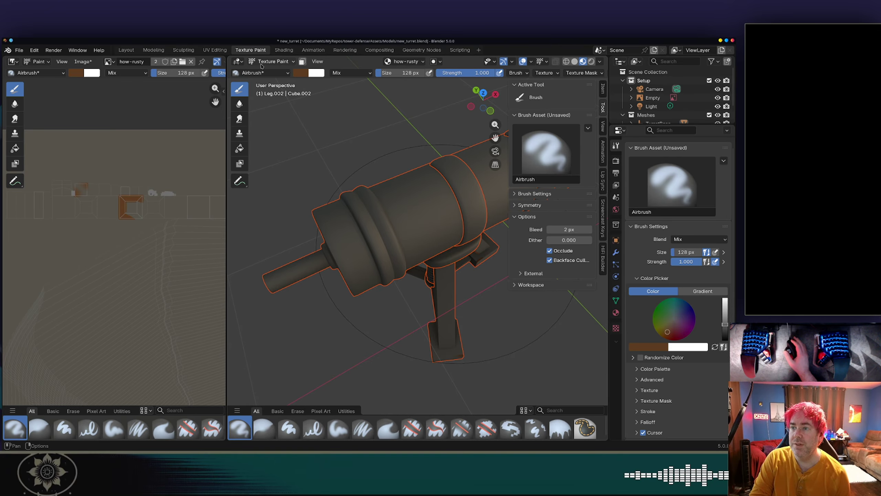
click(283, 50)
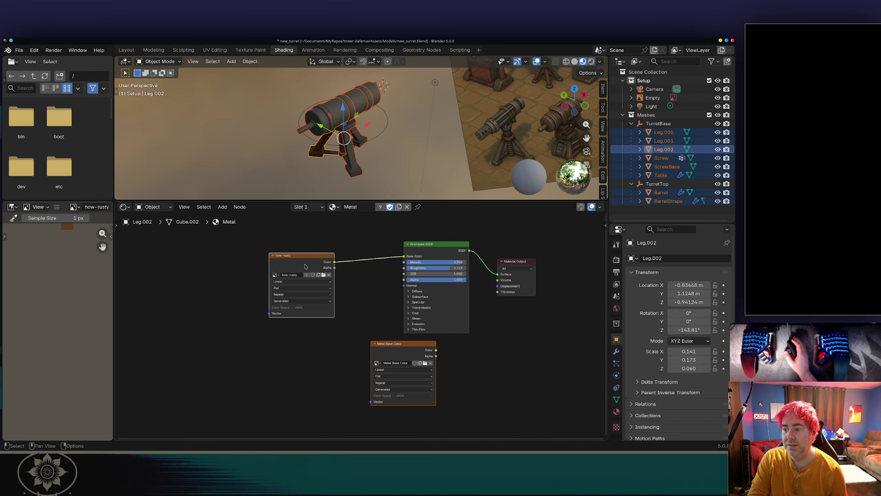
drag(388, 346, 327, 337)
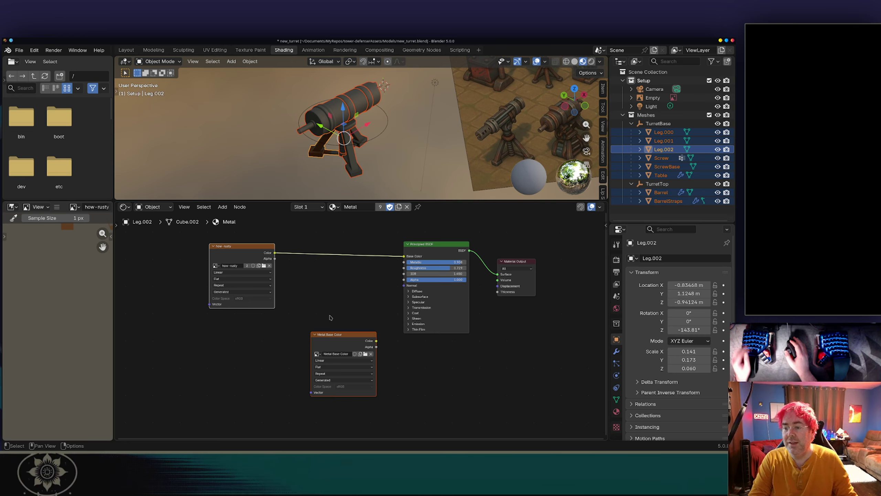
click(337, 337)
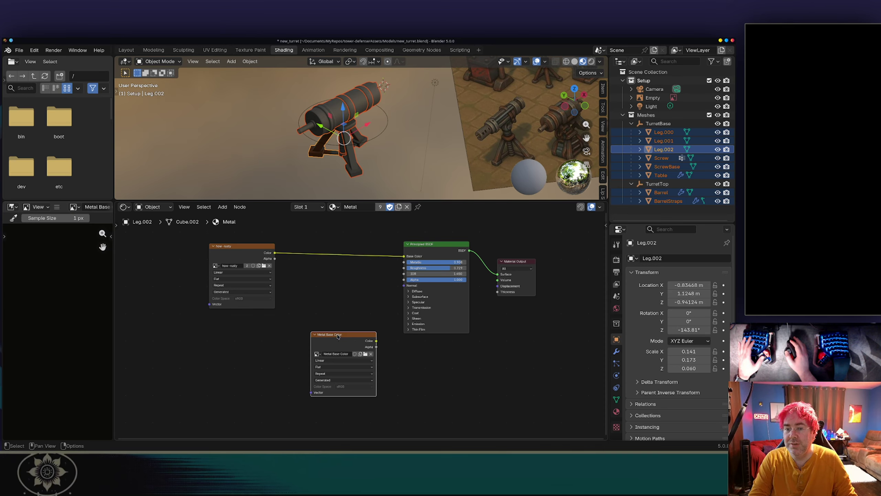
key(x)
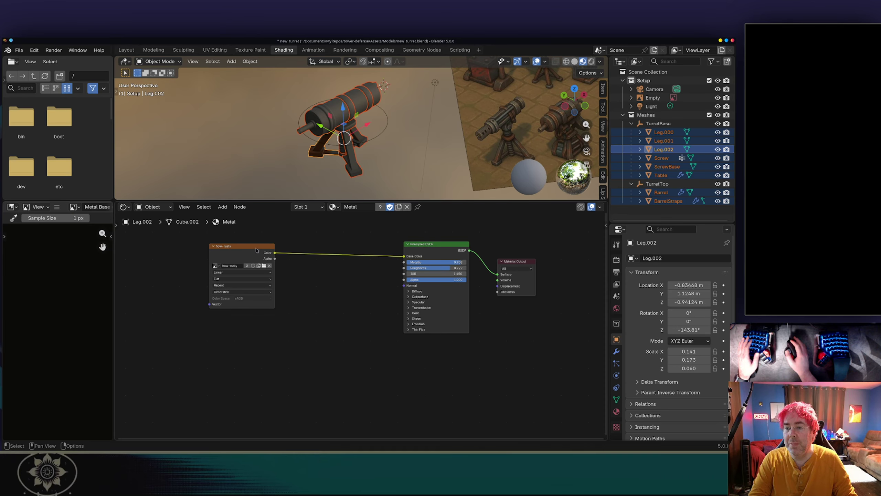
Step: Reposition the how-rusty image node beside the Principled BSDF and save the file
drag(256, 250, 320, 256)
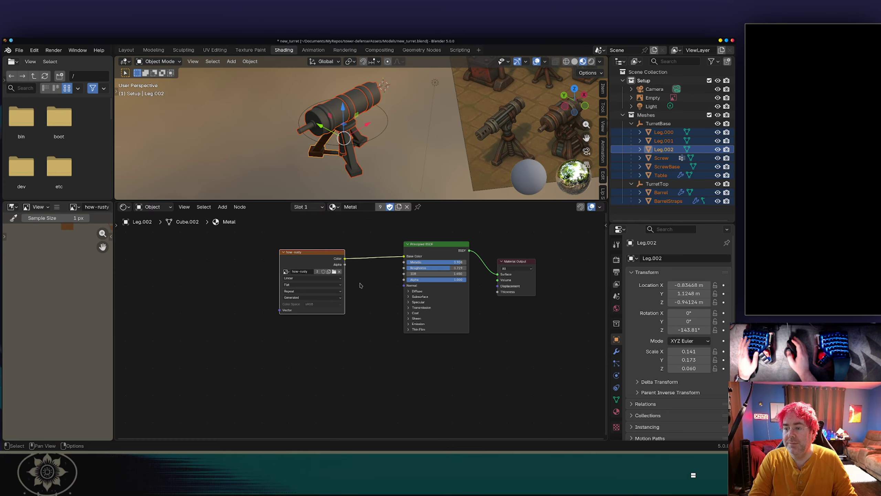
scroll(360, 286, up, 3)
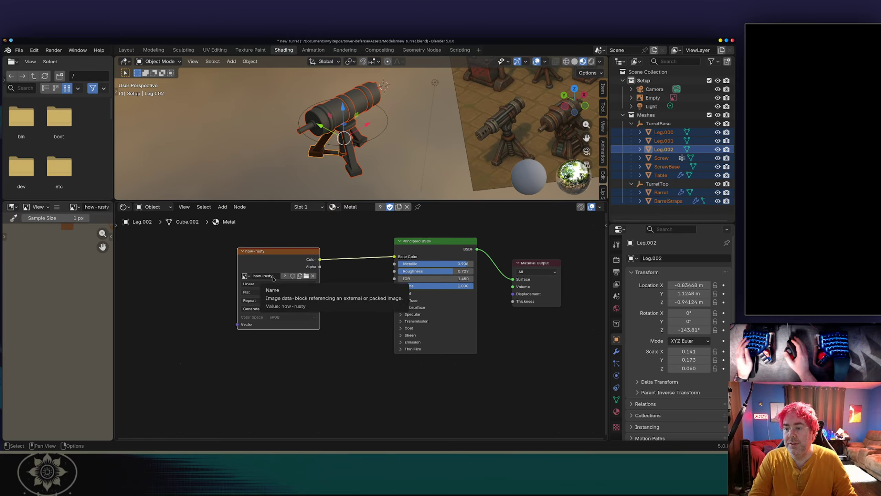
key(ctrl+s)
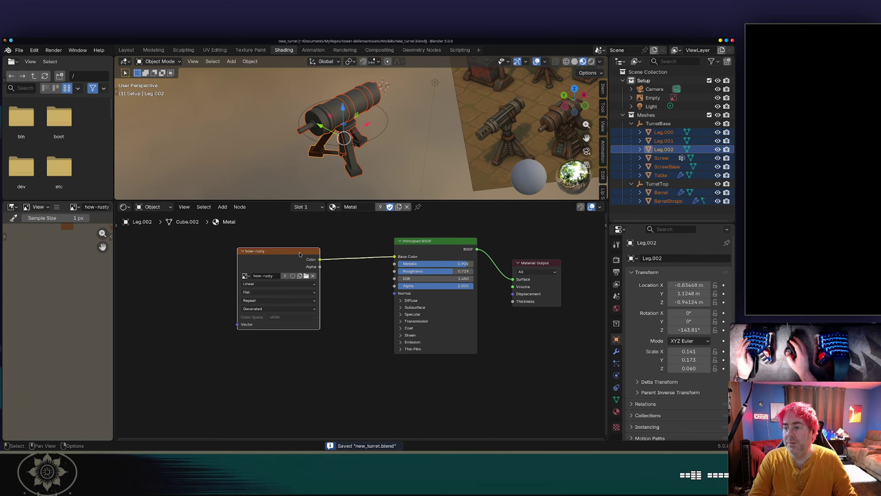
drag(301, 253, 303, 235)
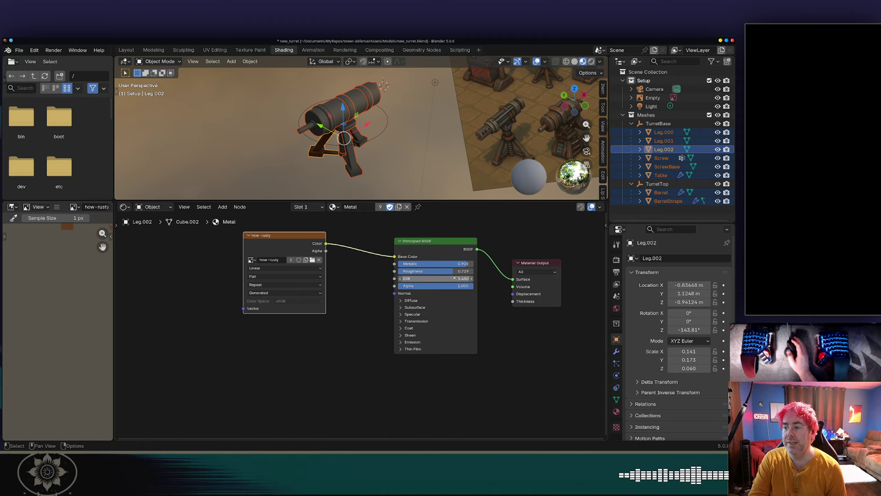
Step: Return to the Texture Paint workspace and show the turret with Rendered viewport shading
click(250, 50)
scroll(392, 189, down, 4)
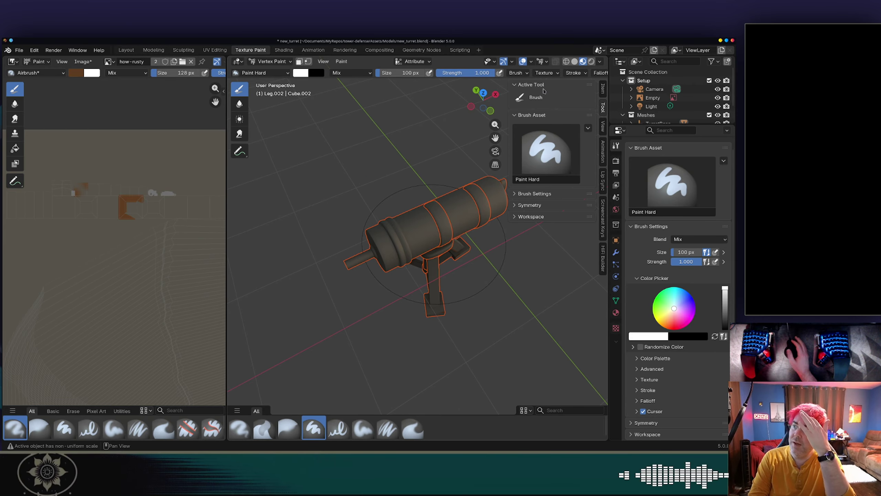
click(592, 61)
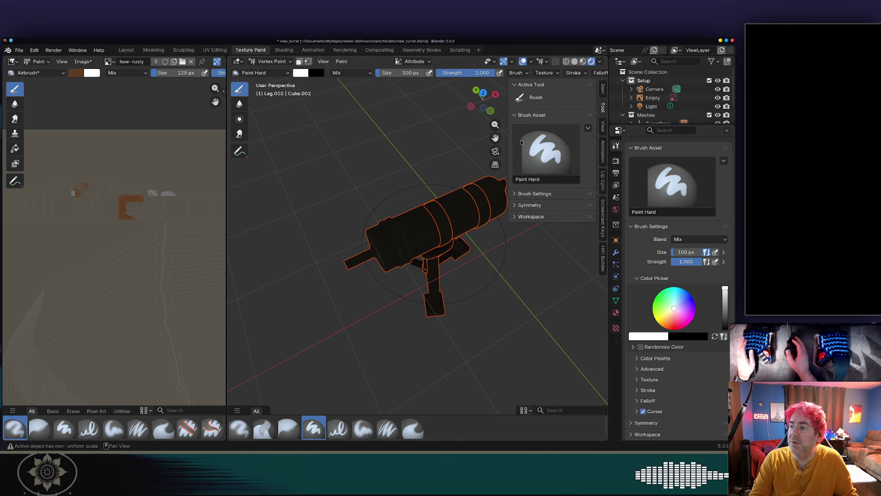
scroll(479, 225, up, 3)
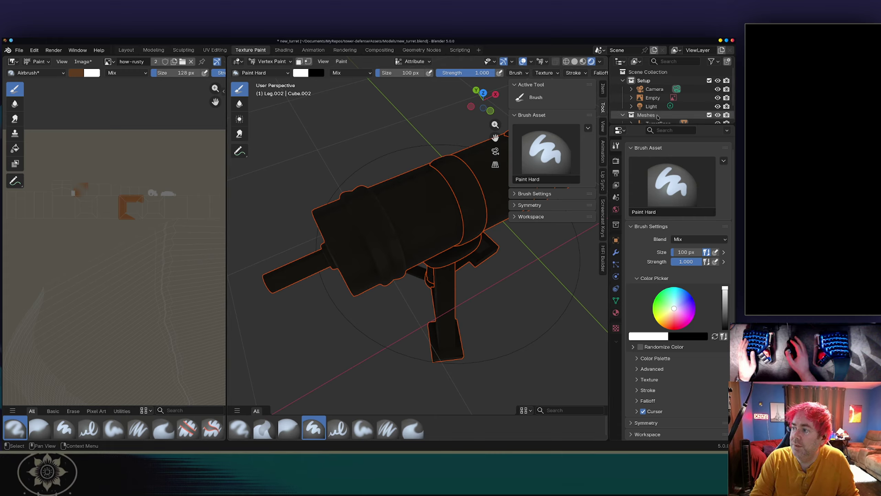
Step: Select the Light in the Setup collection and look through the object, constraint and data properties for its light settings
click(651, 107)
scroll(474, 190, down, 10)
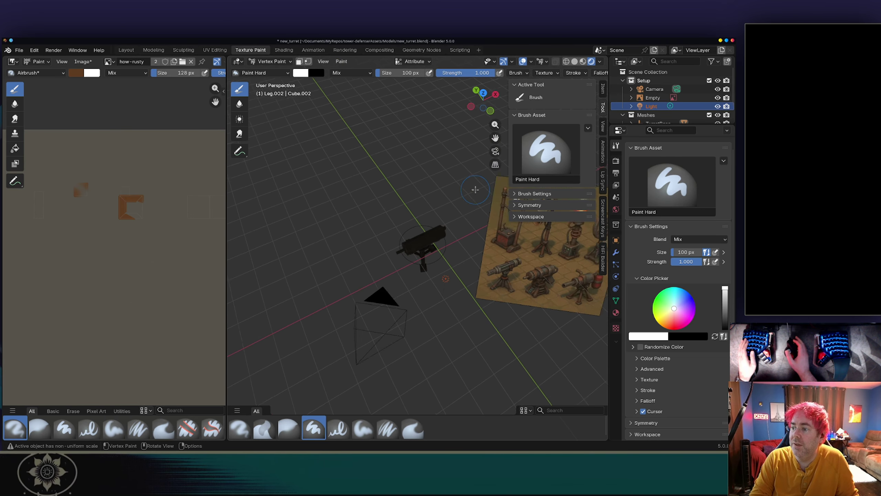
middle_drag(463, 242, 478, 203)
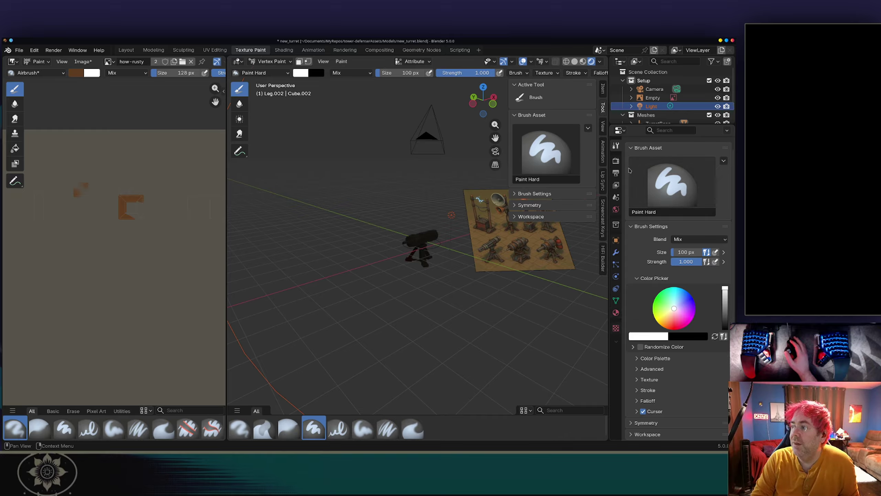
click(616, 240)
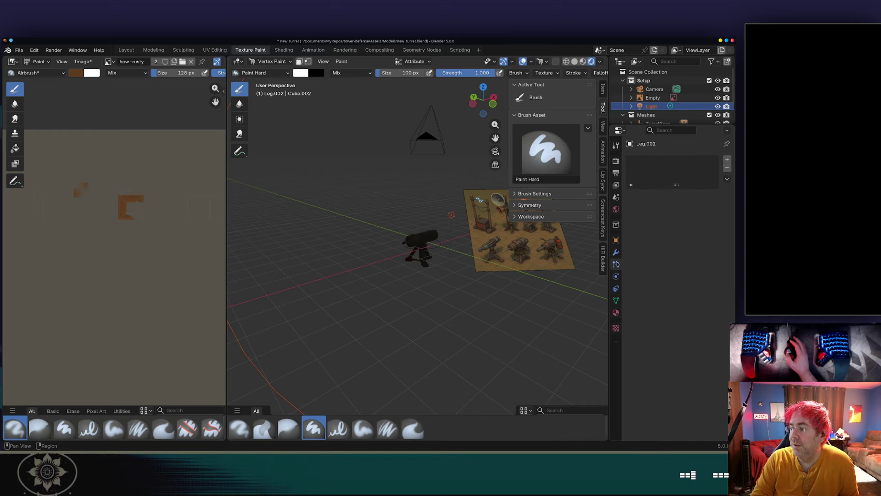
click(616, 240)
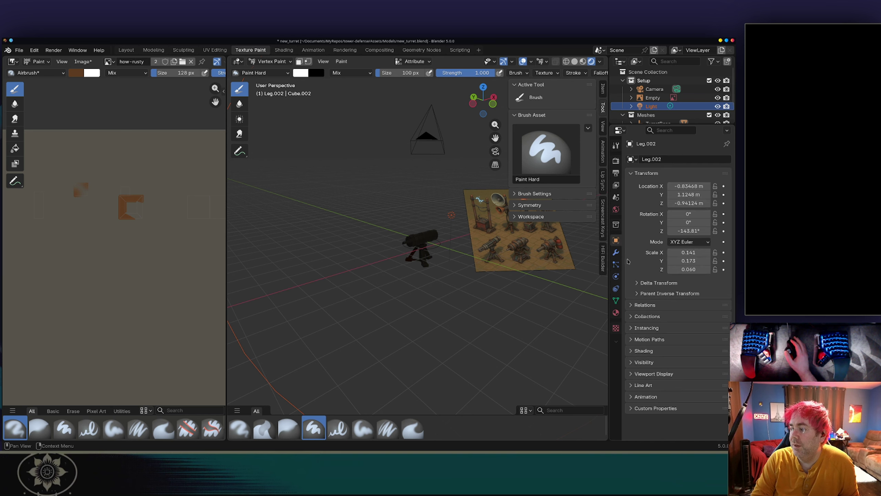
click(616, 288)
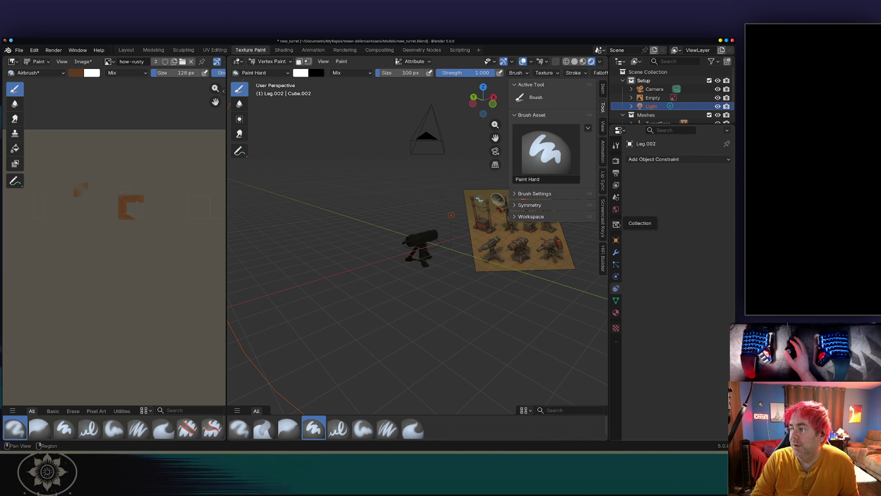
click(617, 241)
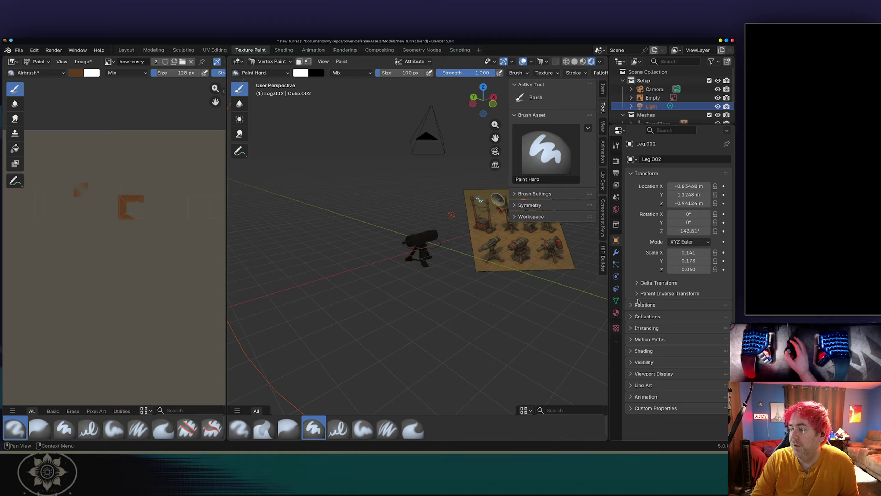
click(631, 106)
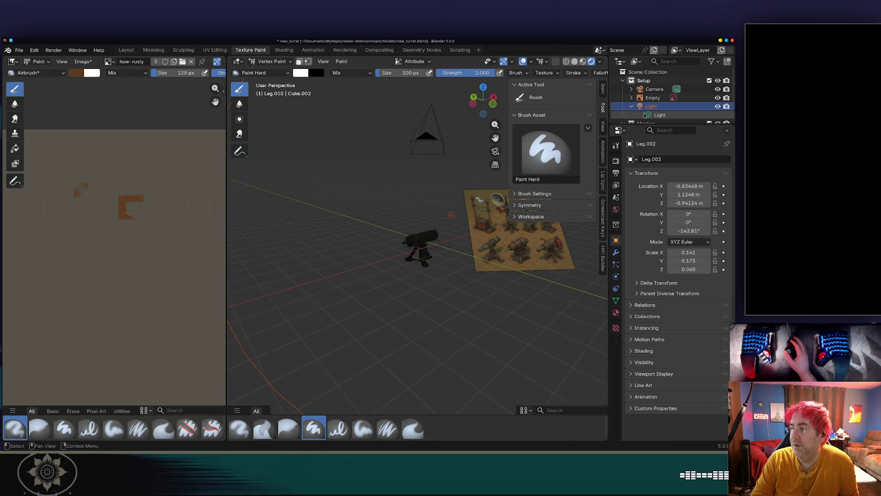
click(654, 115)
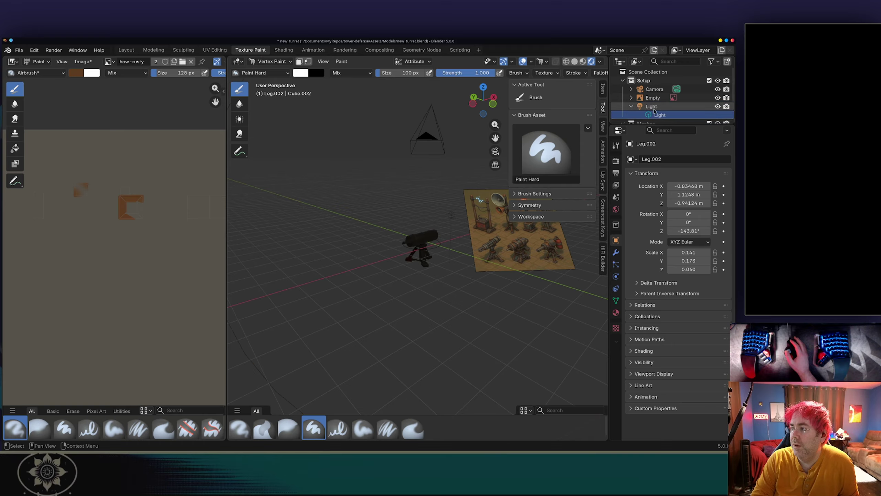
click(652, 106)
right_click(618, 344)
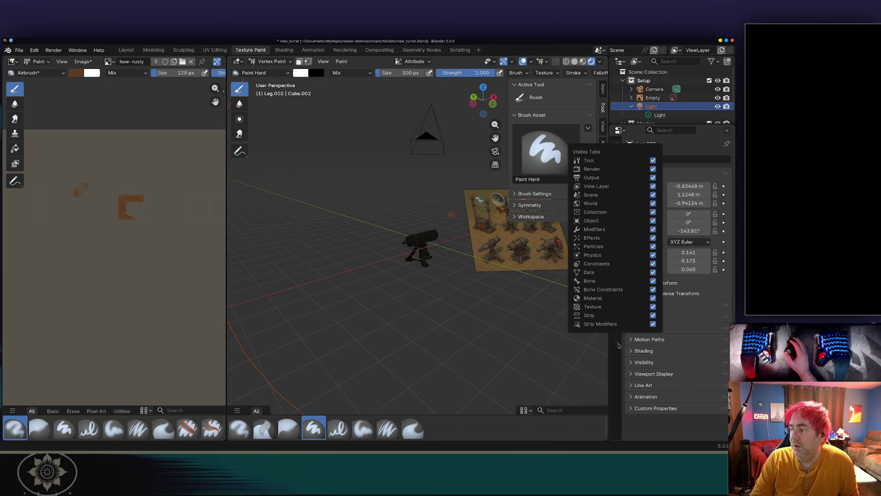
click(618, 343)
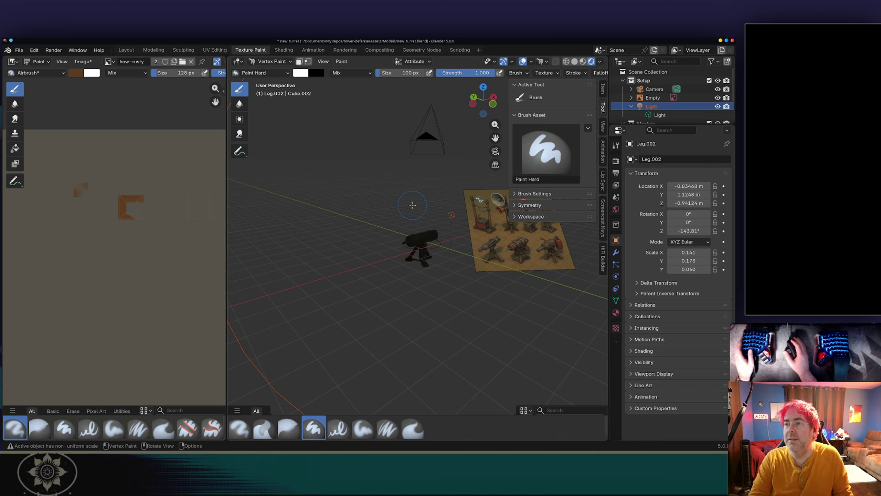
Step: Switch to the Modeling workspace and change its Shader Editor area to a 3D Viewport
key(Tab)
key(Tab)
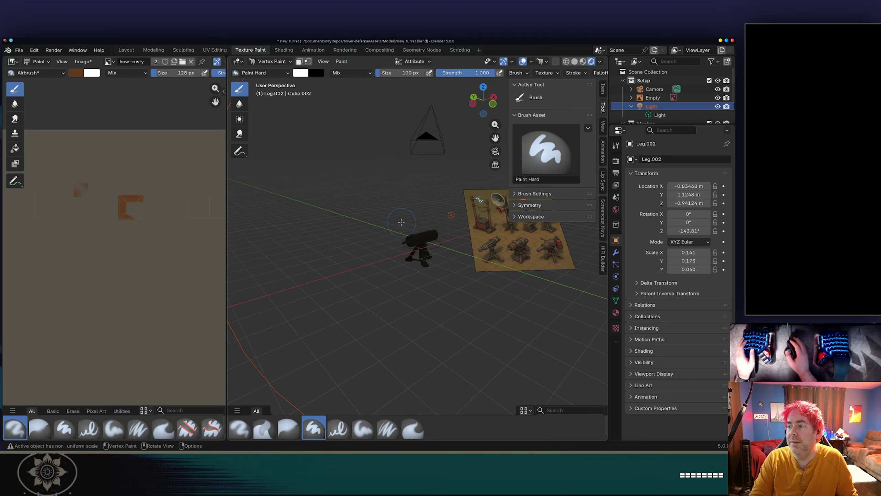
click(158, 50)
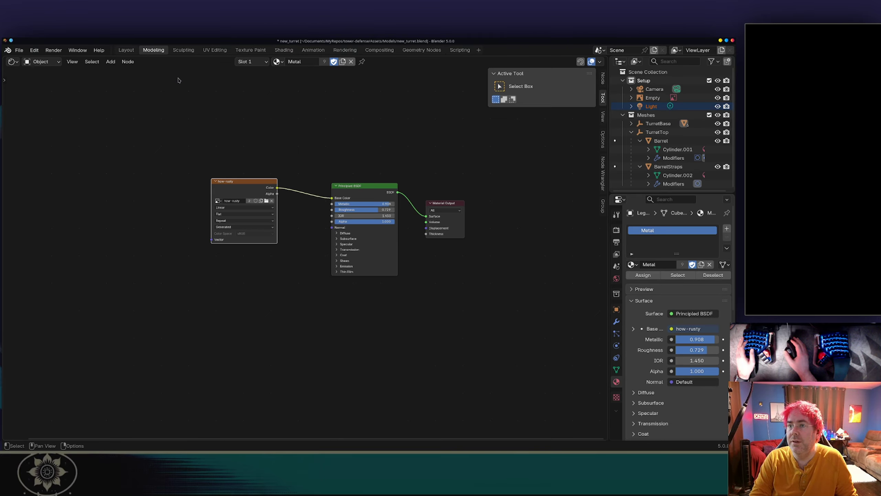
click(41, 61)
click(13, 61)
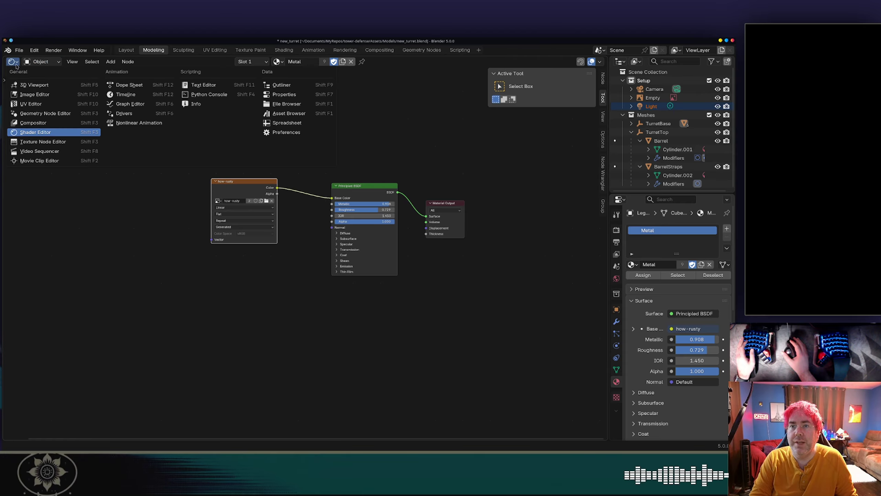
click(32, 85)
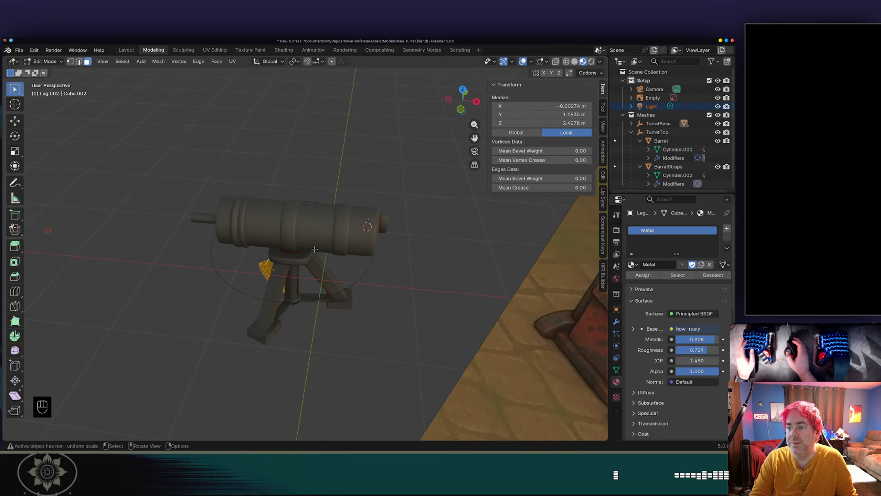
Step: Return to Object Mode, select the light beside the turret and set its radius to 11.4 m
scroll(314, 250, down, 5)
key(Tab)
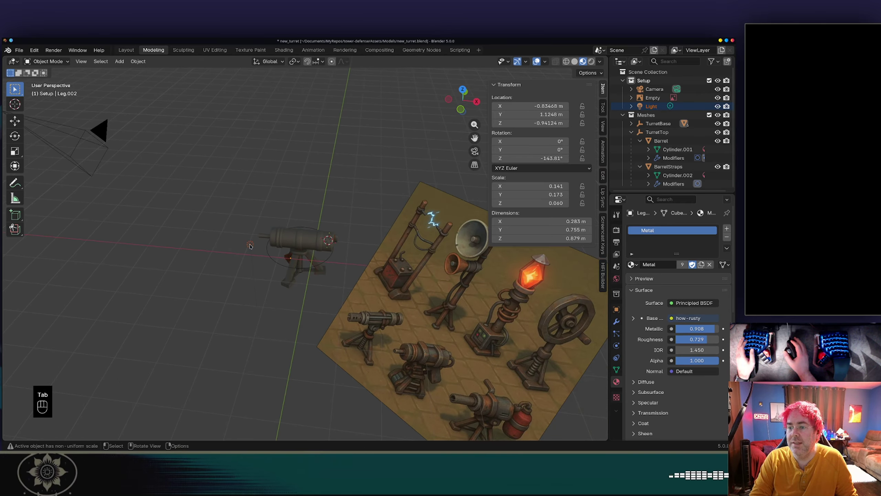
click(249, 244)
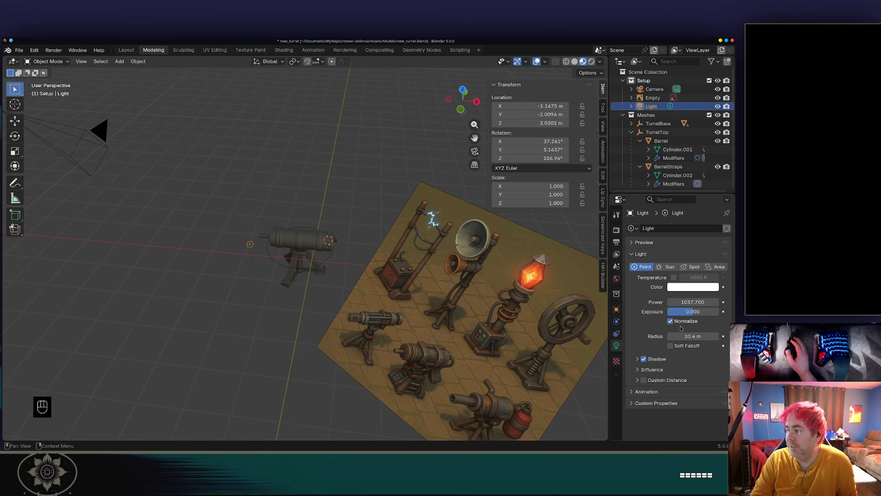
drag(692, 335, 700, 336)
scroll(604, 339, down, 3)
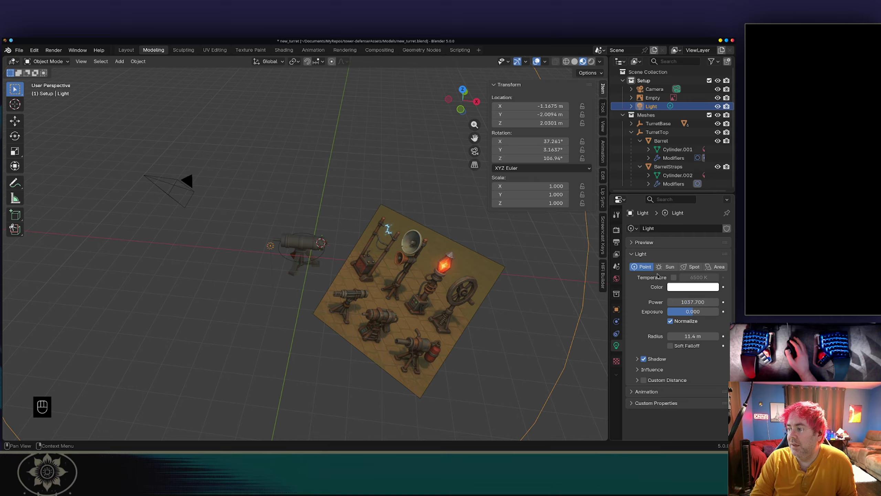
Step: Change the light type to Spot and try to rotate its beam toward the turret
click(689, 267)
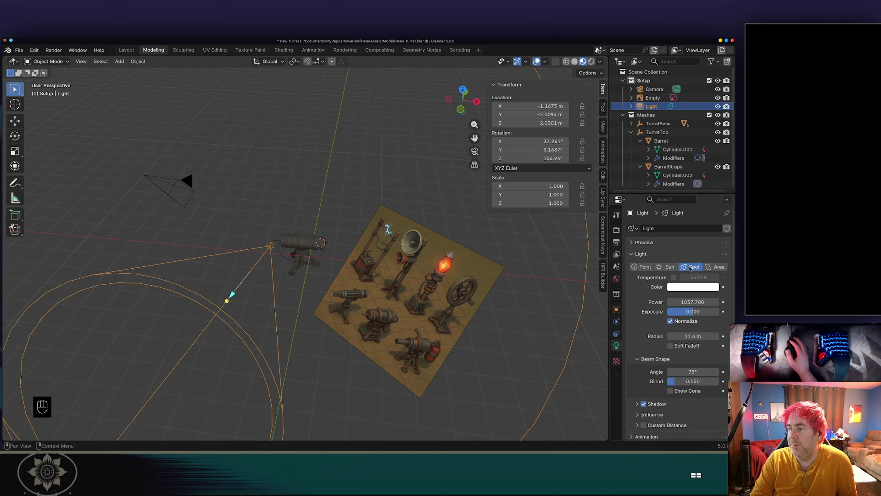
key(r)
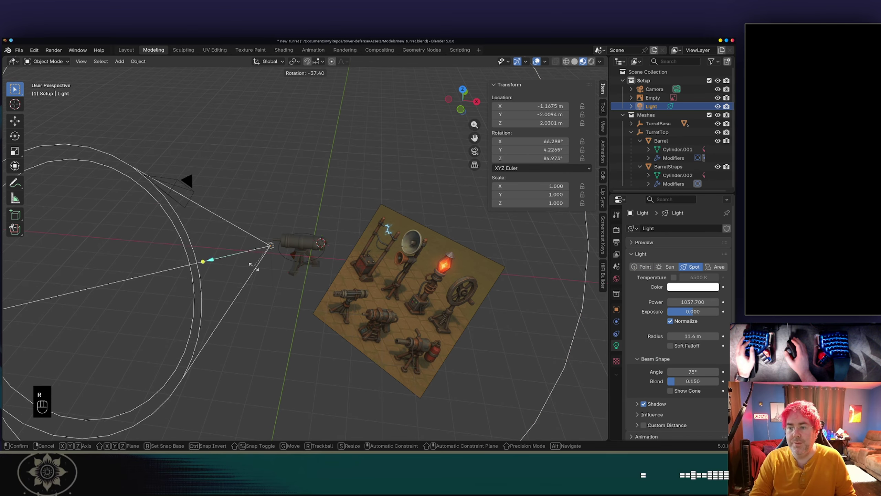
click(333, 250)
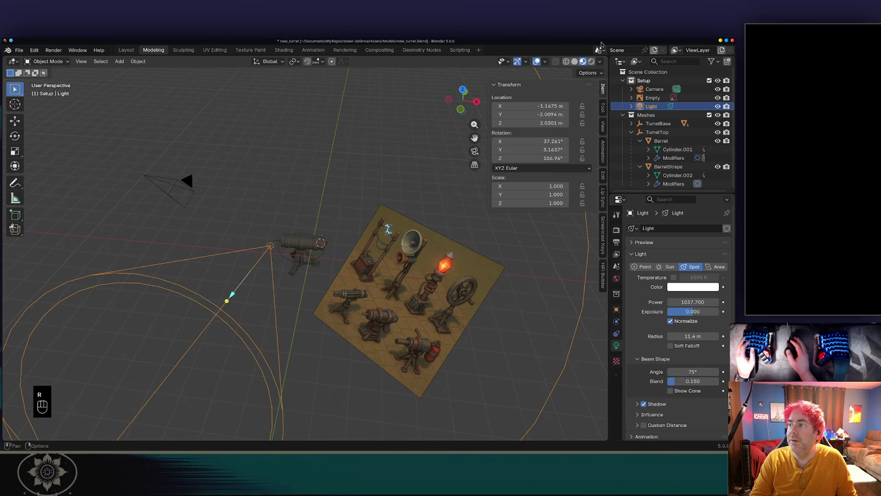
Step: Show Rendered viewport shading and rotate the spot light 226° about the view axis so its beam faces the turret
click(591, 61)
middle_drag(346, 226, 362, 234)
key(r)
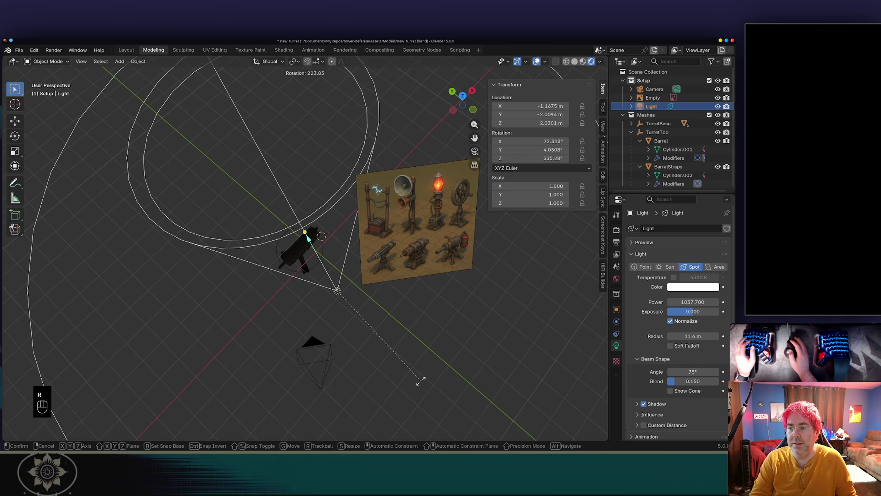
click(395, 383)
middle_drag(394, 383, 359, 210)
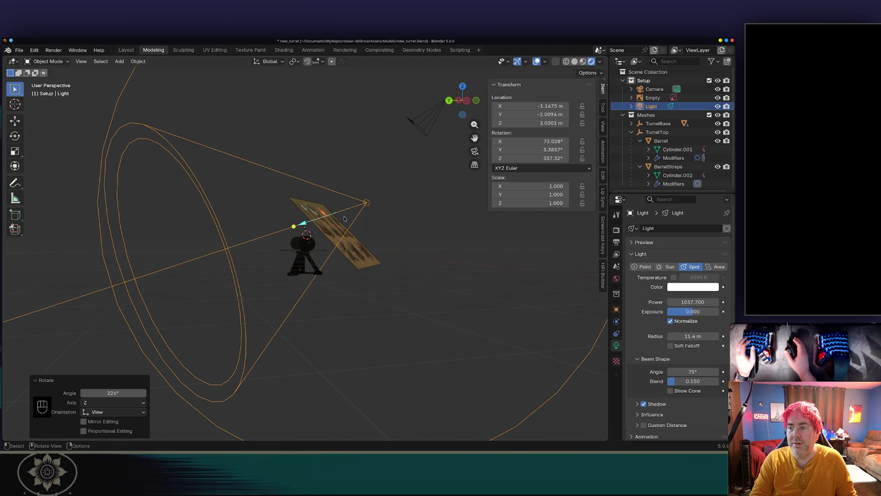
Step: Change the light back to a Point light and raise its power to 6080.6
click(642, 266)
scroll(348, 244, up, 3)
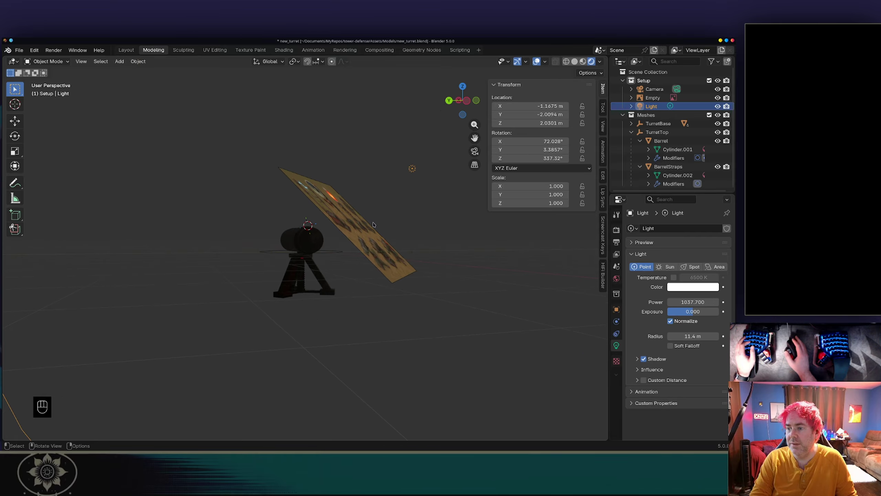
middle_drag(359, 216, 350, 245)
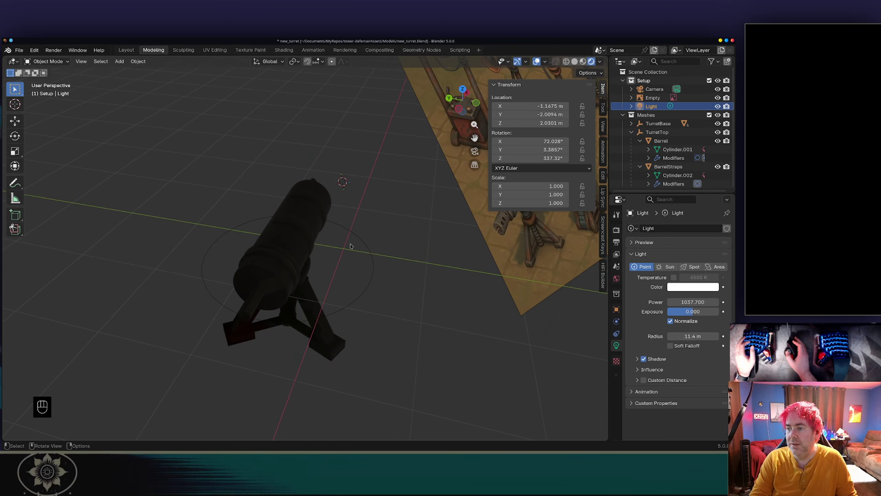
drag(687, 301, 714, 301)
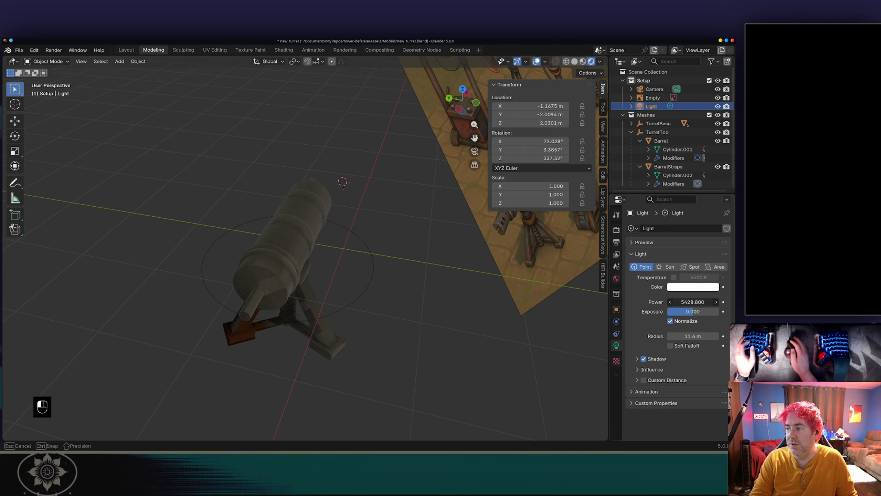
drag(715, 301, 718, 301)
middle_drag(331, 183, 394, 248)
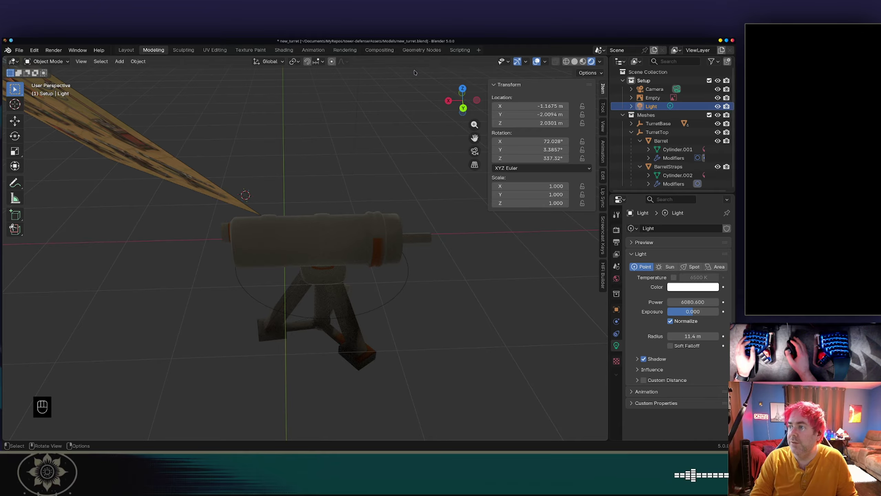
Step: Go back to the Texture Paint workspace and enlarge the Outliner so the Meshes collection shows
click(251, 50)
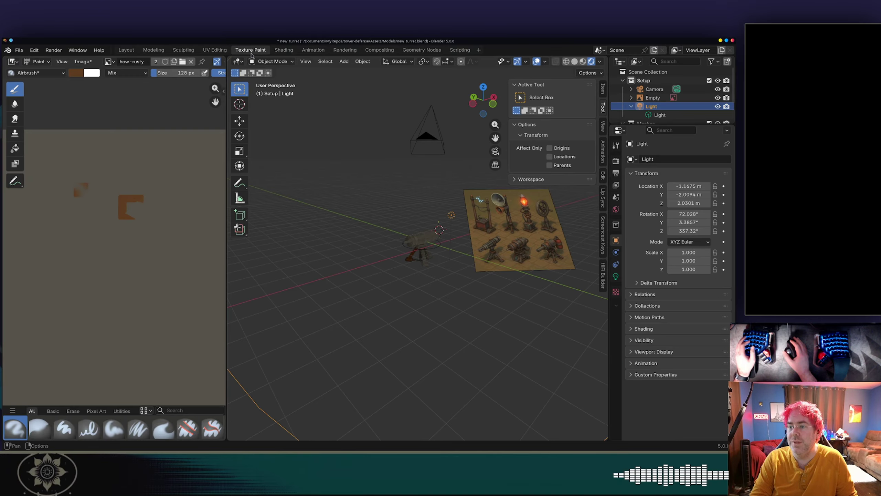
scroll(439, 190, up, 8)
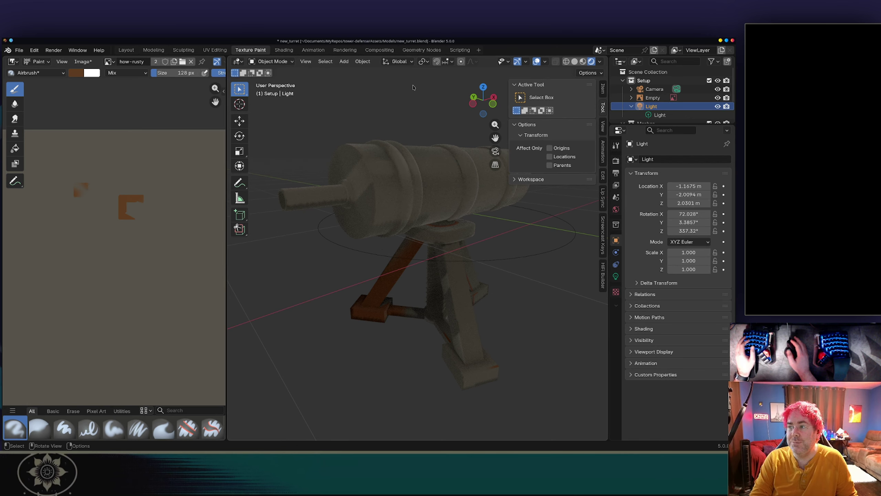
middle_drag(413, 87, 548, 161)
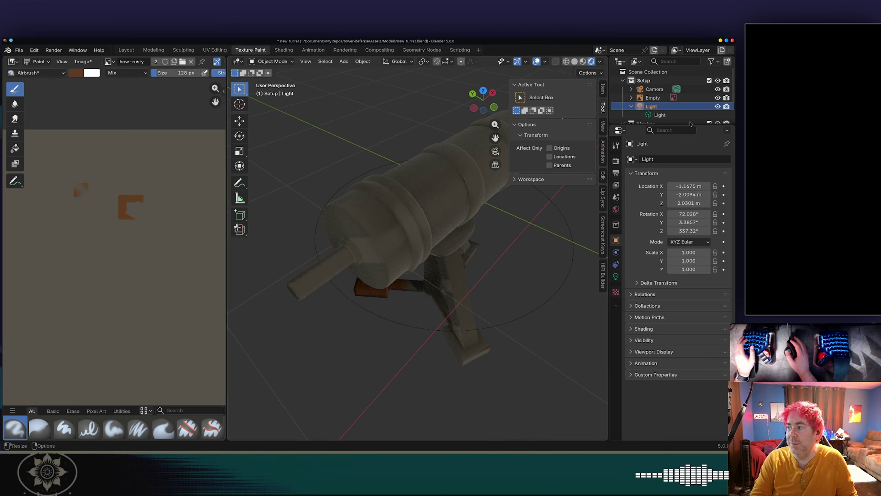
drag(679, 123, 680, 222)
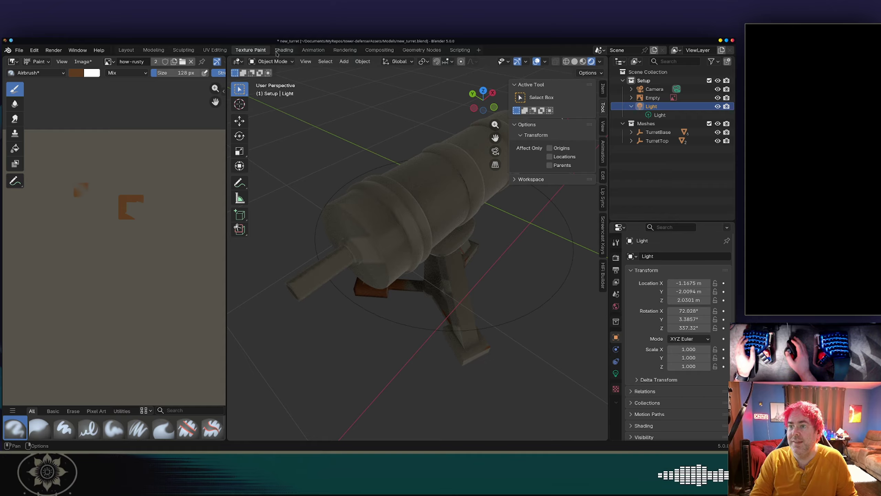
click(238, 61)
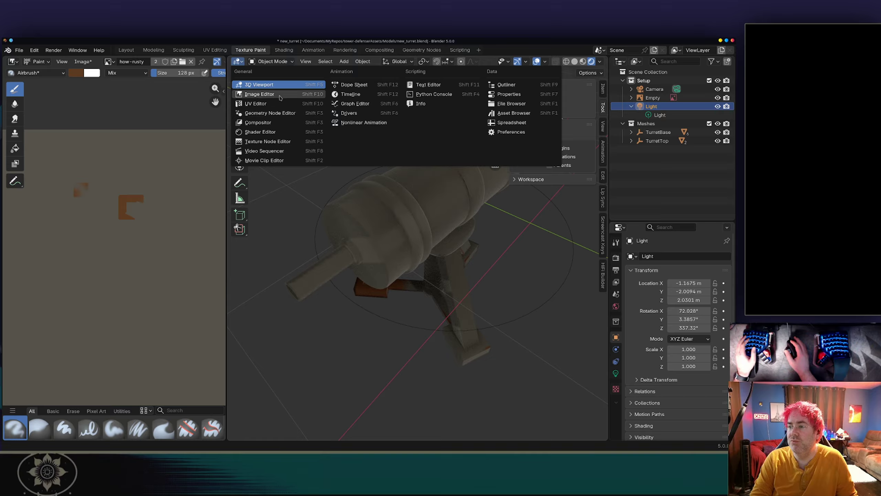
scroll(322, 191, down, 4)
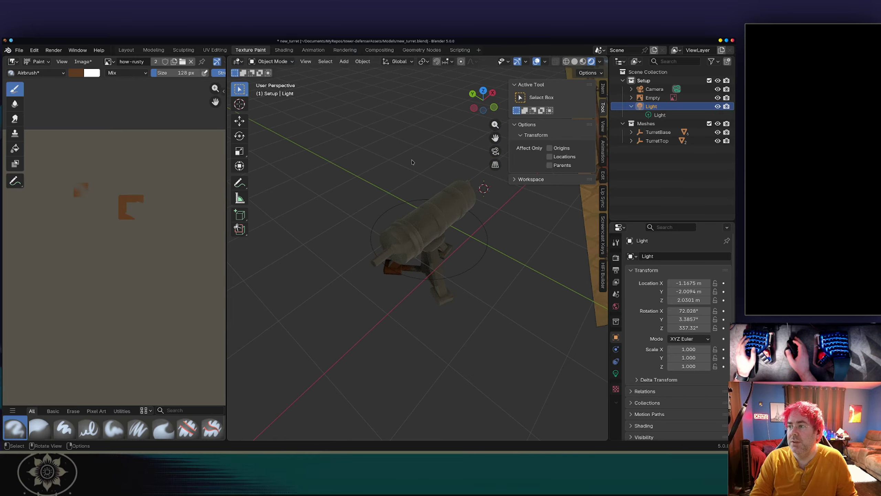
Step: Collapse the Setup collection and select both TurretBase and TurretTop in the Meshes collection
click(434, 215)
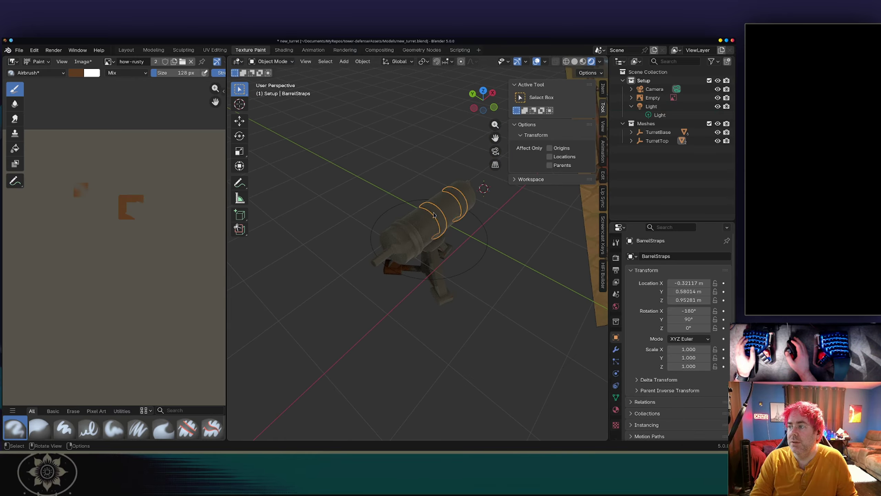
key(a)
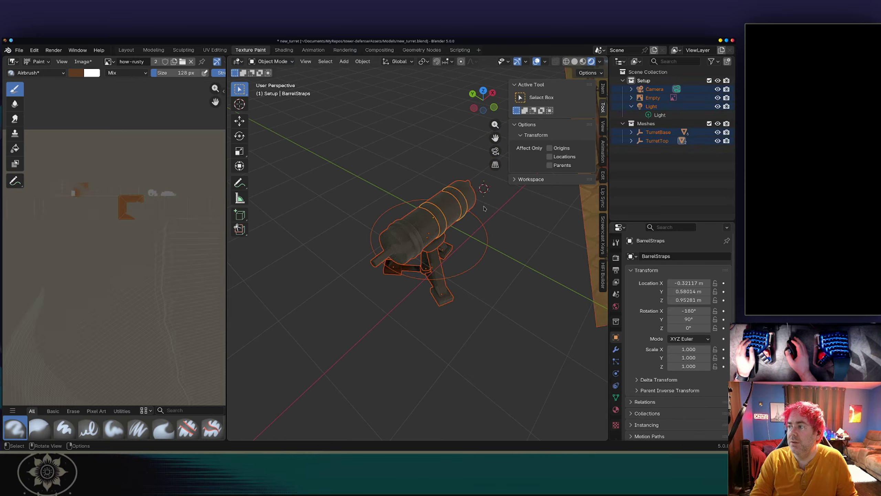
click(623, 80)
click(653, 98)
click(642, 107)
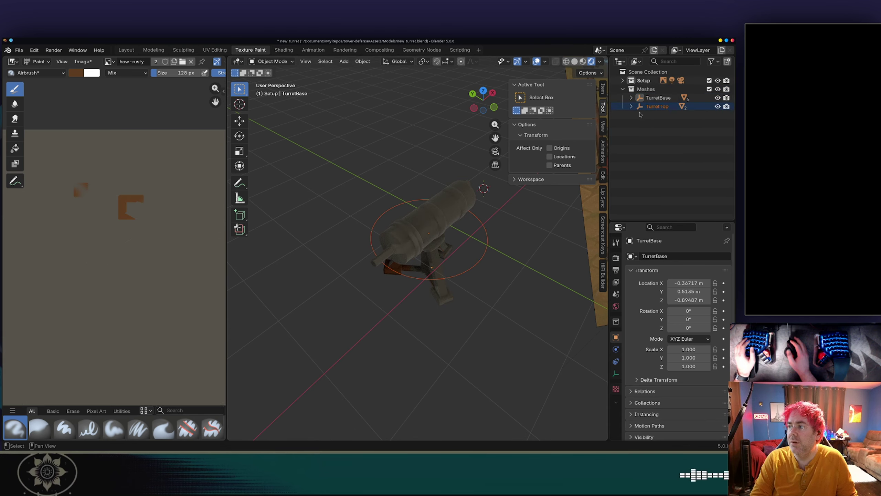
ctrl+click(659, 97)
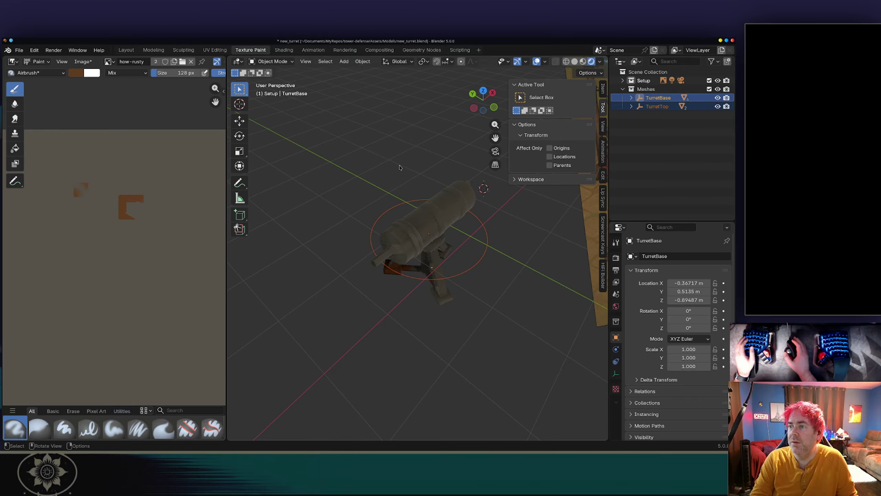
scroll(442, 152, up, 2)
middle_drag(442, 152, 439, 153)
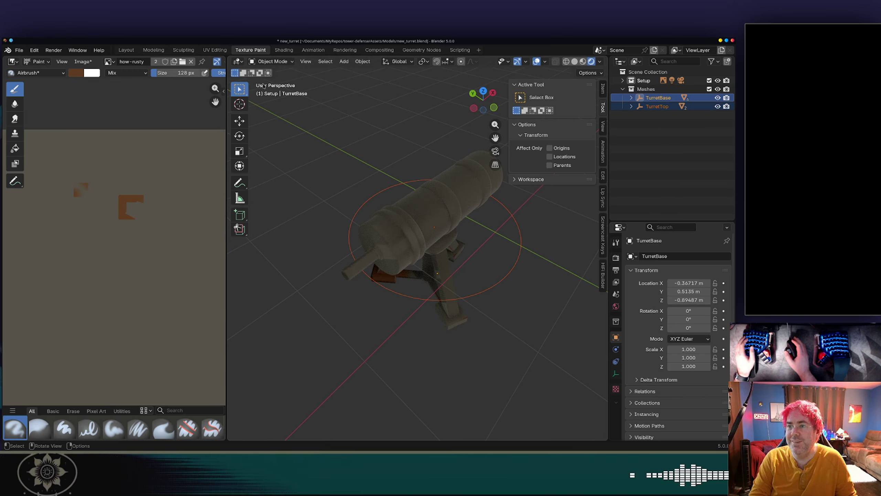
Step: Try the Texture Node Editor in place of the viewport and return to the 3D Viewport
click(238, 61)
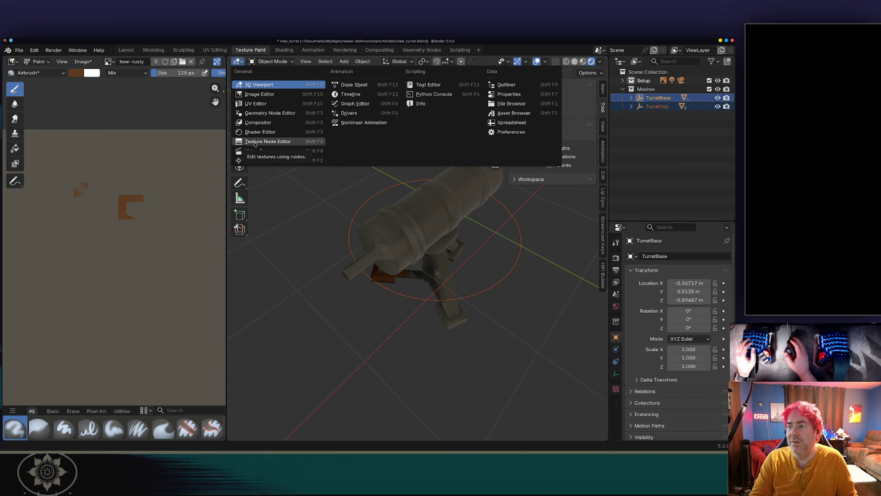
click(267, 141)
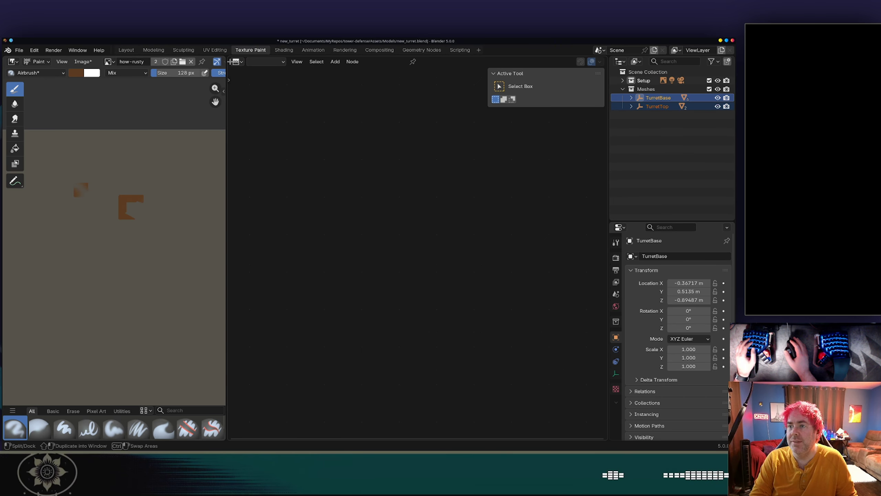
click(239, 61)
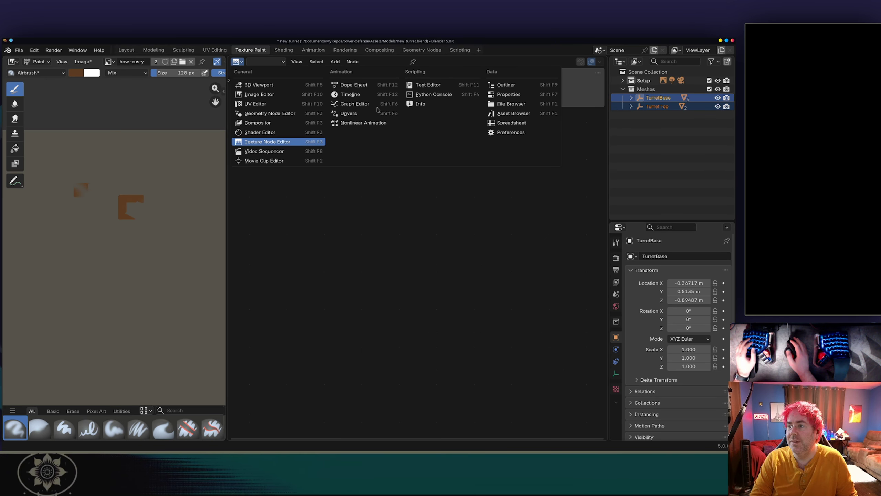
click(271, 86)
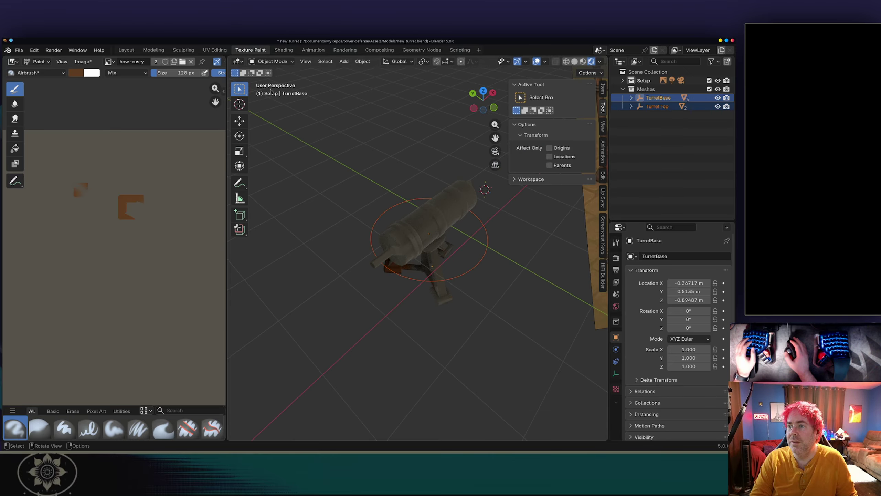
click(272, 61)
click(272, 62)
drag(343, 143, 344, 143)
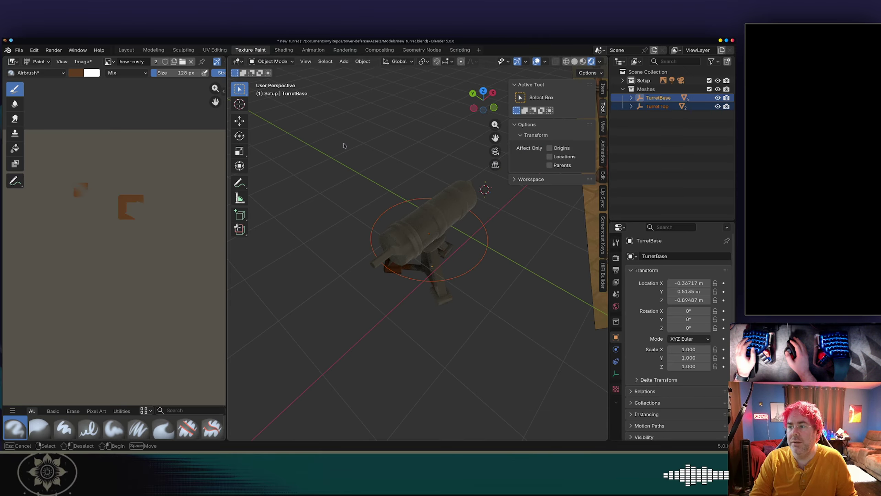
click(264, 61)
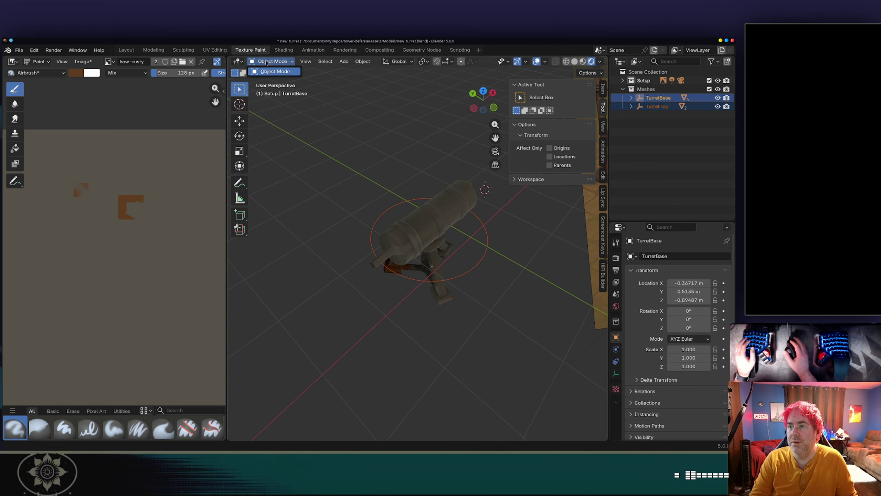
Step: Select the turret barrel in the viewport and switch it to Texture Paint mode
click(420, 223)
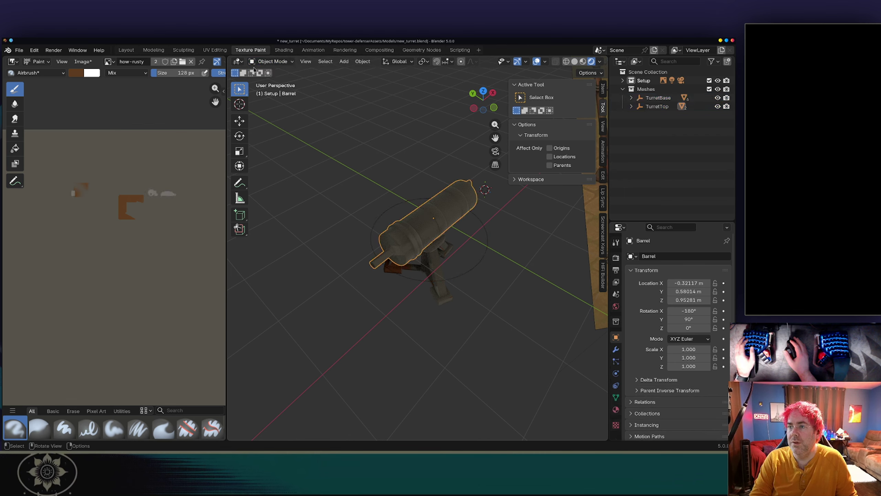
click(278, 65)
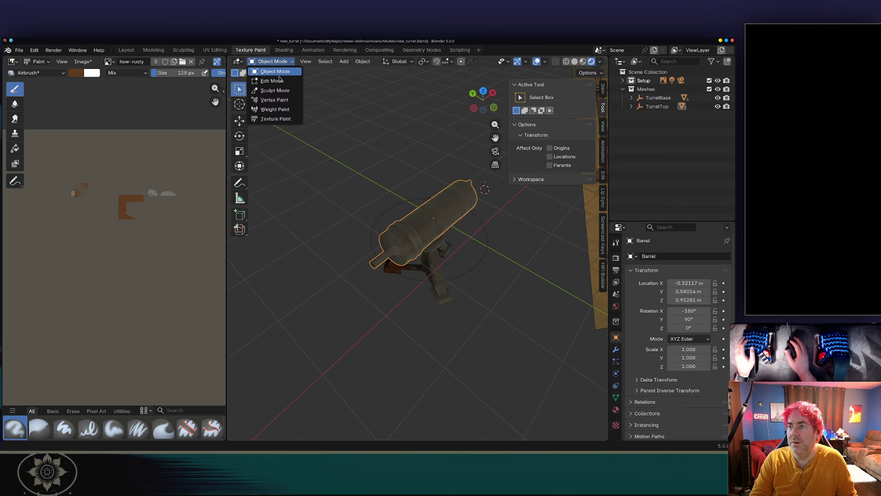
click(278, 118)
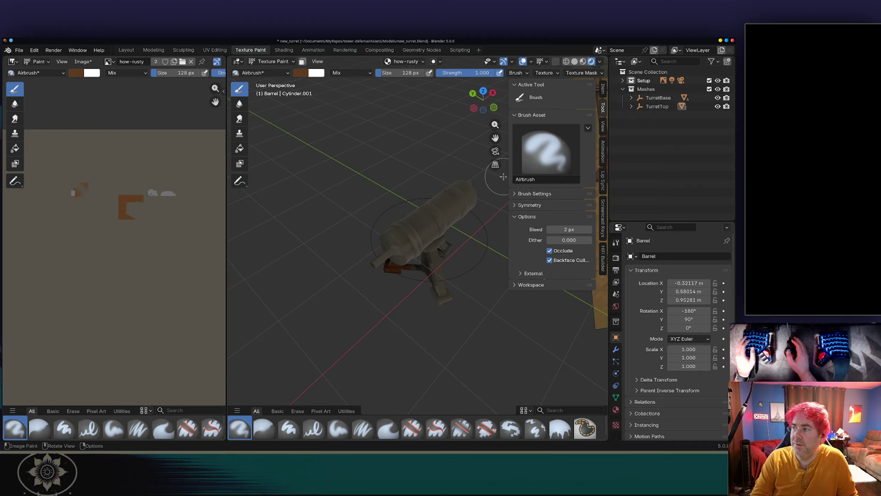
mouse_move(463, 190)
middle_down()
mouse_move(444, 200)
mouse_move(472, 197)
mouse_move(414, 212)
middle_up()
scroll(414, 211, up, 5)
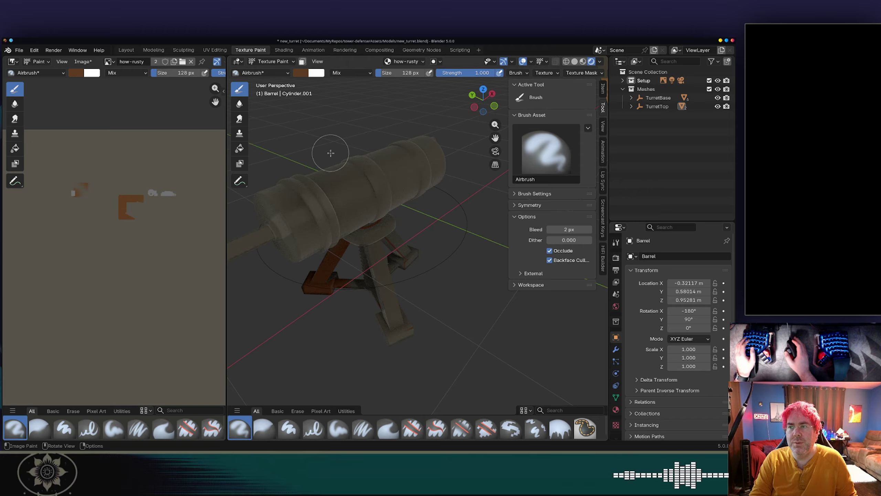
Step: Expand TurretTop and TurretBase in the Outliner and select BarrelStraps together with Barrel, leaving the BarrelStraps entry collapsed
click(631, 106)
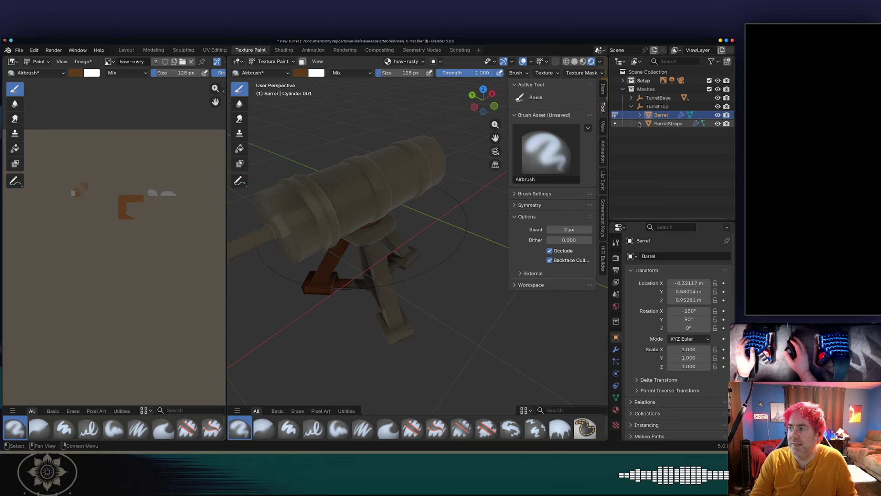
click(639, 123)
click(631, 98)
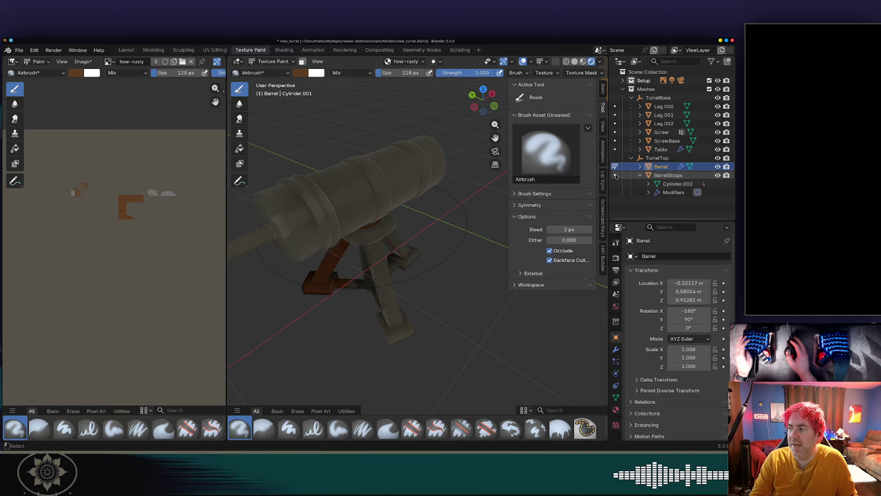
click(663, 176)
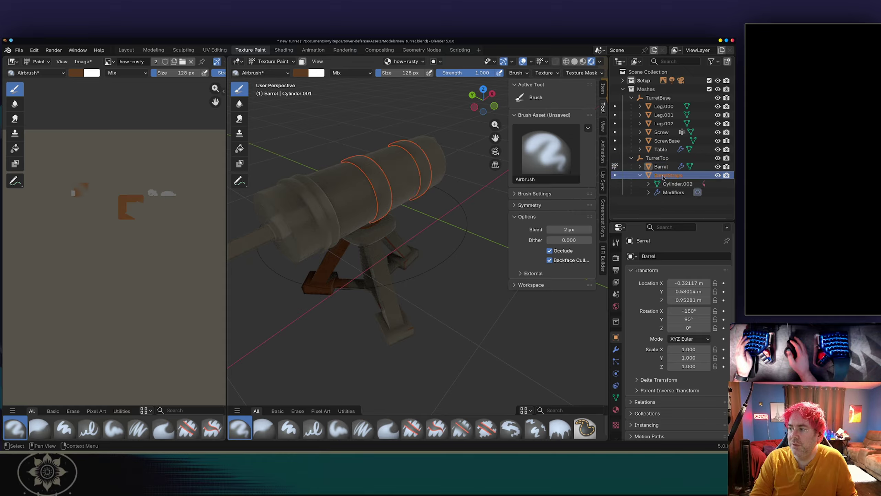
ctrl+click(659, 169)
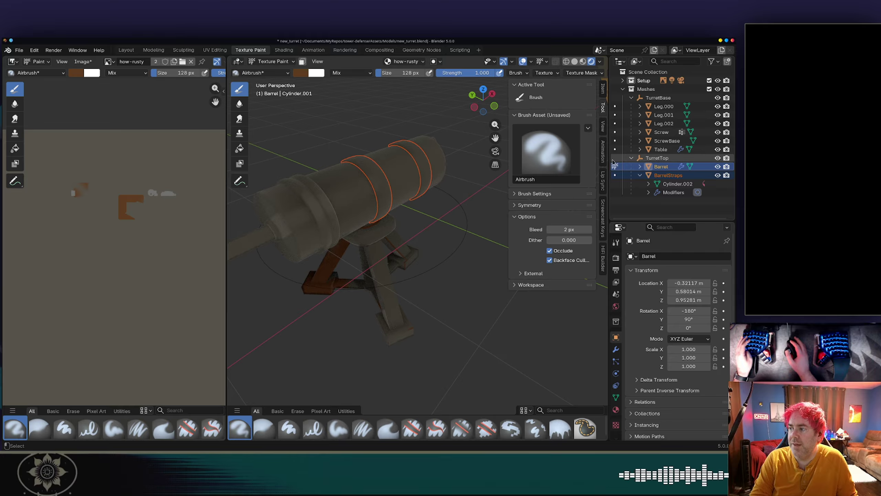
click(640, 176)
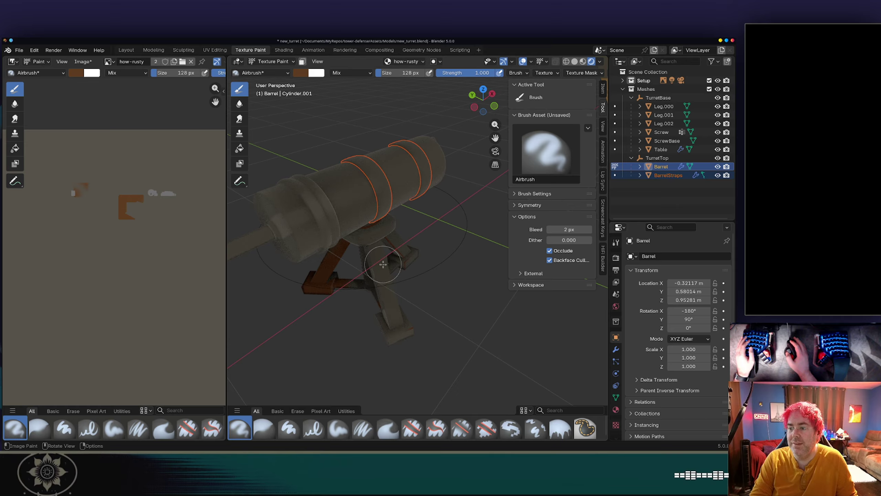
Step: Fit the whole texture in the Image Editor and airbrush rust colour onto the barrel around its front strap
scroll(92, 196, down, 6)
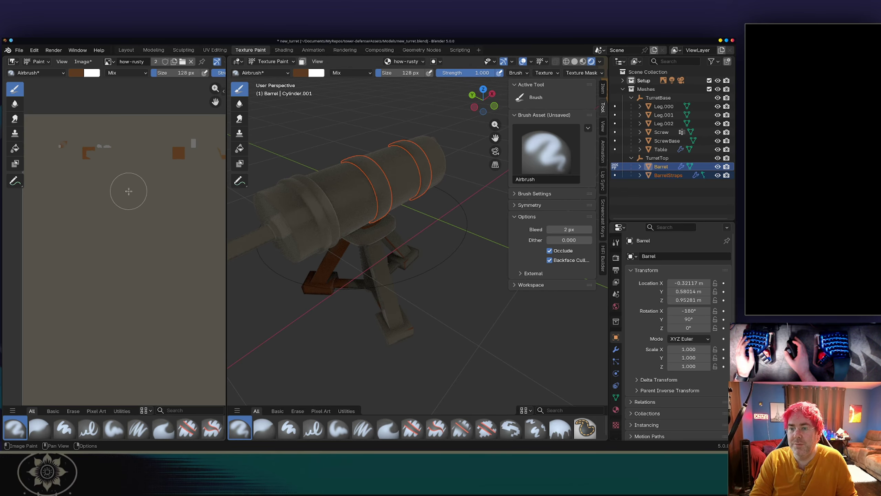
scroll(179, 223, up, 2)
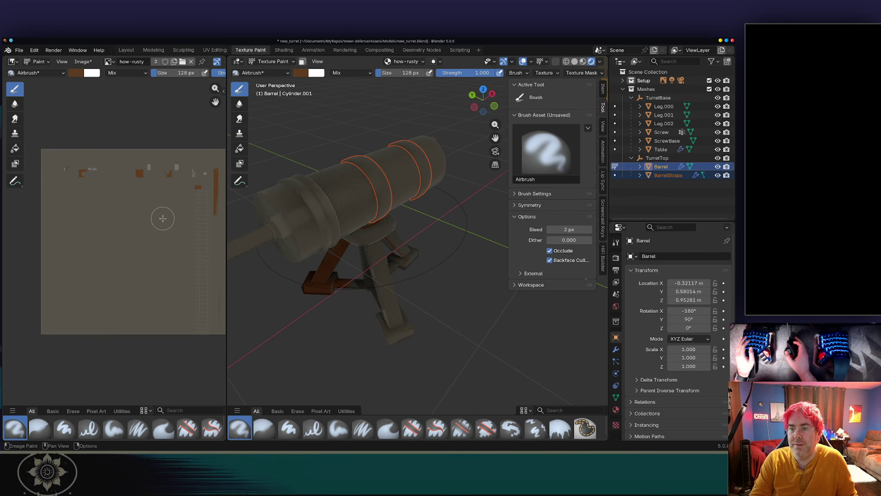
click(351, 188)
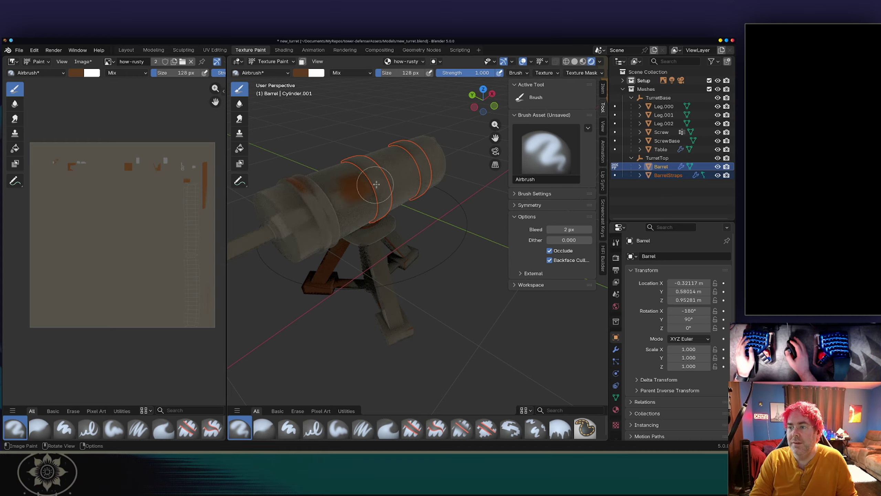
mouse_move(376, 185)
mouse_down()
mouse_move(392, 175)
mouse_move(360, 196)
mouse_move(292, 207)
mouse_move(352, 200)
mouse_move(334, 208)
mouse_up()
middle_drag(319, 229, 364, 161)
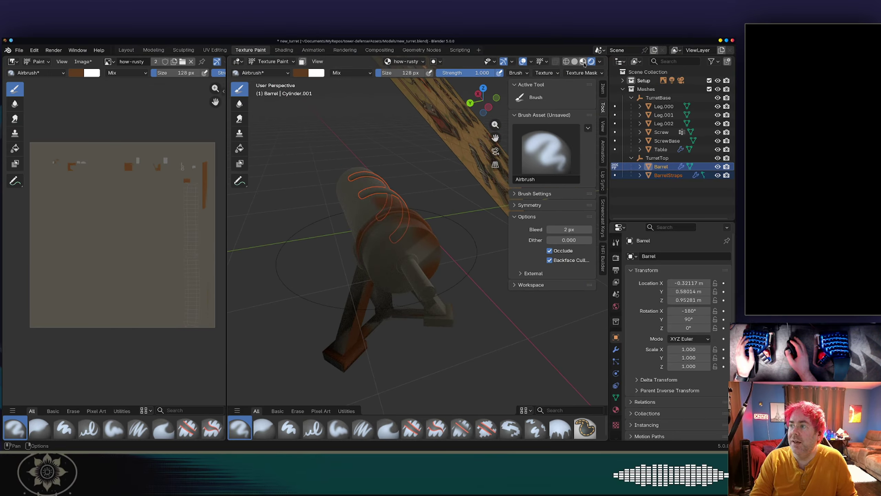
Step: Switch the viewport to Material Preview shading and inspect the painted barrel from the side
click(583, 62)
middle_drag(462, 189, 393, 230)
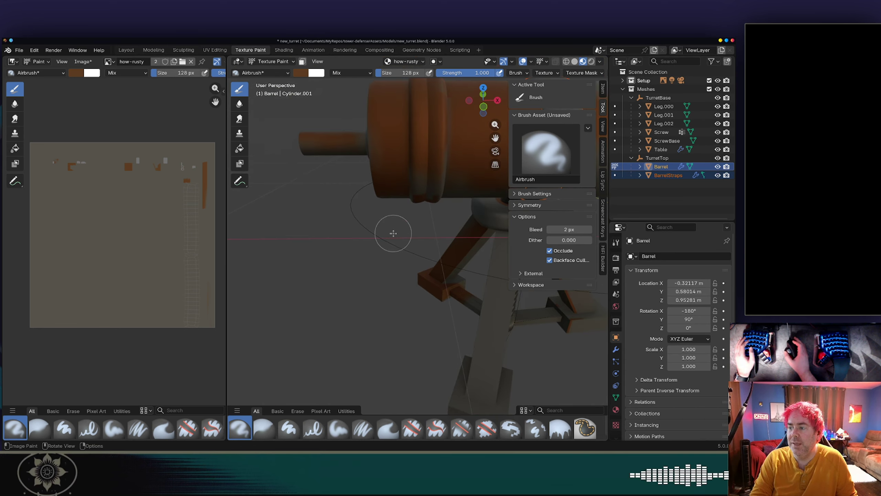
scroll(434, 256, down, 5)
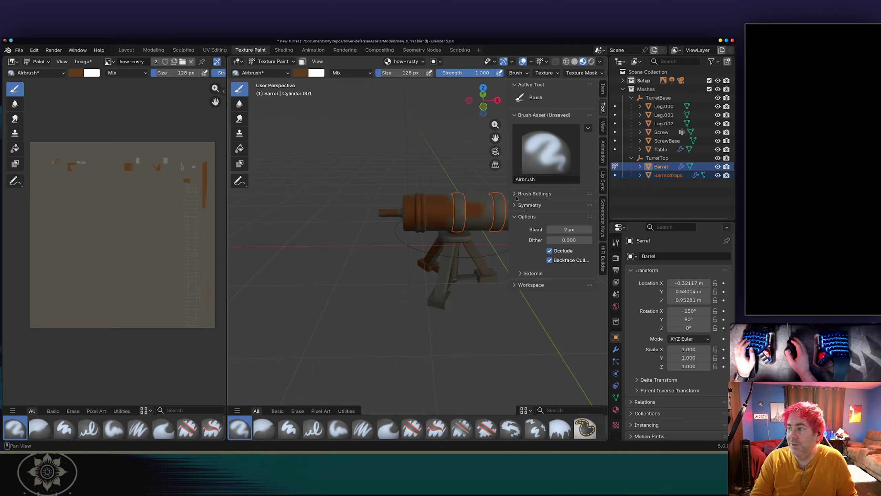
Step: Select every turret part, from BarrelStraps up to Leg.000, plus TurretBase and TurretTop, while Barrel stays in Texture Paint mode
click(663, 176)
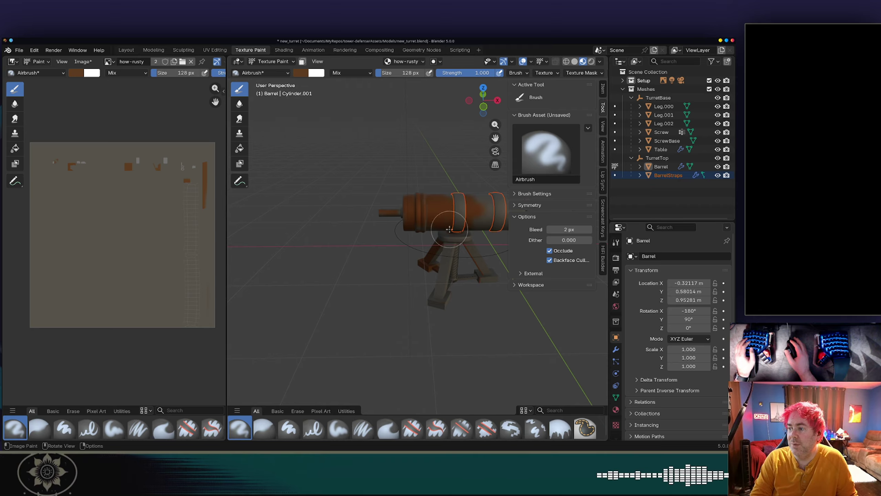
click(621, 167)
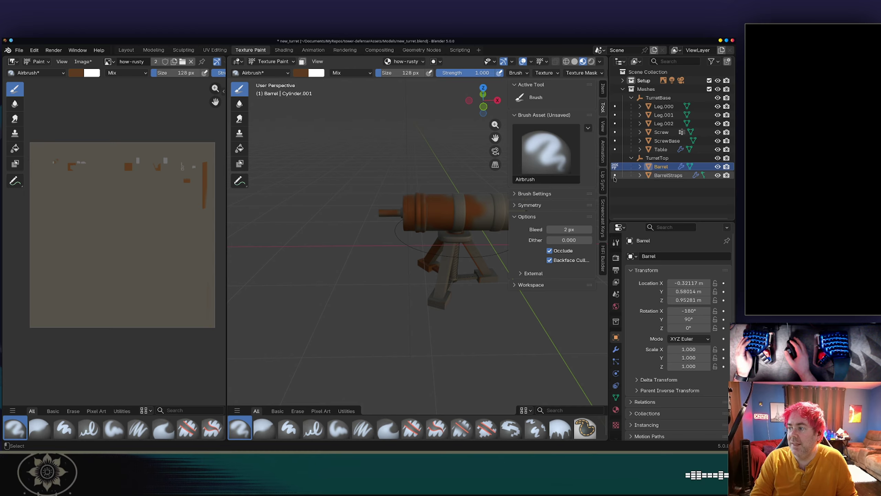
click(661, 176)
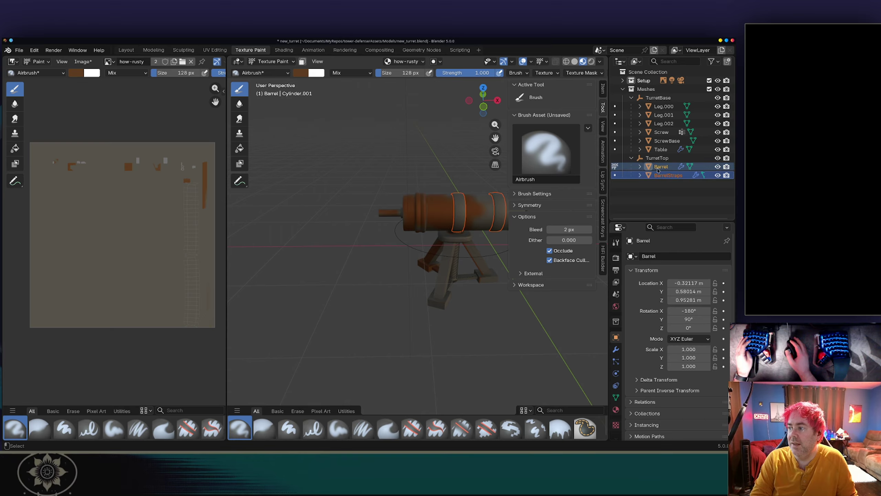
ctrl+click(655, 151)
ctrl+click(658, 142)
ctrl+click(660, 134)
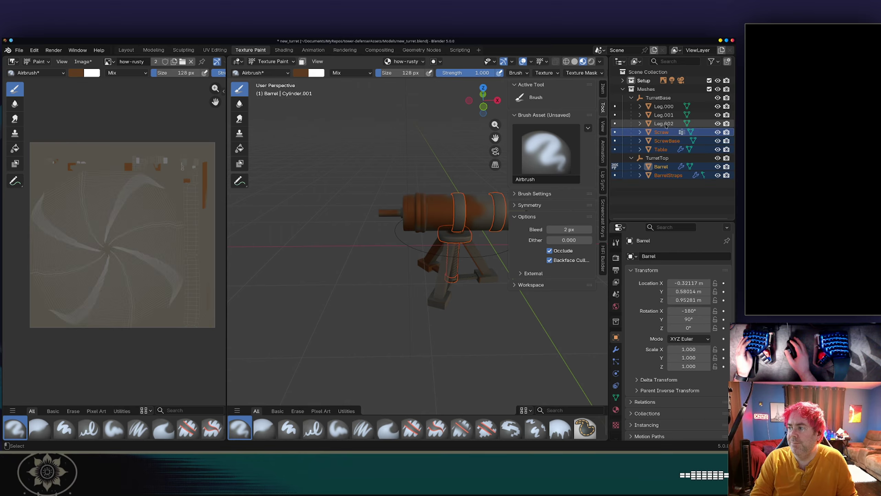
ctrl+click(662, 125)
ctrl+click(664, 116)
ctrl+click(663, 106)
ctrl+click(658, 97)
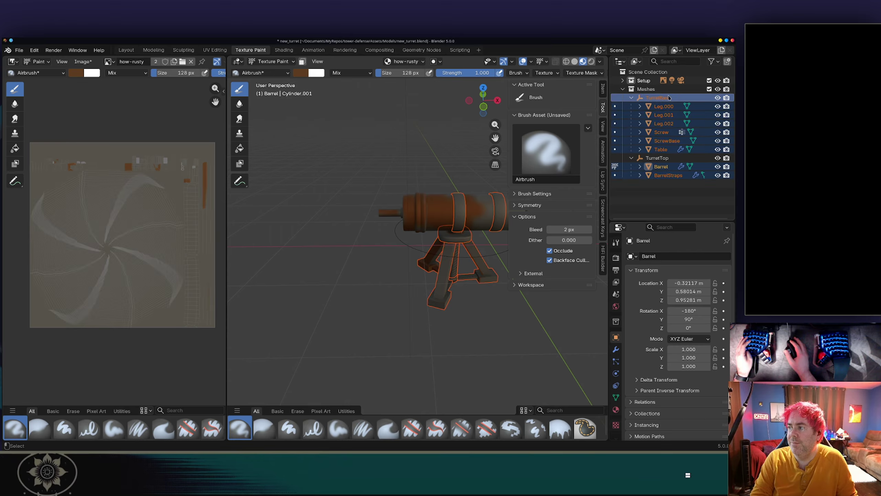
ctrl+click(658, 159)
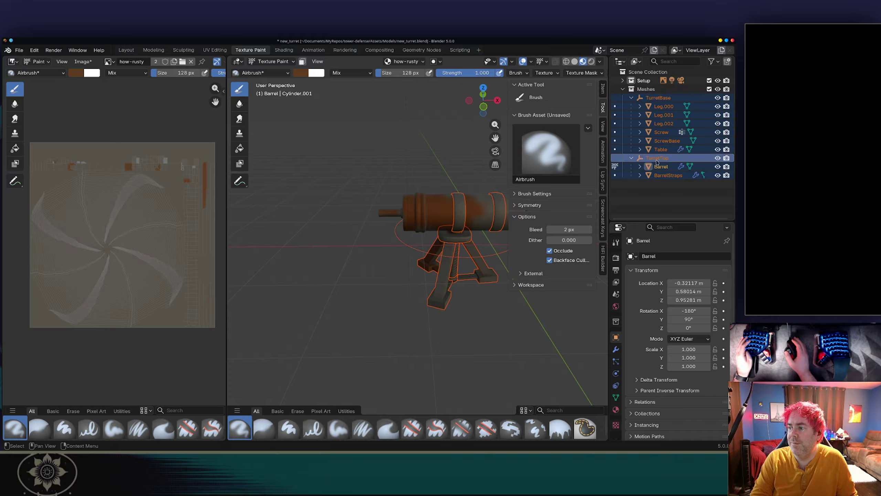
Step: Try to airbrush rust across the barrel and its rear strap with all turret parts selected
scroll(486, 214, up, 3)
shift+middle_drag(486, 210, 308, 233)
mouse_move(386, 202)
mouse_down()
mouse_move(380, 208)
mouse_move(433, 215)
mouse_up()
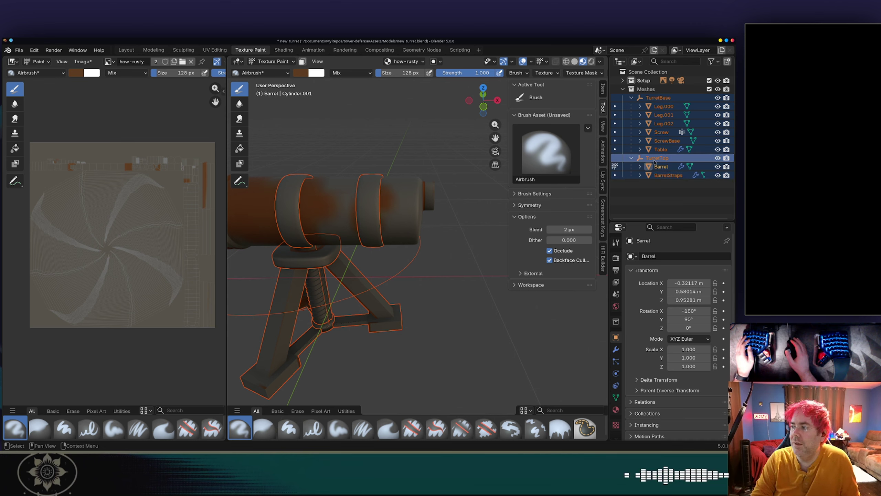
Step: Select only BarrelStraps and take Barrel out of Texture Paint mode into Object Mode
key(Tab)
key(Tab)
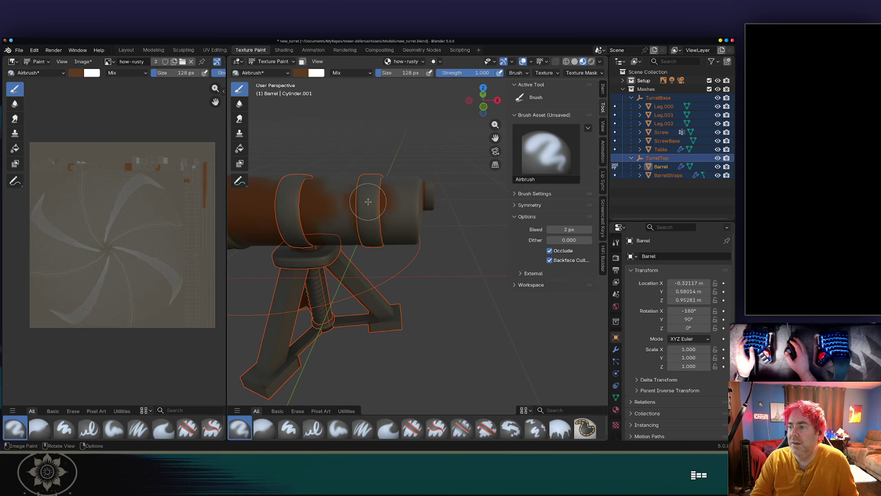
click(659, 174)
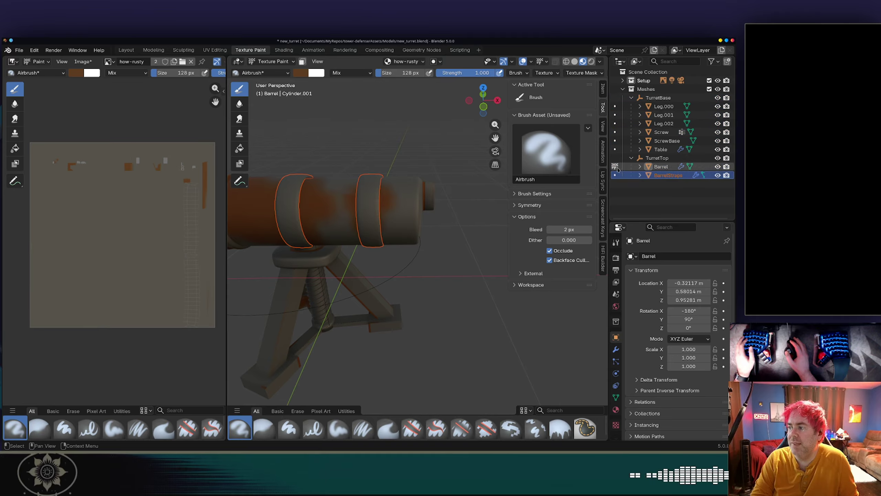
click(614, 166)
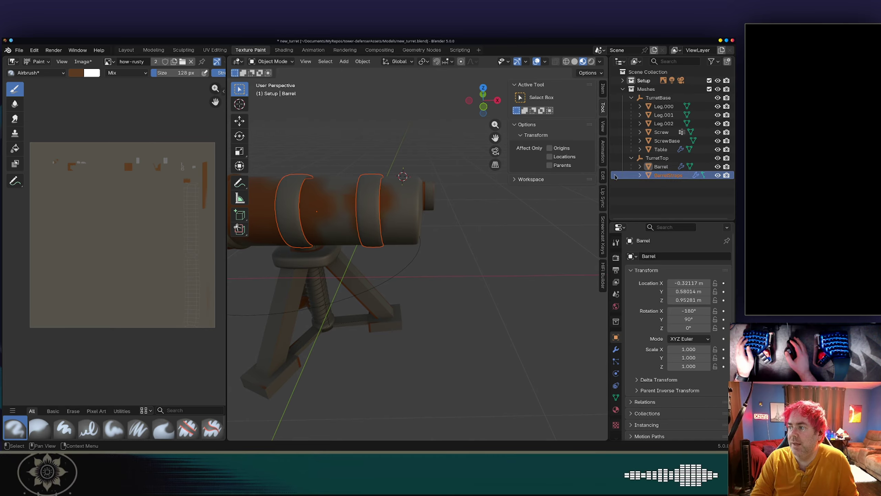
Step: Select BarrelStraps, Barrel, Table, ScrewBase, Screw, all three legs and TurretBase together in Object Mode
click(617, 173)
ctrl+click(619, 167)
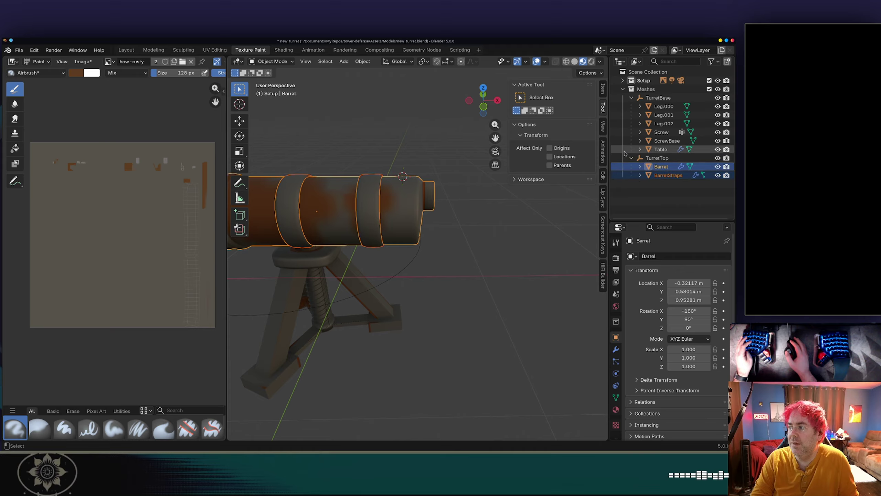
ctrl+click(625, 150)
ctrl+click(623, 140)
ctrl+click(622, 132)
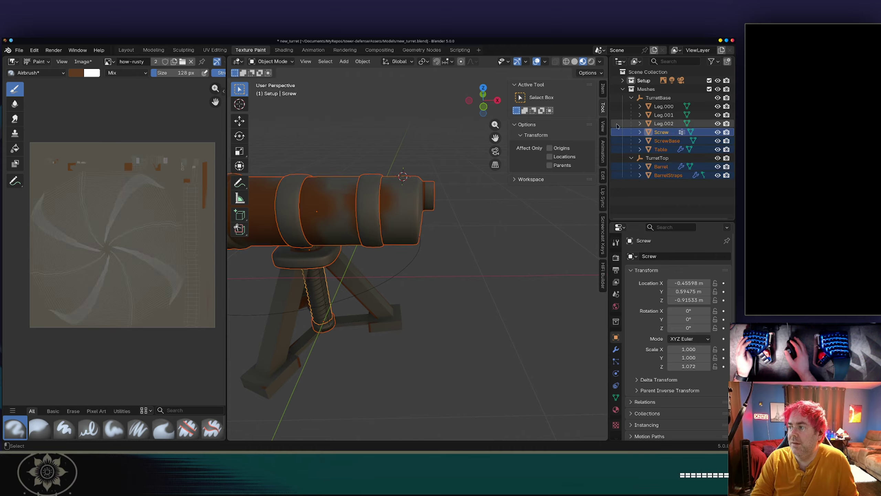
ctrl+click(621, 123)
ctrl+click(619, 114)
ctrl+click(618, 106)
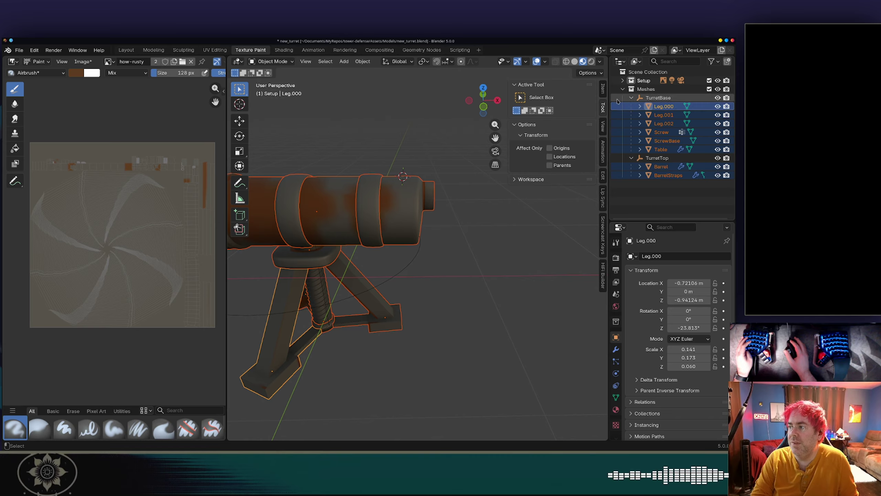
ctrl+click(617, 99)
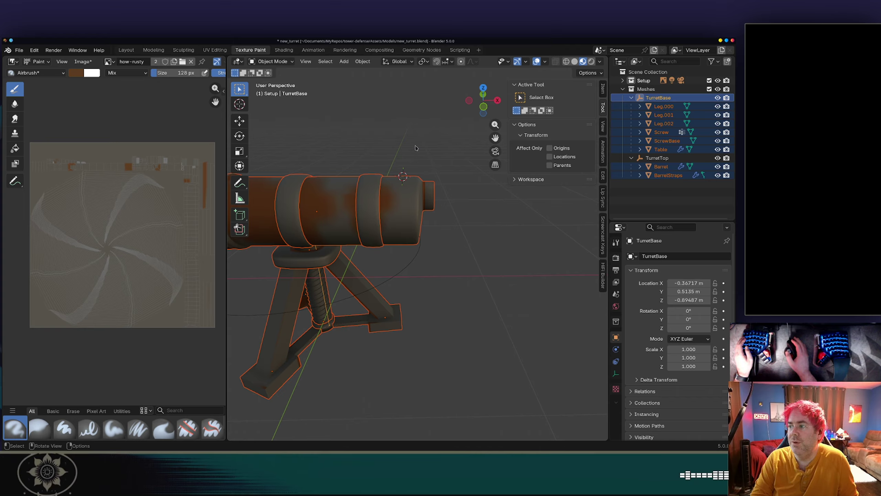
middle_drag(418, 164, 526, 149)
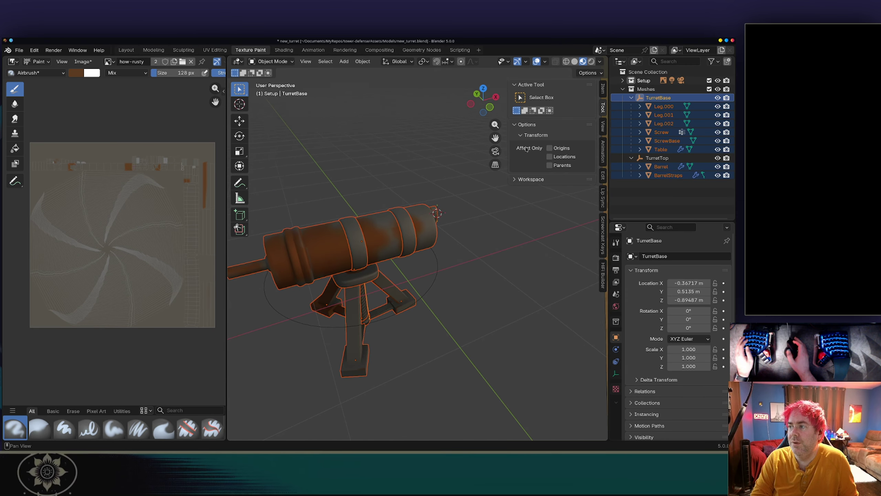
Step: Hide the viewport sidebar and reduce the selection to Barrel alone
click(604, 110)
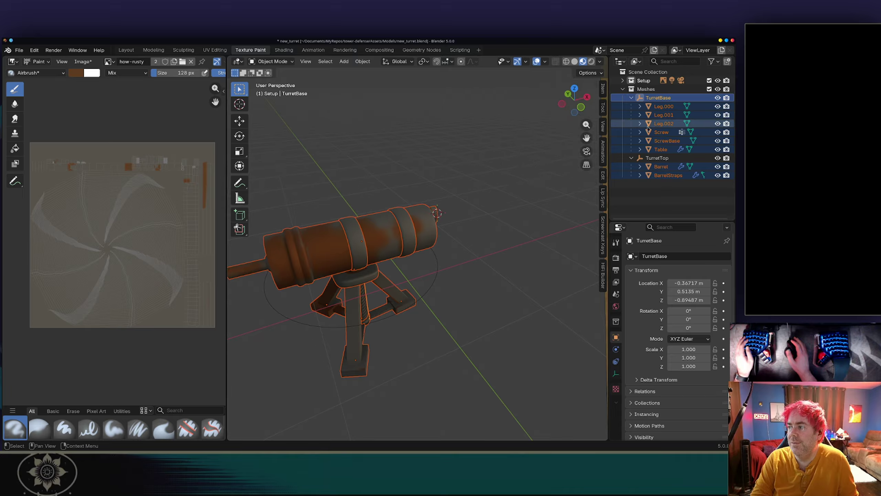
click(668, 132)
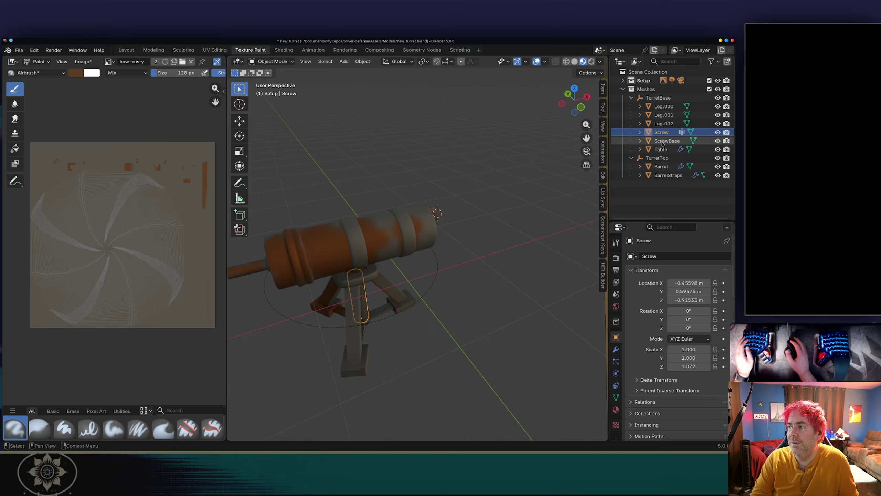
click(656, 168)
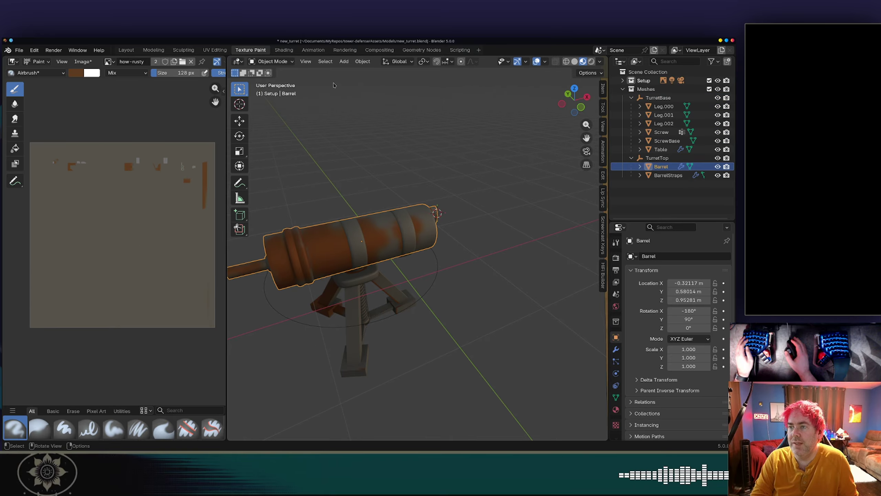
Step: Put Barrel into Texture Paint mode and examine the front disc around the collar of the thin tube
click(282, 61)
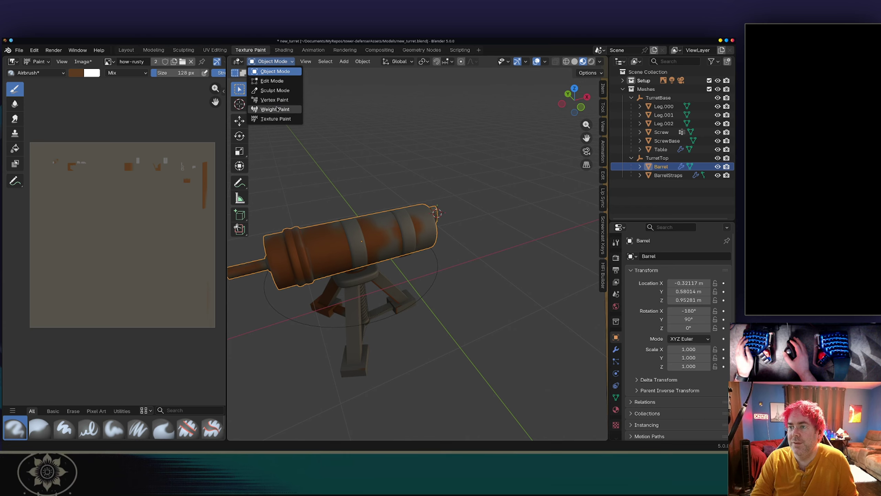
click(275, 118)
middle_drag(350, 203, 380, 210)
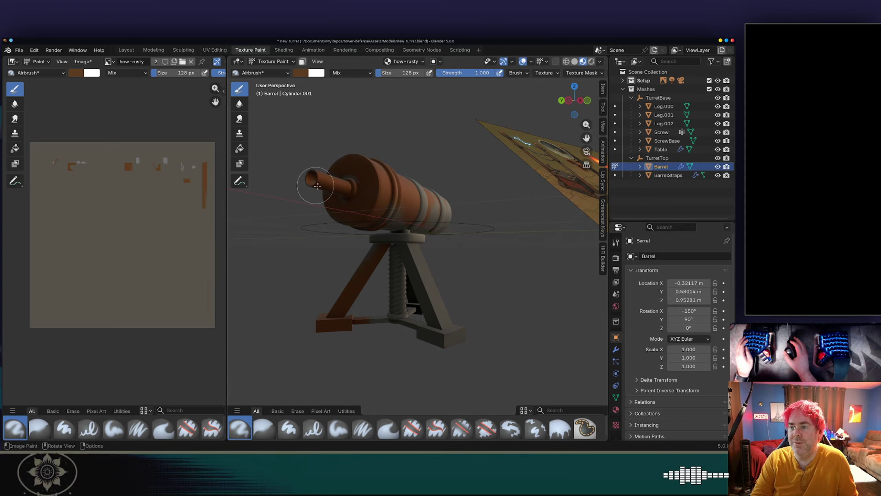
middle_drag(317, 186, 380, 216)
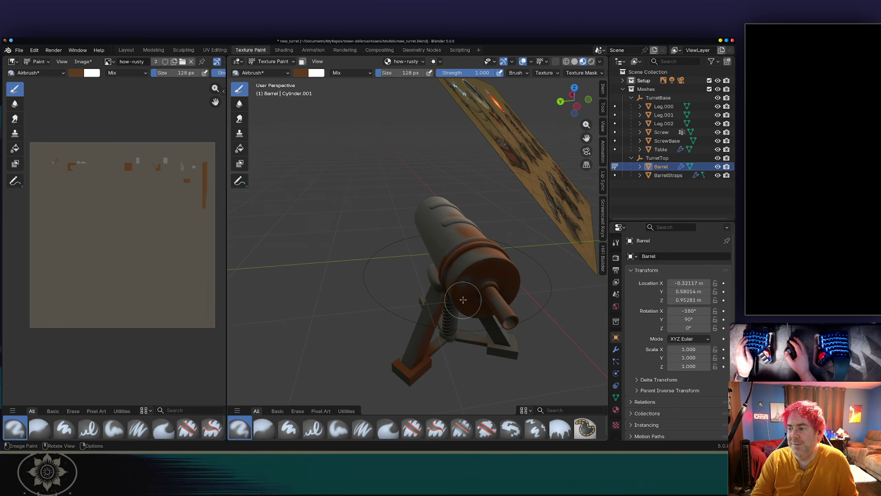
scroll(485, 293, up, 5)
shift+middle_drag(574, 289, 485, 232)
scroll(485, 232, down, 4)
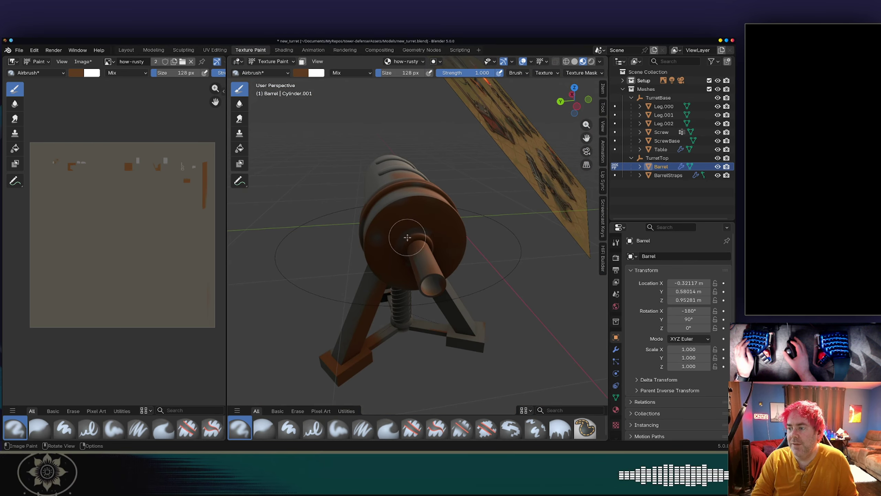
scroll(416, 231, up, 2)
scroll(427, 220, up, 3)
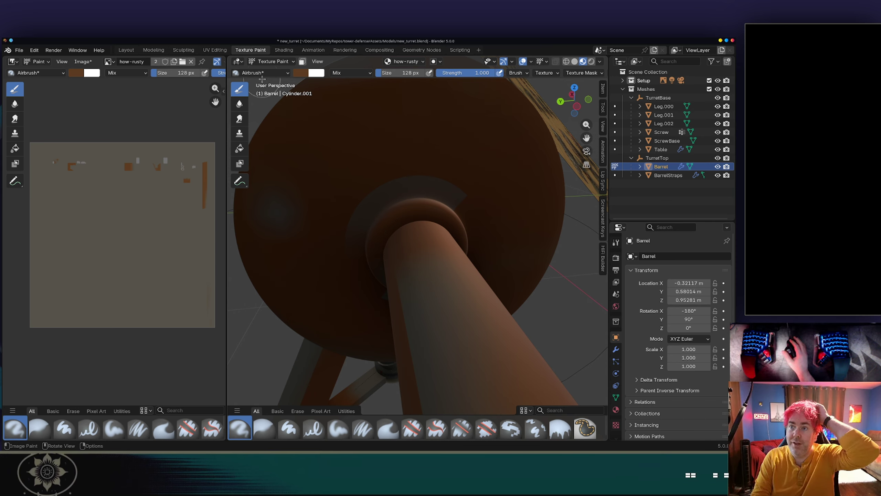
Step: Filter the brush picker to the Basic category of the Mesh Texture Paint brushes
click(263, 73)
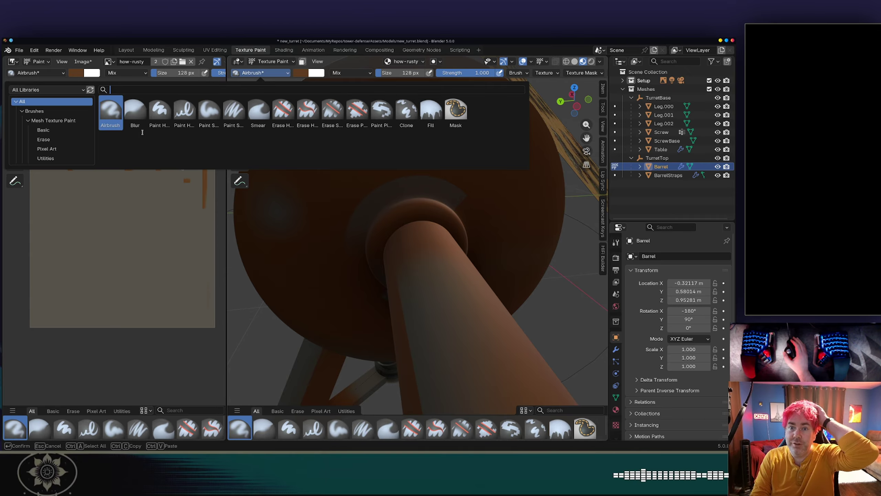
click(65, 149)
click(47, 129)
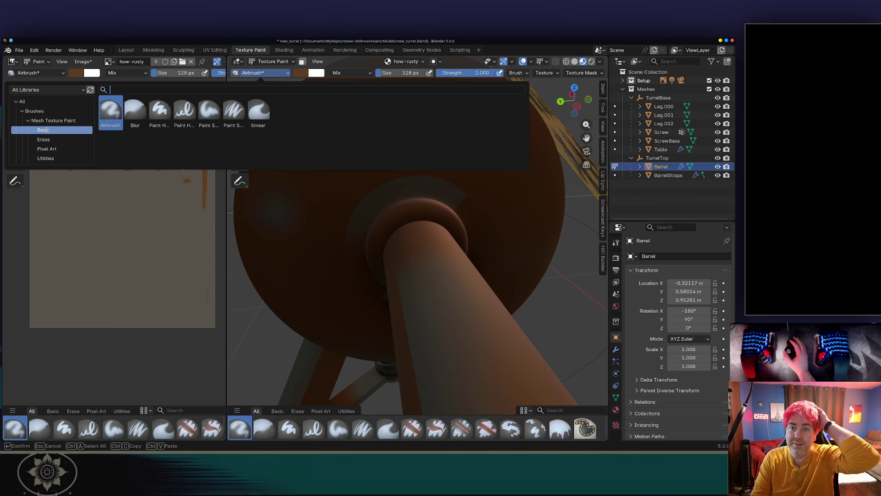
click(337, 201)
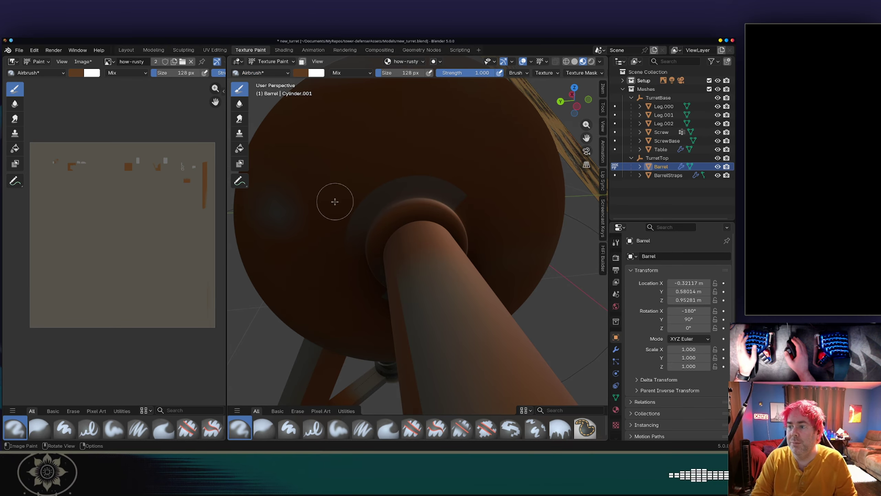
Step: Enter Edit Mode on Barrel and select a single wedge face of the front disc just above the collar
scroll(334, 201, down, 3)
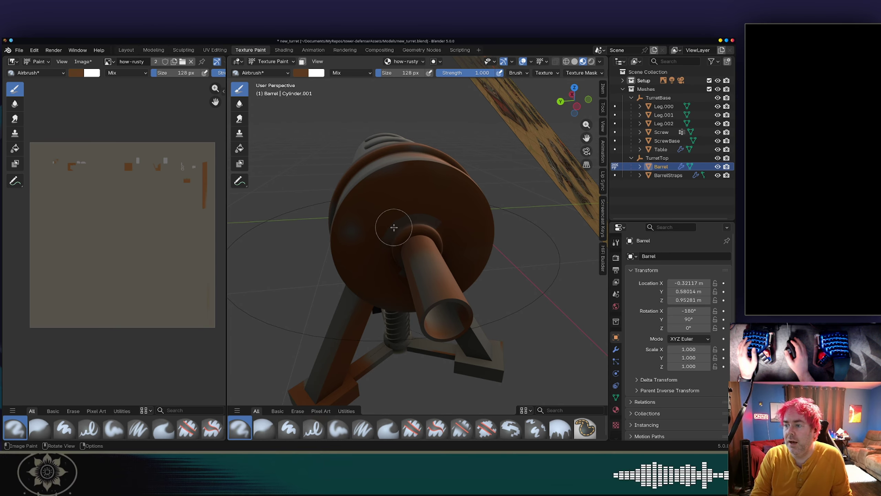
middle_drag(381, 198, 406, 208)
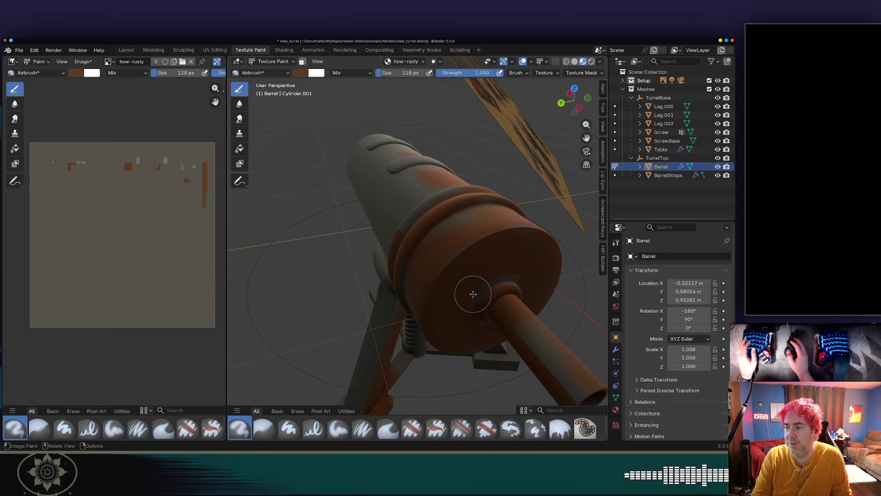
mouse_move(473, 294)
middle_down()
mouse_move(507, 299)
mouse_move(456, 252)
mouse_move(479, 276)
mouse_move(422, 191)
middle_up()
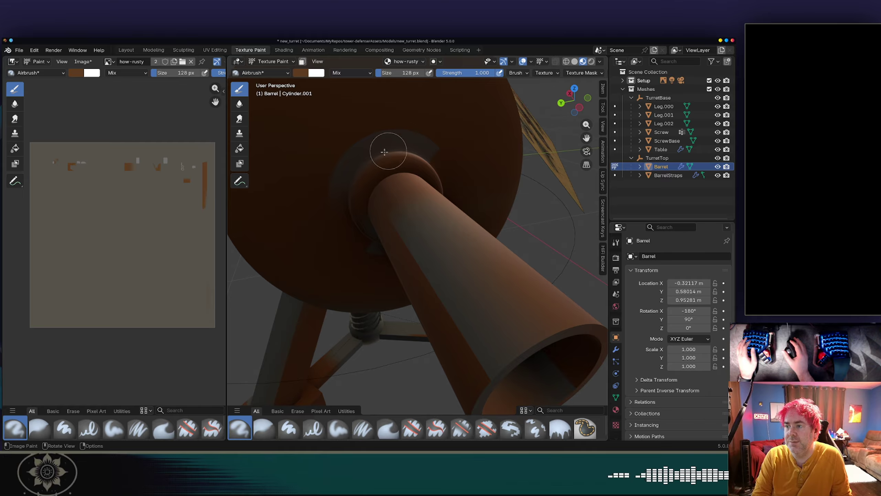
key(Tab)
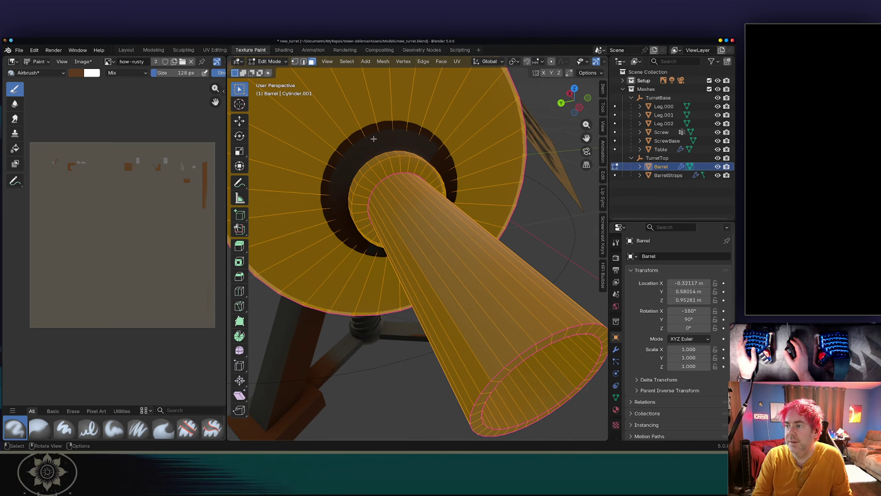
click(372, 126)
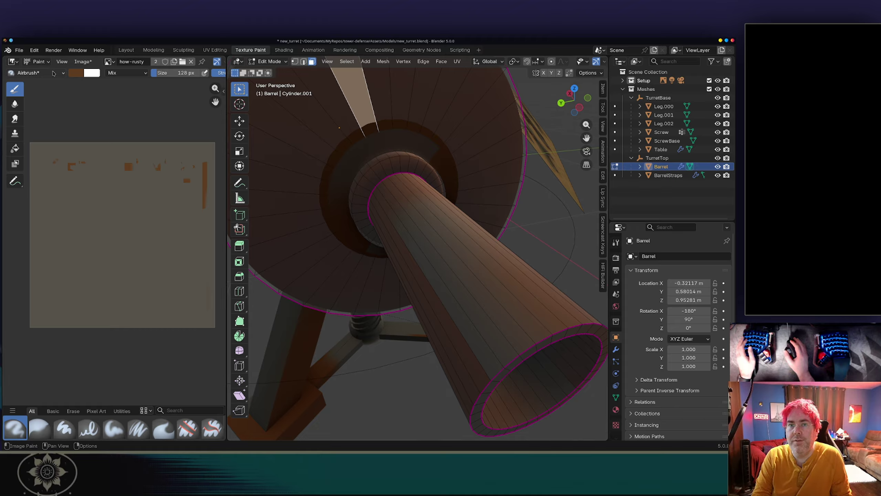
click(62, 61)
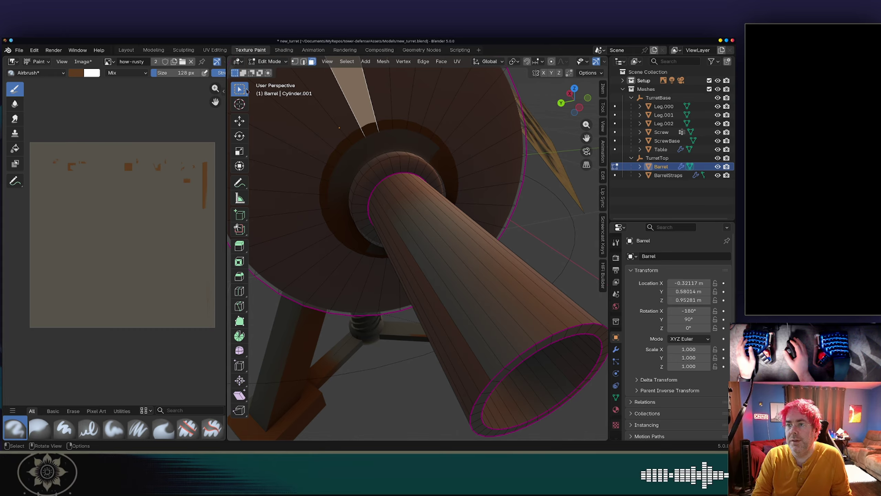
click(383, 148)
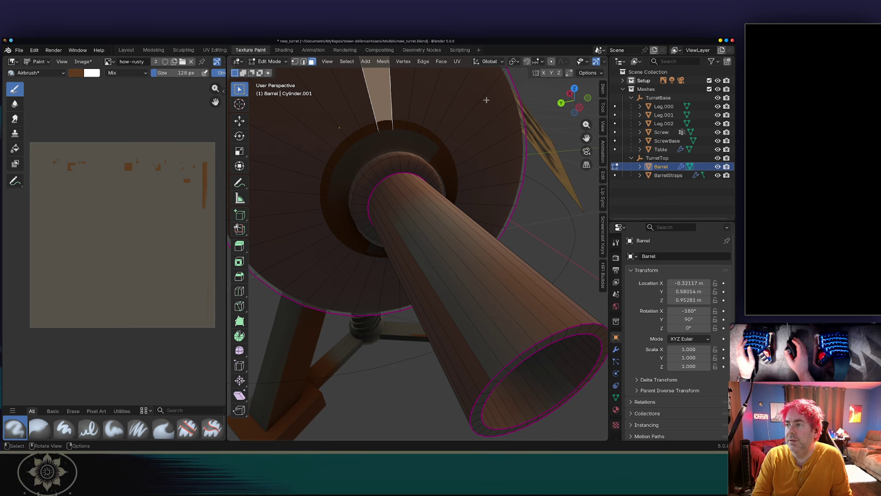
Step: Change the viewport shading to Solid and reopen Barrel in Edit Mode
key(Tab)
click(572, 61)
key(Tab)
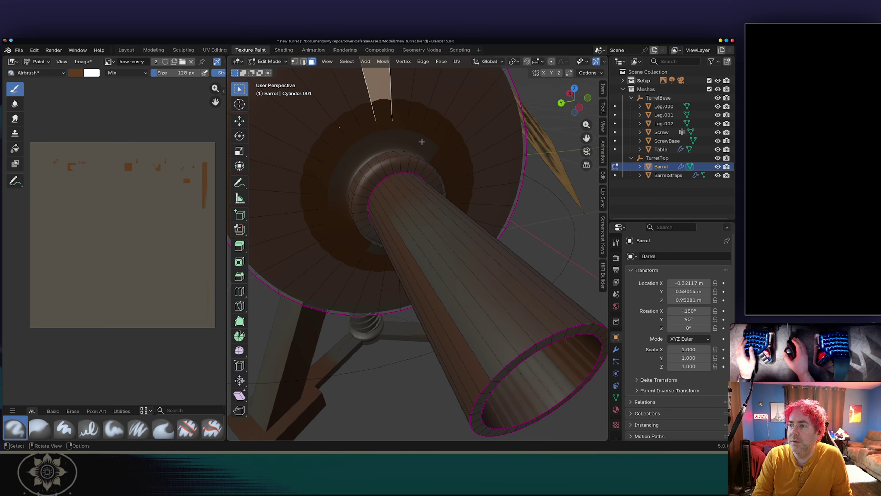
Step: Select the neighbouring wedge face of the front disc and inspect the mesh where the disc meets the collar
scroll(372, 138, up, 4)
scroll(373, 136, down, 10)
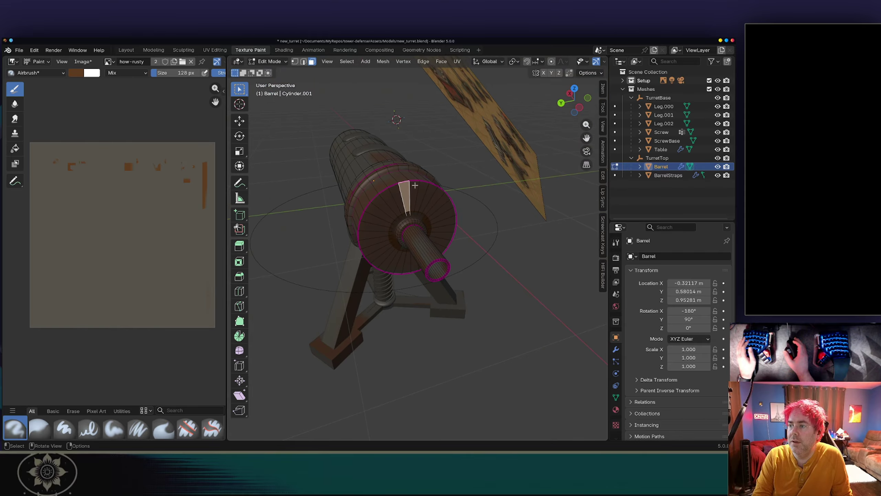
shift+middle_drag(413, 185, 420, 207)
scroll(421, 215, up, 6)
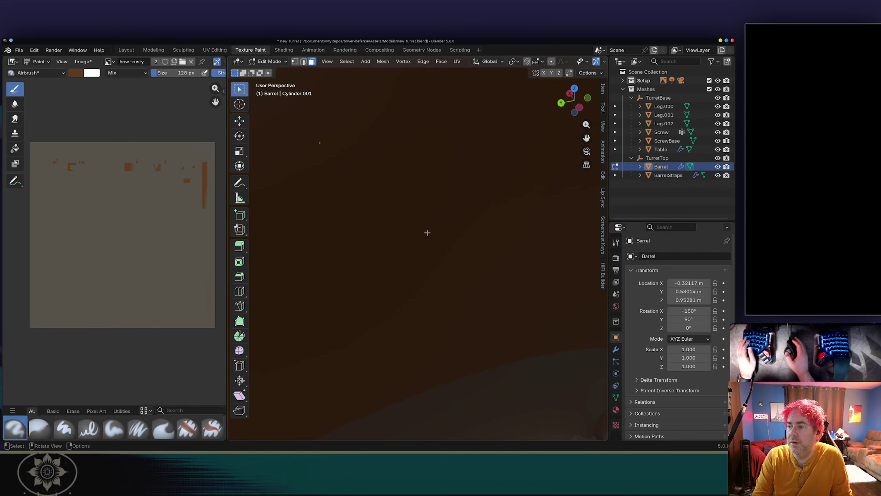
scroll(427, 231, down, 3)
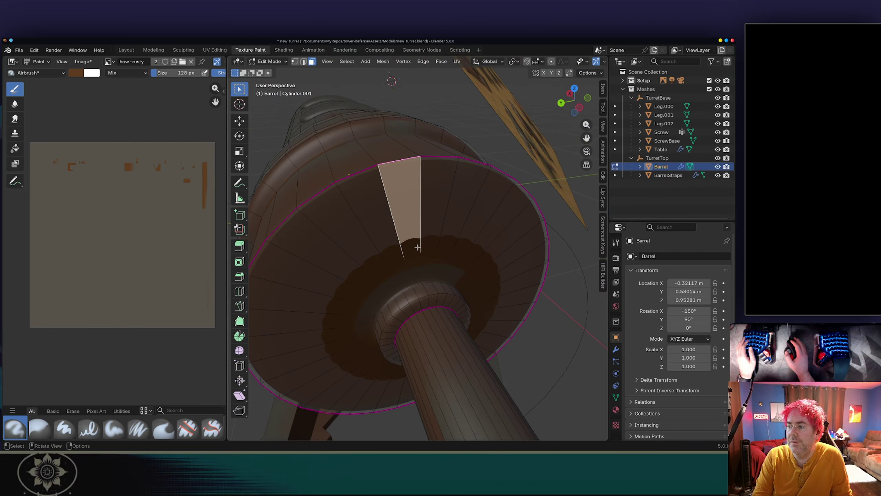
click(429, 177)
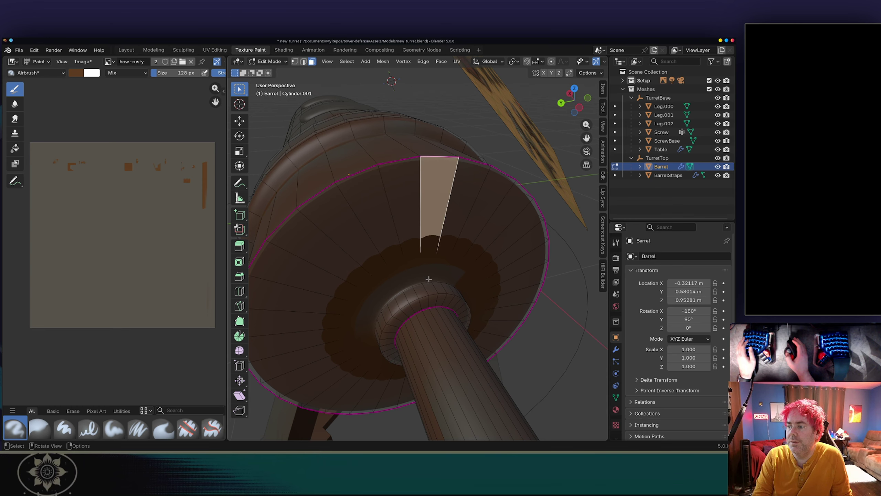
middle_drag(431, 280, 493, 187)
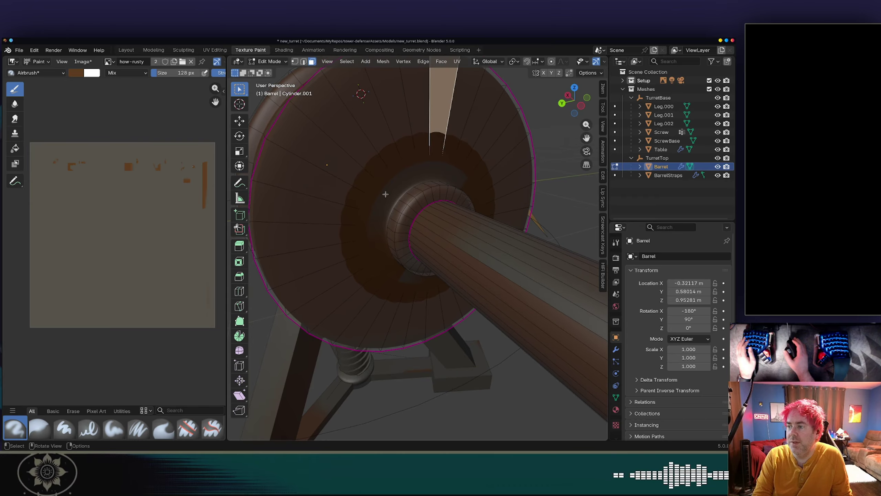
Step: Try moving Barrel in Object Mode, and return it to Edit Mode to inspect the collar
key(Tab)
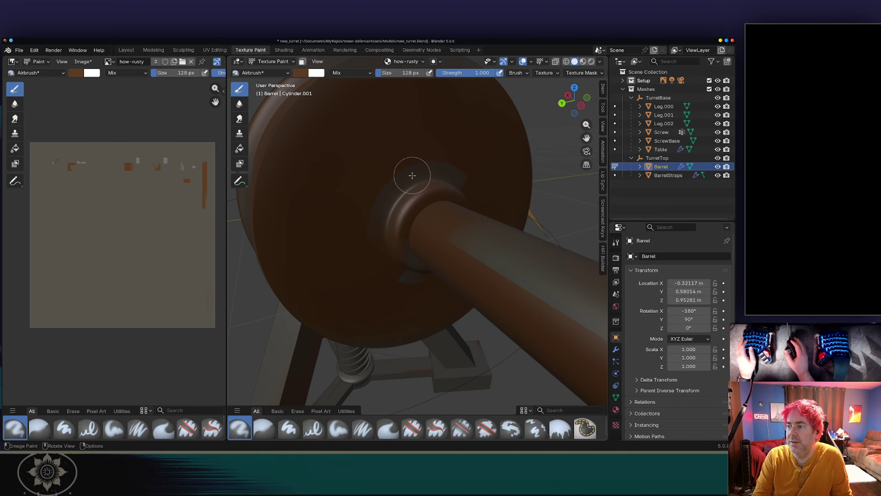
click(273, 62)
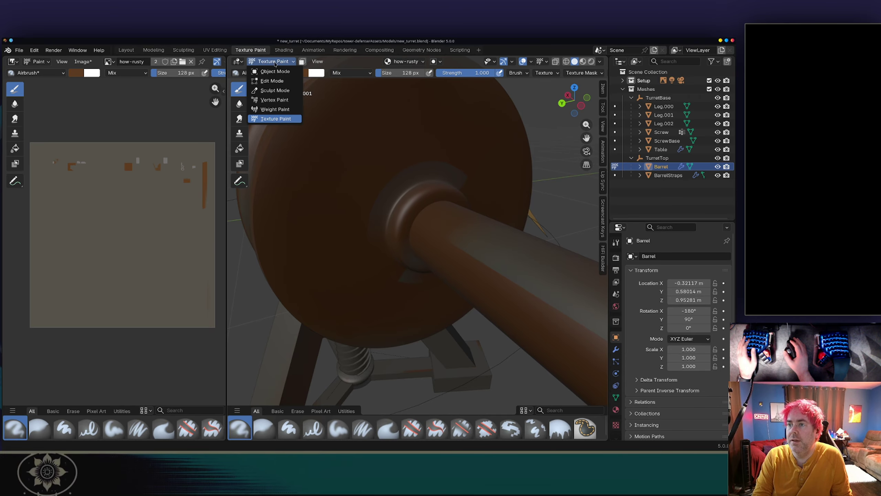
click(274, 72)
key(g)
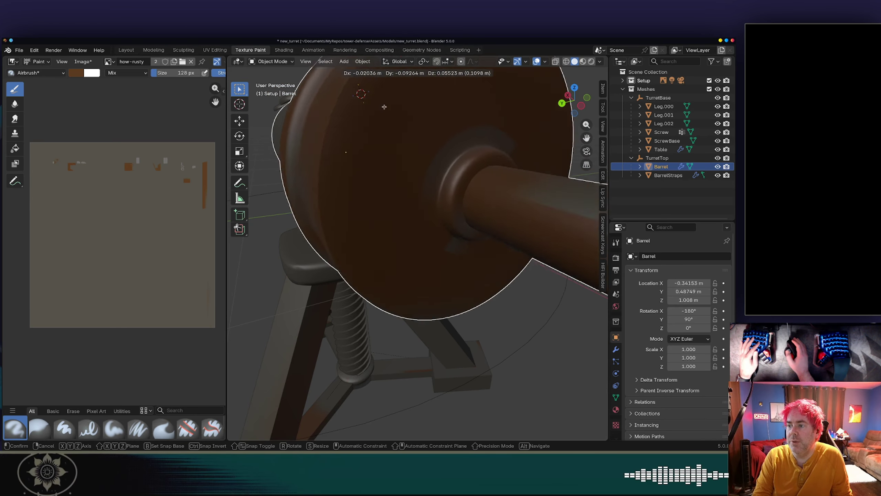
click(355, 123)
key(Tab)
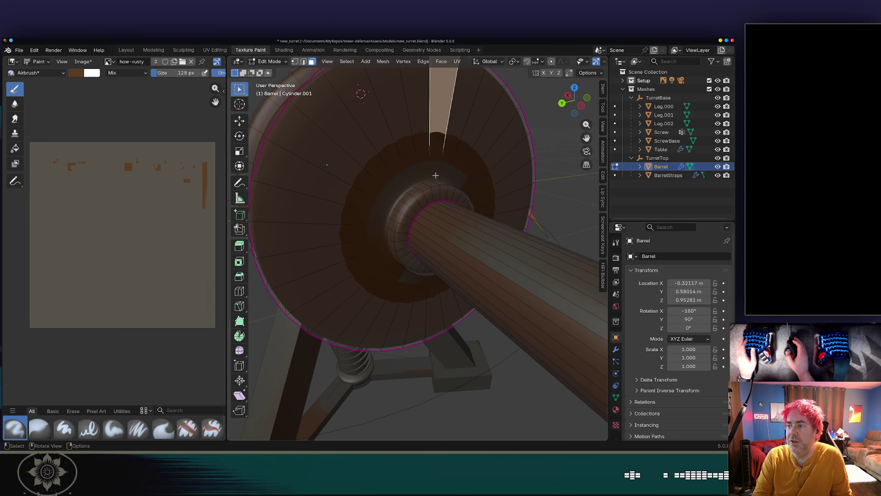
scroll(423, 179, up, 5)
scroll(420, 179, down, 5)
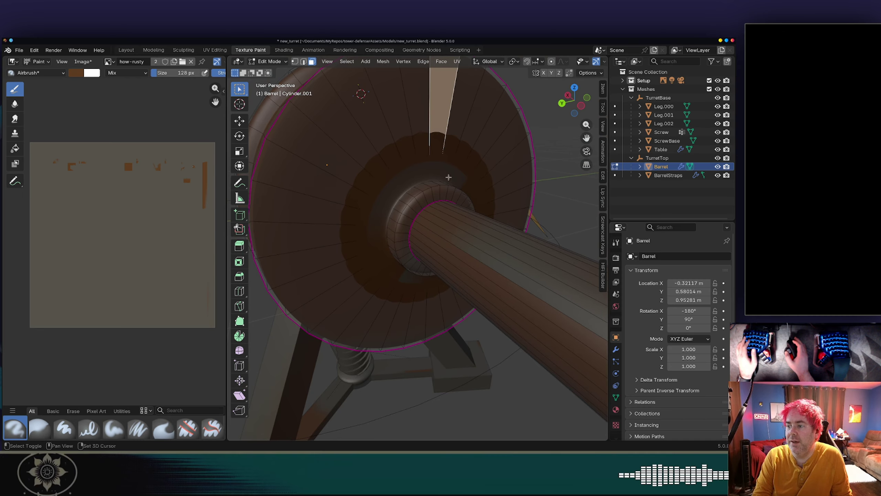
middle_drag(425, 178, 403, 183)
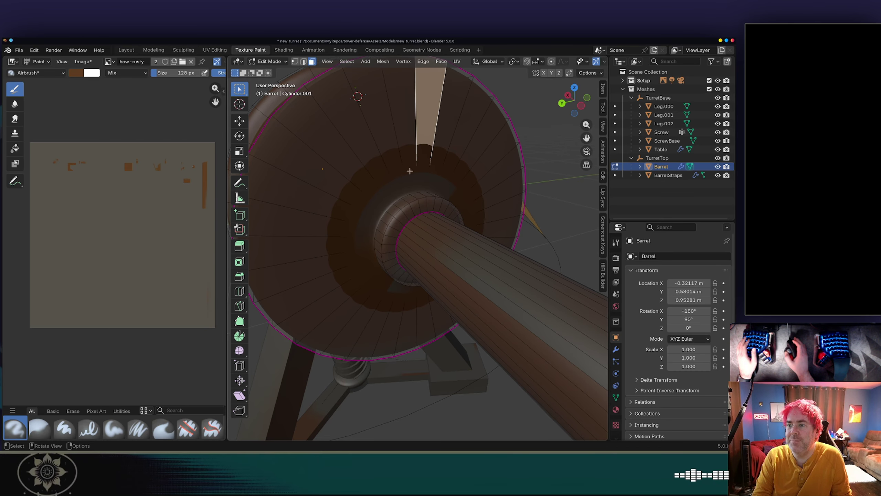
Step: Return Barrel to Texture Paint mode and choose the Paint Hard brush
click(269, 61)
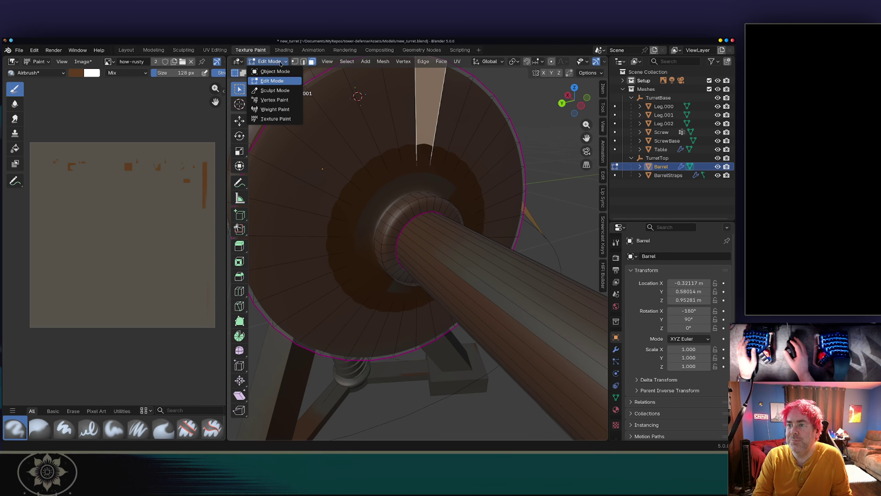
click(274, 118)
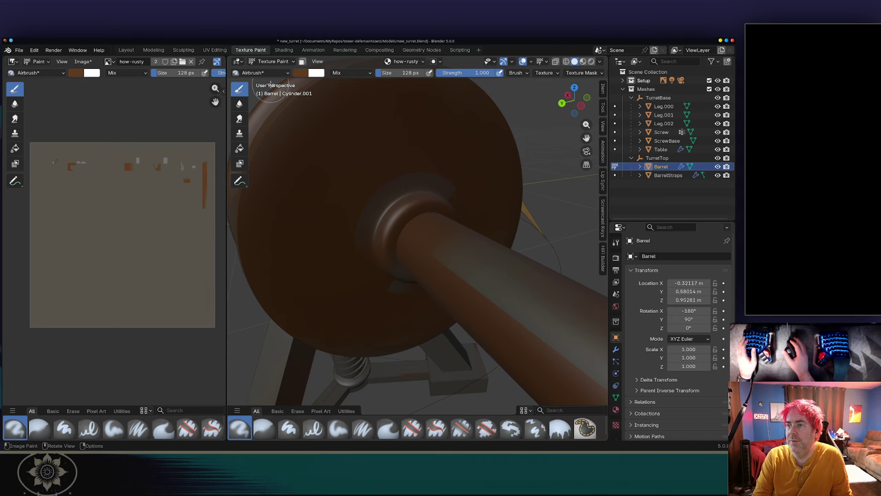
click(273, 74)
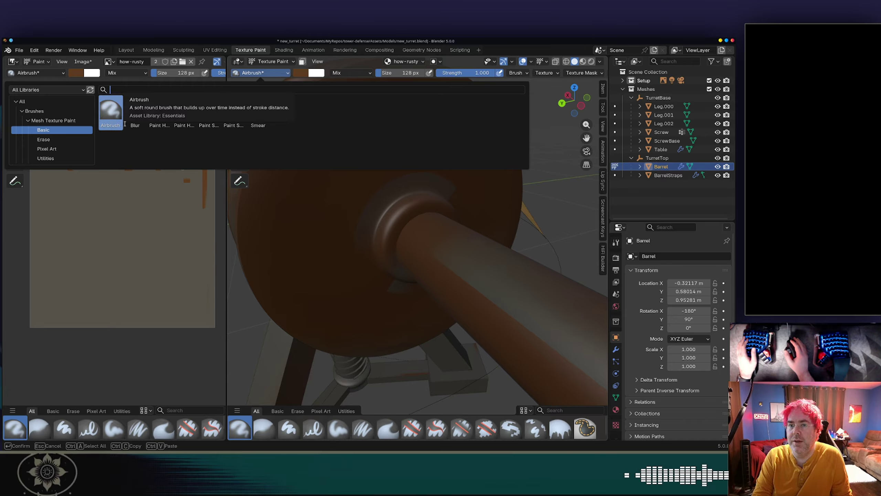
click(159, 111)
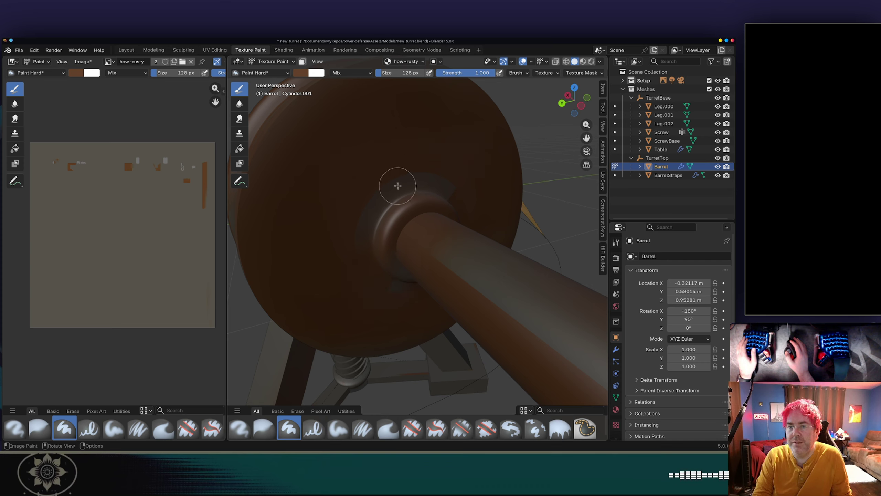
Step: Put Barrel into Edit Mode with edge selection and clear the current selection
key(Tab)
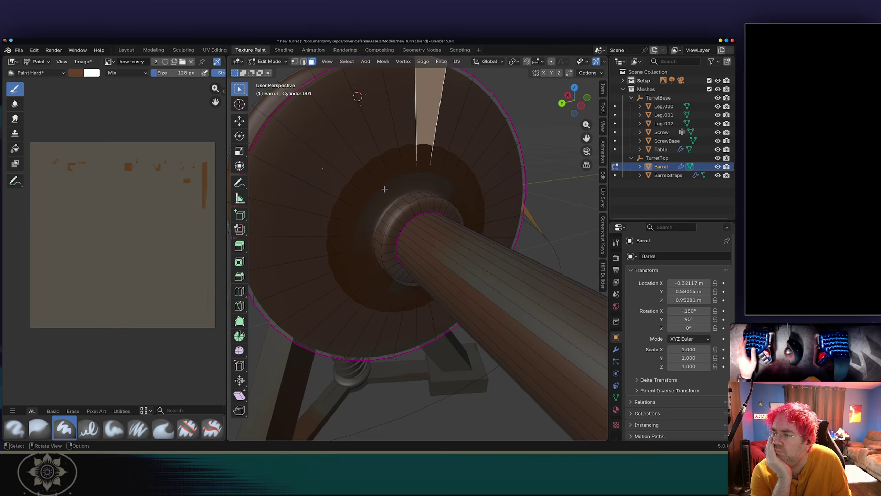
key(2)
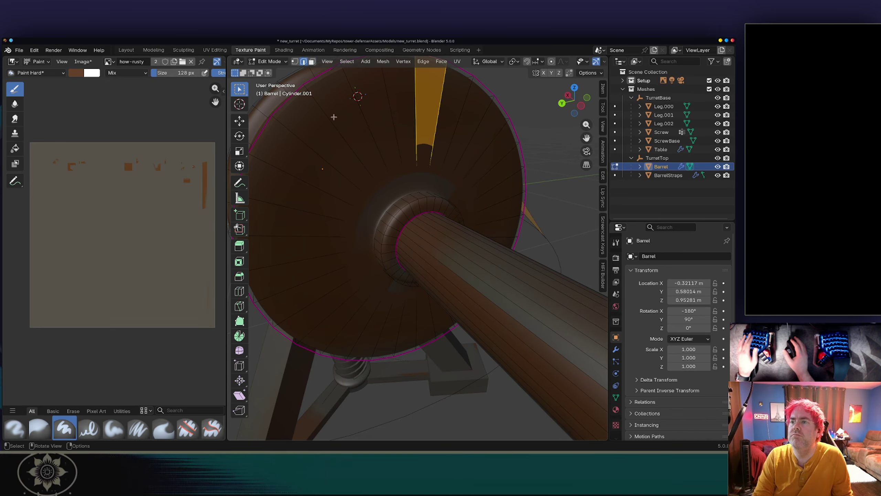
key(alt+a)
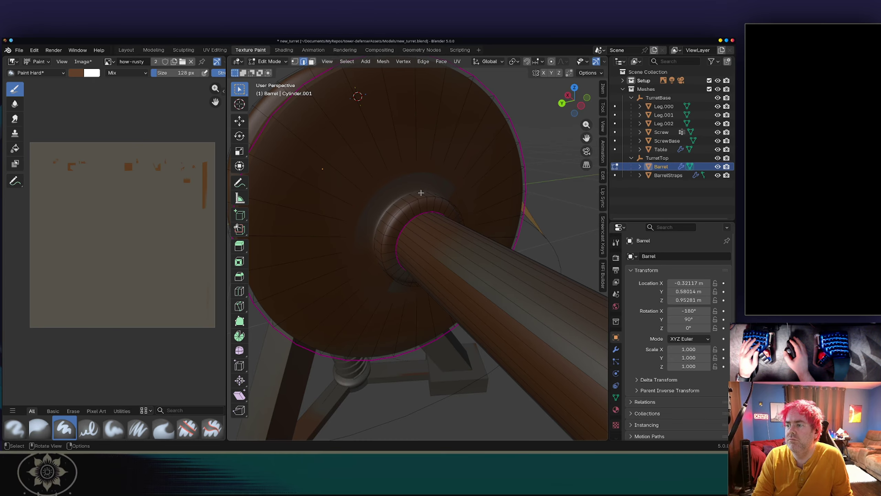
Step: Try moving the edge where the front disc meets the top of the barrel's collar
scroll(421, 192, up, 5)
click(422, 192)
scroll(433, 191, down, 5)
key(g)
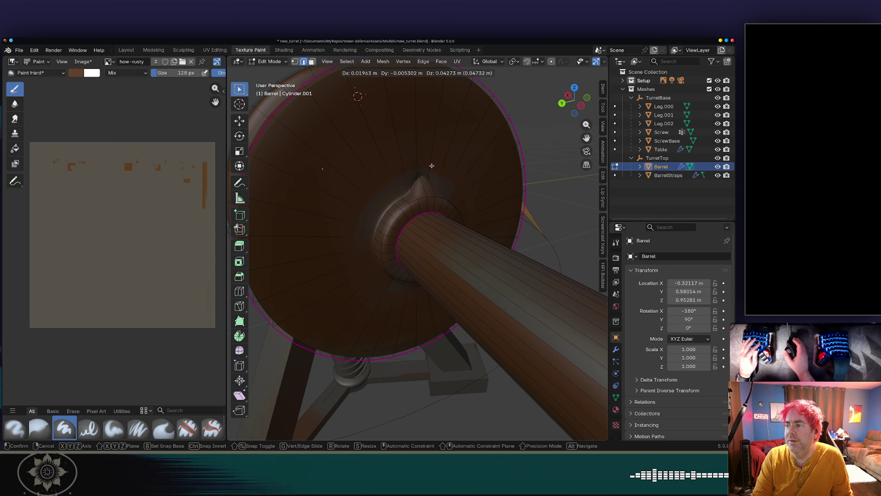
right_click(452, 179)
scroll(450, 181, up, 1)
scroll(449, 181, down, 1)
shift+middle_drag(428, 175, 433, 199)
scroll(433, 199, down, 4)
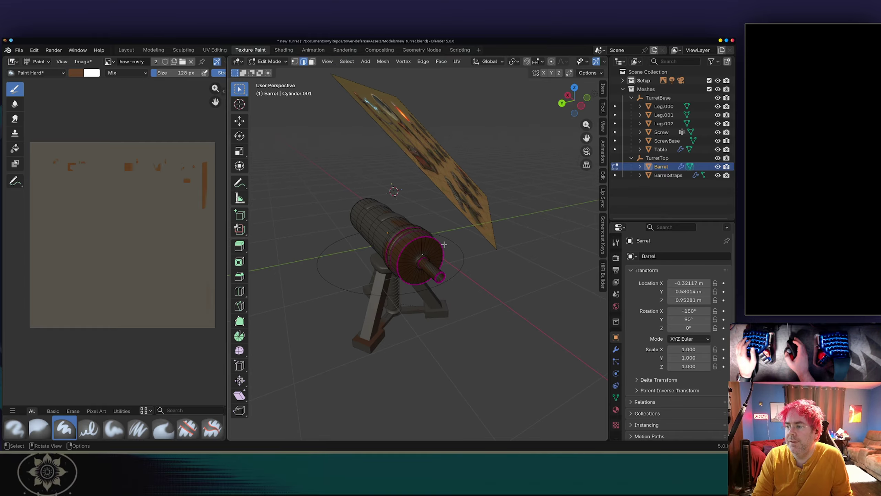
Step: Switch to face selection and try moving a single face on the barrel's front collar
scroll(444, 245, down, 4)
middle_drag(444, 245, 501, 217)
scroll(385, 253, up, 5)
scroll(496, 212, up, 5)
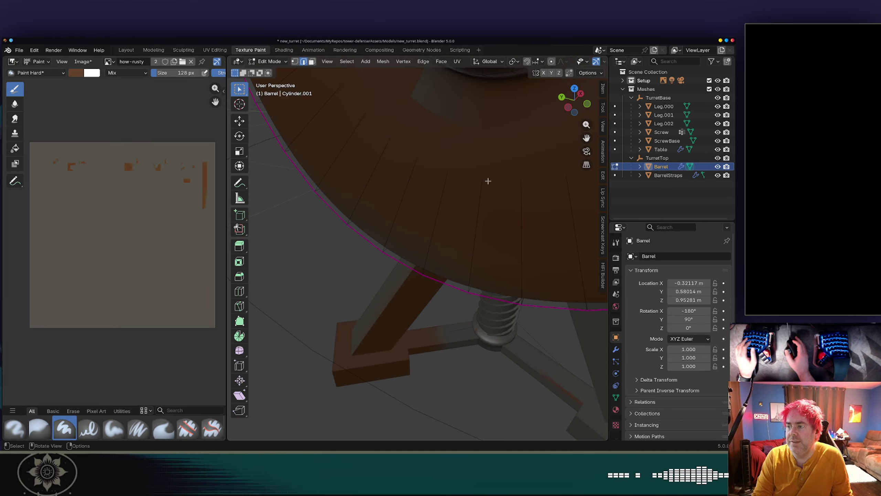
middle_drag(488, 181, 499, 210)
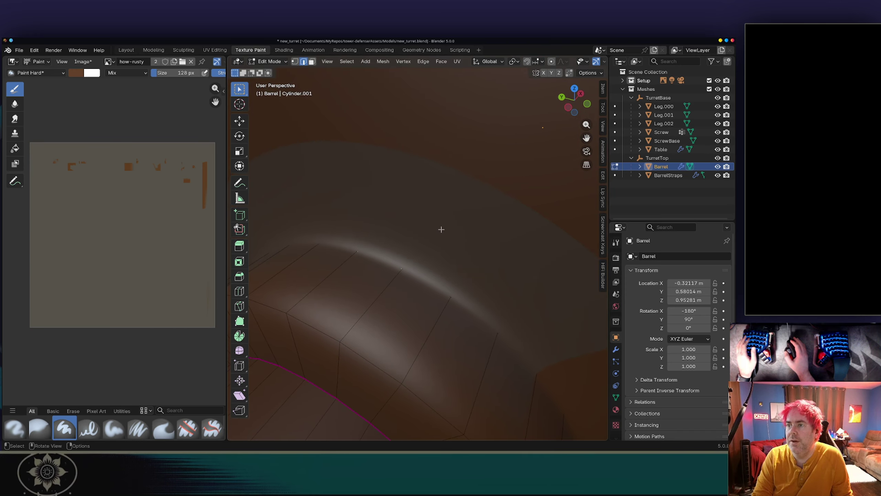
key(3)
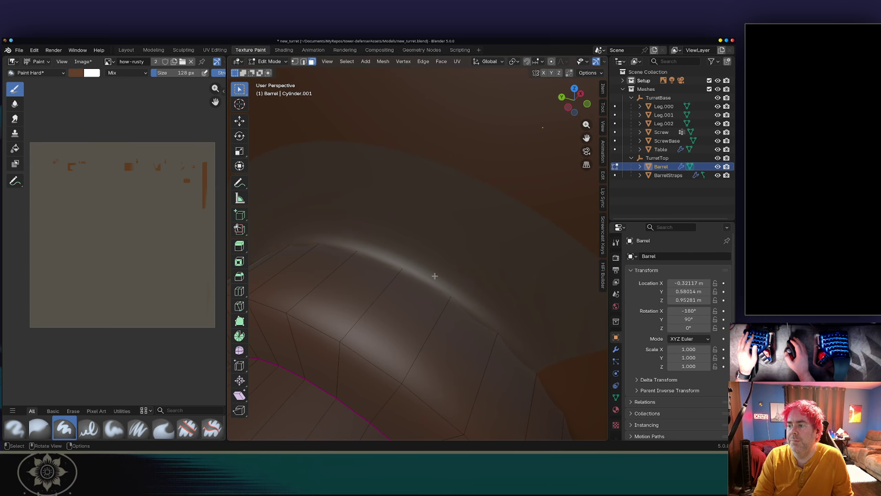
scroll(443, 260, down, 5)
scroll(445, 258, up, 3)
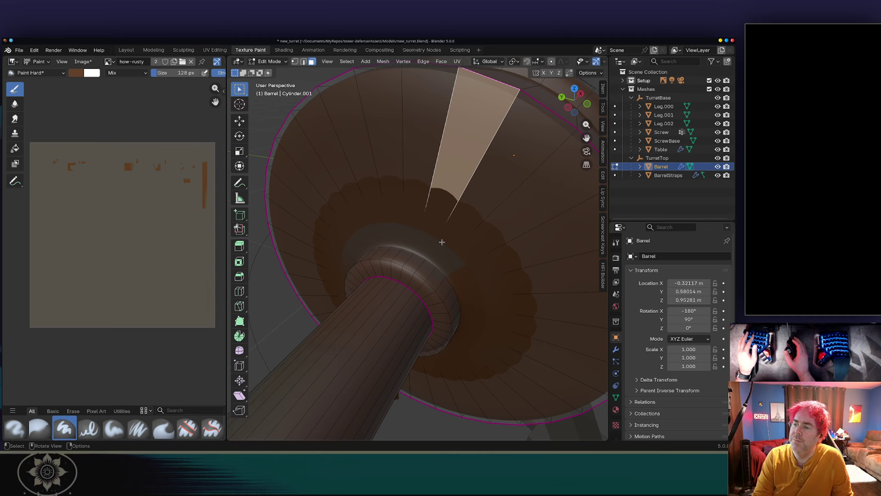
click(414, 265)
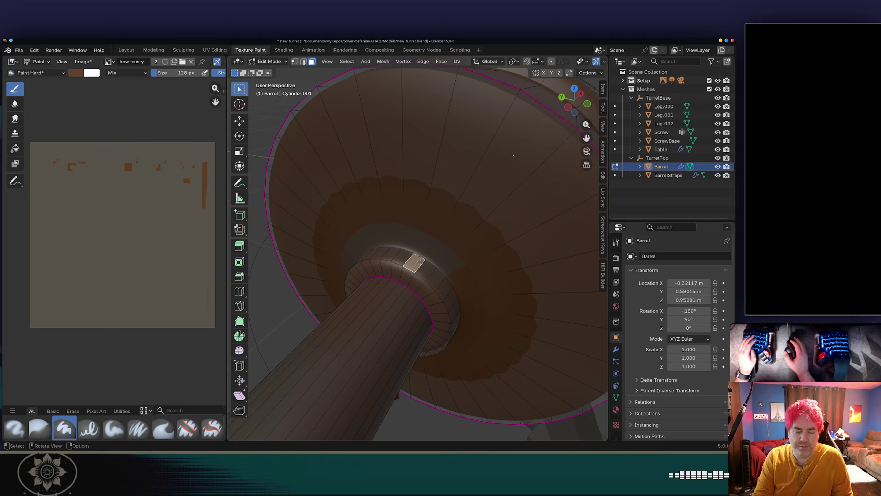
key(g)
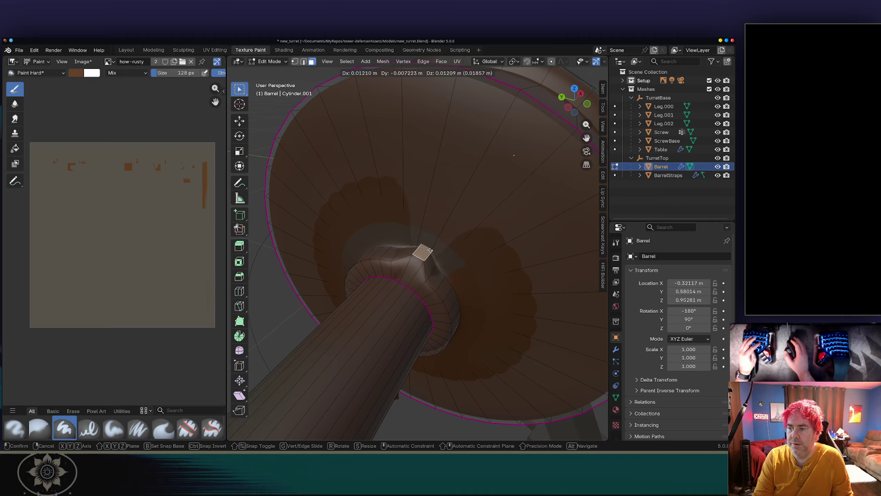
right_click(424, 261)
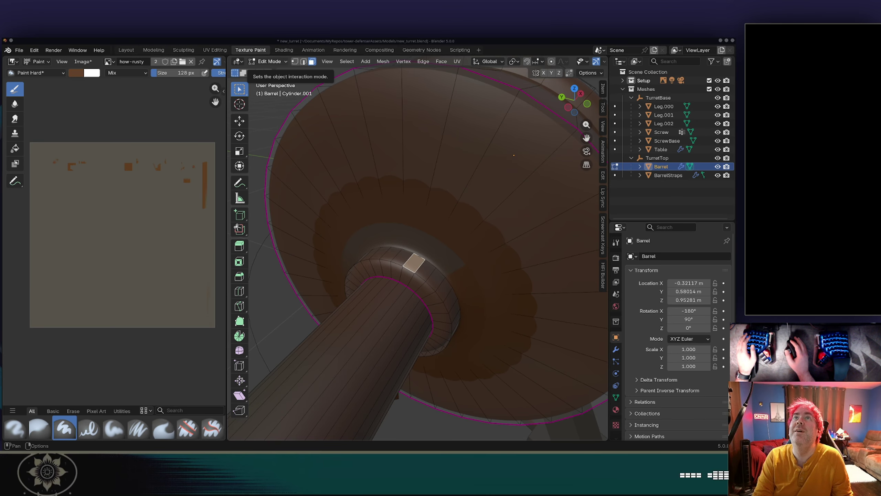
Step: Try moving the wedge face of the front disc just above the collar
middle_drag(447, 229, 451, 225)
click(452, 225)
key(b)
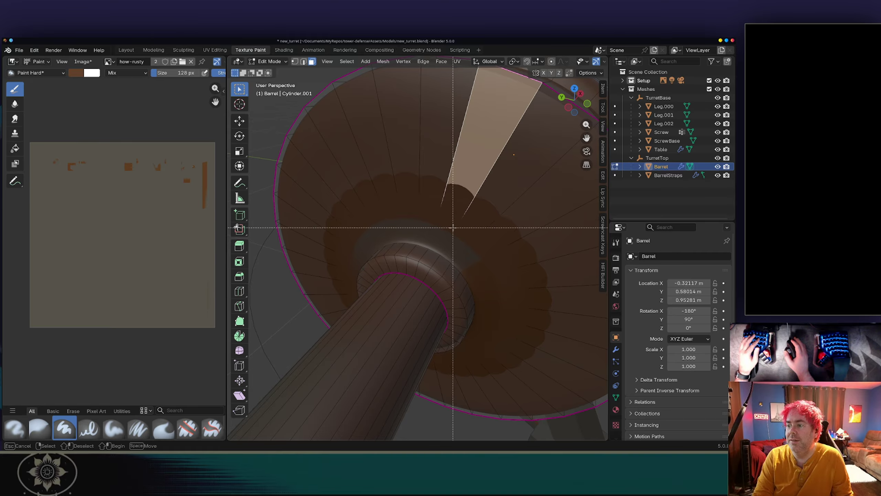
key(Escape)
key(g)
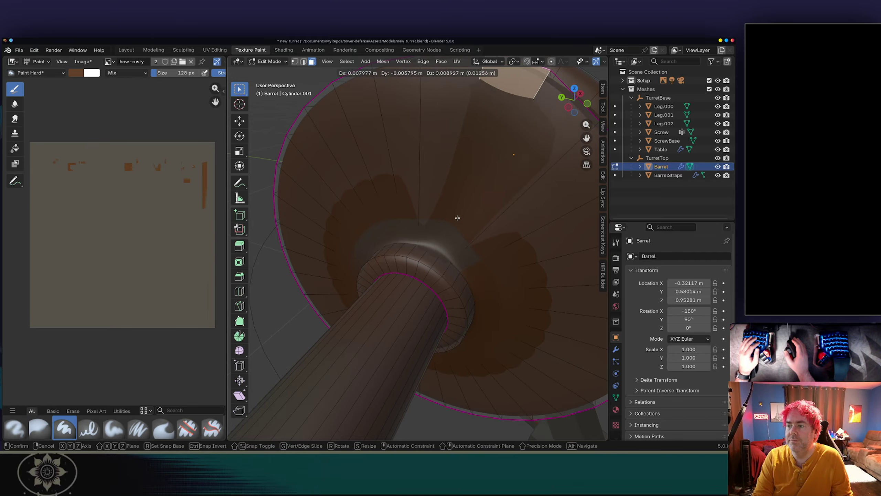
key(Escape)
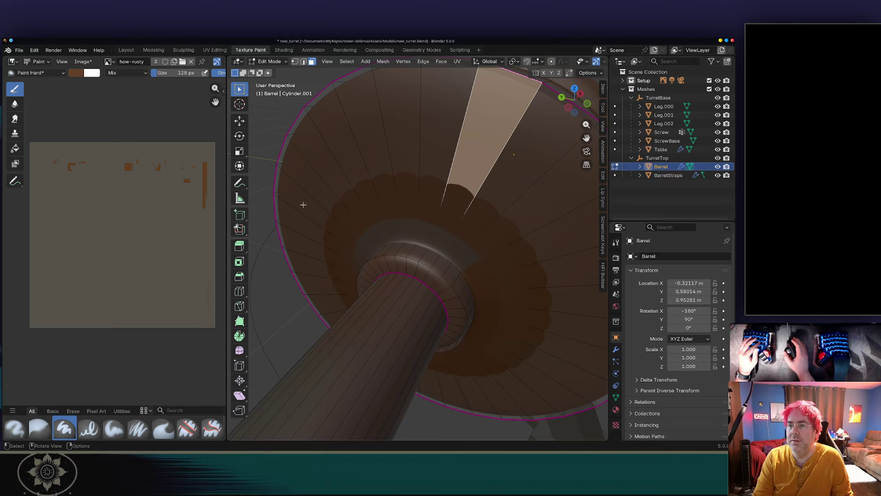
click(62, 62)
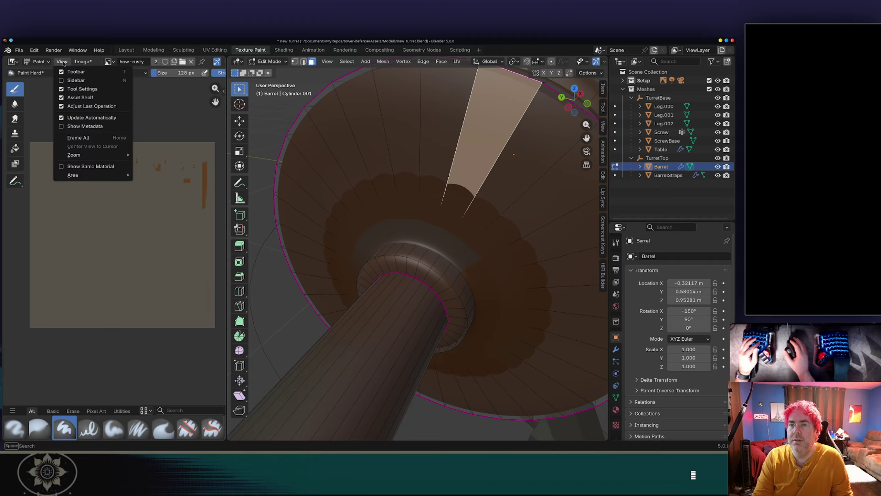
click(63, 63)
click(110, 64)
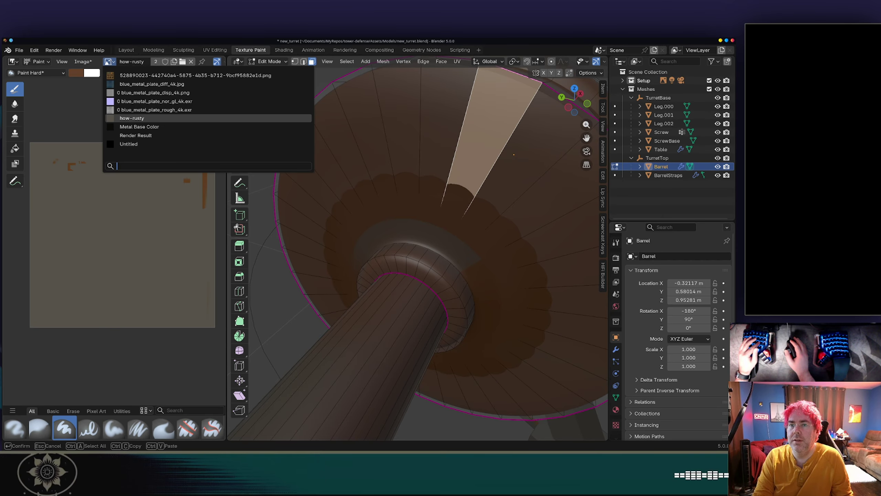
click(110, 64)
click(111, 64)
click(112, 64)
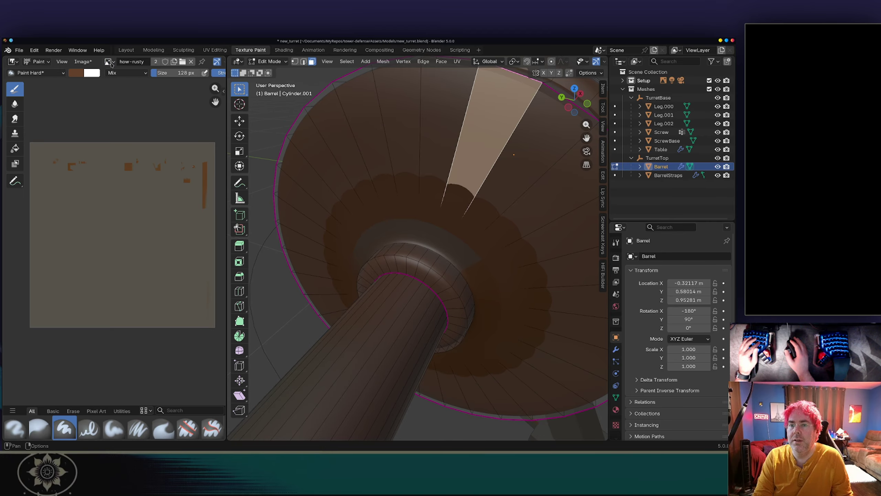
click(37, 62)
click(35, 83)
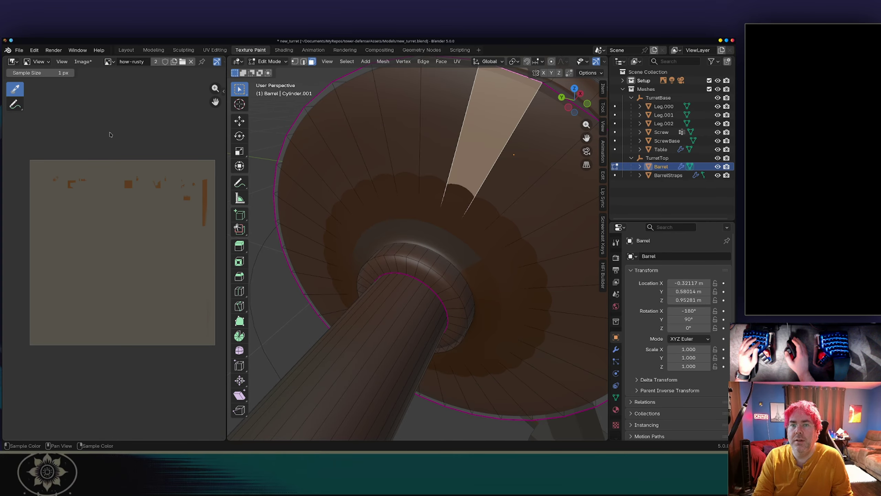
click(37, 61)
click(41, 92)
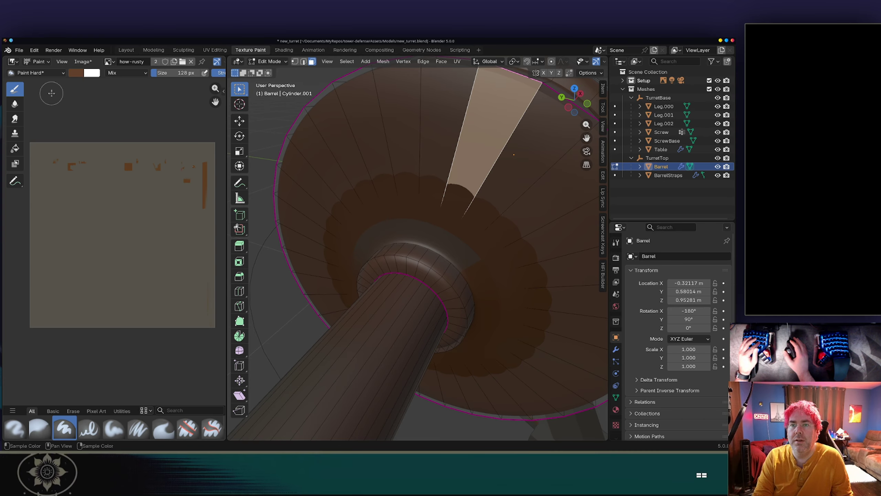
Step: Switch to the UV Editing workspace, bring the barrel's front disc into view, and display the how-rusty image in the UV editor
click(214, 49)
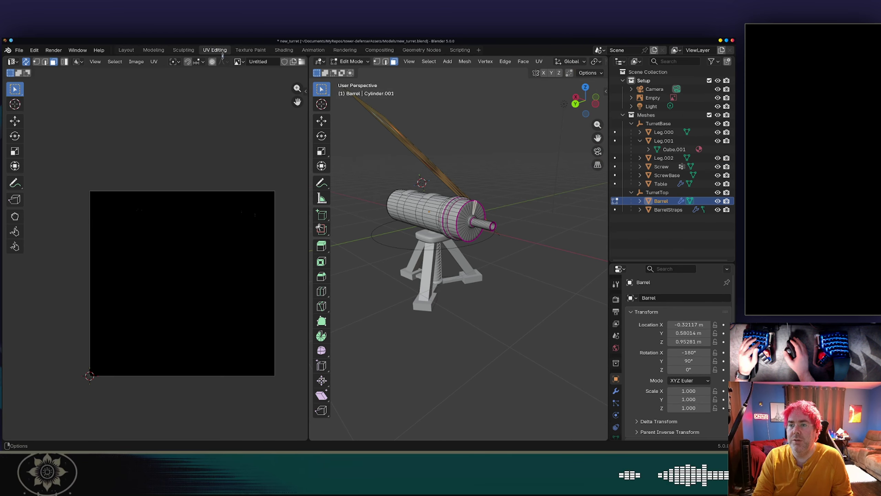
scroll(497, 180, up, 2)
middle_drag(498, 180, 468, 205)
scroll(461, 132, up, 5)
middle_drag(462, 132, 451, 160)
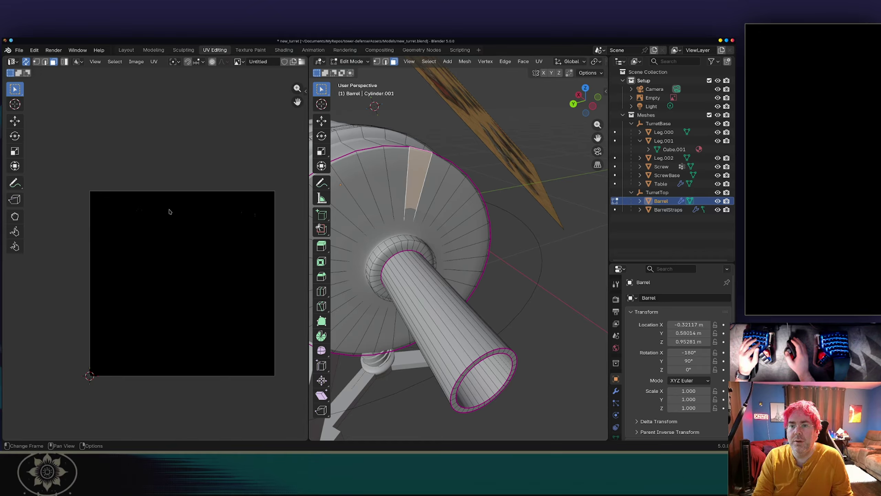
scroll(187, 251, up, 1)
scroll(194, 274, up, 1)
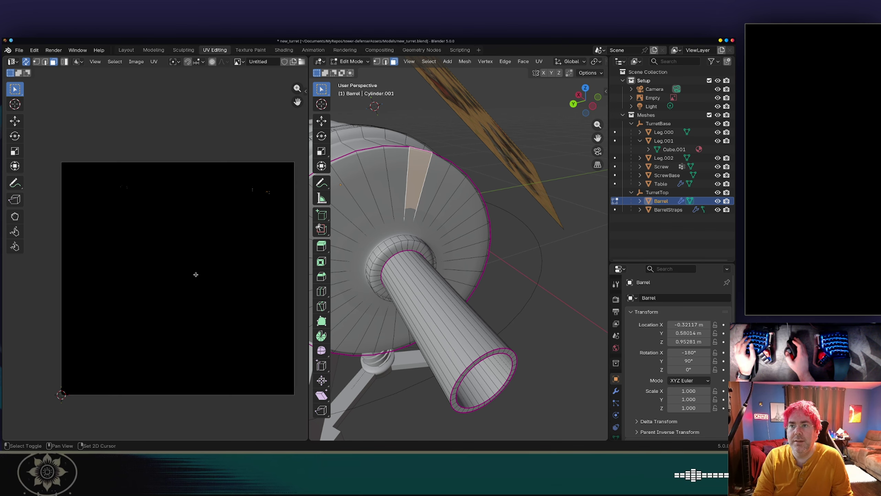
click(238, 62)
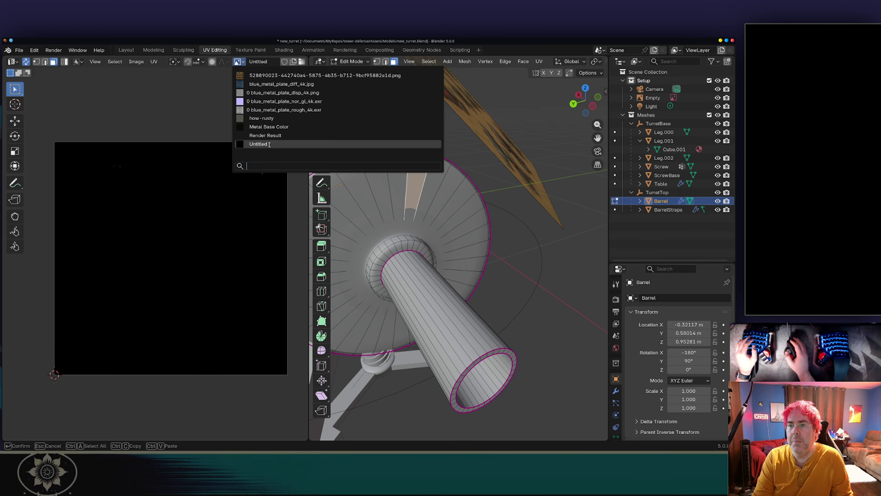
click(269, 118)
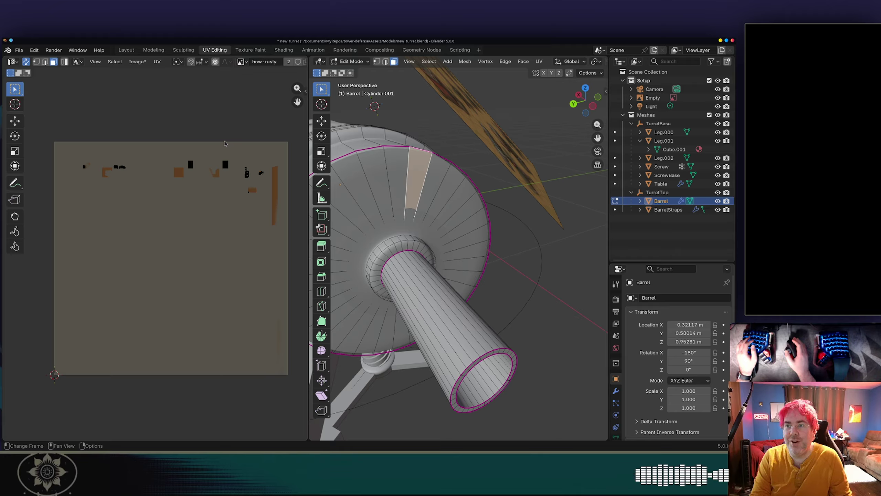
click(156, 62)
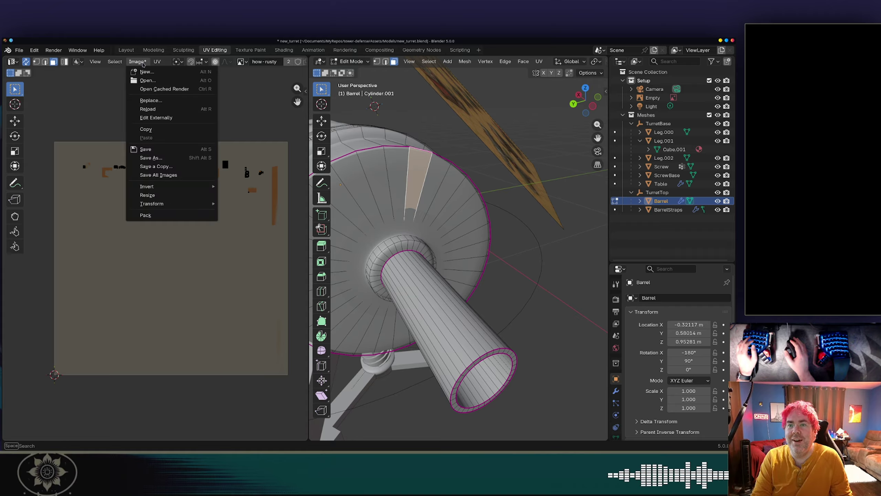
click(156, 62)
click(157, 61)
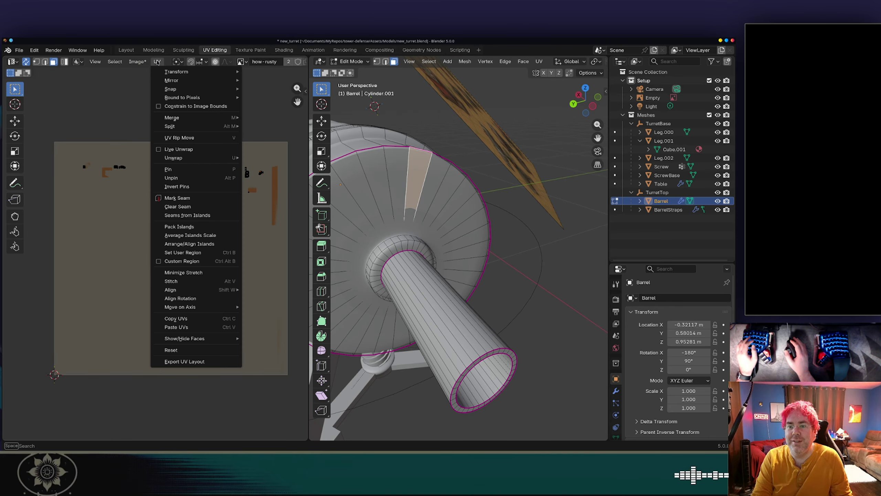
mouse_move(95, 62)
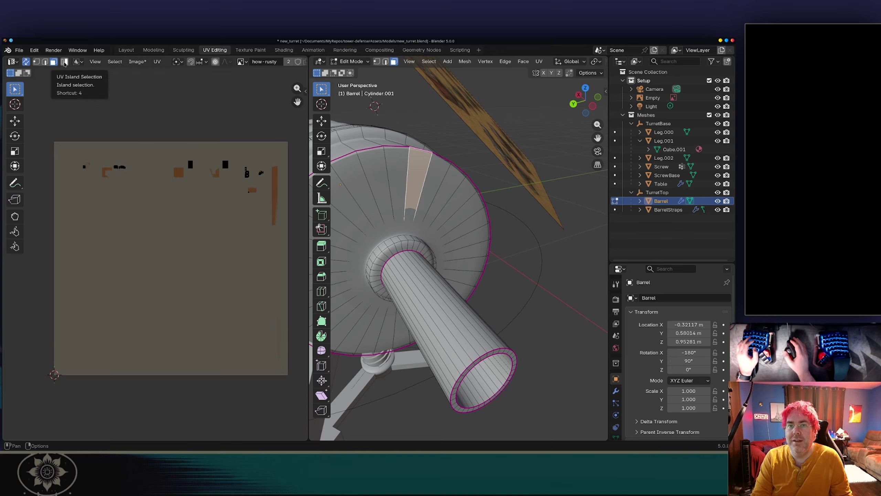
click(82, 62)
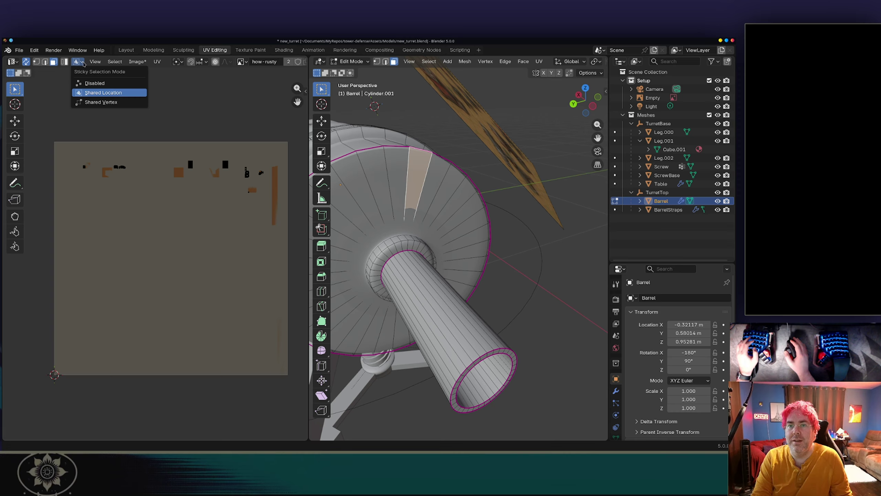
click(83, 62)
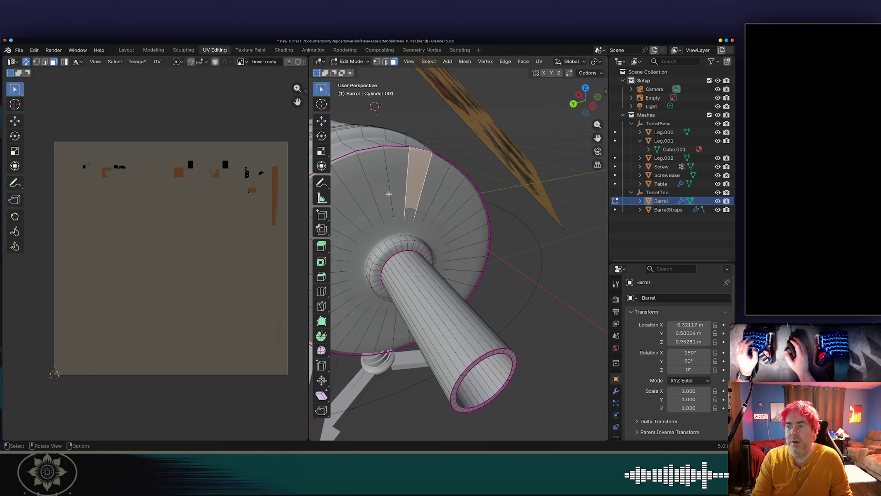
Step: Select several wedge faces of the front disc one at a time to check where they lie in the UV layout
click(390, 171)
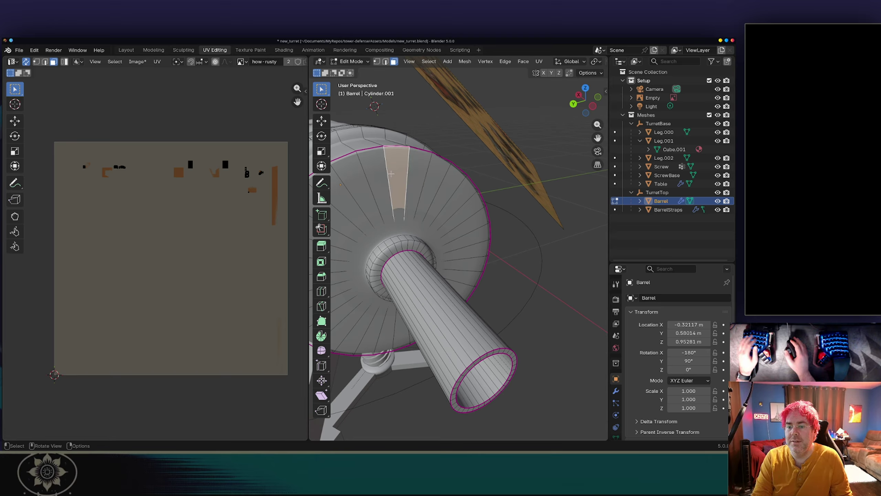
click(429, 176)
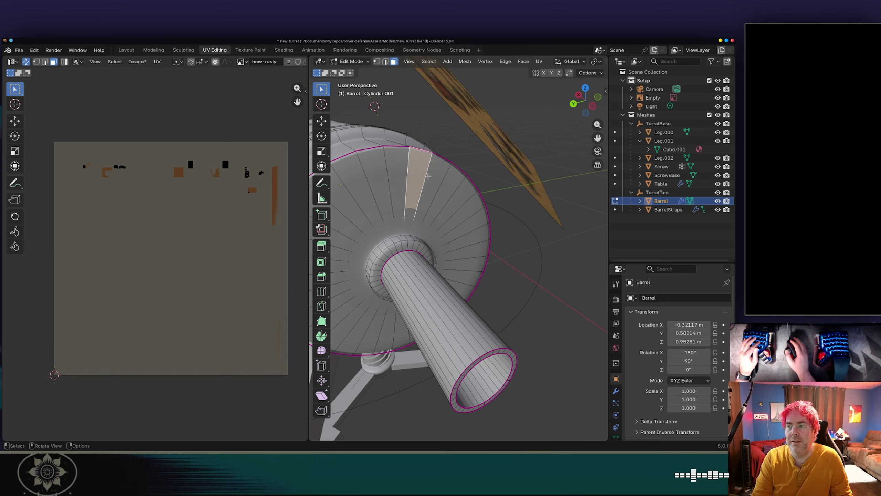
click(450, 188)
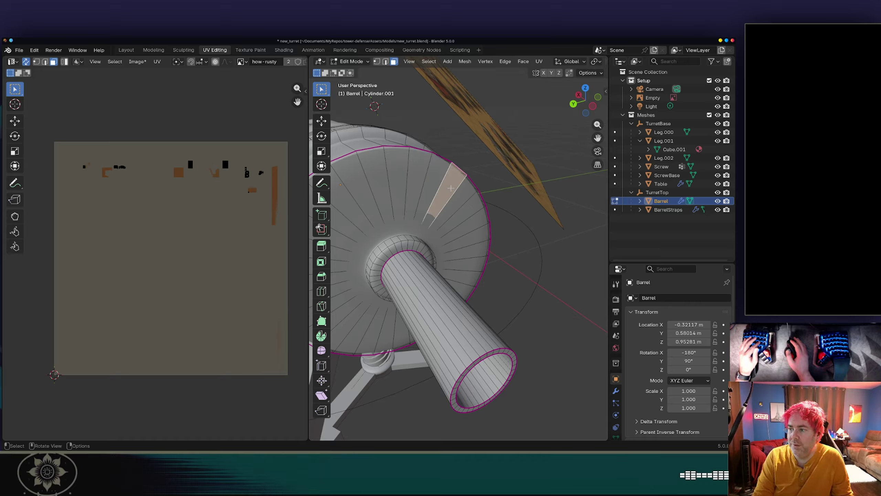
click(432, 184)
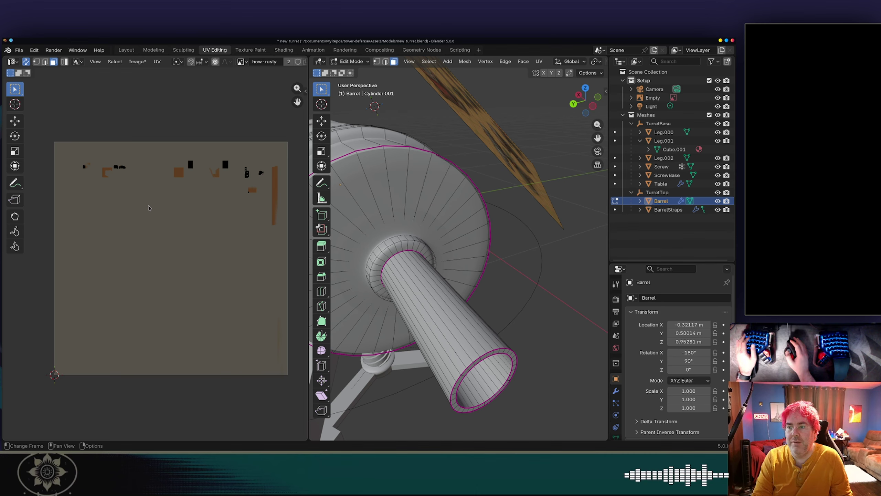
Step: Select all of Barrel's UVs and examine the circular islands near the painted rust patches on the how-rusty image
key(a)
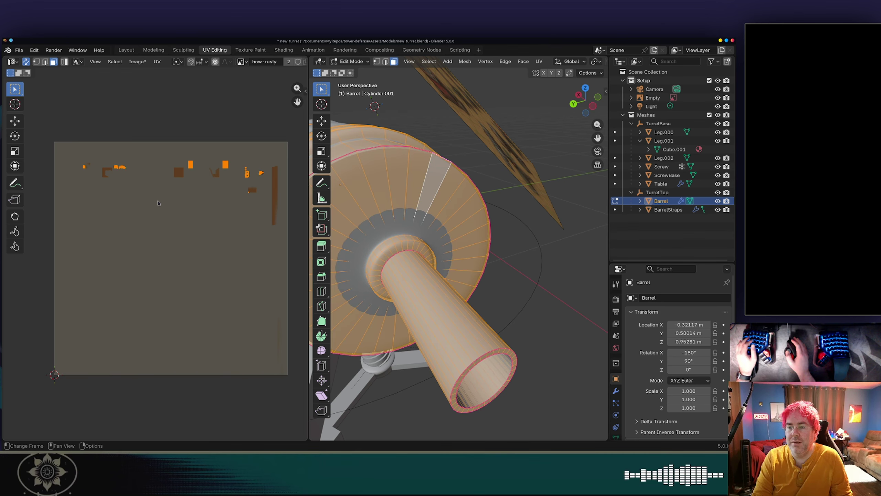
scroll(242, 174, up, 3)
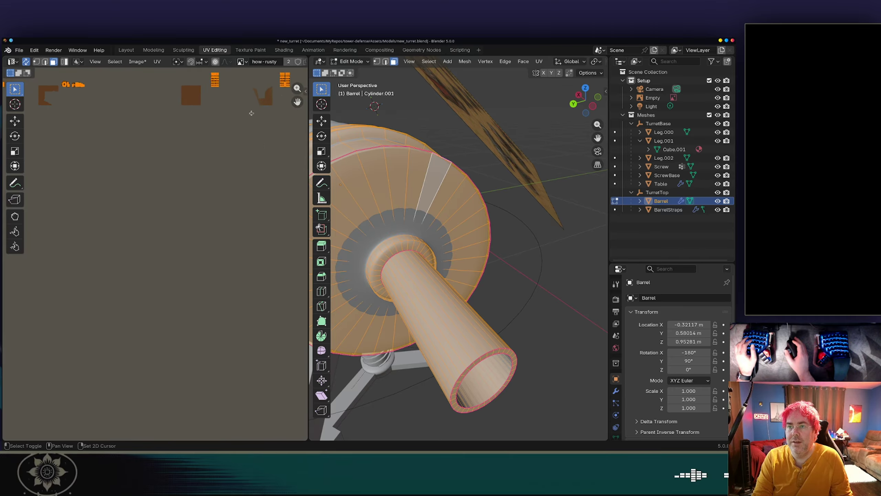
middle_drag(261, 111, 169, 203)
scroll(169, 203, up, 3)
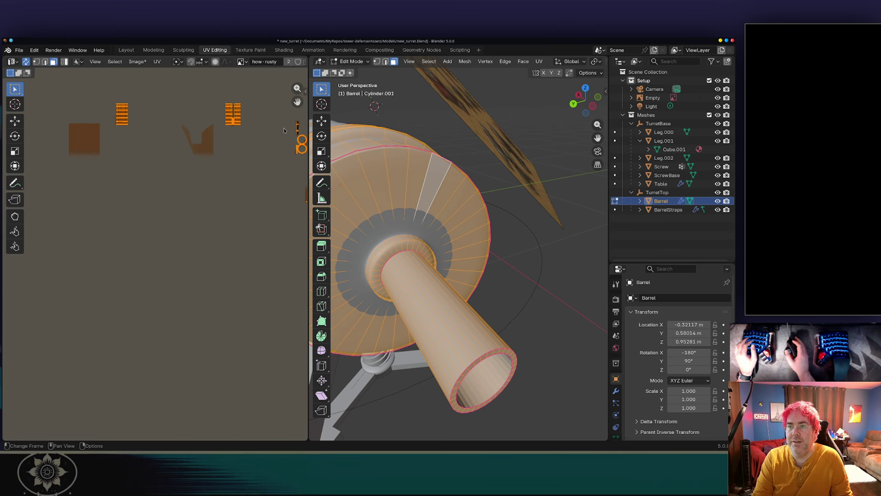
middle_drag(261, 114, 155, 218)
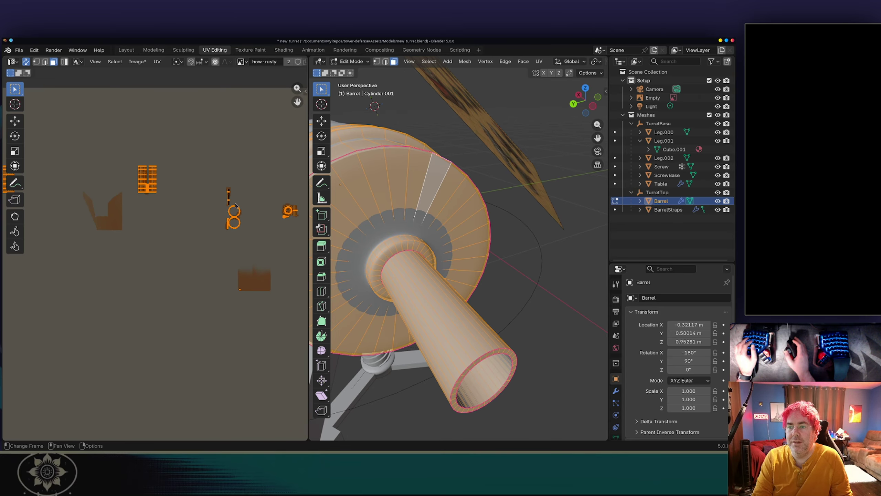
Step: Select every mesh object of TurretBase and TurretTop and edit them together to show their combined UV layout
click(665, 209)
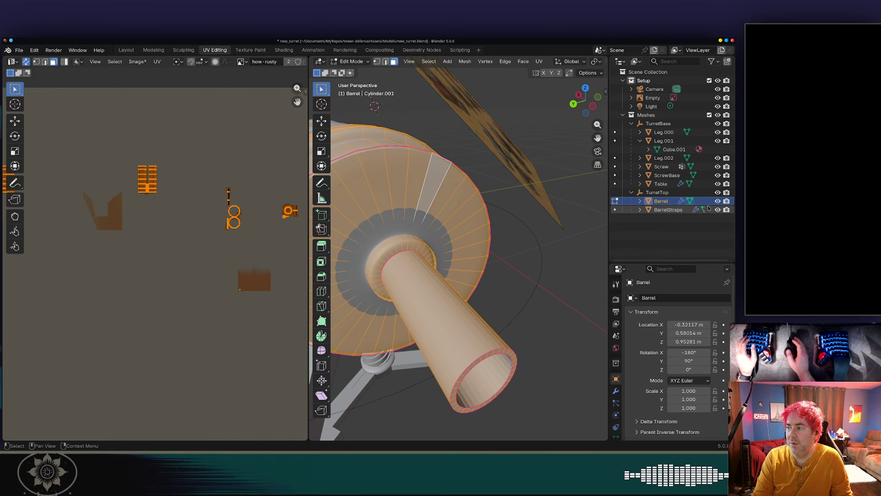
ctrl+click(668, 202)
ctrl+click(668, 185)
ctrl+click(668, 175)
ctrl+click(668, 167)
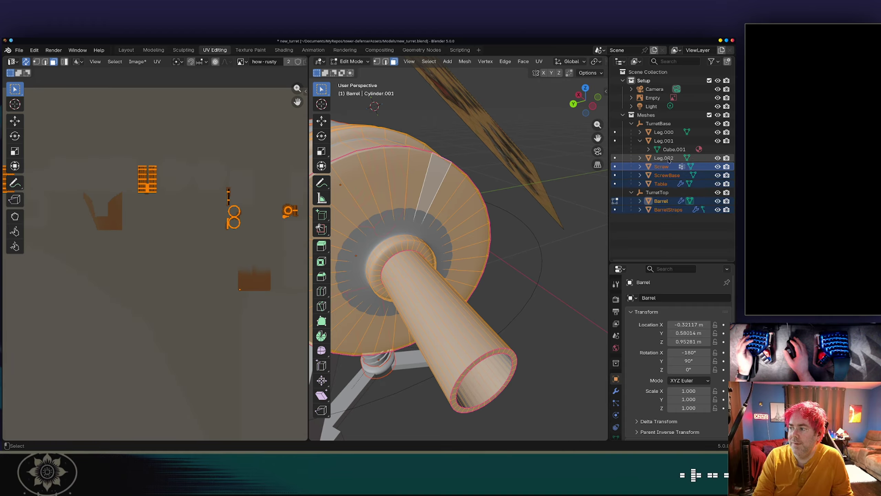
ctrl+click(669, 158)
ctrl+click(669, 141)
ctrl+click(669, 132)
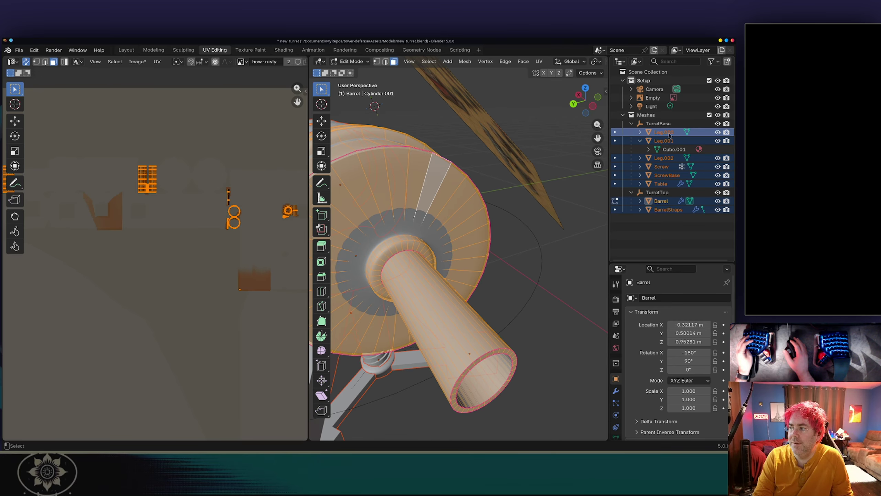
key(Tab)
key(Tab)
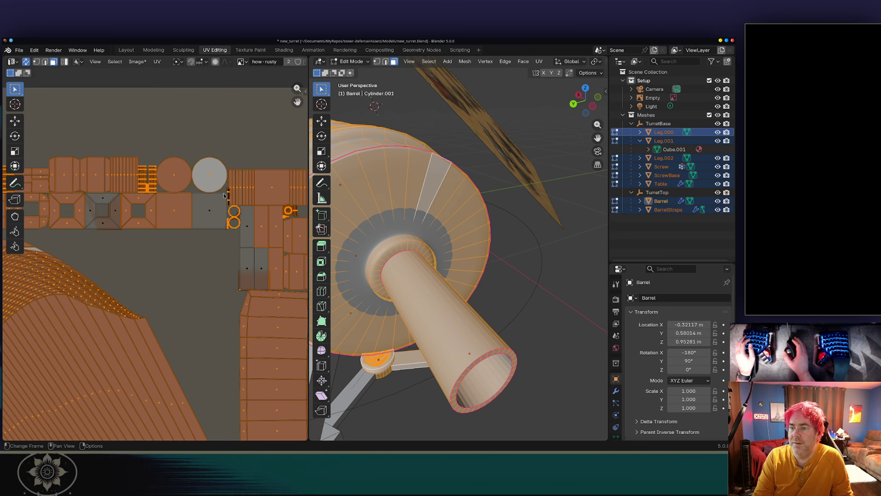
scroll(224, 196, down, 5)
shift+middle_drag(160, 250, 256, 151)
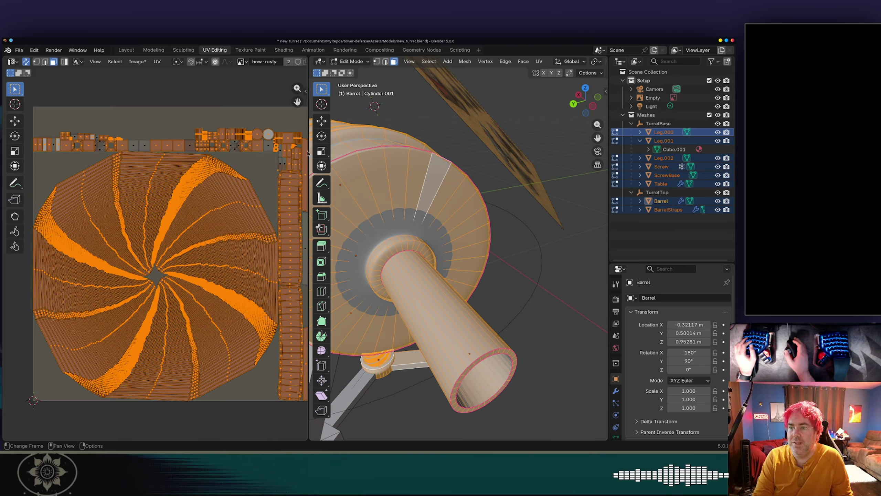
Step: Select a wedge face of the barrel's front disc and examine its ring island against the painted pixels in the combined UV layout
click(429, 172)
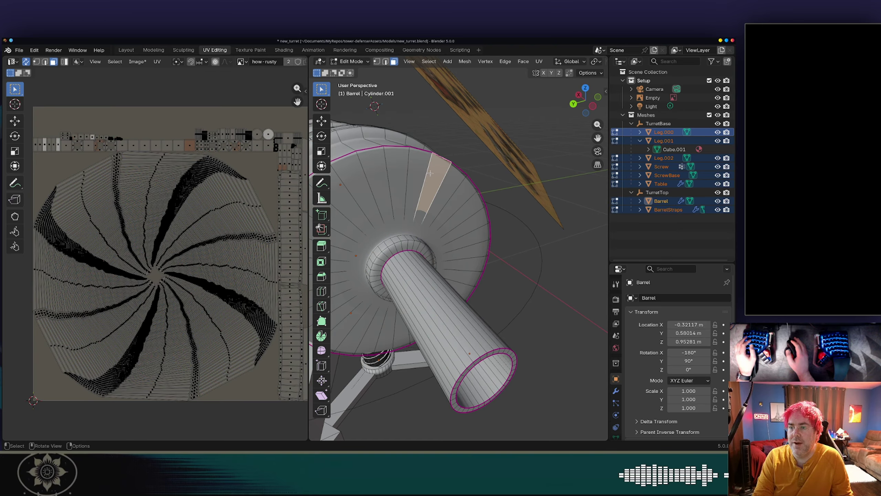
click(429, 173)
middle_drag(282, 187, 111, 242)
scroll(144, 250, up, 5)
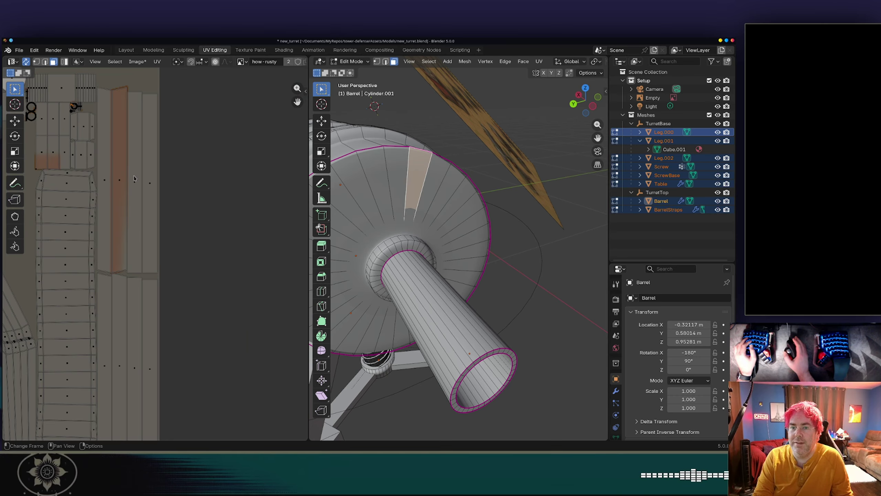
middle_drag(95, 134, 177, 246)
scroll(177, 246, up, 6)
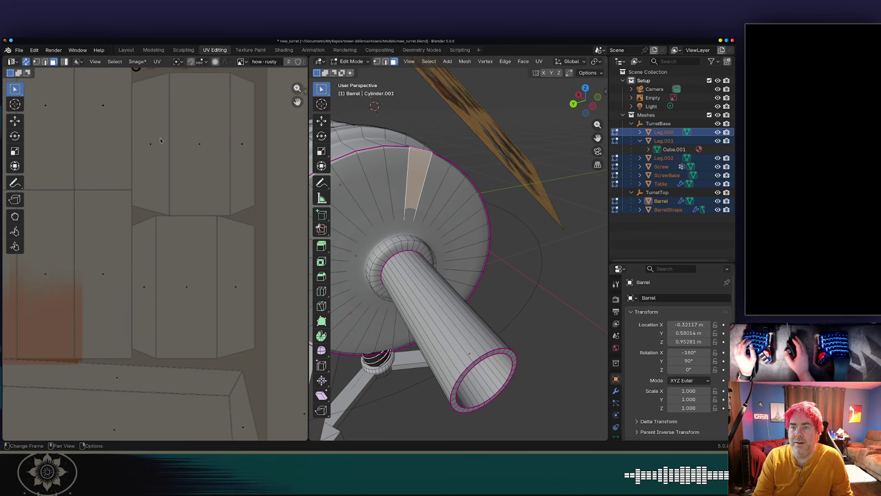
scroll(155, 113, down, 5)
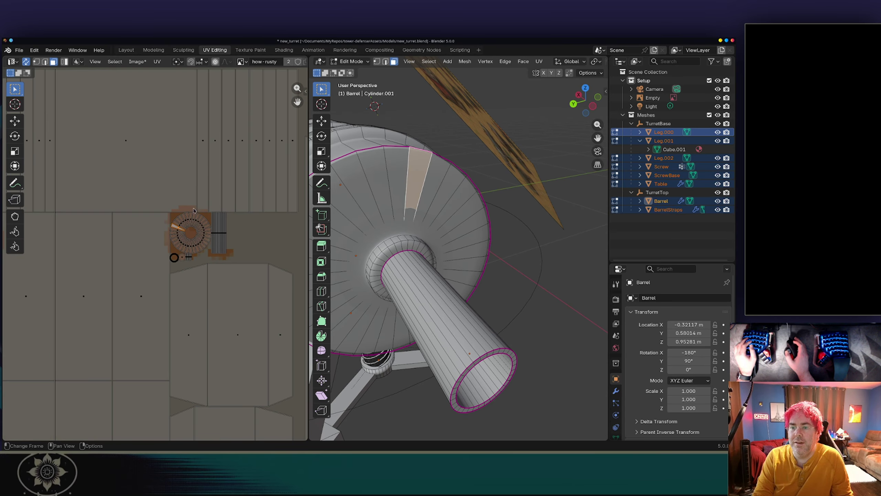
scroll(193, 210, up, 4)
scroll(266, 187, down, 6)
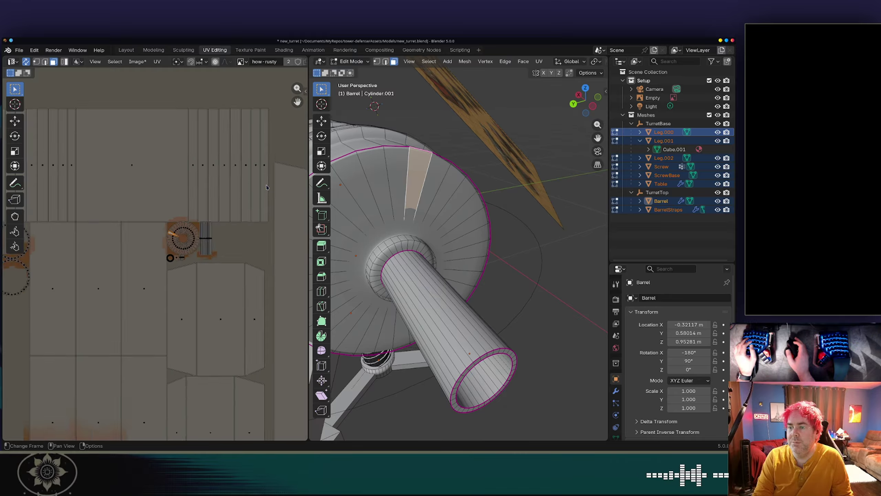
scroll(267, 187, up, 8)
scroll(297, 174, up, 3)
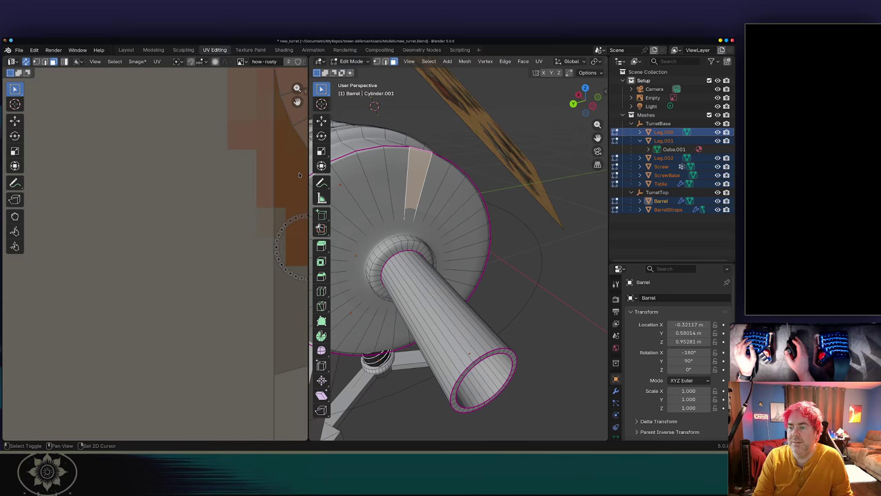
middle_drag(277, 158, 162, 236)
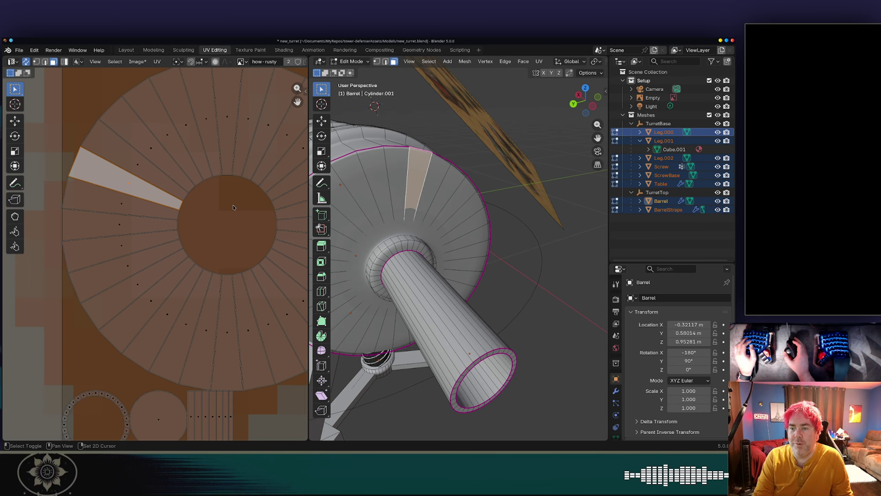
middle_drag(209, 207, 170, 221)
scroll(174, 219, down, 1)
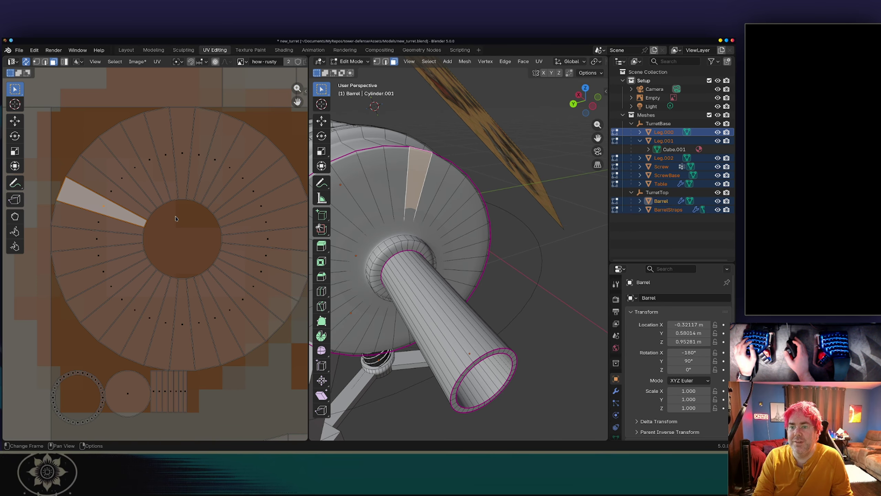
scroll(175, 219, up, 1)
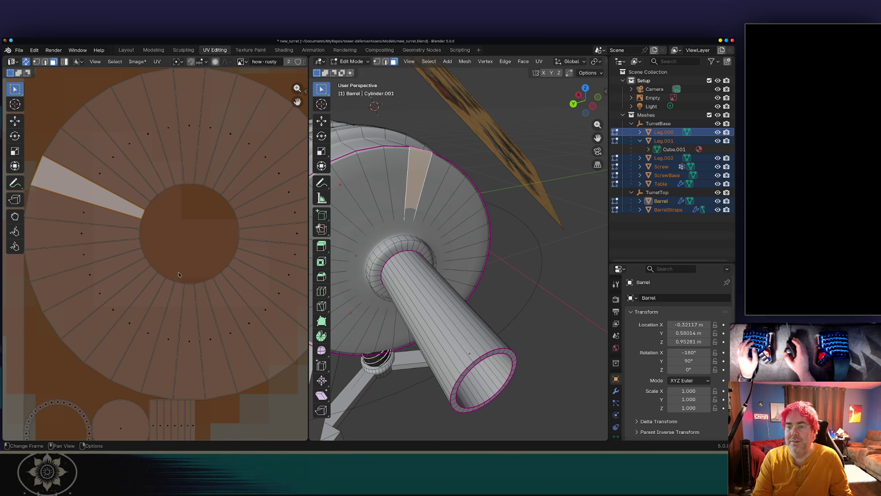
Step: Select the large spiral island in the combined UV layout to identify which turret part it belongs to
scroll(178, 274, down, 6)
scroll(214, 232, up, 5)
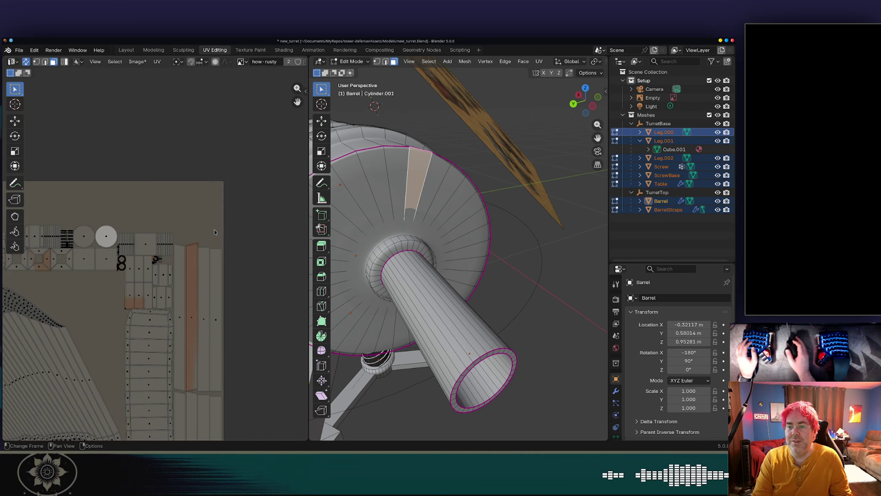
scroll(215, 232, down, 1)
shift+middle_drag(120, 262, 306, 172)
scroll(280, 201, down, 2)
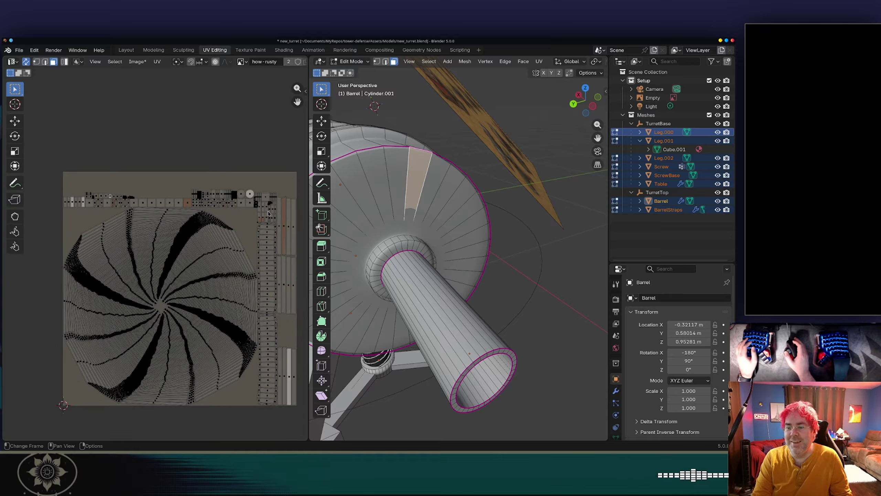
click(200, 215)
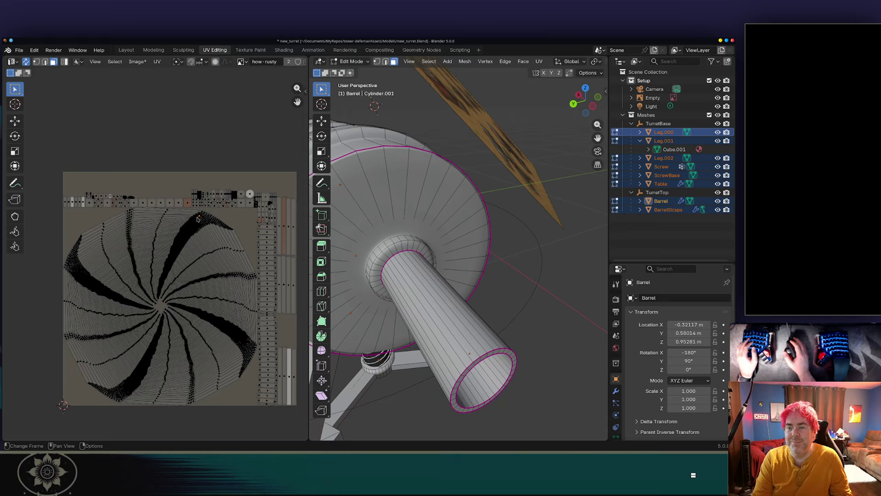
key(a)
click(169, 244)
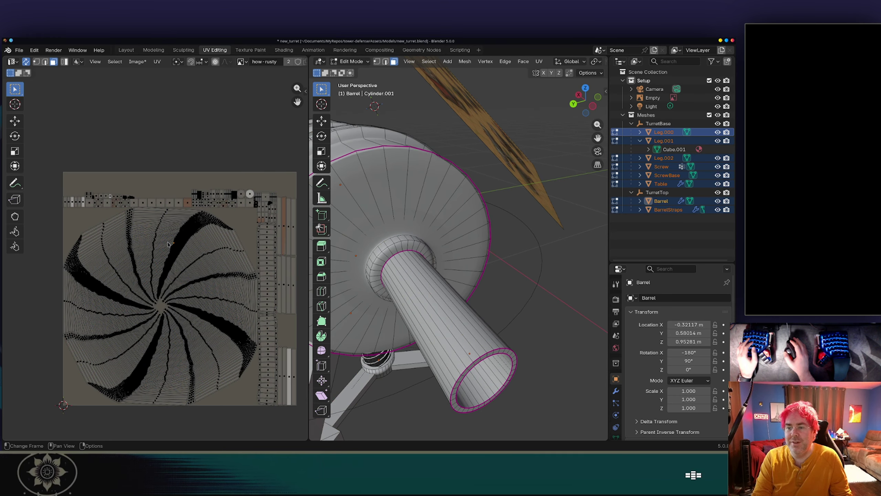
drag(42, 421, 241, 218)
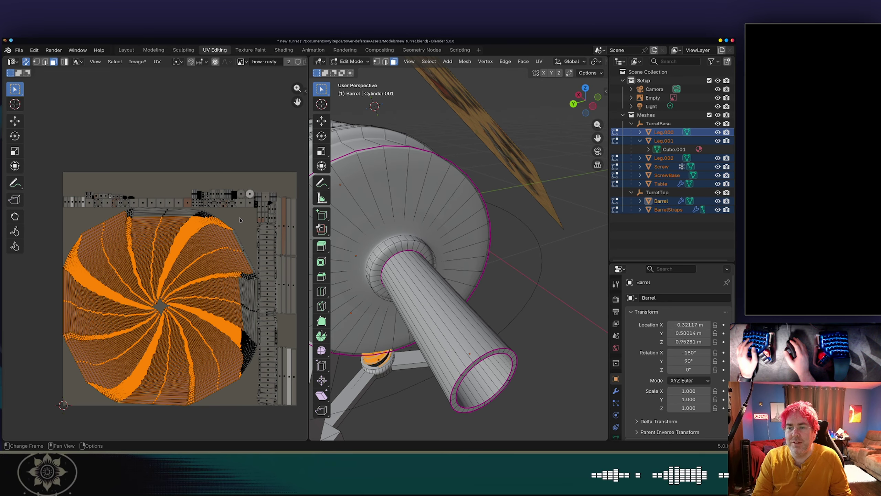
key(u)
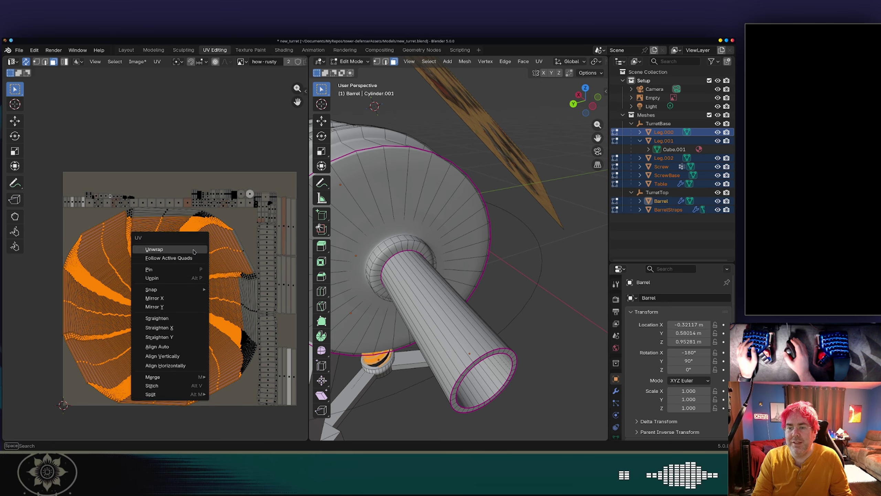
click(179, 327)
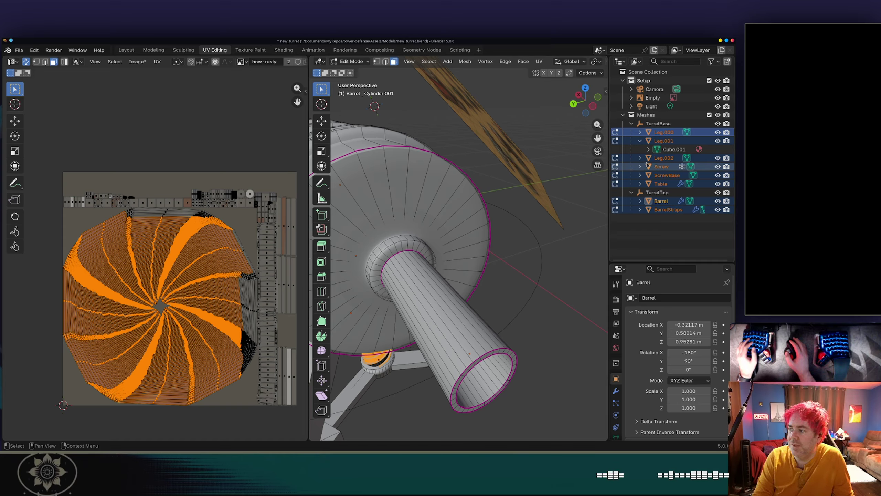
Step: Try to select only Screw's UVs while all the turret meshes share Edit Mode
click(658, 168)
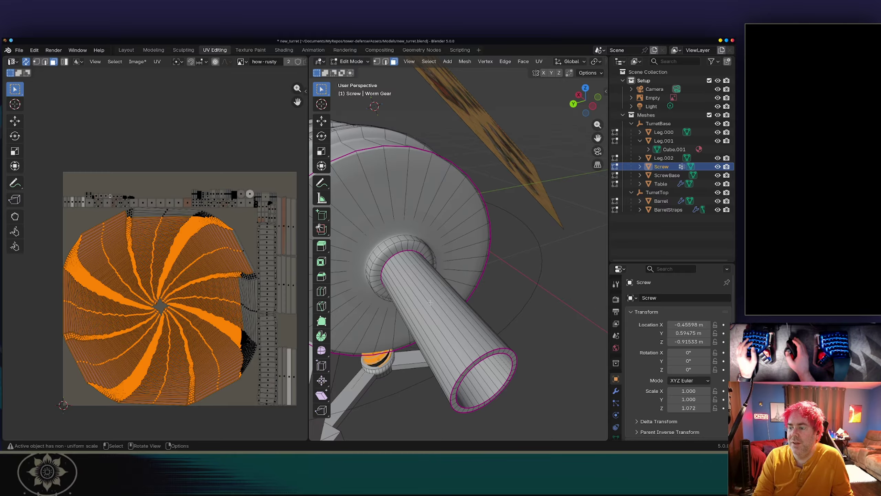
middle_drag(430, 303, 416, 298)
key(alt+a)
key(a)
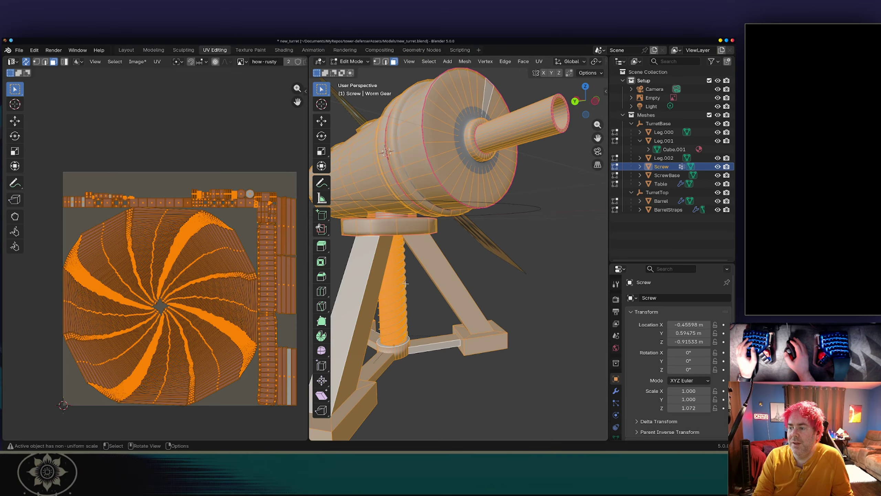
key(alt+a)
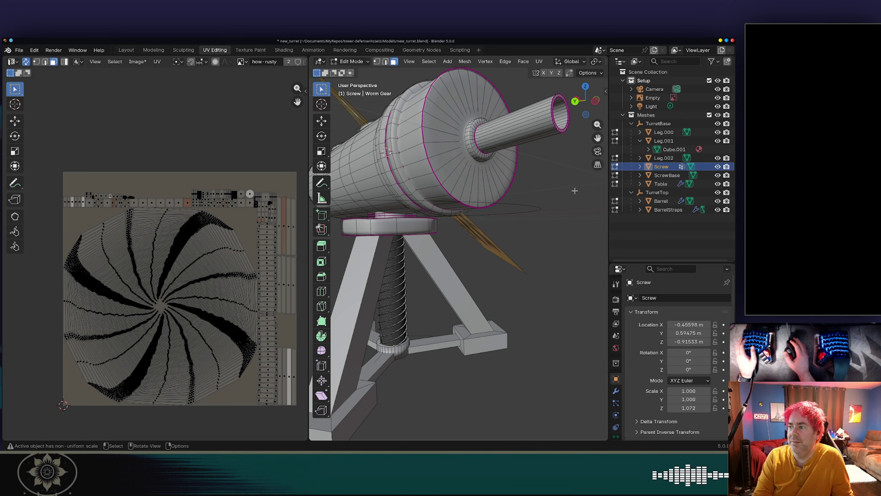
Step: Edit Screw on its own and scale its entire spiral UV island down to about a quarter of its size
click(662, 174)
click(660, 168)
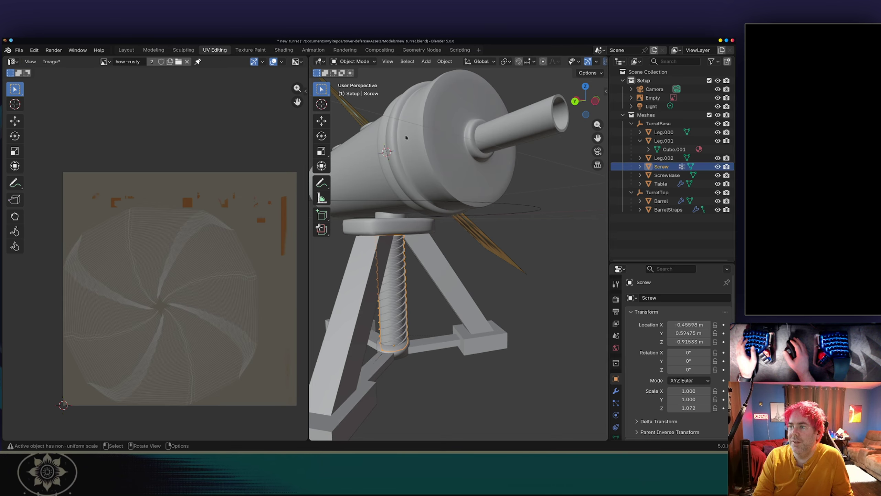
key(Tab)
key(a)
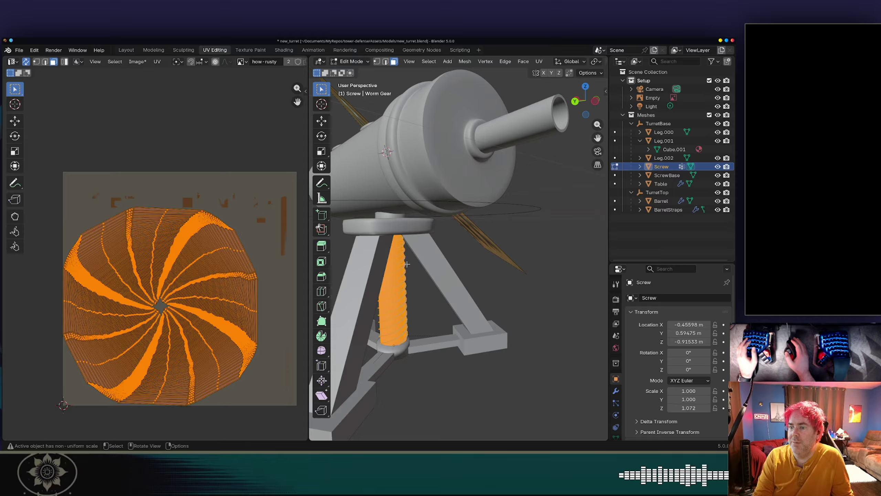
key(s)
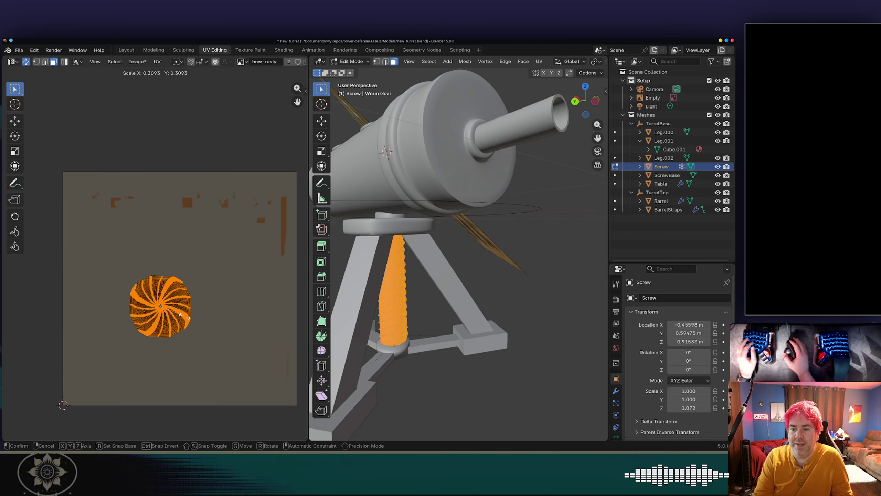
click(177, 317)
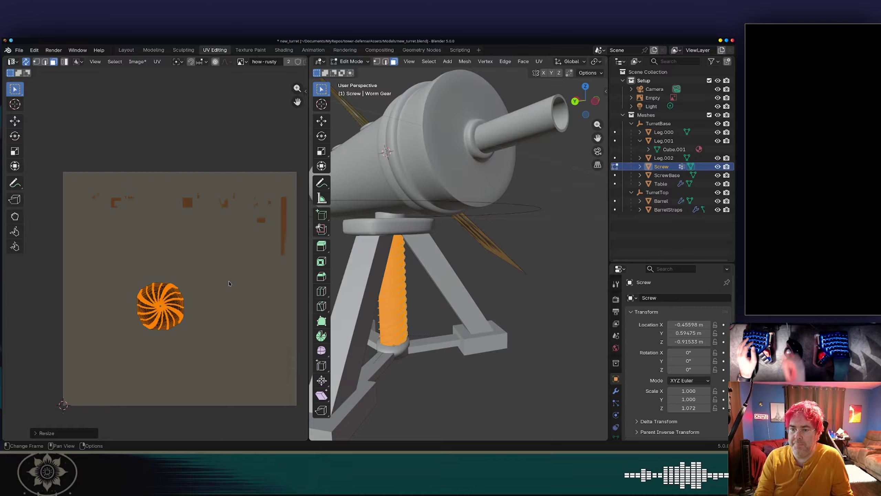
scroll(227, 283, up, 2)
scroll(228, 283, down, 2)
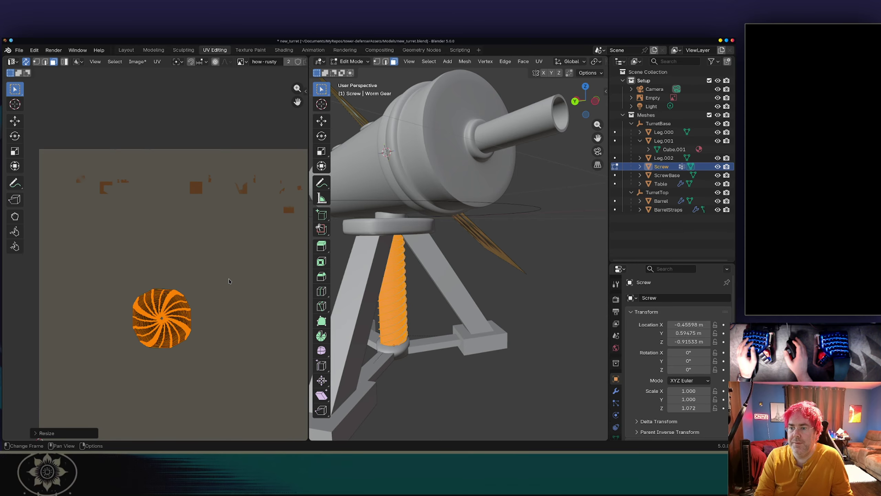
Step: Leave Screw's individual editing, select all objects in the scene, and edit all the meshes together
click(505, 266)
key(Tab)
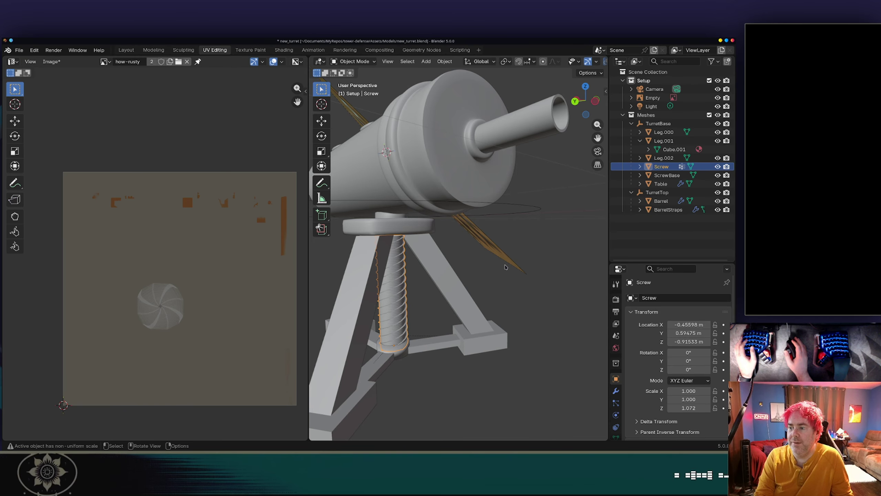
key(Tab)
key(a)
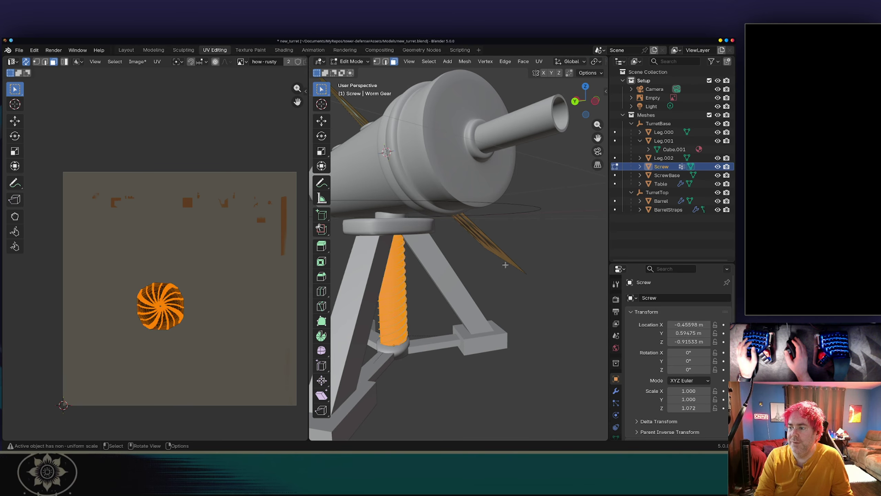
click(505, 264)
key(Tab)
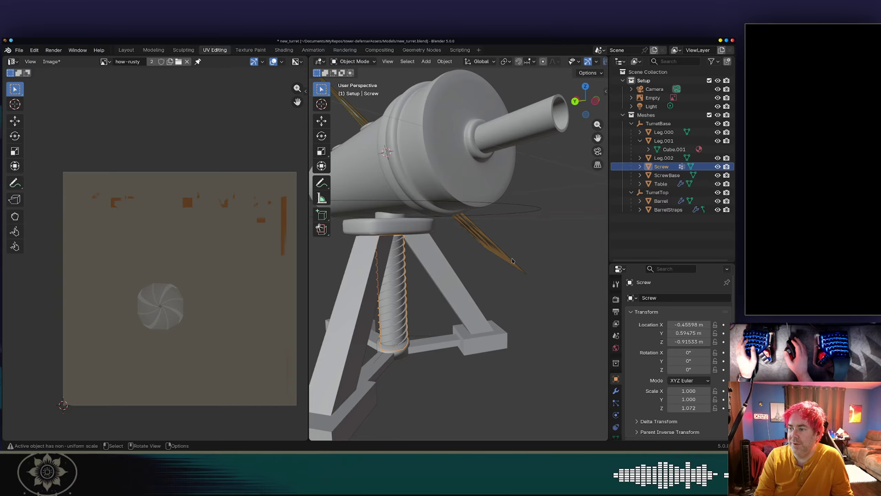
key(a)
key(Tab)
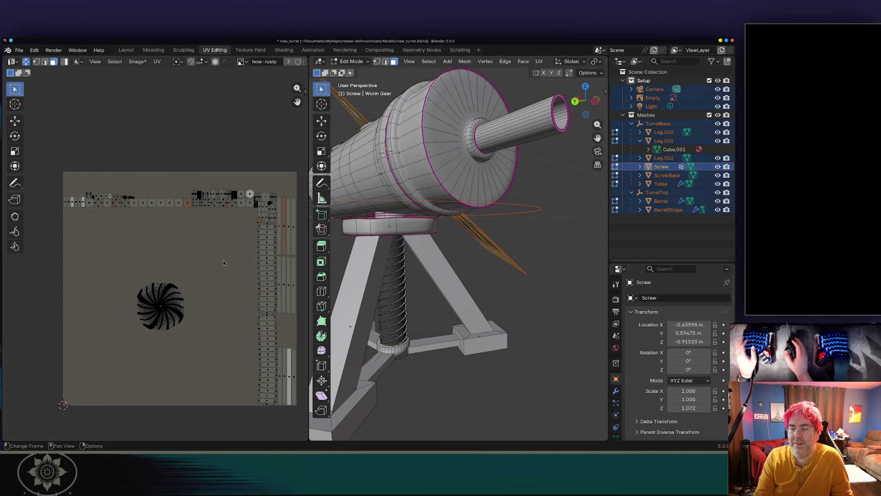
Step: Move Screw's shrunken spiral island into the lower-left corner of the UV square
drag(211, 256, 112, 346)
key(g)
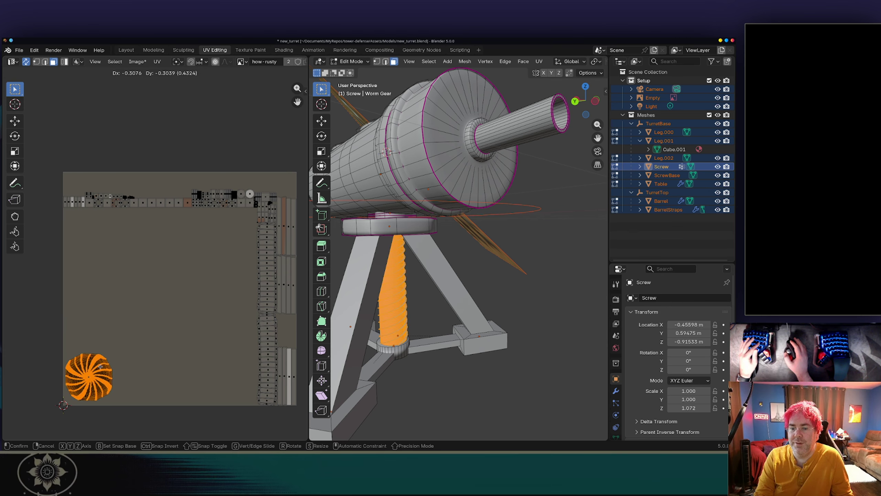
click(103, 371)
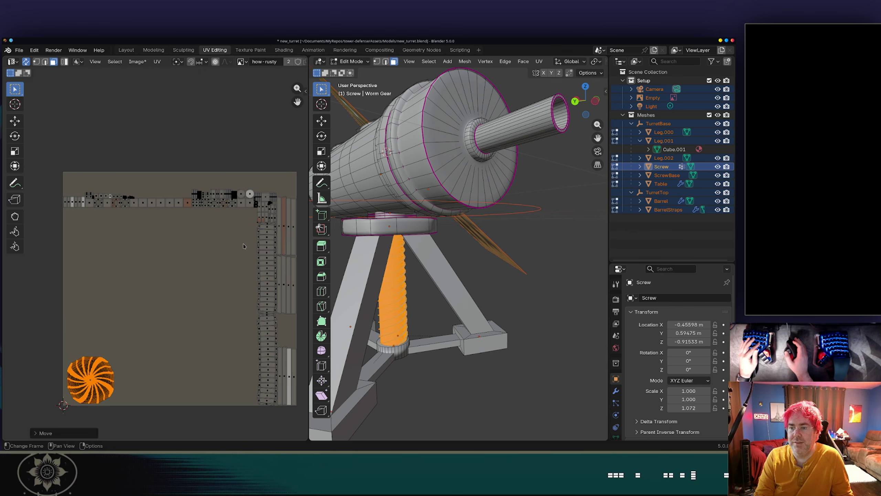
Step: Move the UV islands from the lower end of the UV square's right edge to just beside Screw's spiral island
scroll(233, 180, up, 3)
shift+middle_drag(284, 169, 186, 187)
scroll(186, 187, down, 3)
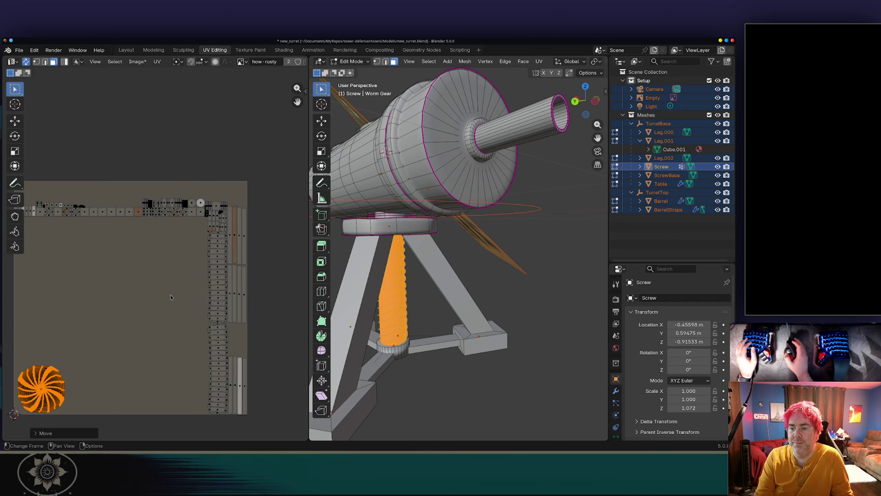
drag(174, 430, 261, 326)
key(g)
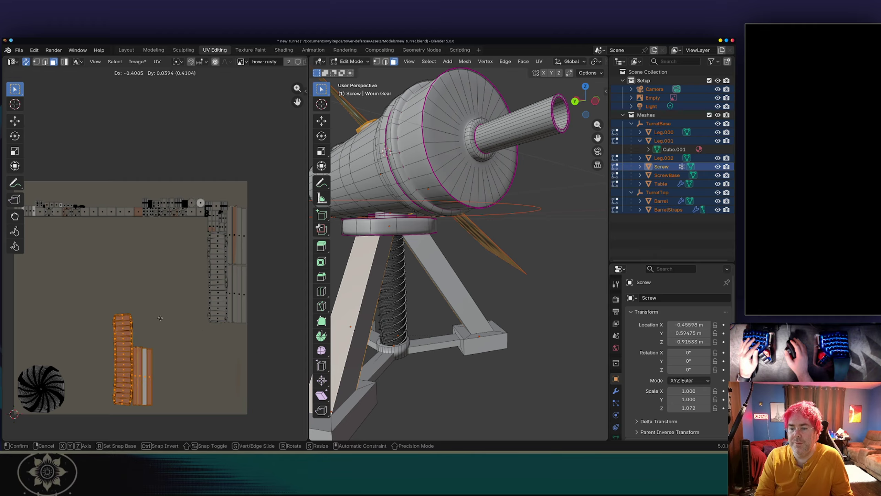
click(119, 322)
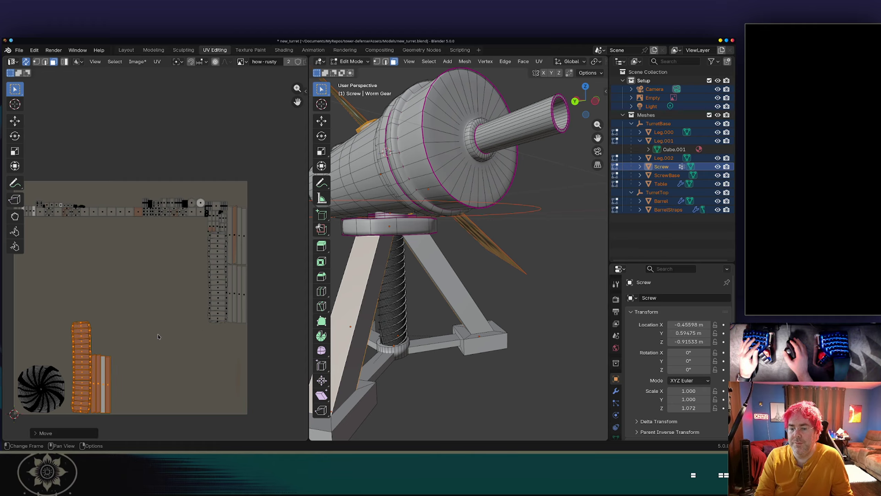
Step: Move the remaining right-edge UV islands beside the relocated columns, and place the upper-right corner cluster just above them
drag(170, 348, 301, 230)
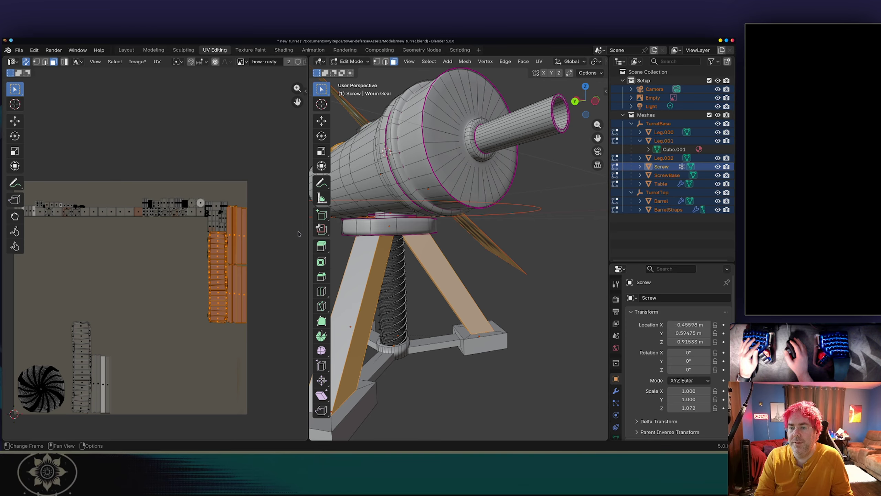
key(g)
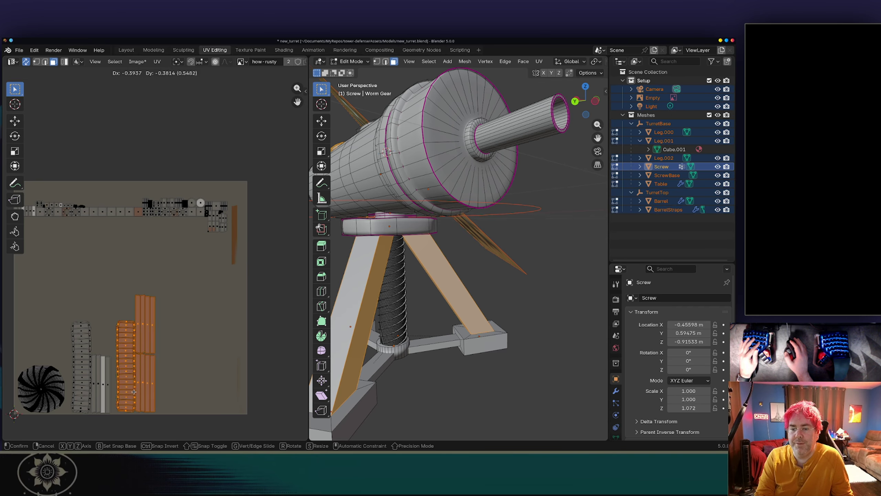
click(134, 391)
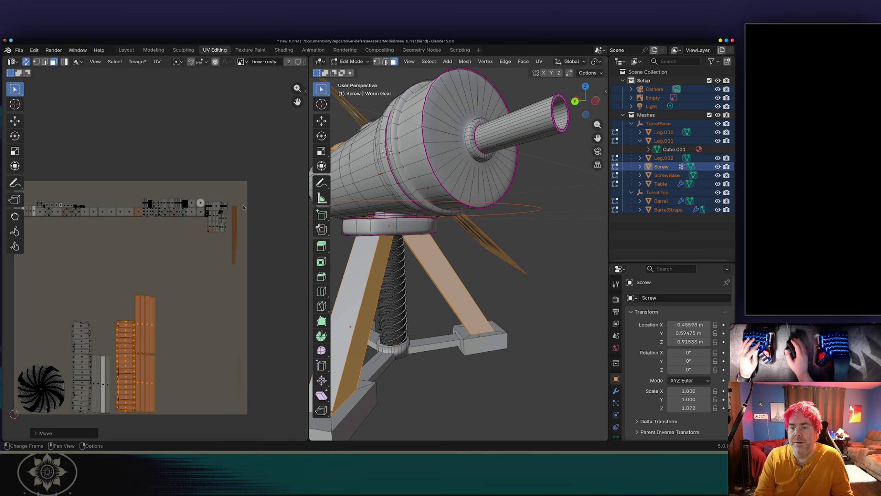
drag(244, 176, 204, 252)
key(g)
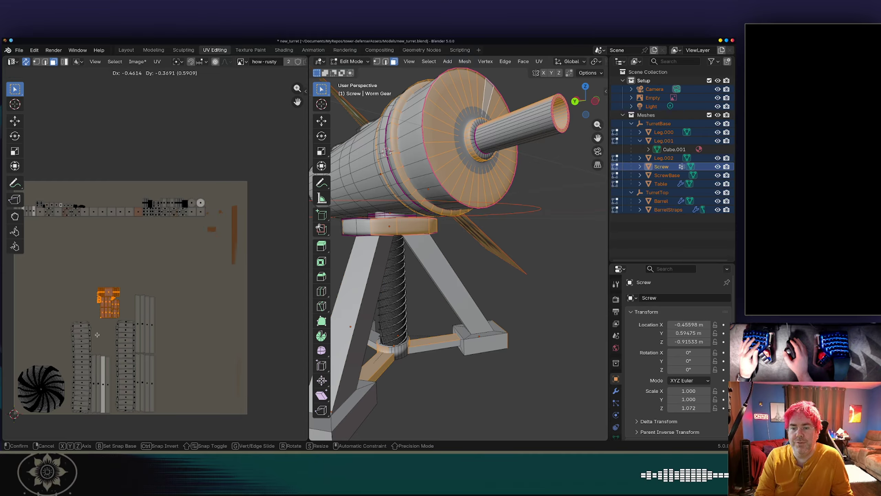
click(91, 346)
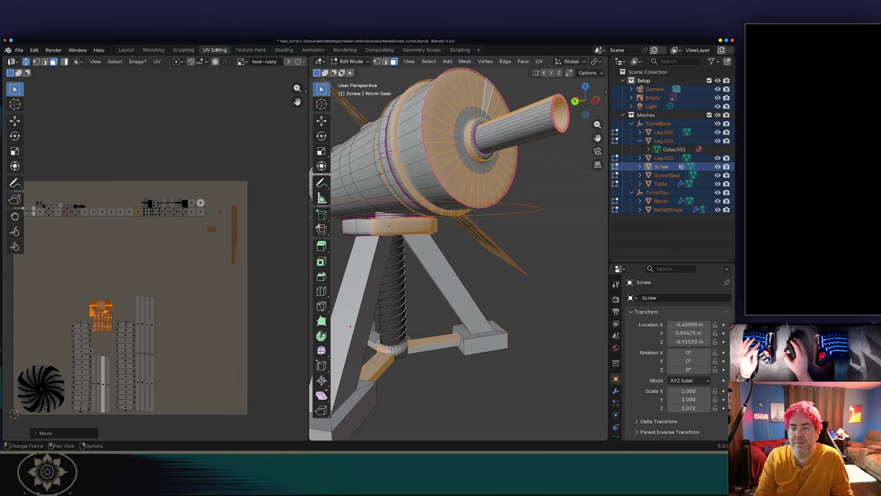
Step: Move the islands along the UV square's upper edge down in two parts, stacked as rows above Screw's spiral
middle_drag(108, 288, 153, 290)
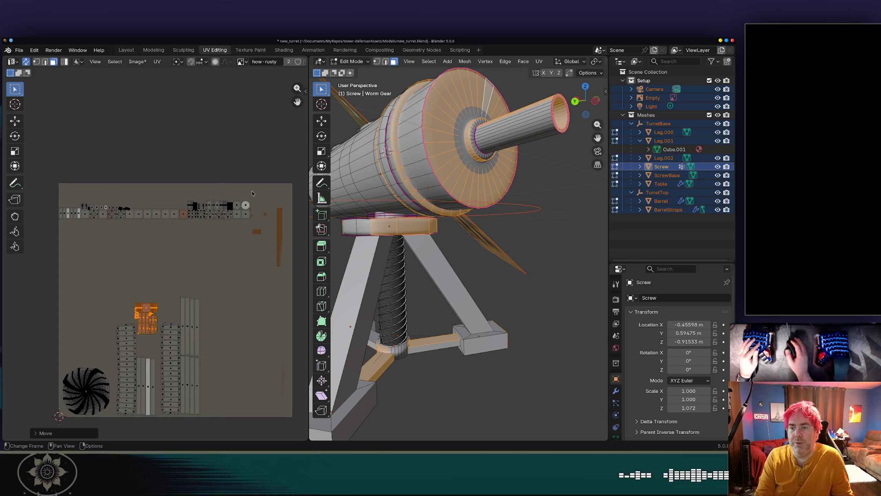
drag(270, 182, 194, 233)
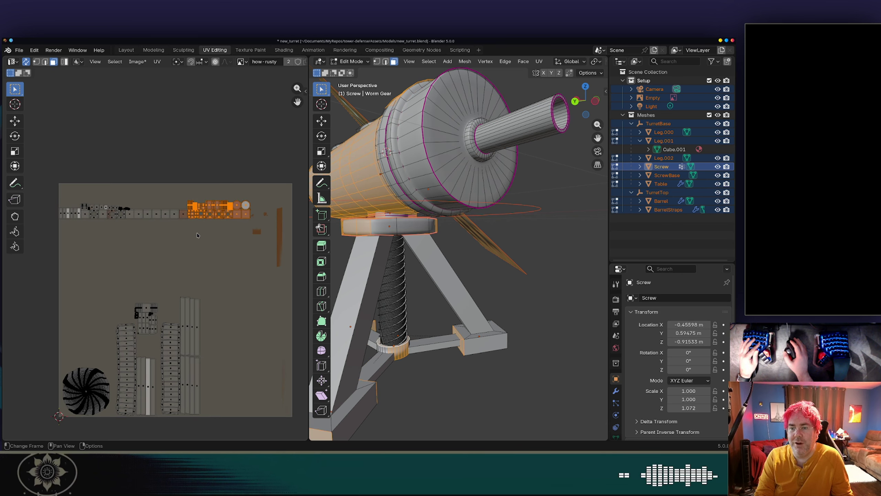
key(g)
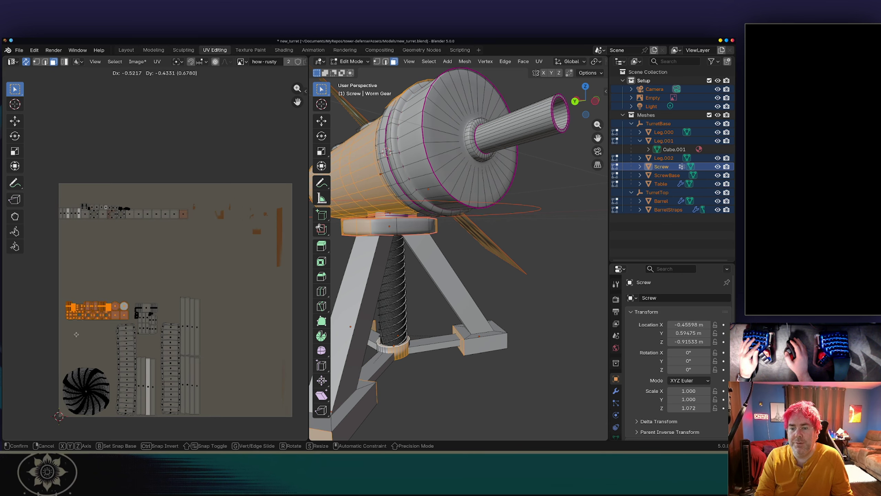
click(76, 333)
drag(202, 186, 61, 250)
key(g)
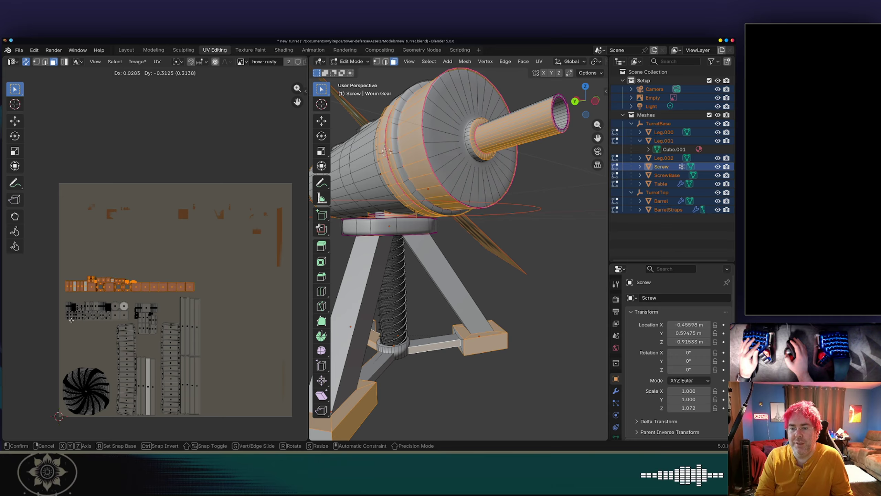
click(131, 300)
Step: Select all UV islands except Screw's spiral, scale them up about 1.68 times, and position them to fill the UV square
drag(245, 241, 111, 368)
shift+drag(151, 250, 58, 349)
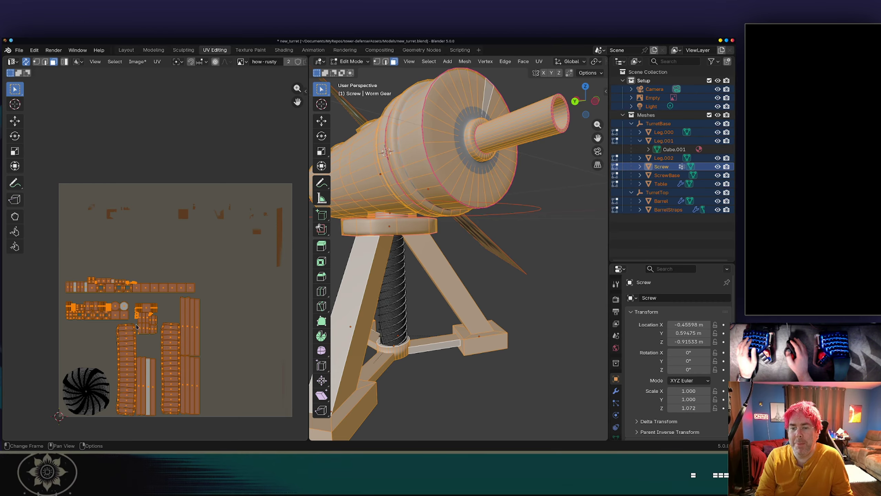
key(g)
click(213, 255)
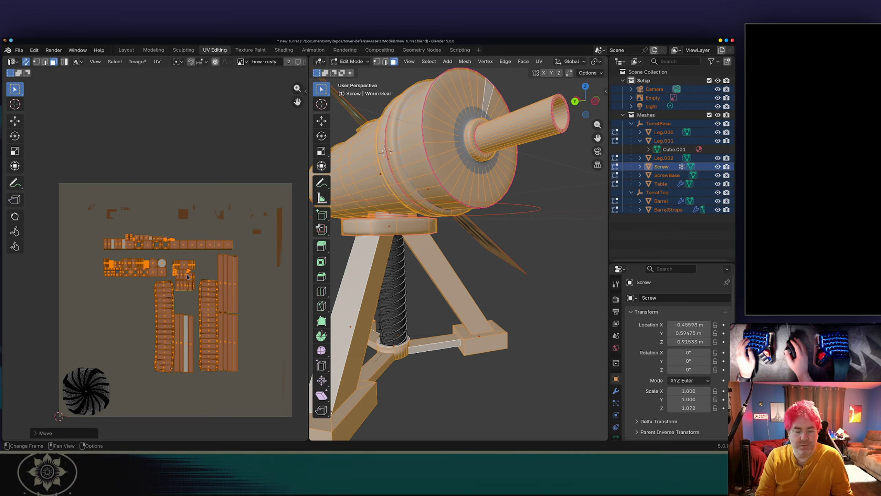
key(s)
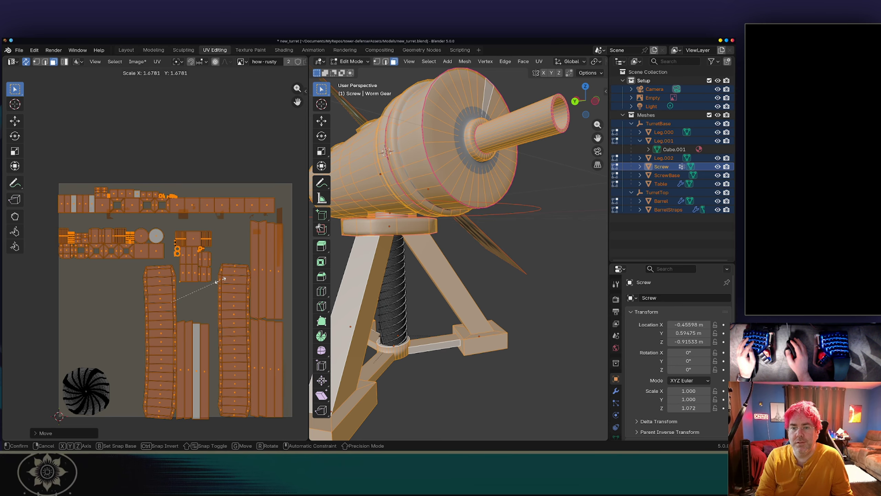
click(224, 279)
key(g)
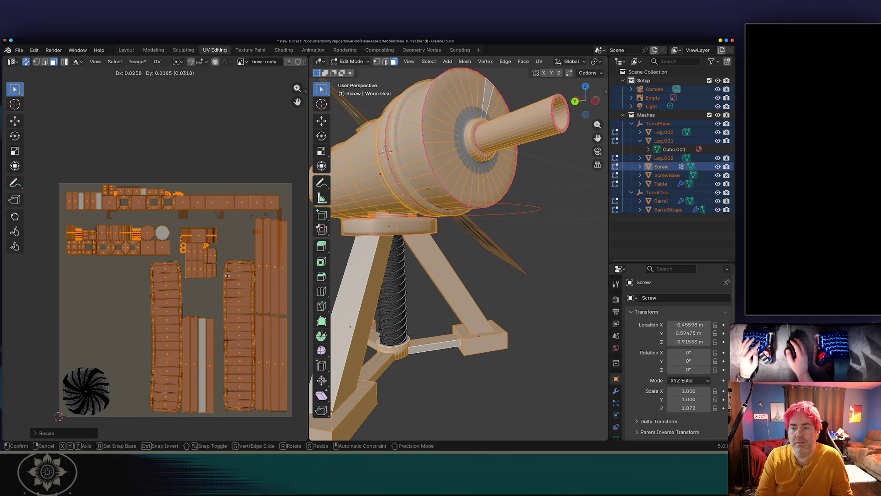
click(226, 275)
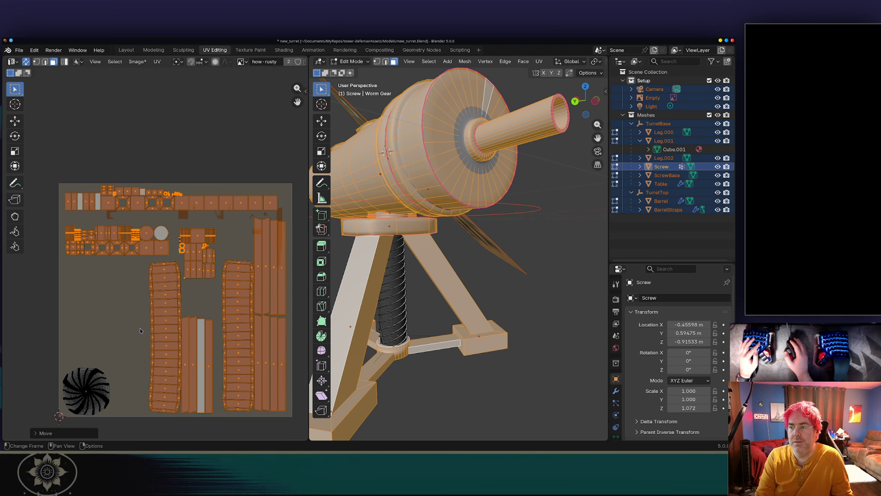
Step: Leave Edit Mode and switch to the Texture Paint workspace
key(Tab)
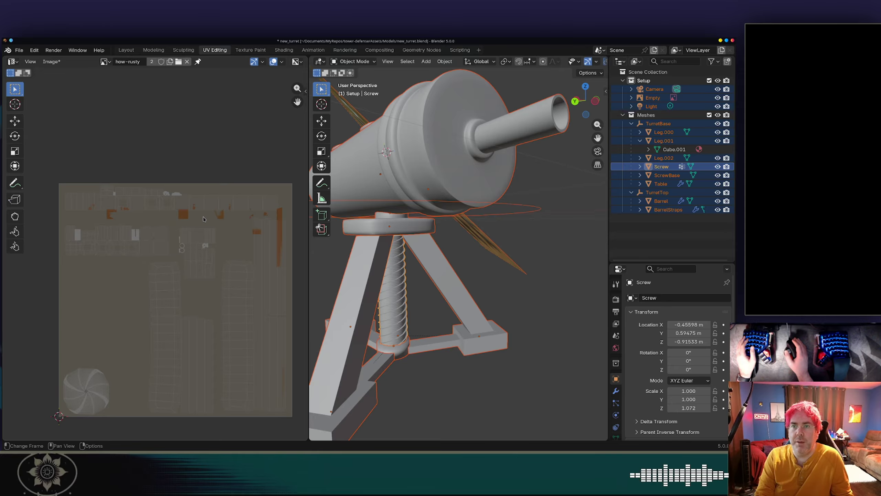
click(251, 49)
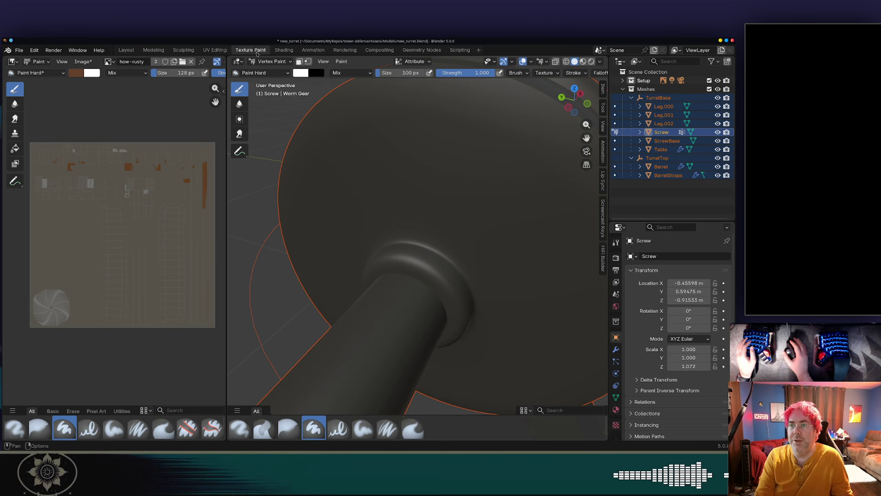
click(76, 72)
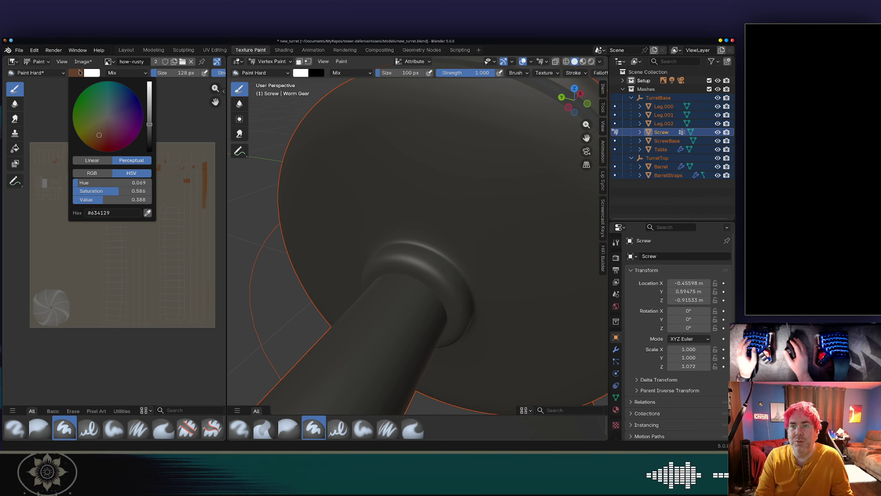
right_click(79, 73)
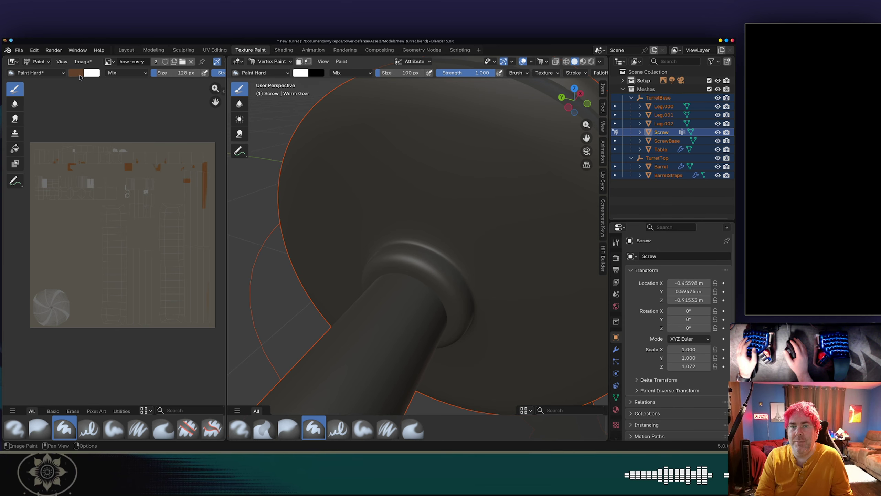
click(36, 72)
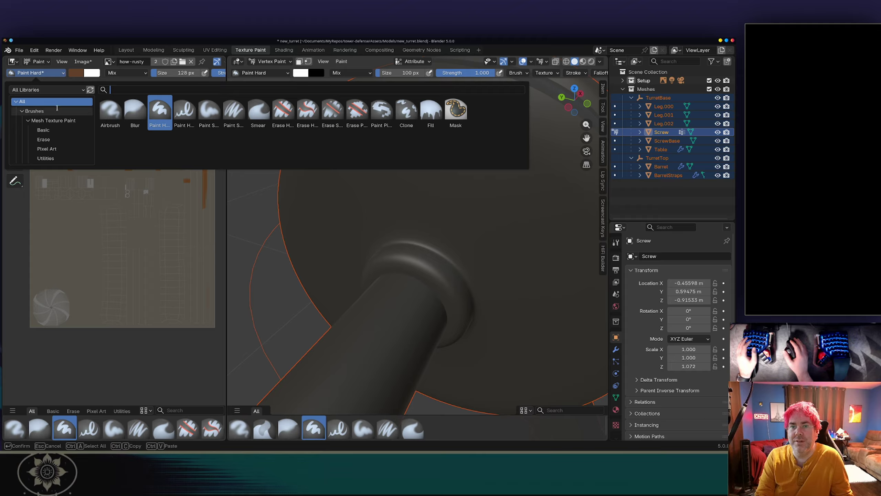
click(70, 90)
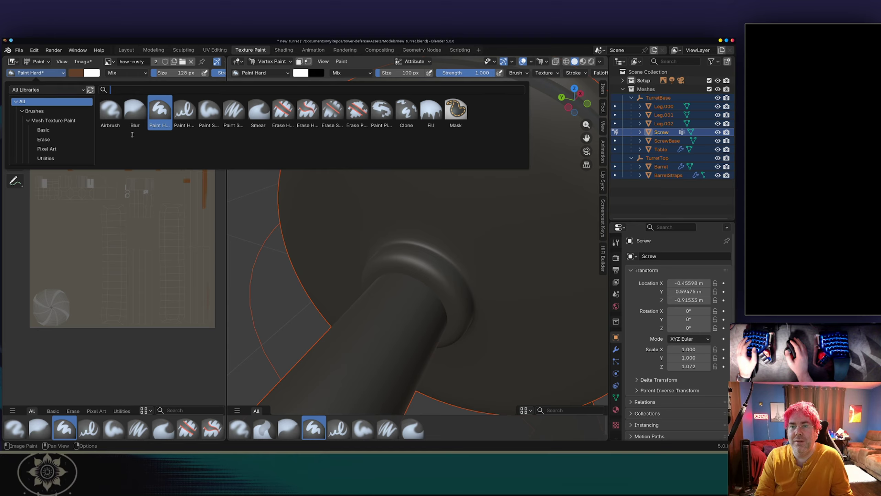
click(166, 119)
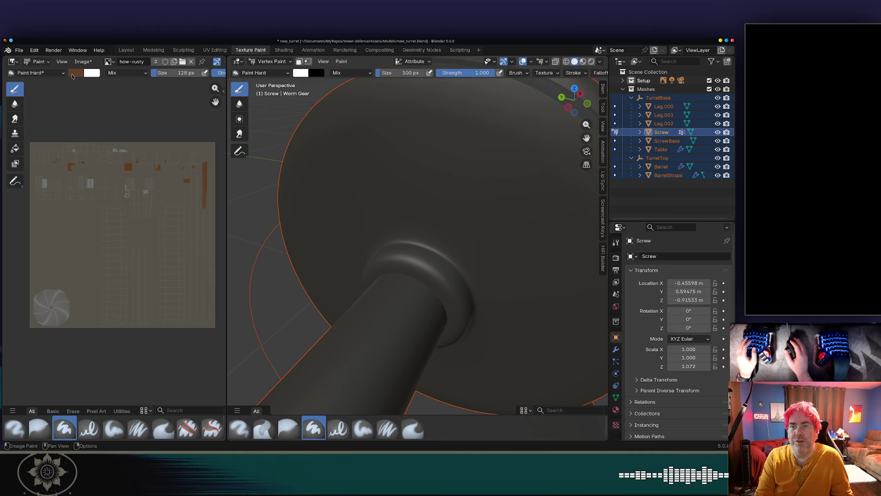
right_click(91, 74)
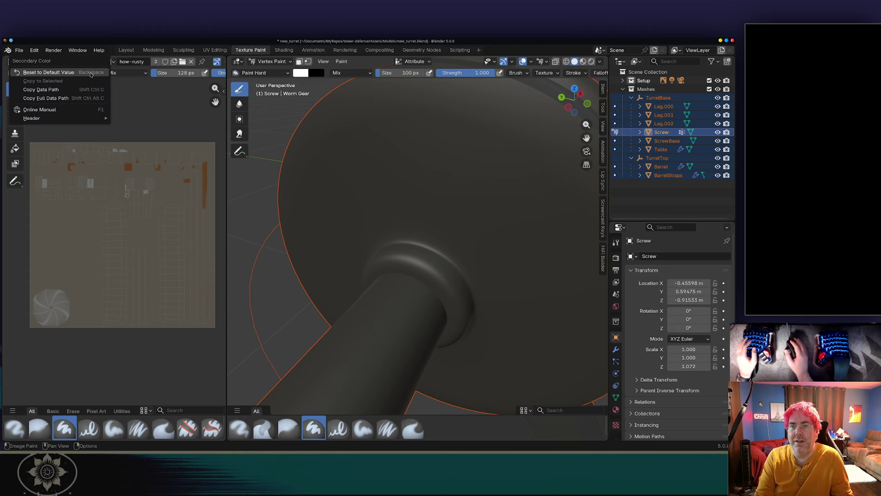
click(88, 73)
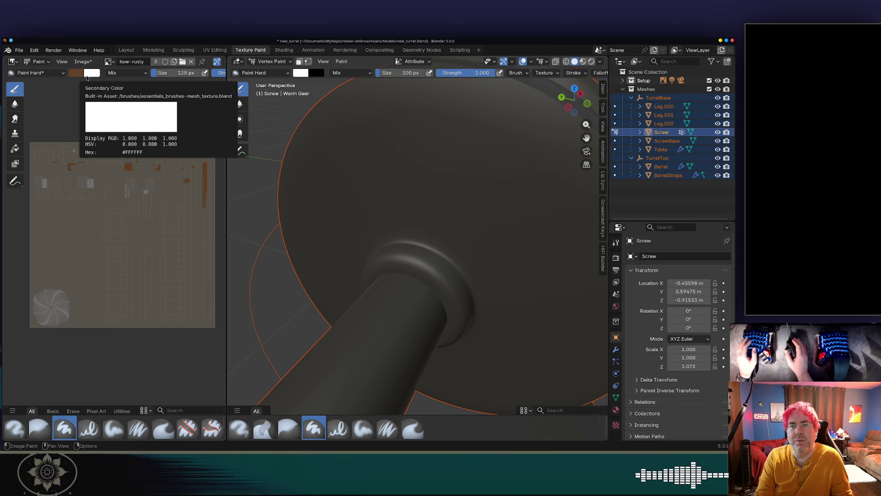
Step: Sample the dark grey of the turret barrel's front face as the image paint brush's primary color
right_click(143, 187)
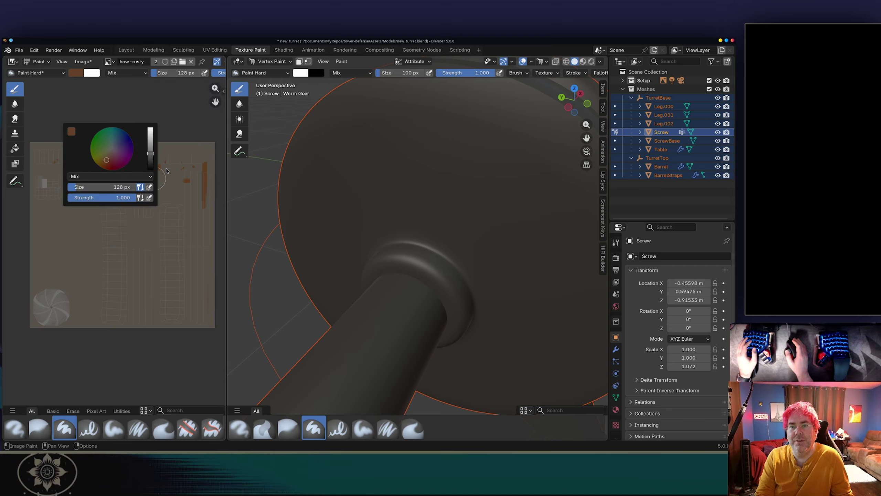
right_click(168, 178)
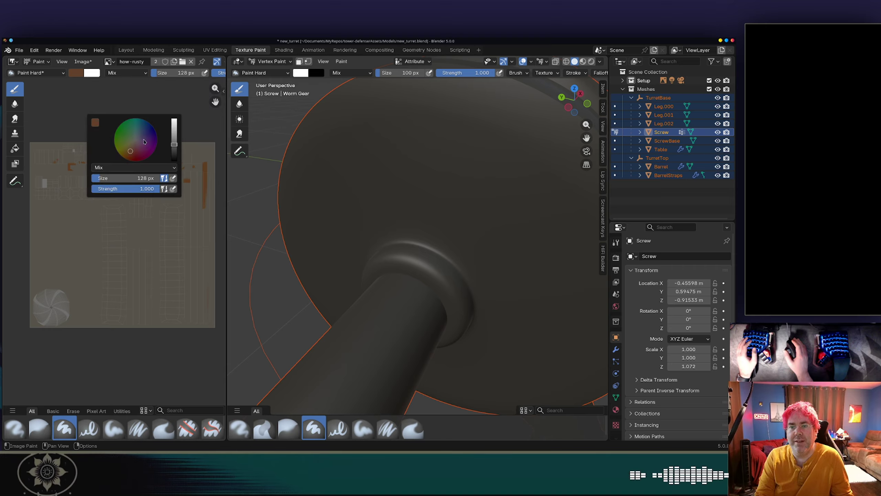
click(95, 123)
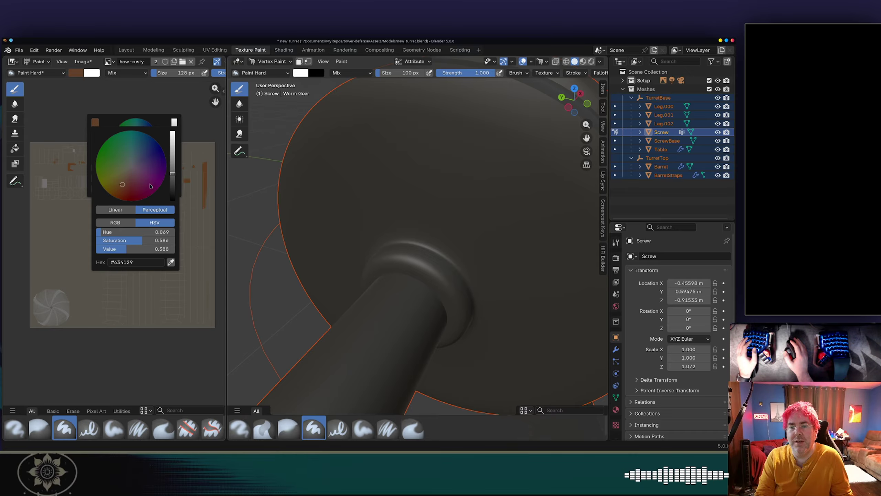
click(171, 263)
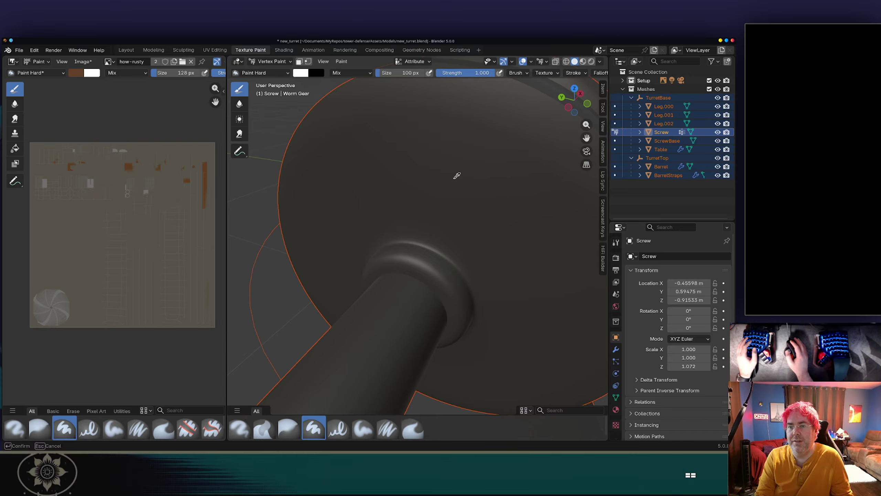
click(456, 177)
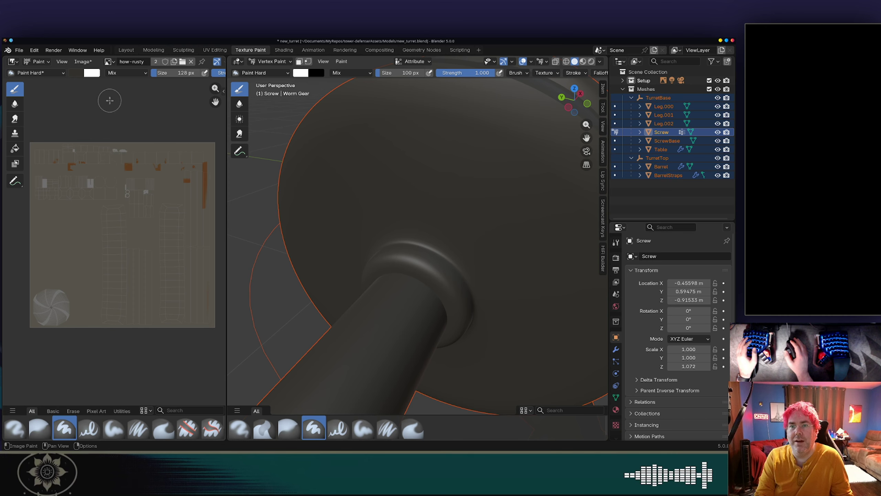
Step: Set the image brush size to 800 px and paint over the entire how-rusty texture with the sampled dark color
key(f)
drag(182, 73, 190, 73)
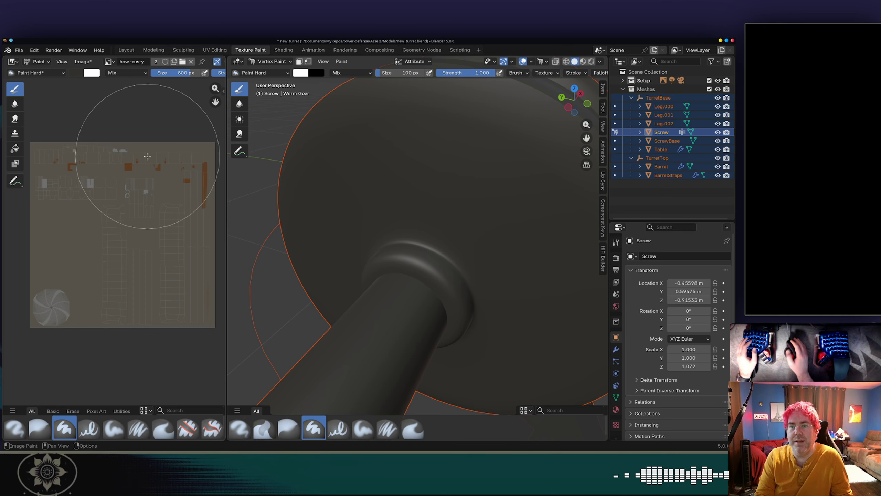
mouse_move(149, 158)
mouse_down()
mouse_move(158, 236)
mouse_move(91, 283)
mouse_move(79, 168)
mouse_move(62, 308)
mouse_move(247, 299)
mouse_move(147, 155)
mouse_move(176, 87)
mouse_up()
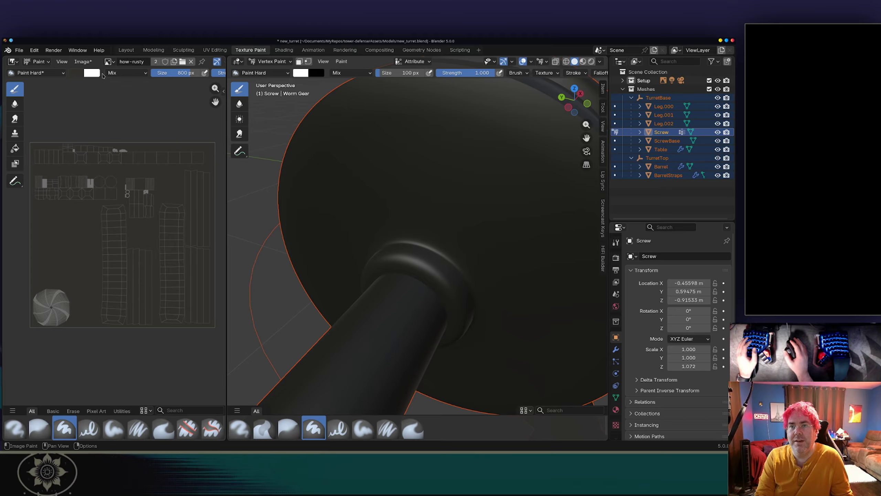
scroll(409, 209, down, 8)
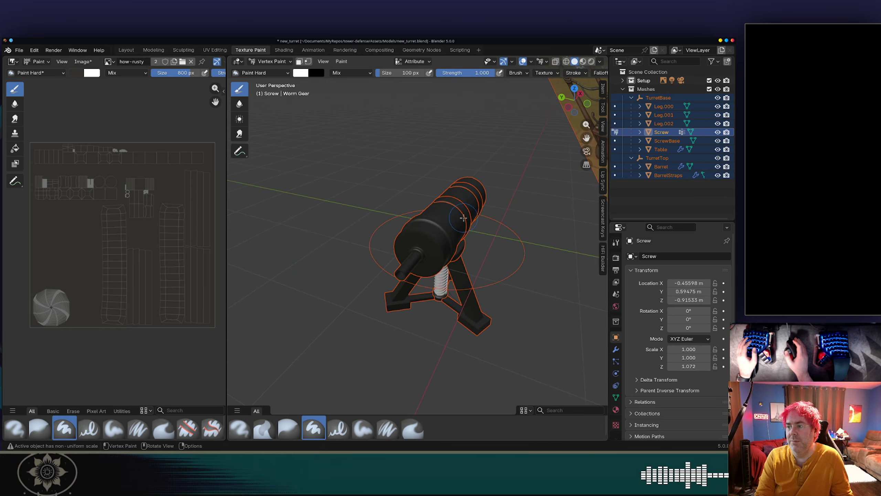
middle_drag(458, 223, 392, 175)
scroll(399, 188, up, 3)
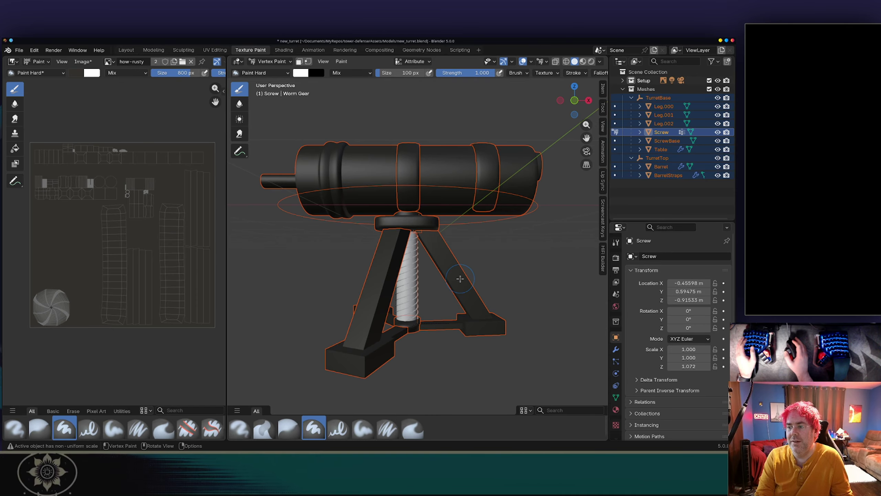
Step: Enter Edit Mode, make Barrel the only selected object, and return to Object Mode
key(Tab)
scroll(459, 278, up, 3)
scroll(458, 276, down, 5)
key(Tab)
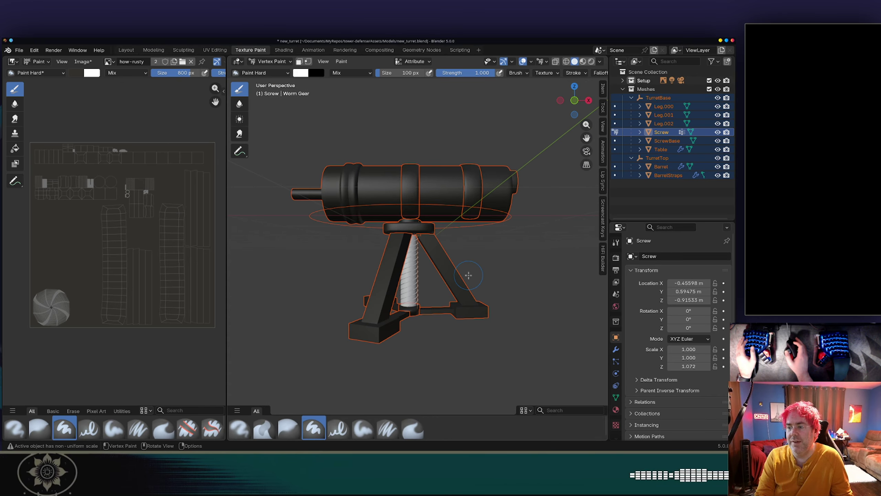
key(Tab)
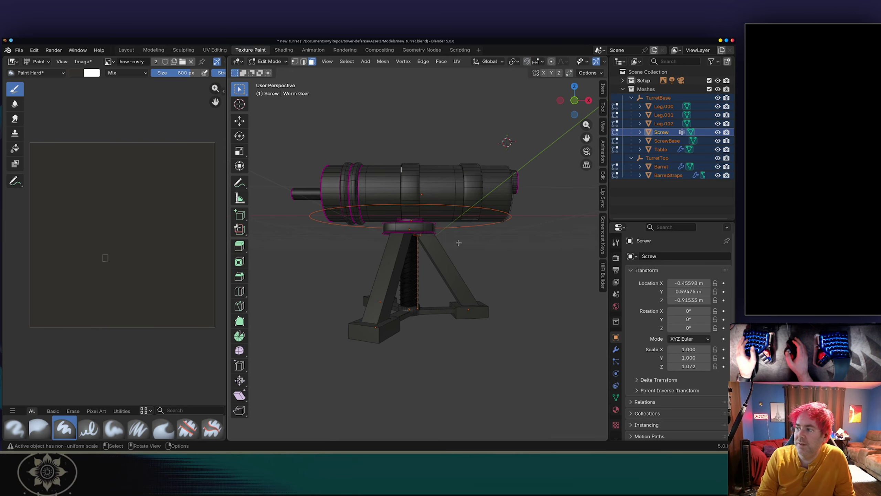
click(659, 141)
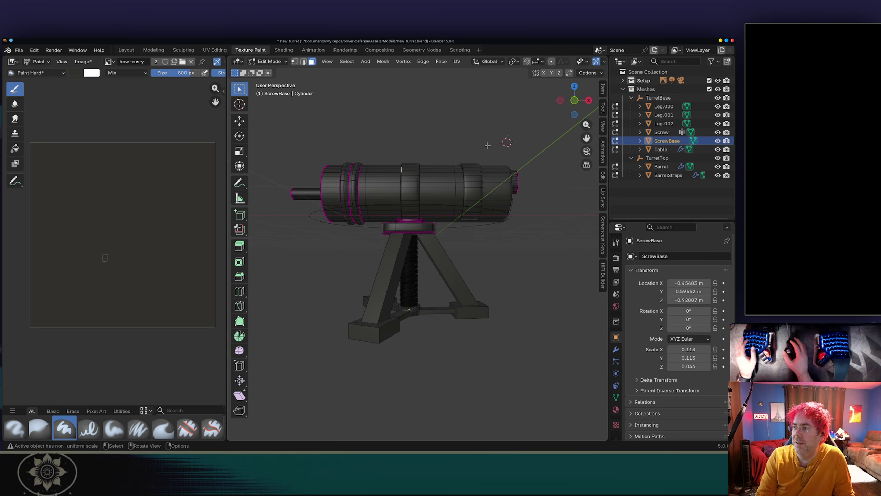
click(661, 167)
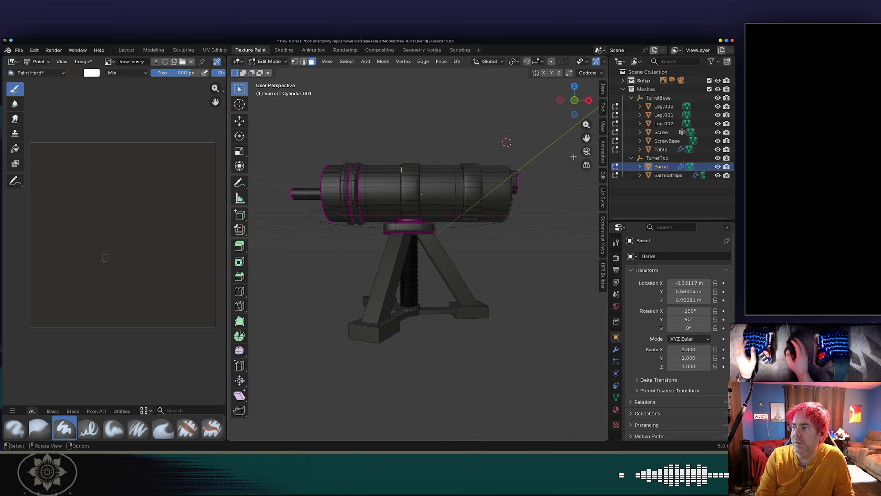
key(Tab)
Step: Examine the size of the Barrel's UV islands on the how-rusty texture against its surfaces on the model
middle_drag(573, 156, 421, 133)
middle_drag(460, 147, 491, 160)
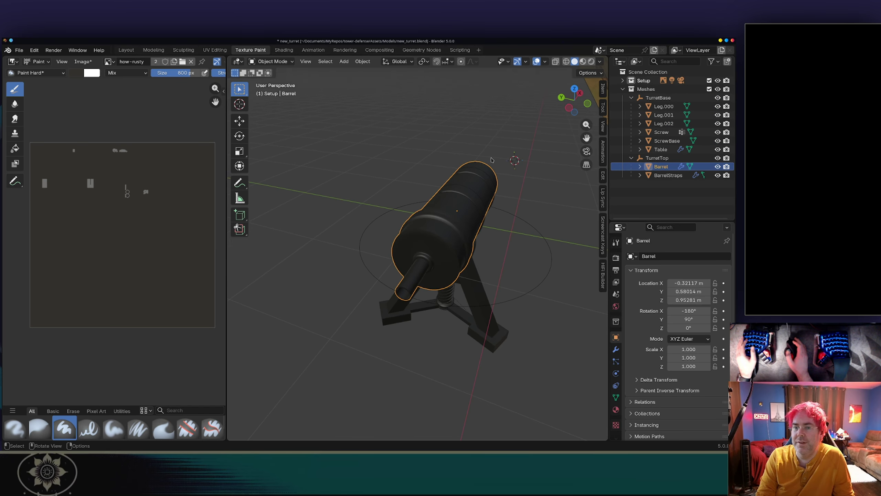
middle_drag(413, 210, 429, 233)
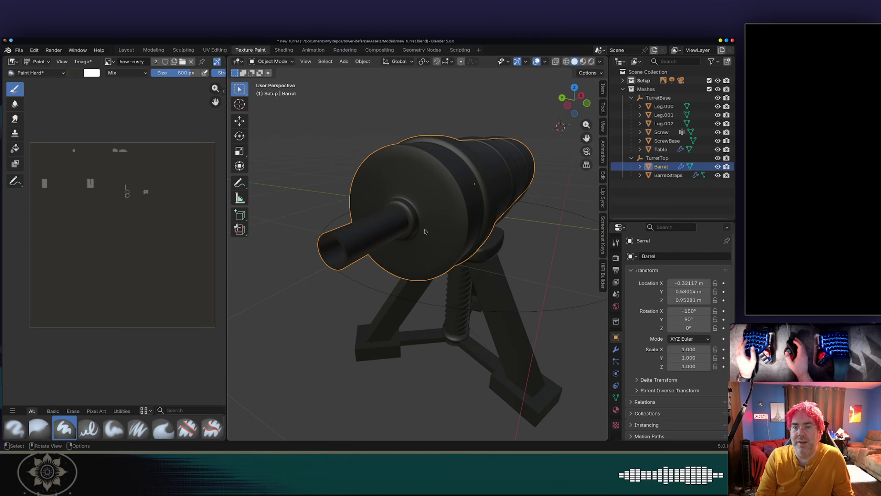
scroll(96, 198, up, 1)
scroll(97, 197, up, 4)
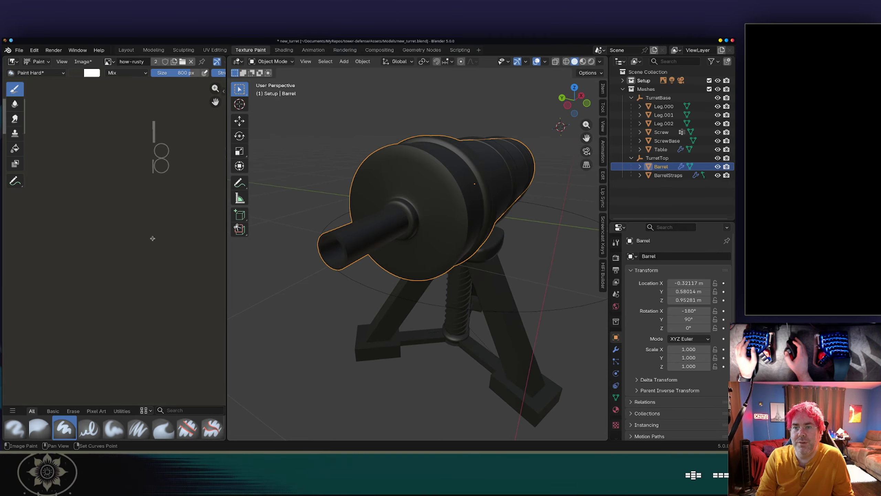
scroll(168, 194, down, 5)
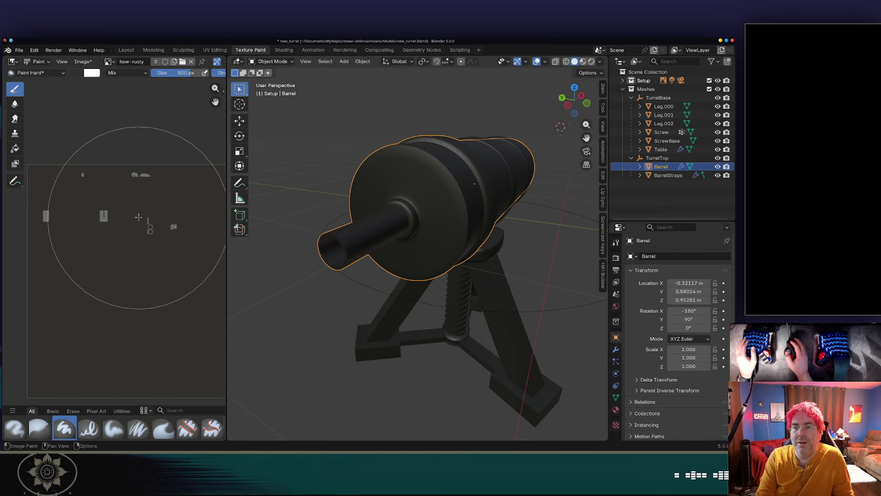
scroll(130, 169, up, 4)
scroll(140, 157, up, 4)
middle_drag(79, 133, 152, 238)
scroll(156, 271, up, 3)
scroll(160, 269, up, 4)
scroll(160, 270, down, 2)
scroll(159, 241, up, 3)
scroll(161, 239, down, 3)
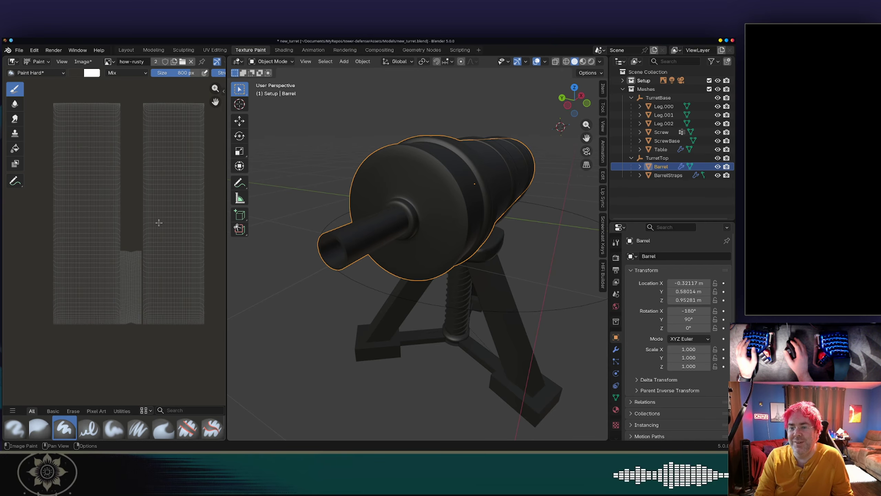
Step: Switch to the UV Editing workspace and select one long-body Barrel island to check which faces it covers
click(214, 50)
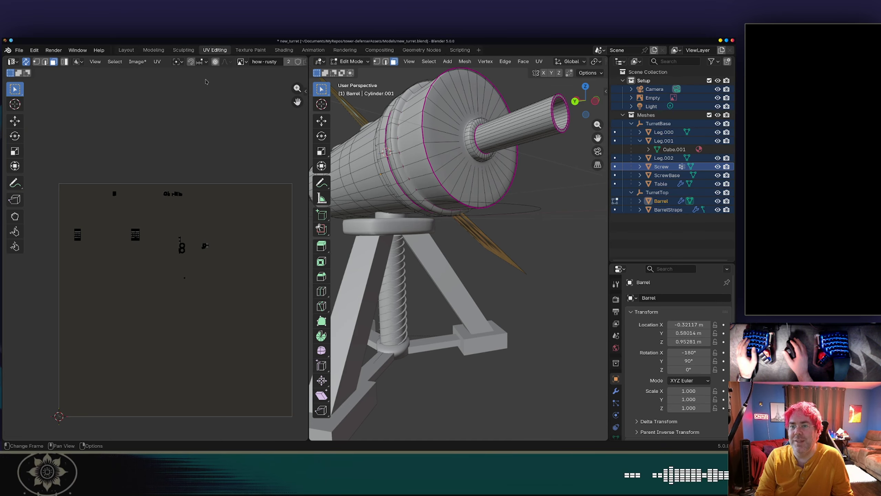
scroll(119, 226, up, 4)
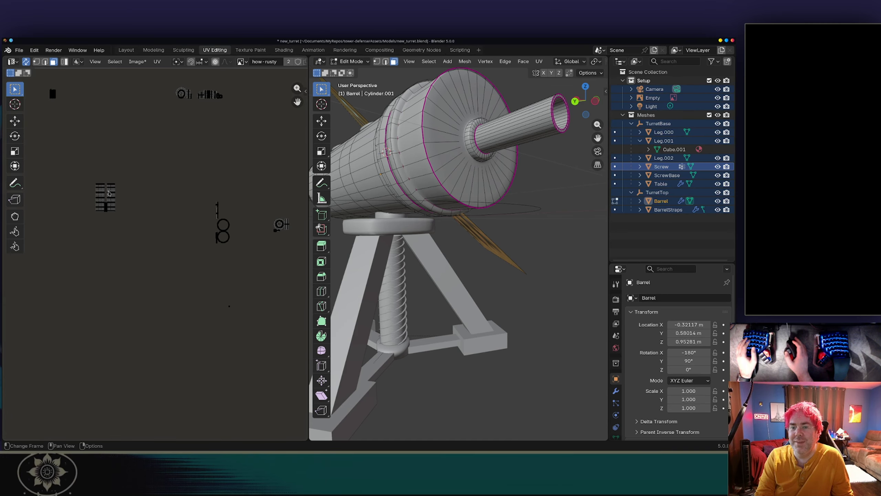
drag(131, 179, 105, 220)
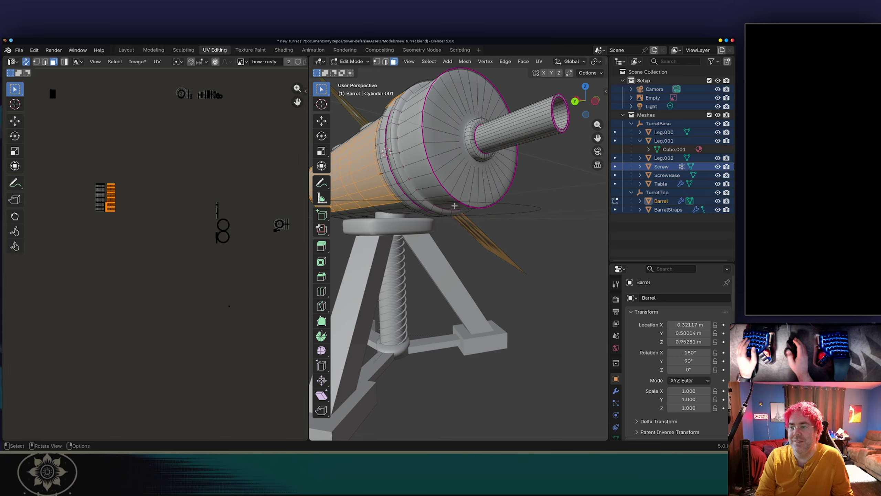
middle_drag(420, 201, 457, 213)
scroll(457, 213, down, 3)
scroll(259, 209, down, 5)
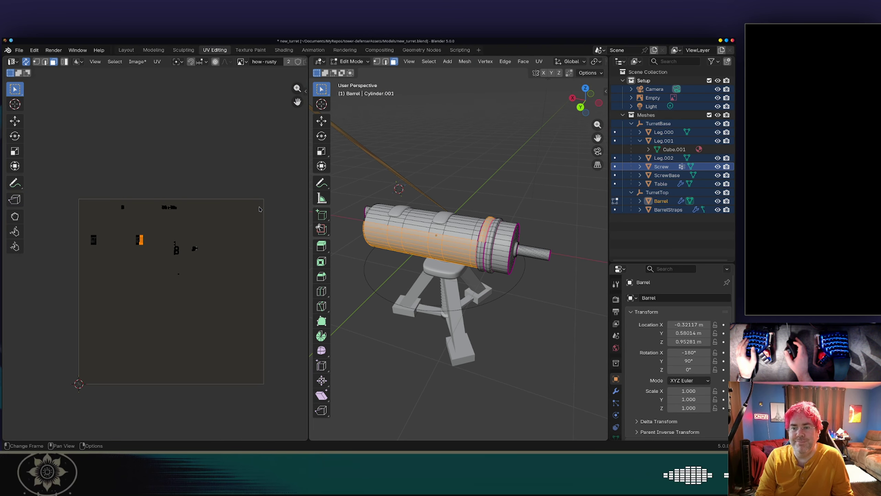
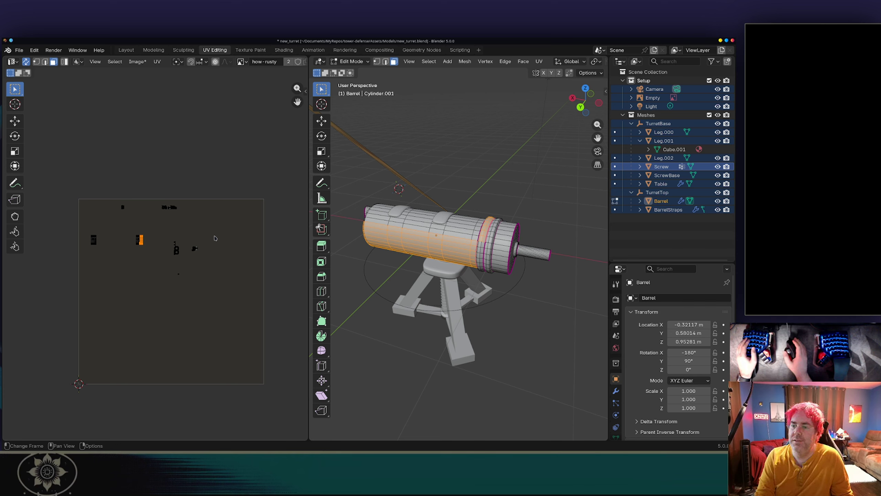
Step: Leave the Barrel's Edit Mode, select all turret meshes from Leg.000 through BarrelStraps, and enter Edit Mode on them together
key(a)
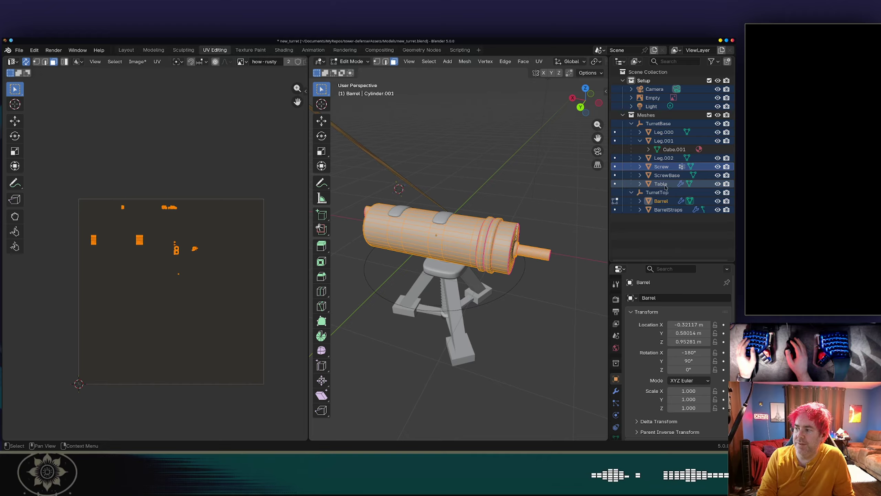
key(Tab)
key(alt+a)
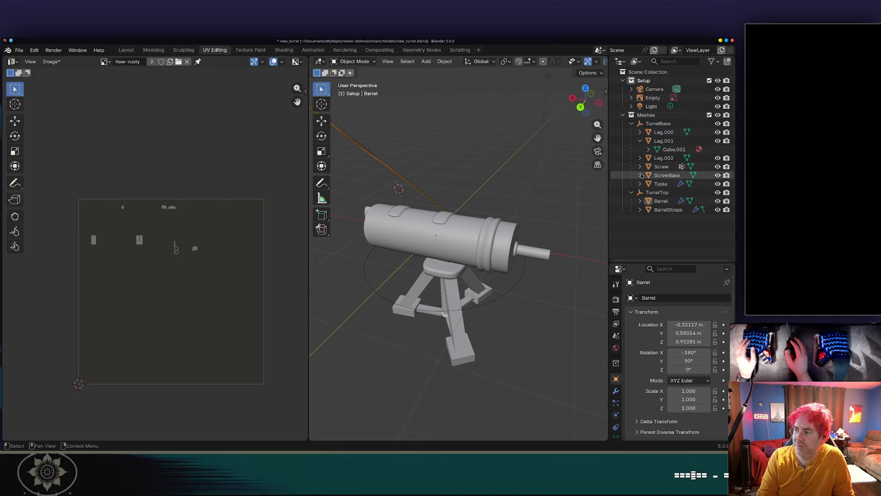
drag(668, 129, 658, 211)
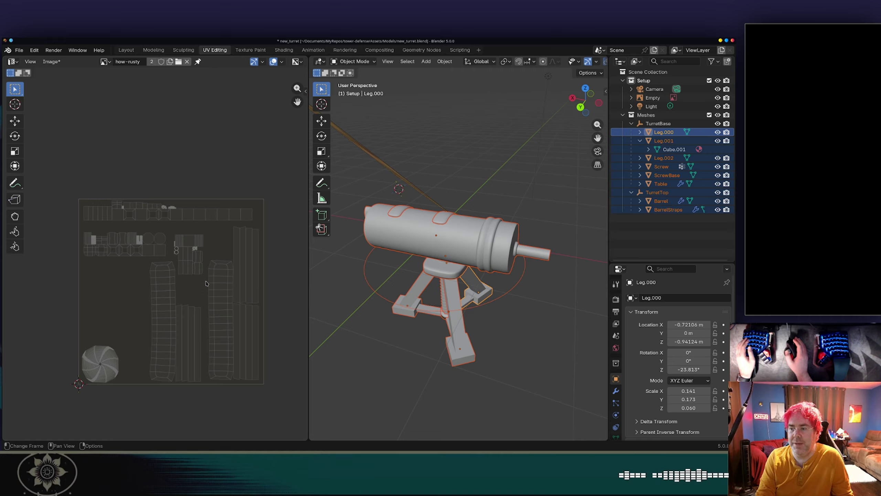
middle_drag(466, 270, 479, 259)
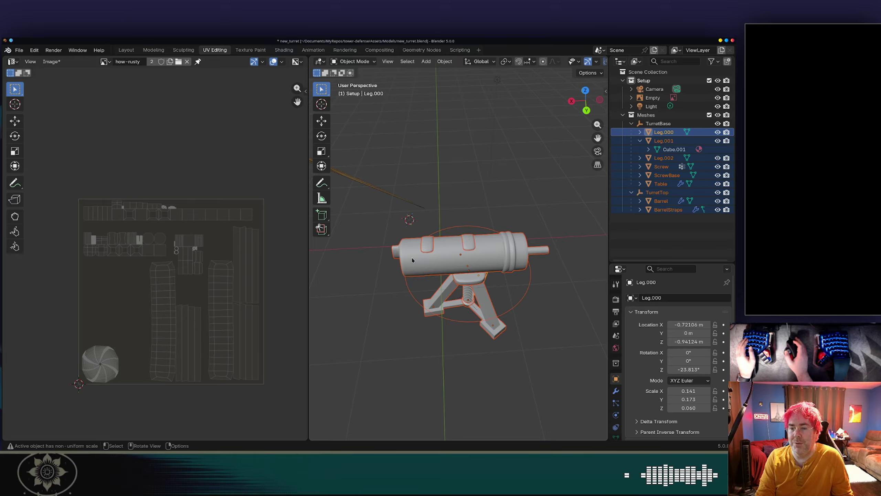
scroll(436, 272, up, 5)
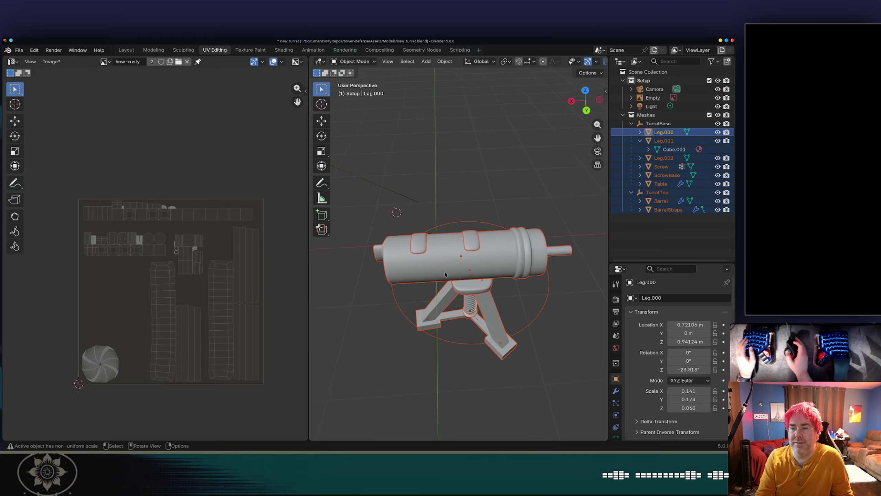
key(Tab)
Step: Select individual long strip faces along the UV layout's right edge to check which turret parts they belong to
click(251, 265)
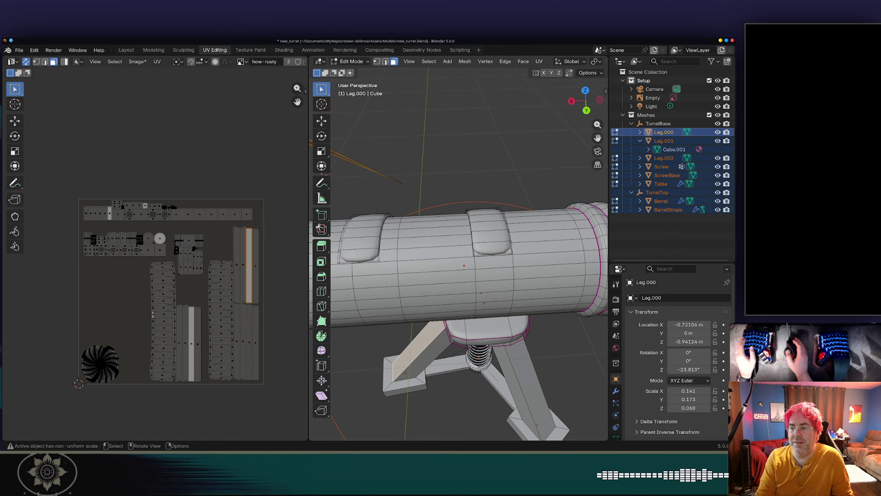
middle_drag(400, 250, 466, 254)
scroll(466, 254, down, 5)
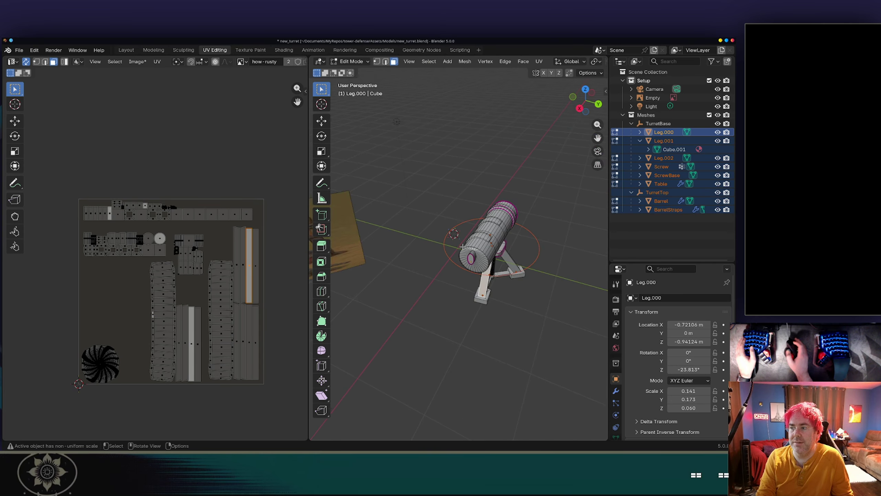
middle_drag(511, 285, 416, 260)
click(243, 258)
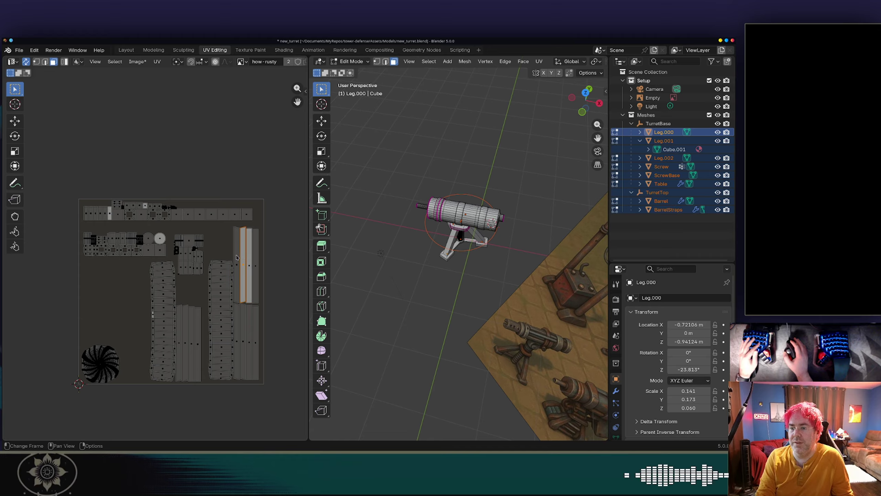
click(237, 257)
click(244, 348)
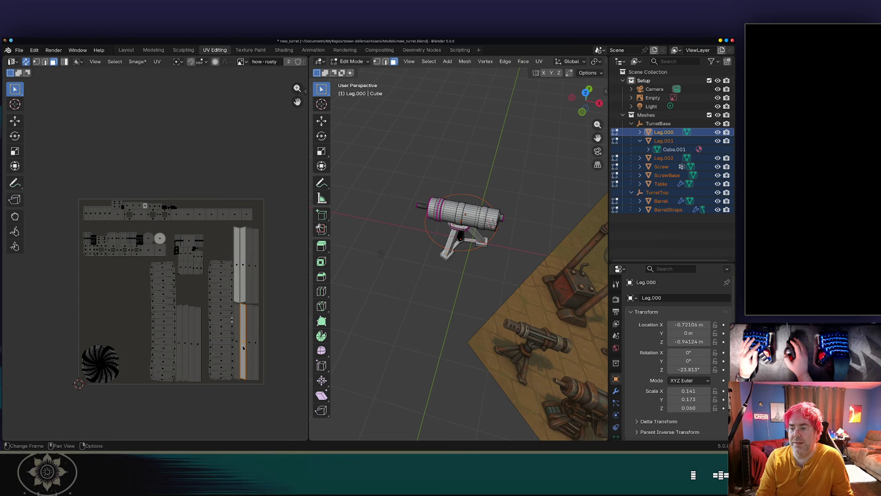
click(249, 350)
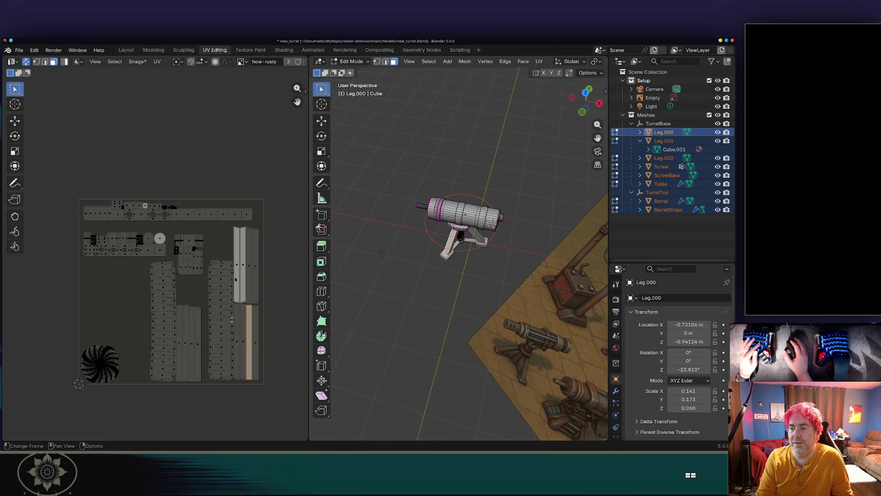
Step: Select several square faces in the UV layout's top row to check their matching surfaces on the model
click(211, 214)
click(189, 213)
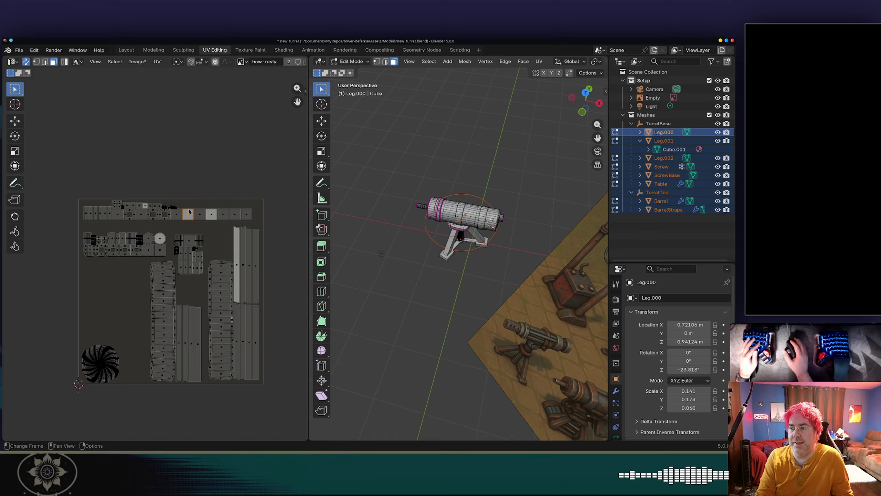
click(233, 217)
click(243, 217)
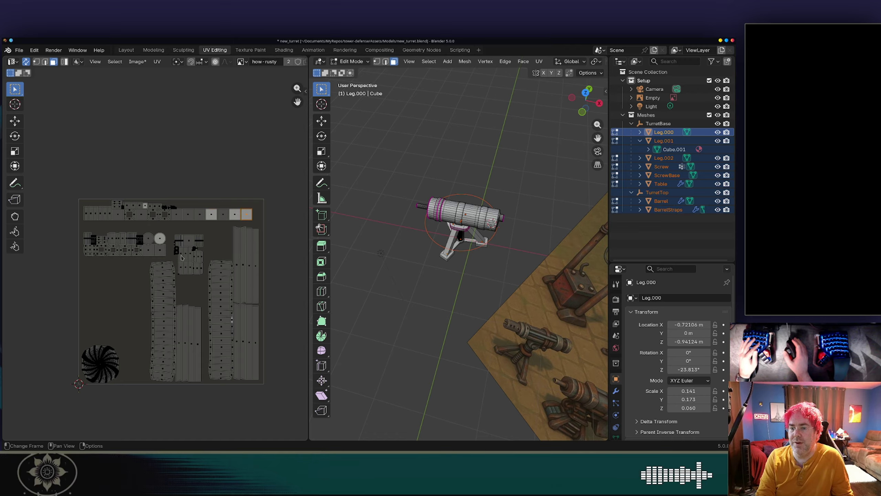
Step: Examine the small, densely meshed islands near the UV layout's upper edge up close
scroll(181, 257, up, 6)
scroll(121, 179, up, 3)
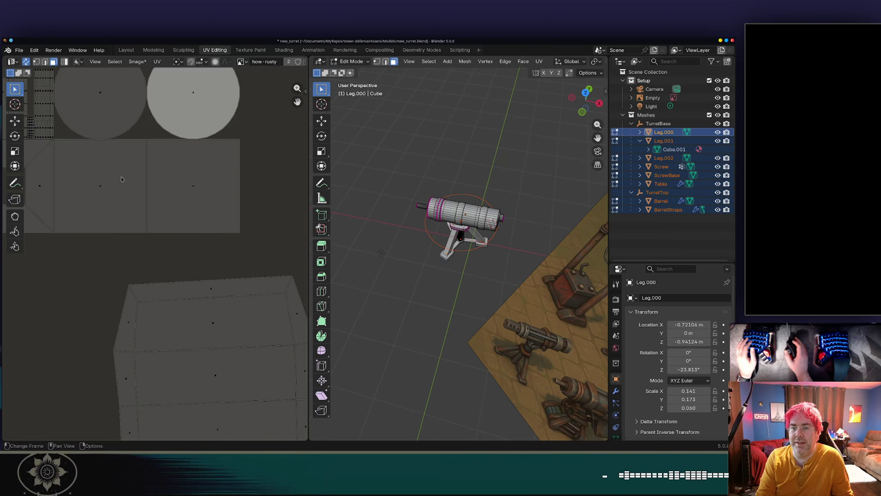
scroll(121, 179, up, 2)
middle_drag(71, 126, 4, 371)
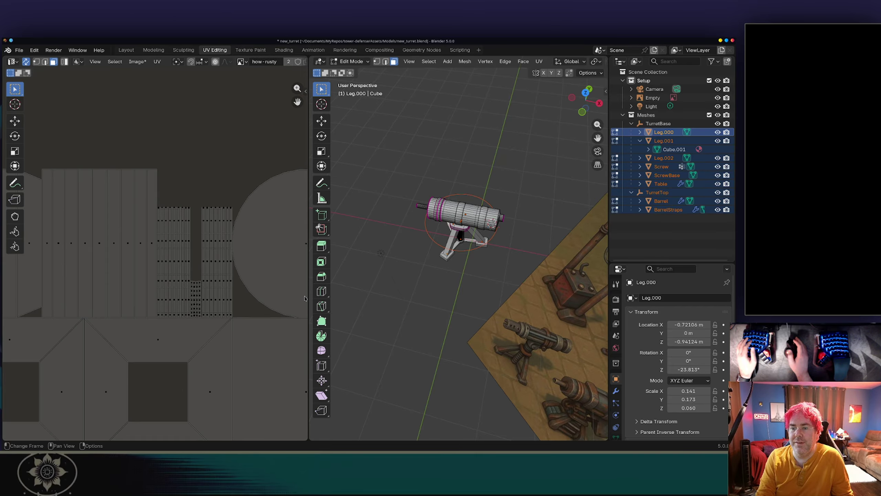
Step: Select all UVs of the turret meshes and unwrap them with the standard Unwrap operation
scroll(305, 298, up, 3)
click(193, 222)
click(200, 269)
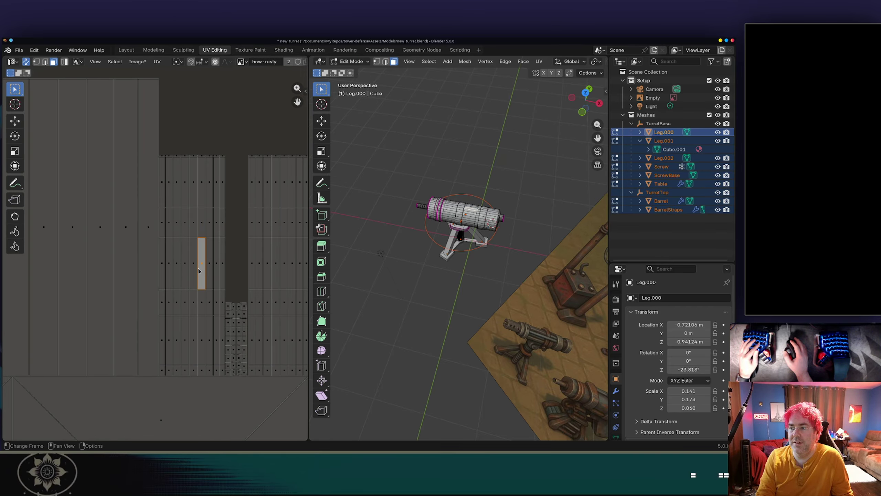
scroll(211, 265, down, 8)
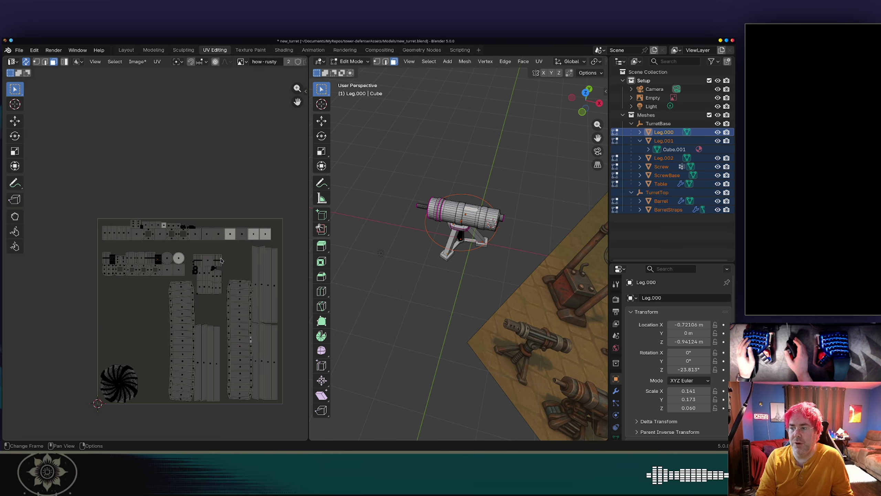
key(a)
key(u)
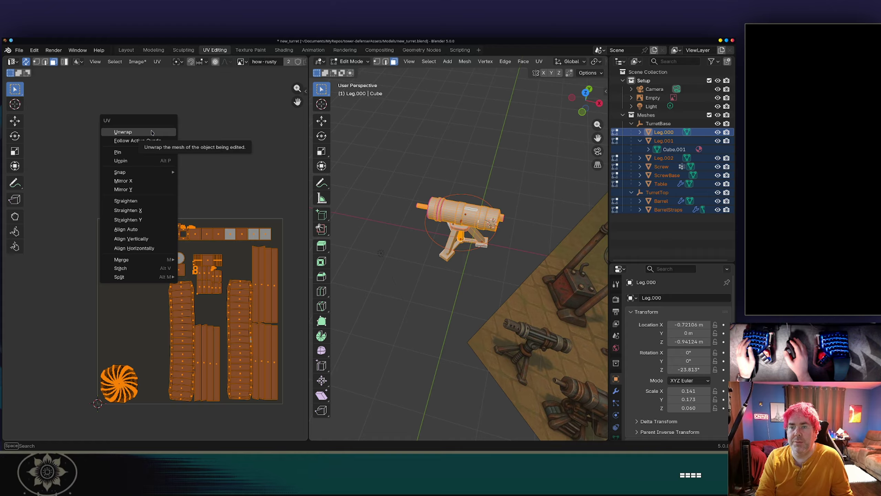
click(152, 132)
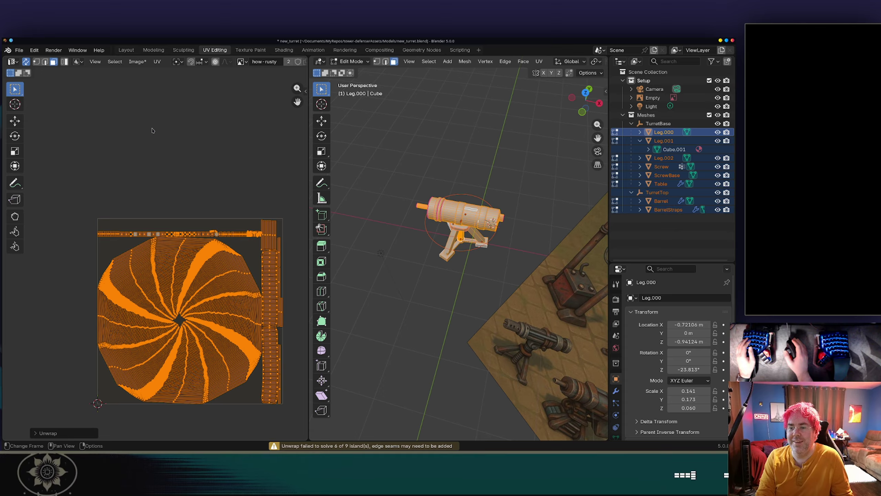
Step: Unwrap all the selected turret UVs again using the Minimum Stretch method
key(u)
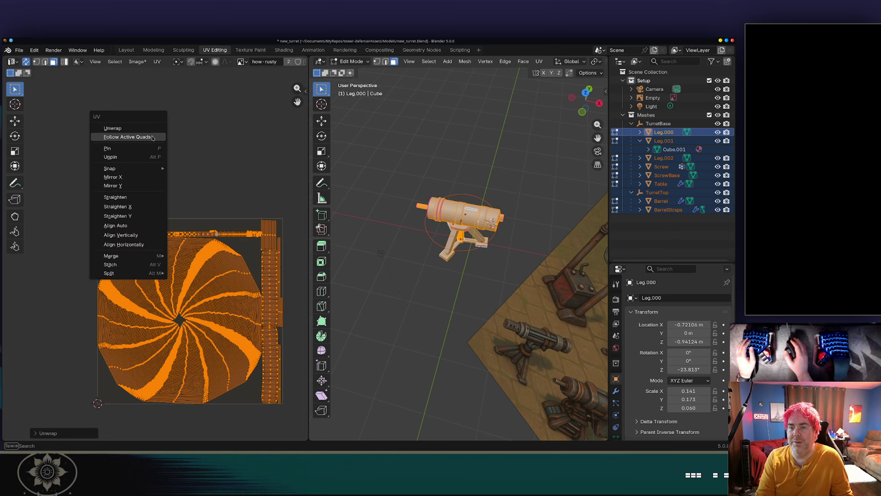
click(157, 61)
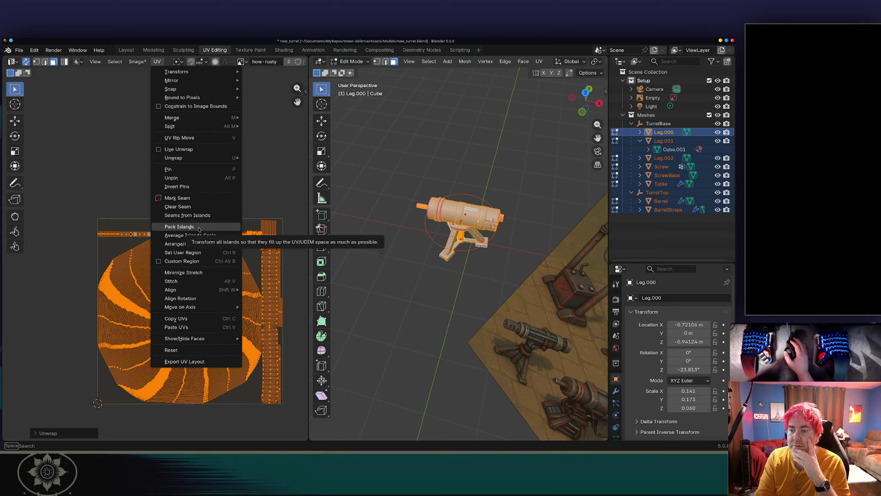
mouse_move(210, 158)
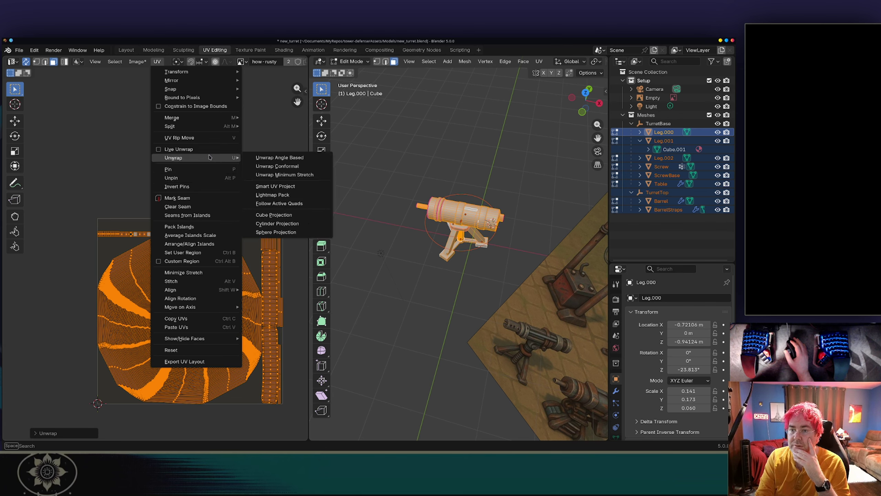
click(275, 175)
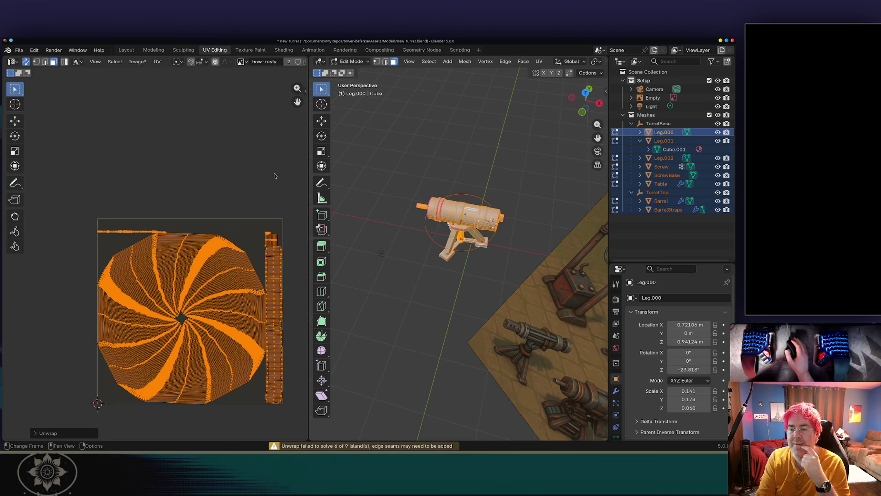
Step: Try a Cylinder Projection on all the selected turret UVs and inspect the layout
click(157, 61)
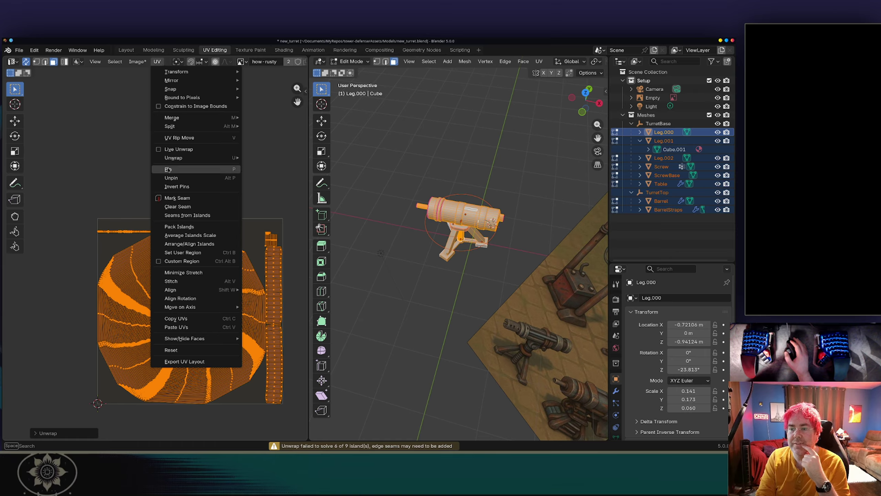
mouse_move(191, 158)
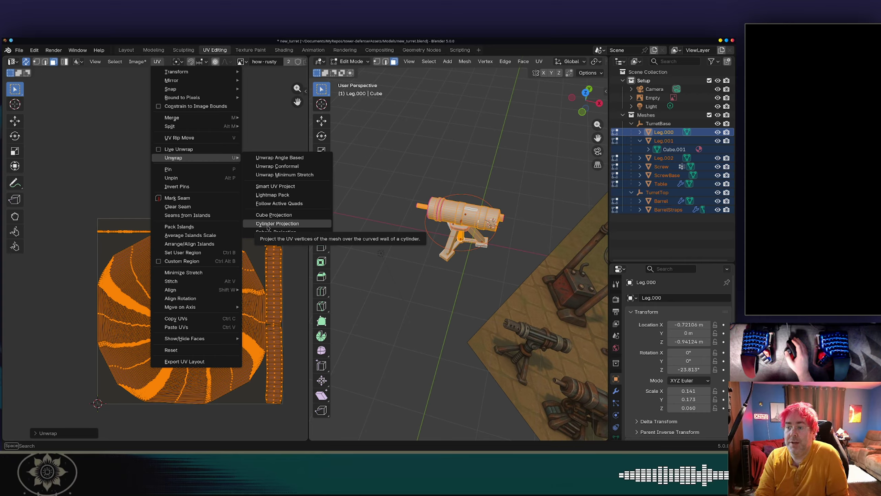
click(267, 226)
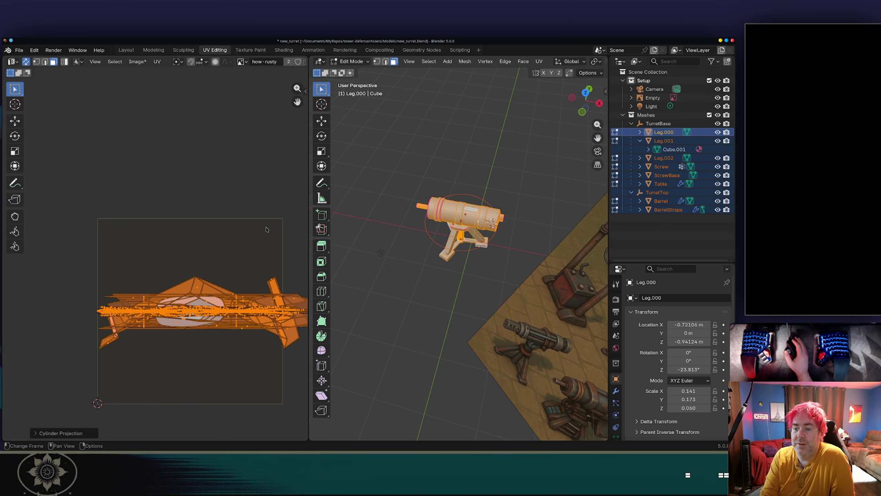
scroll(252, 339, up, 5)
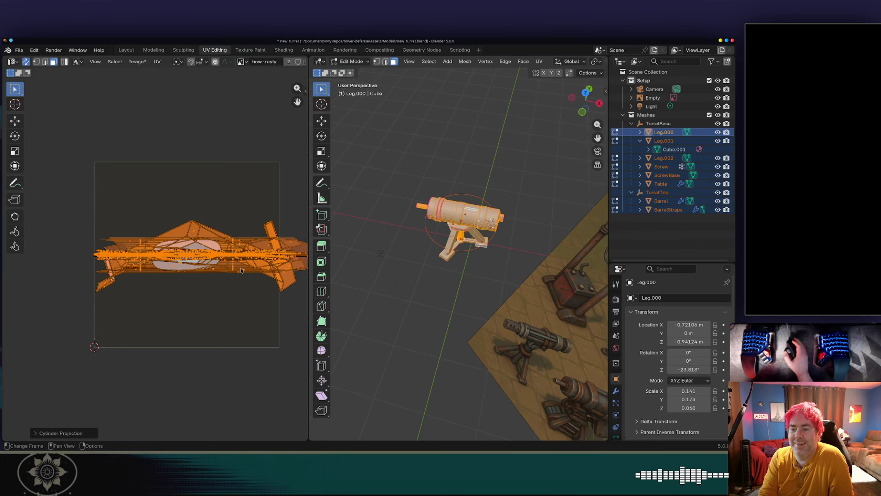
scroll(249, 262, down, 3)
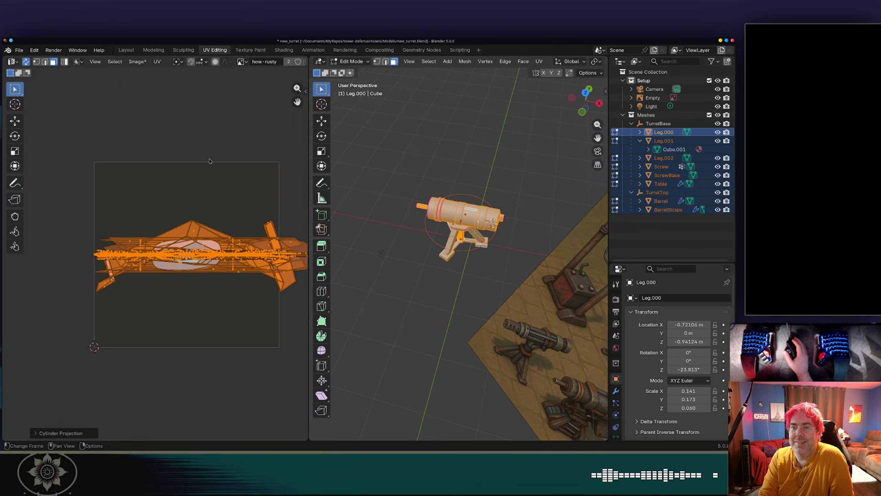
Step: Unwrap all the selected turret UVs with the Conformal method and try to pack the resulting islands
click(157, 61)
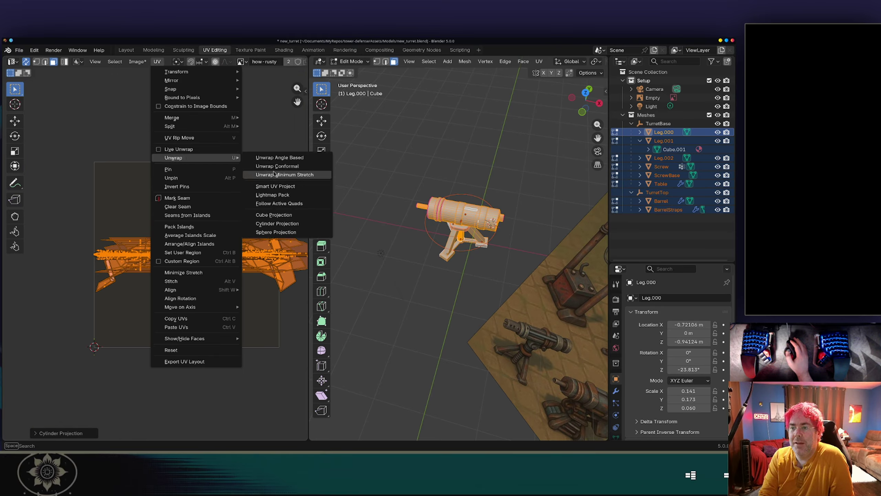
click(273, 166)
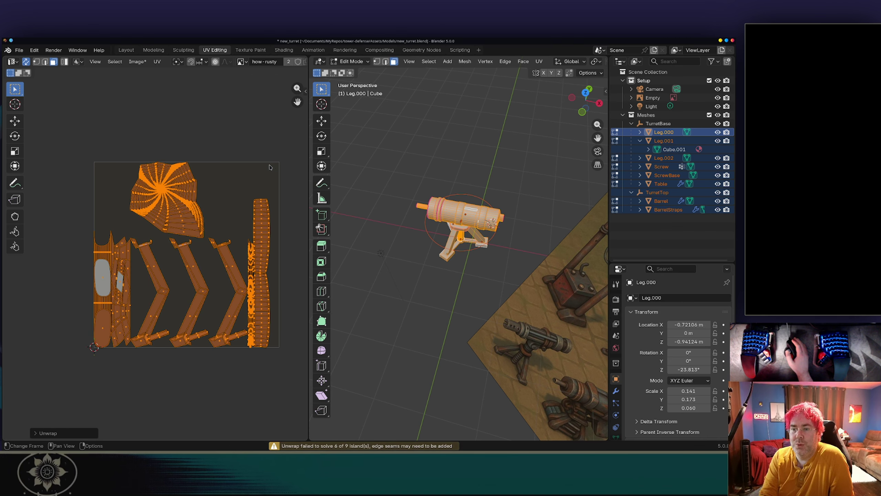
click(157, 61)
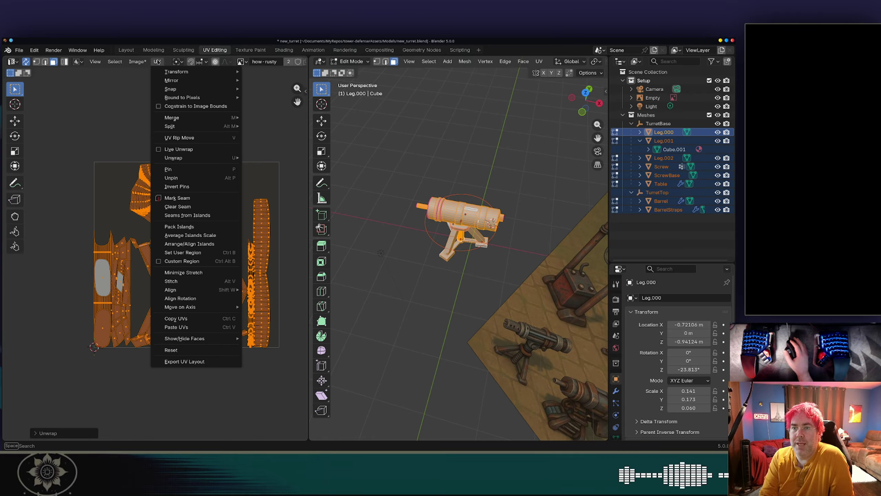
mouse_move(199, 157)
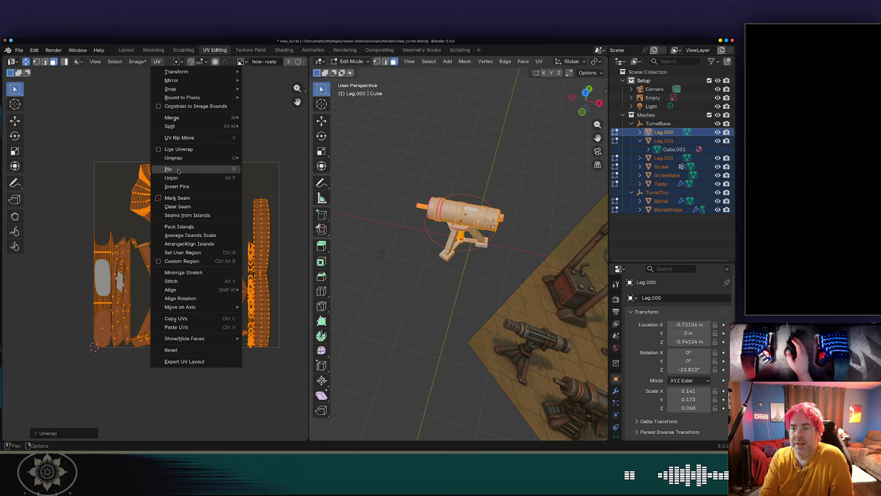
click(202, 227)
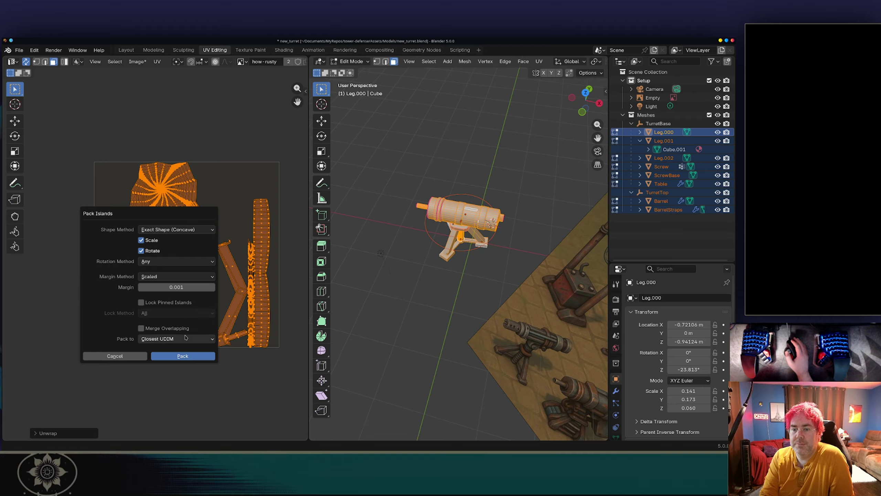
click(176, 355)
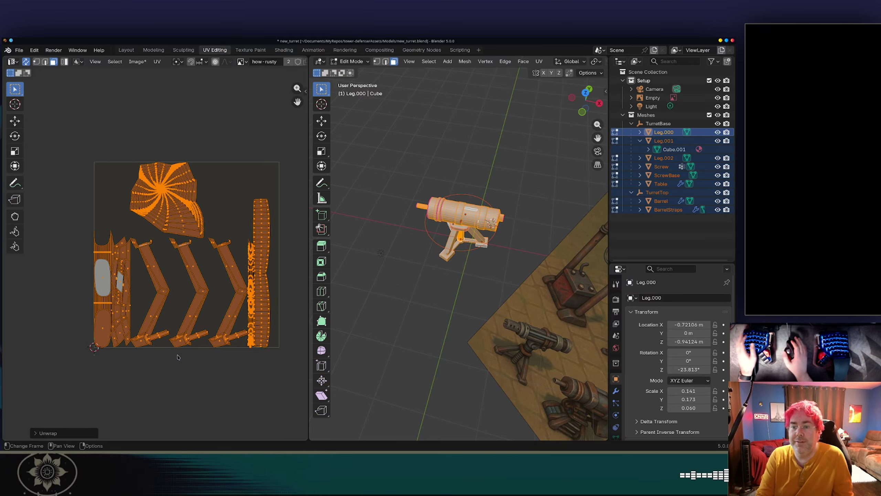
Step: Average the scale of all the turret's UV islands, and apply Arrange/Align Islands to them
click(158, 62)
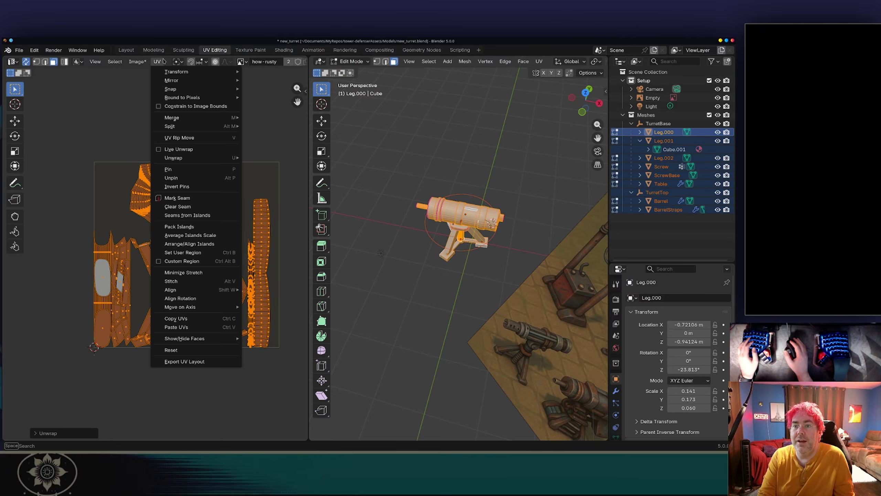
click(189, 236)
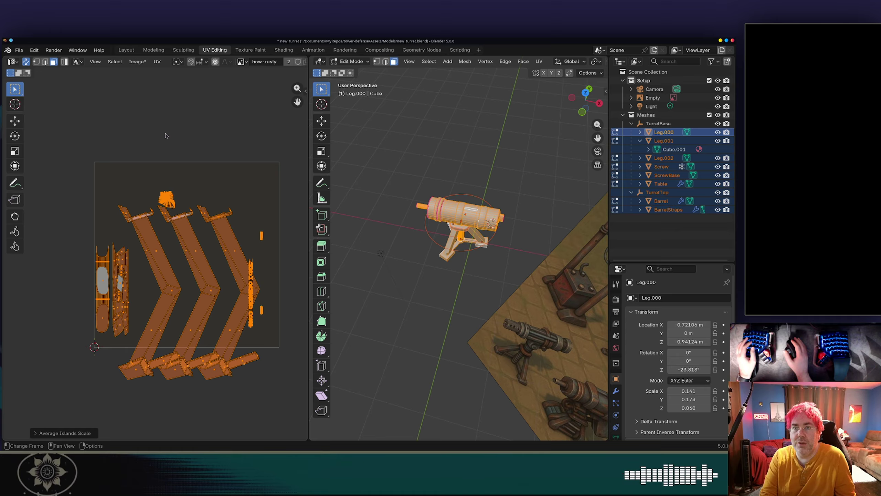
click(157, 61)
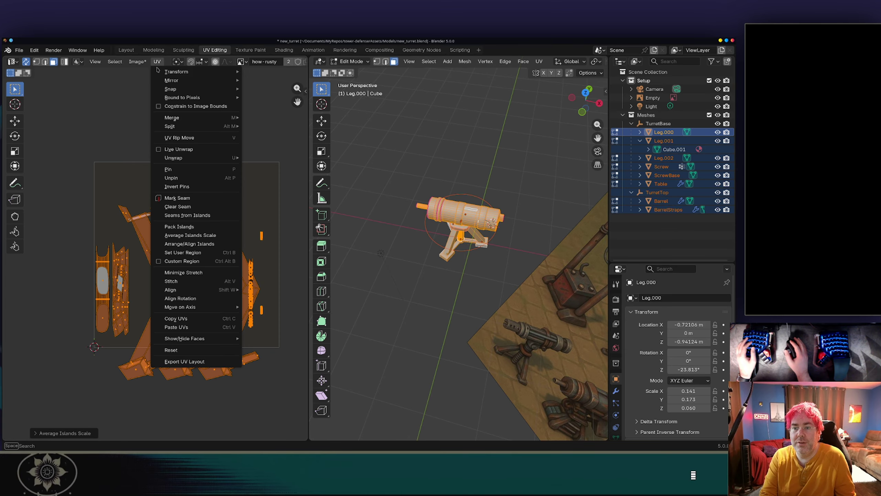
click(202, 244)
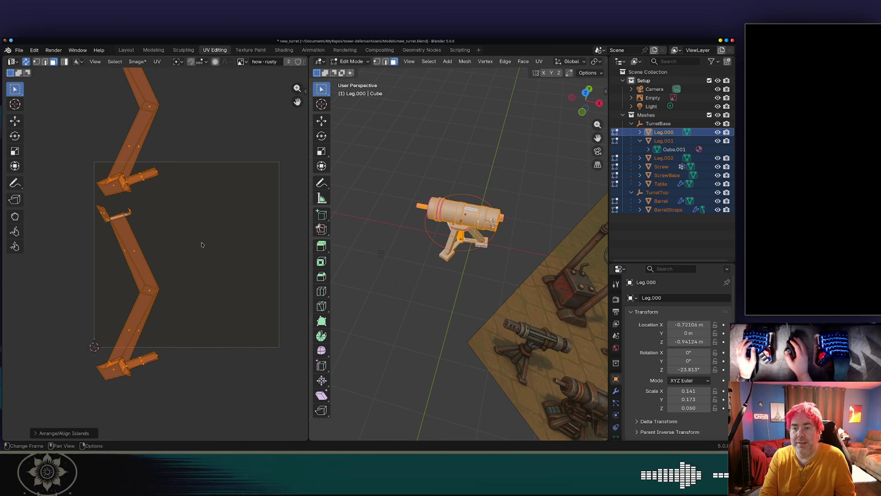
scroll(212, 234, down, 8)
scroll(211, 234, up, 1)
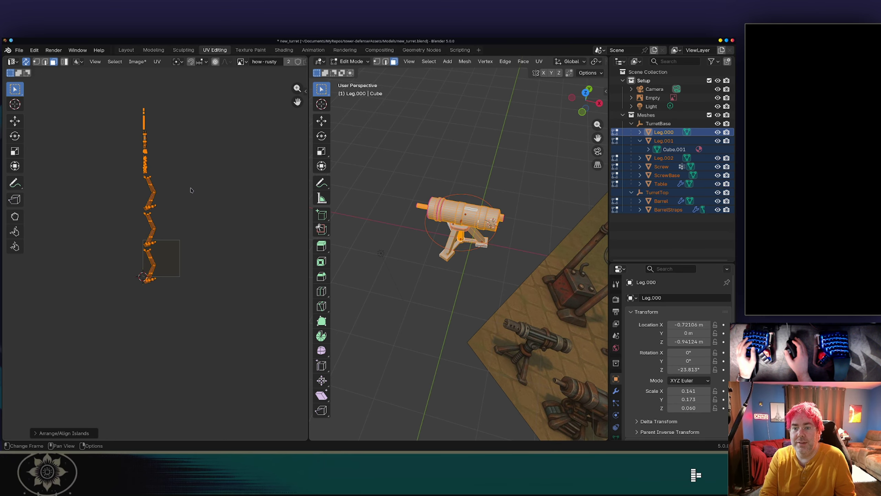
scroll(192, 196, up, 1)
scroll(196, 207, up, 1)
scroll(205, 216, up, 2)
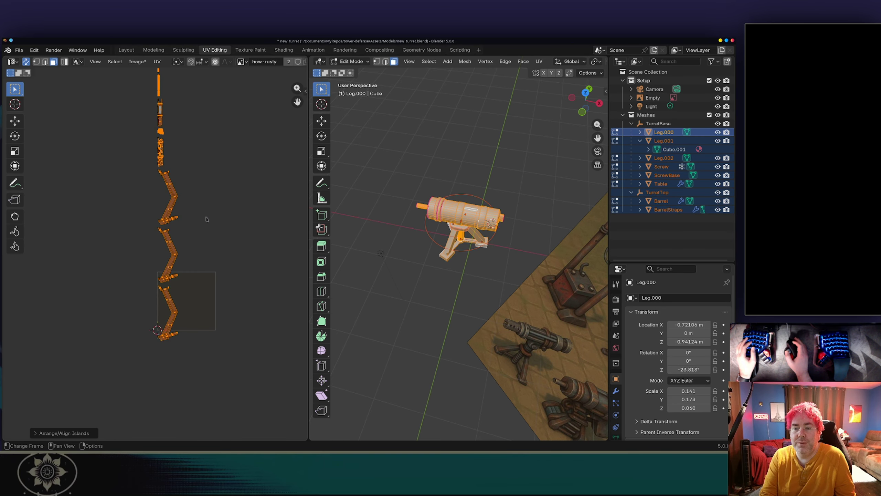
scroll(209, 218, down, 2)
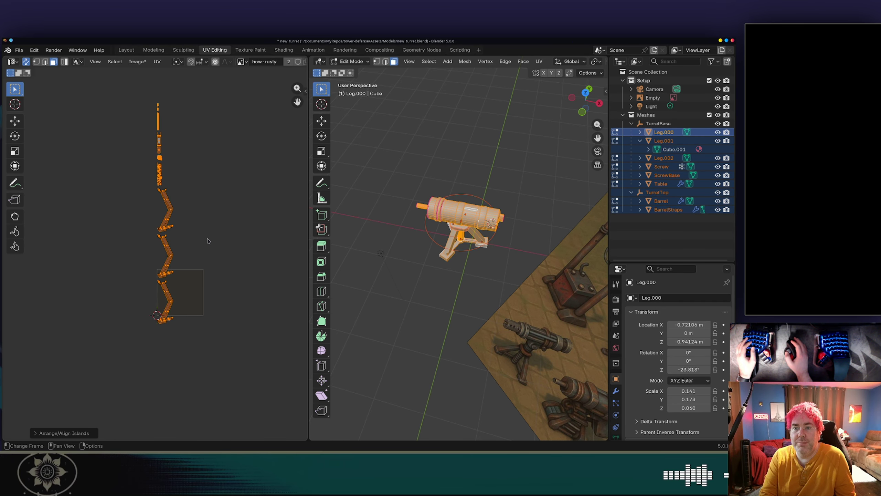
Step: Select the uppermost UV islands and the long rounded island in turn to examine which turret parts they belong to
key(alt+a)
drag(184, 90, 134, 130)
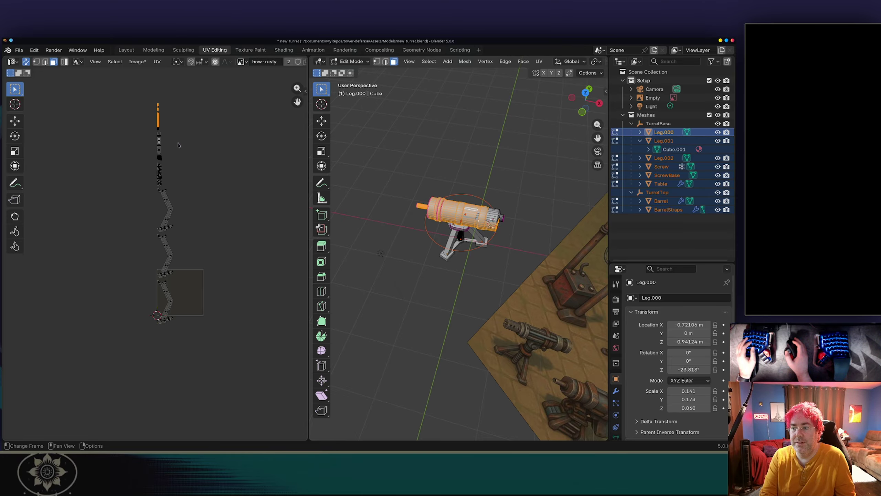
scroll(162, 111, up, 2)
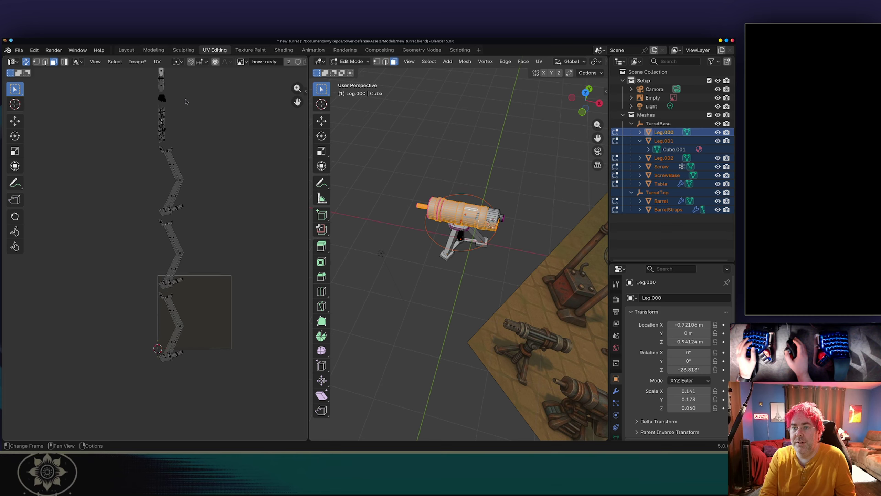
middle_drag(186, 101, 196, 217)
scroll(197, 215, up, 3)
middle_drag(213, 101, 215, 246)
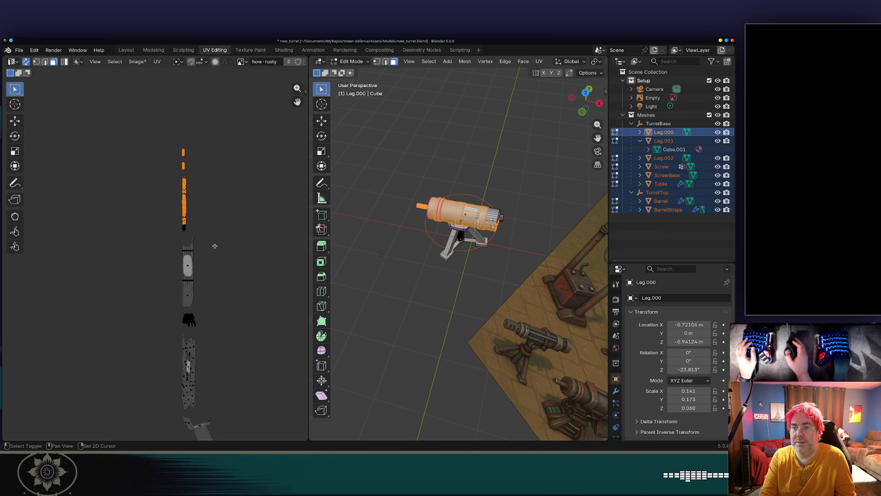
scroll(218, 257, up, 2)
click(227, 296)
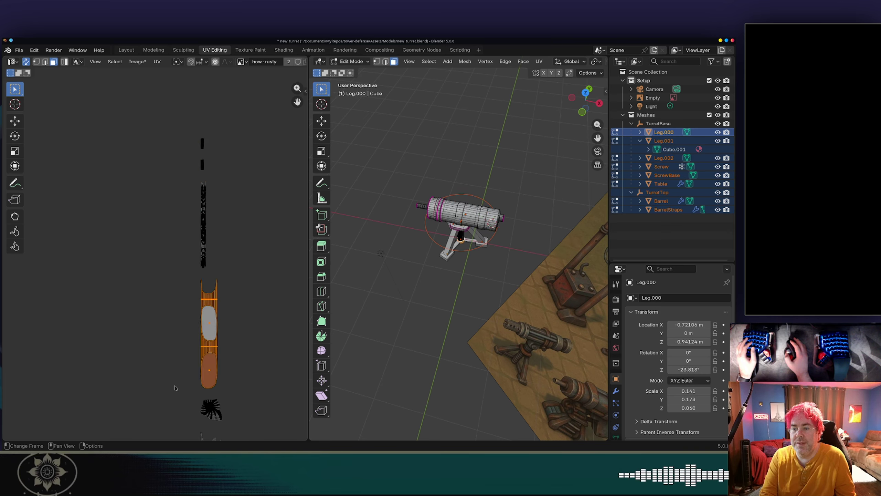
middle_drag(451, 242, 454, 220)
scroll(236, 253, down, 2)
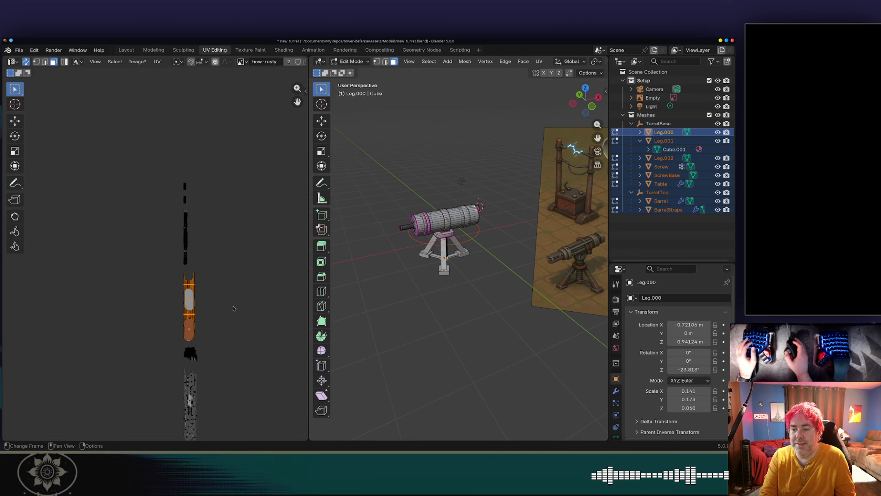
middle_drag(227, 290, 226, 212)
scroll(240, 250, down, 4)
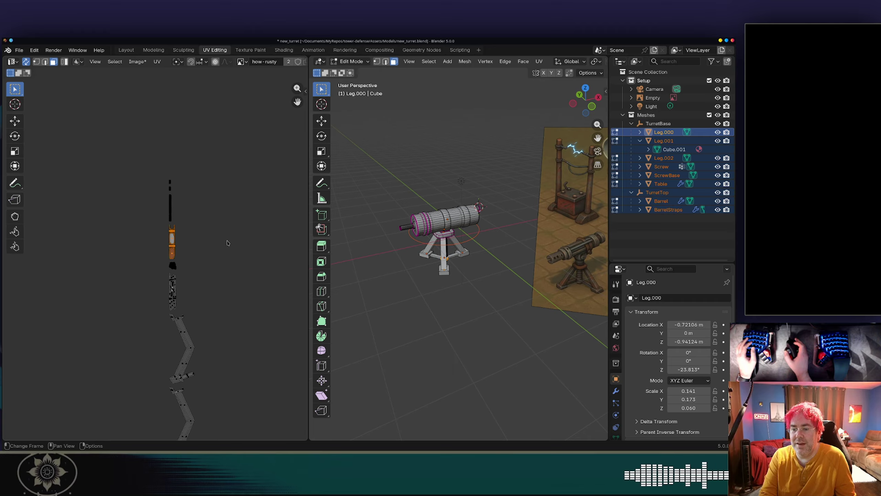
middle_drag(228, 264, 226, 217)
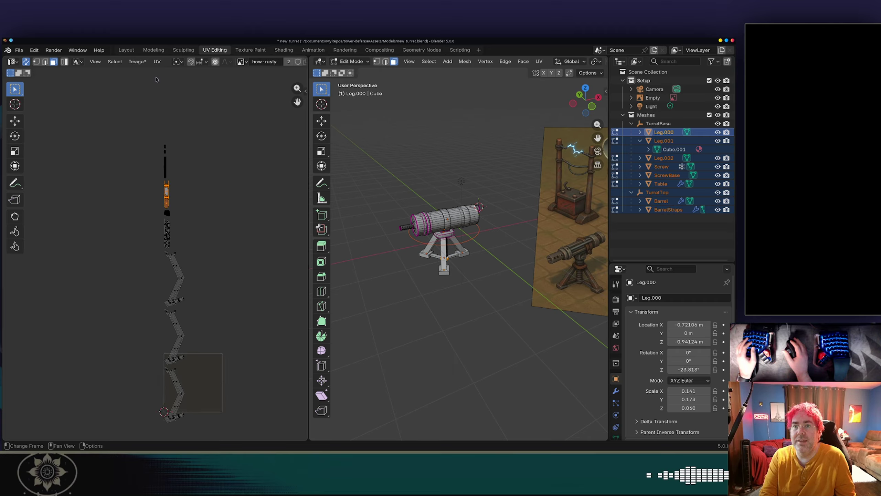
Step: Select all the turret's UVs and turn on Constrain to Image Bounds
key(a)
click(157, 62)
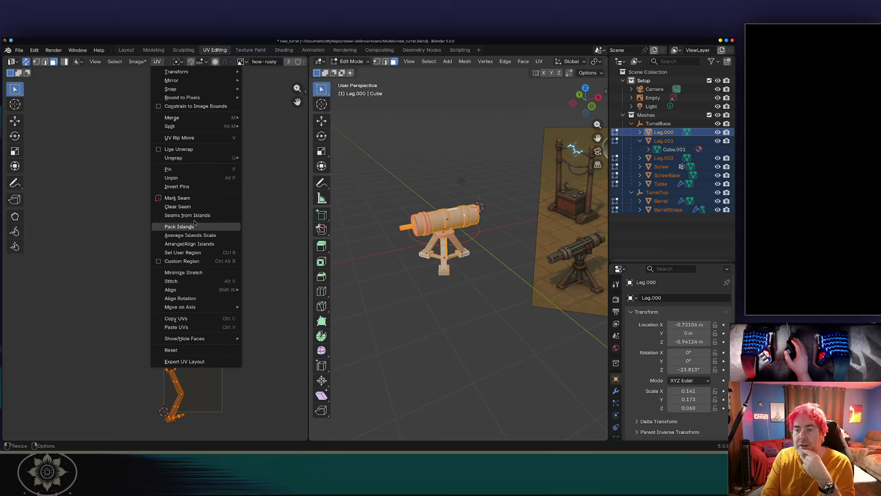
mouse_move(195, 158)
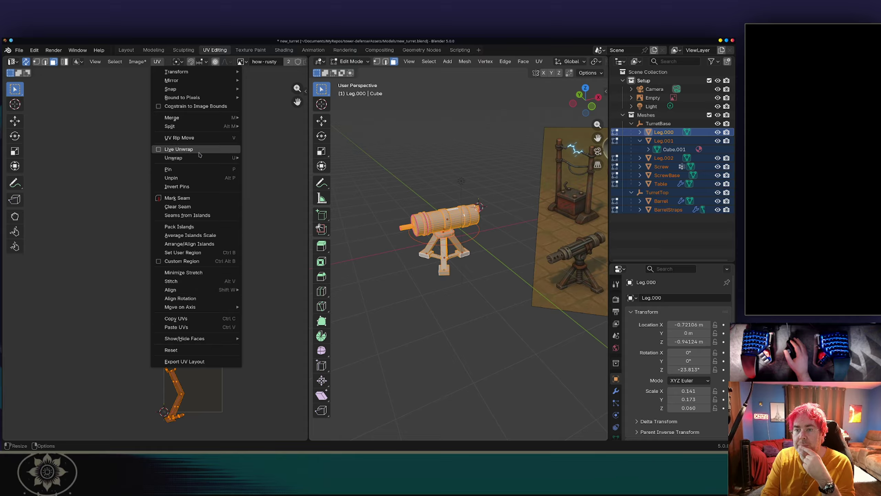
click(203, 110)
click(158, 65)
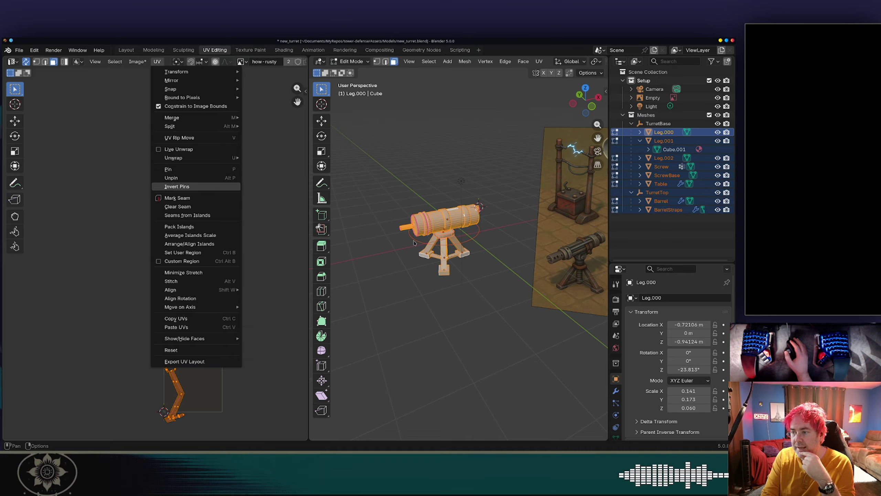
Step: Leave mesh editing and try hiding TurretBase parts, including Leg.000 and Leg.001, and the Meshes collection to isolate the barrel
mouse_move(414, 243)
middle_down()
mouse_move(396, 284)
mouse_move(407, 193)
mouse_move(423, 242)
middle_up()
scroll(397, 283, up, 4)
scroll(407, 193, up, 3)
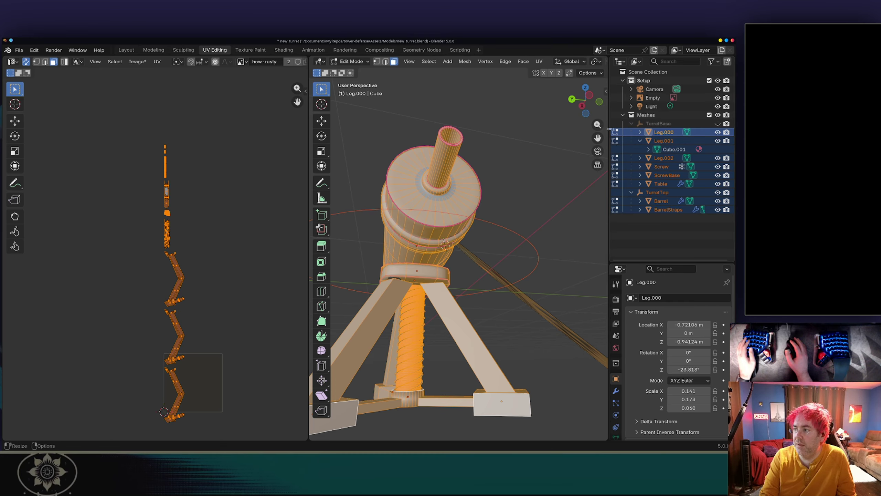
key(Tab)
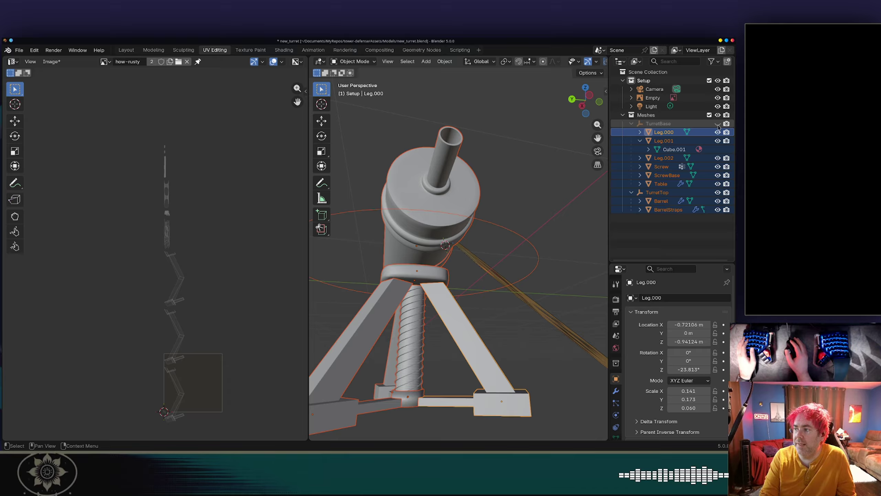
click(717, 124)
click(717, 133)
click(718, 141)
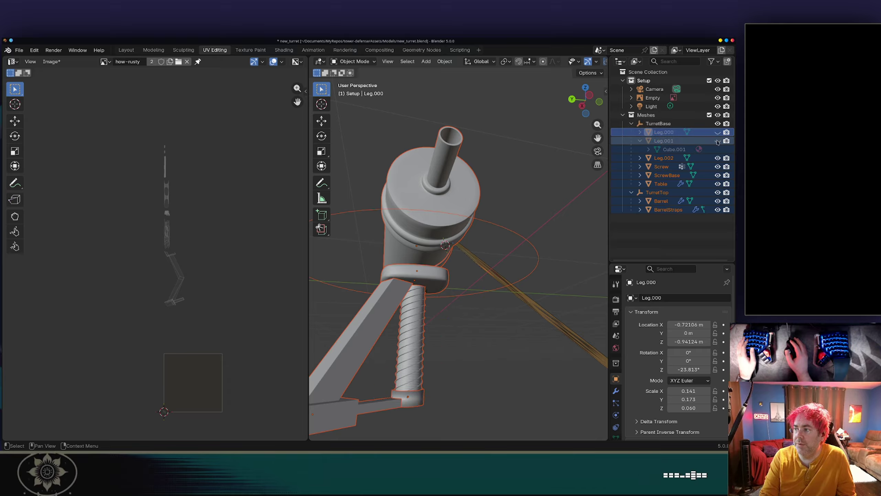
click(717, 132)
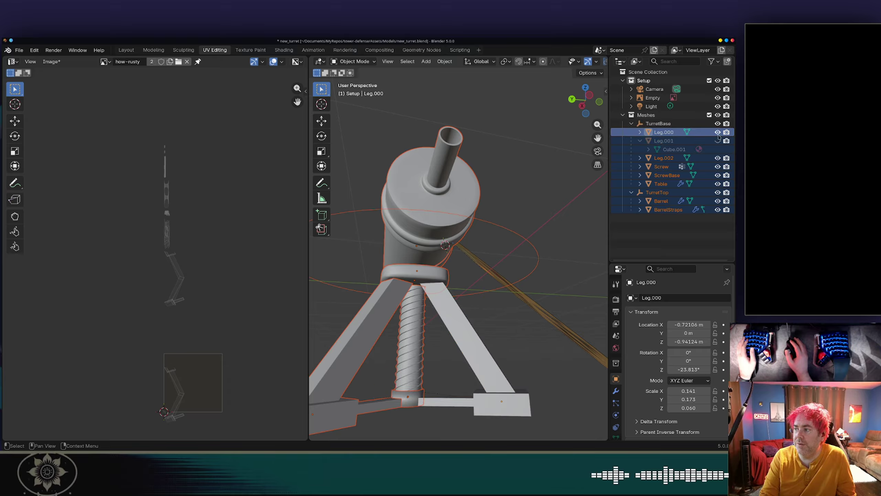
click(709, 115)
click(709, 115)
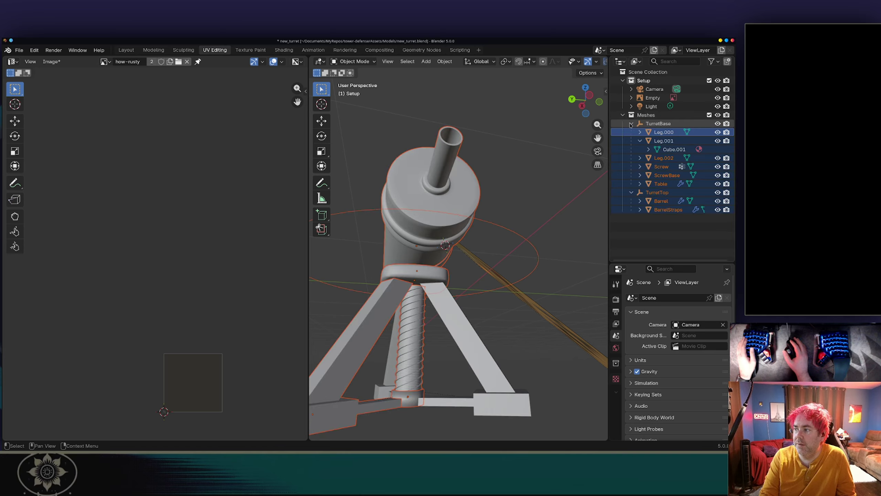
Step: Collapse the TurretBase hierarchy, select only the Barrel object and open its mesh for editing
click(631, 124)
click(716, 124)
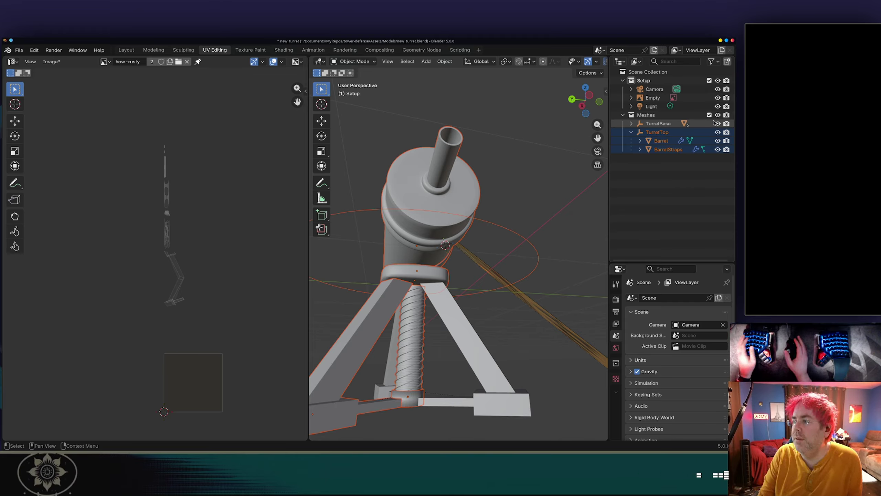
click(661, 141)
right_click(663, 141)
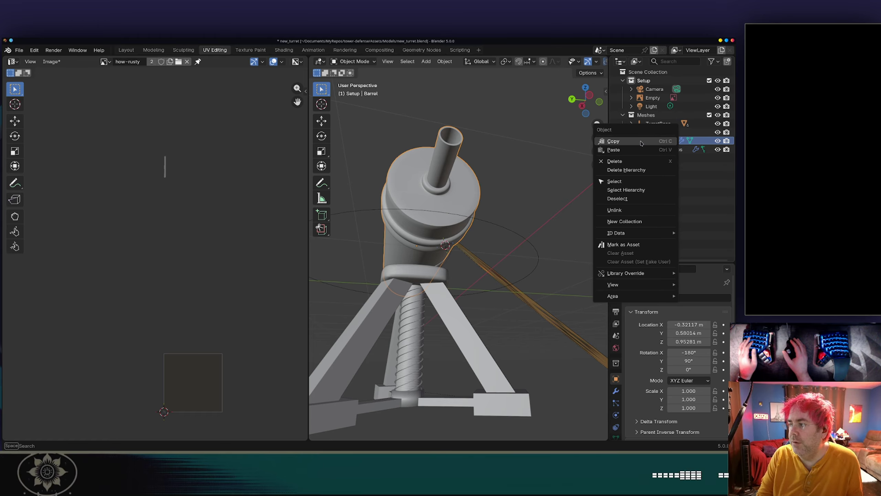
mouse_move(621, 285)
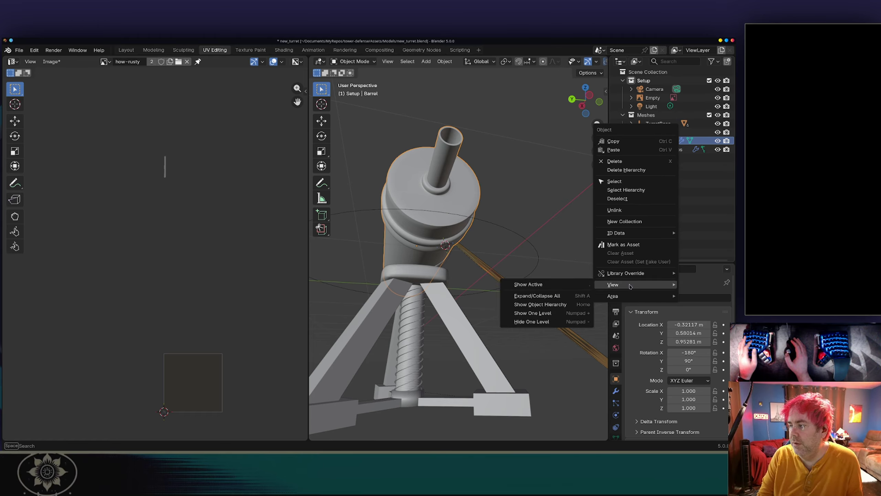
click(569, 287)
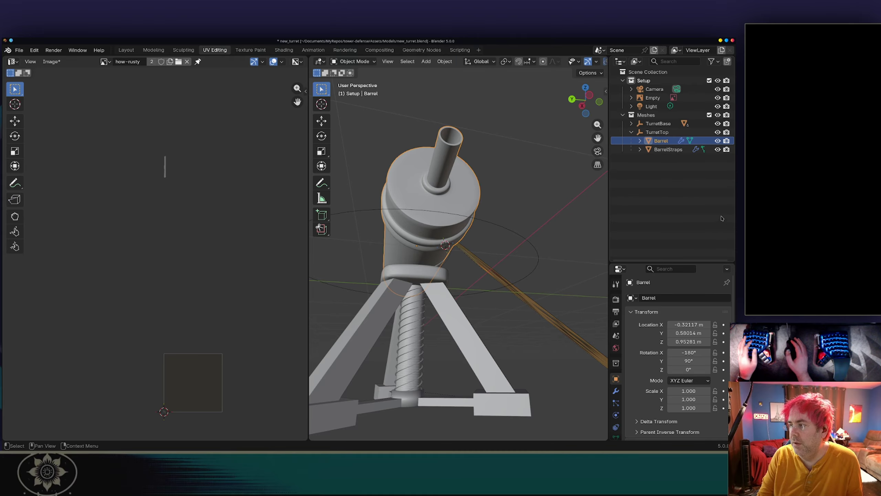
key(Tab)
scroll(417, 236, up, 4)
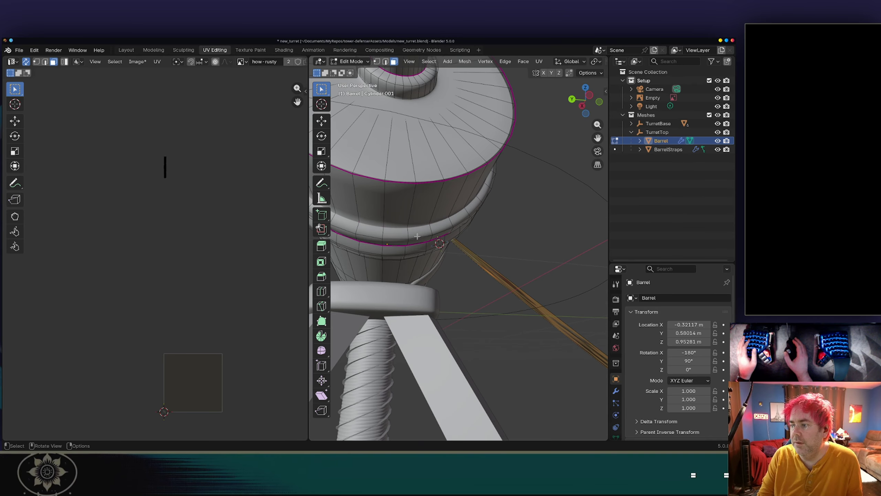
Step: Mark a seam along one lengthwise edge loop running down the barrel, across its front cap and along the muzzle tube
alt+click(384, 203)
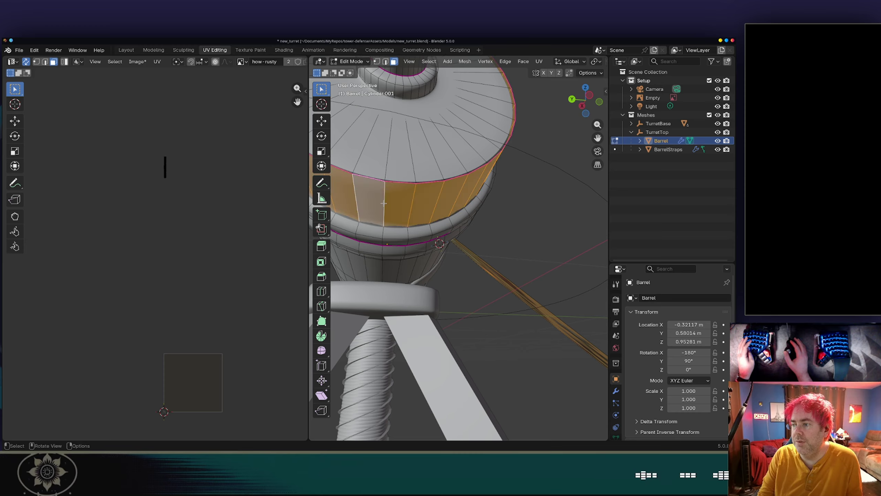
key(2)
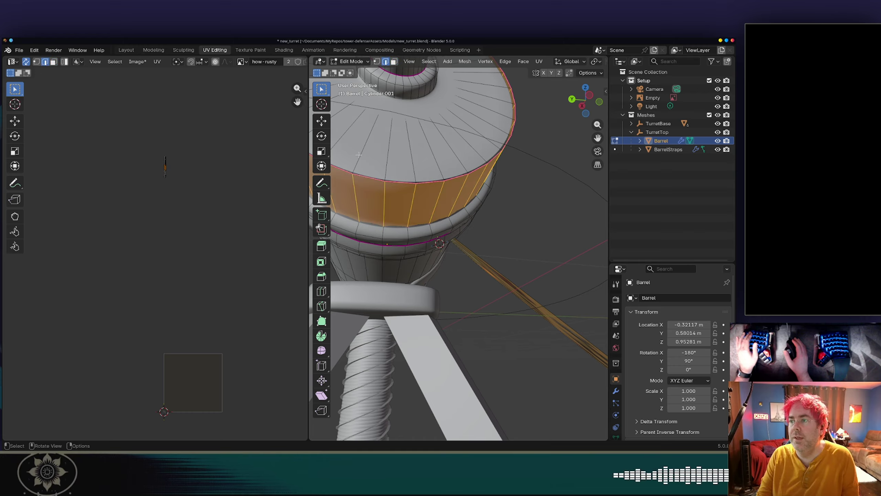
alt+click(385, 202)
alt+click(383, 201)
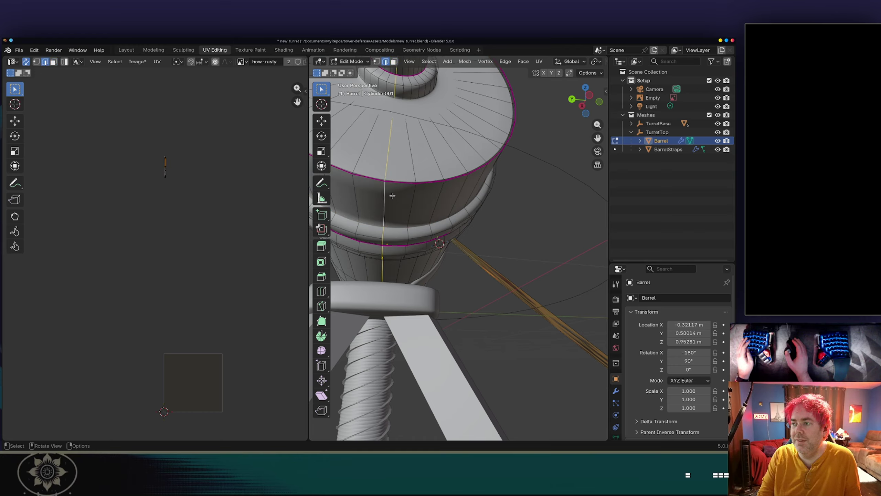
middle_drag(390, 197, 370, 199)
scroll(406, 175, down, 3)
key(ctrl+e)
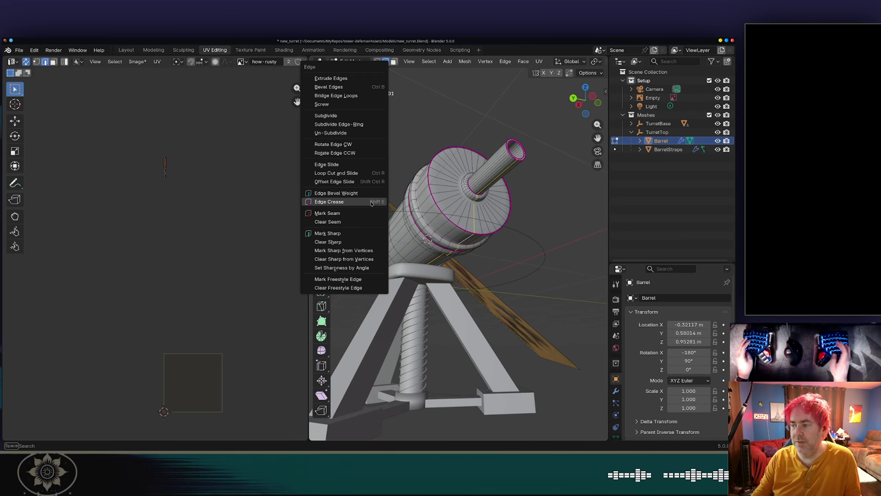
click(341, 212)
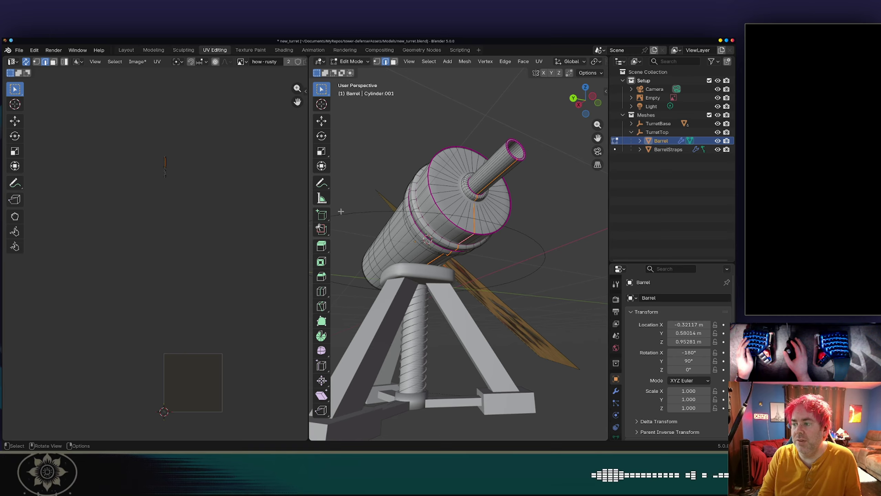
middle_drag(384, 230, 363, 290)
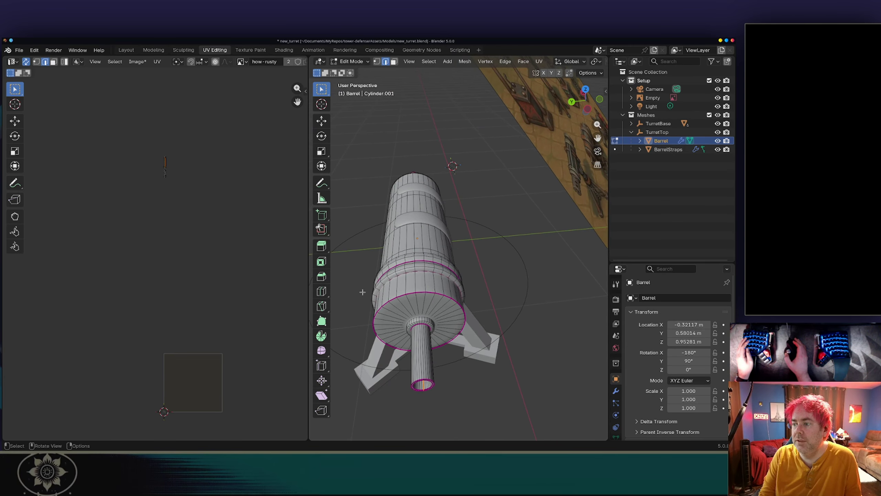
Step: Return to Object Mode and select all the turret's meshes, leaving out the TurretBase and TurretTop empties
key(Tab)
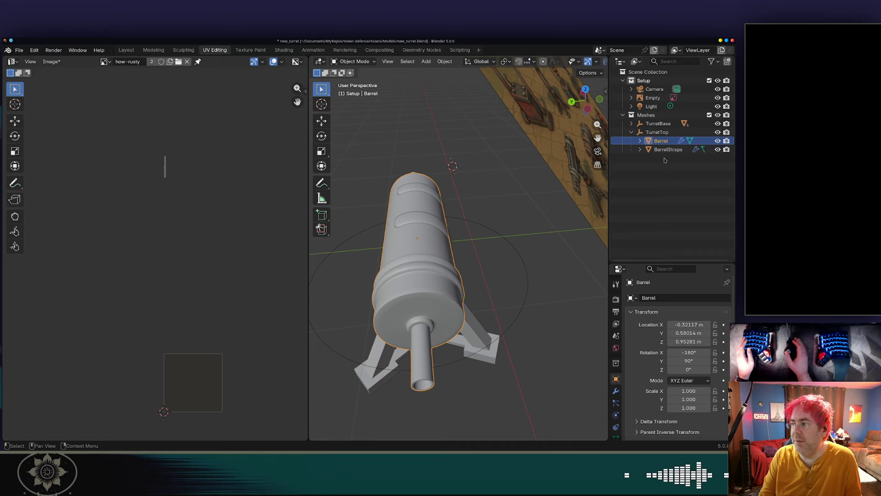
click(631, 124)
click(641, 123)
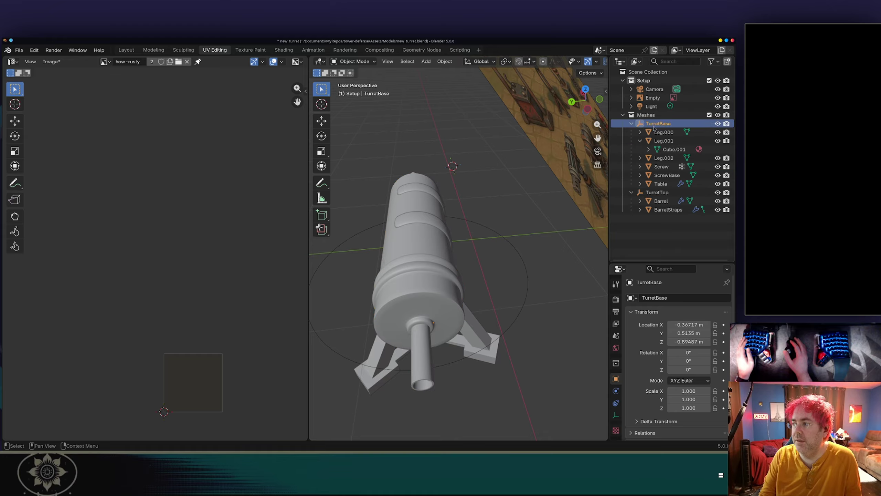
shift+click(659, 211)
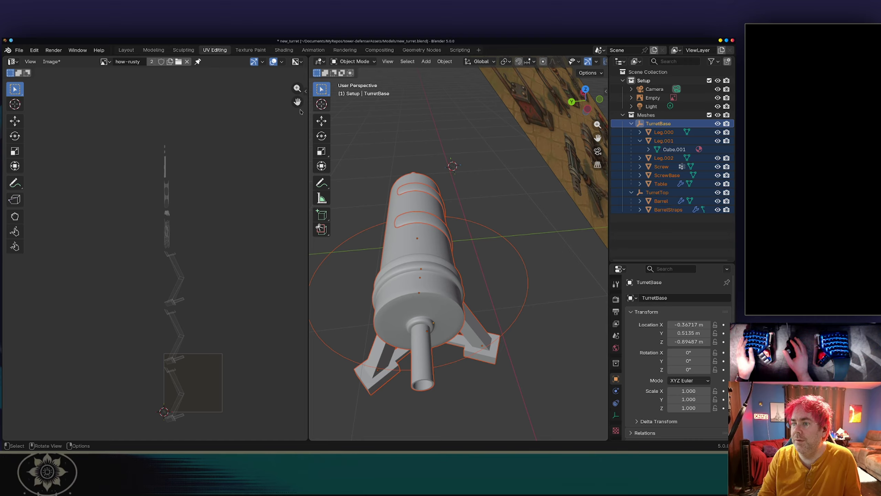
click(411, 249)
drag(630, 218, 670, 128)
ctrl+click(663, 132)
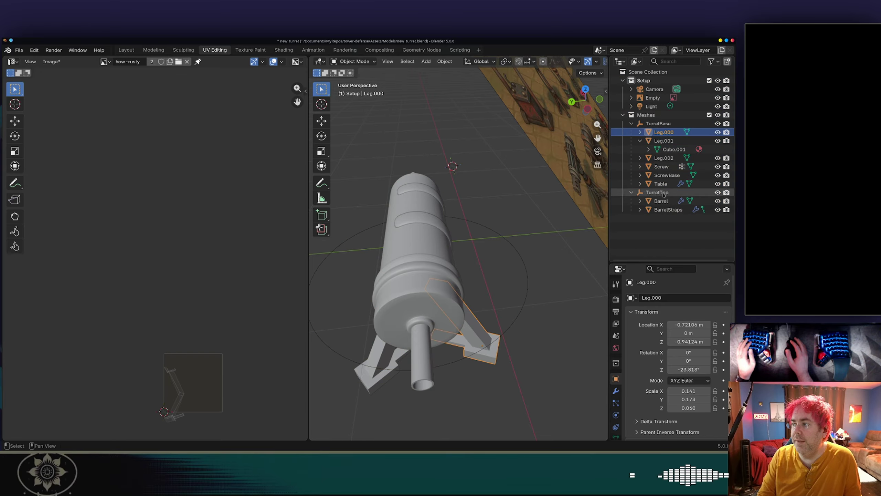
ctrl+click(657, 192)
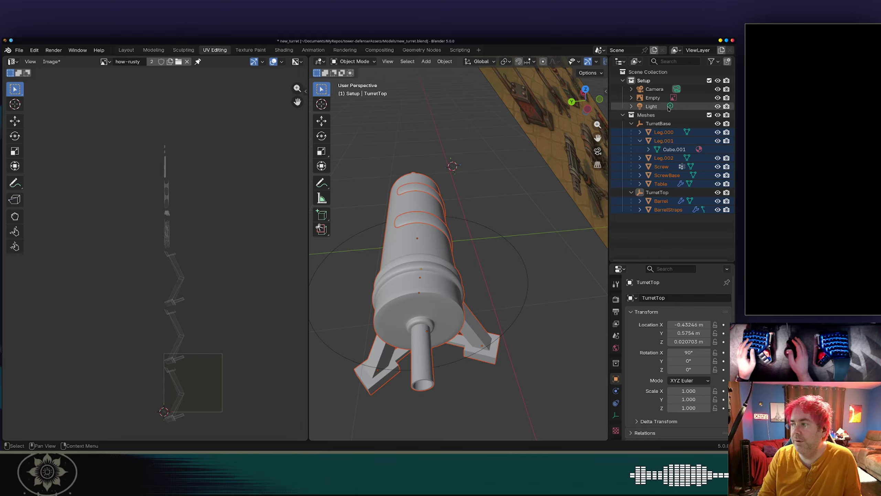
Step: Open only the Barrel for editing and try switching its mode and the active object between Barrel and BarrelStraps
click(659, 202)
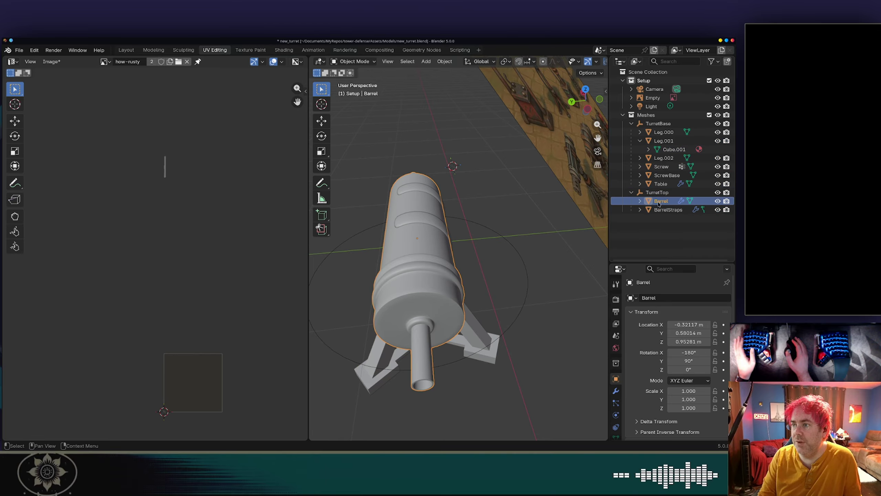
key(Tab)
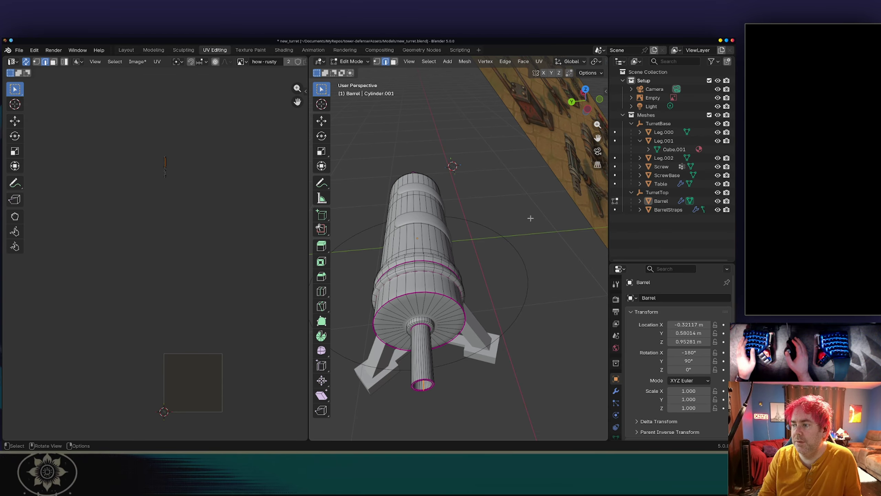
key(Tab)
key(Tab)
key(Tab)
key(Tab)
key(Tab)
key(Tab)
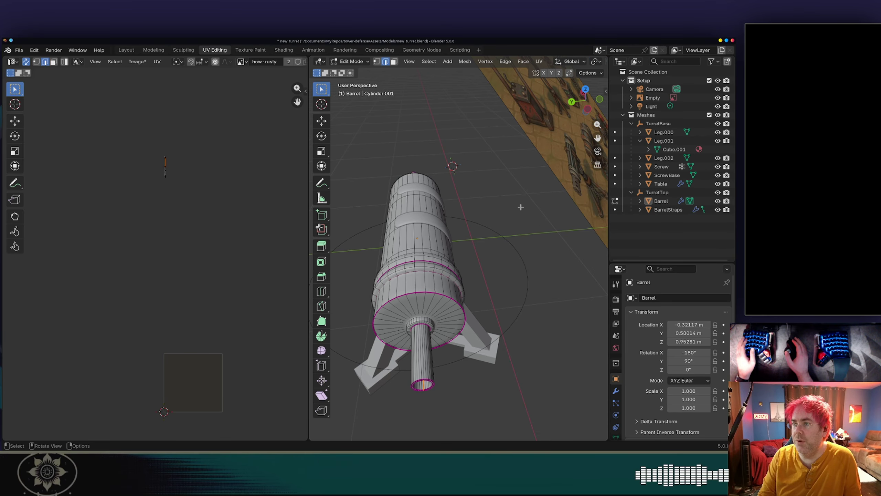
key(Tab)
key(Tab)
key(Tab)
key(Tab)
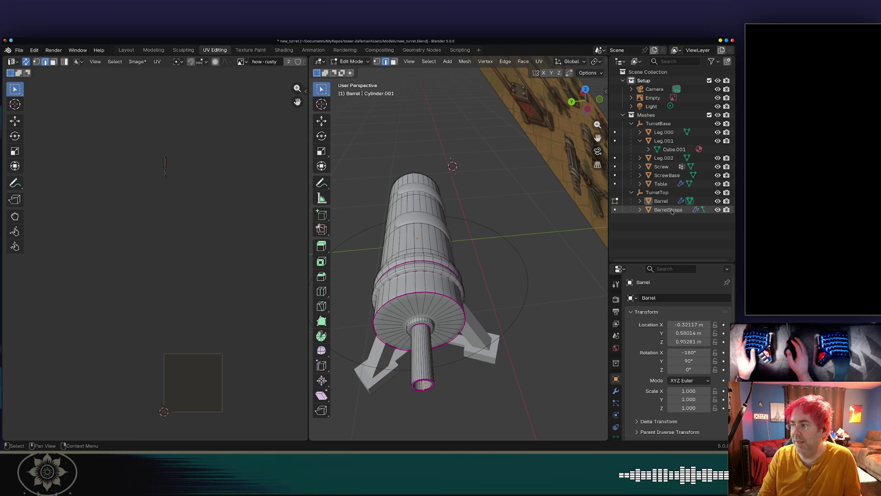
click(664, 209)
click(661, 202)
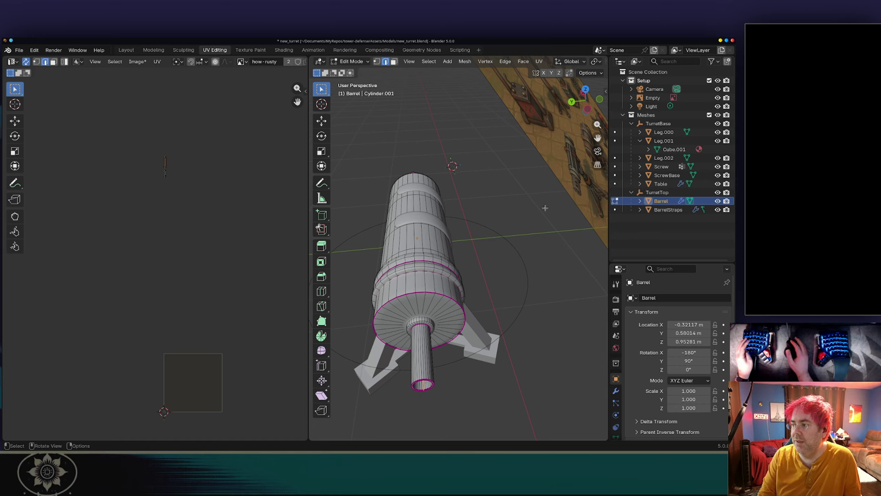
Step: Select the whole barrel mesh, and try opening every object in the scene for editing together
key(a)
key(Tab)
key(a)
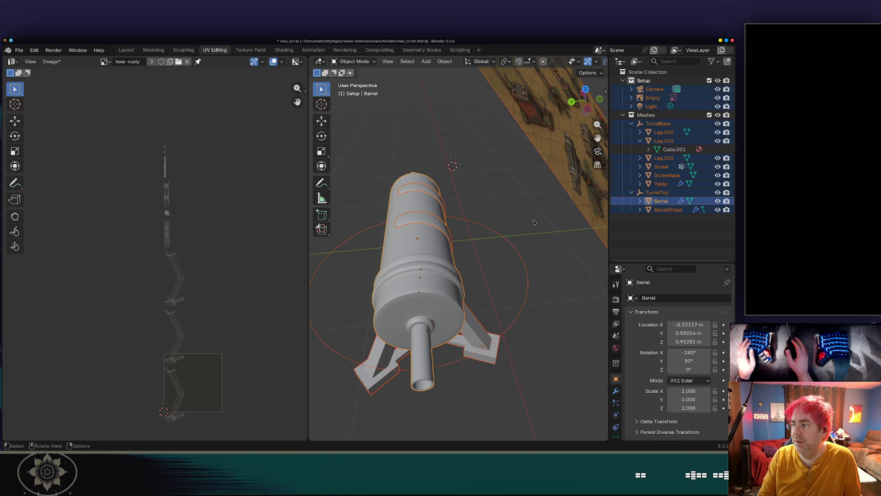
key(Tab)
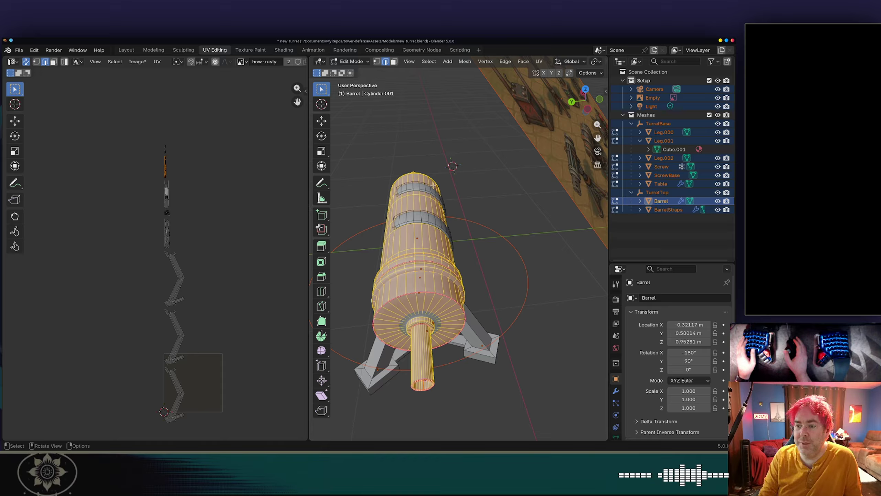
key(Tab)
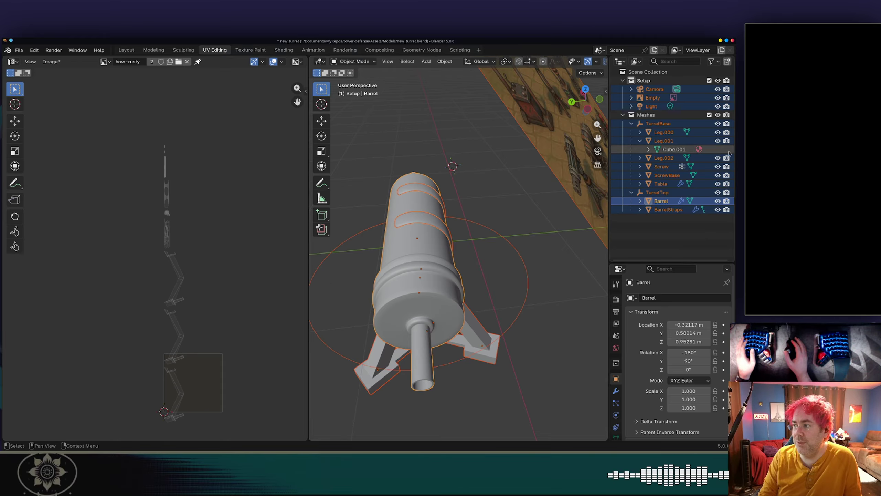
Step: Select the three legs, Screw, ScrewBase, Table, Barrel and BarrelStraps together and open their meshes for editing
click(663, 133)
ctrl+click(664, 140)
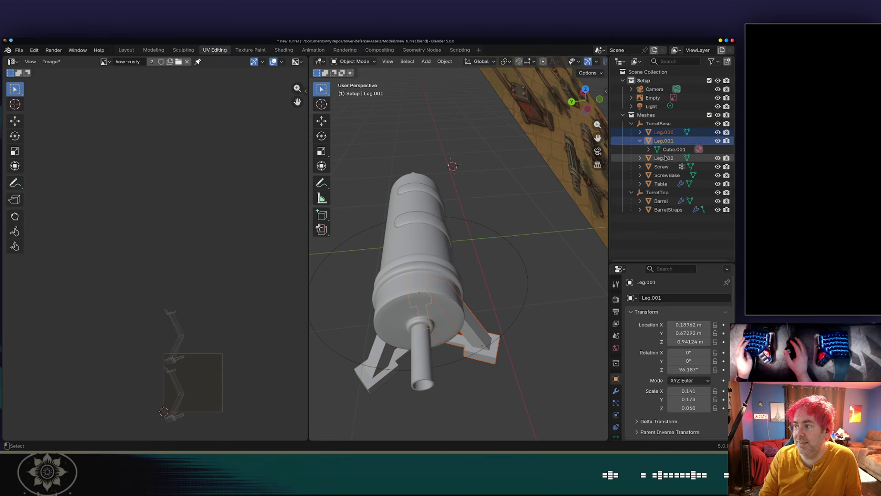
ctrl+click(663, 158)
ctrl+click(661, 167)
ctrl+click(661, 175)
ctrl+click(659, 184)
ctrl+click(654, 201)
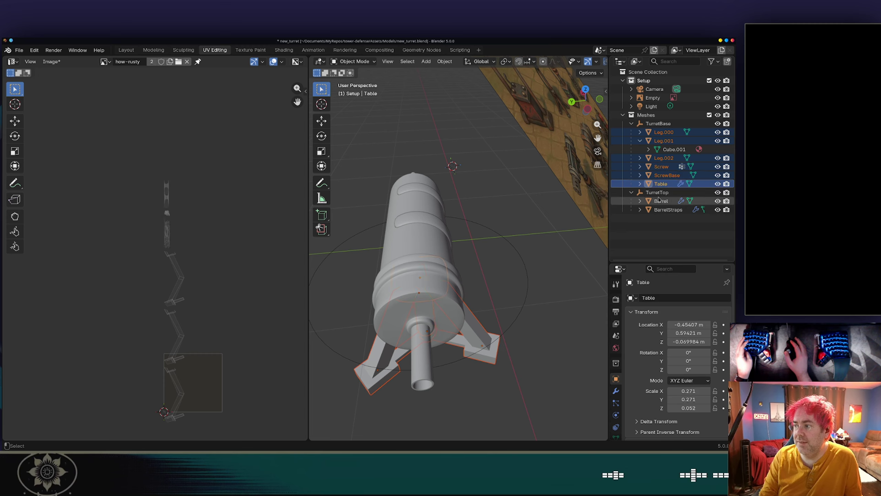
ctrl+click(638, 209)
key(Tab)
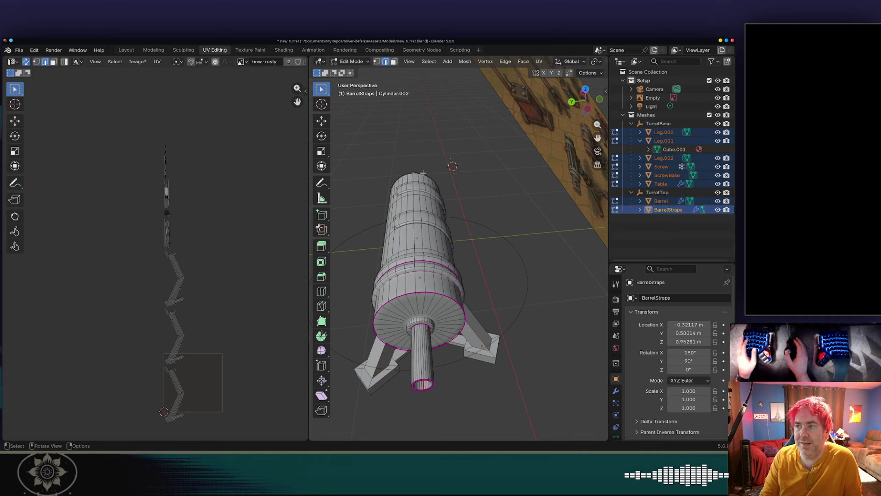
Step: Select the geometry of all the open turret meshes and unwrap it together with the Angle Based method
key(a)
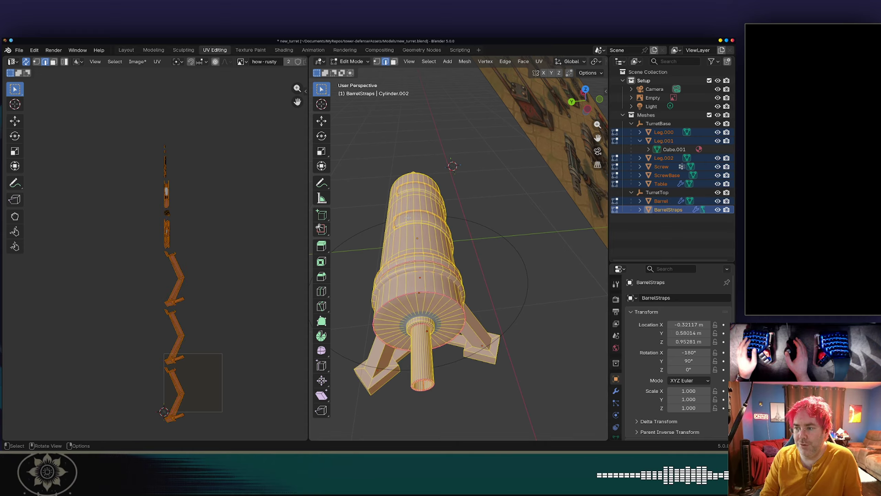
shift+middle_drag(218, 282, 219, 250)
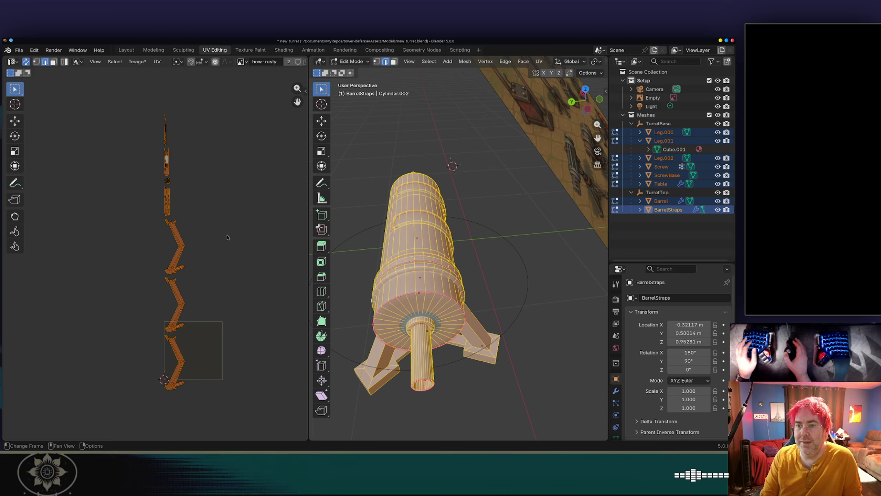
click(157, 62)
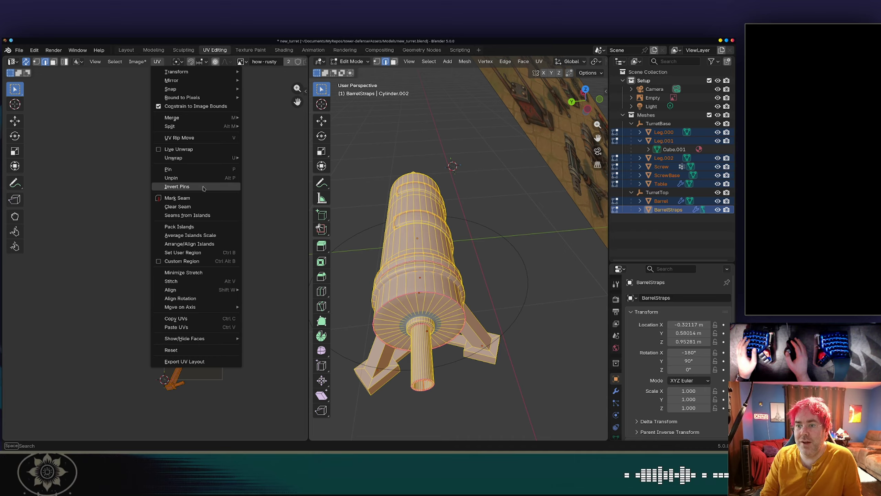
mouse_move(202, 162)
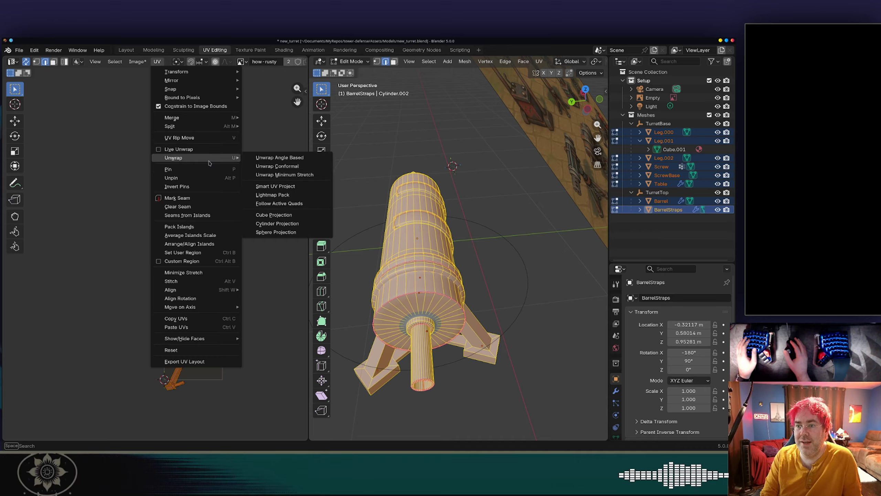
click(279, 158)
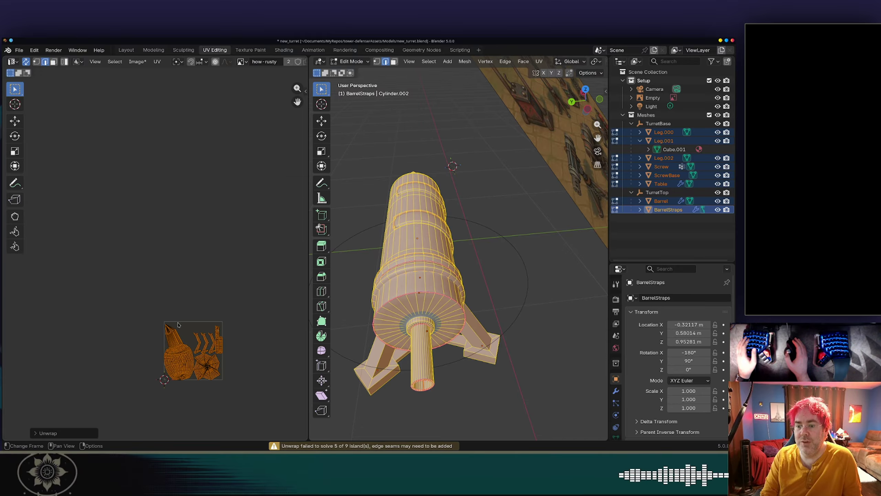
Step: Examine the new UV layout, picking single faces in the leg islands and other islands to match them to the turret's parts
scroll(199, 380, up, 6)
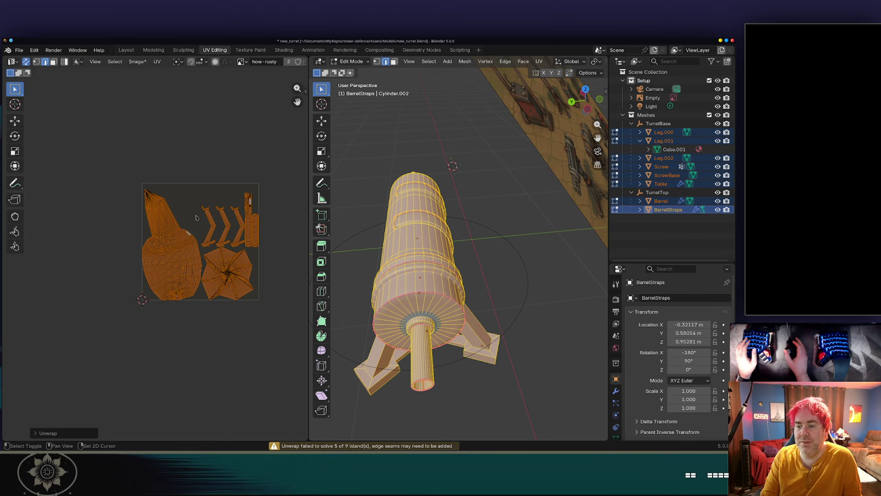
middle_drag(237, 201, 135, 210)
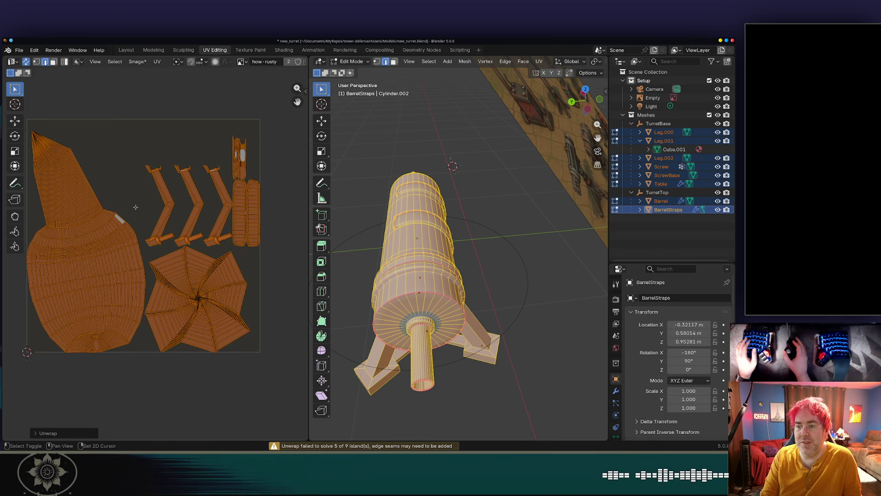
click(164, 195)
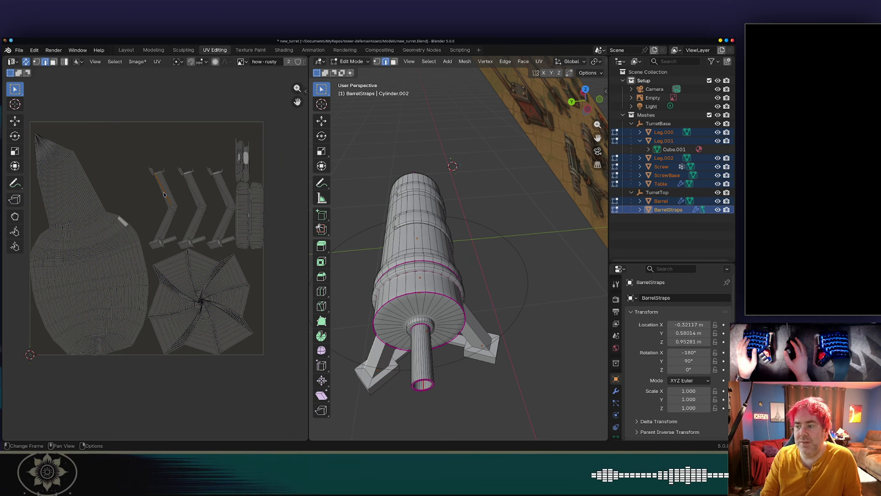
middle_drag(503, 226, 551, 241)
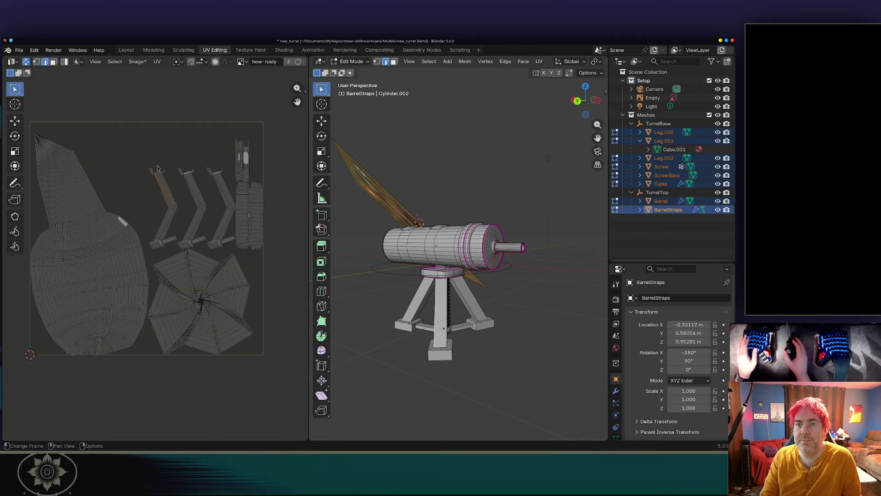
key(3)
click(194, 185)
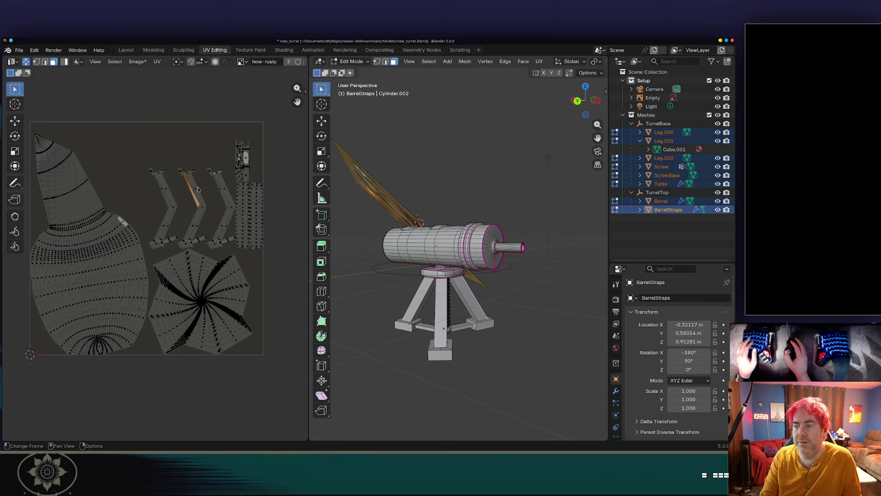
click(225, 194)
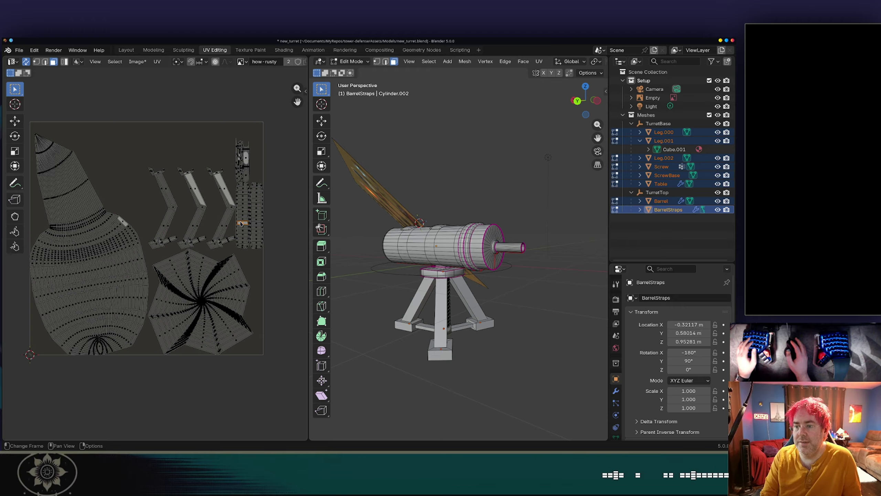
middle_drag(377, 211, 442, 251)
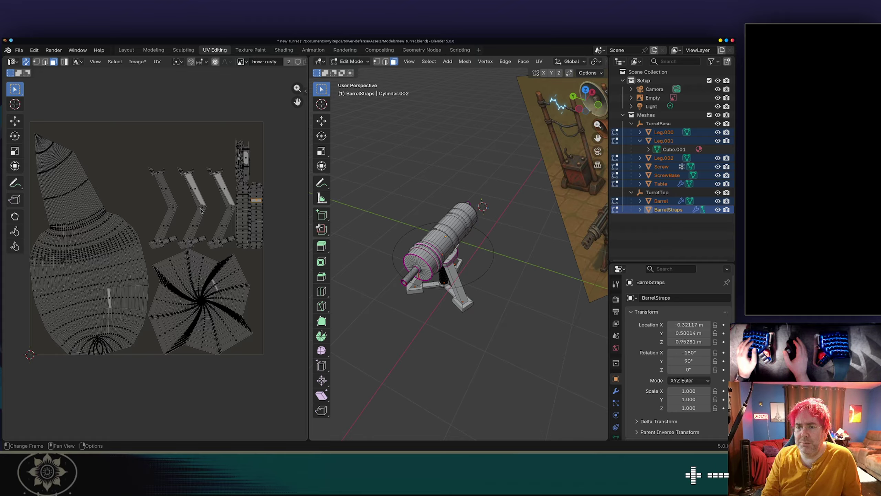
Step: Return to Object Mode and save the turret file
key(Tab)
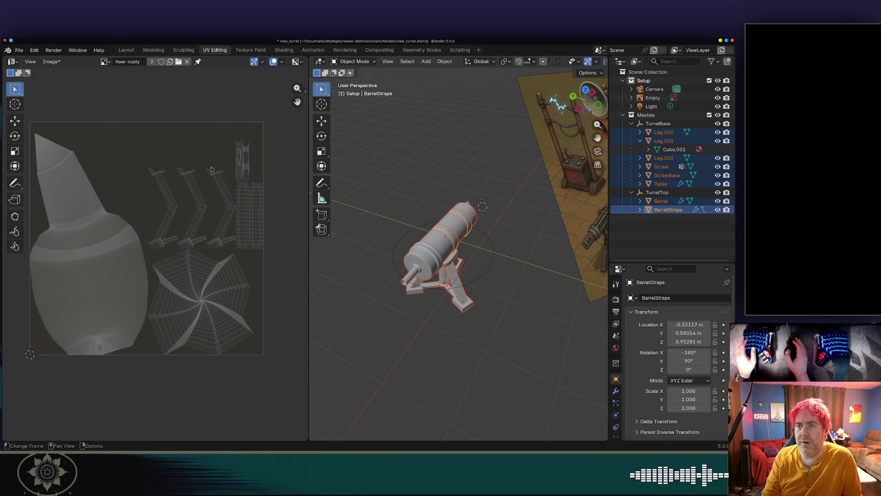
key(ctrl+s)
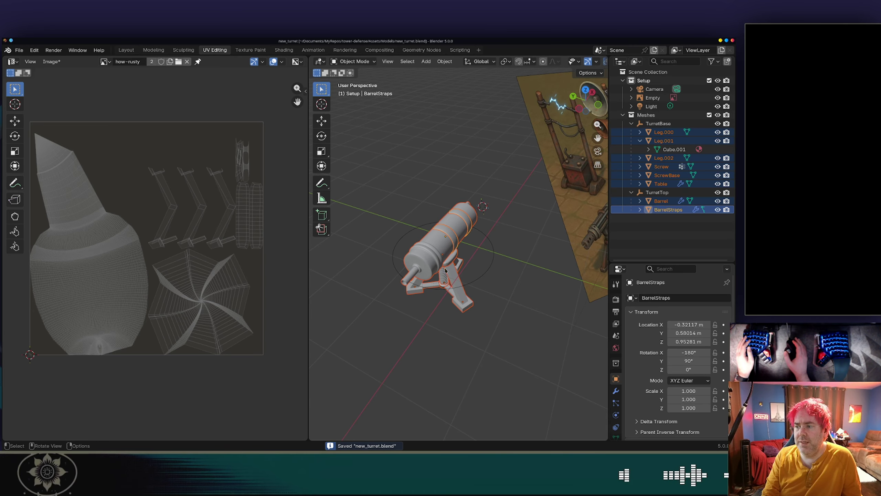
scroll(445, 271, up, 3)
middle_drag(445, 270, 422, 226)
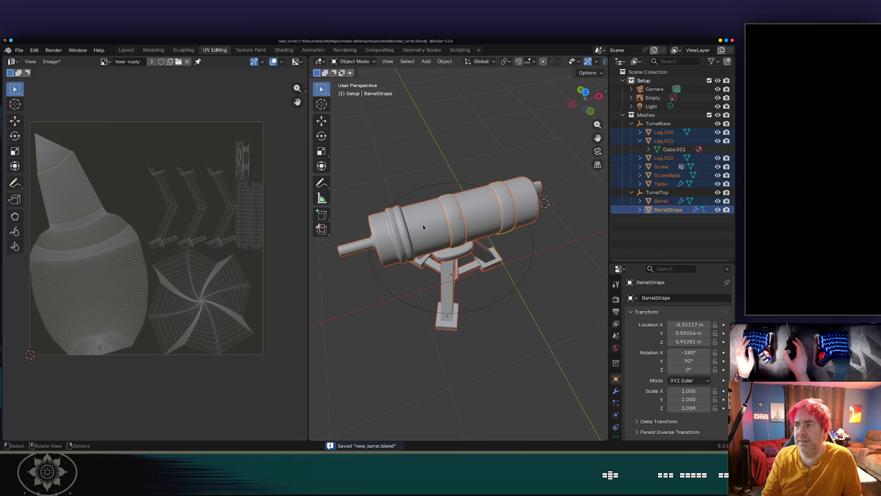
Step: Open the Texture Paint workspace, take BarrelStraps out of Vertex Paint and put Barrel into Texture Paint mode as the active object
click(251, 49)
scroll(484, 206, up, 3)
middle_drag(479, 202, 484, 206)
scroll(484, 207, down, 5)
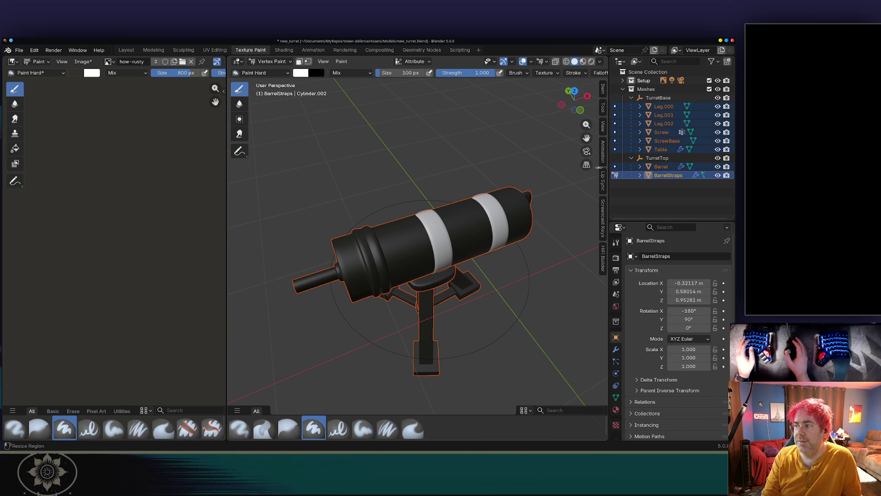
click(660, 166)
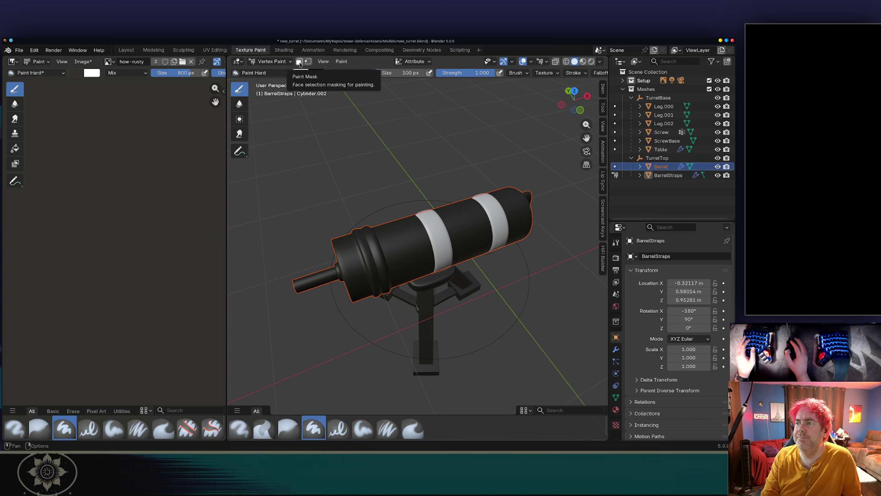
click(661, 149)
click(656, 167)
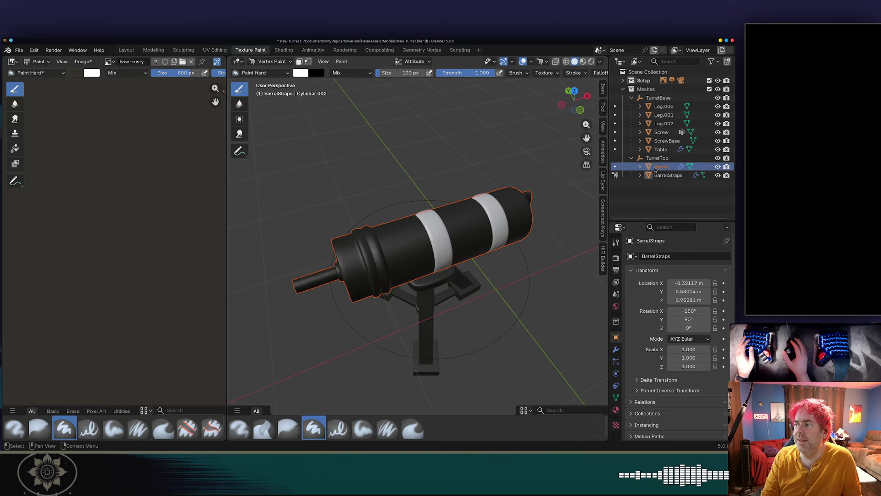
click(615, 174)
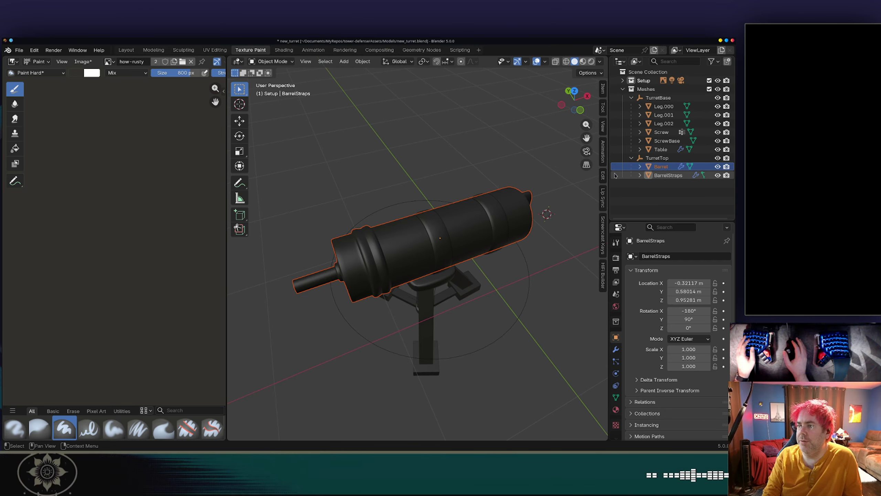
click(615, 166)
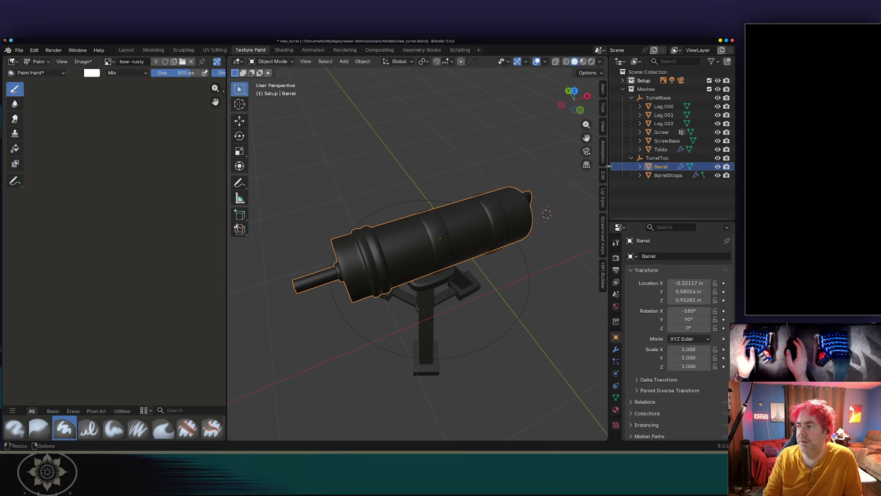
click(274, 61)
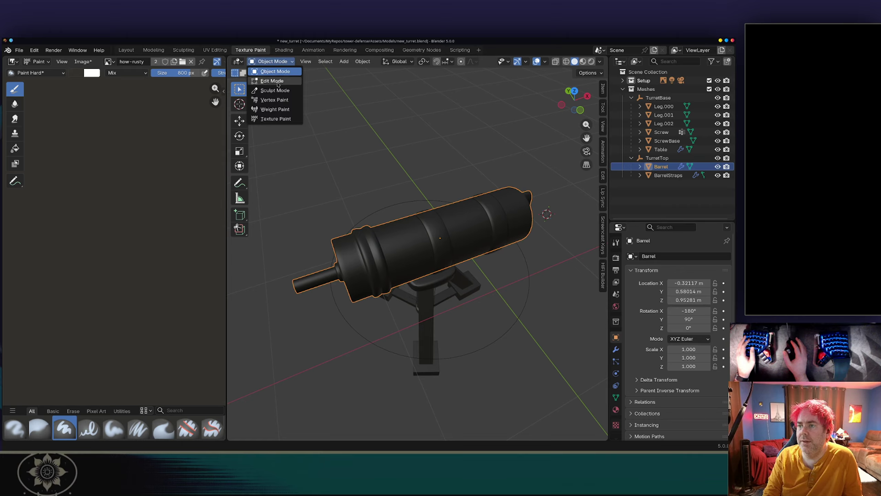
click(274, 119)
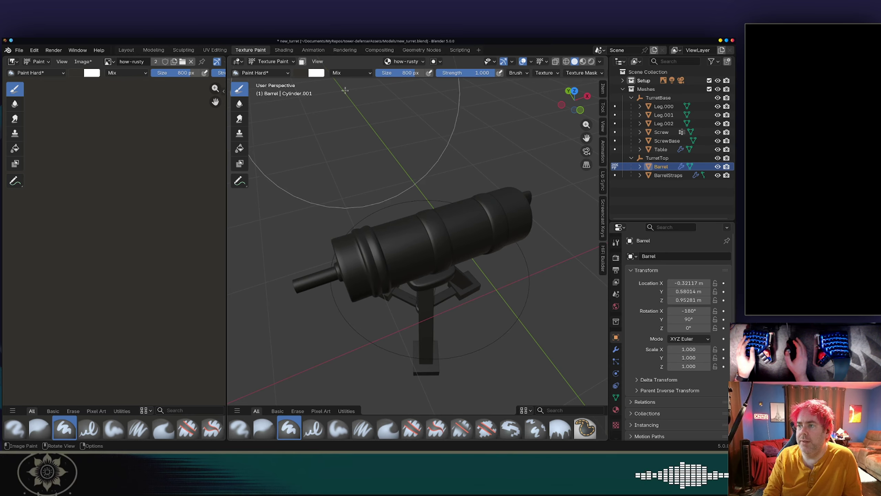
Step: Set the paint brush size to 226 px and its colour to a very dark navy blue
drag(395, 73, 385, 79)
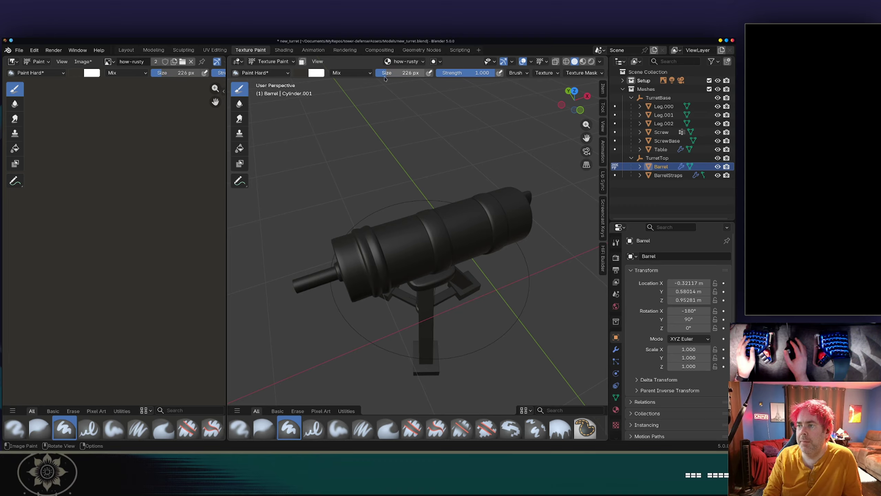
click(316, 72)
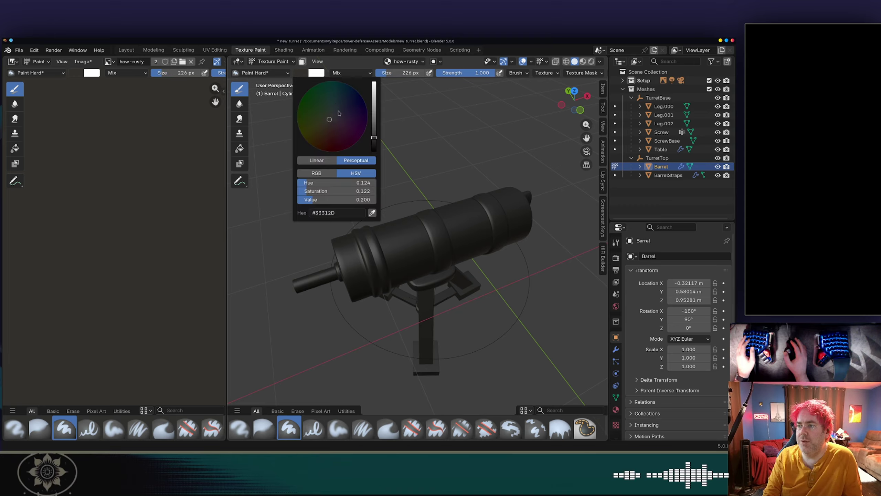
mouse_move(348, 112)
mouse_down()
mouse_move(356, 111)
mouse_move(348, 114)
mouse_up()
key(Escape)
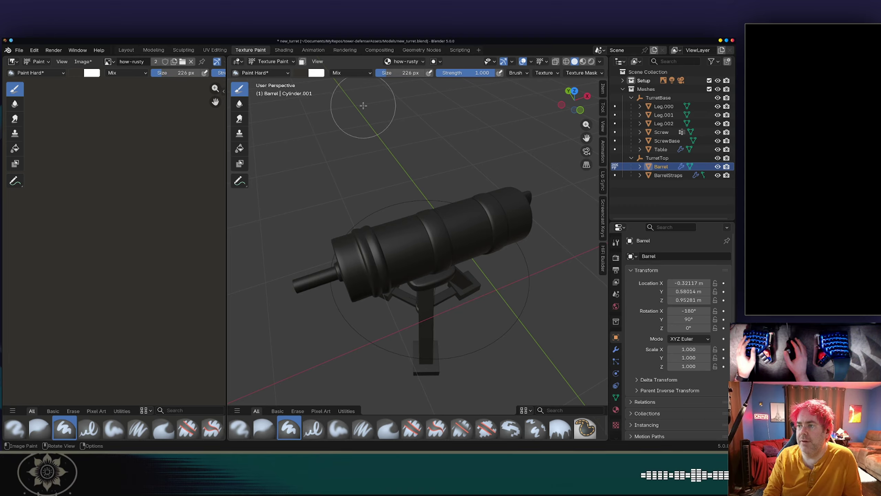
click(303, 75)
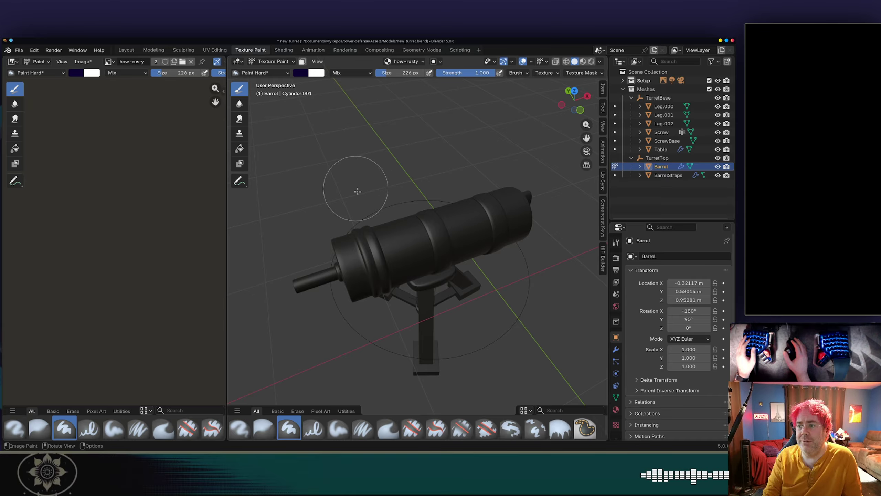
Step: Paint dark blue strokes along the barrel's side, across the middle section and over the rings near the nozzle
scroll(381, 208, up, 4)
mouse_move(422, 237)
mouse_down()
mouse_move(378, 250)
mouse_move(385, 258)
mouse_move(361, 270)
mouse_move(422, 211)
mouse_up()
middle_drag(429, 226, 405, 203)
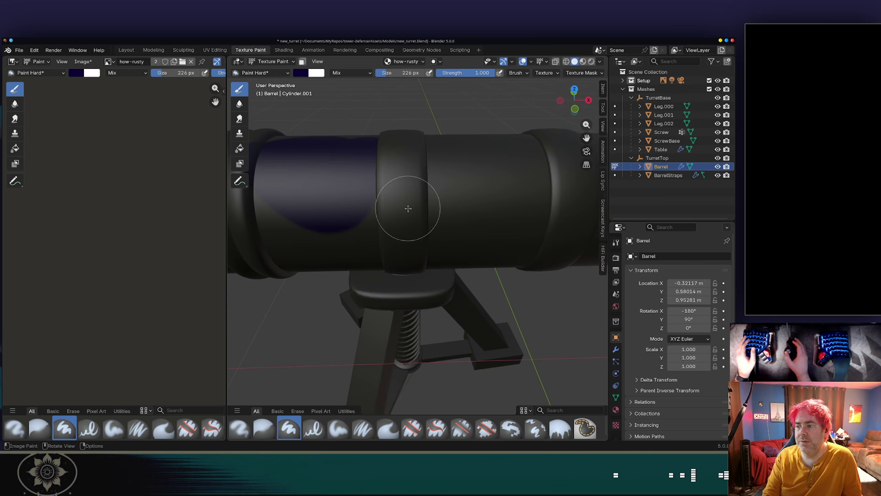
mouse_move(413, 179)
mouse_down()
mouse_move(389, 203)
mouse_move(443, 203)
mouse_up()
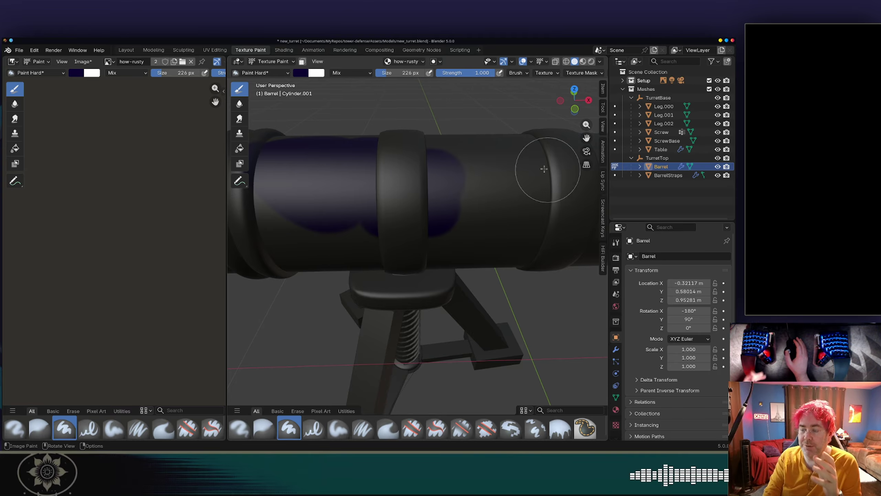
middle_drag(419, 173, 447, 156)
scroll(422, 173, down, 1)
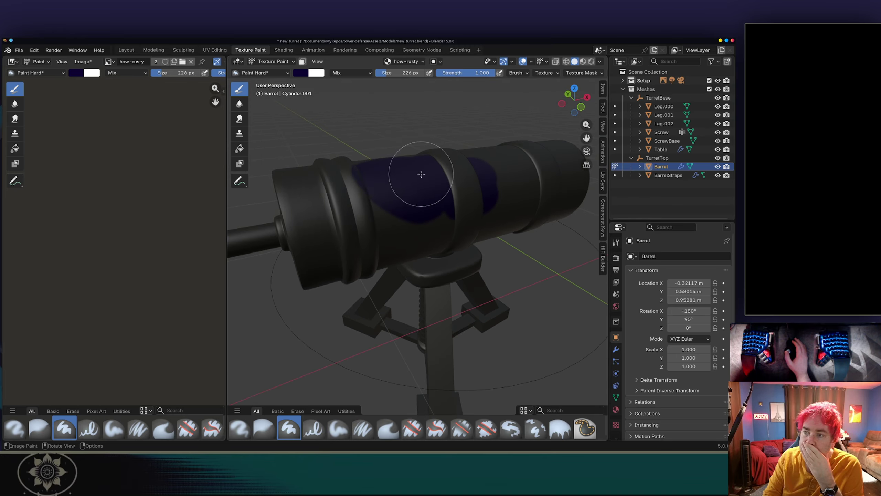
mouse_move(356, 195)
mouse_down()
mouse_move(325, 201)
mouse_move(344, 220)
mouse_move(419, 205)
mouse_up()
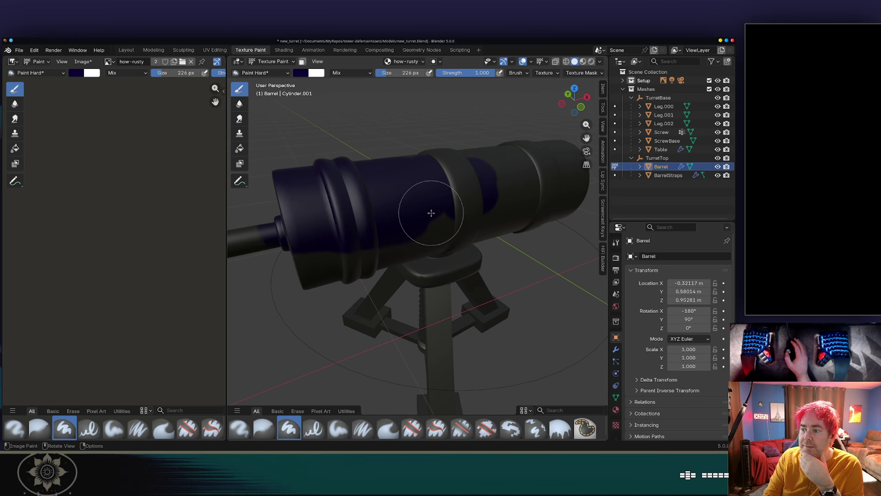
Step: Paint the barrel's front face, nozzle tube and the top of its front rings dark blue
middle_drag(420, 205, 457, 185)
mouse_move(457, 185)
mouse_down()
mouse_move(373, 184)
mouse_move(351, 130)
mouse_up()
middle_drag(351, 131, 399, 187)
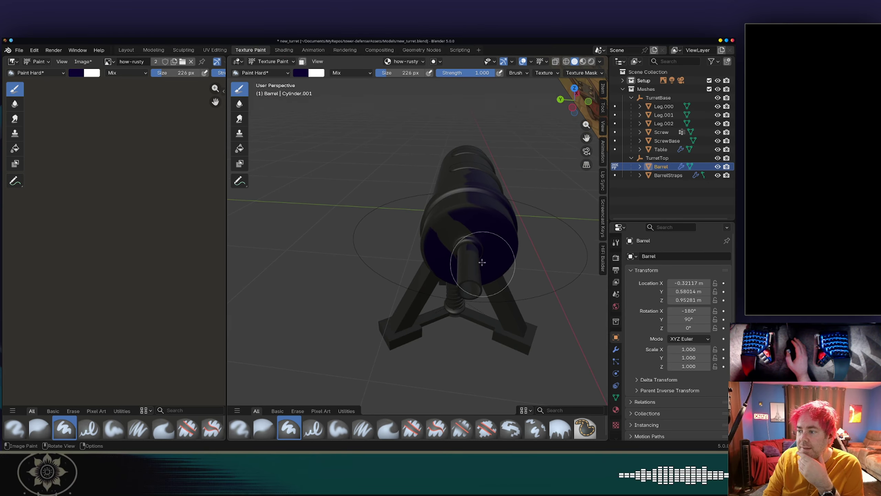
scroll(482, 243, up, 8)
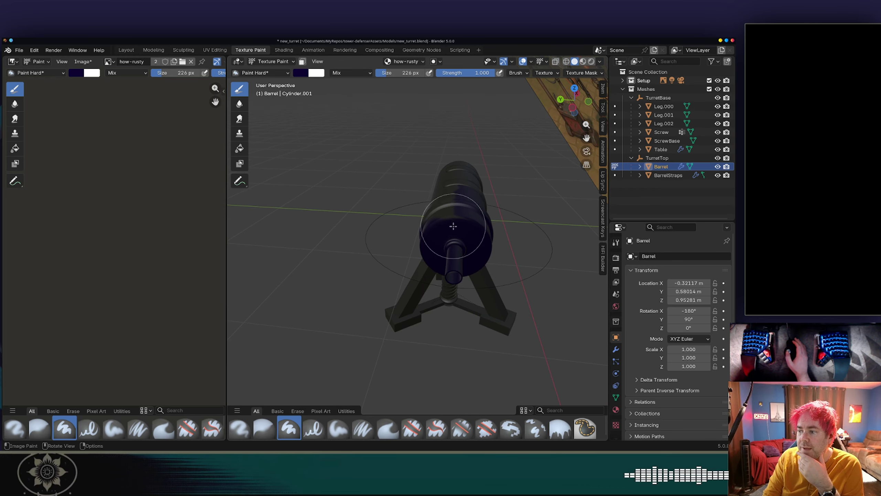
scroll(482, 243, down, 5)
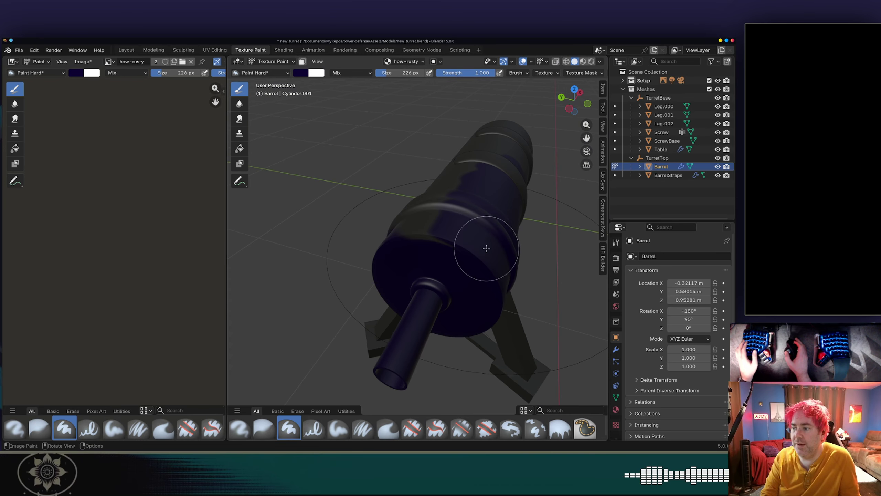
scroll(482, 247, up, 3)
mouse_move(471, 252)
middle_down()
mouse_move(520, 256)
mouse_move(513, 264)
mouse_move(487, 259)
middle_up()
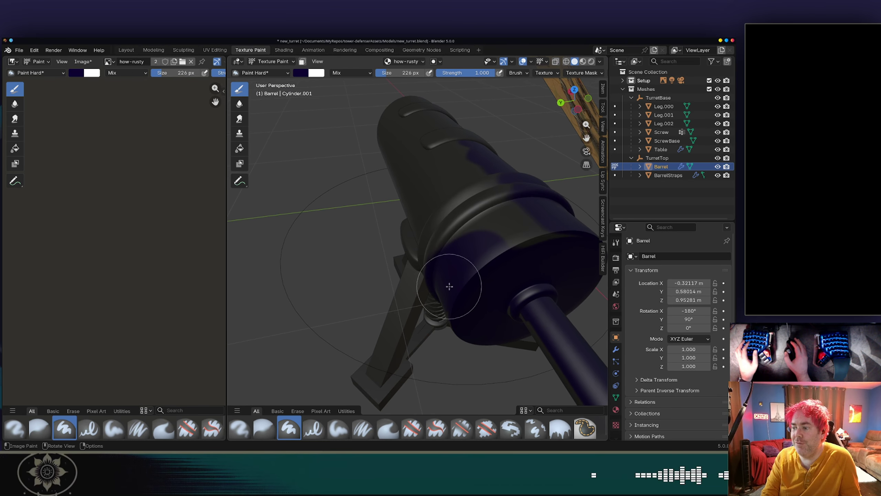
mouse_move(470, 231)
mouse_down()
mouse_move(527, 251)
mouse_move(561, 246)
mouse_up()
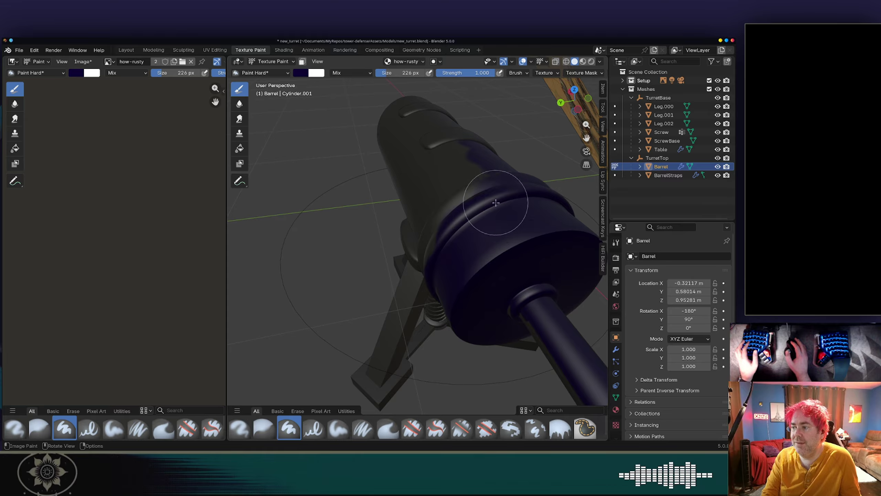
Step: Continue the dark blue paint around the other side of the barrel, behind the front rings
middle_drag(451, 194, 492, 173)
mouse_move(491, 170)
mouse_down()
mouse_move(508, 152)
mouse_move(517, 217)
mouse_up()
middle_drag(543, 222, 485, 180)
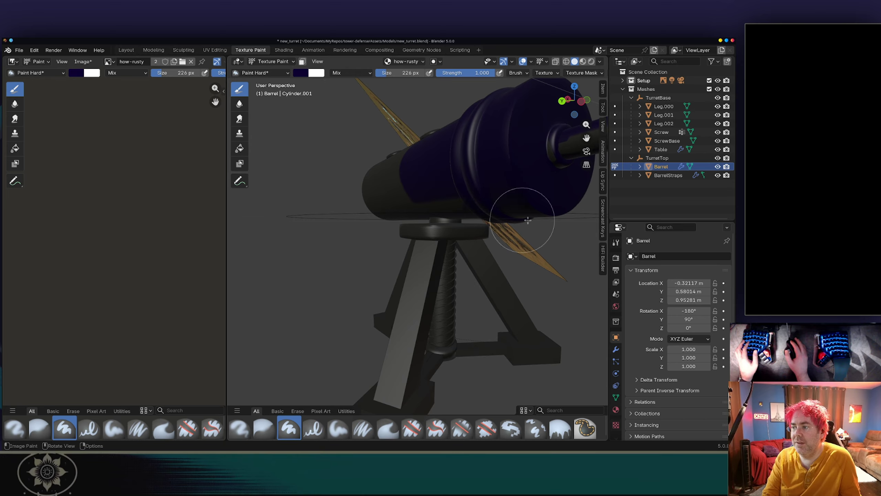
middle_drag(528, 253, 481, 189)
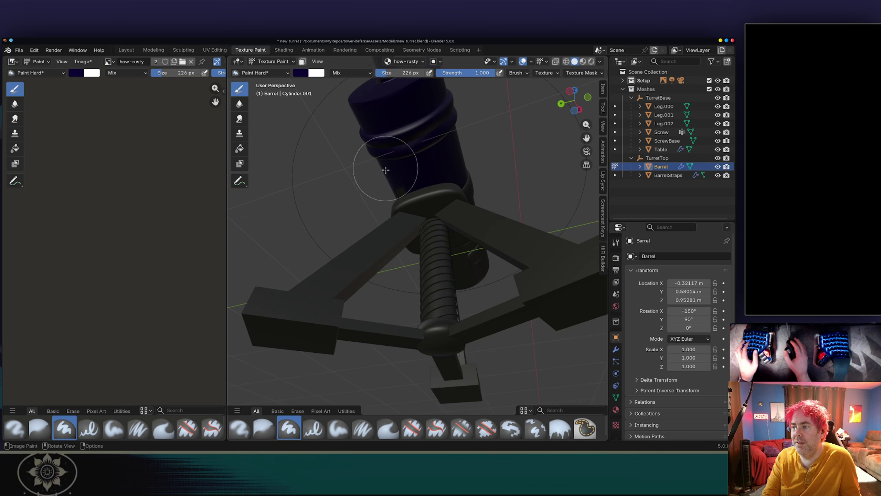
Step: Cover the barrel's middle, rear section and end cap with dark blue, checking it from behind, below and the nozzle end
middle_drag(465, 151, 410, 197)
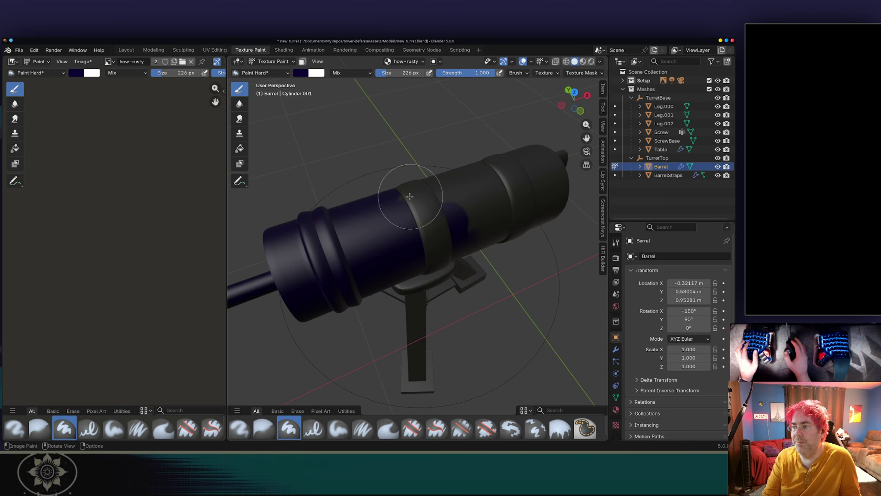
mouse_move(498, 152)
mouse_down()
mouse_move(547, 204)
mouse_move(540, 219)
mouse_up()
mouse_move(509, 252)
middle_down()
mouse_move(517, 243)
mouse_move(448, 211)
middle_up()
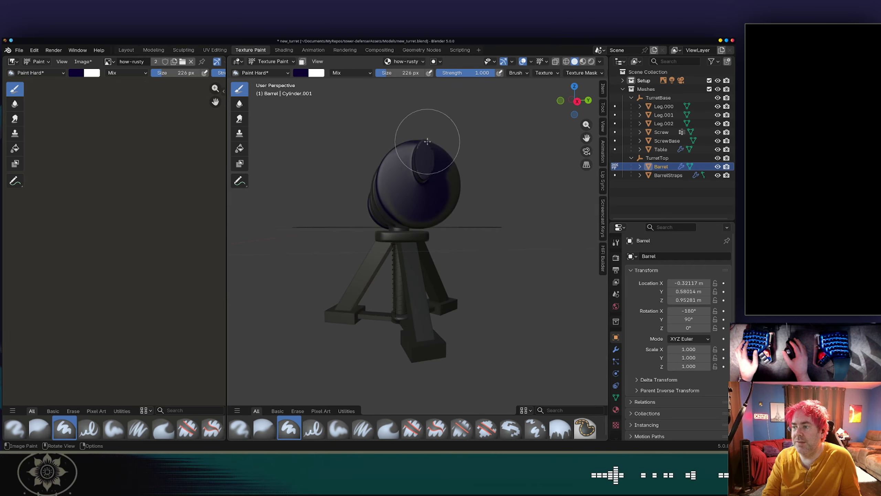
middle_drag(510, 218, 443, 187)
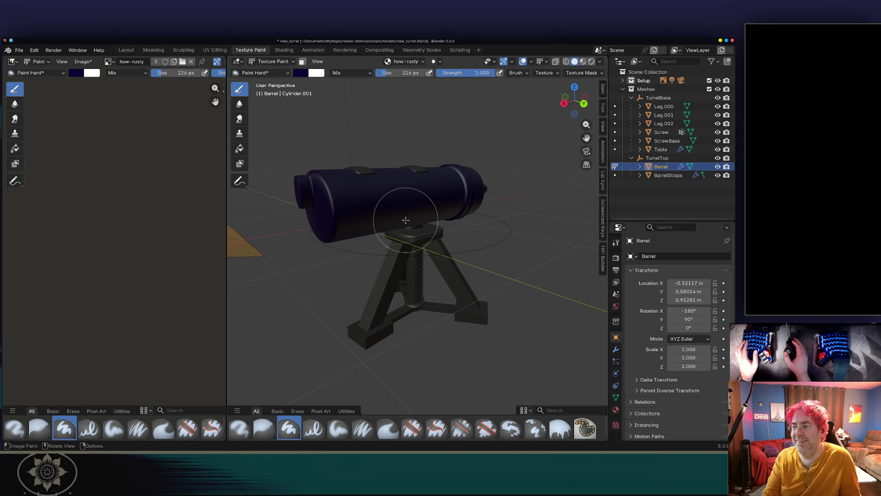
middle_drag(405, 220, 376, 190)
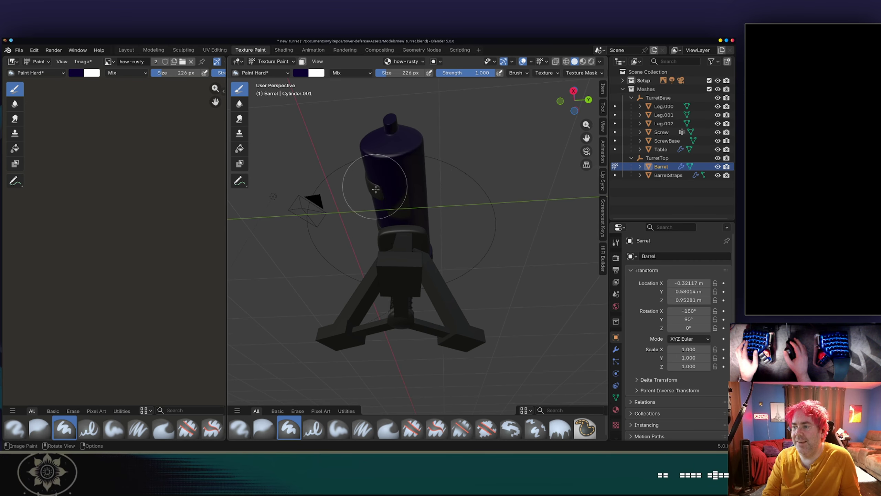
middle_drag(395, 225, 461, 215)
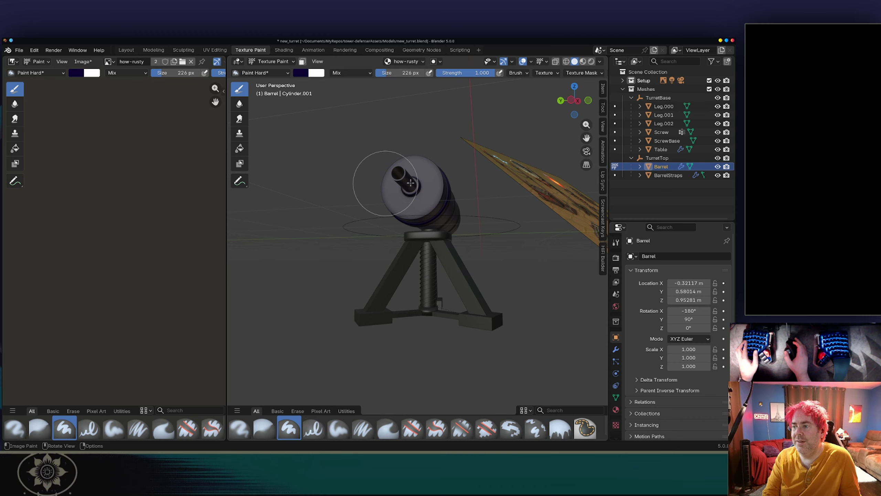
scroll(412, 177, up, 4)
mouse_move(411, 128)
middle_down()
mouse_move(401, 166)
mouse_move(425, 157)
mouse_move(403, 235)
mouse_move(472, 232)
mouse_move(442, 160)
middle_up()
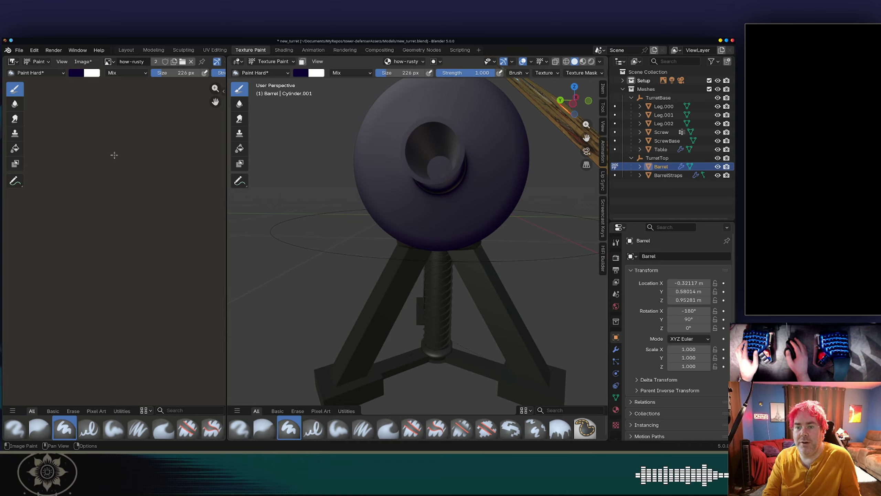
Step: Switch Barrel to Edit Mode and paint dark blue over the unpainted gaps at both ends of its area in the how-rusty image
scroll(115, 156, down, 17)
scroll(127, 239, up, 4)
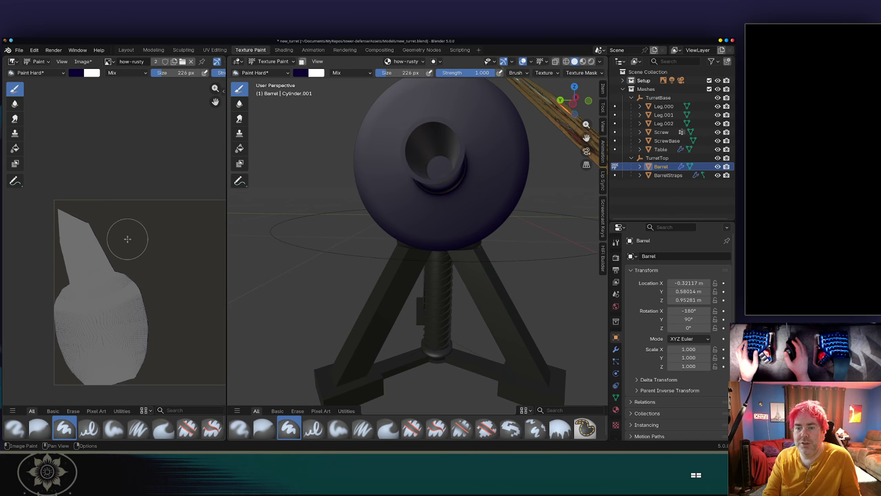
scroll(150, 286, up, 6)
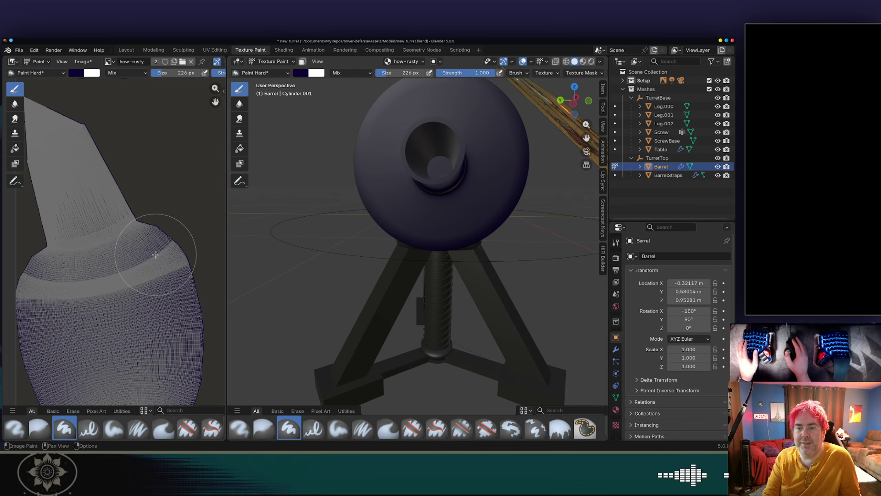
key(Tab)
scroll(161, 266, down, 1)
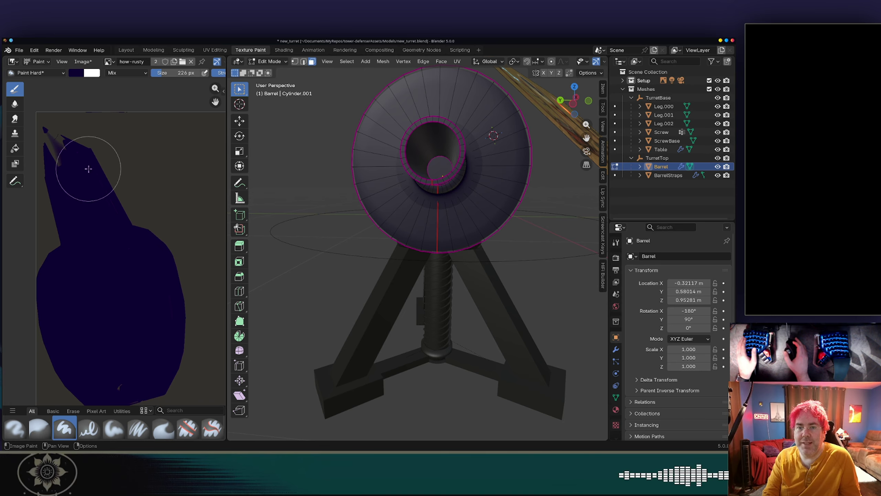
mouse_move(71, 159)
mouse_down()
mouse_move(43, 130)
mouse_move(83, 196)
mouse_up()
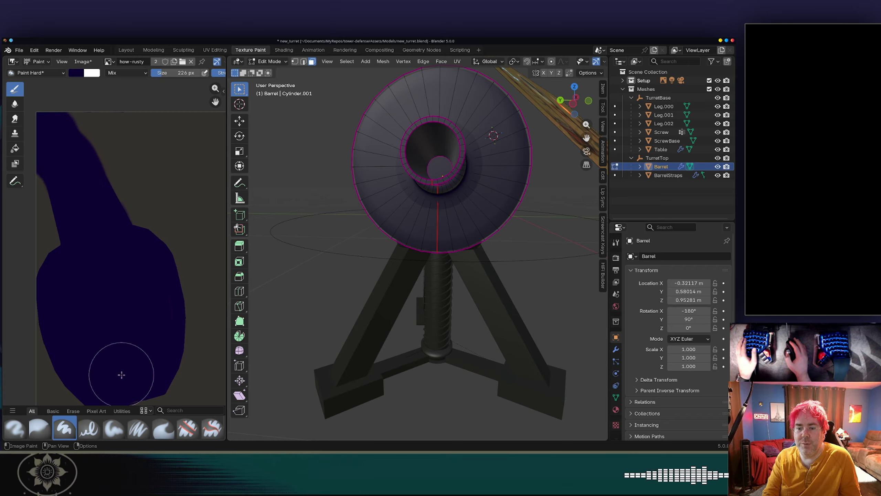
mouse_move(132, 377)
mouse_down()
mouse_move(158, 339)
mouse_move(149, 251)
mouse_move(69, 256)
mouse_move(57, 354)
mouse_move(108, 388)
mouse_move(146, 363)
mouse_up()
Step: Spread dark blue past the edges of the barrel's UV island, comparing it in Edit Mode and Texture Paint mode, and finish in Texture Paint mode
scroll(149, 331, down, 3)
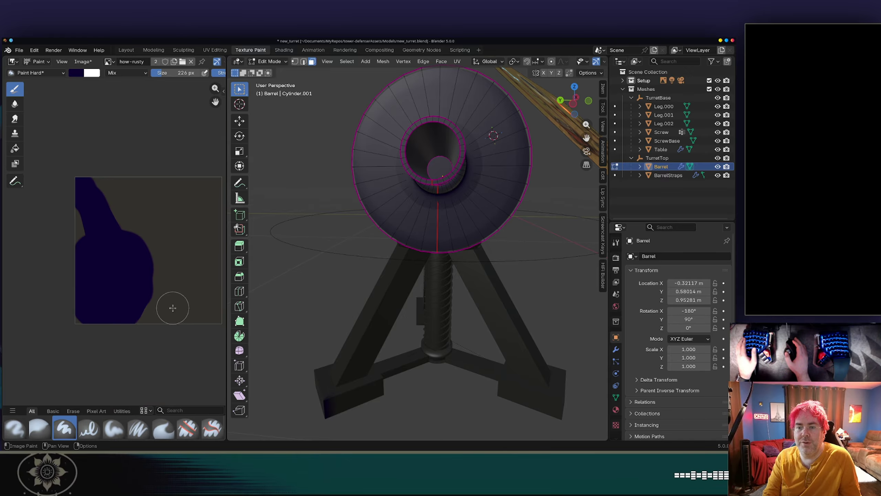
key(Tab)
key(Tab)
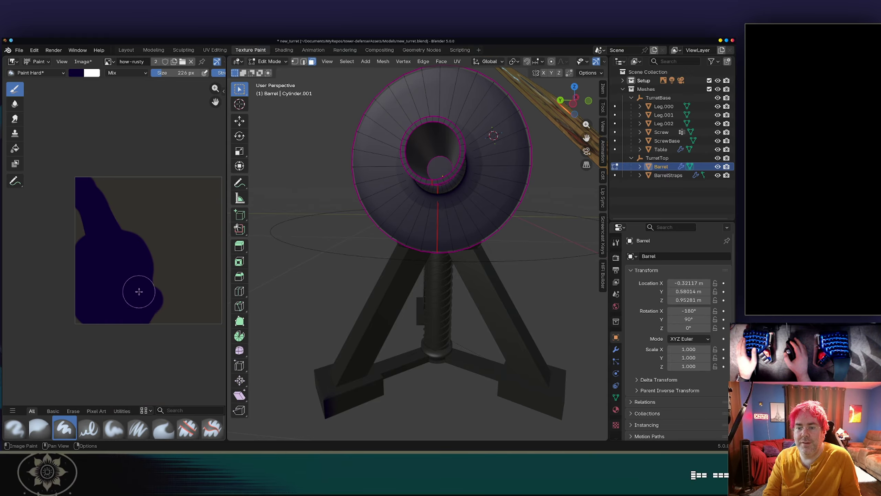
key(Tab)
key(Tab)
key(Tab)
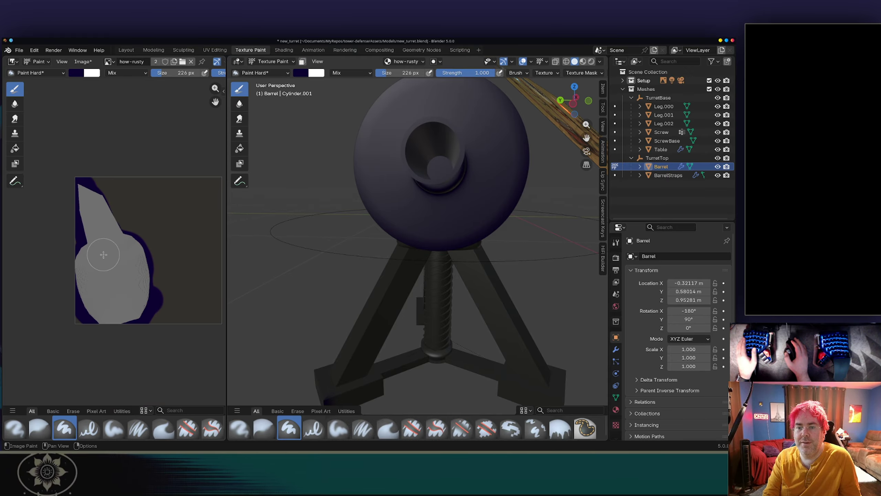
key(Tab)
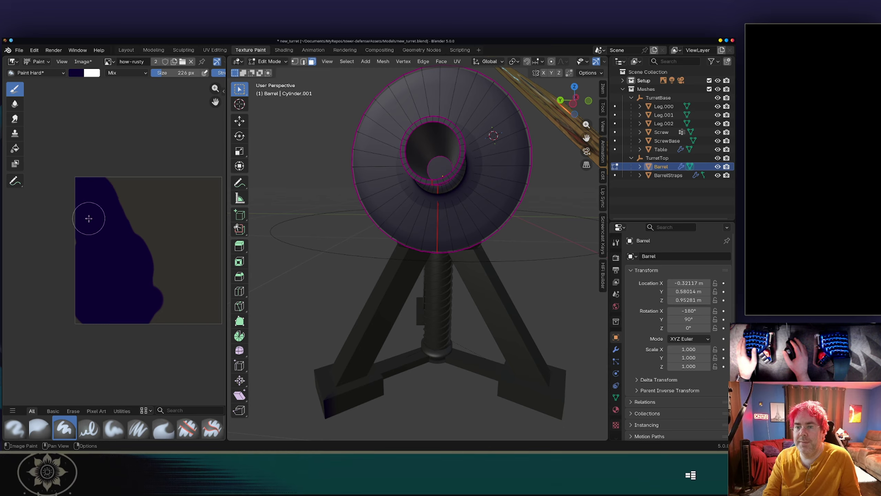
key(Tab)
middle_drag(364, 216, 459, 223)
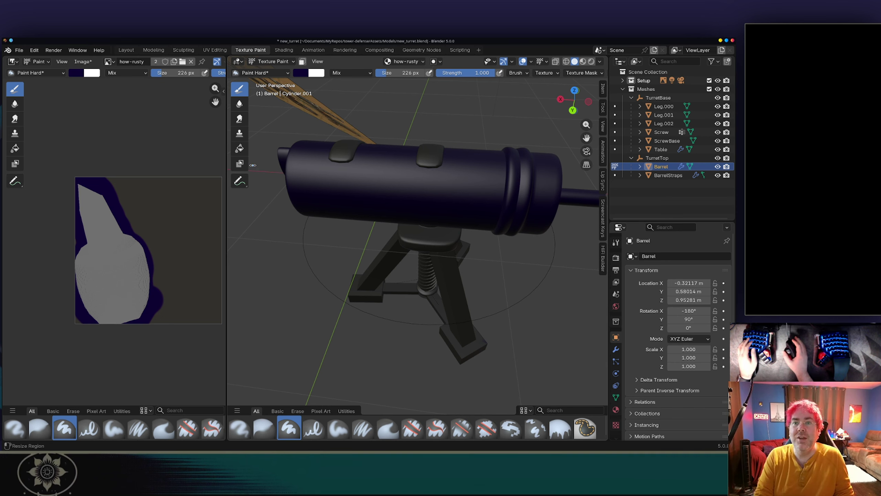
Step: Set the primary paint colour to pure white, #FFFFFF
click(91, 76)
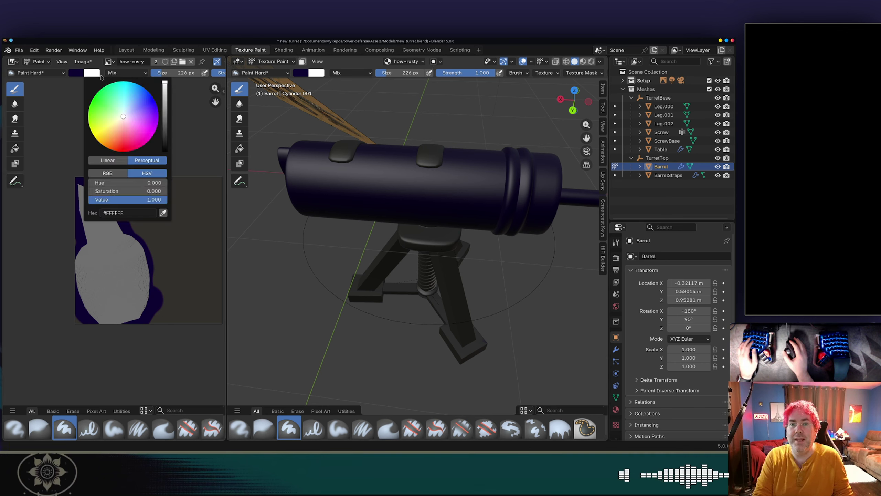
click(78, 73)
drag(147, 110, 149, 82)
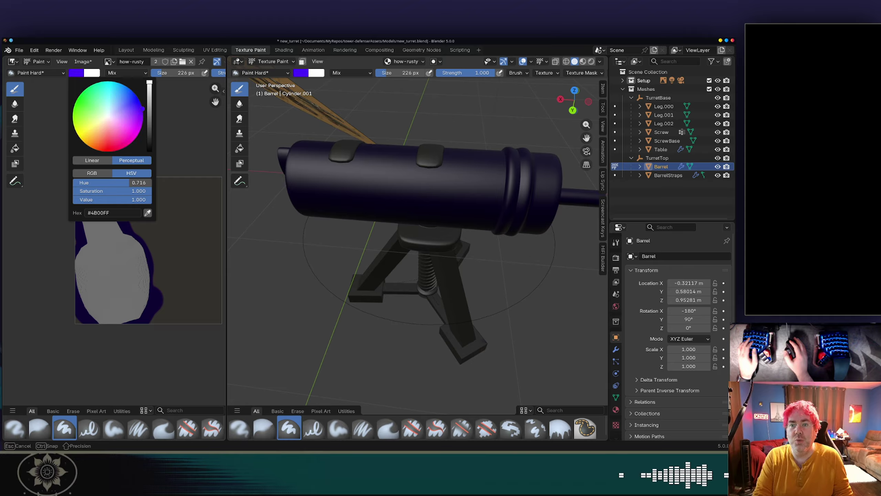
drag(138, 182, 139, 182)
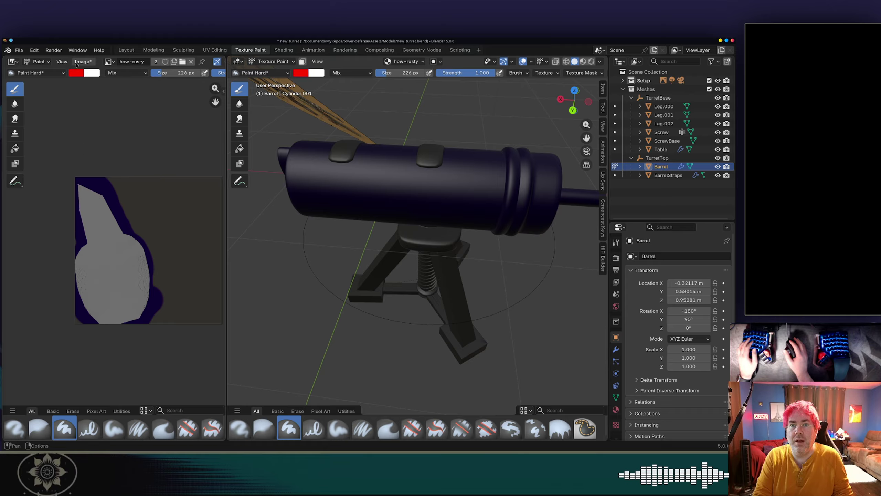
click(82, 74)
drag(108, 182, 173, 182)
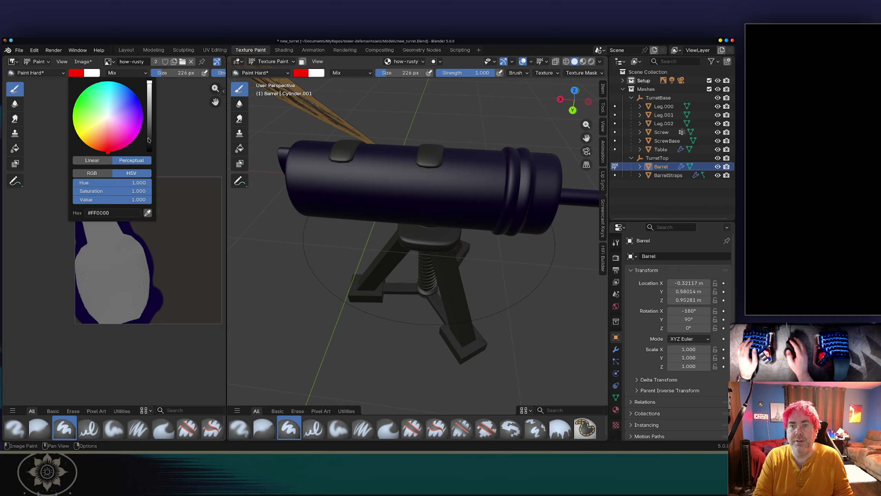
drag(127, 108, 109, 115)
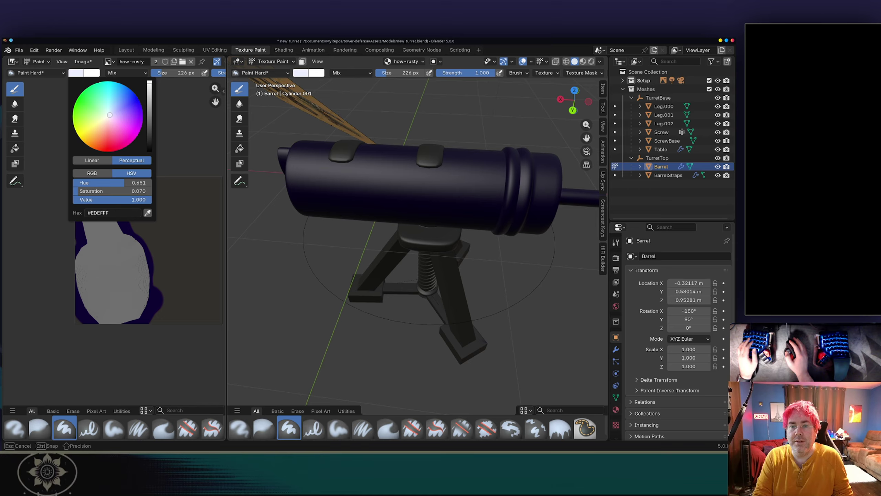
mouse_move(150, 200)
mouse_down()
mouse_move(80, 199)
mouse_move(150, 200)
mouse_move(75, 184)
mouse_move(73, 191)
mouse_up()
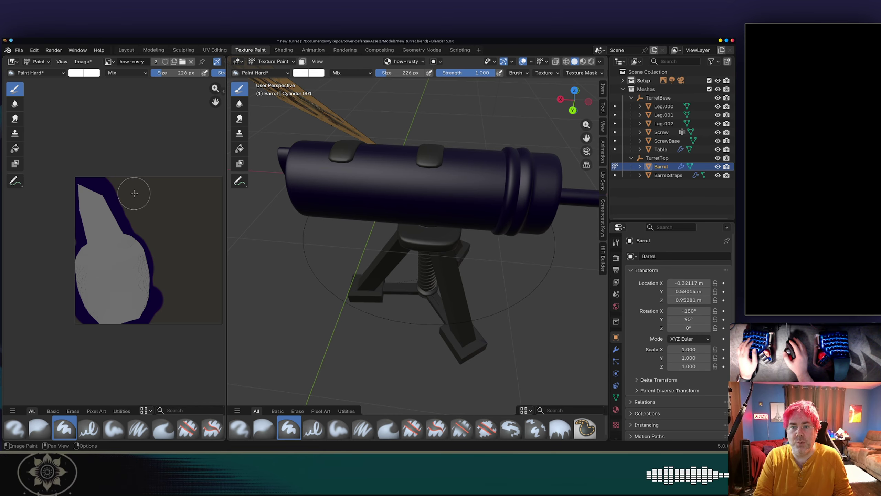
Step: Paint the entire how-rusty image white with a 961 px brush and save the turret file
drag(166, 73, 201, 73)
mouse_move(152, 169)
mouse_down()
mouse_move(113, 225)
mouse_move(108, 299)
mouse_move(167, 255)
mouse_move(152, 254)
mouse_move(115, 203)
mouse_up()
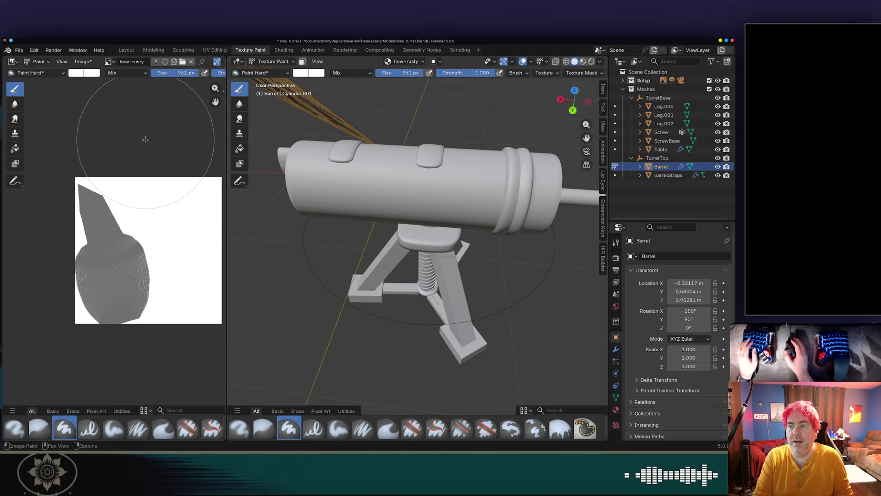
key(ctrl+s)
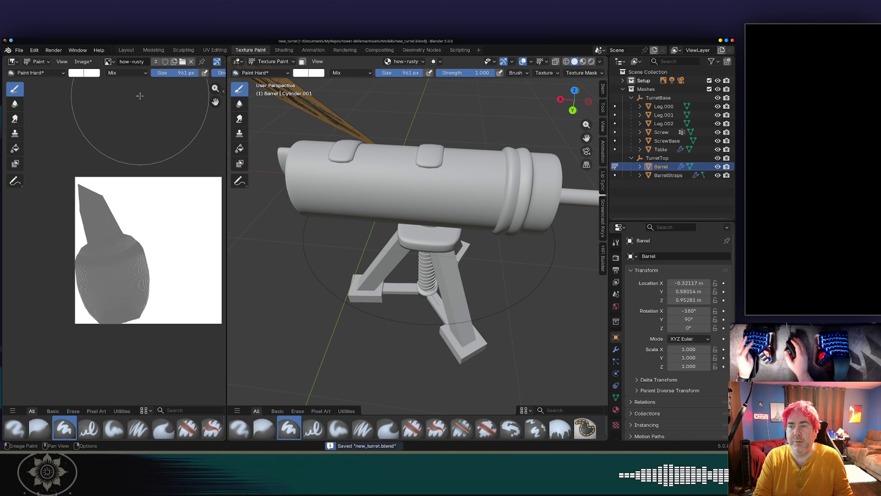
Step: Set the primary paint colour to black and reduce the brush size to 312 px
click(81, 73)
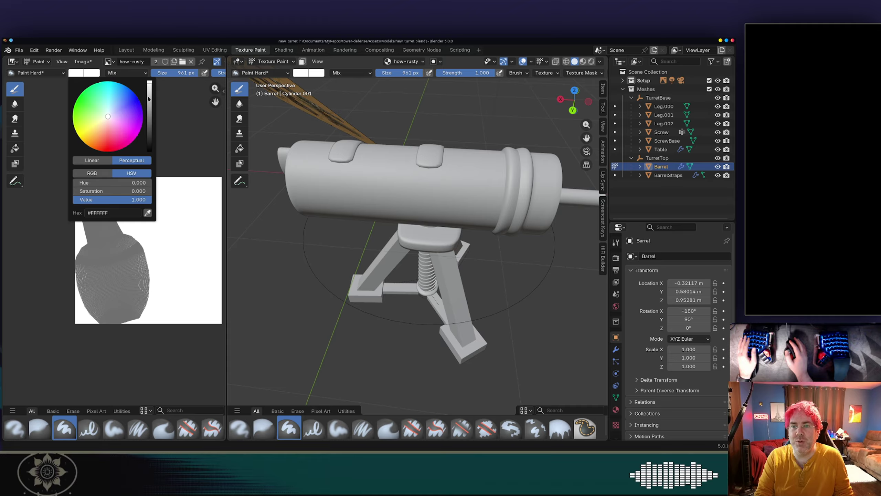
drag(149, 98, 149, 150)
key(f)
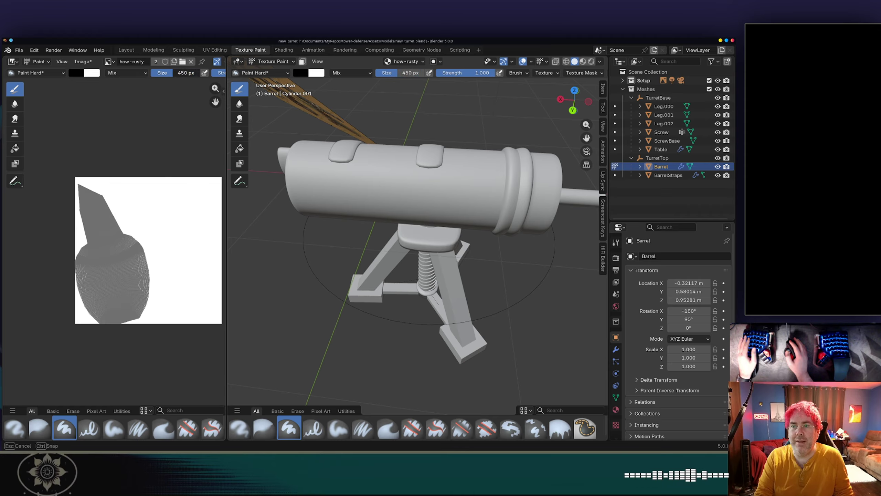
click(165, 76)
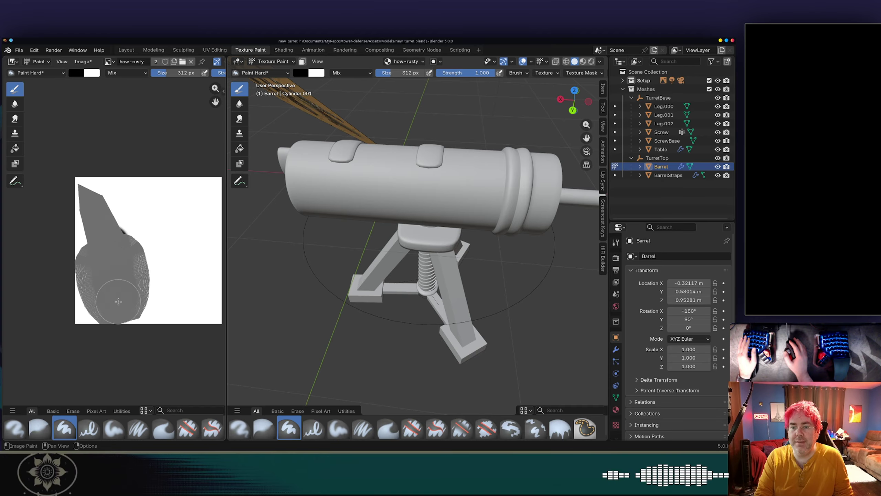
Step: Undo the black paint over the barrel's UV island and paint a black patch across the island's outer edge in the how-rusty image
drag(119, 300, 117, 294)
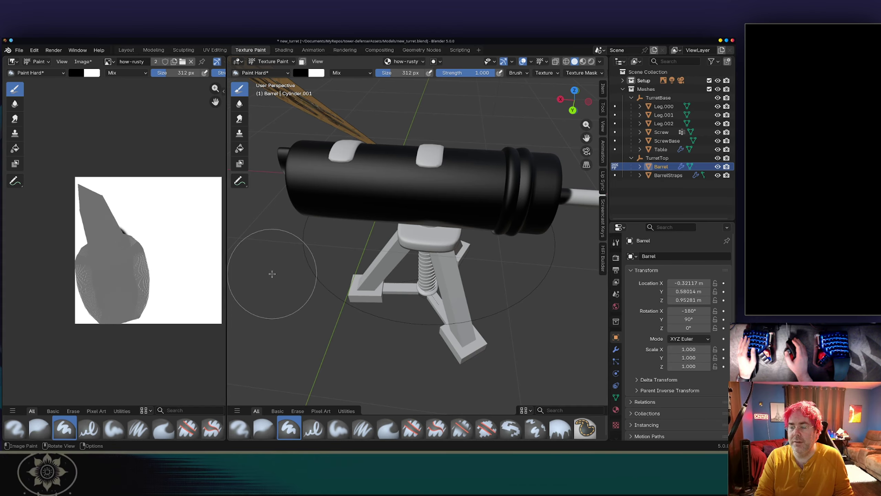
key(ctrl+z)
drag(156, 261, 151, 248)
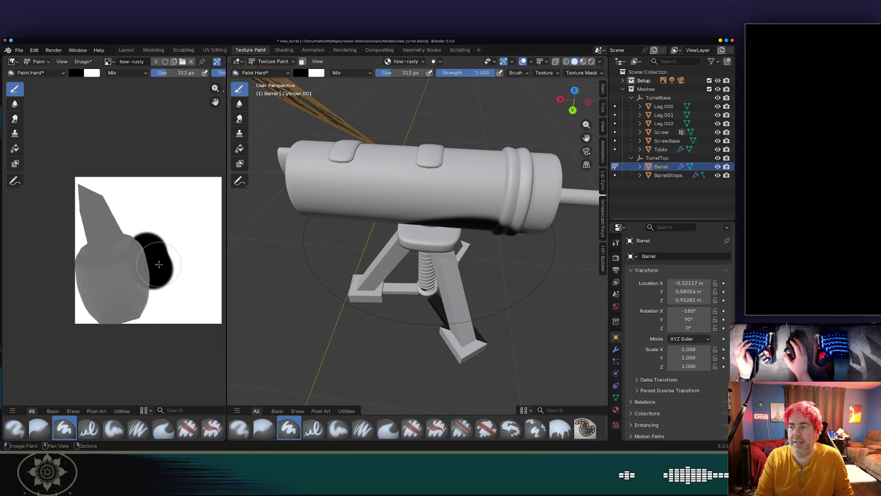
Step: Extend the black paint from the barrel island's edge to the upper-right corner of the how-rusty image and save the turret file
mouse_move(374, 278)
middle_down()
mouse_move(435, 90)
mouse_move(338, 246)
middle_up()
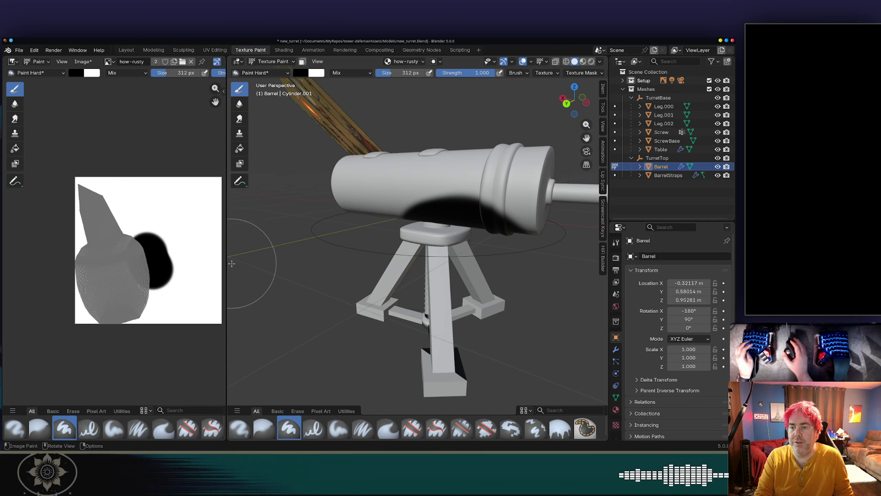
mouse_move(162, 251)
mouse_down()
mouse_move(181, 246)
mouse_move(209, 198)
mouse_up()
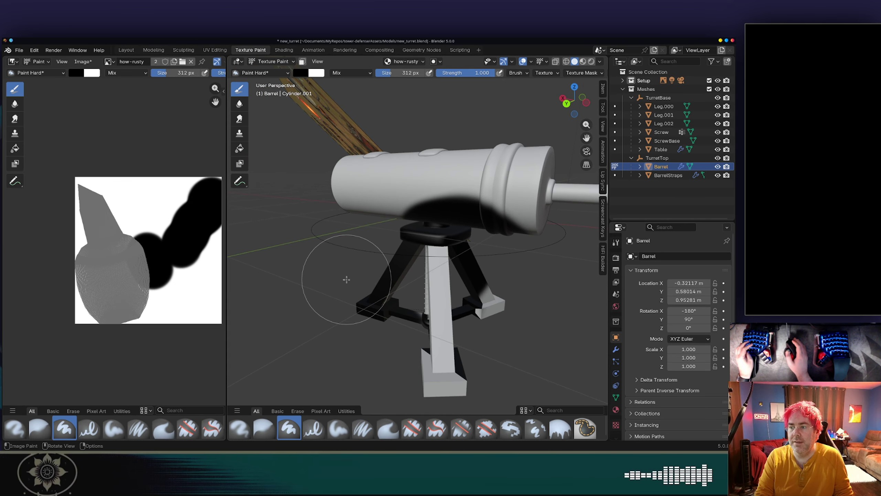
middle_drag(350, 276, 419, 276)
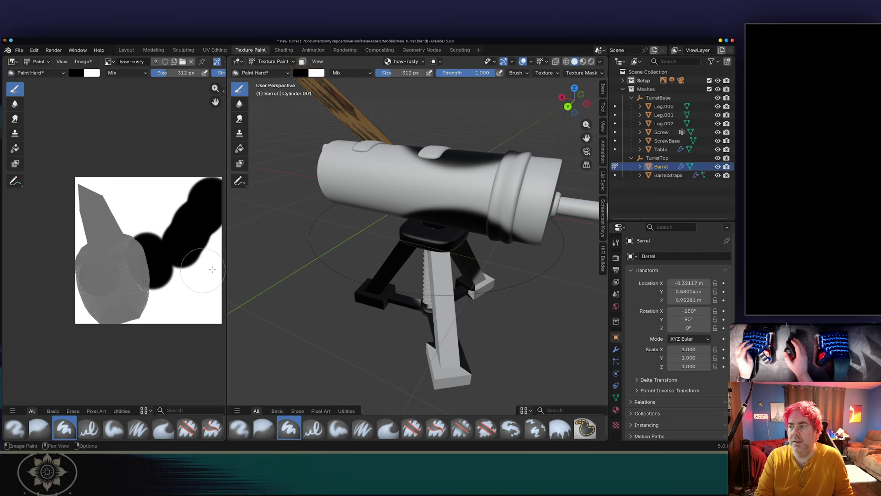
mouse_move(334, 256)
middle_down()
mouse_move(393, 256)
mouse_move(384, 272)
middle_up()
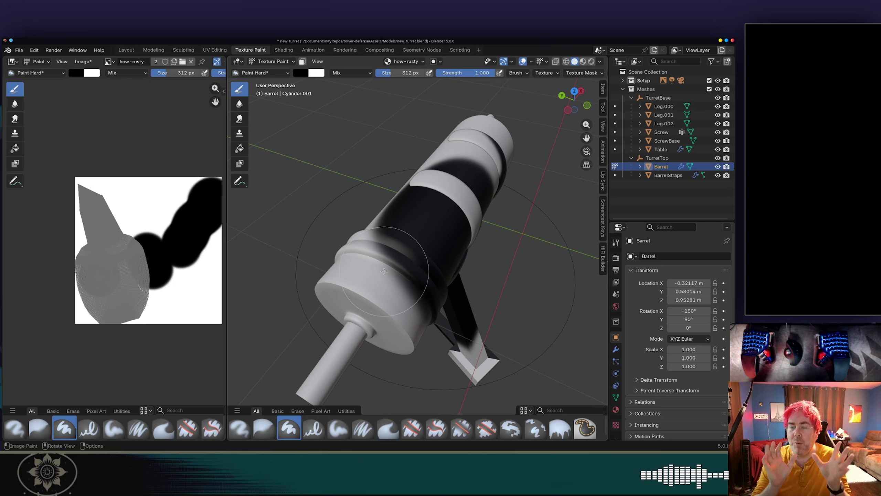
key(ctrl+s)
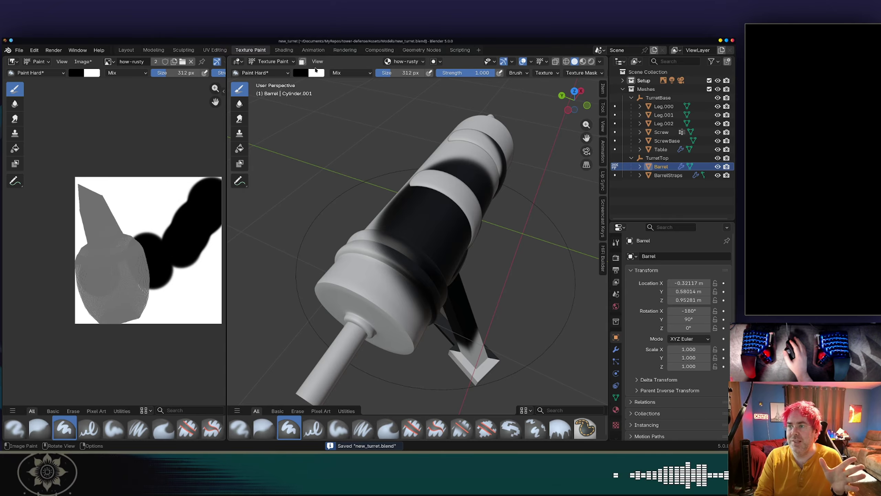
Step: In the Shading workspace, move the how-rusty node down and left, and add a new Image Texture node above it
click(282, 50)
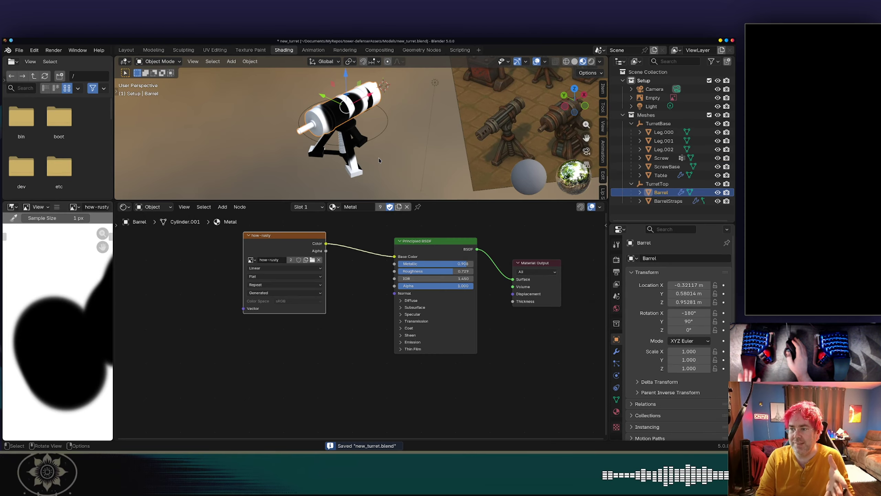
drag(299, 237, 187, 347)
right_click(234, 295)
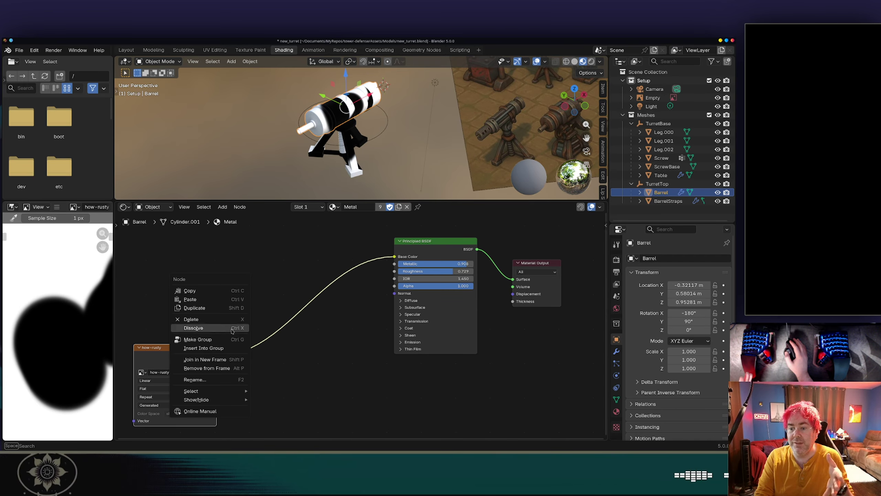
click(271, 257)
key(shift+a)
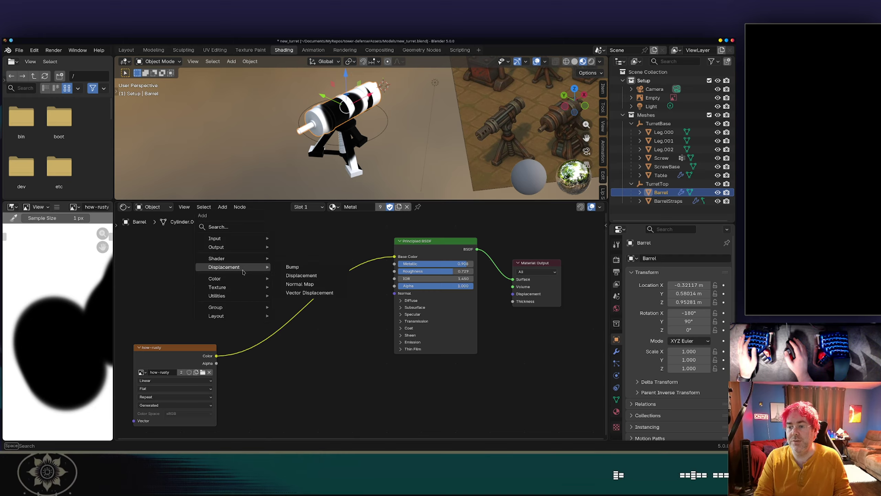
mouse_move(246, 279)
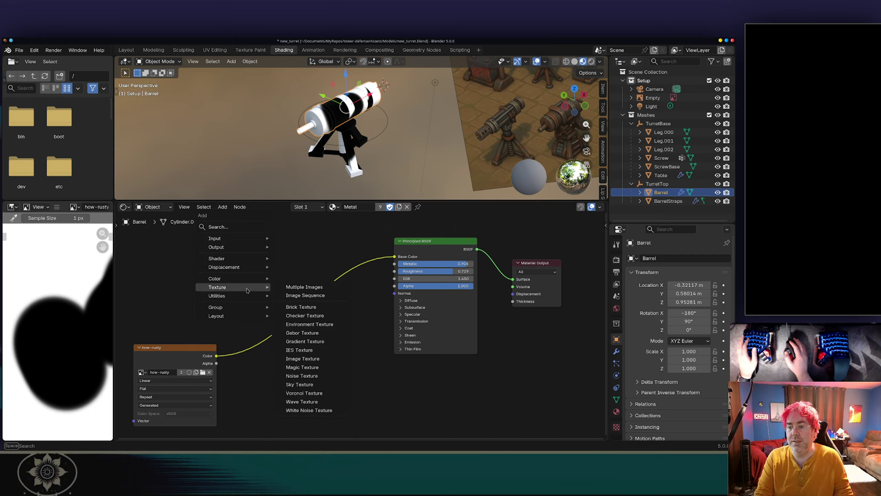
click(302, 358)
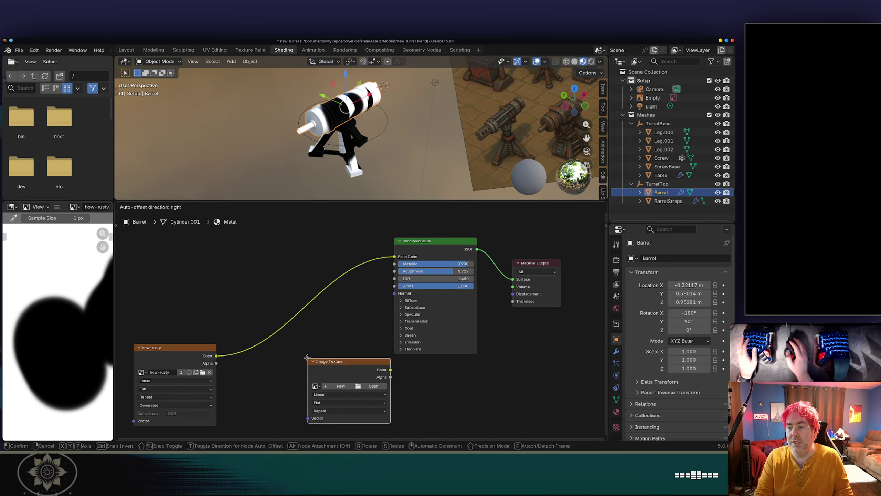
click(178, 252)
Step: Browse the project's Textures folder and the polyhaven blue_metal_plate_4k.blend textures for an image for the new node
click(221, 275)
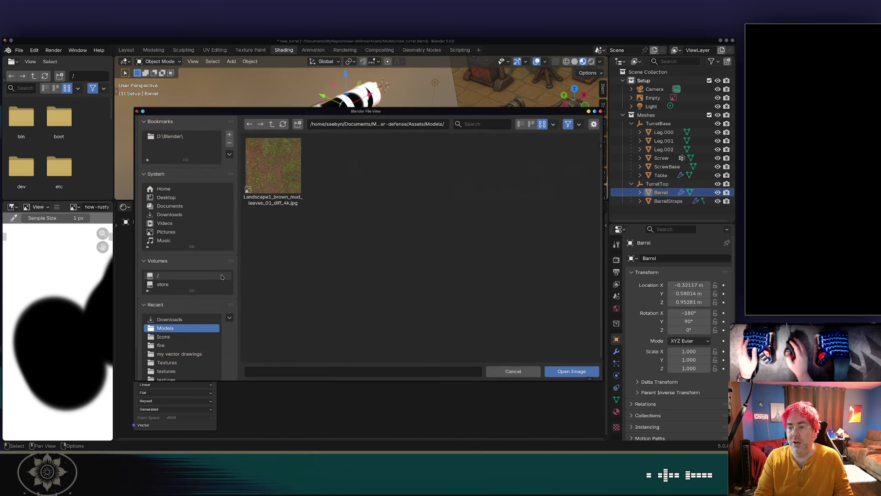
click(272, 124)
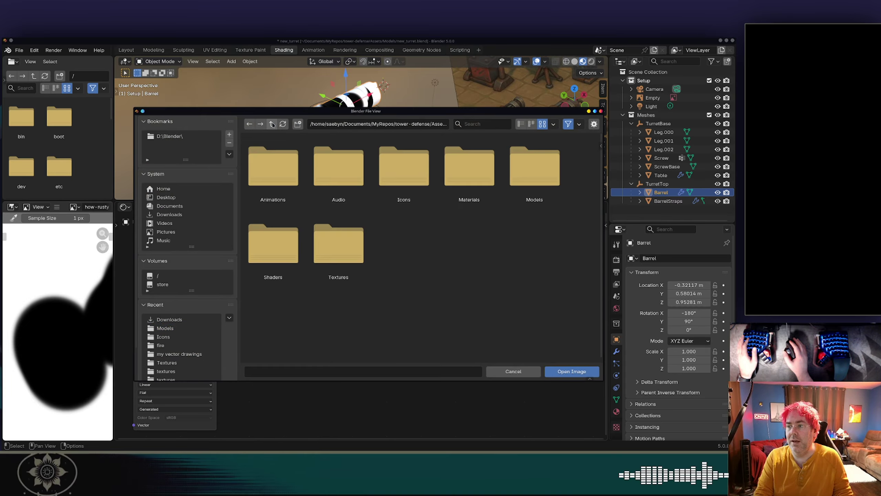
double_click(339, 267)
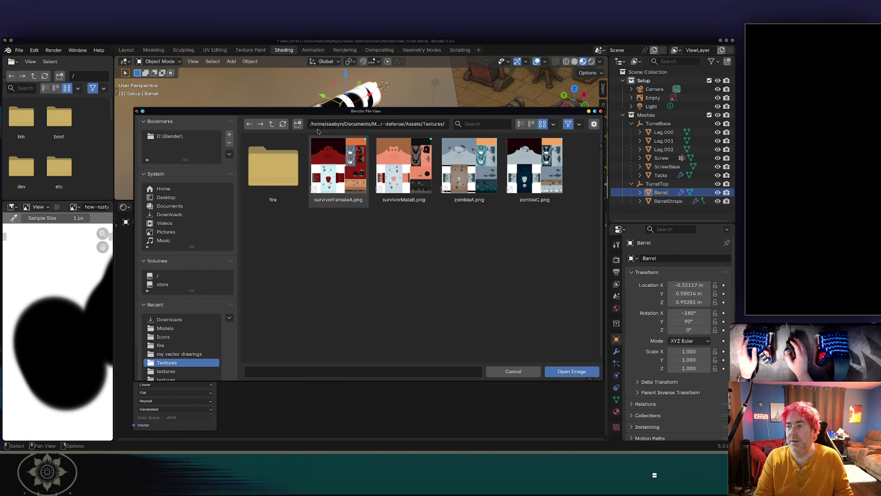
click(272, 125)
click(272, 125)
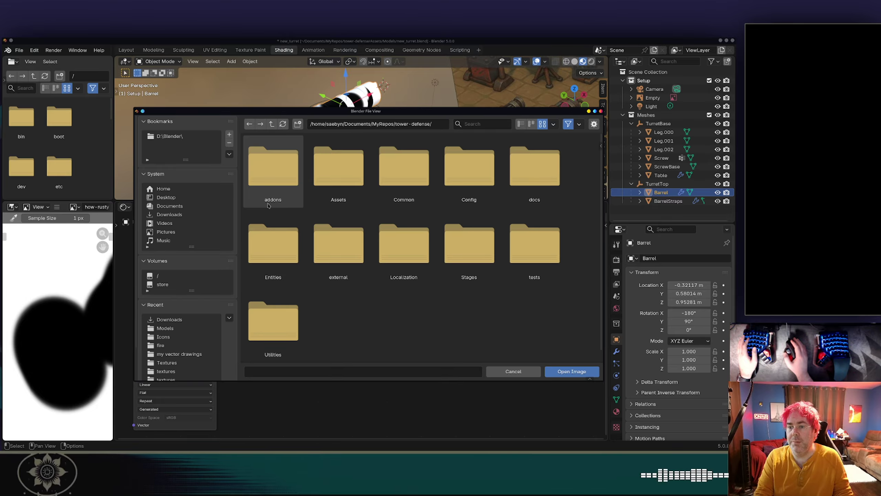
click(180, 215)
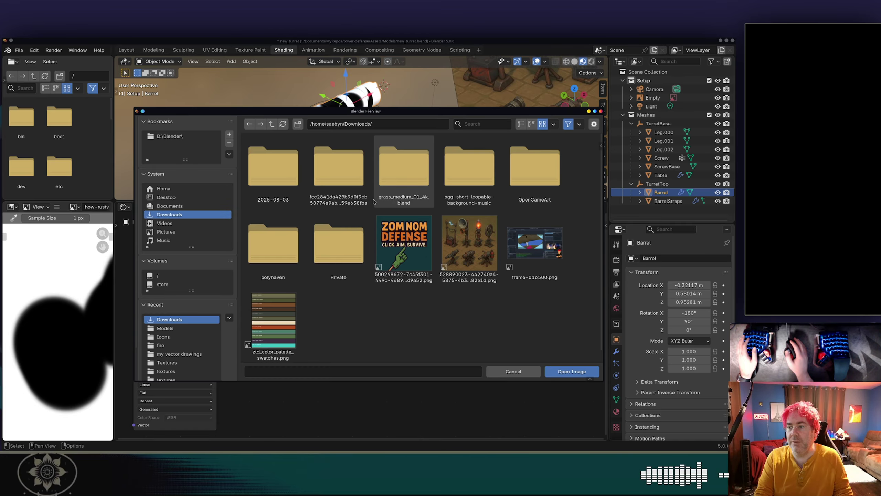
double_click(291, 254)
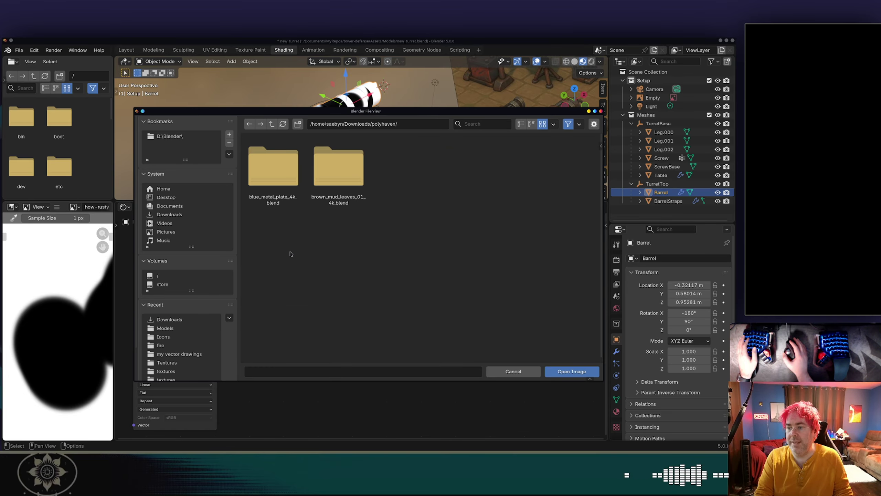
double_click(279, 187)
double_click(279, 187)
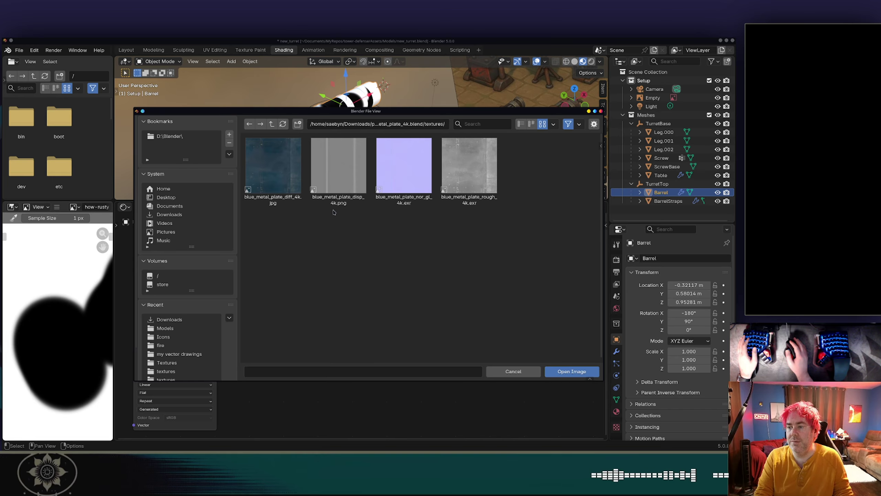
key(Escape)
Step: Switch to the Gamedev Firefox window, close its last three tabs and show the Poly Haven metal textures page
key(alt+Tab)
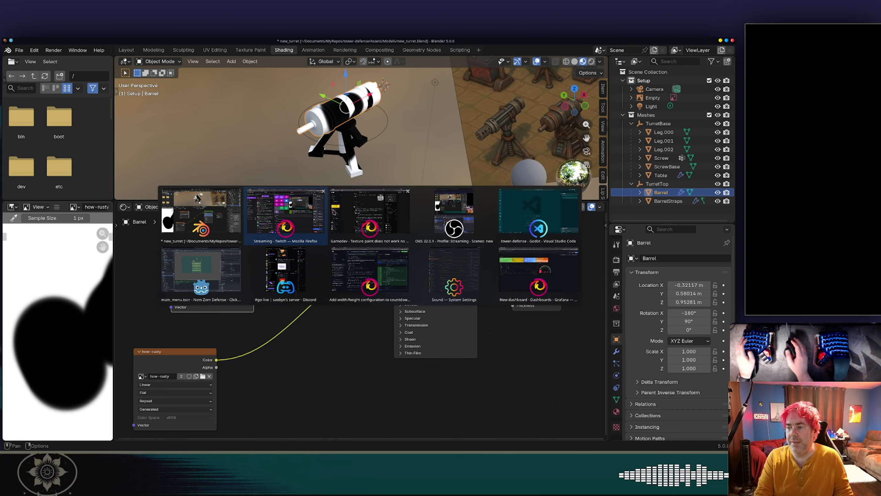
key(alt+Tab)
key(ctrl+w)
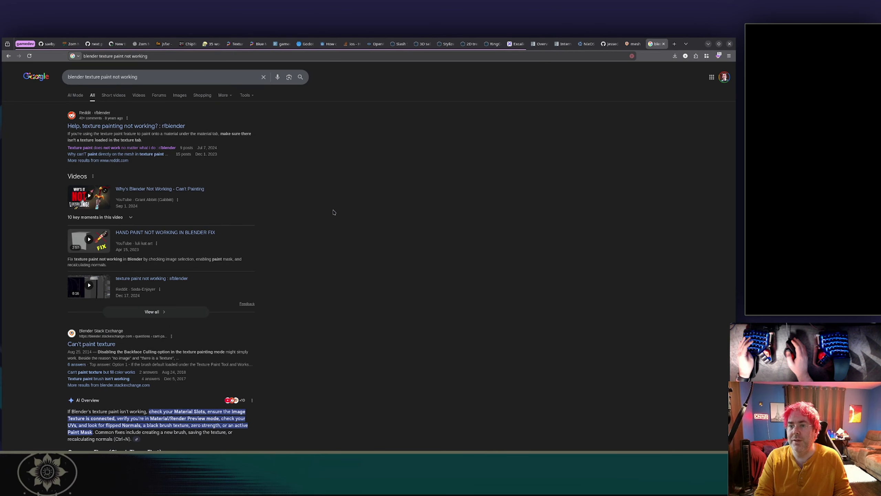
key(ctrl+w)
key(ctrl+w)
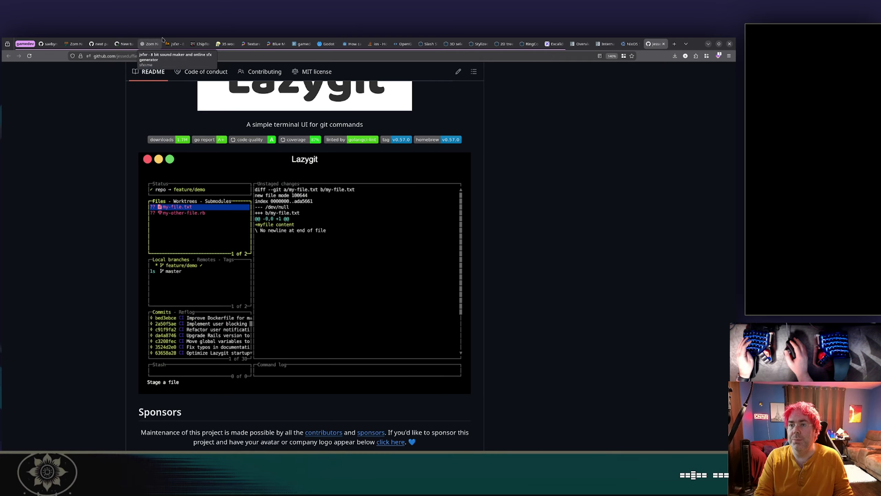
click(251, 44)
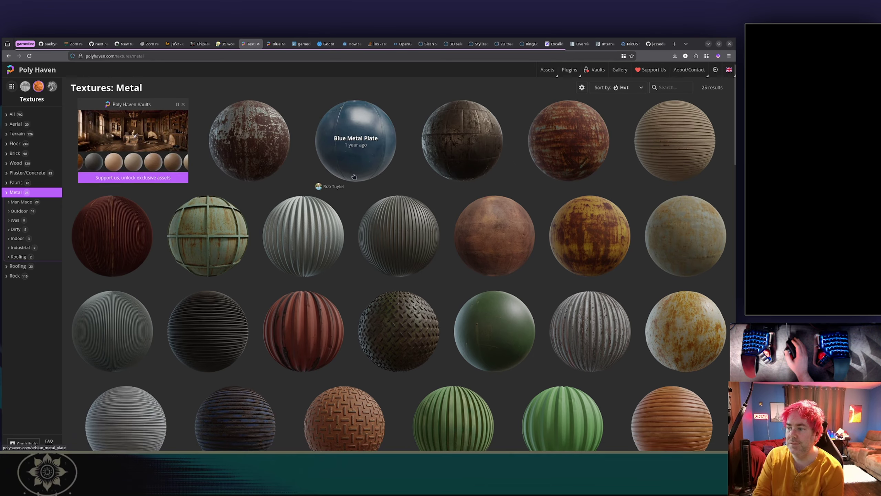
Step: Download the Rust Coarse 01 texture as rust_coarse_01_4k.blend.zip into the Downloads/polyhaven folder
scroll(347, 170, down, 3)
scroll(354, 176, up, 3)
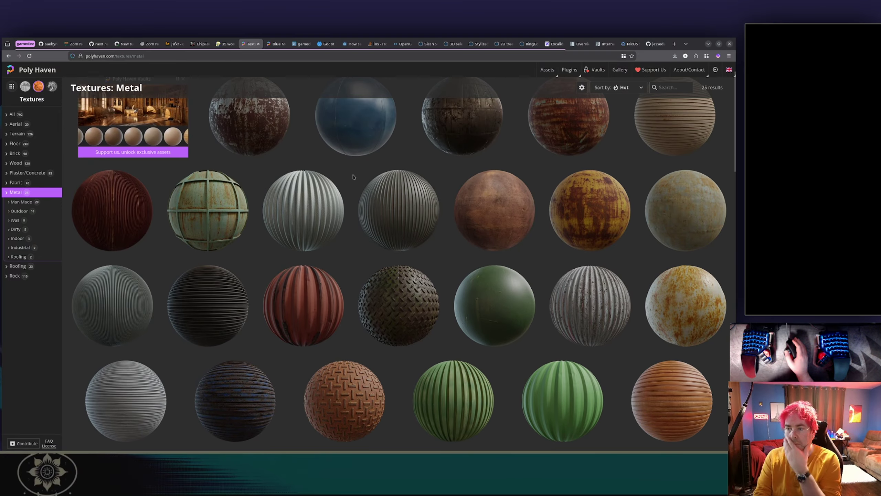
click(495, 210)
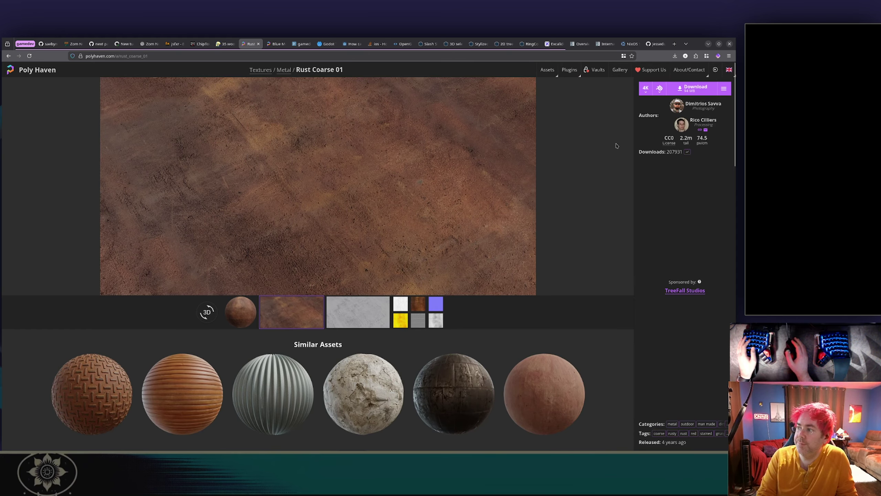
click(692, 88)
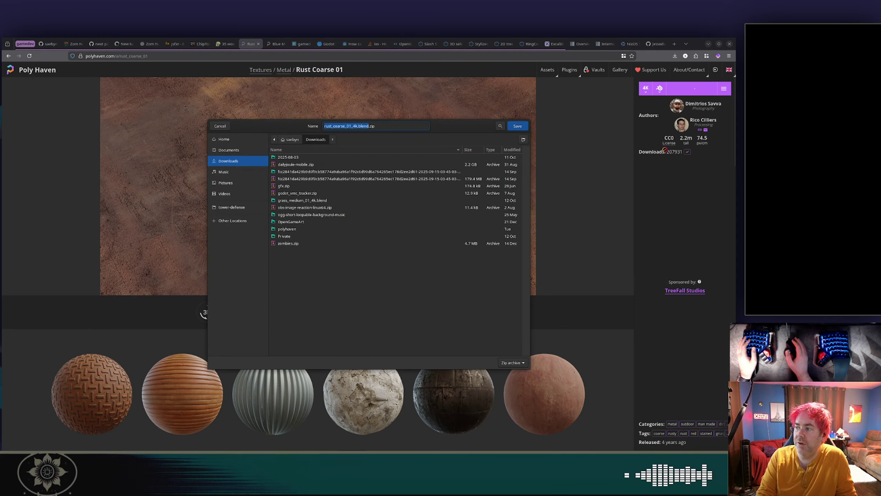
double_click(292, 230)
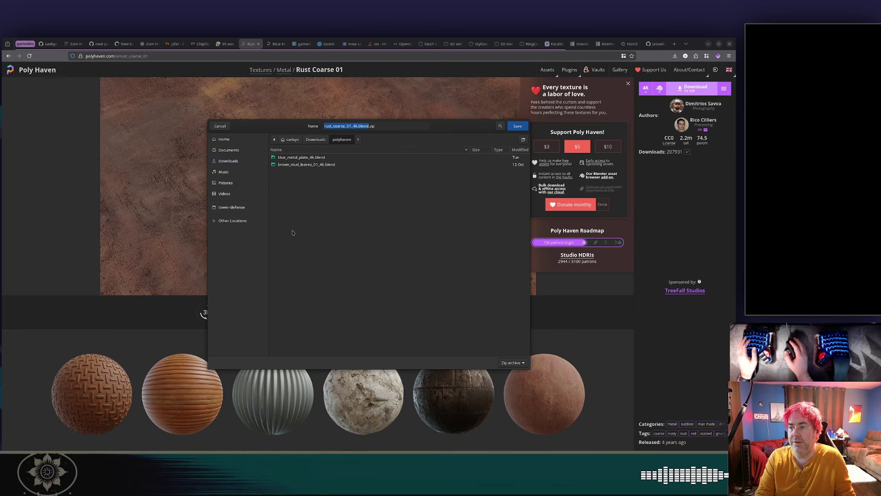
click(517, 126)
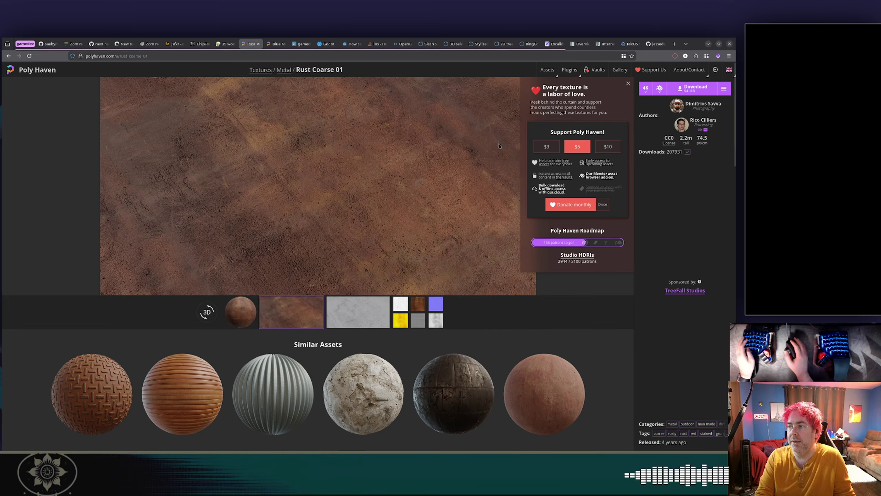
Step: Show the downloaded rust_coarse_01_4k.blend.zip in the Dolphin file manager, extract it in place and delete the archive
key(alt+Tab)
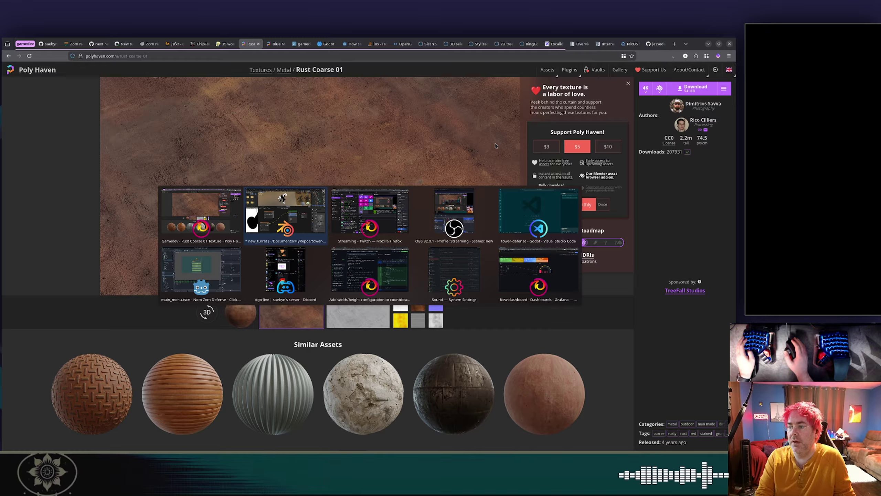
key(alt+shift+Tab)
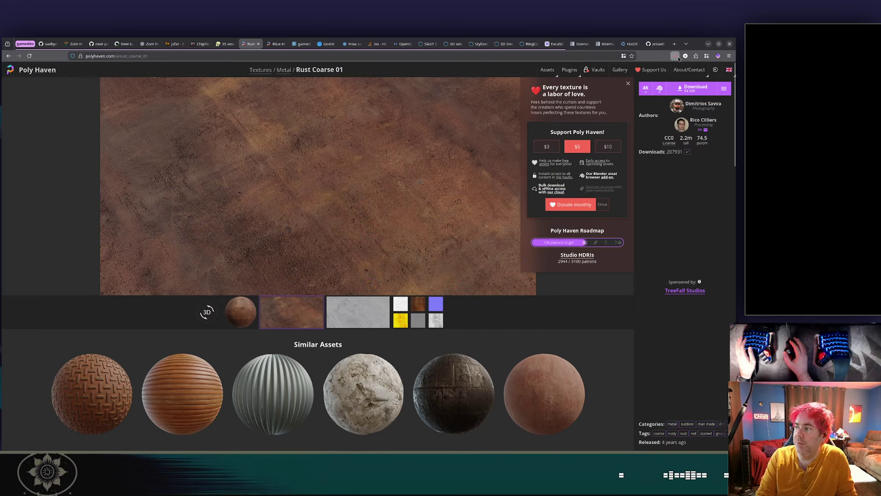
click(675, 56)
click(671, 72)
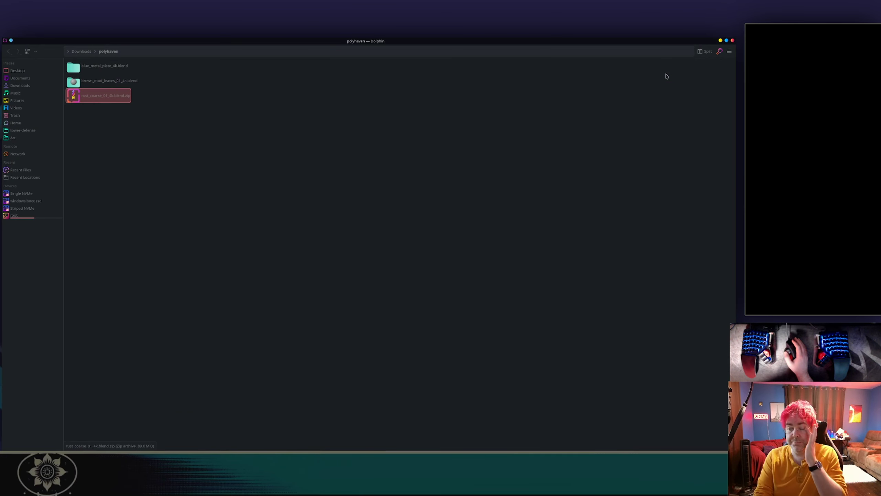
right_click(118, 98)
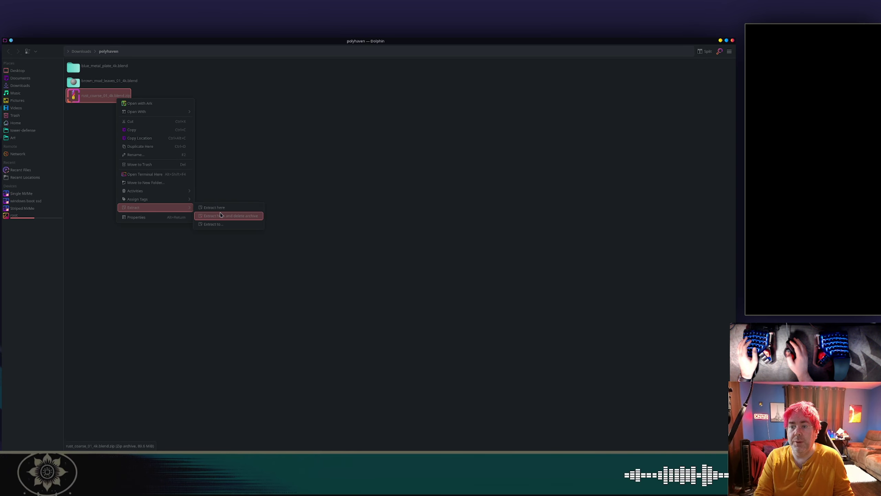
click(219, 217)
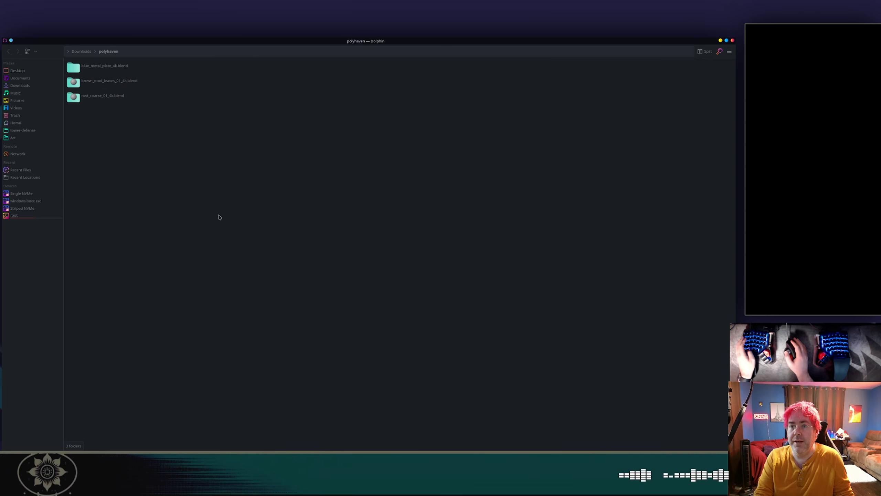
Step: Return to the Poly Haven Textures: Metal page in Firefox and browse it for further metal and rust textures
key(alt+Tab)
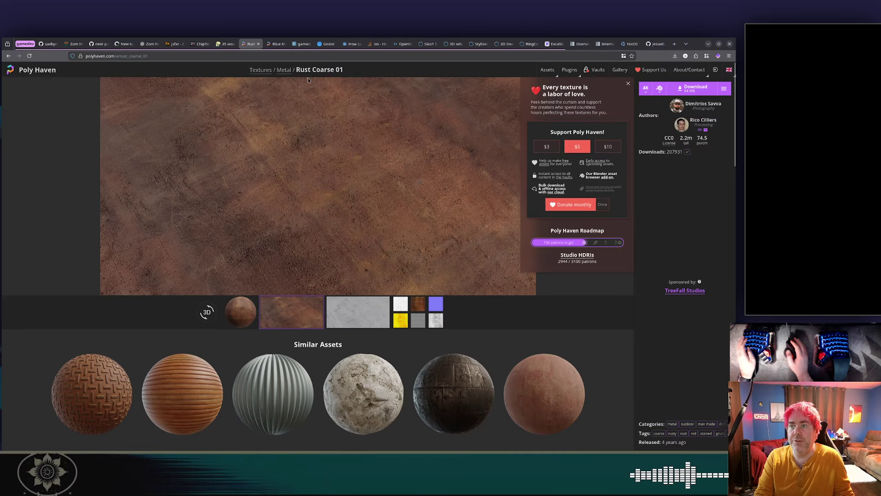
click(288, 71)
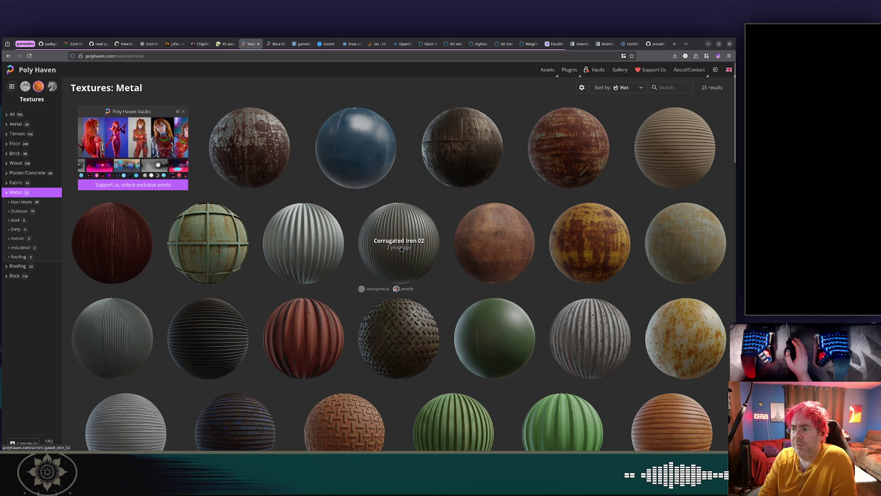
scroll(433, 232, down, 3)
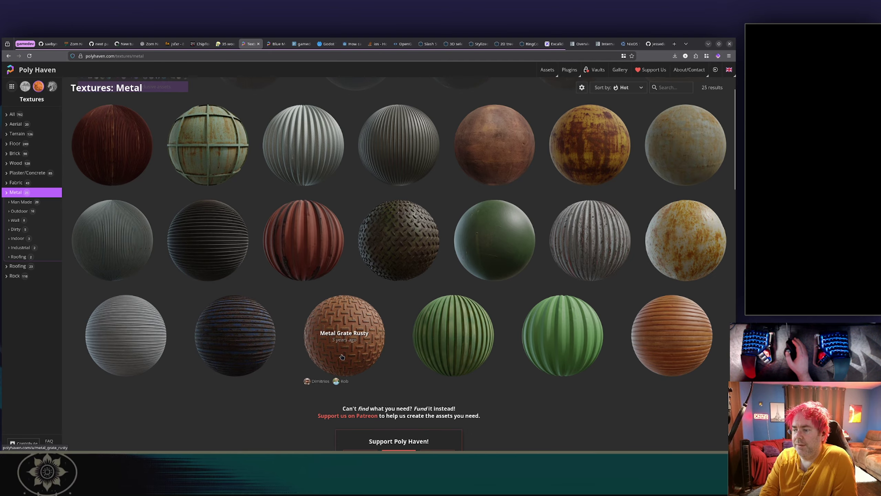
scroll(586, 342, up, 1)
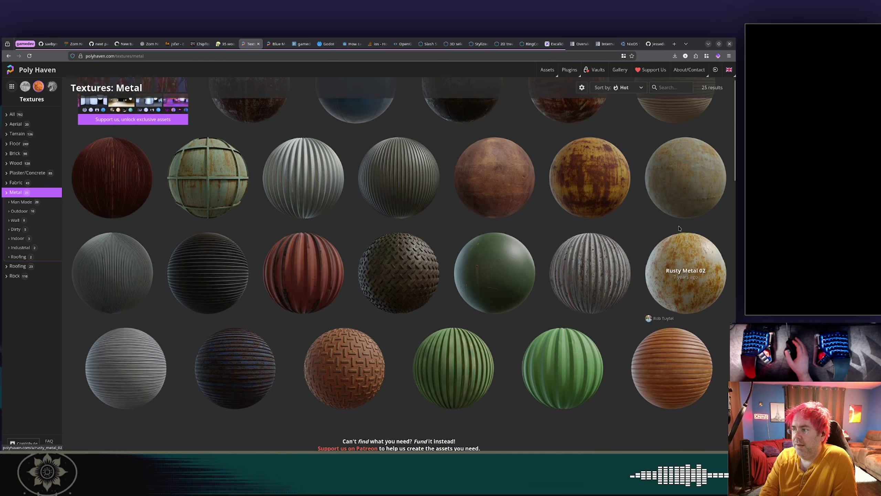
scroll(691, 212, up, 2)
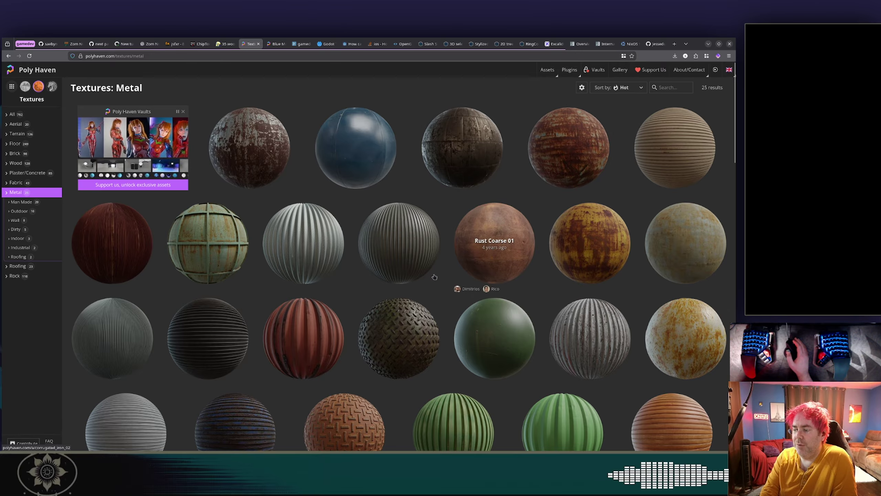
scroll(376, 277, down, 1)
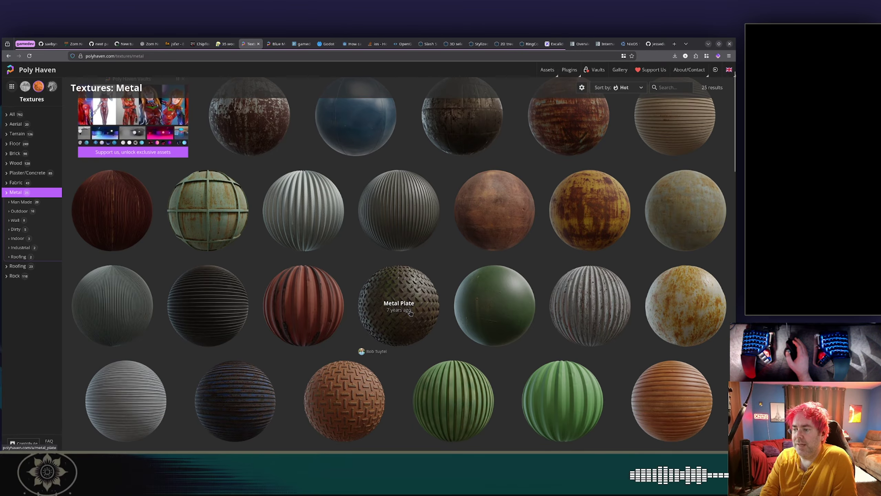
scroll(415, 344, down, 3)
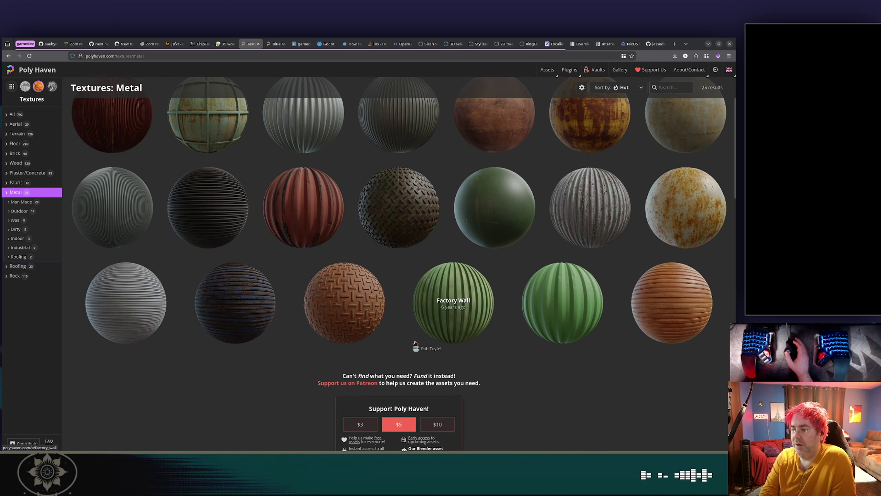
scroll(558, 305, up, 2)
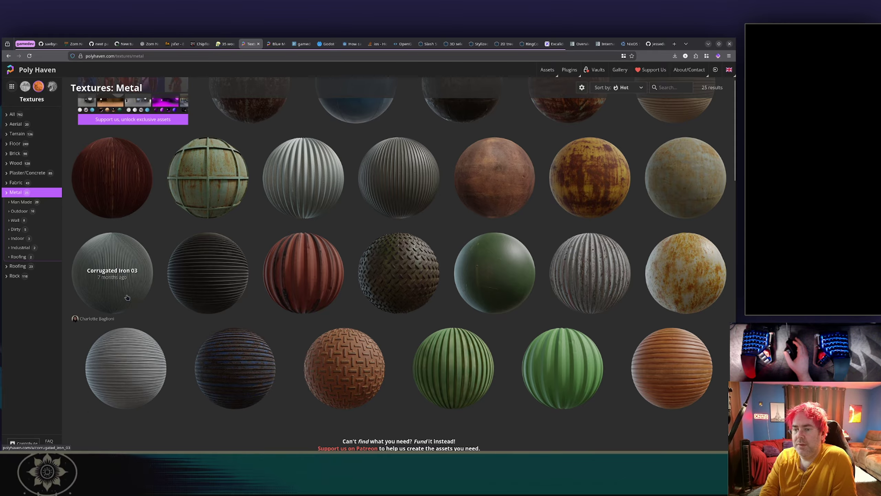
scroll(125, 242, up, 2)
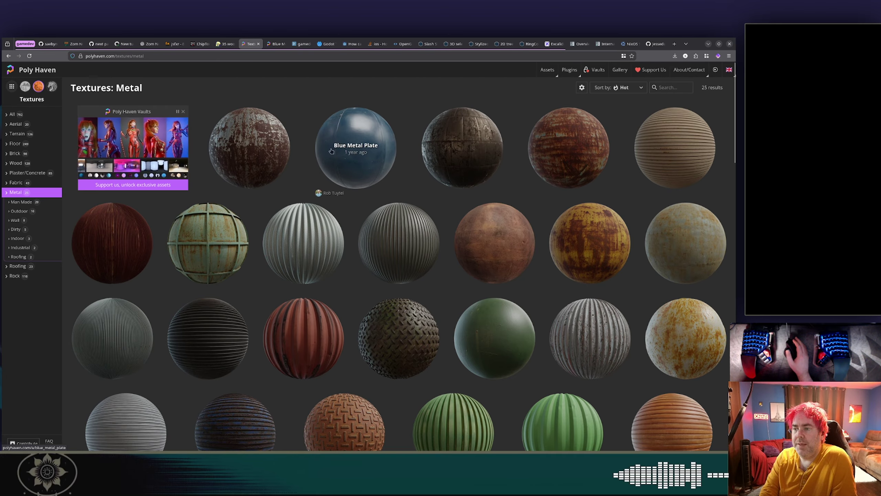
Step: Switch to Blender and load blue_metal_plate_diff_4k.jpg from the polyhaven downloads into the empty Image Texture node
key(alt+Tab)
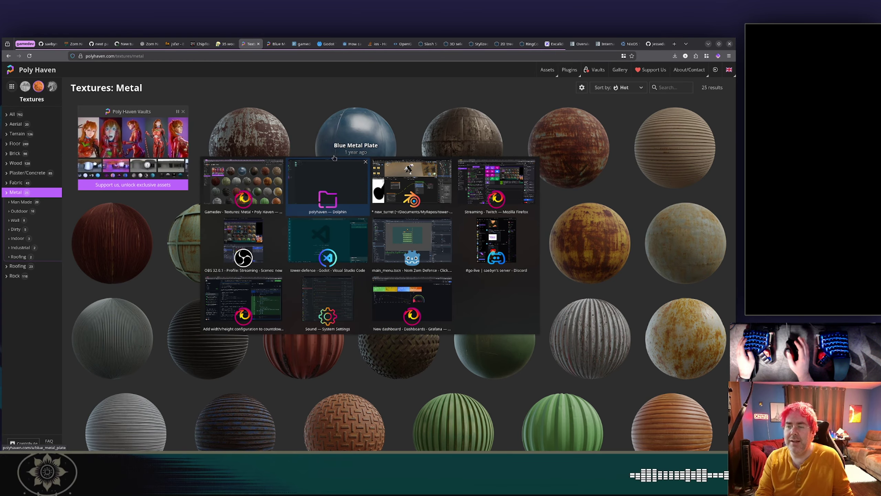
key(alt+Tab)
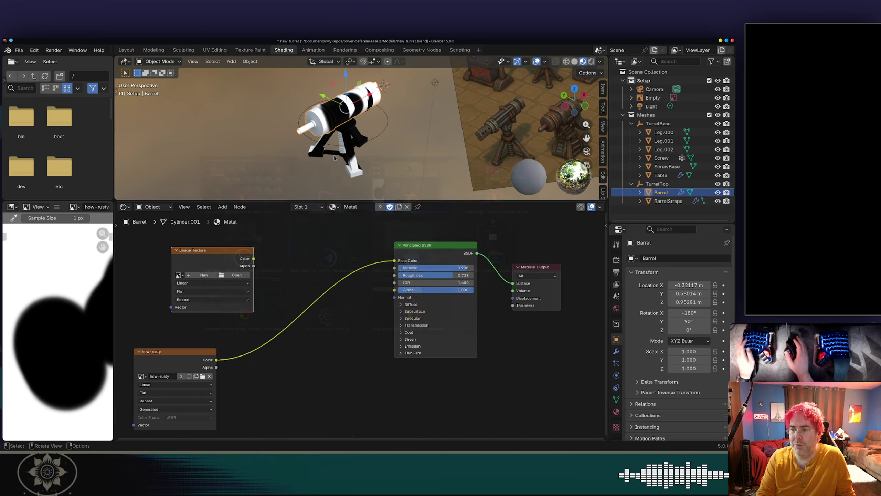
drag(214, 255, 220, 259)
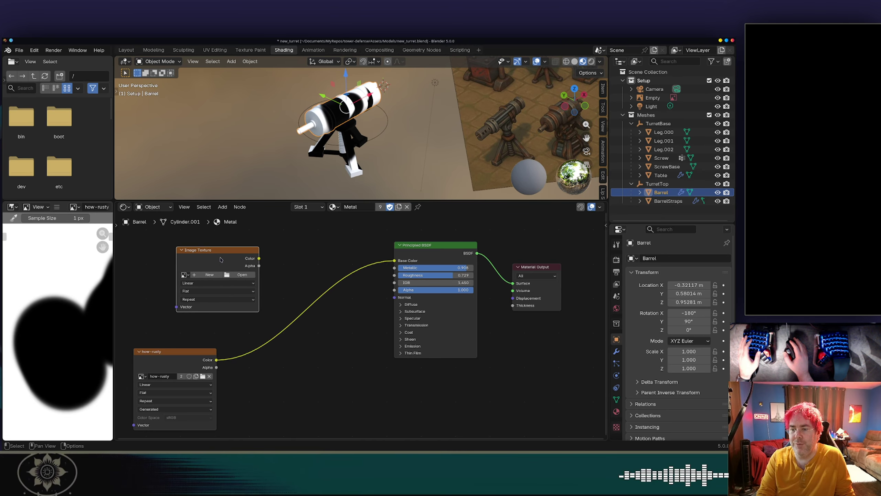
click(244, 274)
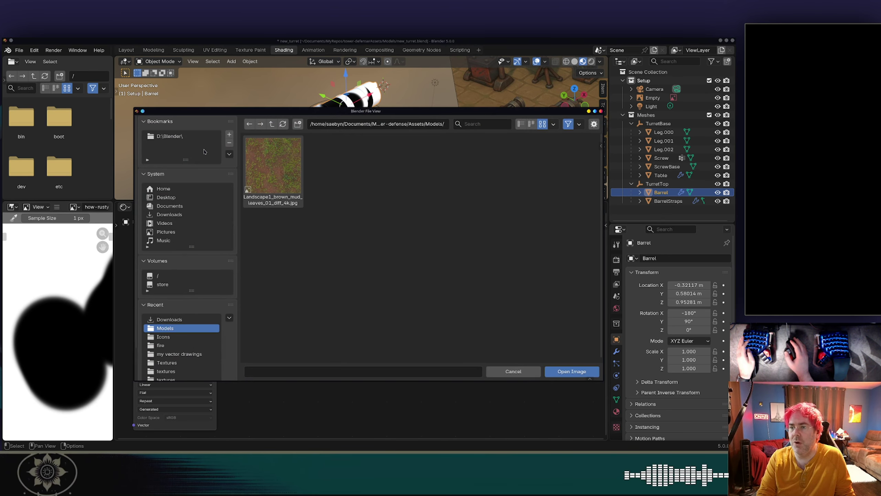
click(154, 214)
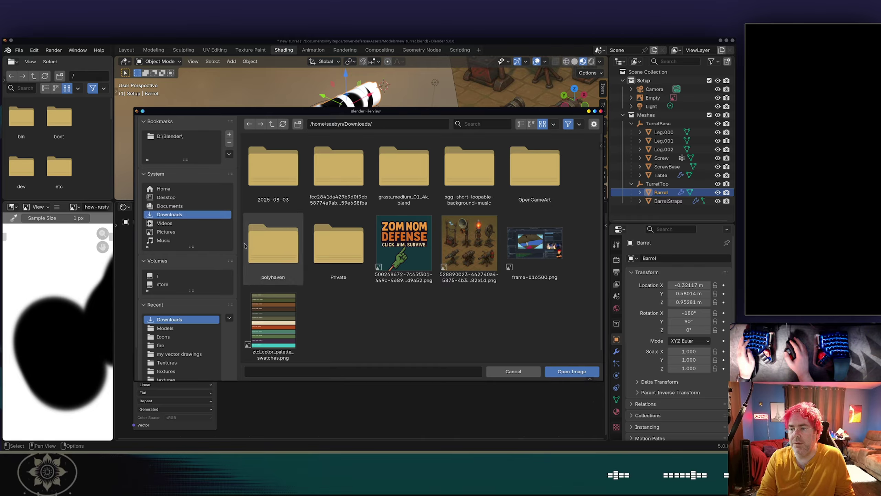
double_click(266, 246)
double_click(276, 174)
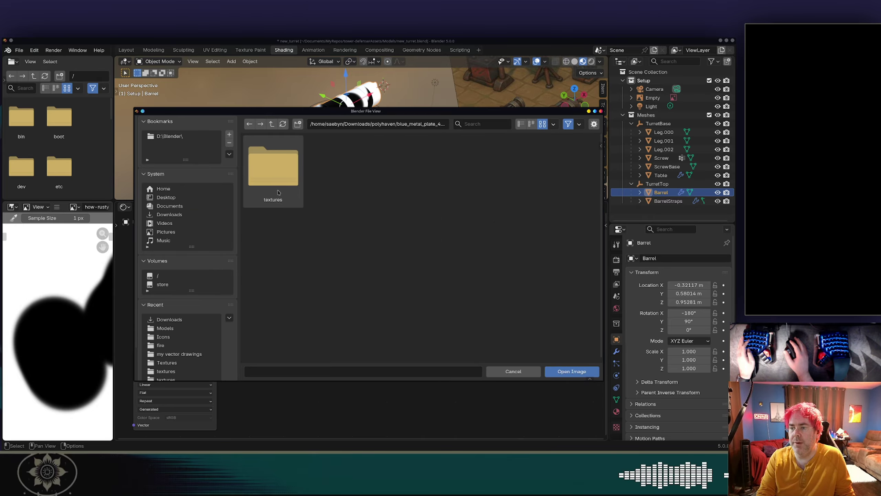
double_click(275, 175)
click(274, 179)
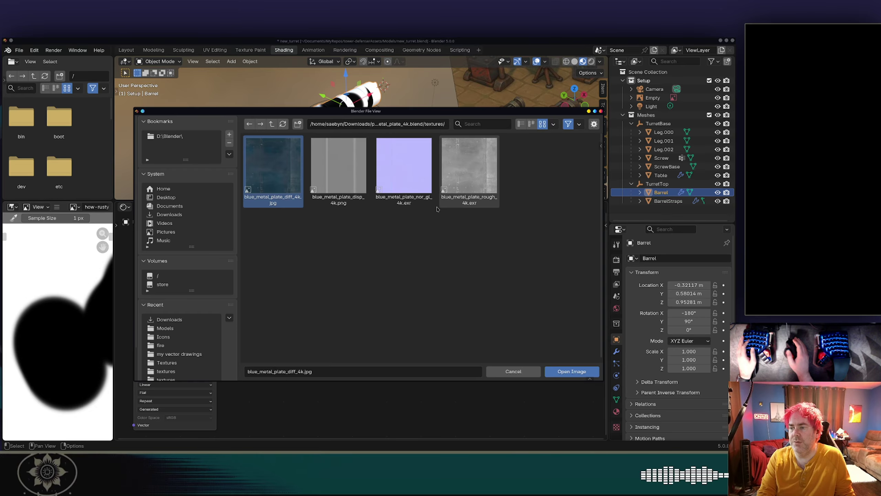
double_click(272, 176)
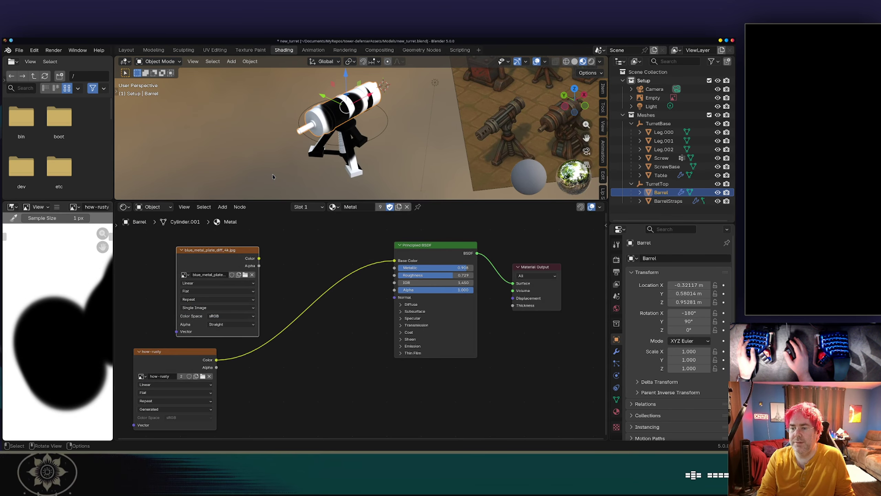
Step: Spread out the blue metal plate and how-rusty nodes and add another Image Texture node beside how-rusty
drag(239, 253, 226, 243)
scroll(257, 259, down, 1)
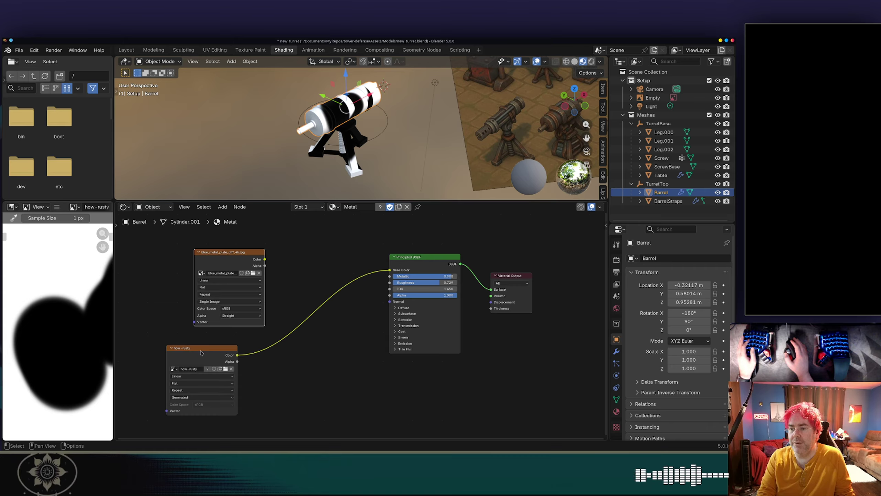
drag(201, 353, 185, 355)
right_click(274, 265)
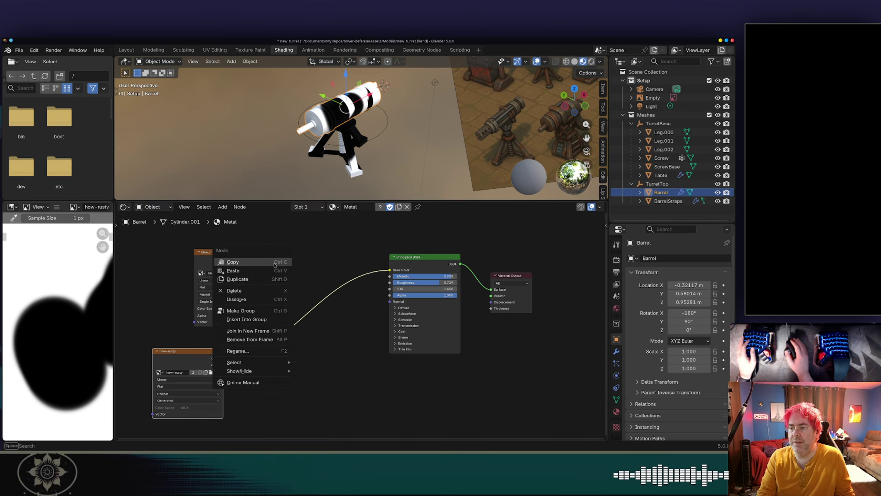
key(Escape)
key(shift+a)
mouse_move(319, 251)
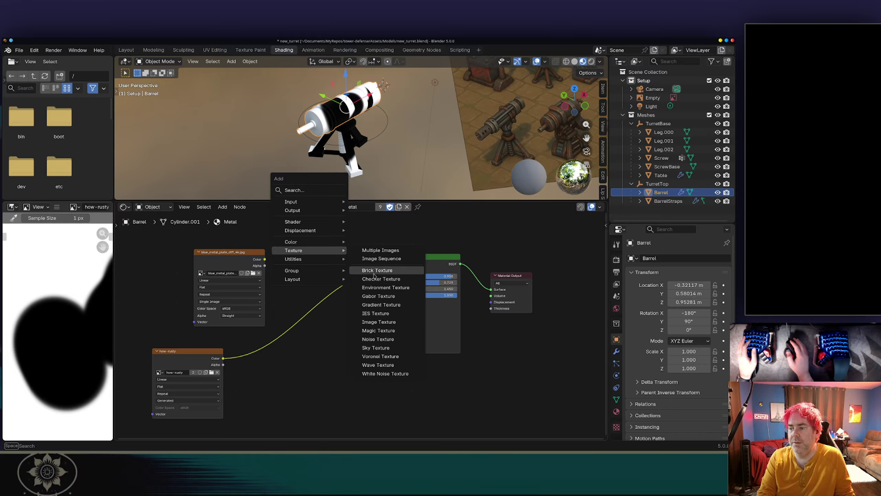
click(357, 321)
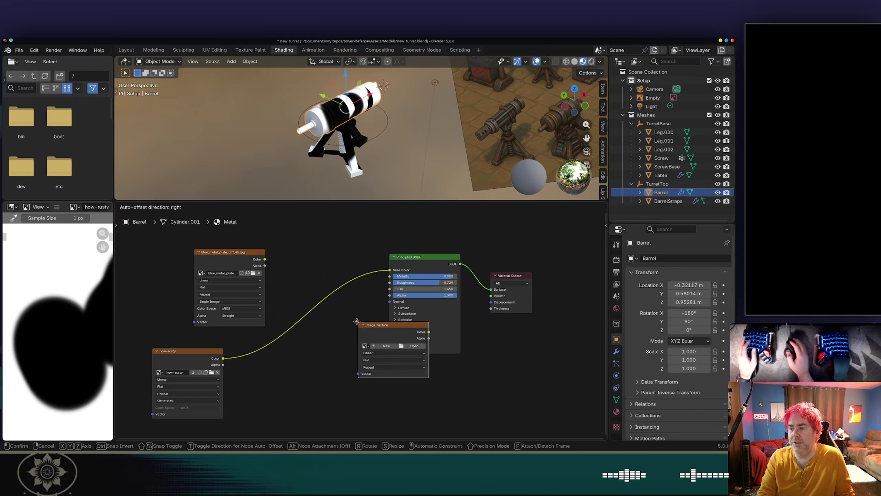
click(273, 367)
Step: Load rust_coarse_01_diff_4k.jpg from the polyhaven rust_coarse_01_4k.blend textures folder into the new Image Texture node
click(328, 391)
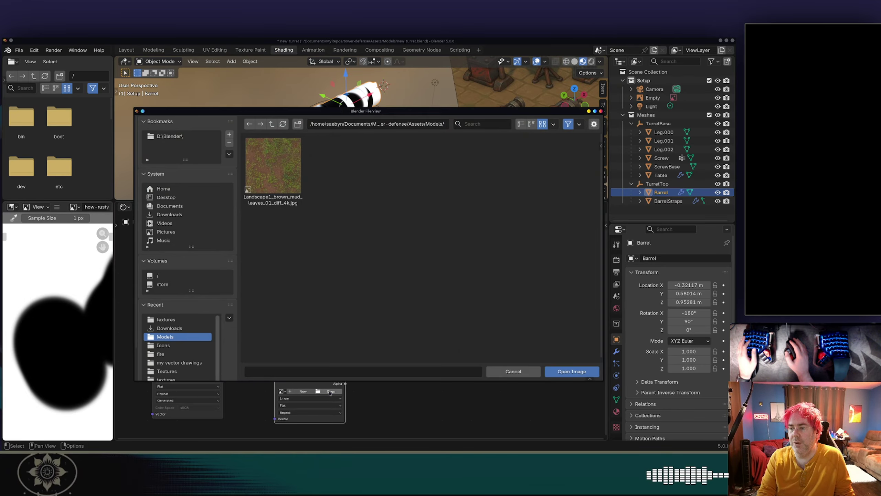
click(168, 214)
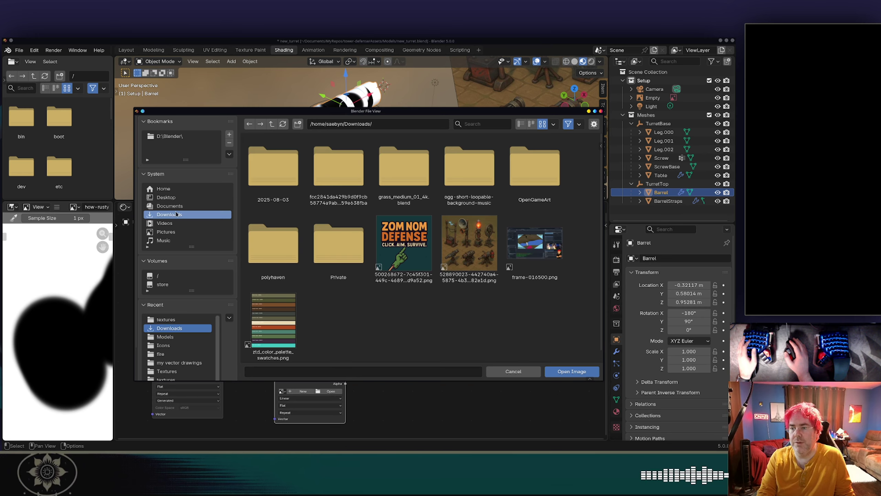
click(294, 251)
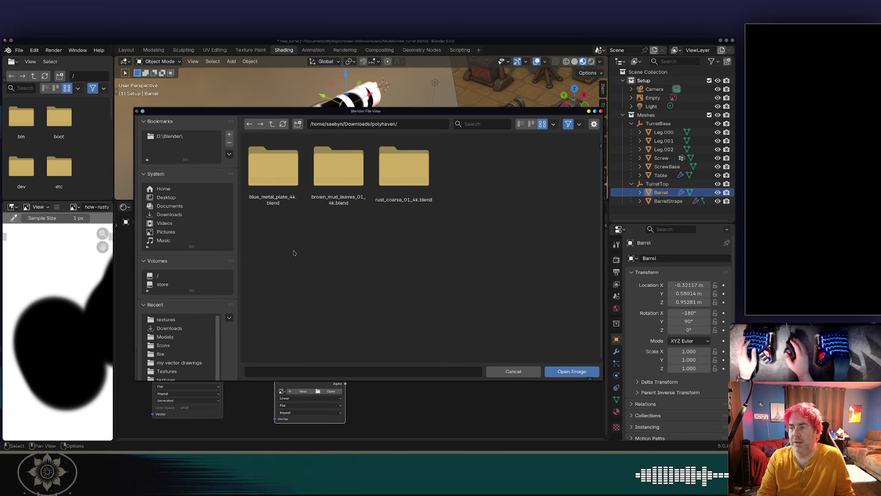
click(391, 173)
click(271, 169)
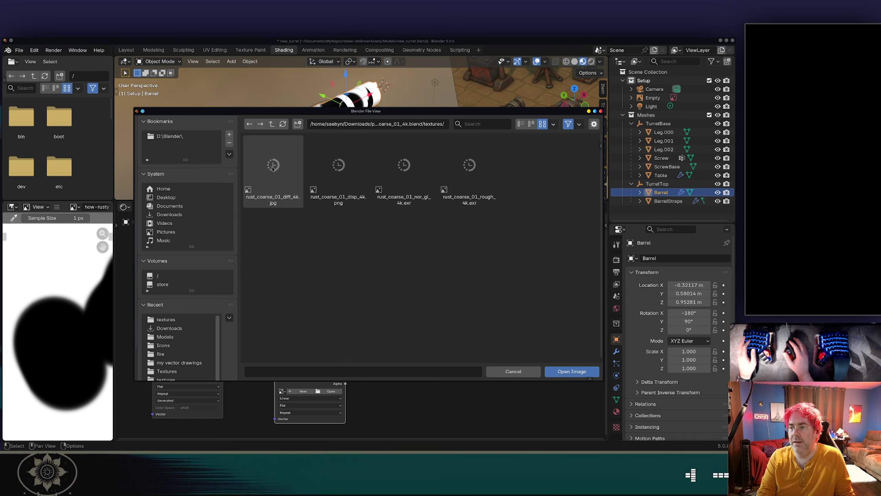
double_click(273, 165)
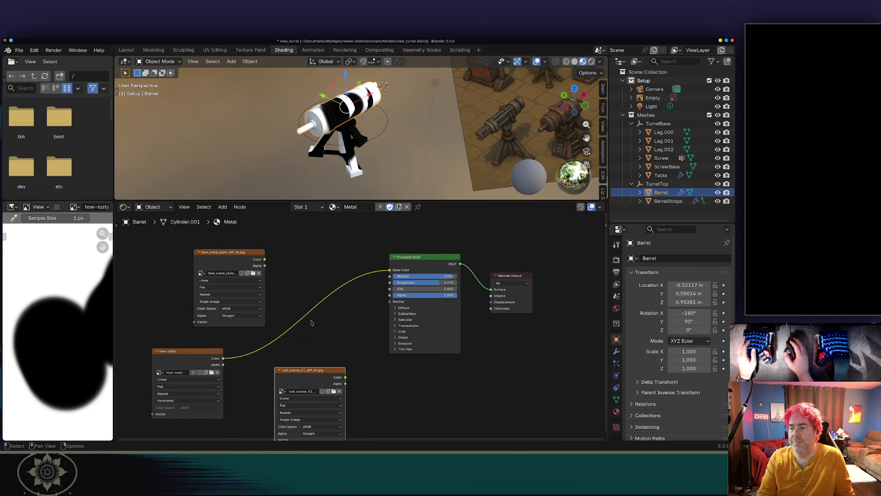
Step: Add a Mix Color node on the link between the how-rusty texture and the Principled BSDF's Base Color
right_click(311, 323)
key(Escape)
key(shift+a)
mouse_move(340, 277)
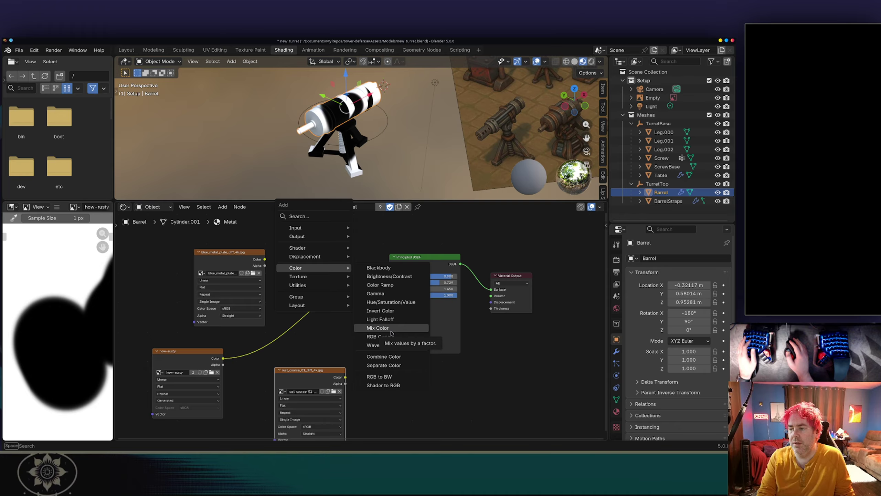
click(391, 333)
click(325, 286)
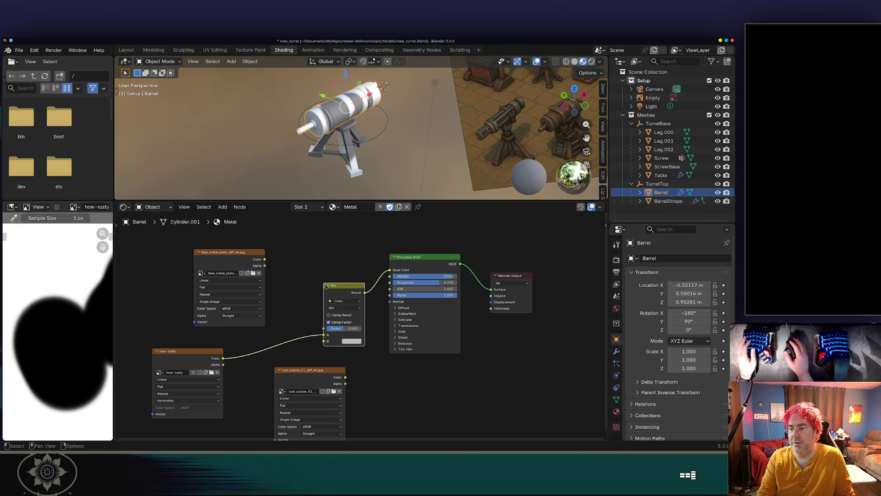
Step: Connect the Color outputs to the Mix node: rust texture to B, blue metal plate to A, and how-rusty to Factor
drag(346, 377, 324, 341)
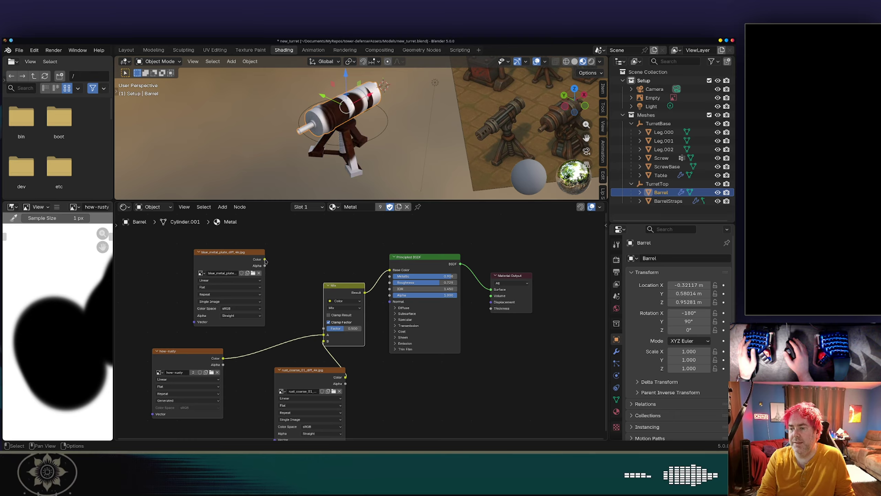
drag(265, 260, 324, 335)
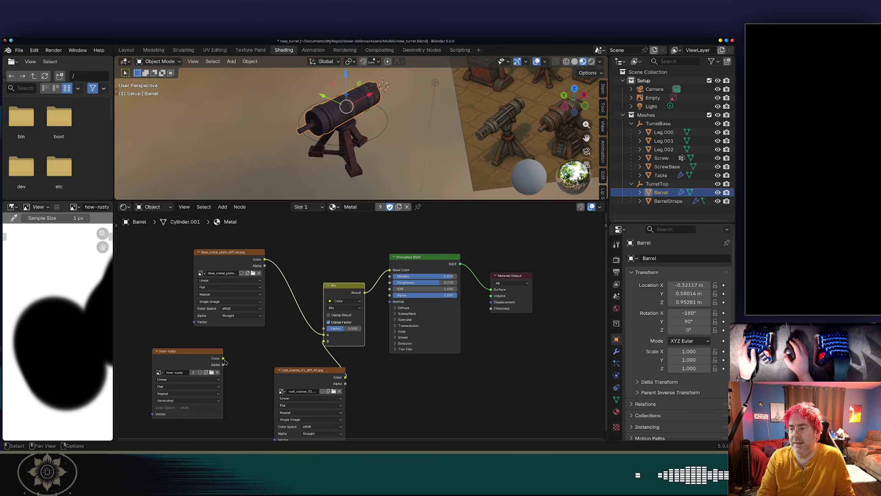
drag(224, 359, 259, 348)
drag(328, 333, 325, 328)
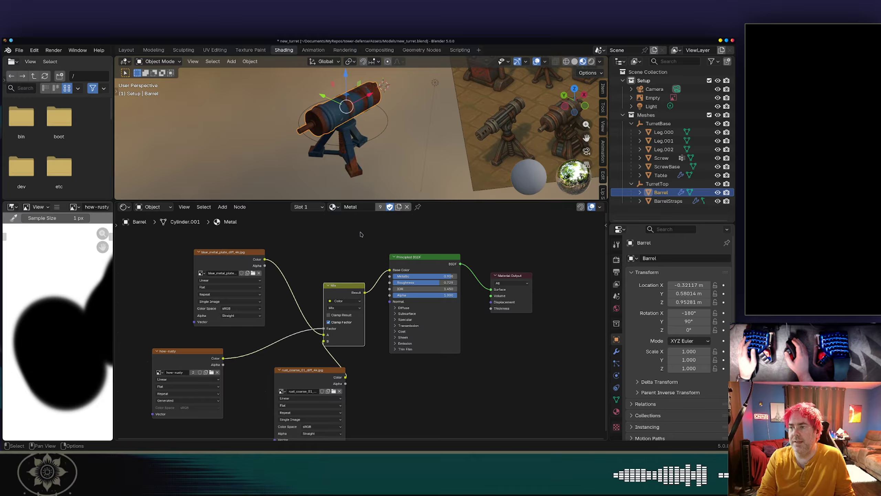
Step: Enlarge the 3D viewport and examine the blend of blue metal and rust on the turret from several angles
scroll(322, 113, up, 3)
middle_drag(322, 113, 417, 104)
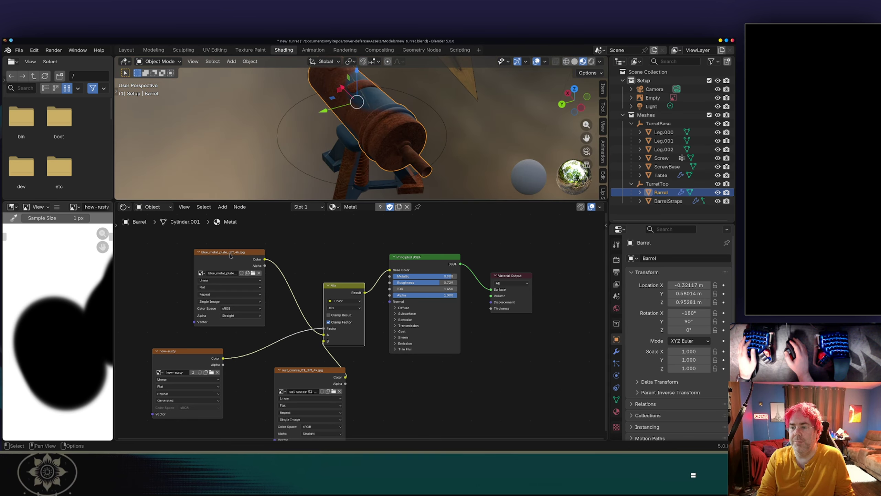
scroll(269, 314, down, 2)
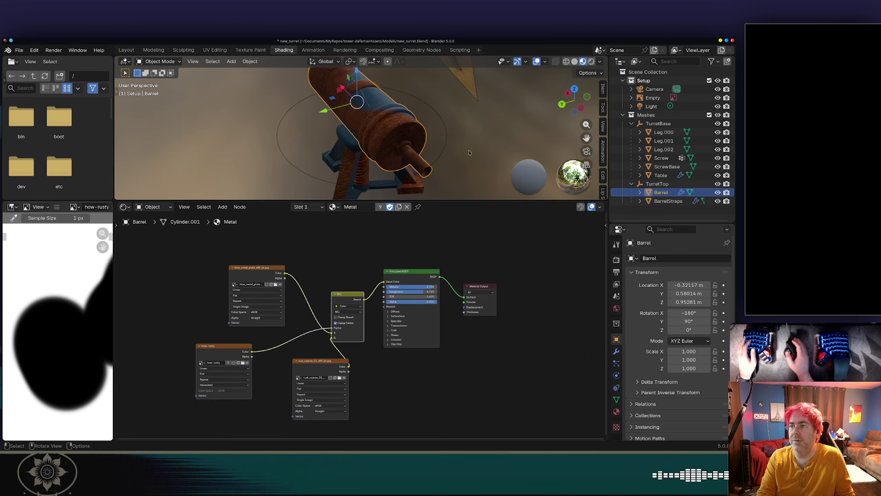
drag(434, 197, 433, 293)
middle_drag(434, 173, 300, 139)
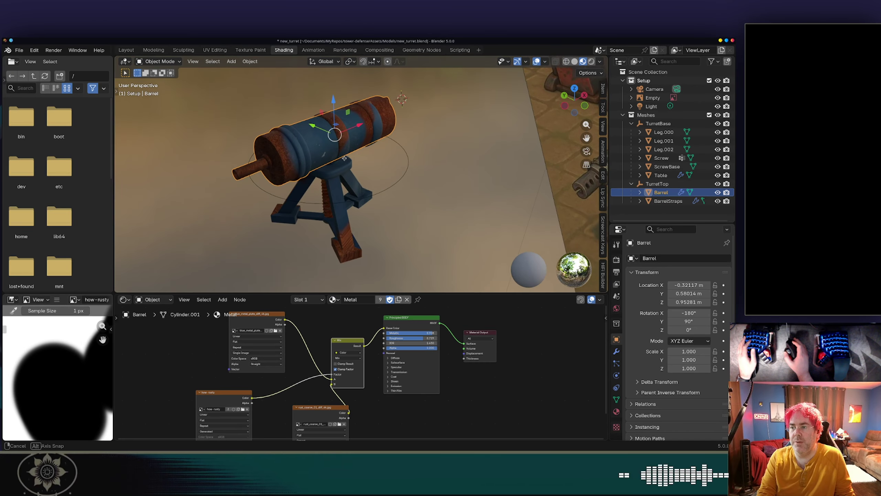
scroll(337, 147, up, 2)
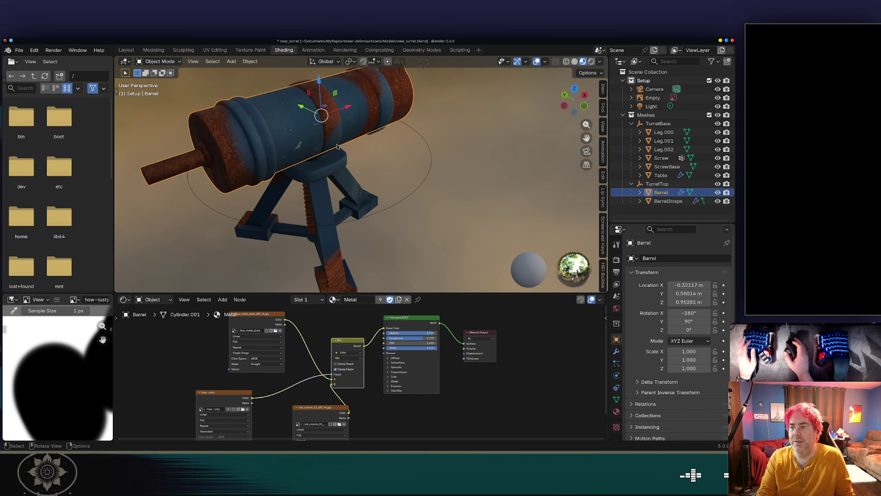
Step: Switch to the Texture Paint workspace and choose the Airbrush for the barrel
middle_drag(301, 115, 414, 83)
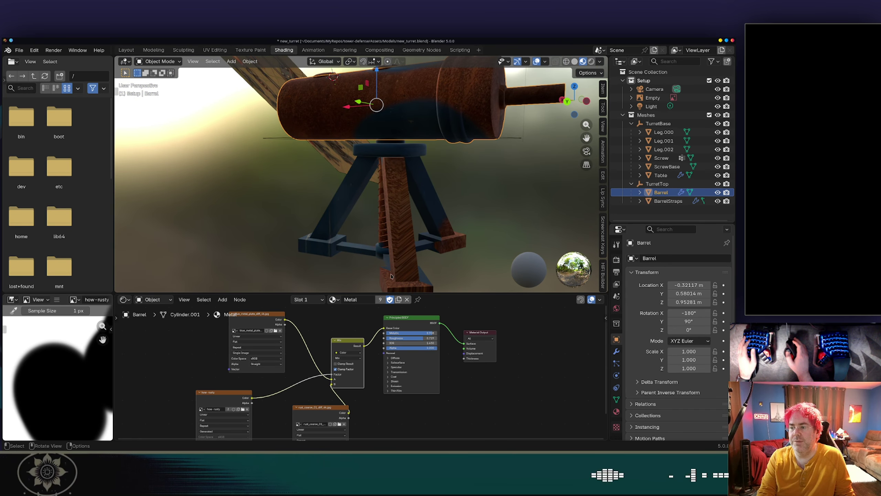
middle_drag(395, 216, 335, 215)
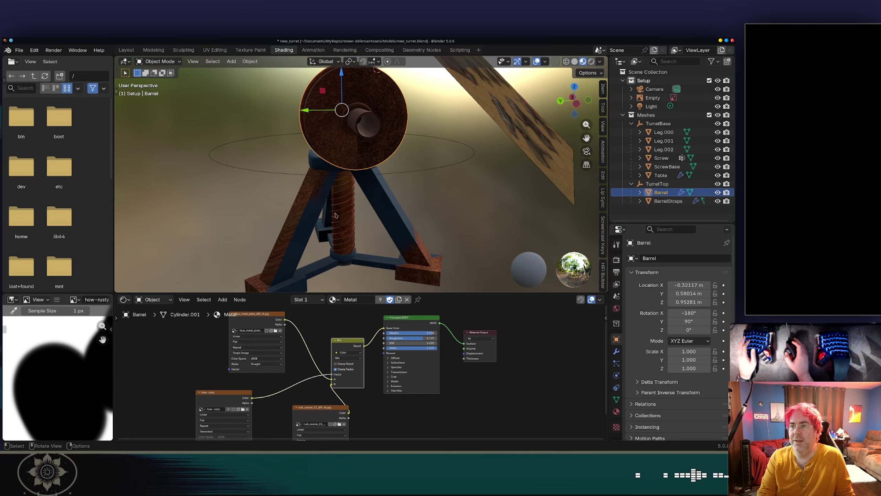
click(250, 50)
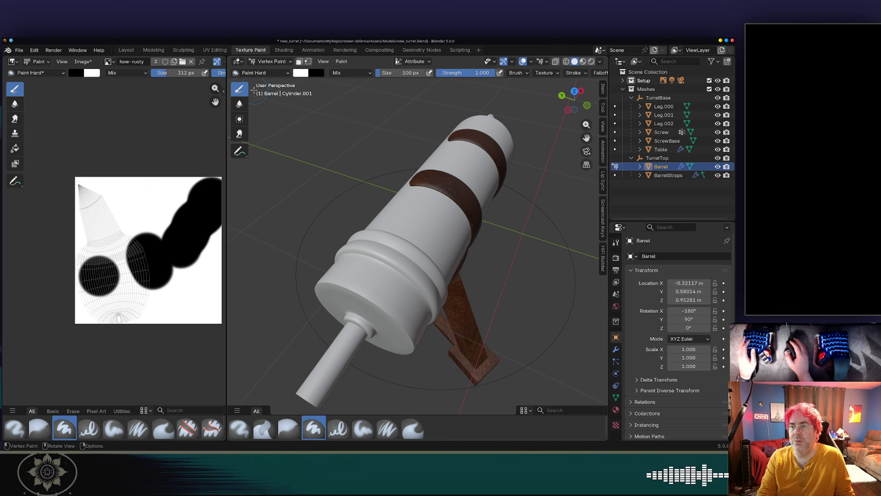
click(263, 72)
click(110, 110)
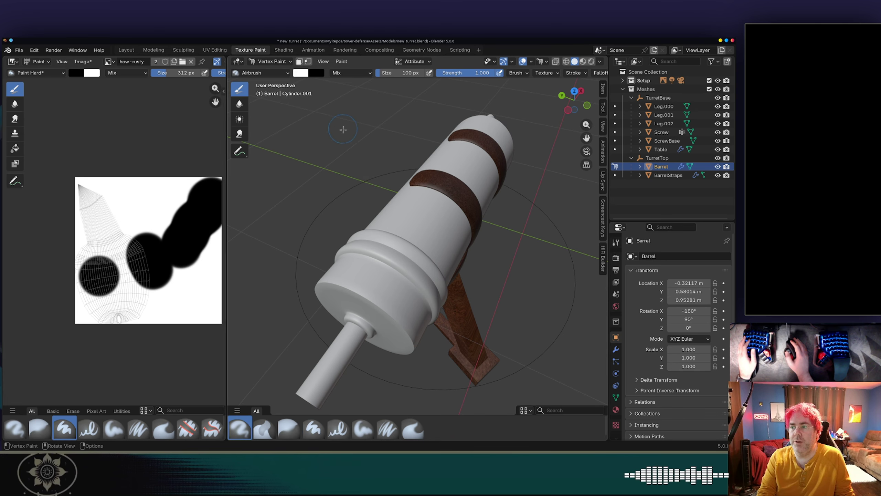
Step: Display the turret in Material Preview shading and examine the barrel's blue metal and rust up close
mouse_move(403, 180)
middle_down()
mouse_move(362, 144)
mouse_move(370, 177)
mouse_move(481, 225)
mouse_move(534, 205)
middle_up()
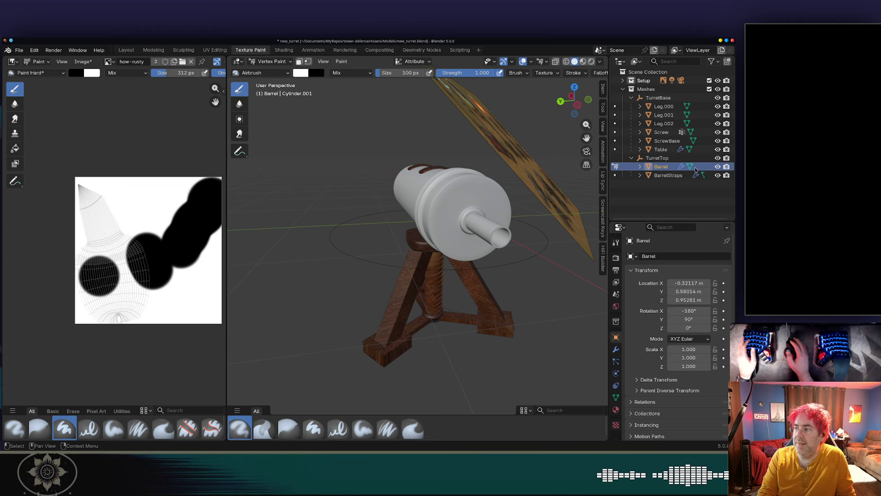
click(583, 62)
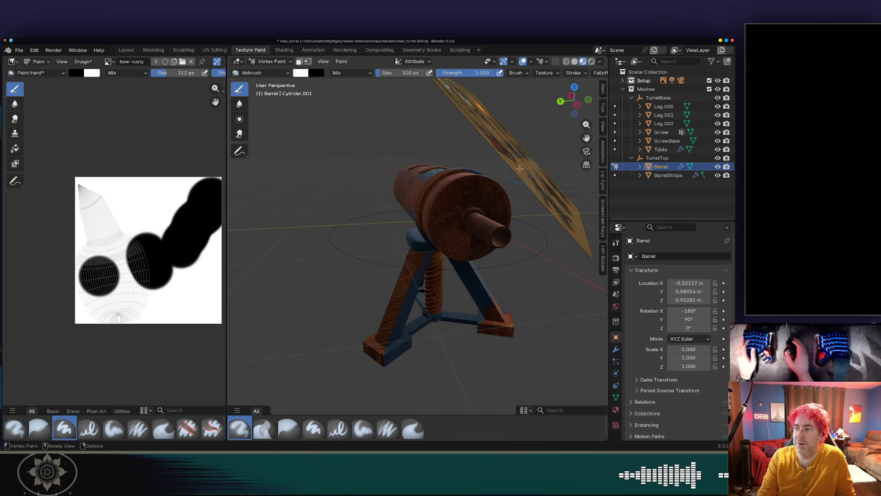
middle_drag(520, 169, 423, 203)
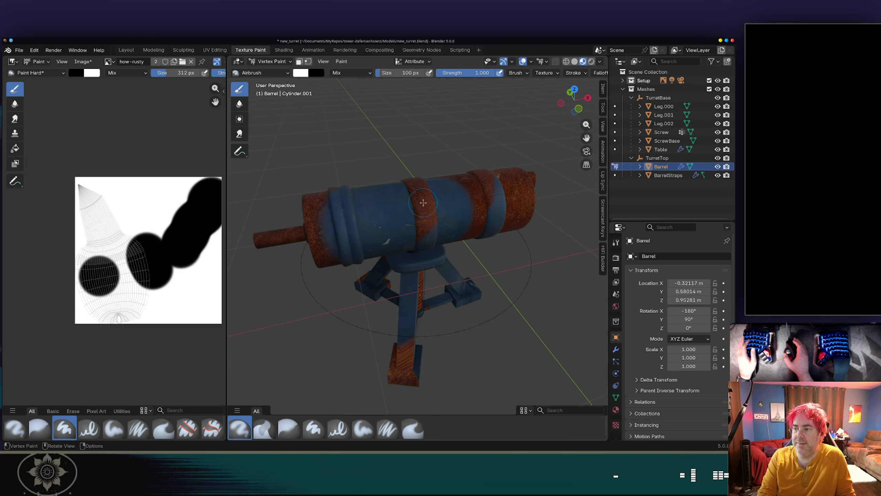
scroll(397, 212, up, 5)
mouse_move(359, 161)
shift+middle_down()
mouse_move(371, 179)
mouse_move(431, 203)
shift+middle_up()
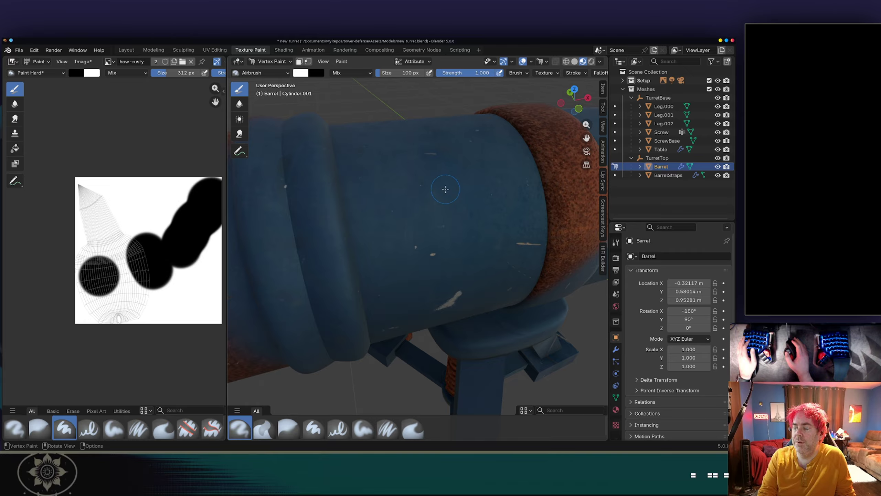
scroll(448, 178, down, 6)
mouse_move(448, 178)
middle_down()
mouse_move(455, 167)
mouse_move(534, 229)
mouse_move(521, 220)
middle_up()
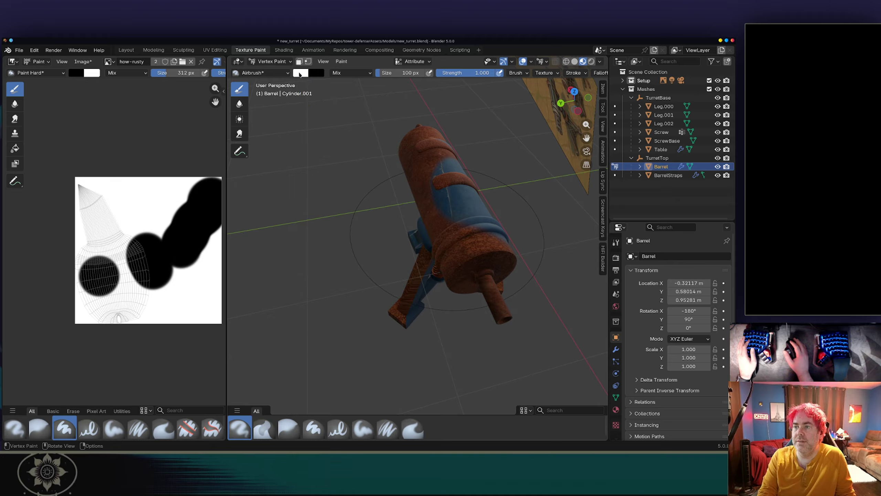
Step: Set the vertex brush colour to black and switch the barrel to Texture Paint mode
click(300, 73)
drag(370, 136, 373, 152)
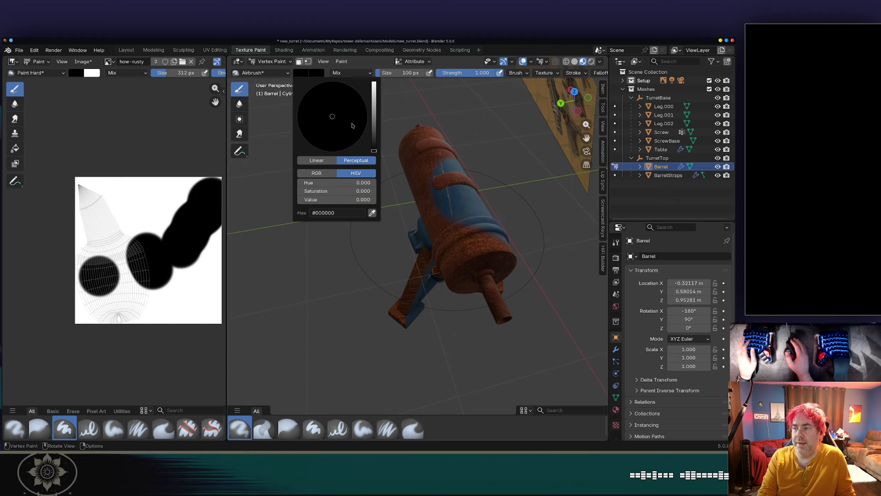
middle_drag(432, 225, 421, 238)
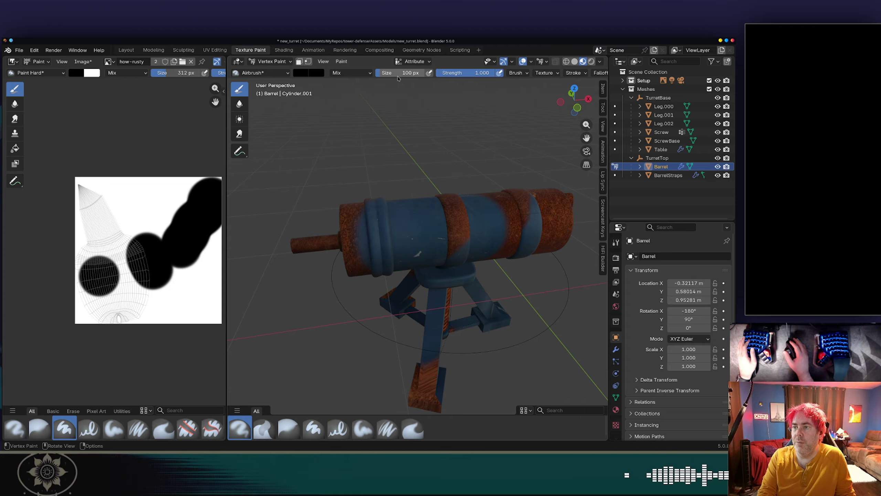
click(271, 61)
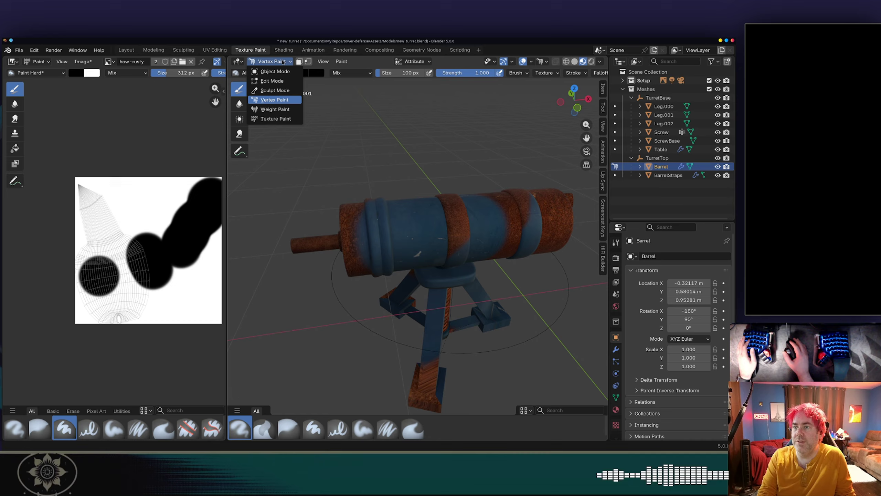
click(276, 119)
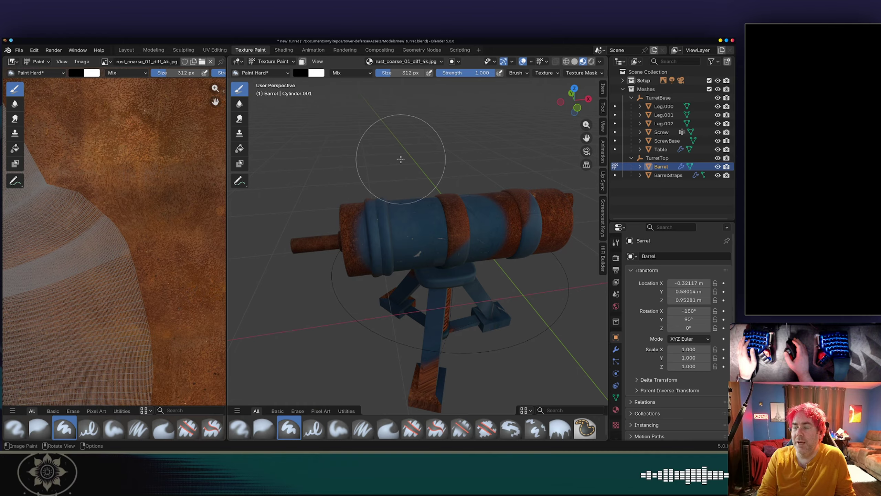
Step: Reduce the brush size to 163 px and make how-rusty the image to paint on
scroll(421, 201, up, 5)
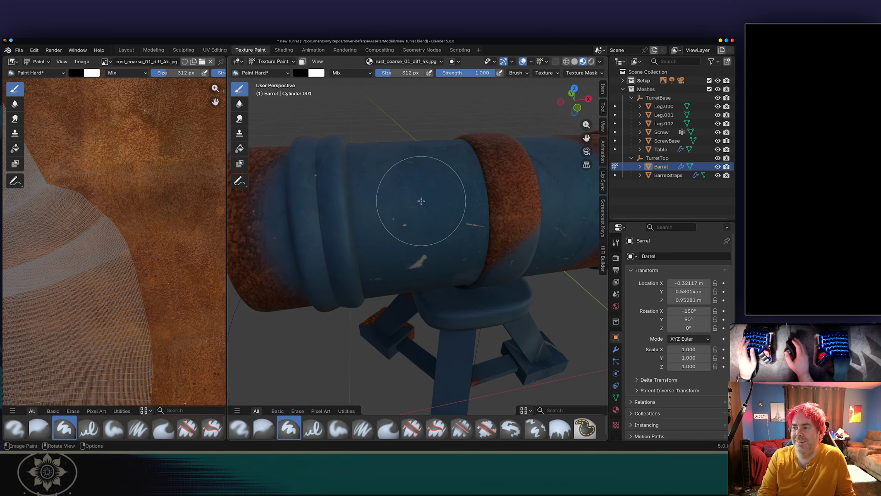
drag(392, 74, 384, 75)
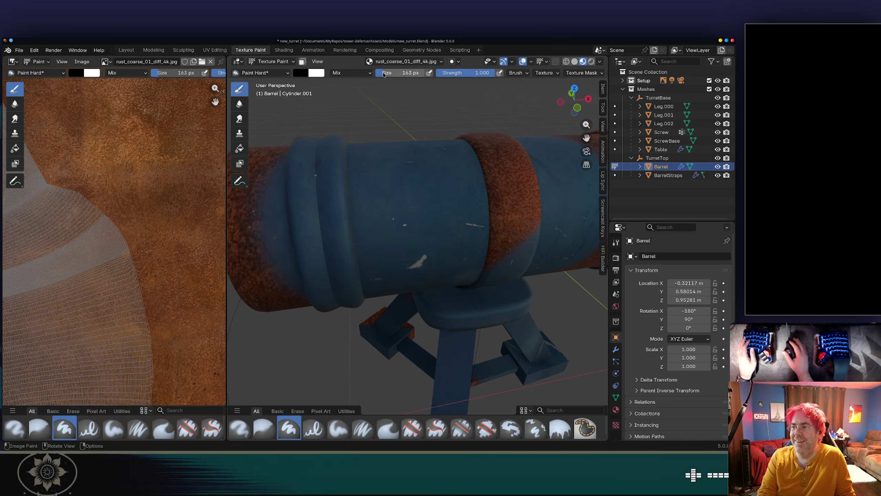
click(398, 61)
click(388, 98)
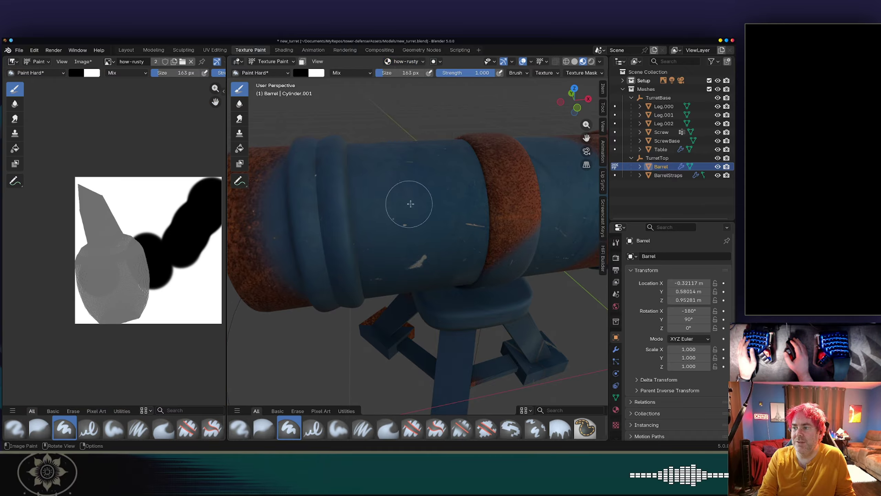
Step: Paint a rust patch on the barrel's blue section with the Airbrush in white (#FFFFFF)
click(296, 74)
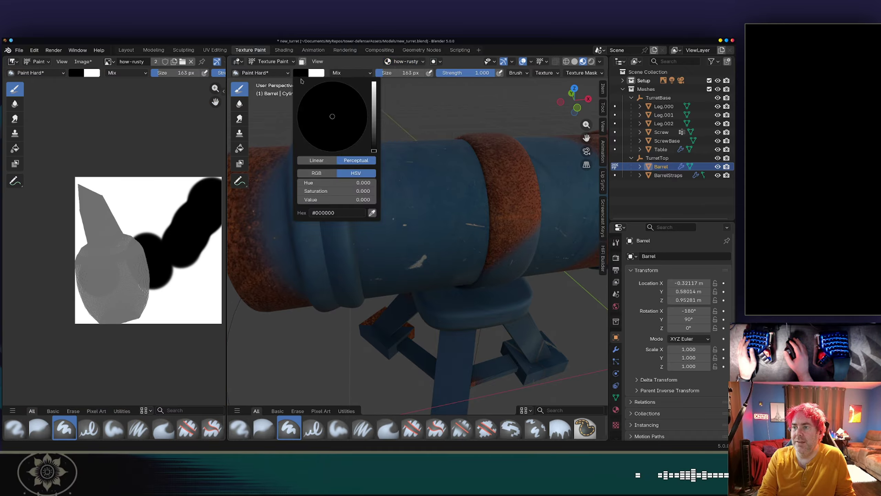
click(263, 72)
click(111, 119)
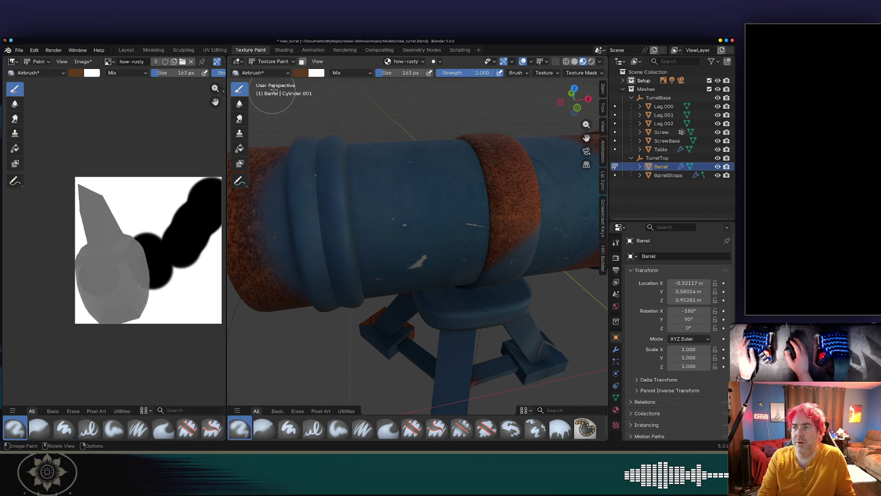
click(301, 73)
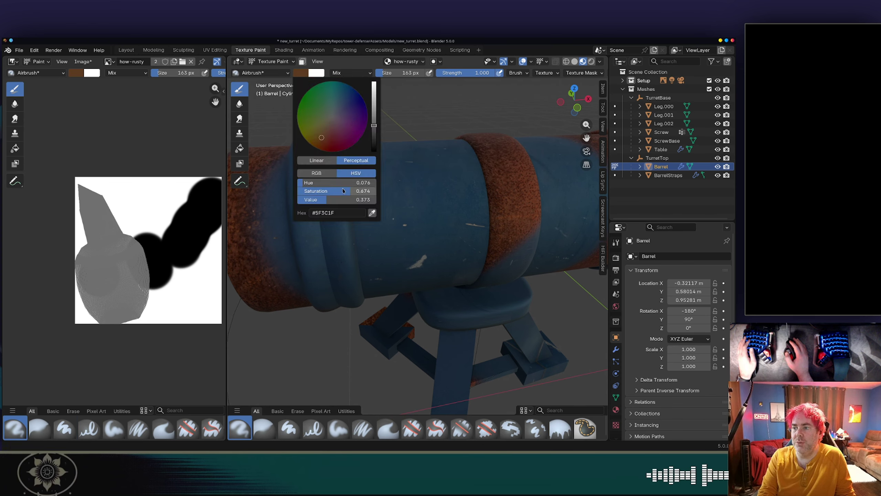
drag(353, 127, 332, 152)
mouse_move(372, 191)
mouse_down()
mouse_move(299, 191)
mouse_move(376, 200)
mouse_up()
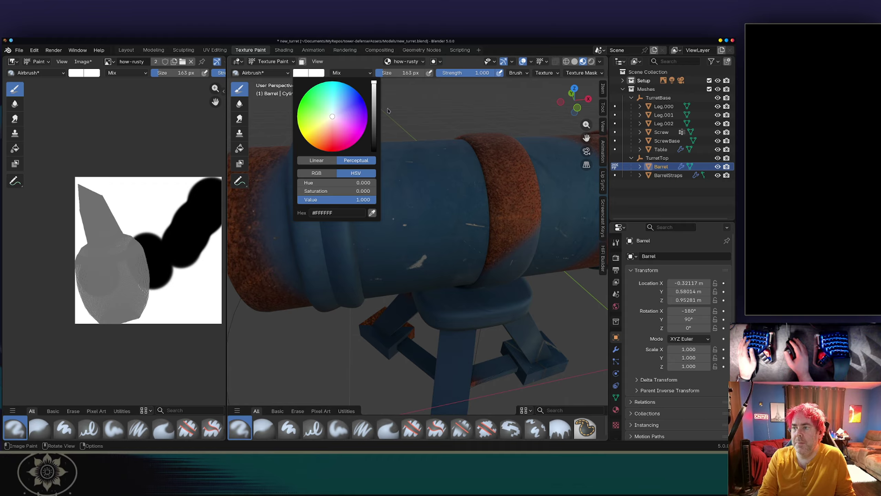
mouse_move(433, 182)
mouse_down()
mouse_move(419, 184)
mouse_move(390, 213)
mouse_up()
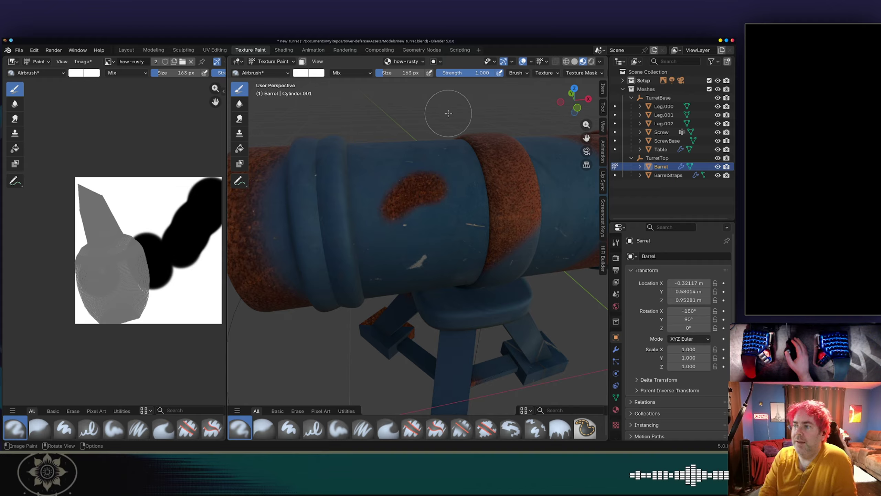
Step: Lower the brush strength to 0.144 and paint faint rust around the patch's edges
key(shift+f)
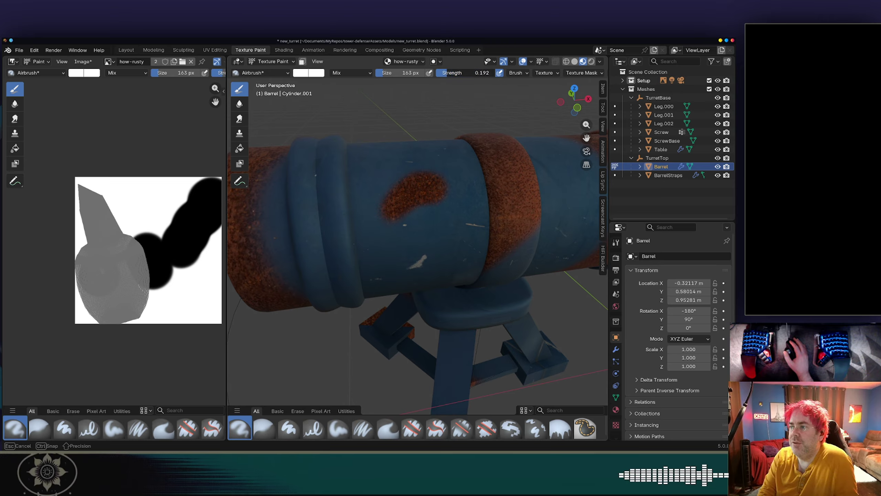
click(410, 161)
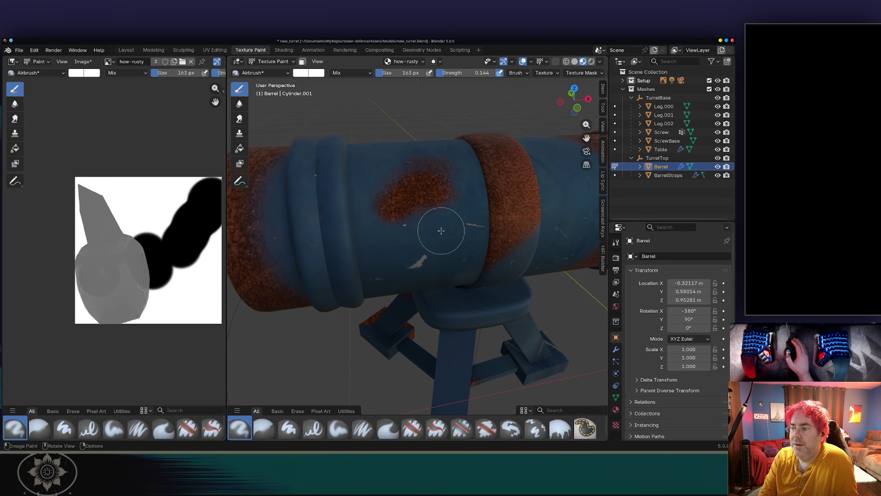
scroll(443, 198, up, 3)
middle_drag(443, 168, 453, 171)
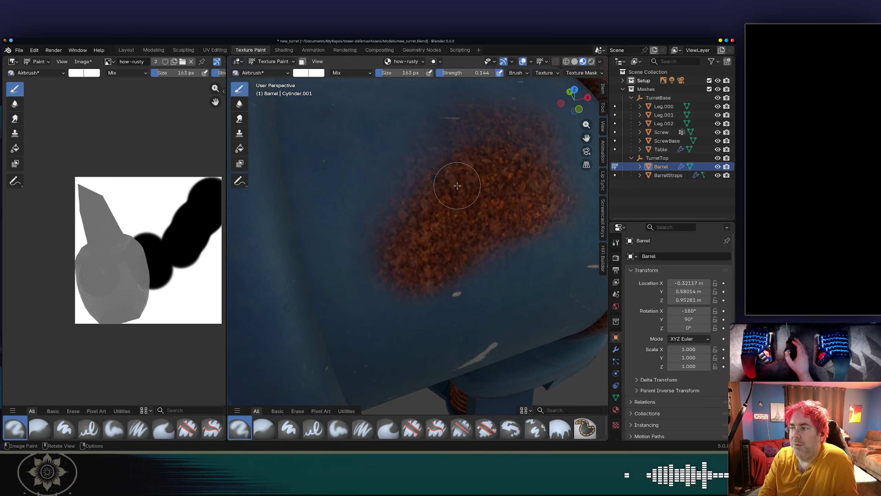
drag(370, 219, 447, 128)
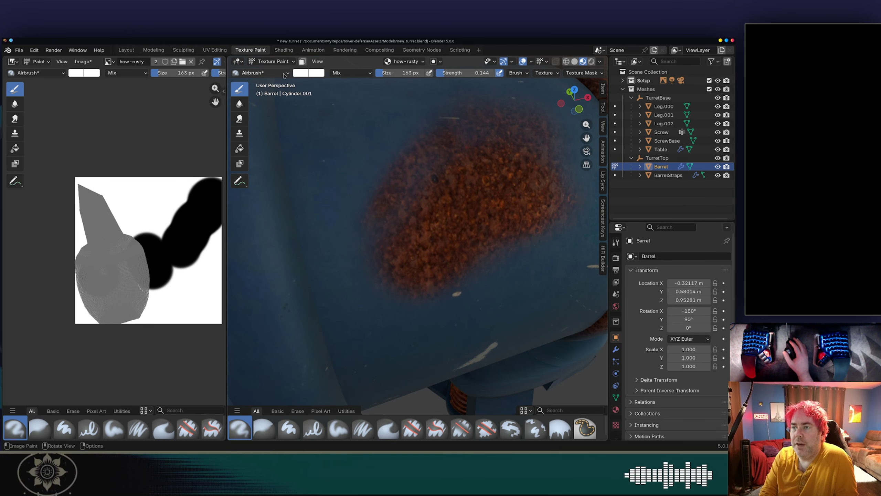
Step: Browse the mesh texture paint brushes and choose the Blur brush
click(277, 73)
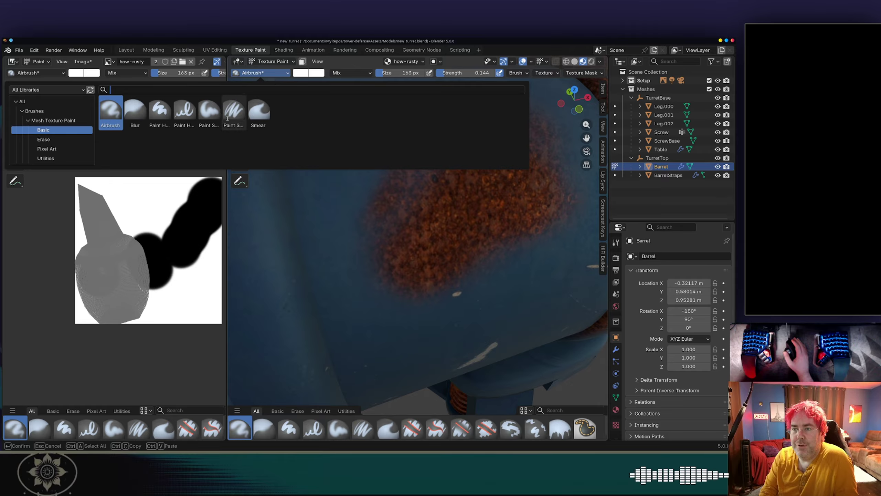
click(58, 149)
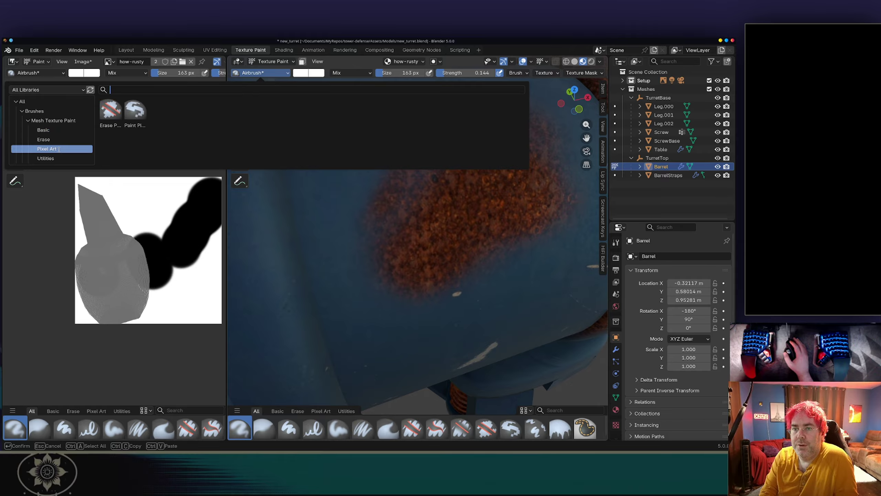
click(49, 130)
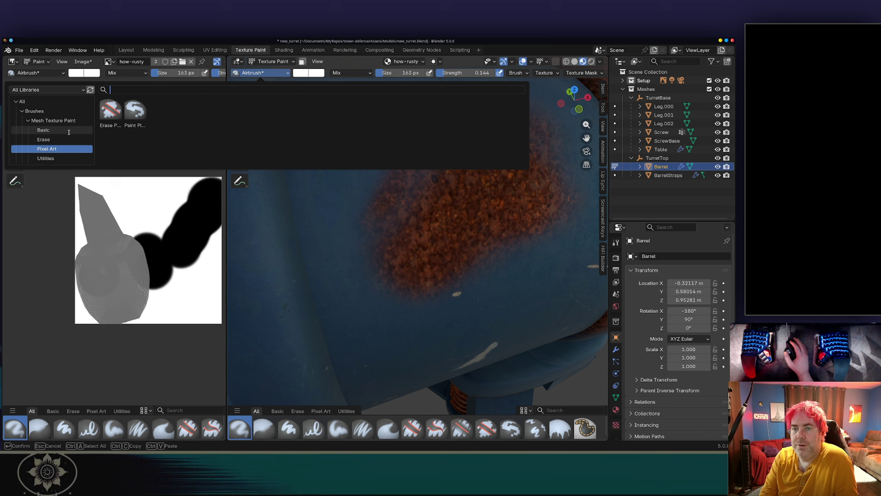
click(32, 120)
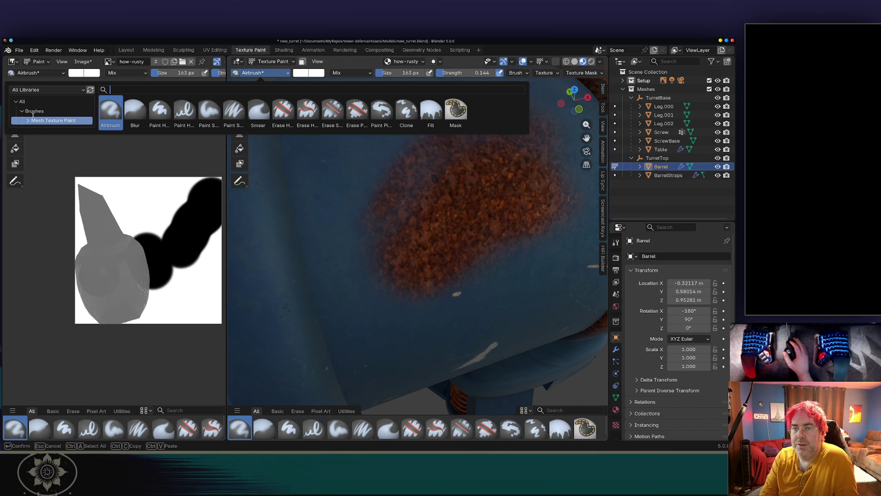
click(34, 111)
click(34, 101)
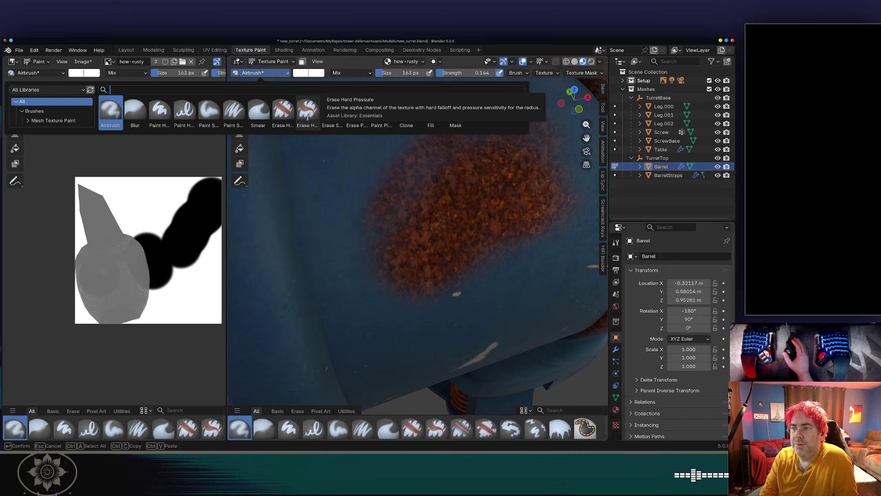
click(133, 112)
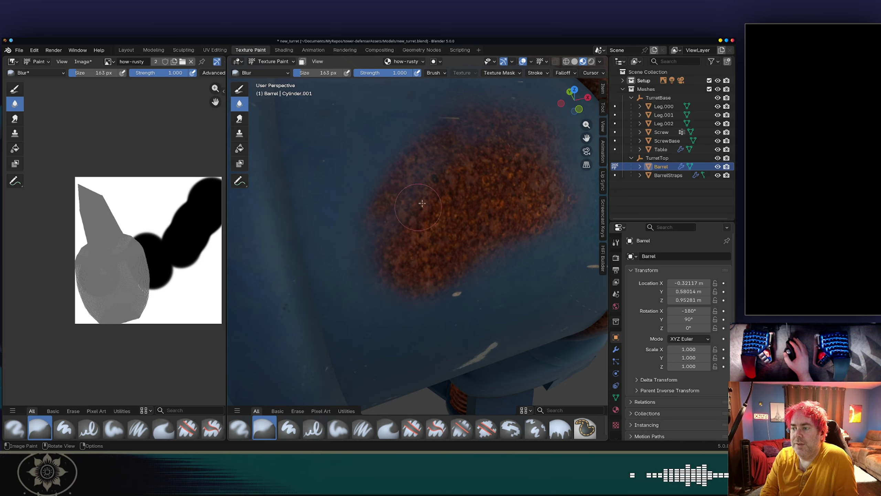
Step: Set the Blur brush size to 823 px
scroll(422, 138, up, 2)
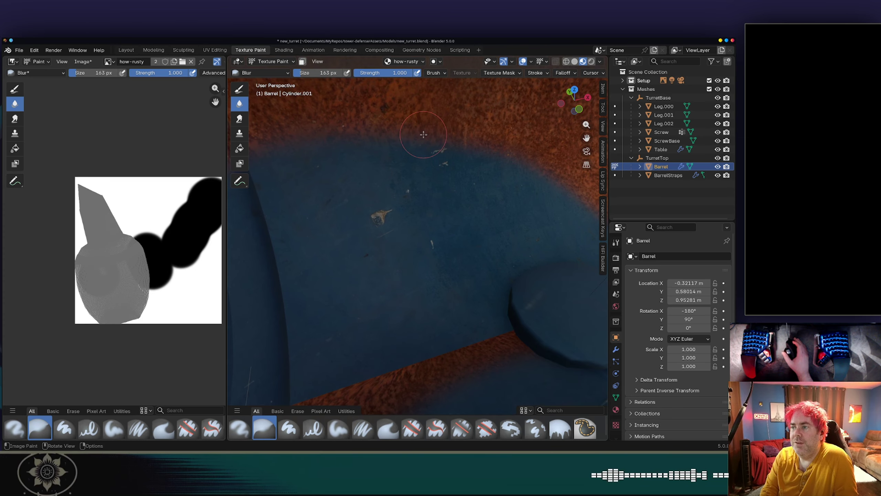
scroll(387, 124, down, 3)
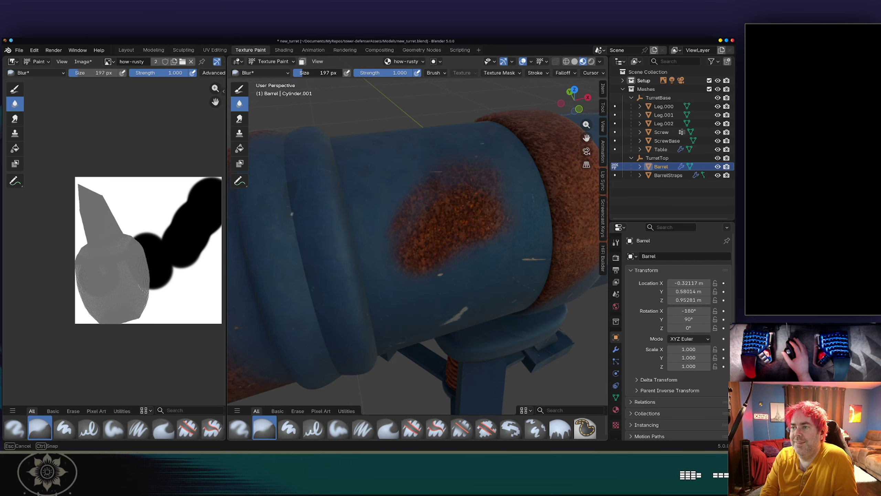
drag(321, 74, 353, 74)
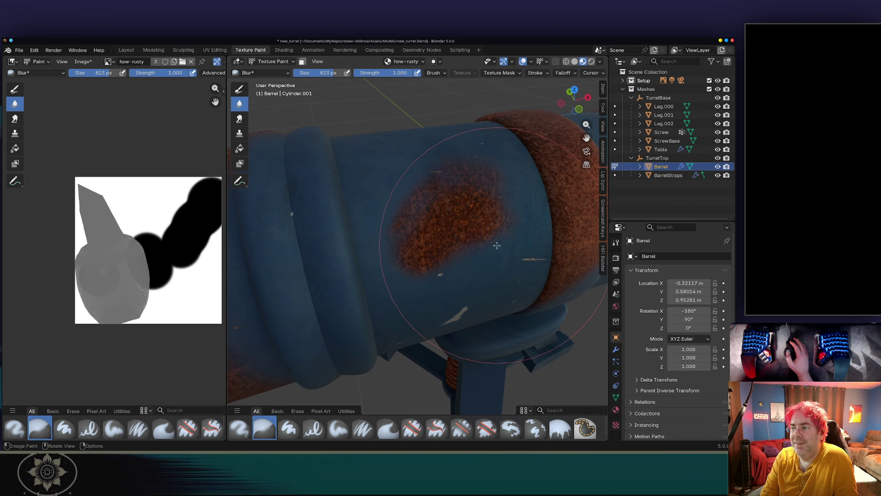
Step: Switch to the Paint Soft brush and paint black over the upper and outer parts of the barrel's rust patch
click(271, 72)
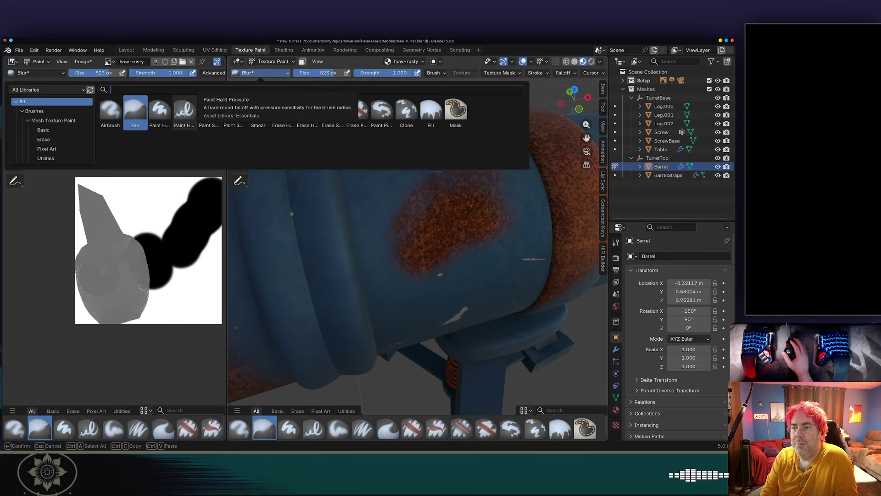
click(202, 109)
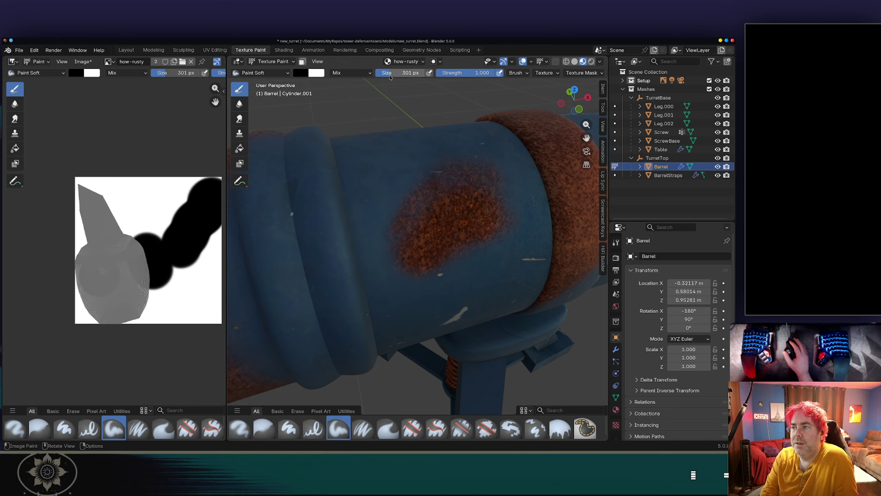
mouse_move(415, 180)
mouse_down()
mouse_move(471, 173)
mouse_move(511, 223)
mouse_move(472, 255)
mouse_move(441, 241)
mouse_up()
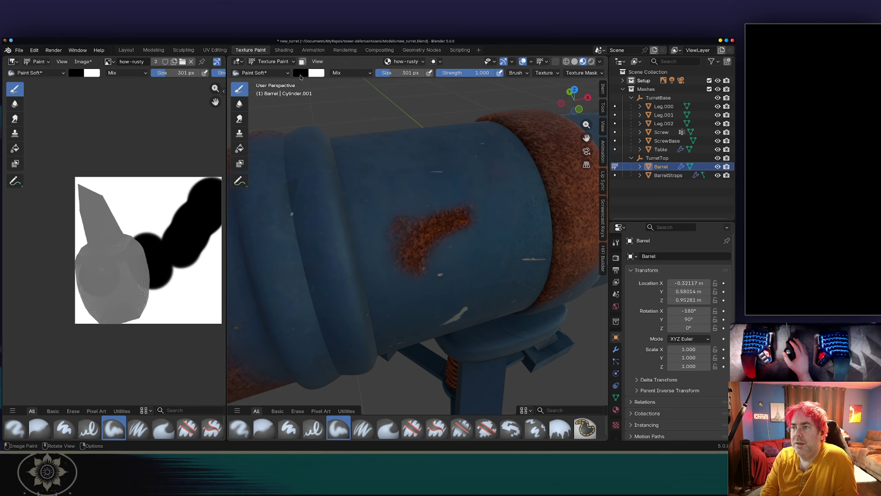
Step: Set the brush color to white and paint broad rust across the barrel's blue front section
click(300, 77)
drag(374, 147, 373, 77)
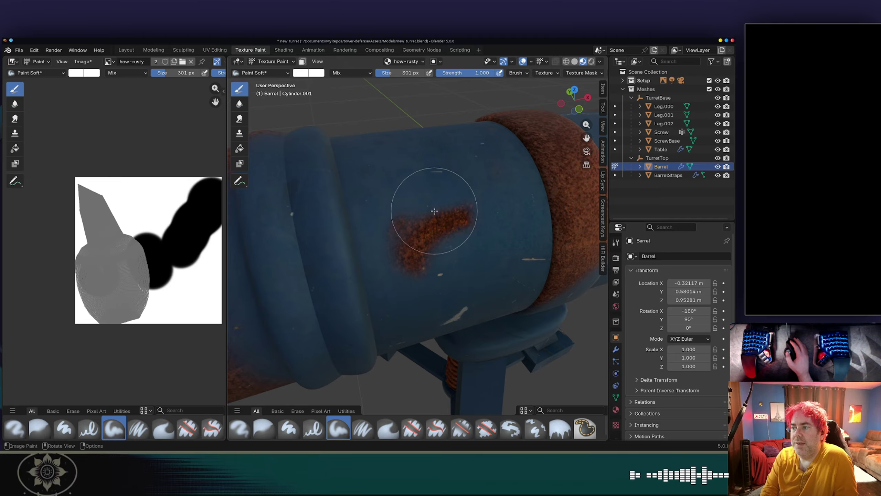
mouse_move(434, 210)
mouse_down()
mouse_move(403, 173)
mouse_move(456, 256)
mouse_move(482, 197)
mouse_up()
scroll(457, 210, down, 4)
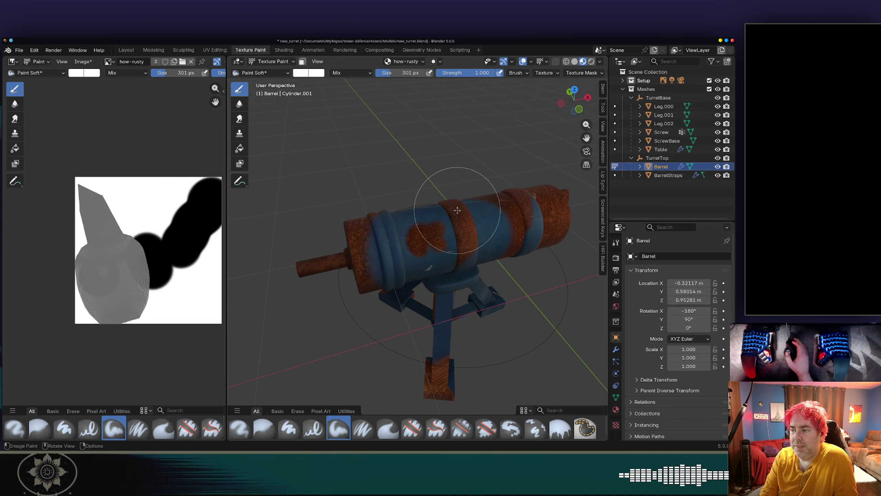
middle_drag(457, 210, 460, 246)
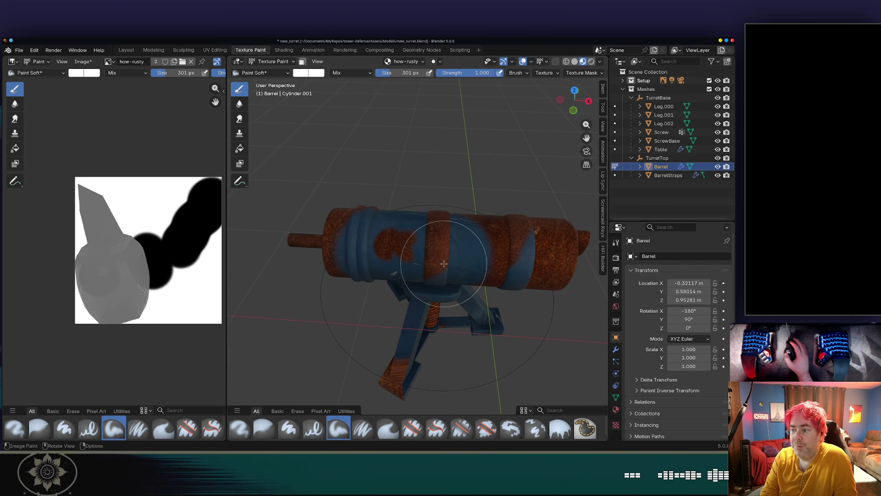
mouse_move(443, 263)
mouse_down()
mouse_move(389, 208)
mouse_move(399, 226)
mouse_up()
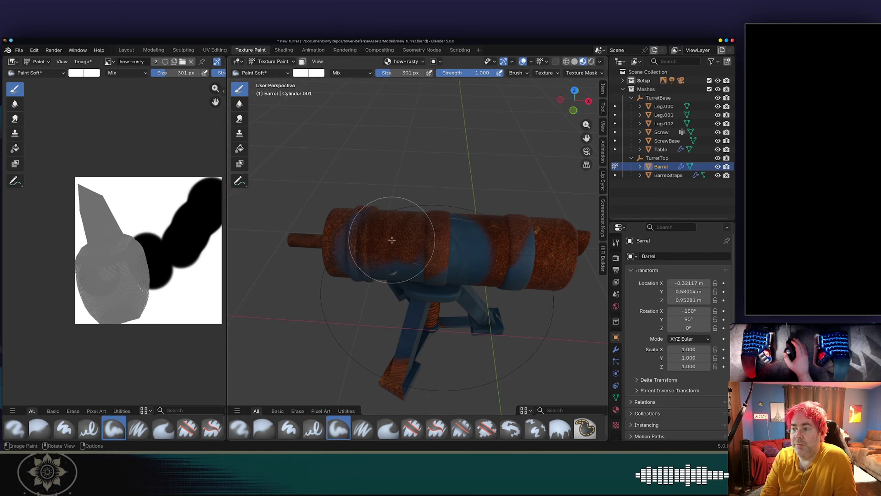
Step: Set the brush to black, 215 px and strength 0.250, and fade the rust on the barrel's front face below the muzzle
mouse_move(391, 240)
middle_down()
mouse_move(434, 225)
mouse_move(445, 236)
mouse_move(509, 245)
mouse_move(519, 206)
mouse_move(468, 196)
mouse_move(517, 258)
mouse_move(501, 203)
middle_up()
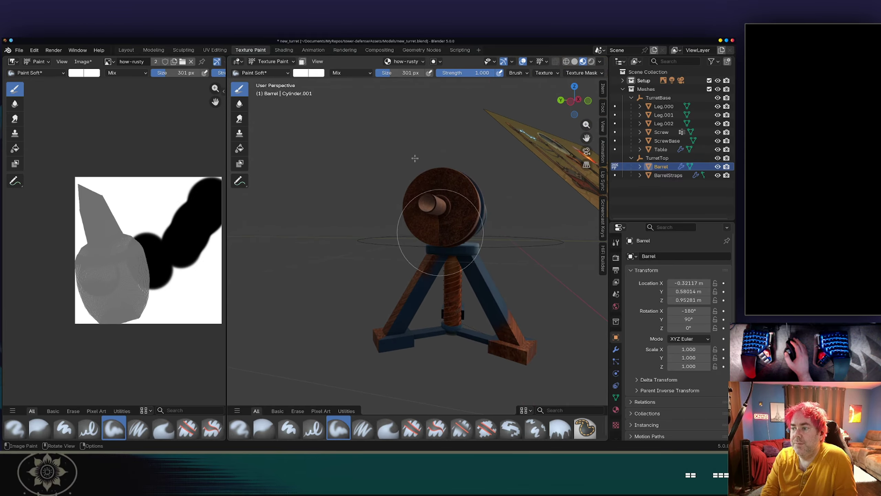
click(308, 73)
drag(374, 118, 374, 151)
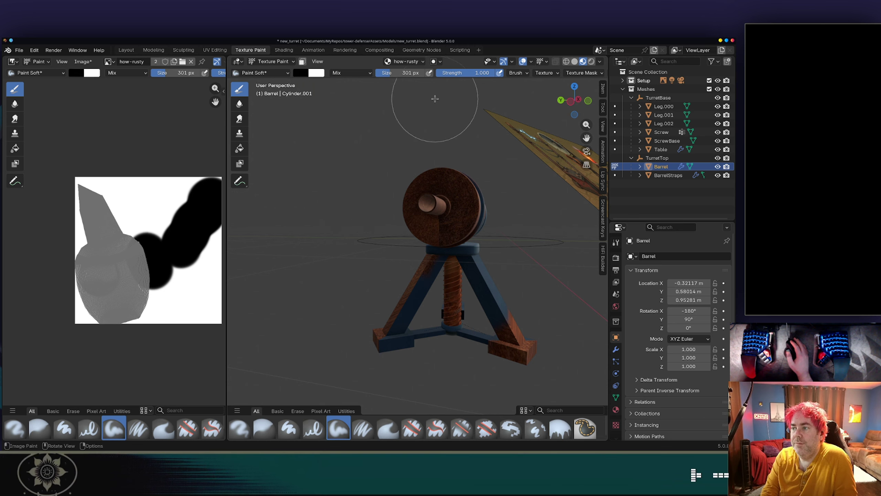
drag(396, 73, 366, 73)
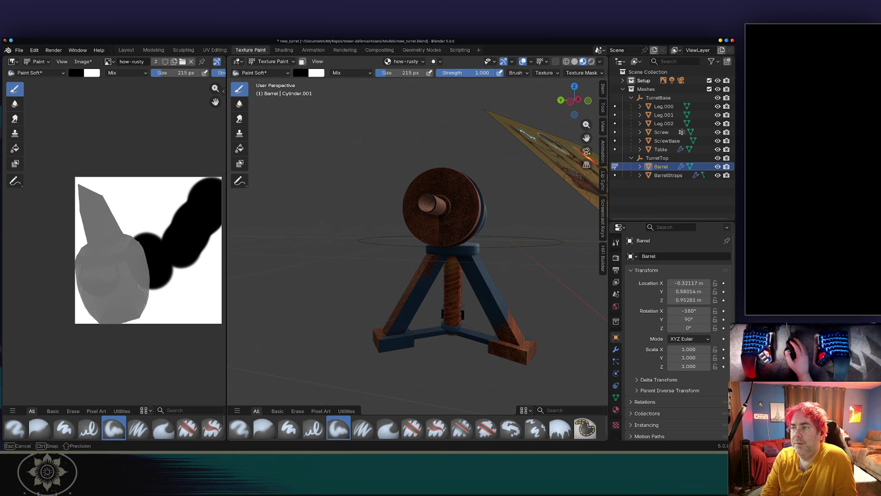
drag(453, 73, 450, 73)
scroll(492, 165, up, 4)
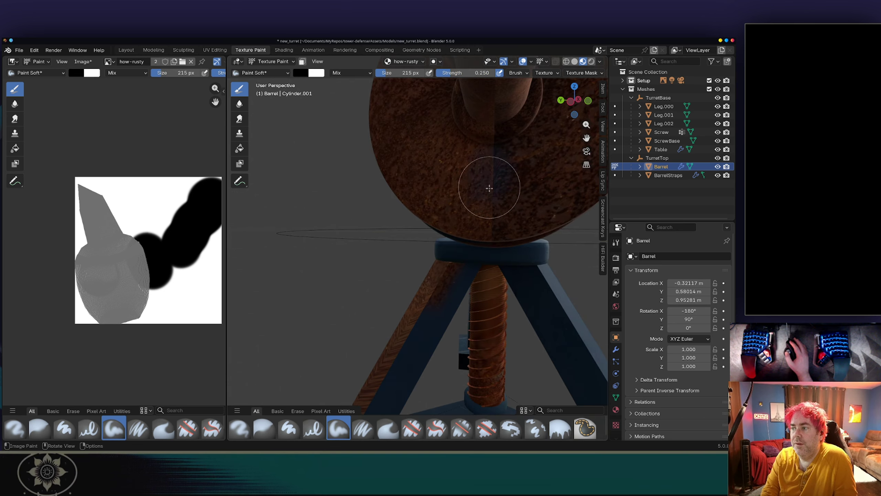
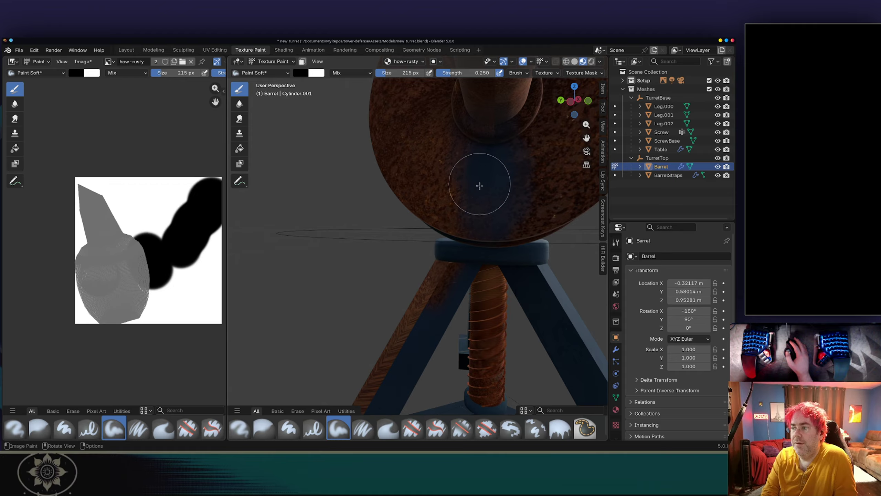
Step: Fade the rust along the lower edge of the front face and on the barrel's front section with soft black strokes
mouse_move(514, 223)
middle_down()
mouse_move(507, 176)
mouse_move(482, 240)
mouse_move(460, 262)
middle_up()
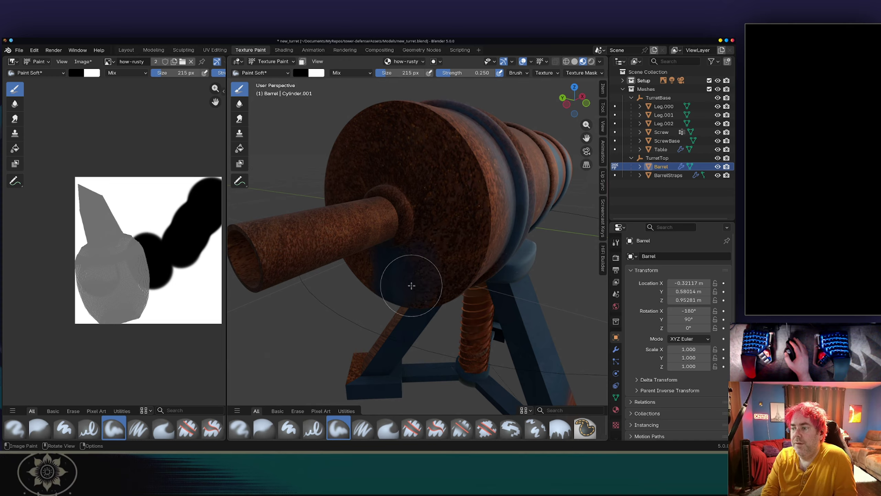
drag(392, 290, 404, 257)
scroll(428, 211, down, 3)
mouse_move(428, 211)
middle_down()
mouse_move(450, 239)
mouse_move(459, 232)
mouse_move(440, 252)
middle_up()
scroll(449, 236, down, 5)
scroll(434, 247, up, 5)
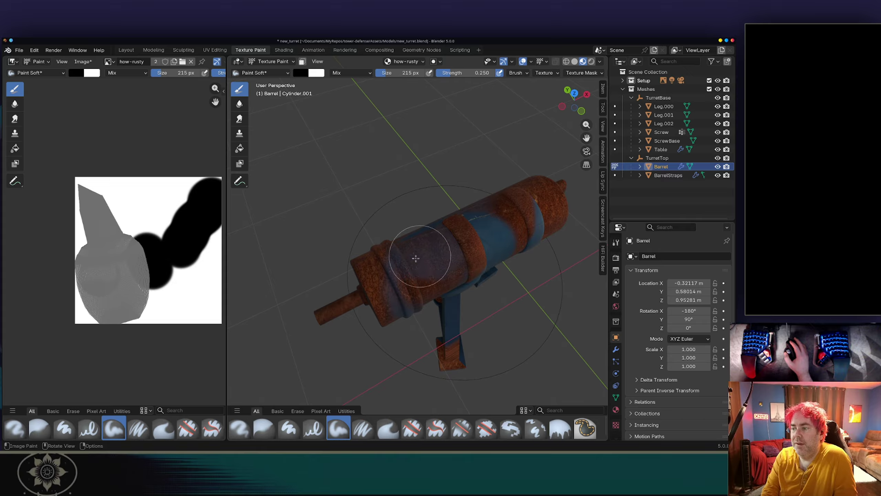
Step: Switch texture painting to BarrelStraps and fade the rust on both straps with black strokes
click(653, 175)
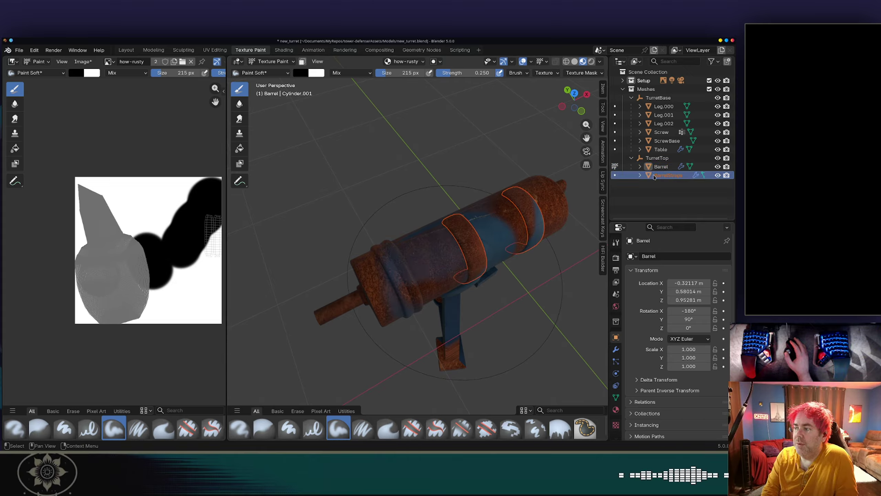
click(615, 176)
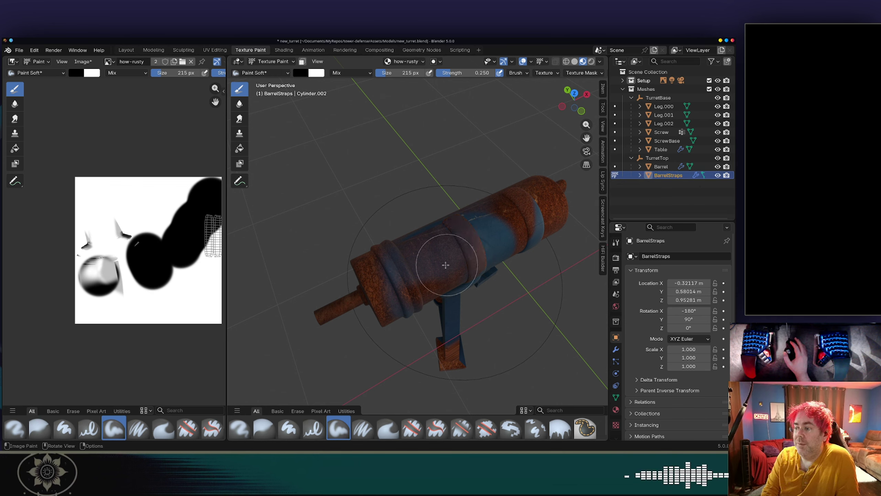
drag(445, 265, 409, 268)
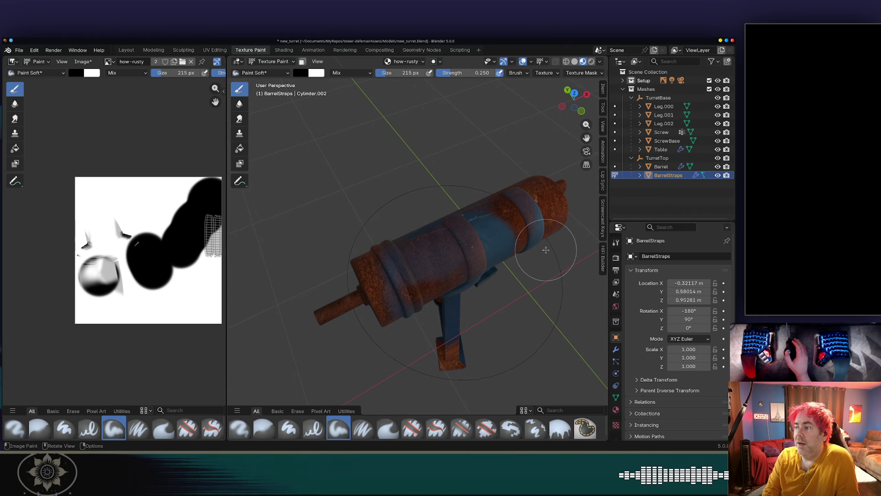
middle_drag(546, 253, 532, 236)
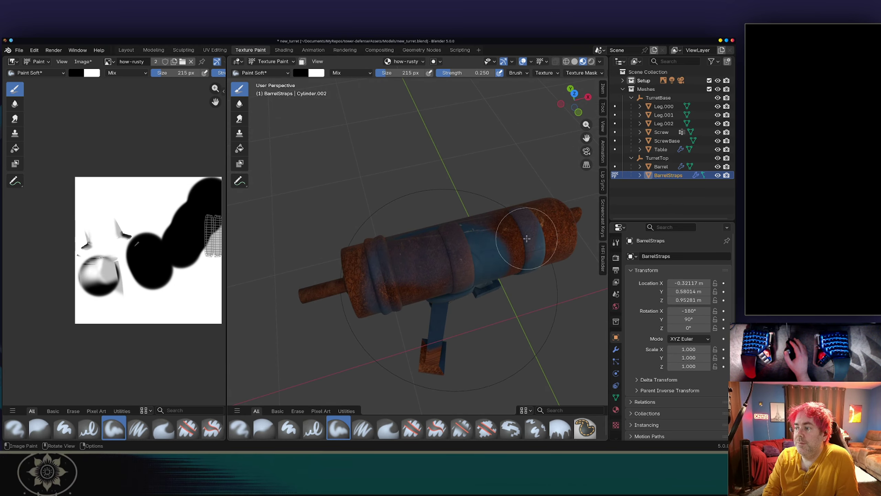
drag(527, 239, 526, 215)
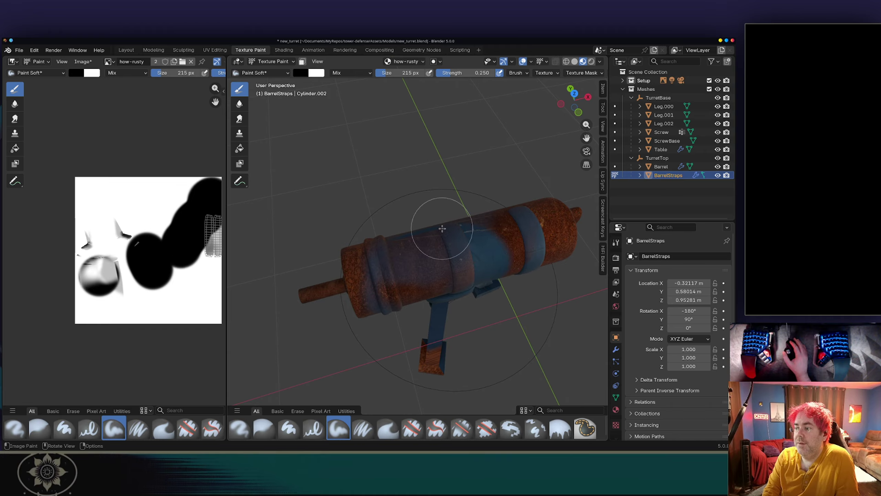
Step: Switch texture painting back to Barrel and fade the rust on its rear section with black
scroll(411, 258, down, 3)
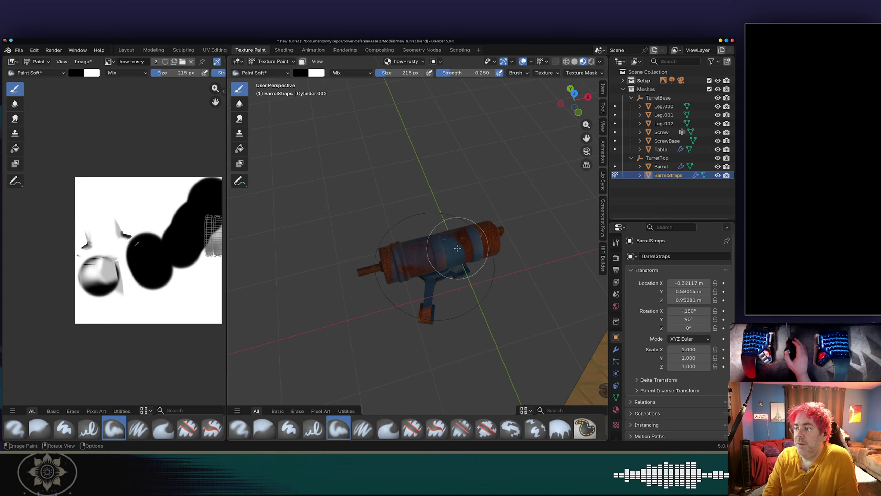
click(615, 167)
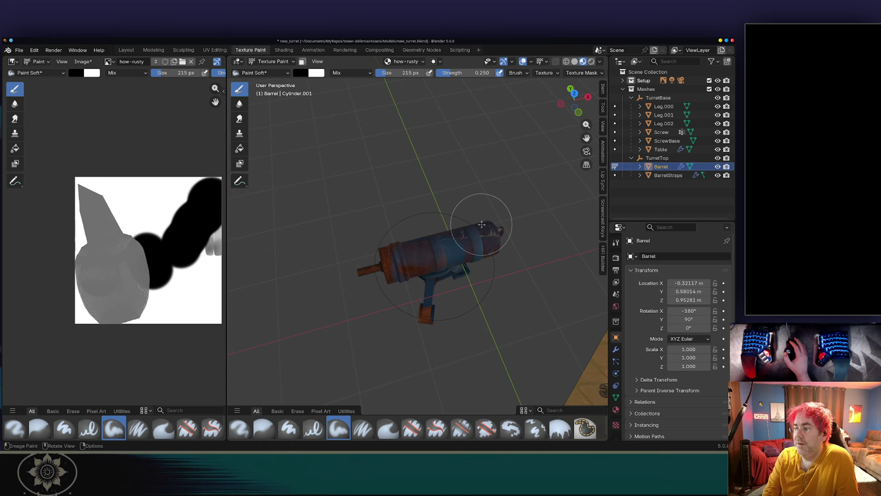
middle_drag(508, 243, 531, 204)
Step: Switch texture painting to Screw and fade parts of its rust with black from several sides
click(661, 132)
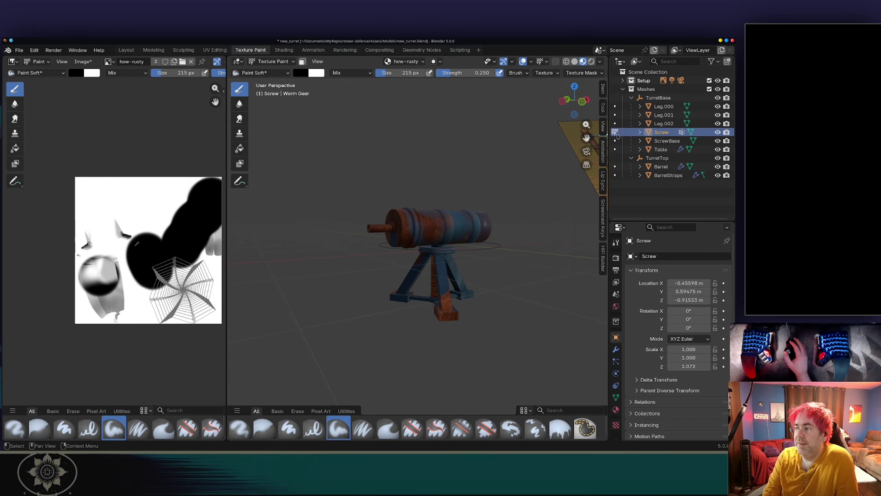
scroll(423, 252, up, 2)
middle_drag(423, 252, 464, 247)
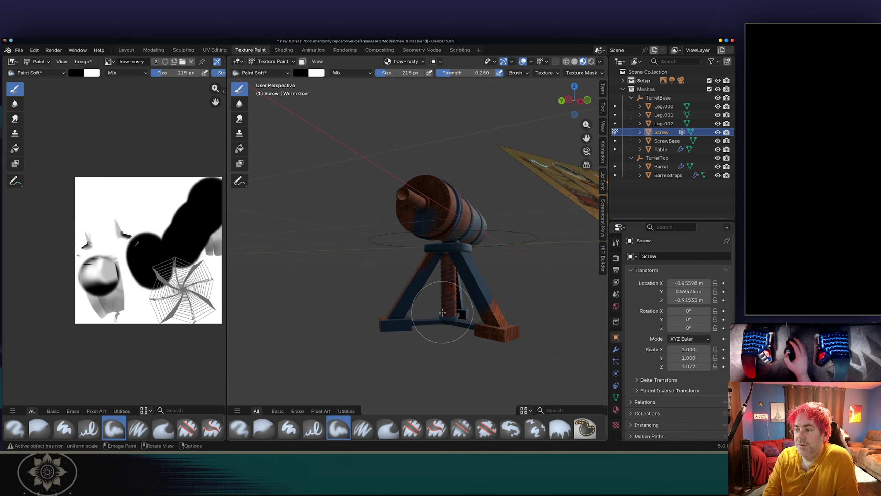
middle_drag(442, 312, 414, 248)
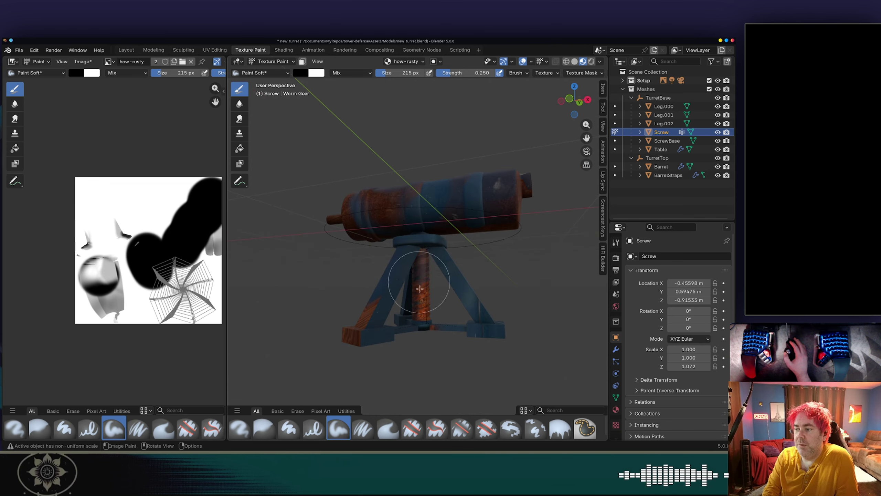
middle_drag(462, 275, 501, 231)
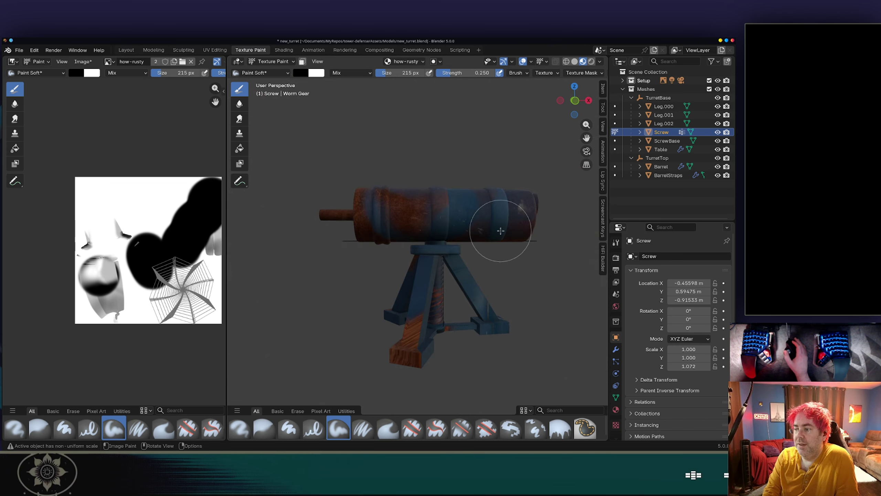
Step: Switch texture painting to Leg.000 and fade the rust on its lower end and foot with black strokes
click(659, 105)
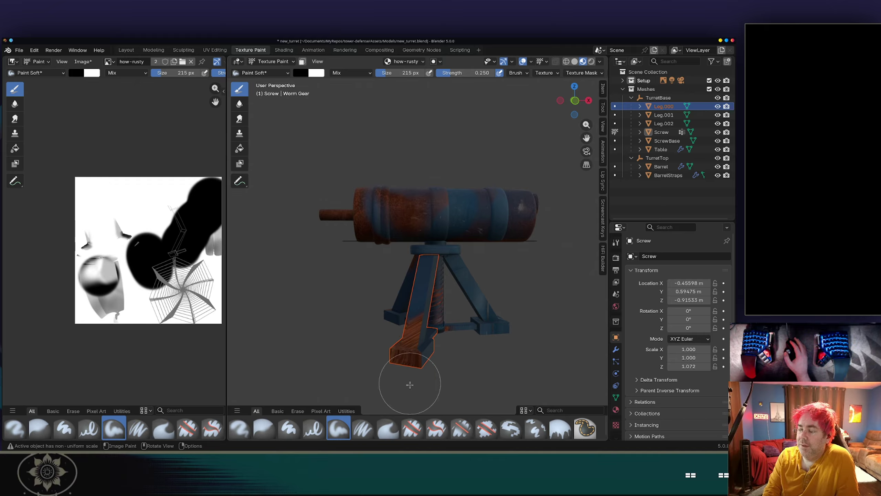
middle_drag(403, 348, 511, 320)
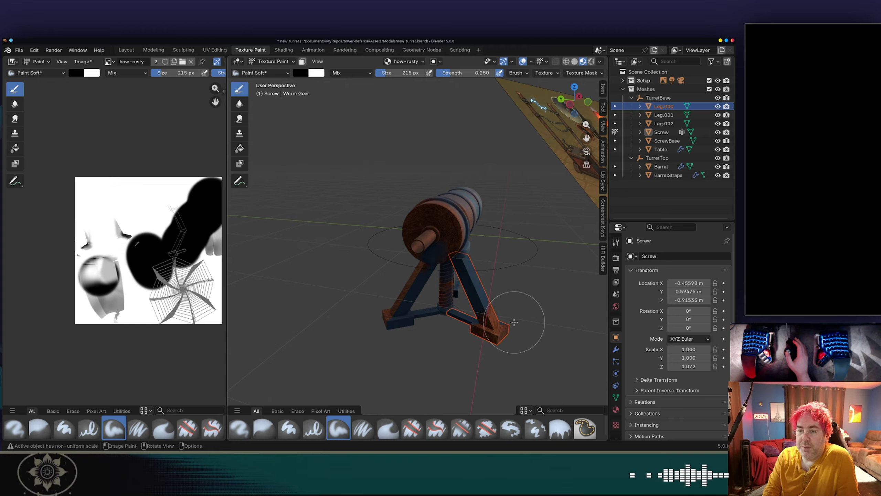
scroll(514, 322, up, 2)
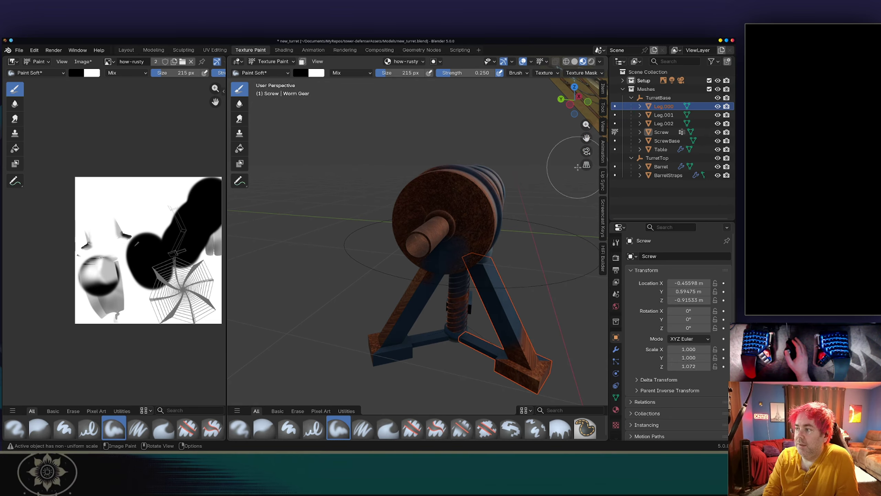
scroll(553, 301, down, 1)
mouse_move(533, 317)
middle_down()
mouse_move(531, 304)
mouse_move(534, 323)
middle_up()
scroll(480, 265, up, 5)
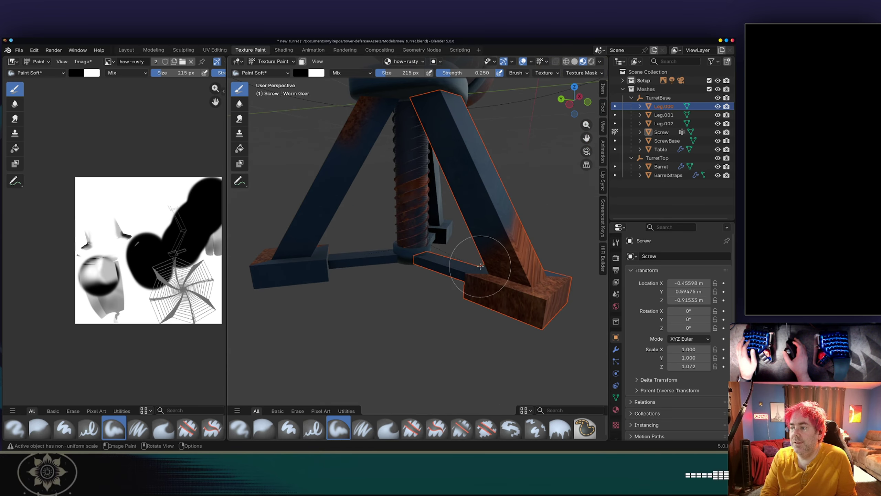
shift+middle_drag(540, 268, 481, 252)
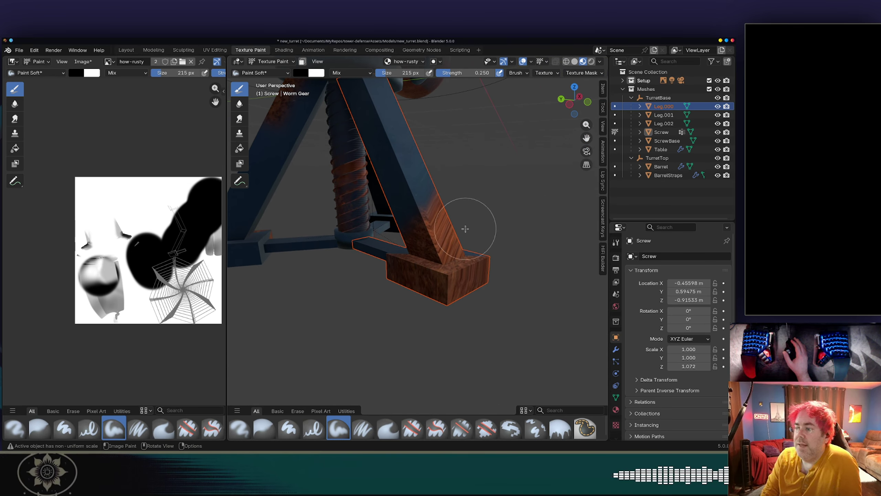
click(614, 106)
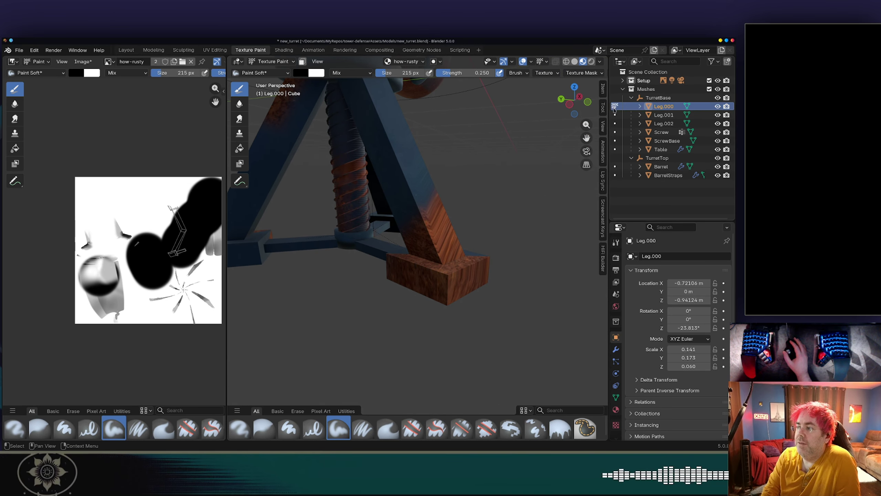
mouse_move(444, 225)
mouse_down()
mouse_move(464, 227)
mouse_move(455, 235)
mouse_up()
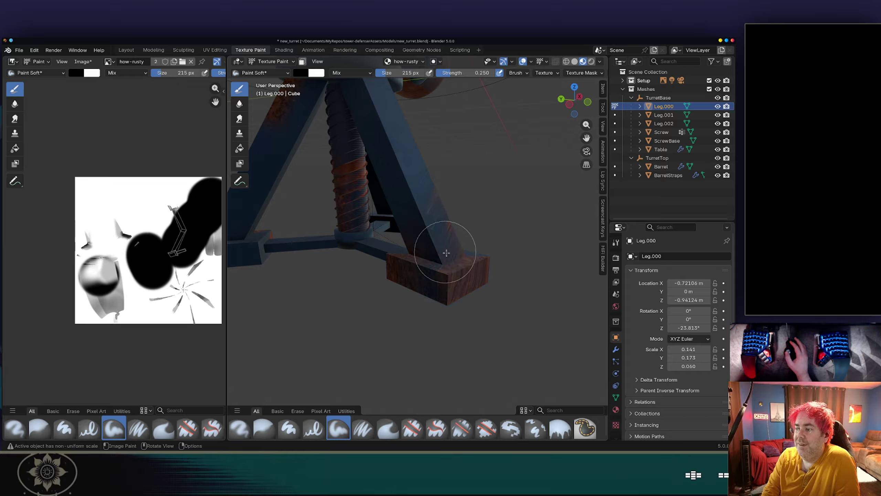
Step: Fade the remaining rust on the top and side of Leg.000's foot with black and exclude the Setup collection from the scene
drag(483, 271, 421, 217)
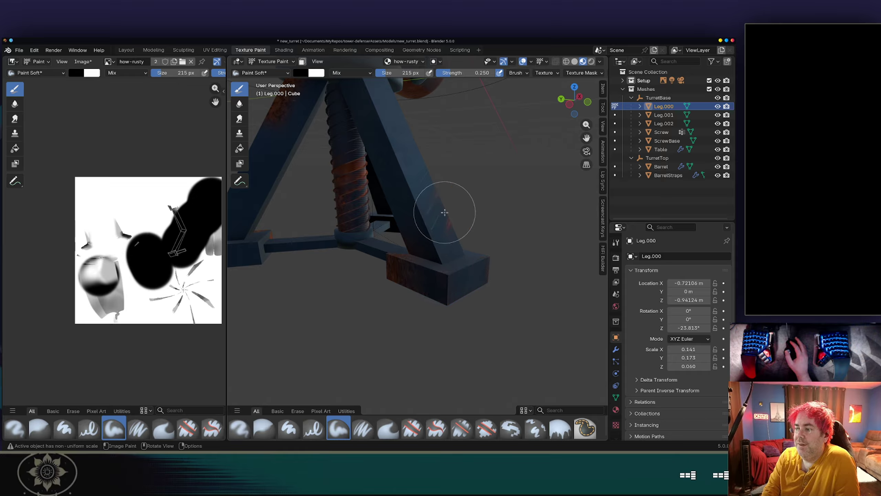
mouse_move(448, 221)
middle_down()
mouse_move(365, 225)
mouse_move(458, 228)
middle_up()
scroll(418, 213, down, 7)
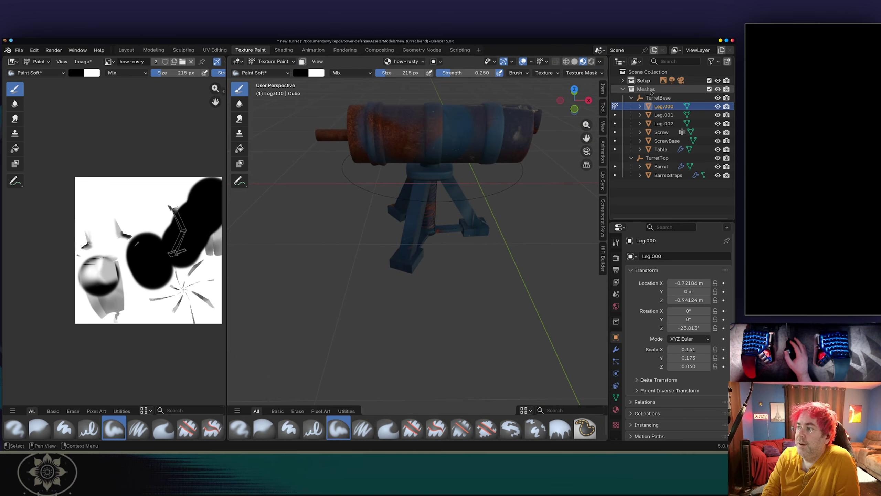
click(709, 81)
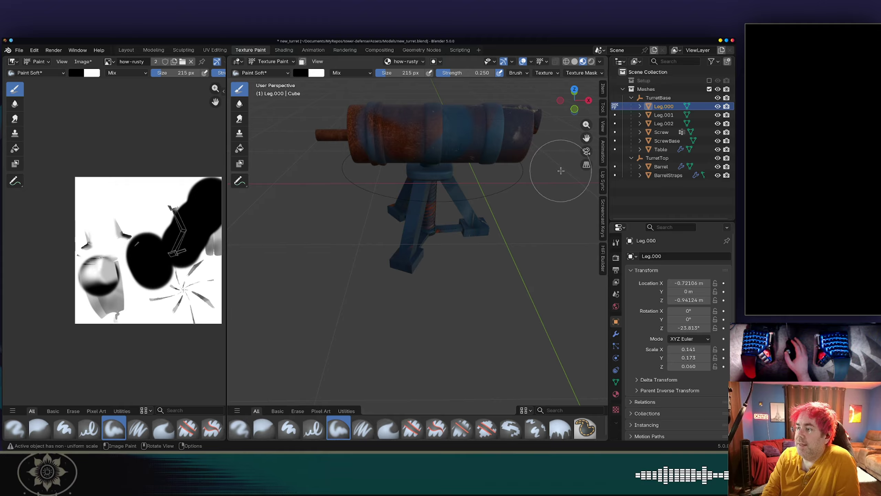
Step: Switch texture painting to Leg.001 and set the brush color to white
click(614, 115)
middle_drag(466, 173, 488, 173)
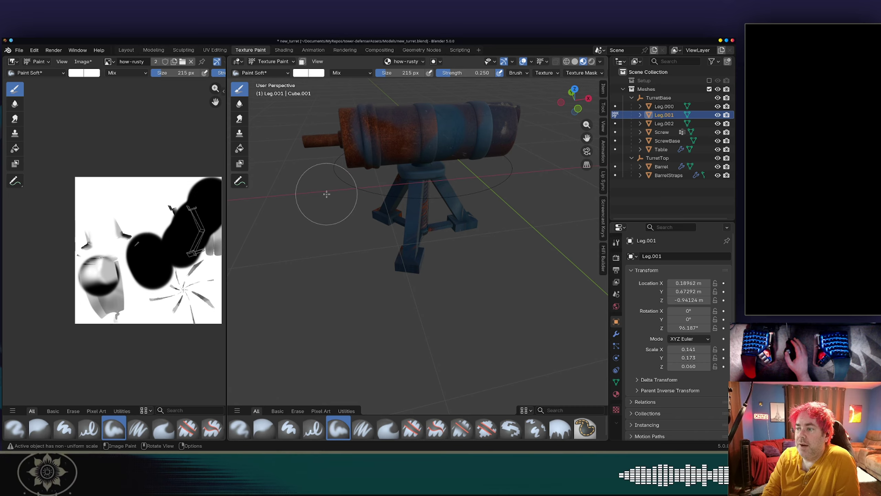
middle_drag(315, 193, 423, 173)
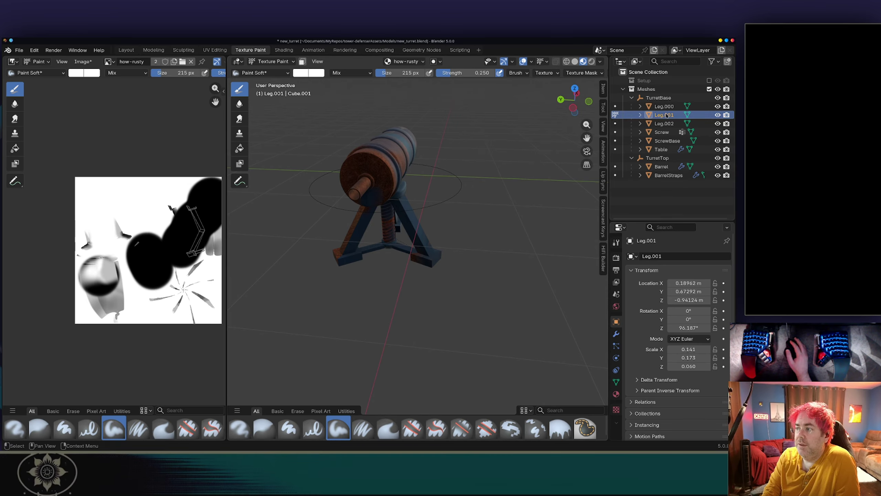
middle_drag(340, 232, 429, 230)
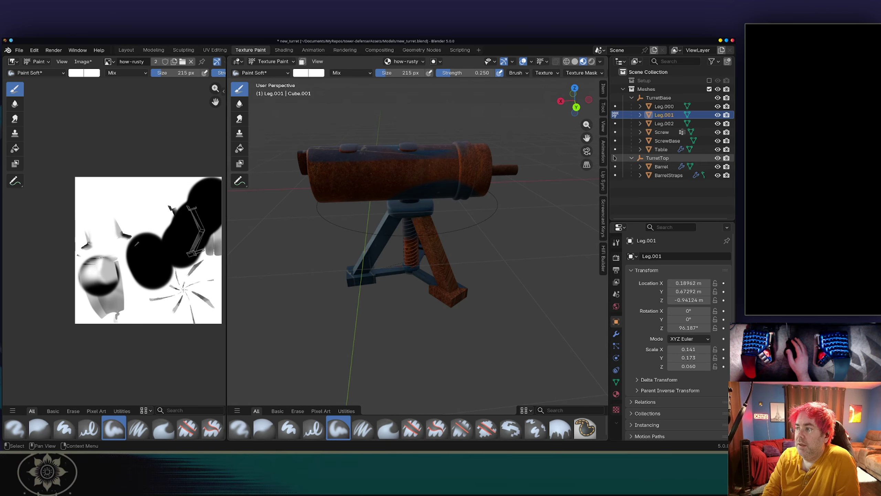
Step: Check which turret leg each of the objects Leg.000, Leg.001 and Leg.002 is, ending on Leg.001
click(616, 123)
click(616, 118)
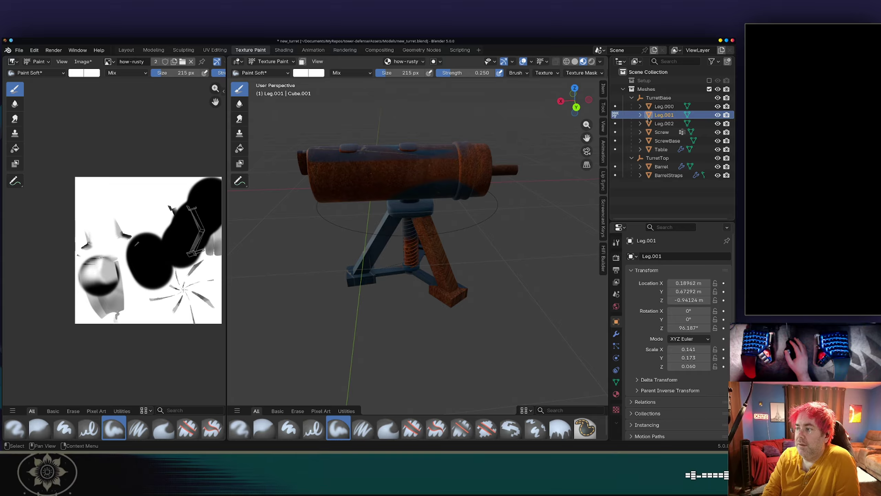
click(656, 124)
click(657, 115)
mouse_move(541, 180)
middle_down()
mouse_move(480, 177)
mouse_move(541, 175)
middle_up()
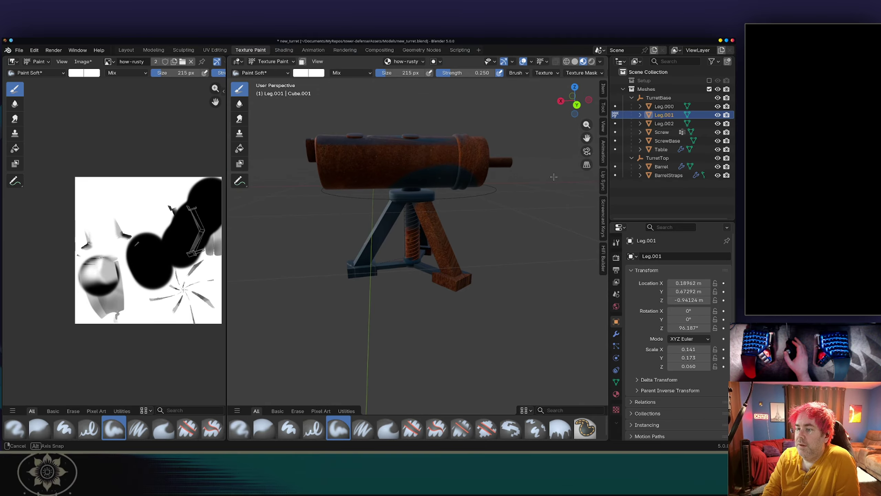
click(660, 124)
click(664, 117)
click(669, 110)
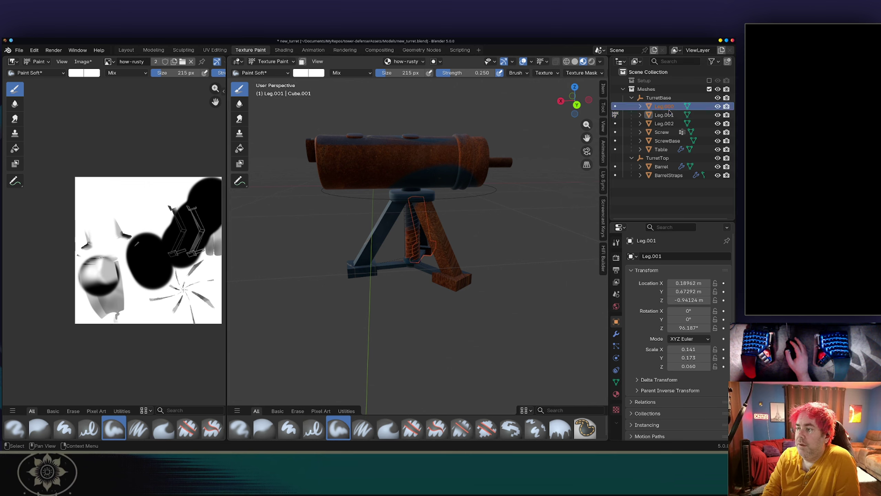
click(665, 115)
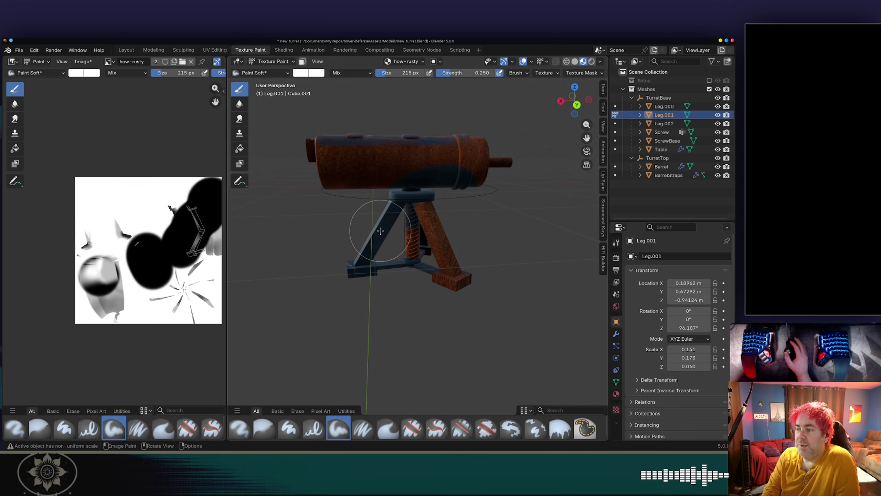
Step: Paint rust onto the lower end and foot of Leg.001 with white strokes from several sides
middle_drag(380, 231, 421, 252)
scroll(422, 252, up, 3)
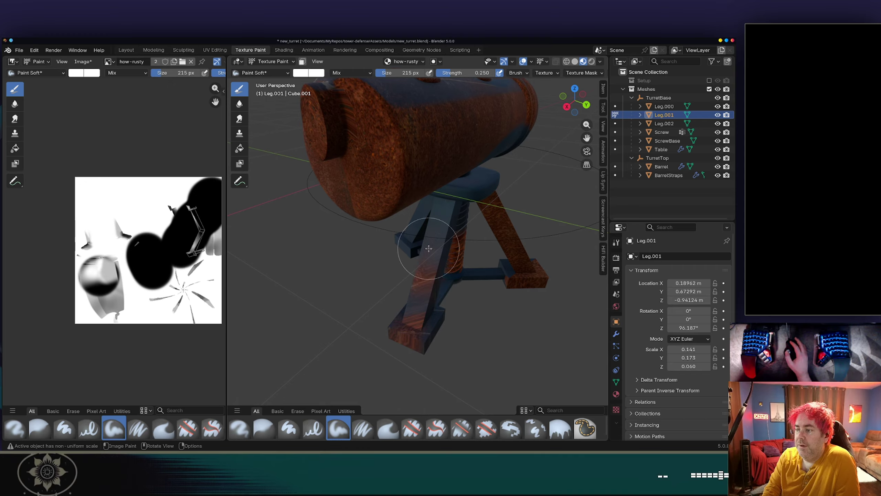
middle_drag(469, 274, 373, 305)
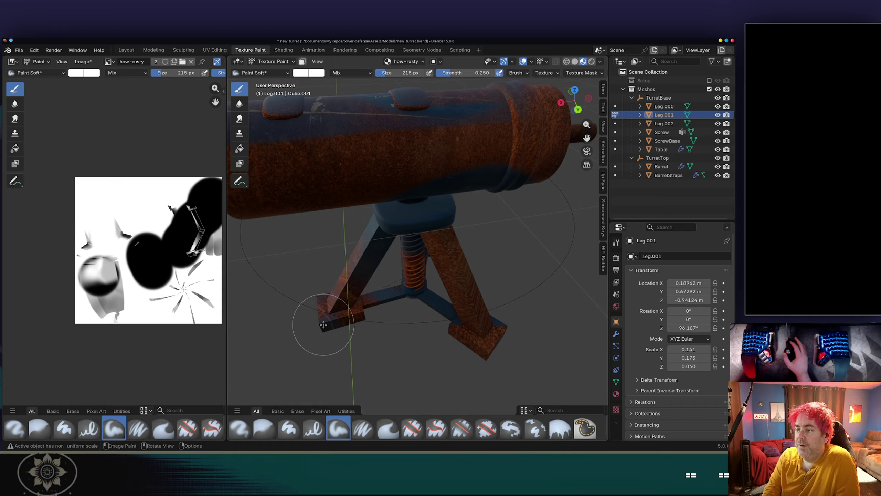
scroll(372, 307, down, 5)
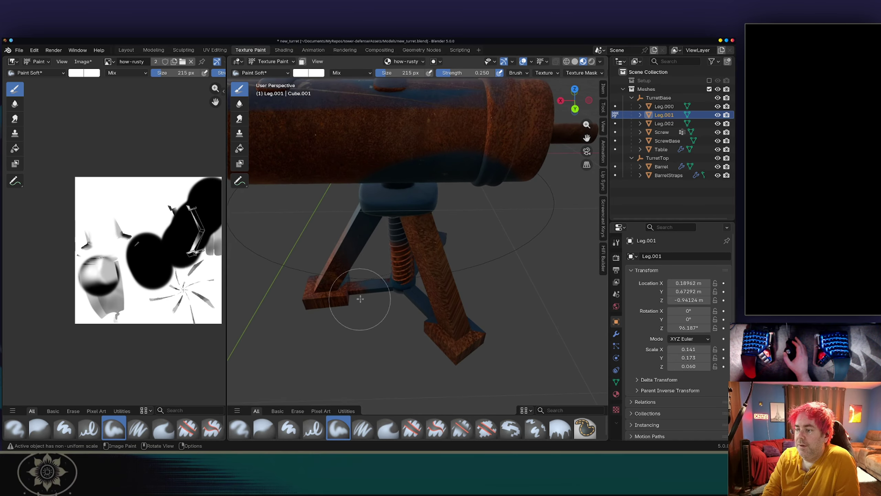
middle_drag(409, 278, 427, 240)
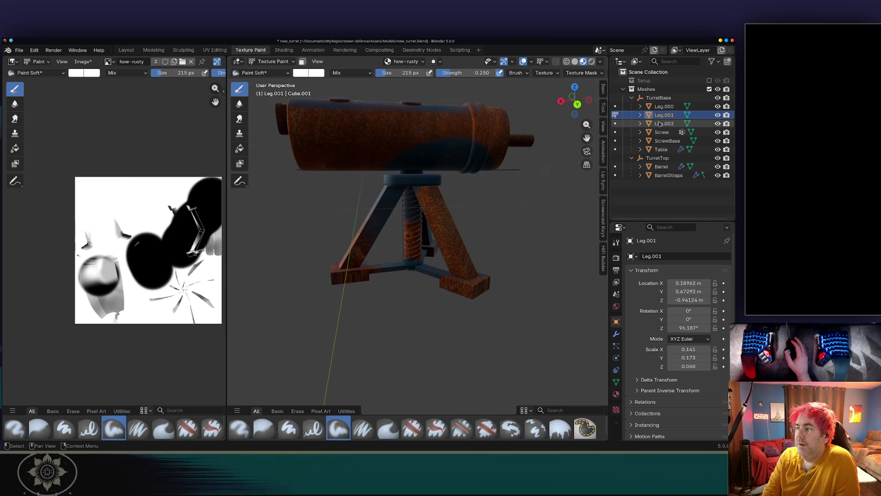
Step: Set the brush color to black and fade the rust along Leg.002 and the leftover rust on Leg.000's foot
click(615, 123)
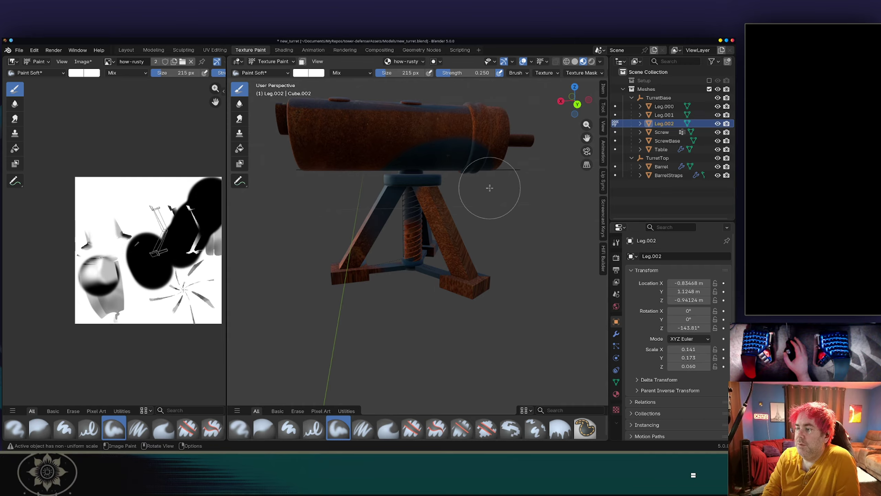
middle_drag(488, 181, 468, 201)
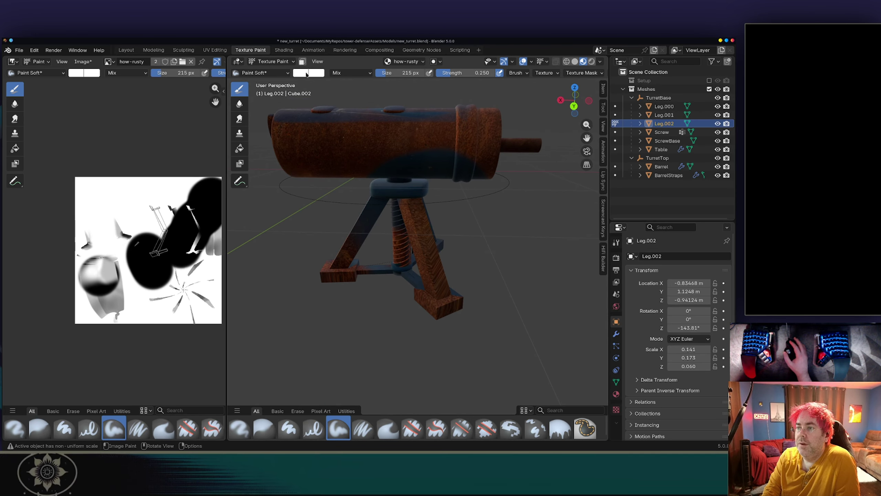
click(303, 74)
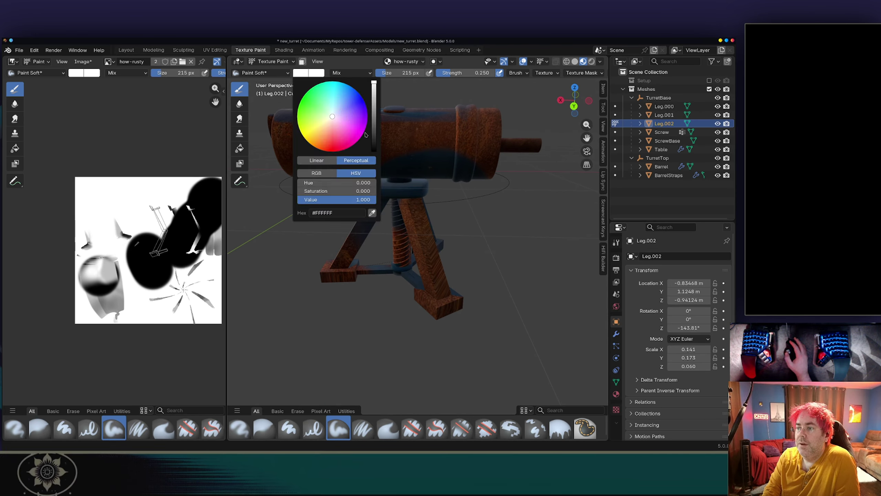
drag(372, 147, 373, 152)
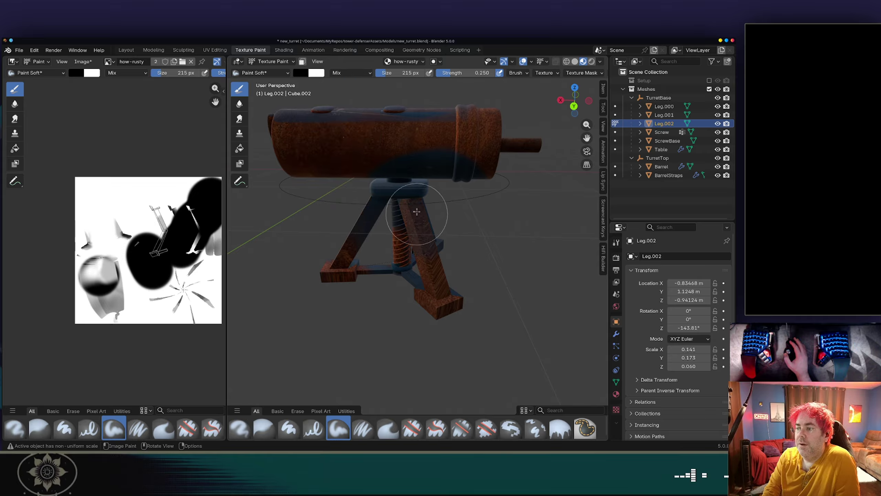
drag(413, 210, 425, 263)
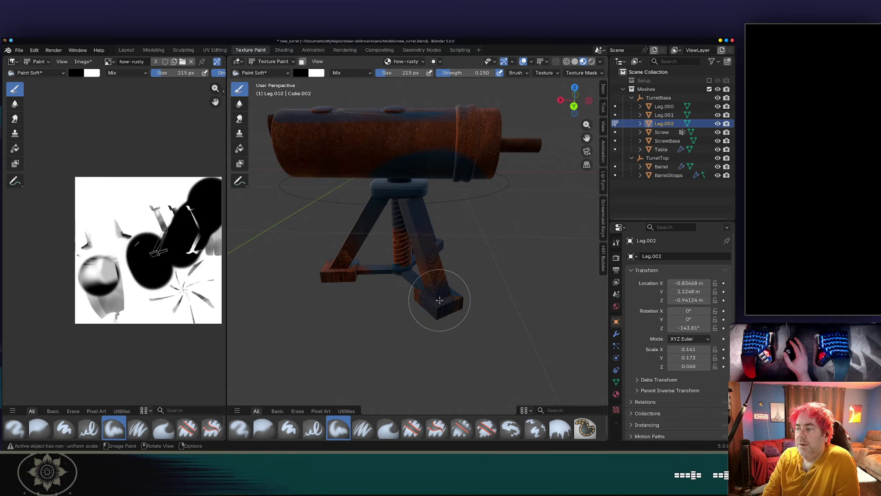
middle_drag(470, 262, 553, 193)
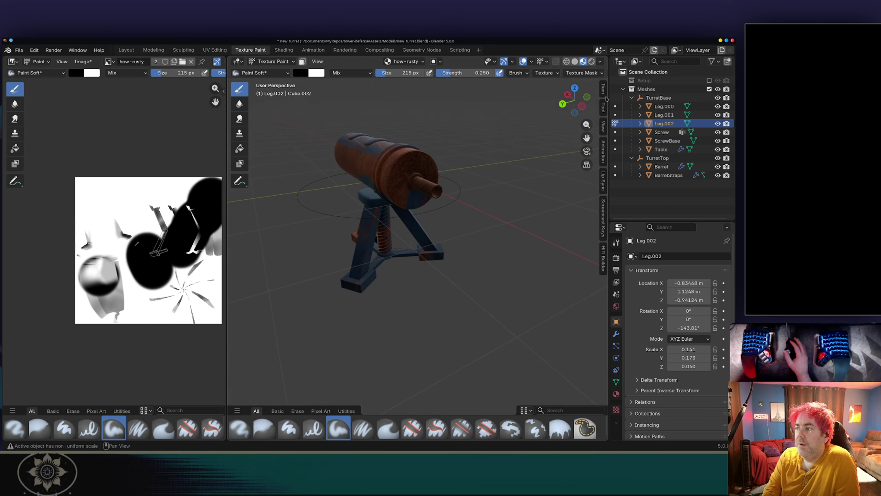
click(615, 106)
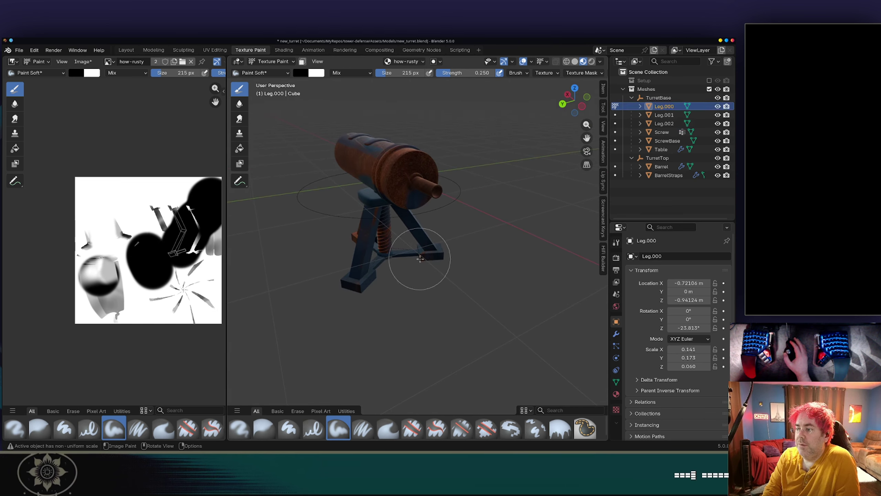
middle_drag(509, 230, 491, 161)
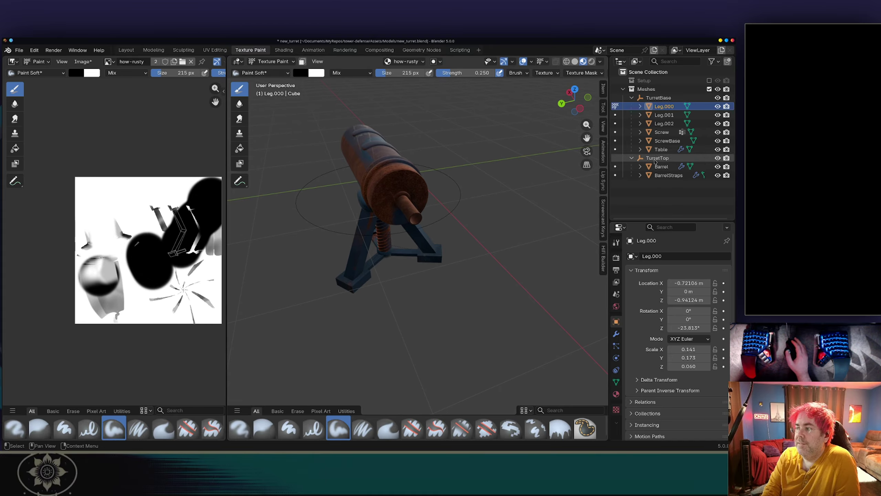
Step: Switch texture painting to Table, set the brush color to white and paint light rust around its side
click(615, 149)
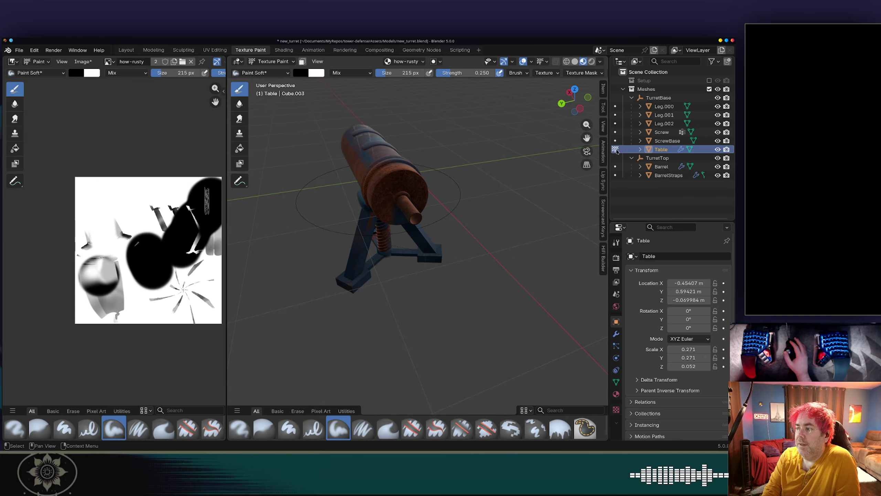
middle_drag(536, 199, 565, 190)
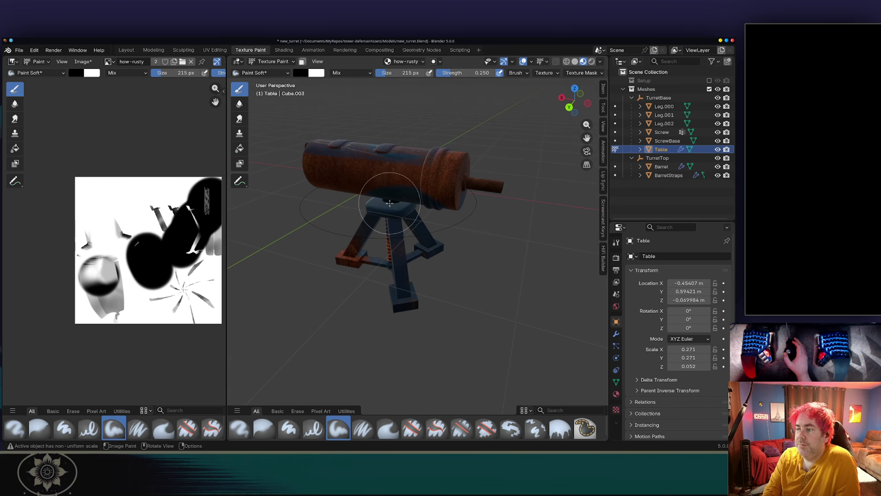
scroll(390, 202, up, 3)
scroll(412, 222, up, 2)
shift+middle_drag(393, 199, 414, 168)
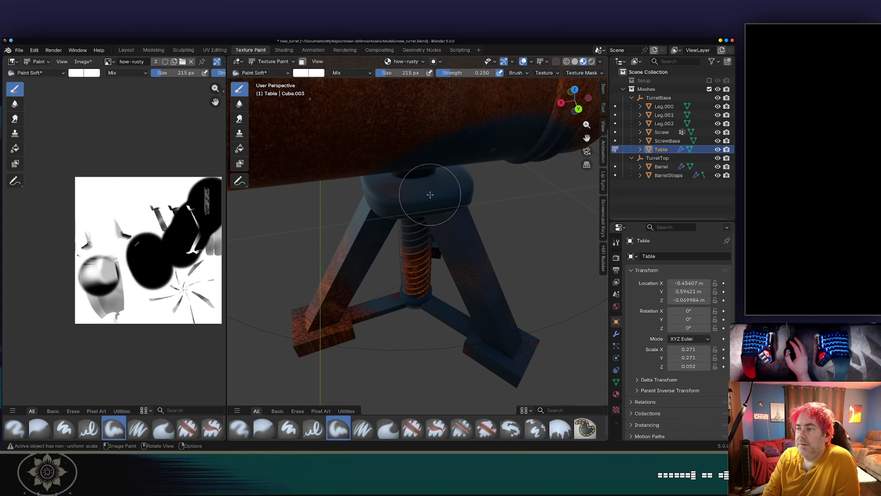
mouse_move(430, 195)
mouse_down()
mouse_move(398, 197)
mouse_move(411, 189)
mouse_move(402, 190)
mouse_up()
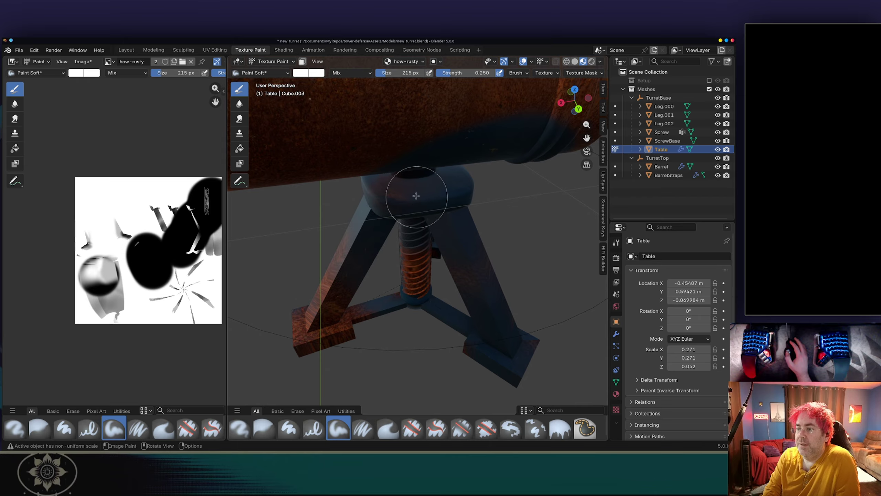
scroll(444, 193, down, 3)
middle_drag(444, 193, 363, 160)
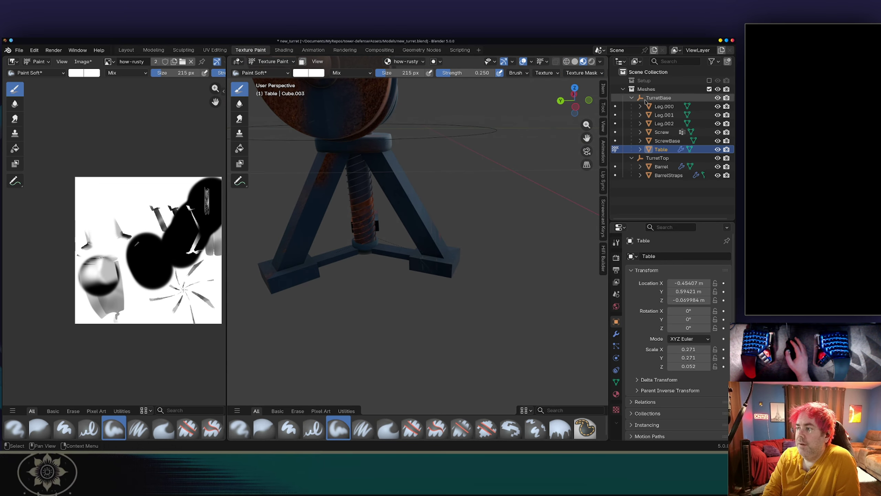
Step: Paint rust with white onto the upper end of Leg.002 and onto ScrewBase at the foot of the screw
click(615, 124)
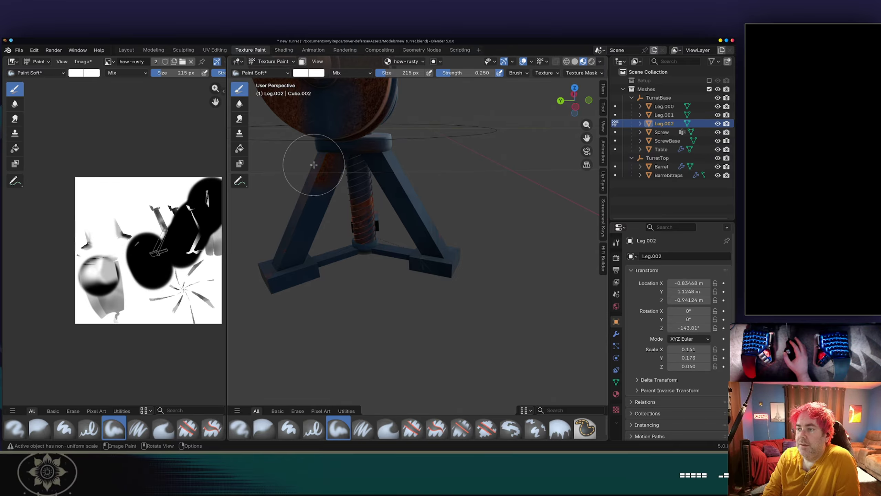
middle_drag(330, 154, 440, 189)
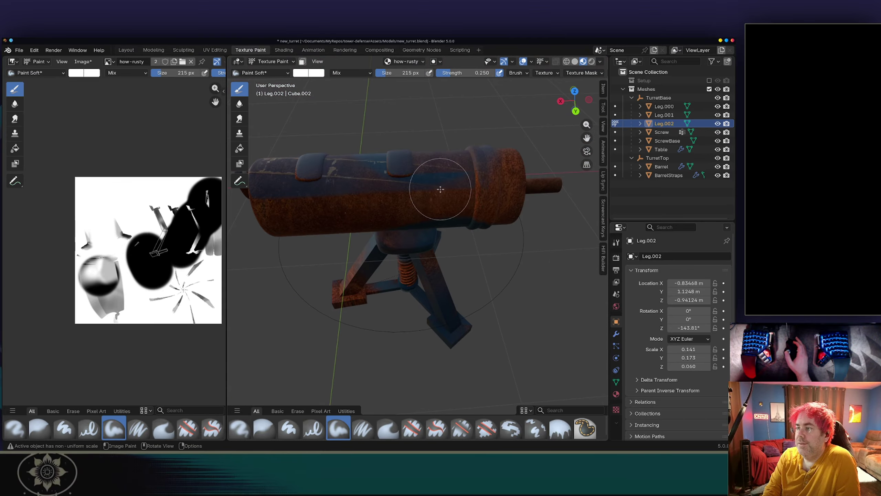
click(615, 140)
middle_drag(410, 291, 411, 283)
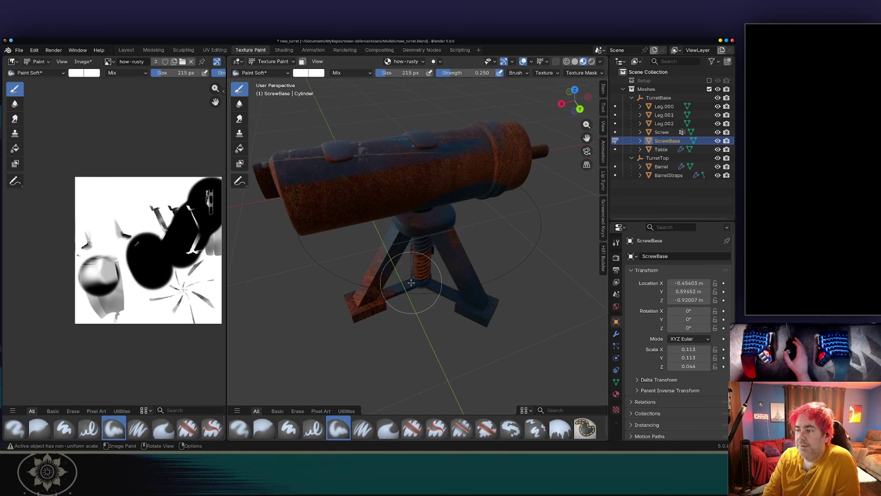
scroll(411, 283, up, 5)
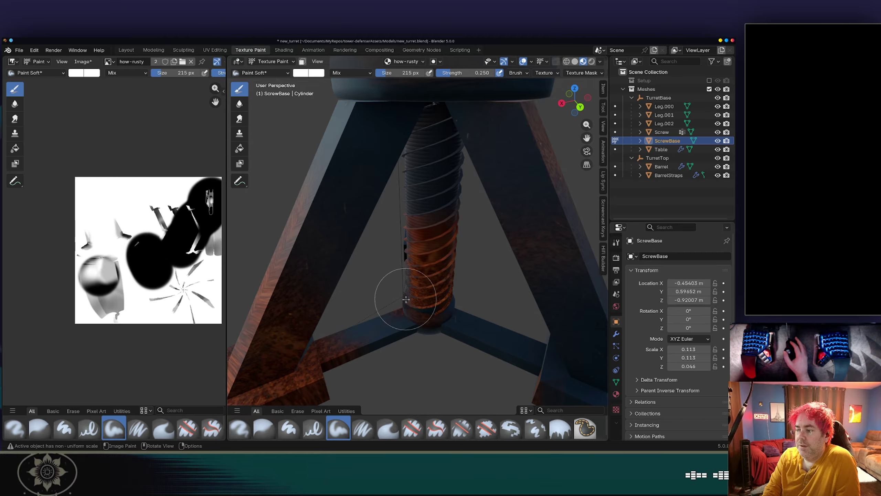
mouse_move(455, 308)
middle_down()
mouse_move(413, 309)
mouse_move(360, 289)
mouse_move(430, 278)
middle_up()
scroll(430, 278, down, 6)
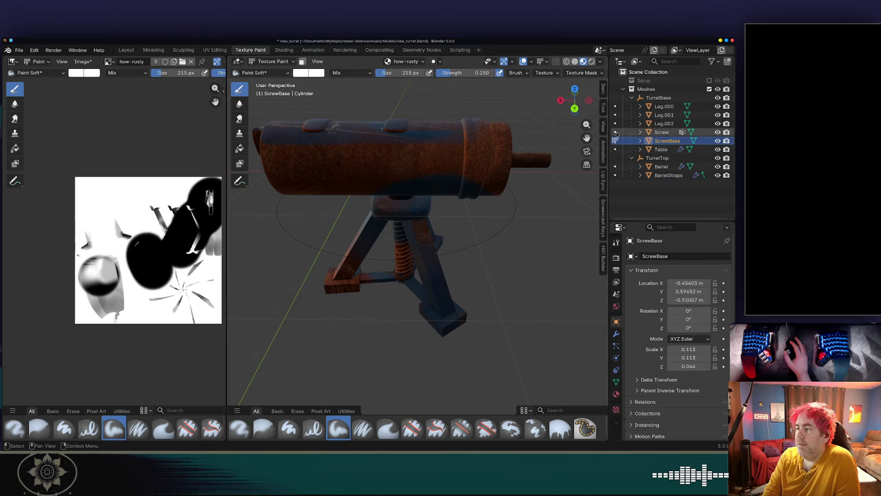
Step: Switch texture painting to Barrel, set the brush color to black and fade the rust along the barrel's side
click(615, 166)
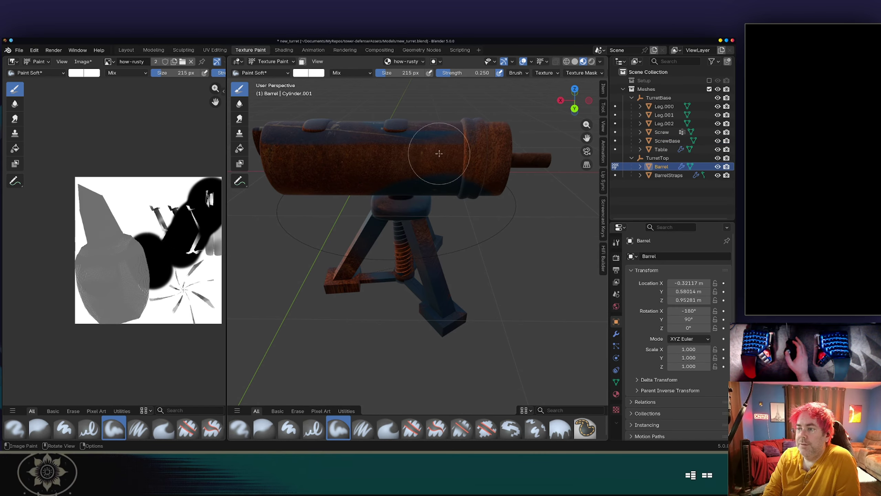
middle_drag(439, 153, 416, 154)
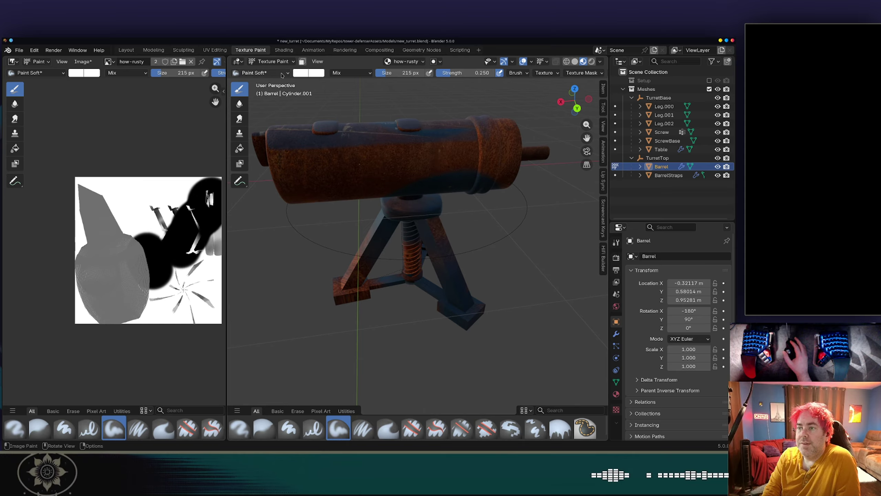
click(300, 74)
drag(375, 121, 375, 152)
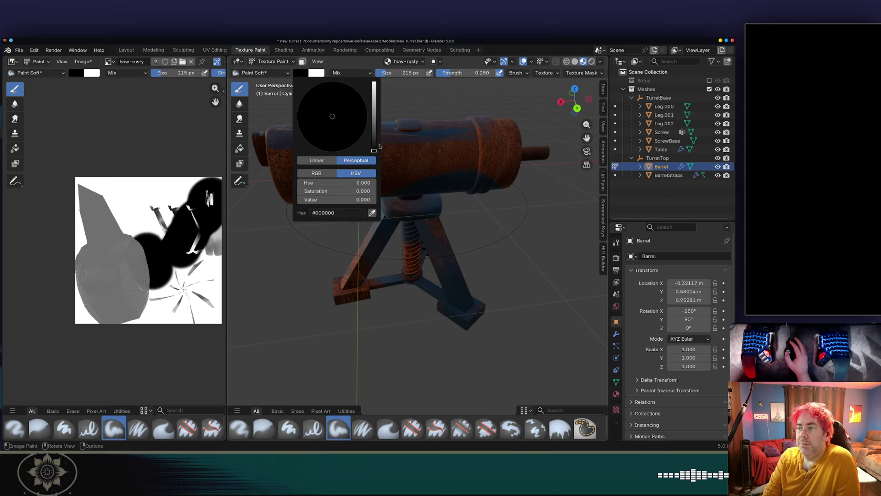
mouse_move(300, 163)
mouse_down()
mouse_move(287, 149)
mouse_move(370, 160)
mouse_up()
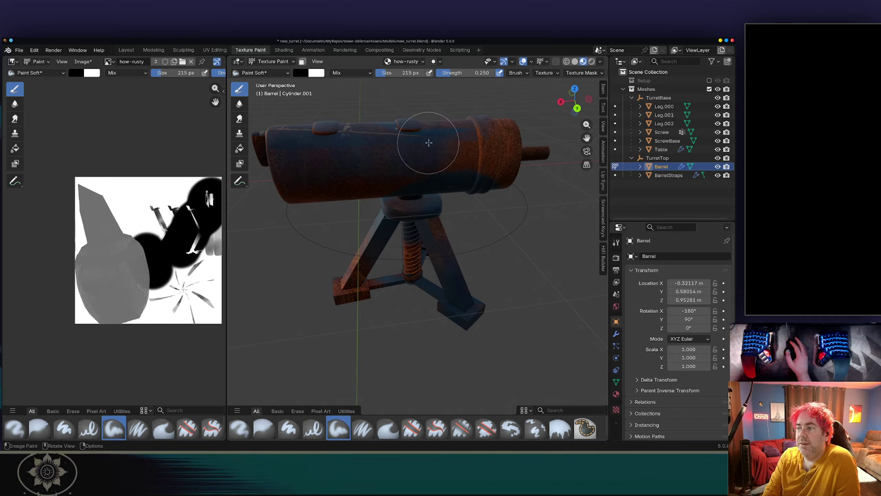
middle_drag(430, 118, 412, 130)
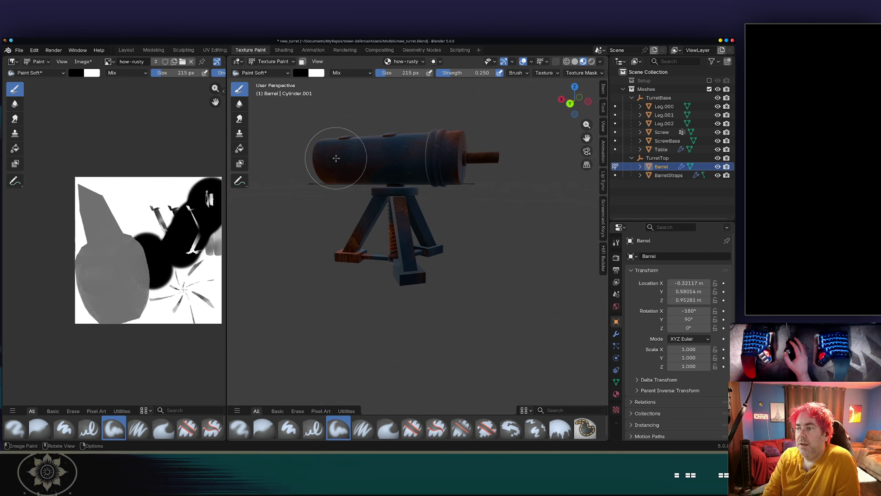
Step: Examine the painted rust on the turret from several sides, then the barrel's mesh and seams in Edit Mode
middle_drag(325, 163, 495, 202)
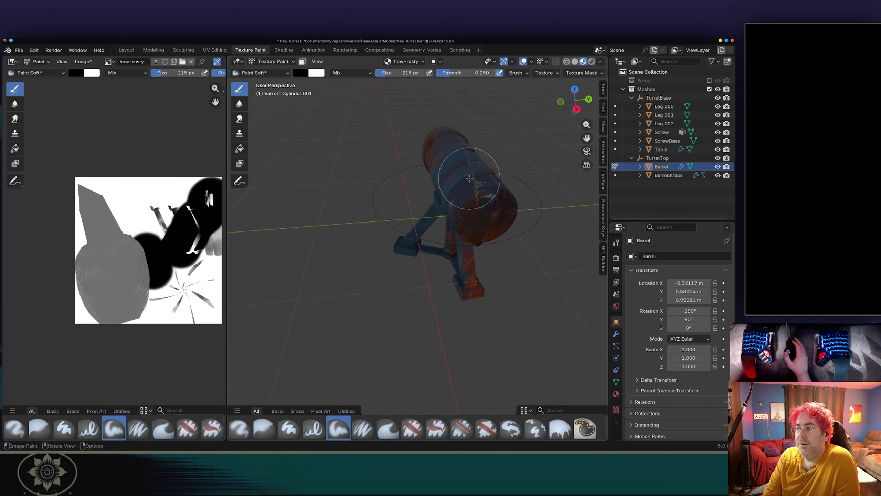
mouse_move(462, 177)
middle_down()
mouse_move(424, 158)
mouse_move(451, 170)
mouse_move(491, 158)
middle_up()
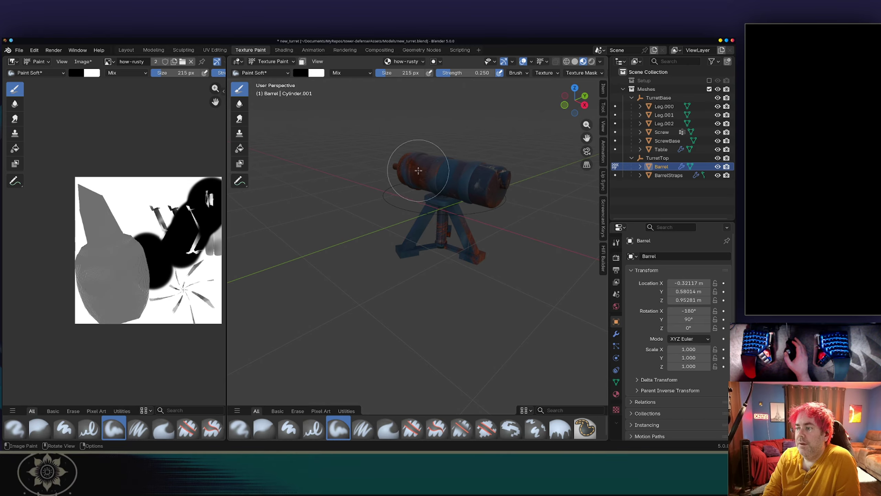
scroll(419, 170, up, 5)
mouse_move(429, 162)
middle_down()
mouse_move(451, 169)
mouse_move(476, 137)
middle_up()
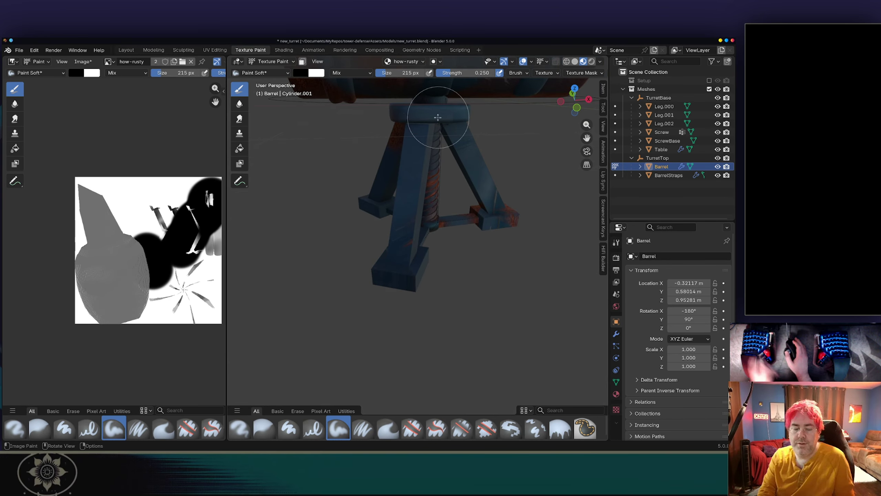
shift+middle_drag(434, 118, 464, 195)
shift+middle_drag(420, 93, 446, 167)
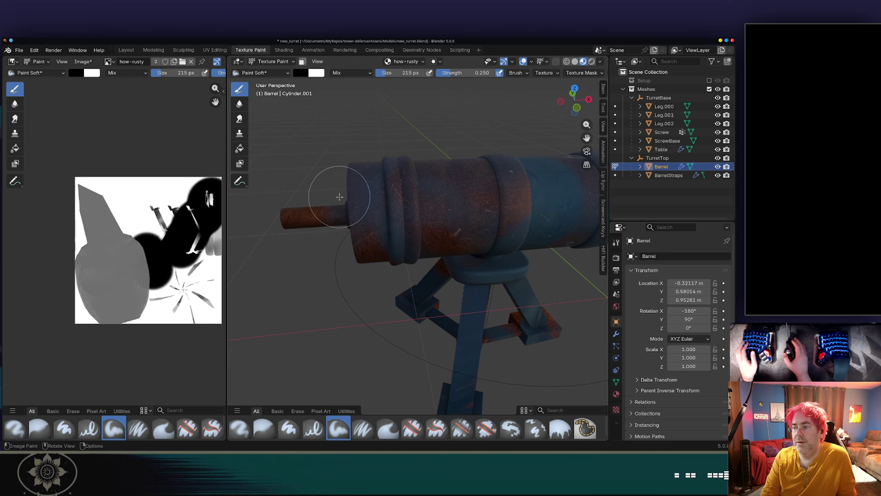
middle_drag(339, 197, 357, 205)
middle_drag(295, 221, 422, 219)
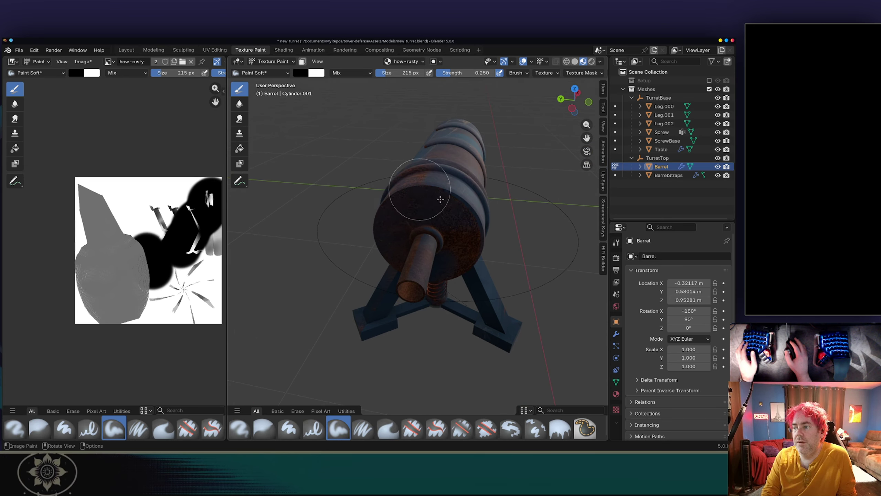
middle_drag(429, 244, 495, 255)
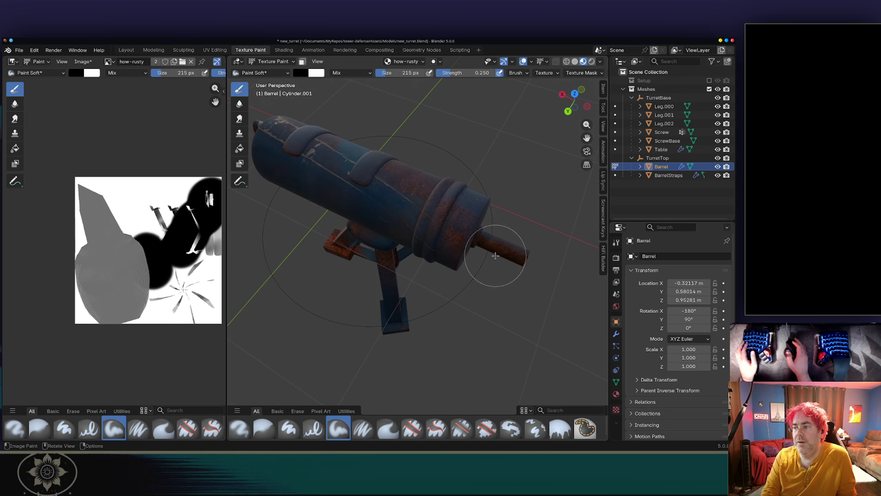
middle_drag(392, 203, 359, 179)
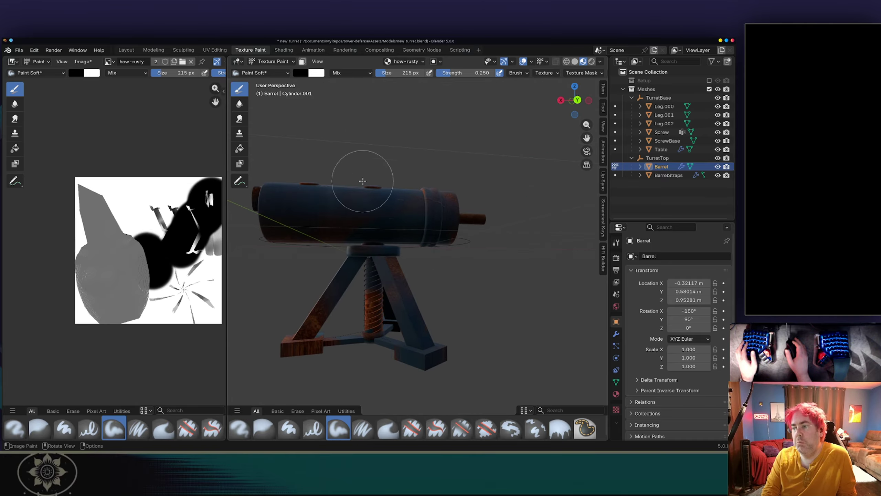
mouse_move(402, 215)
middle_down()
mouse_move(478, 197)
mouse_move(500, 230)
mouse_move(452, 222)
mouse_move(464, 256)
mouse_move(462, 233)
middle_up()
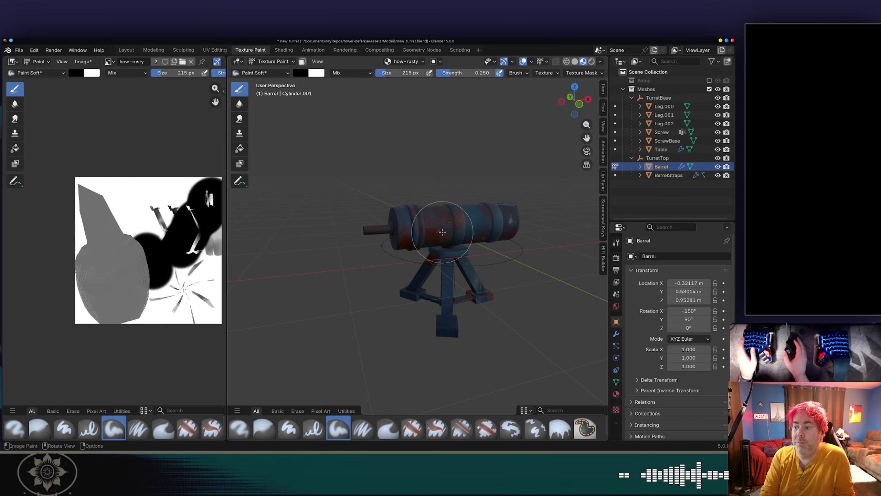
key(Tab)
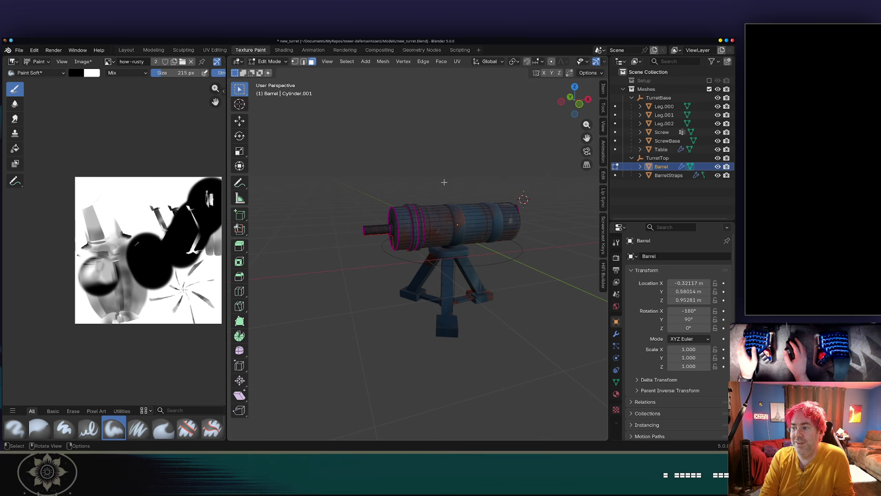
scroll(465, 209, up, 3)
middle_drag(464, 208, 435, 225)
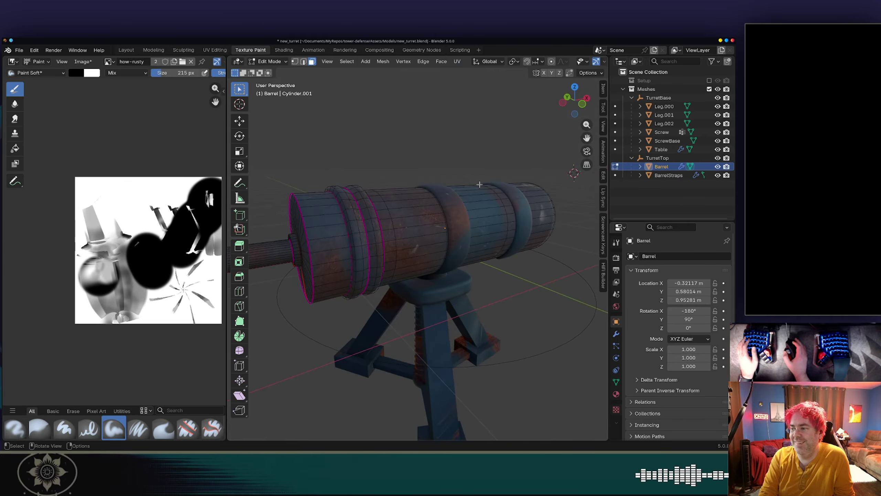
middle_drag(479, 184, 455, 202)
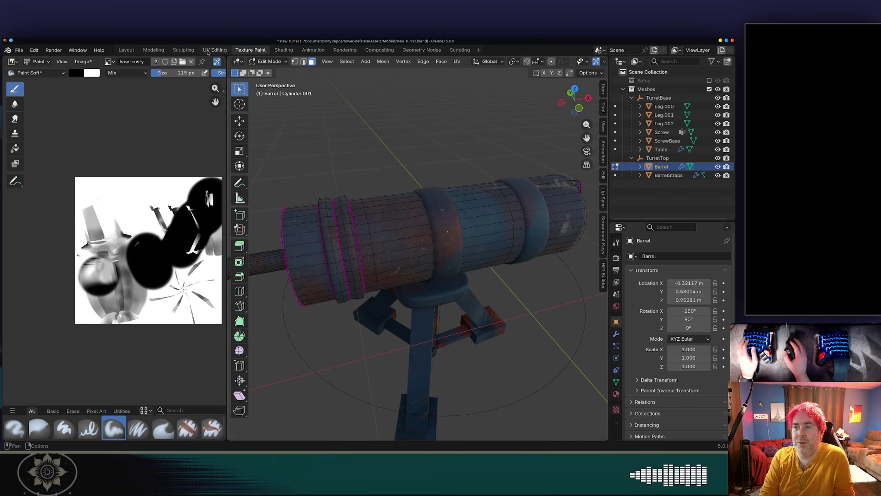
Step: Switch to the Shading workspace, enlarge the node editor, and rearrange the three image texture nodes to free space below the Mix node
click(284, 49)
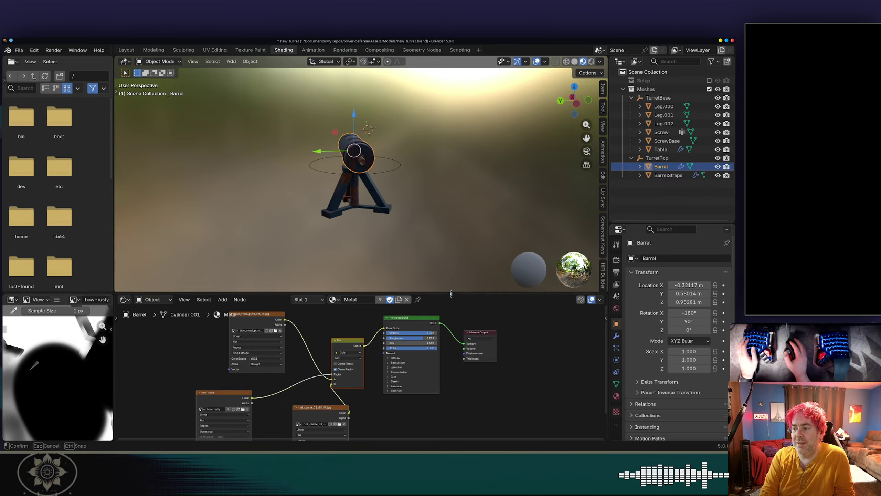
drag(453, 292, 451, 186)
mouse_move(409, 139)
middle_down()
mouse_move(392, 122)
mouse_move(414, 127)
middle_up()
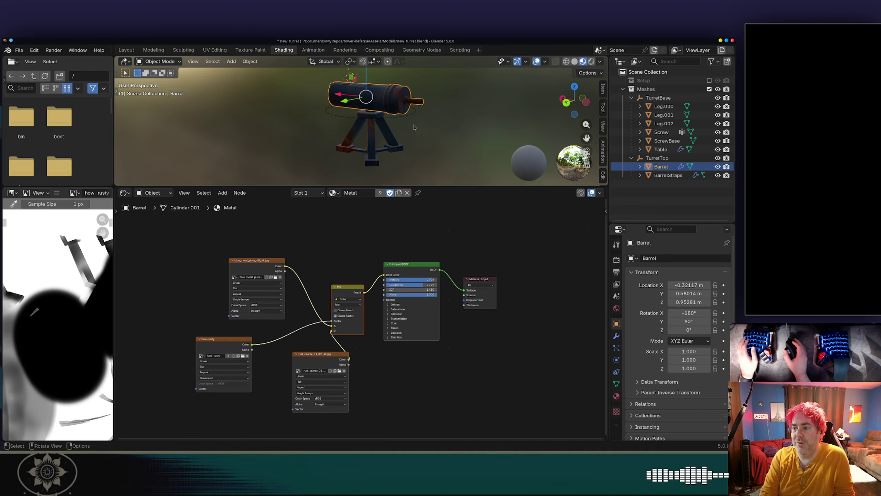
drag(263, 265, 288, 223)
drag(325, 350, 189, 241)
drag(222, 336, 173, 318)
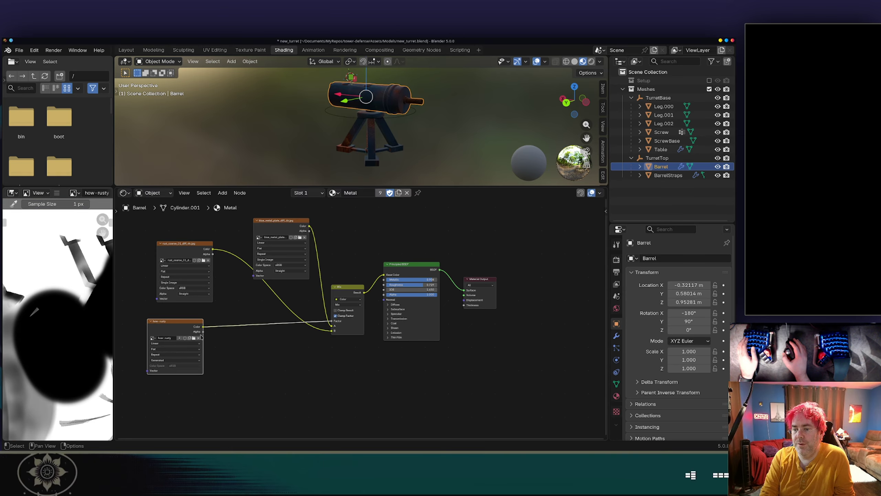
Step: Add an Image Texture node to the Metal material, below the existing nodes
right_click(251, 352)
mouse_move(253, 354)
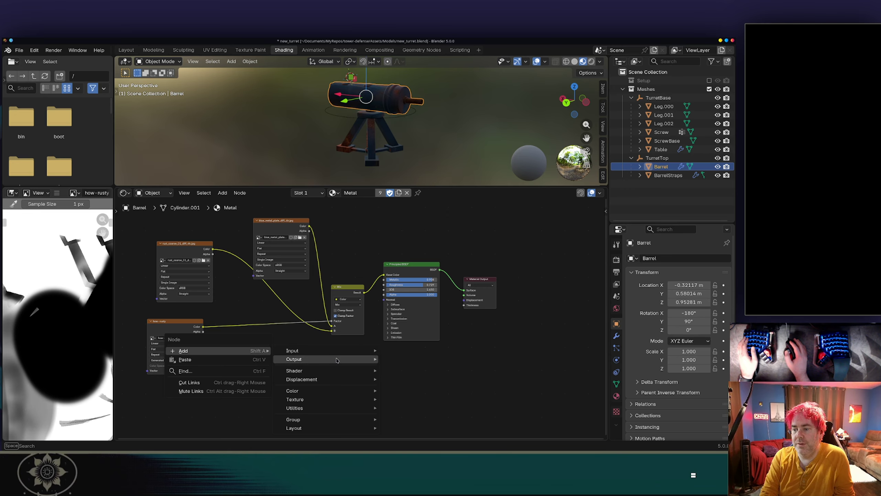
mouse_move(335, 400)
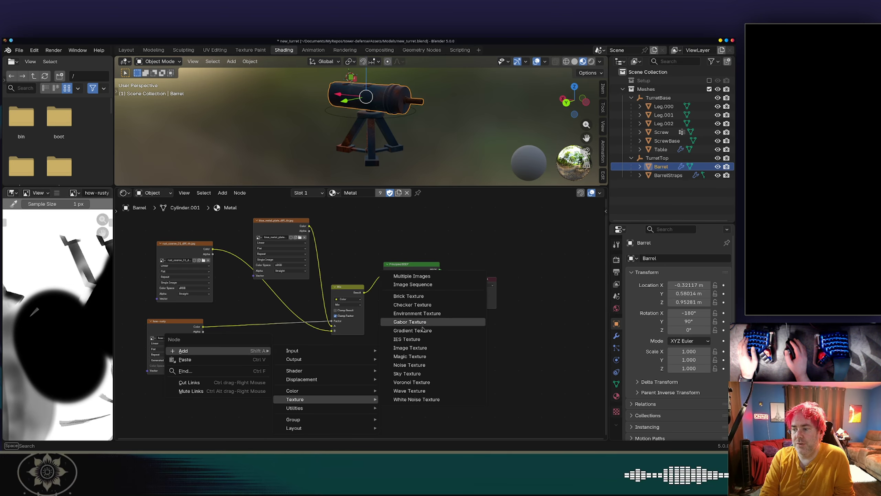
click(412, 347)
click(242, 369)
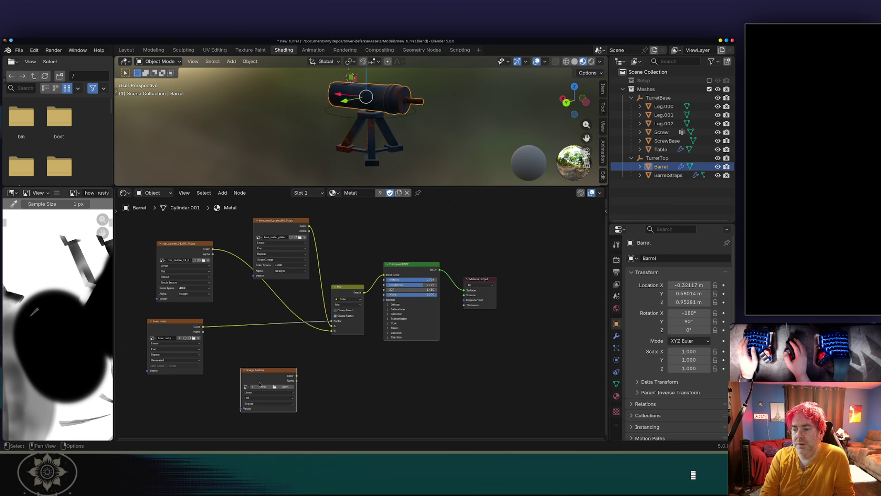
Step: Load blue_metal_plate_nor_gl_4k.exr from the polyhaven blue_metal_plate_4k.blend textures folder into the new Image Texture node
click(278, 387)
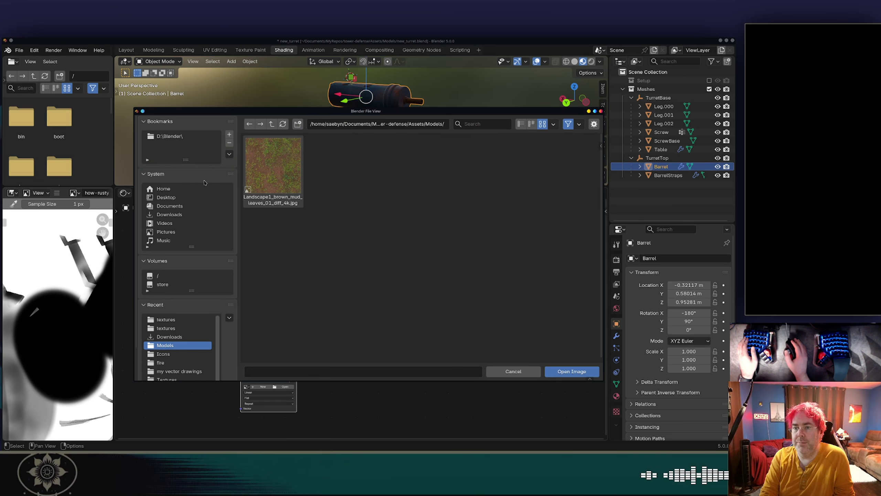
click(169, 214)
click(274, 247)
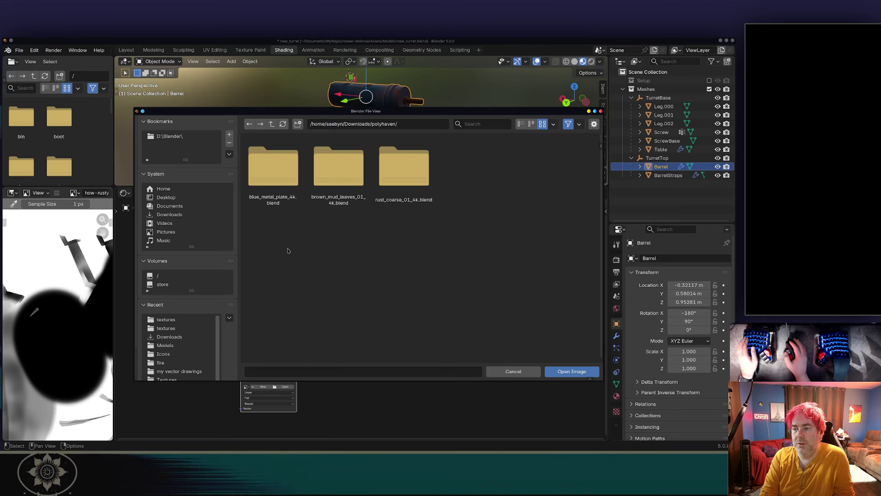
double_click(274, 177)
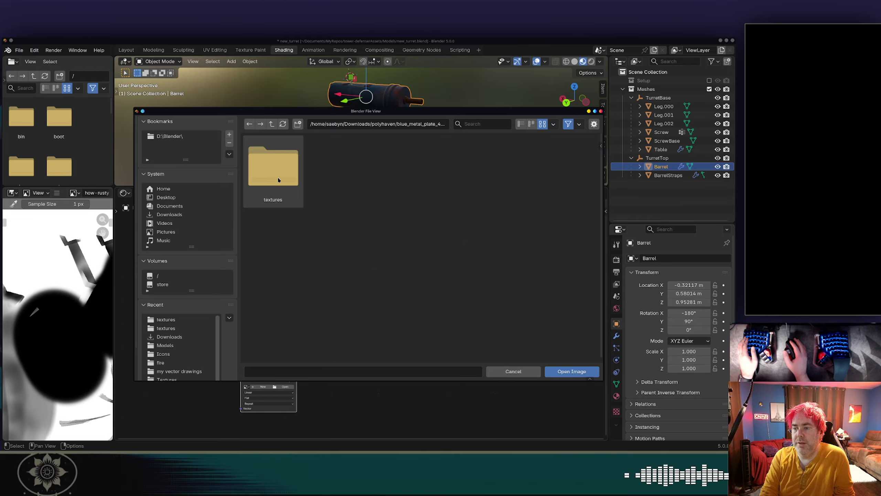
double_click(274, 175)
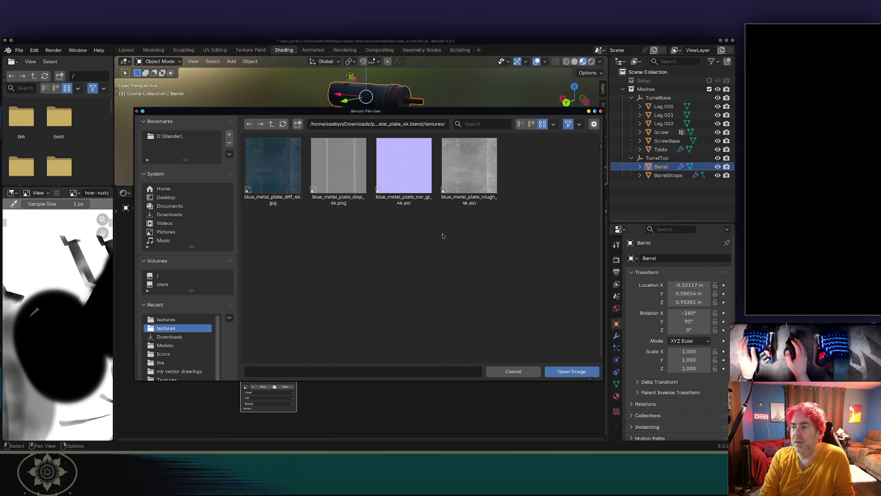
double_click(397, 157)
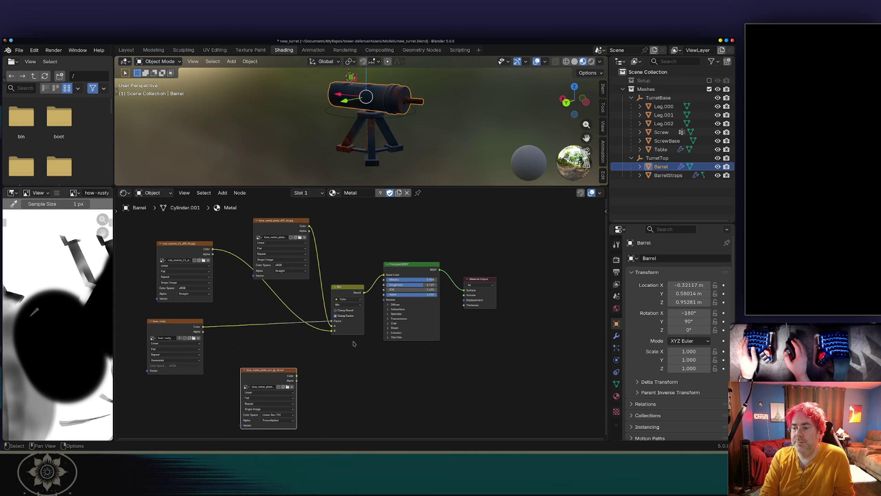
Step: Duplicate the blue metal normal map node and place the copy directly below it
drag(278, 370, 277, 358)
middle_drag(324, 382, 340, 294)
right_click(349, 312)
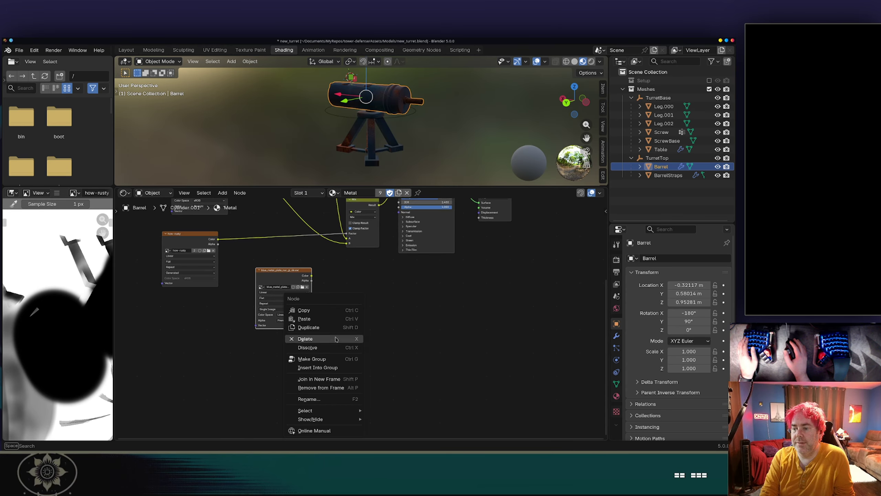
click(395, 378)
mouse_move(272, 275)
mouse_down()
mouse_move(311, 277)
mouse_move(281, 270)
mouse_up()
click(281, 270)
key(shift+d)
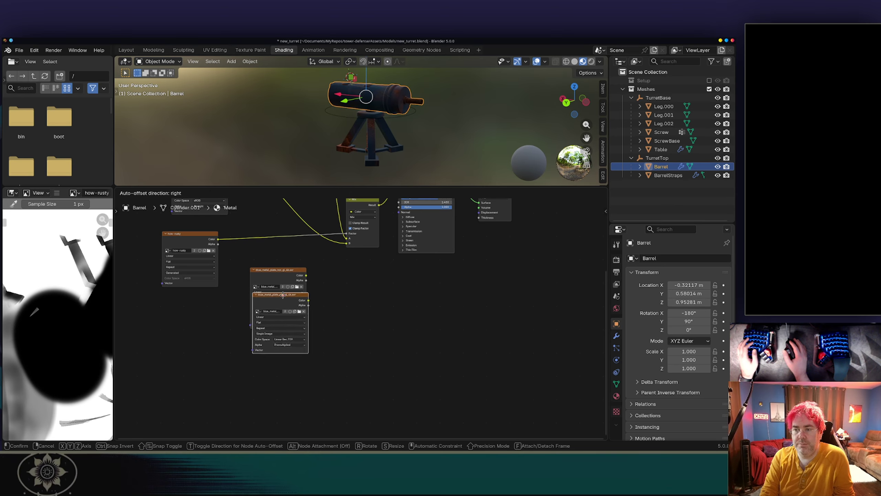
click(290, 368)
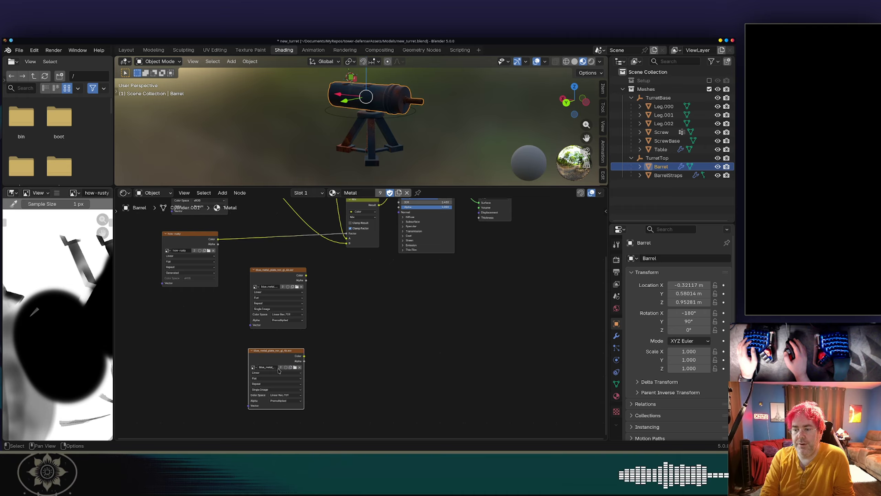
Step: Replace the copied node's image with rust_coarse_01_nor_gl_4k.exr from the polyhaven rust_coarse_01_4k.blend textures folder
click(254, 368)
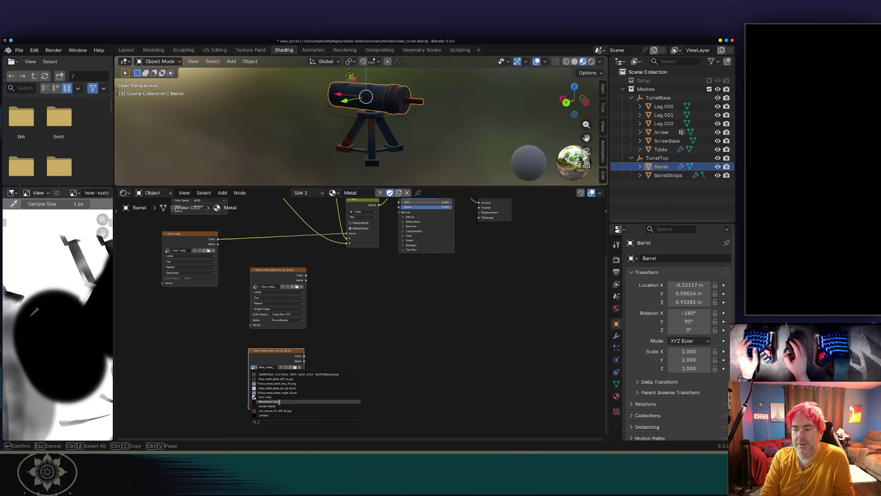
click(298, 369)
click(295, 367)
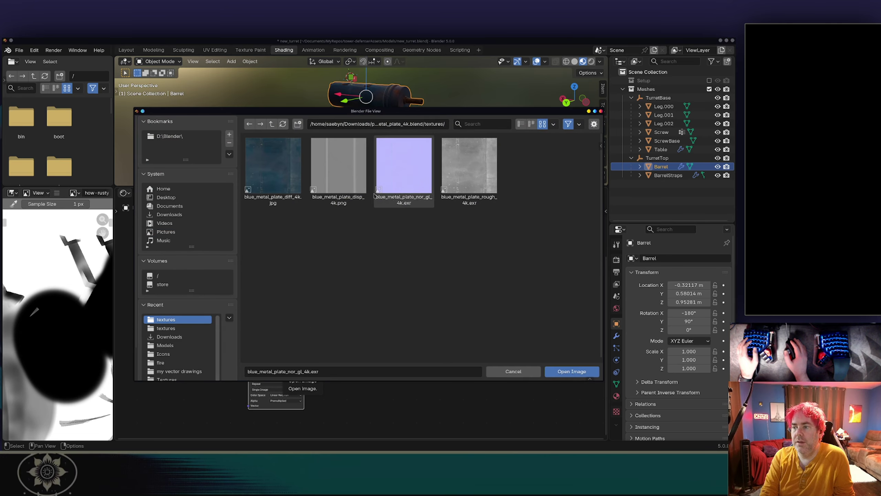
click(270, 125)
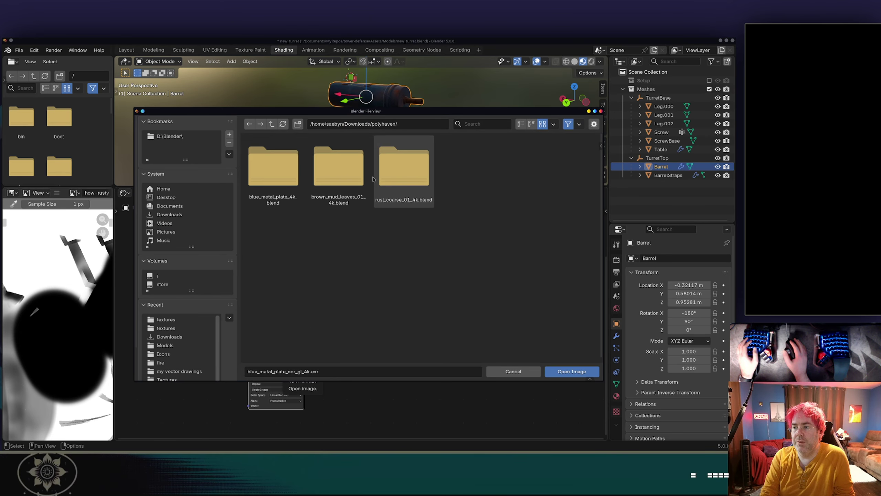
double_click(403, 166)
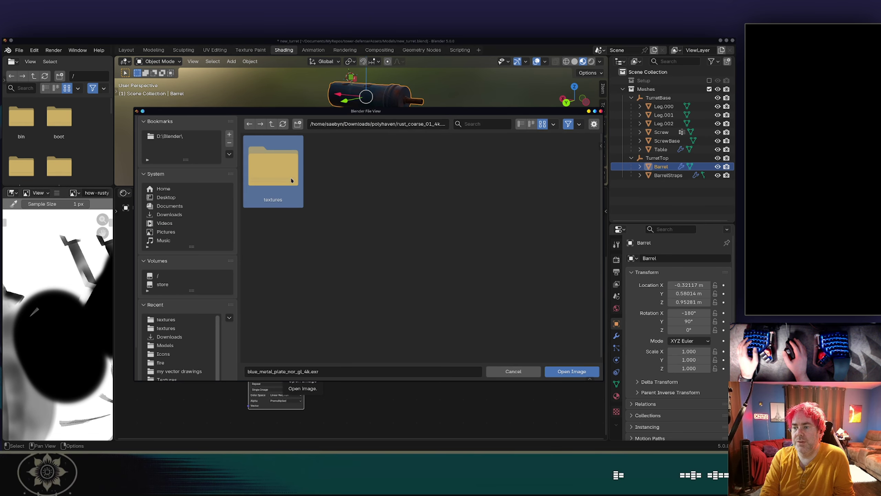
double_click(270, 190)
double_click(400, 161)
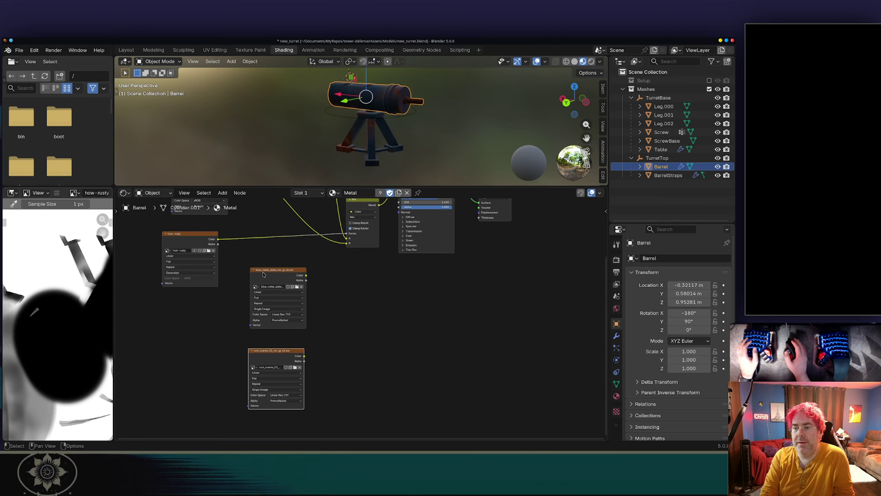
Step: Duplicate the Mix node and place the copy beside the two normal map nodes
key(Home)
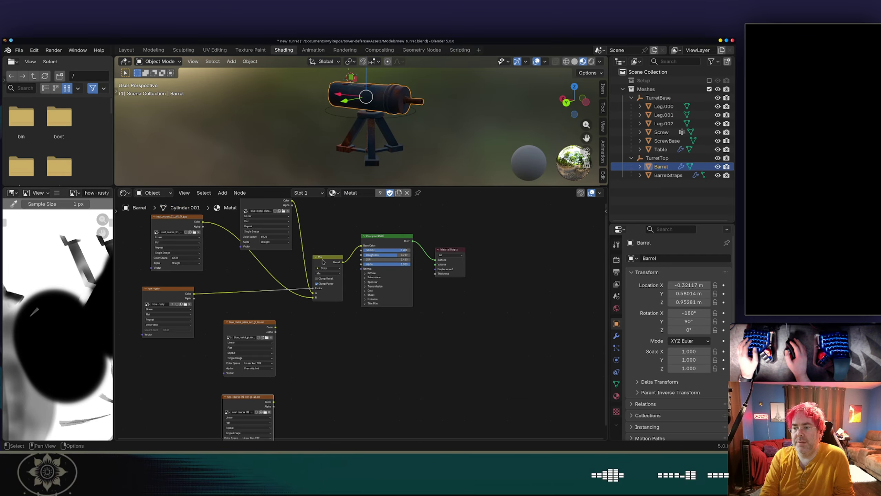
click(325, 260)
key(shift+d)
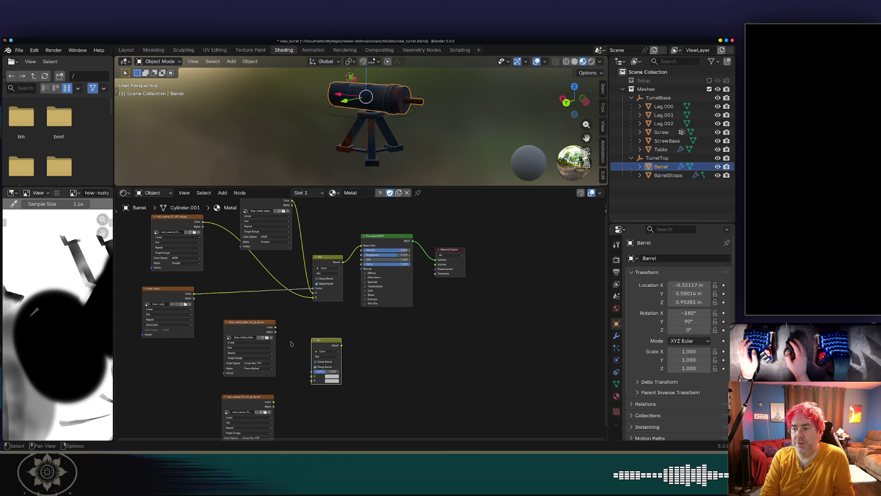
Step: Connect the blue metal normal map to the new Mix node's A, the rust normal map to B, and the how-rusty mask to Factor
drag(276, 328, 299, 348)
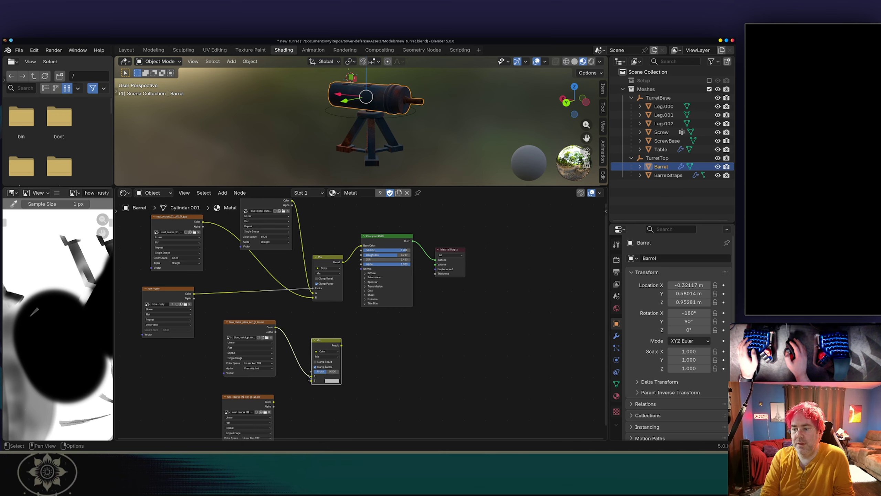
drag(309, 384, 306, 386)
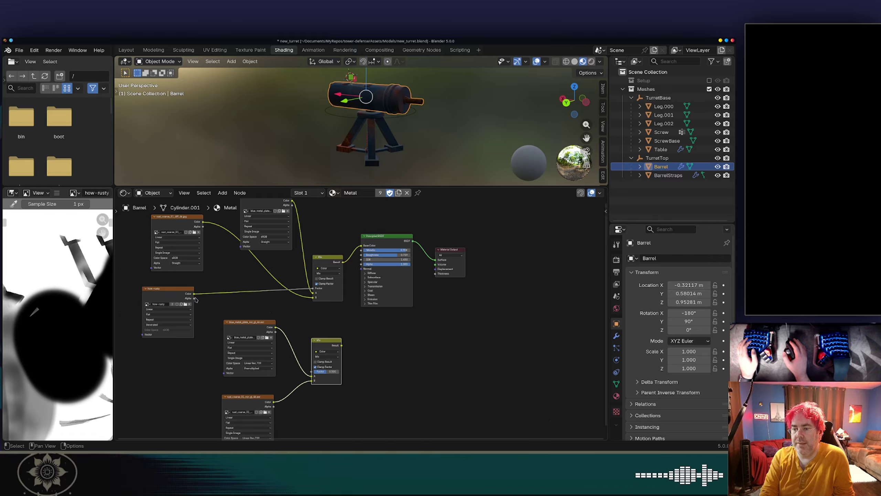
drag(194, 294, 313, 371)
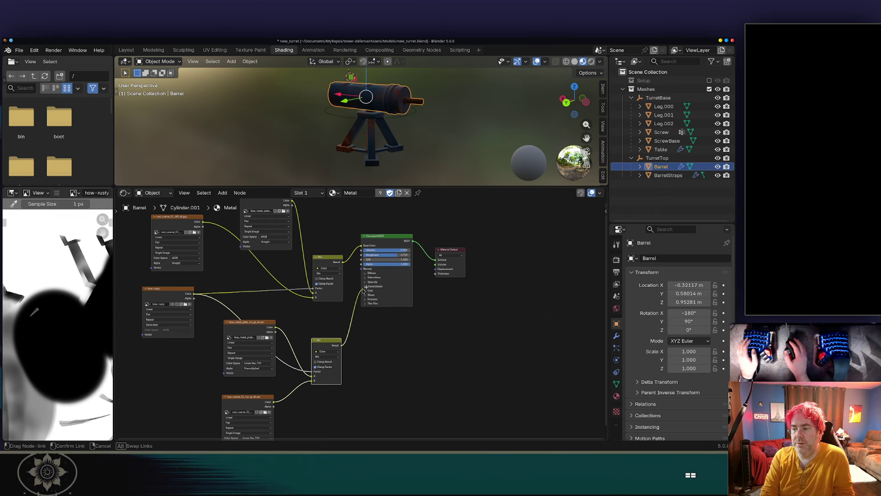
Step: Connect the new Mix node's Result to the Principled BSDF's Normal input
drag(359, 273, 361, 269)
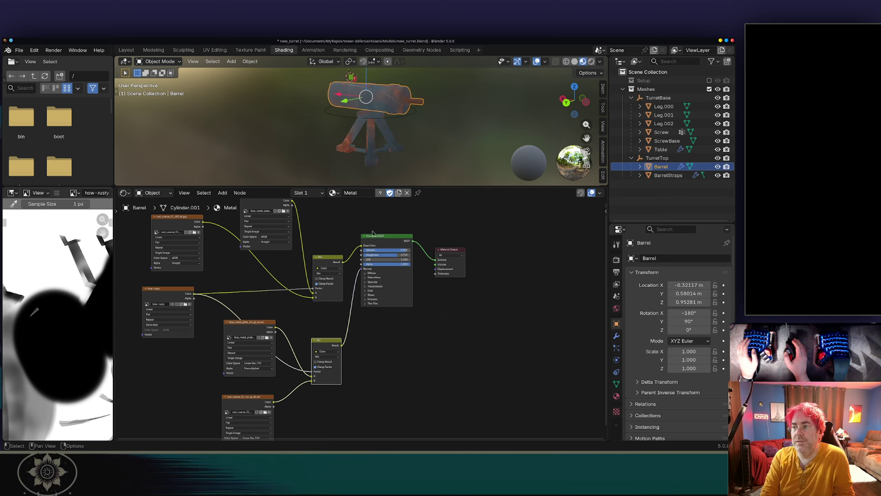
middle_drag(404, 115, 456, 148)
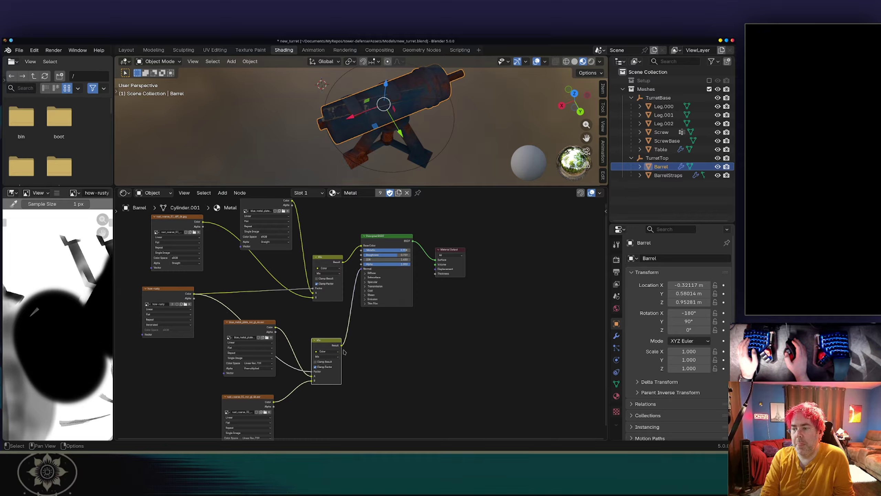
Step: Move the blue metal and rust normal map nodes farther away from the Mix node, keeping them stacked below the how-rusty node
middle_drag(361, 356, 369, 297)
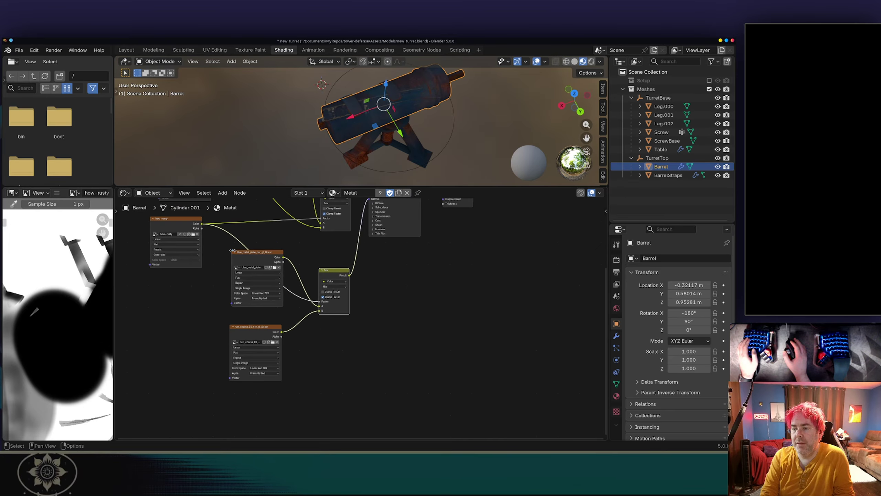
drag(233, 250, 147, 289)
click(261, 328)
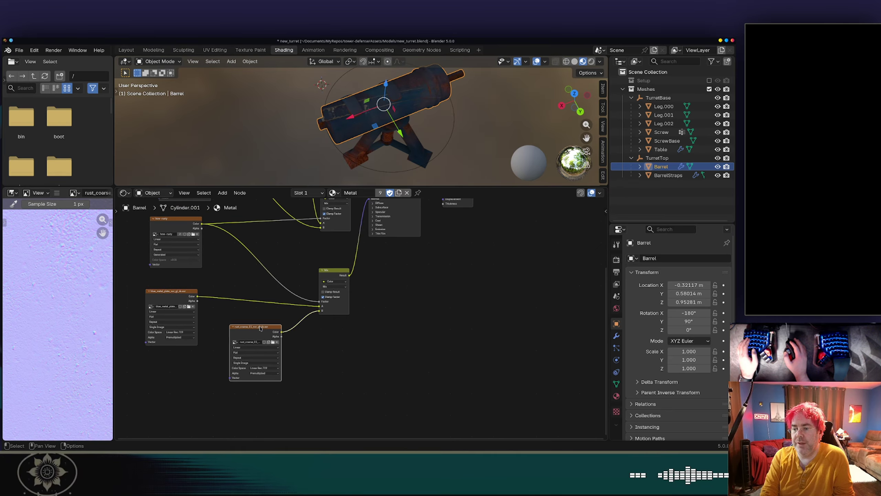
drag(261, 328, 173, 359)
Step: Look through the addable shader nodes, searching for "normal" and "color"
key(shift+a)
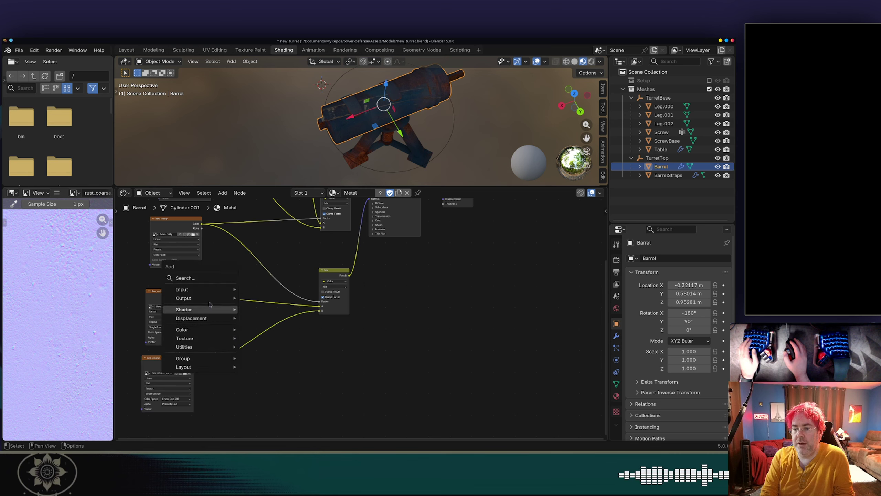
mouse_move(220, 330)
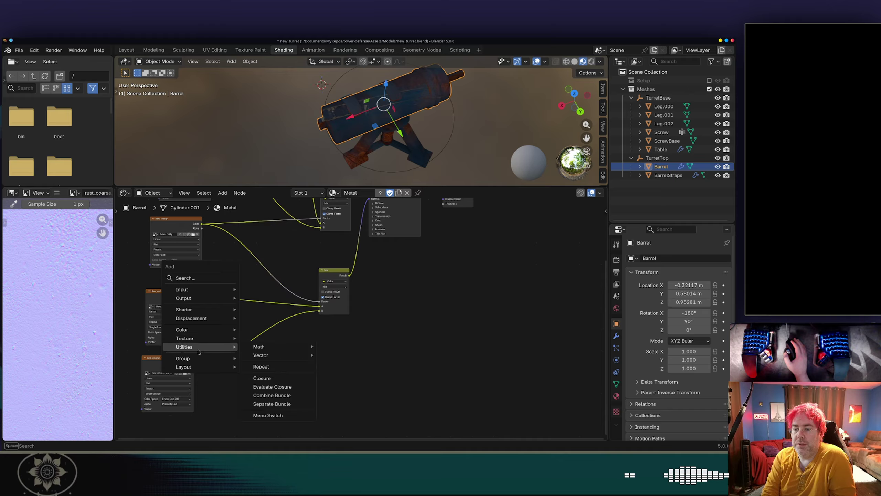
mouse_move(283, 357)
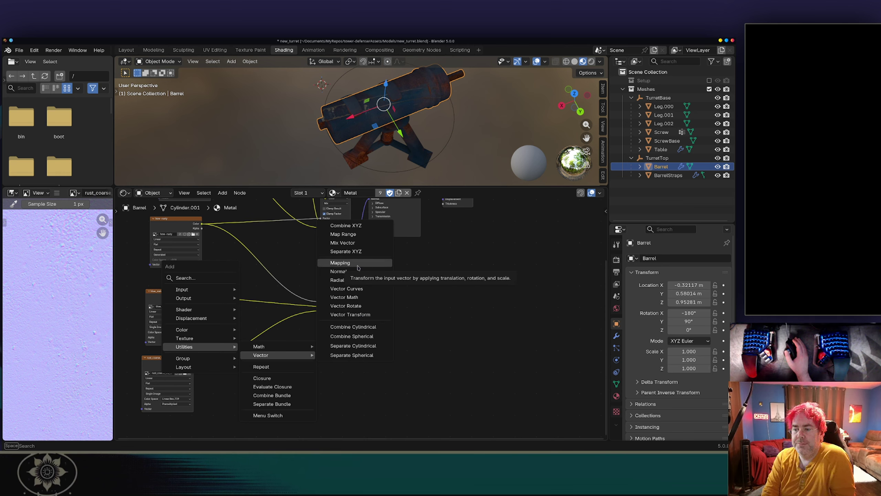
mouse_move(208, 292)
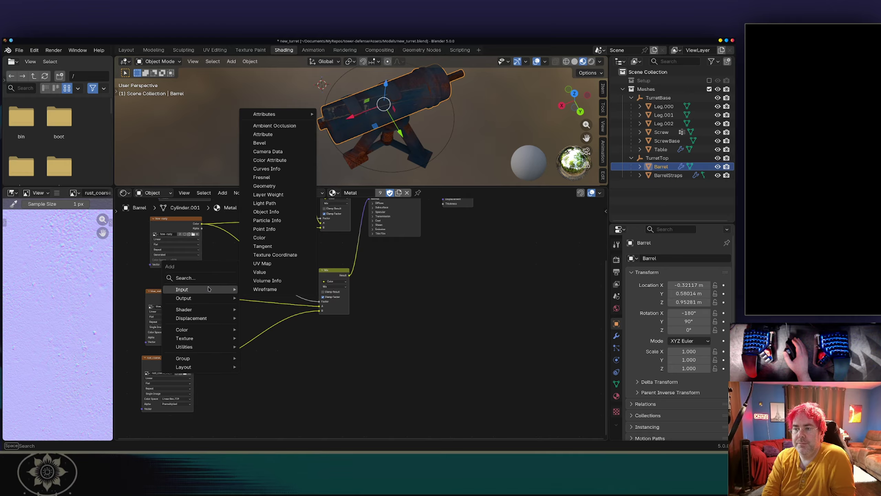
click(200, 278)
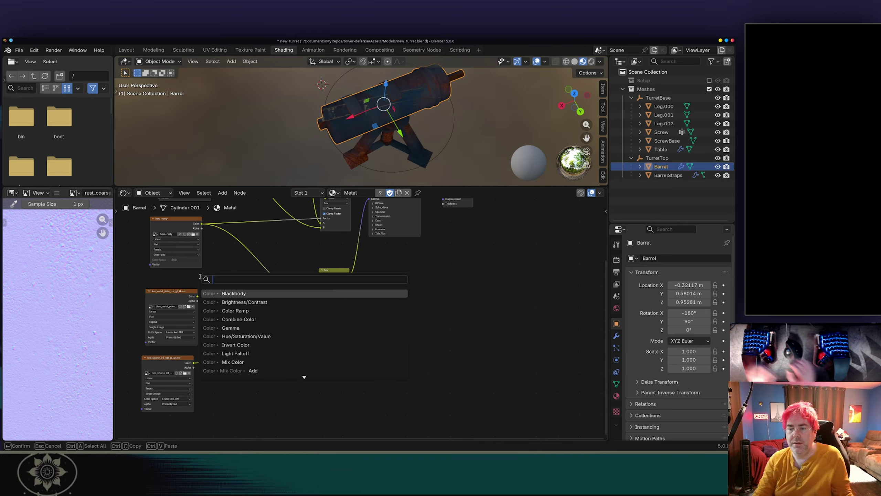
text(normal)
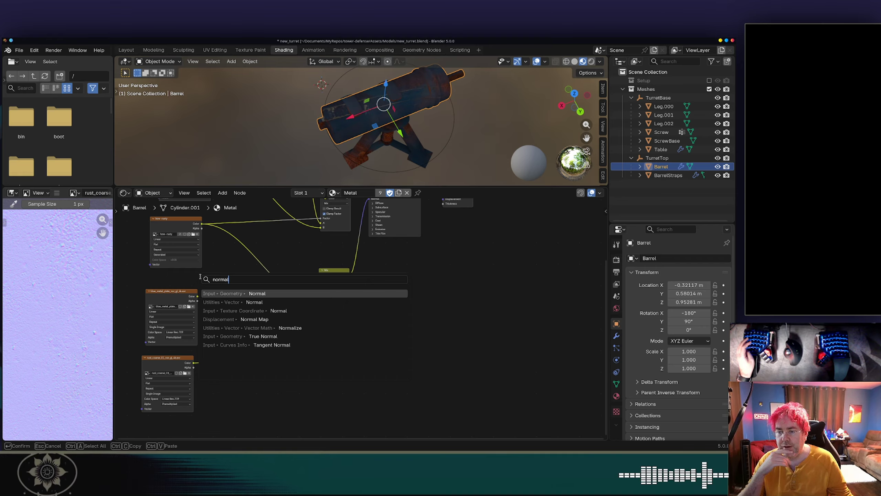
text(color)
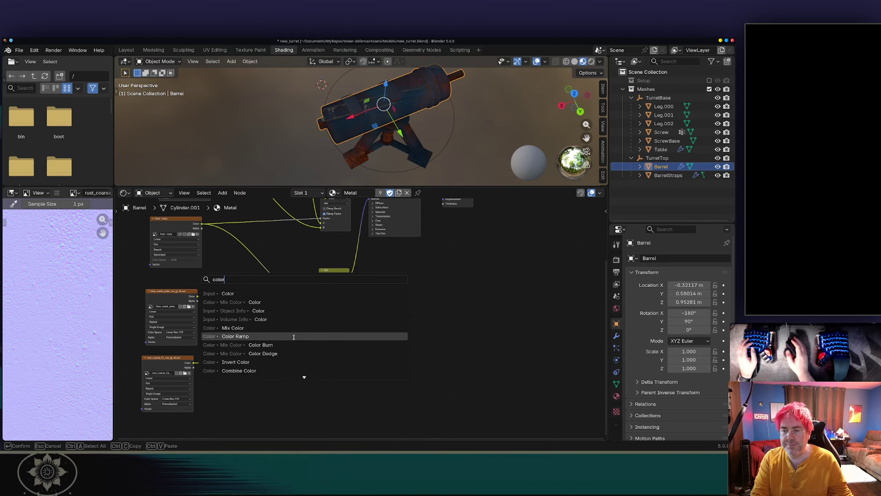
scroll(244, 353, down, 12)
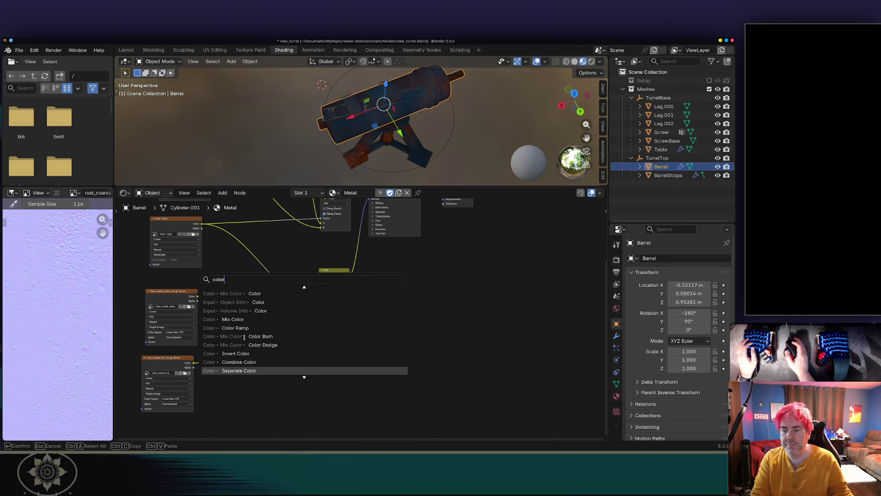
scroll(244, 337, down, 17)
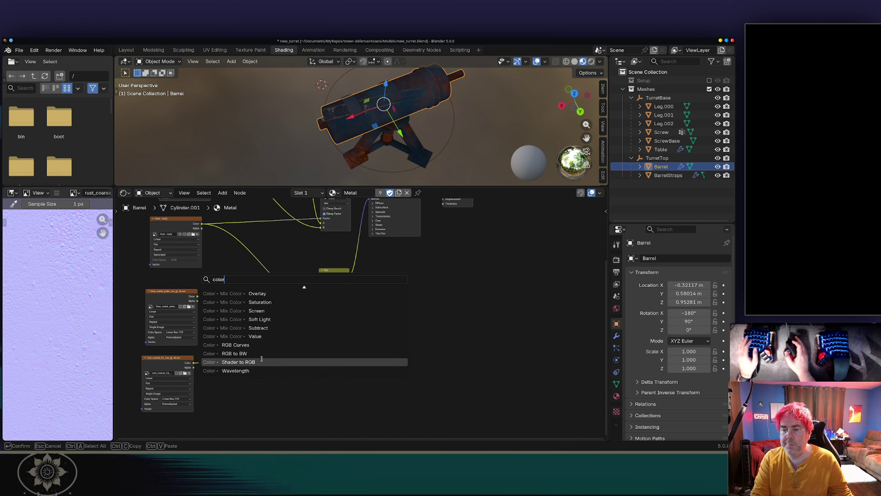
scroll(262, 359, up, 11)
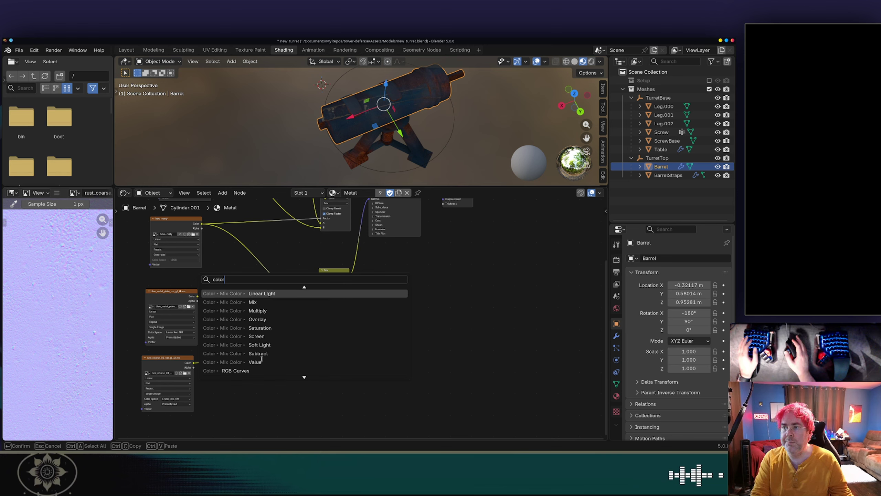
key(Escape)
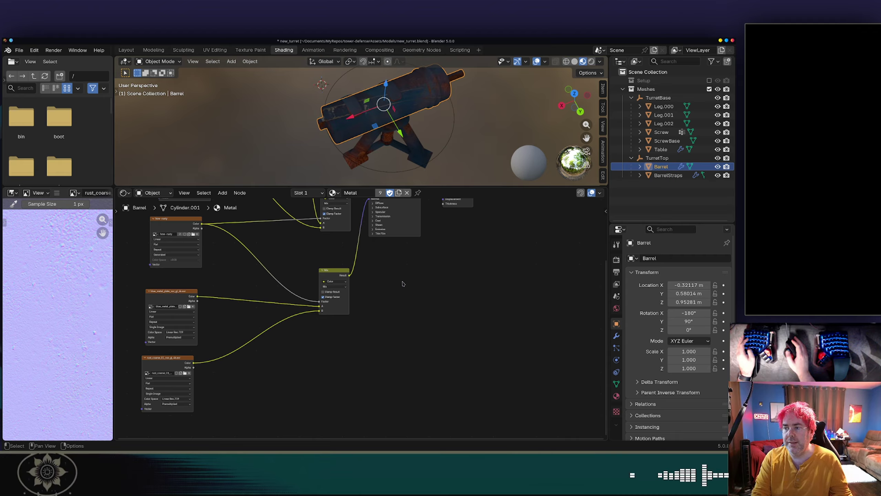
Step: Set the lower Mix node's data type to Vector and reconnect the blue metal normal map to A and the rust normal map to B
middle_drag(402, 283, 349, 307)
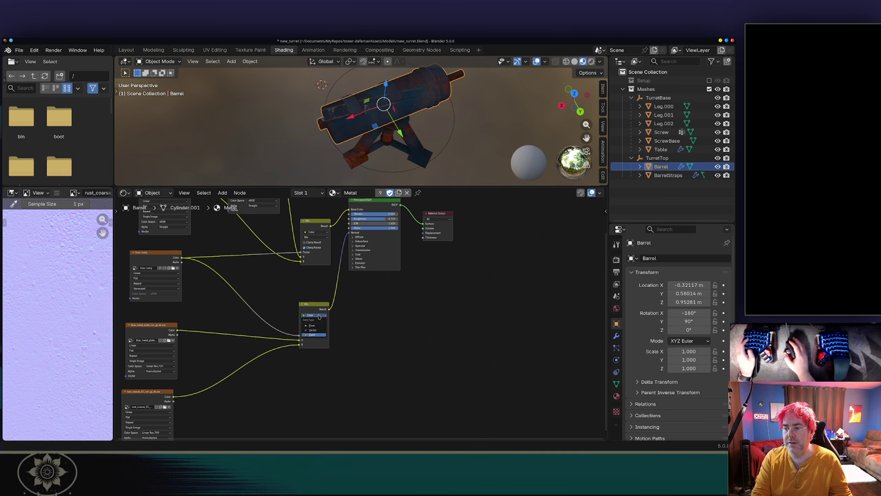
click(318, 330)
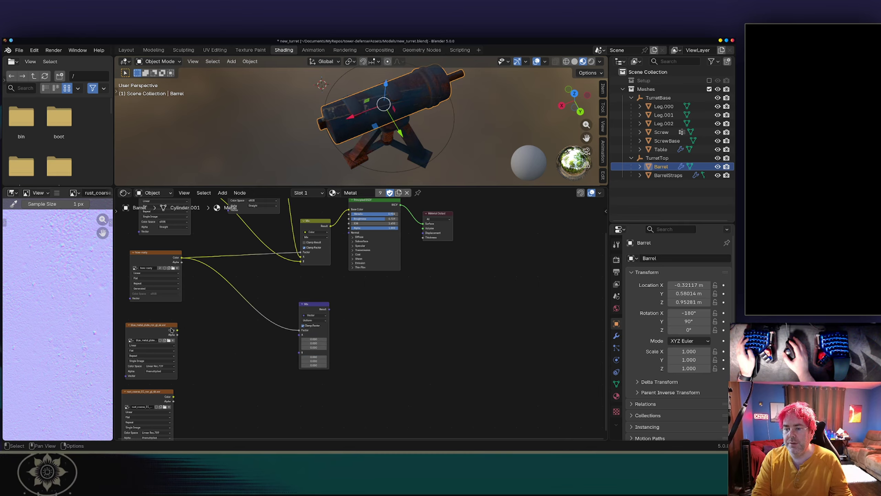
drag(299, 336, 300, 334)
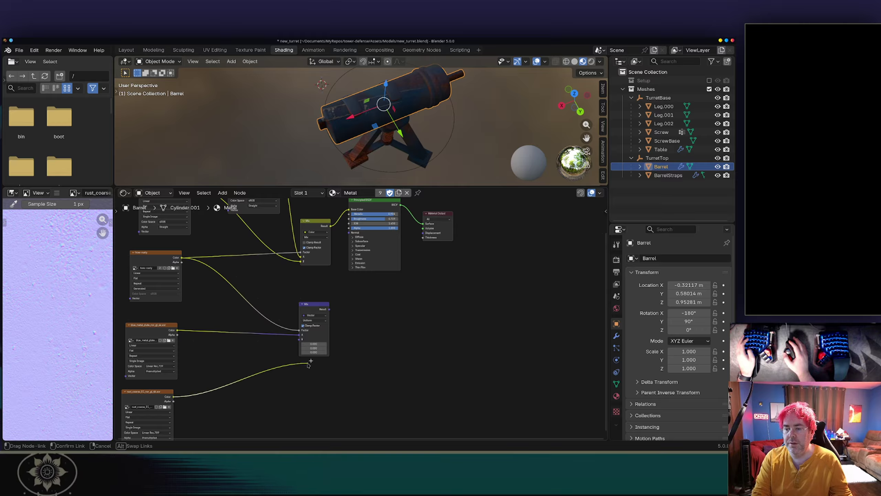
drag(290, 345, 297, 342)
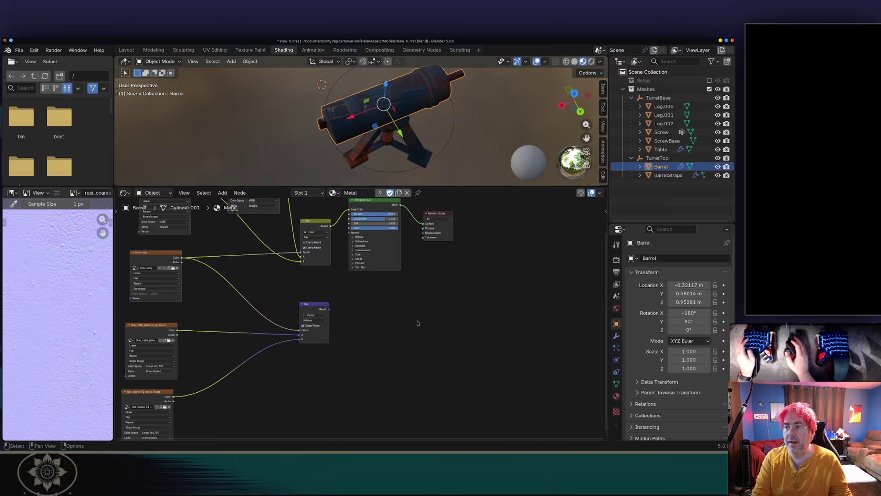
Step: Switch the 3D viewport to rendered shading and enable the Setup collection
middle_drag(303, 103, 474, 85)
scroll(387, 136, up, 5)
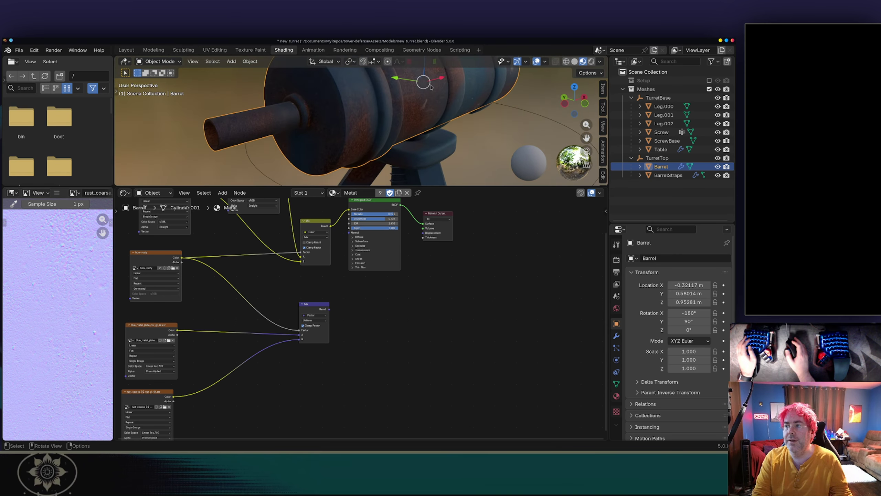
click(590, 61)
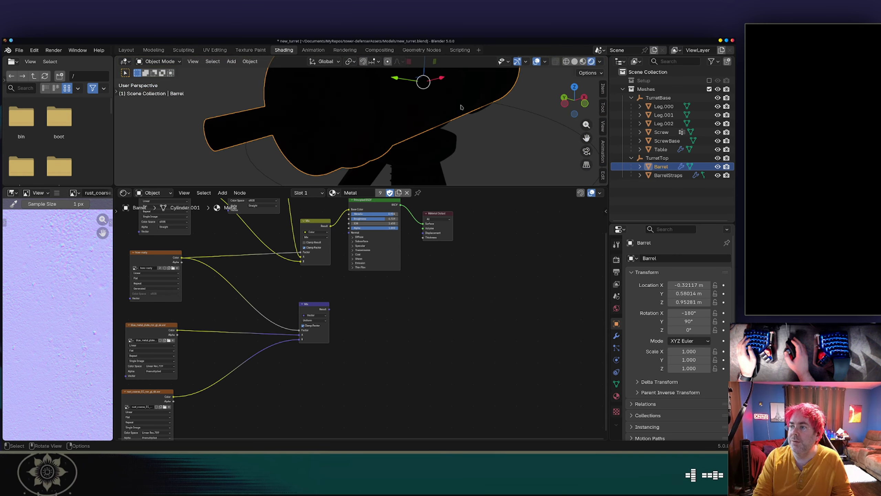
click(708, 80)
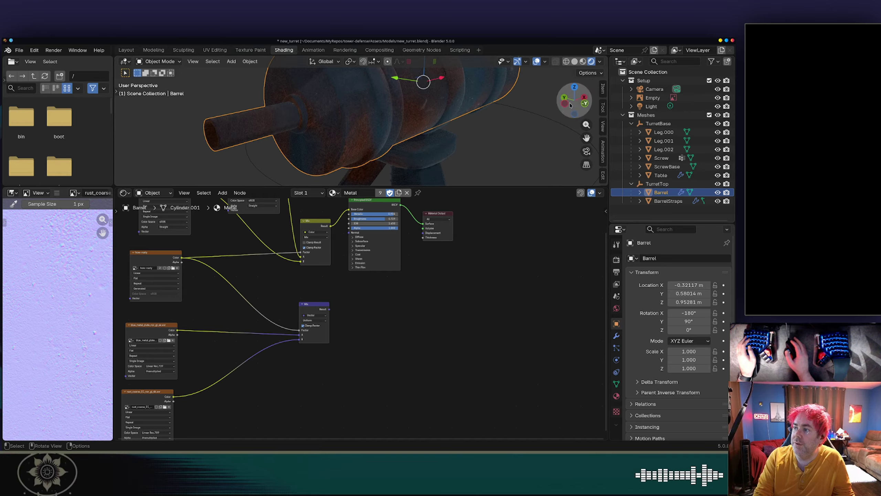
middle_drag(463, 97, 481, 117)
scroll(436, 108, down, 3)
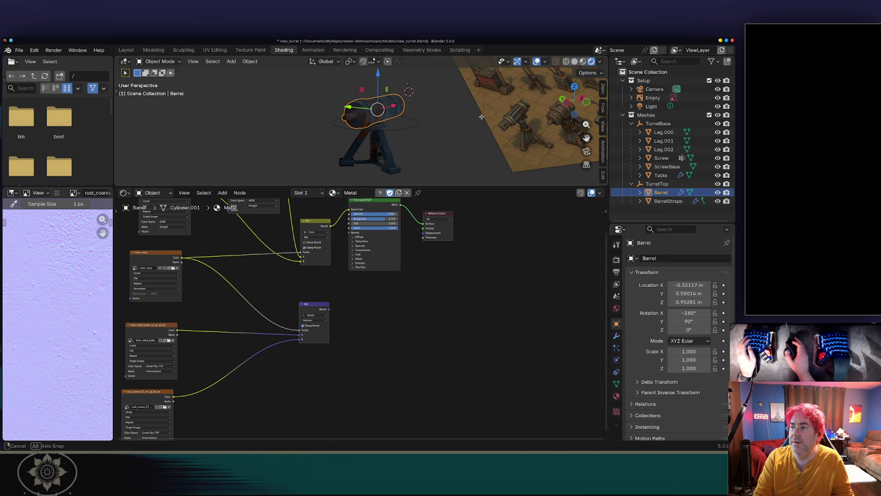
Step: Hide the Empty reference image in the viewport and deselect the barrel
click(717, 107)
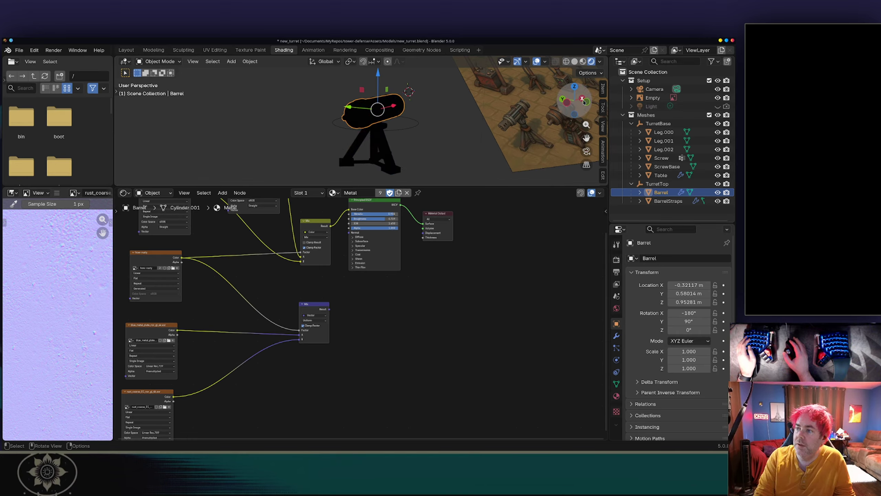
drag(584, 101, 607, 107)
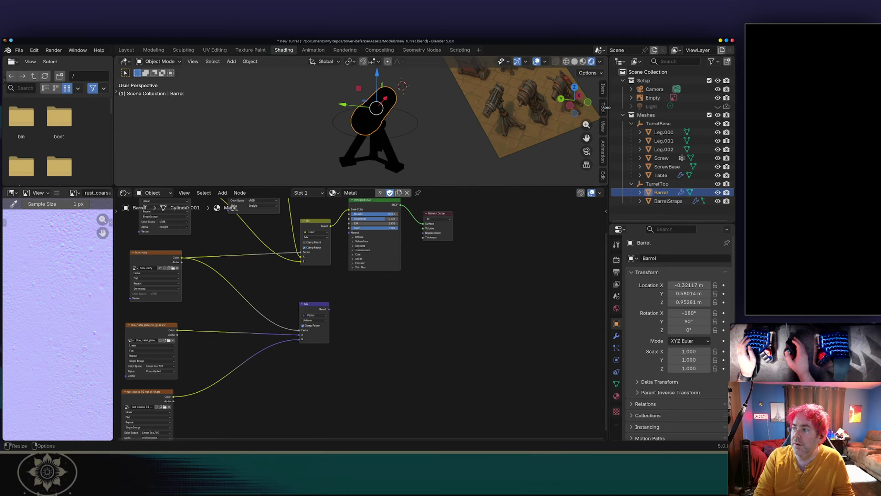
click(718, 107)
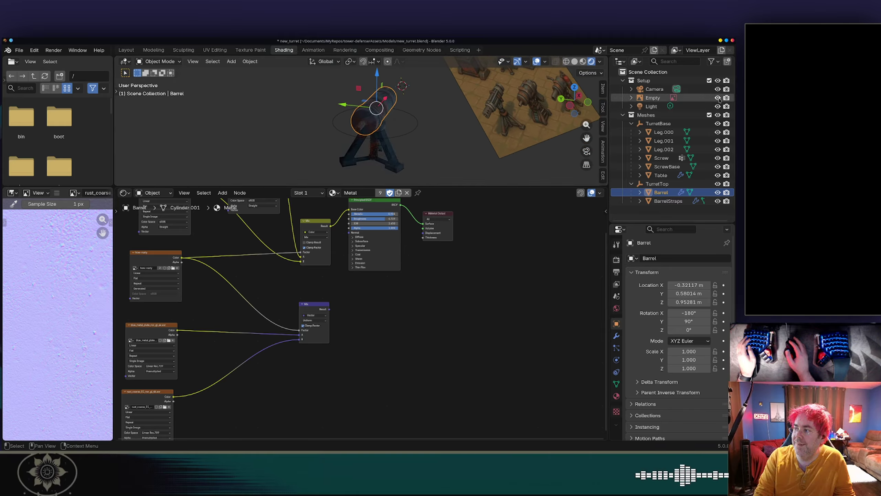
click(718, 98)
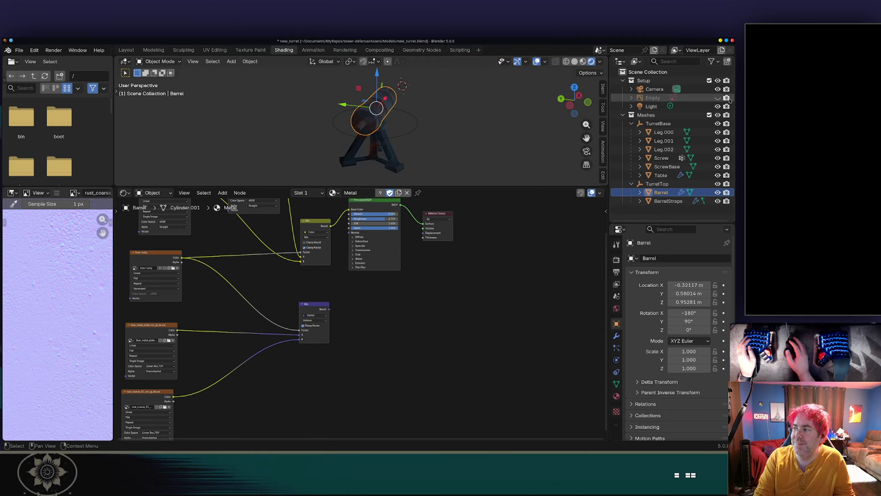
click(481, 114)
middle_drag(482, 114, 329, 109)
scroll(429, 121, up, 9)
scroll(429, 120, down, 4)
scroll(328, 116, up, 3)
scroll(328, 111, down, 3)
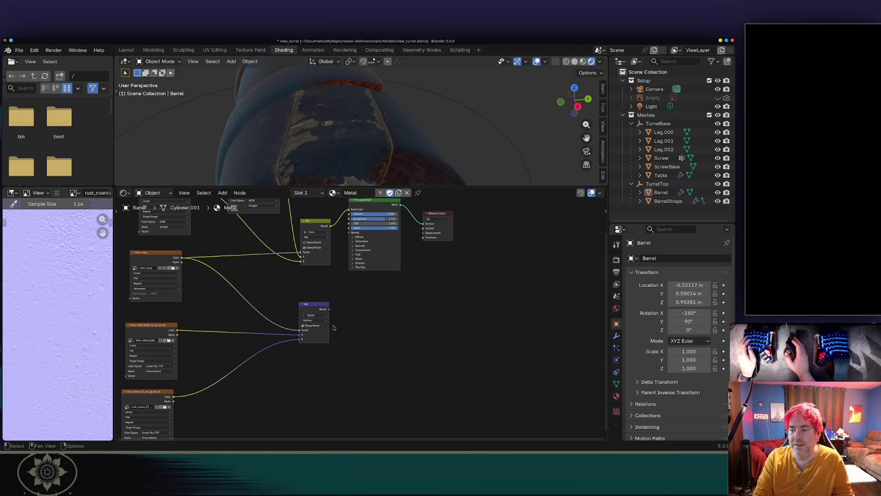
Step: Add an Image Texture node below the rust normal map node
scroll(334, 327, down, 3)
middle_drag(289, 338, 336, 278)
key(shift+a)
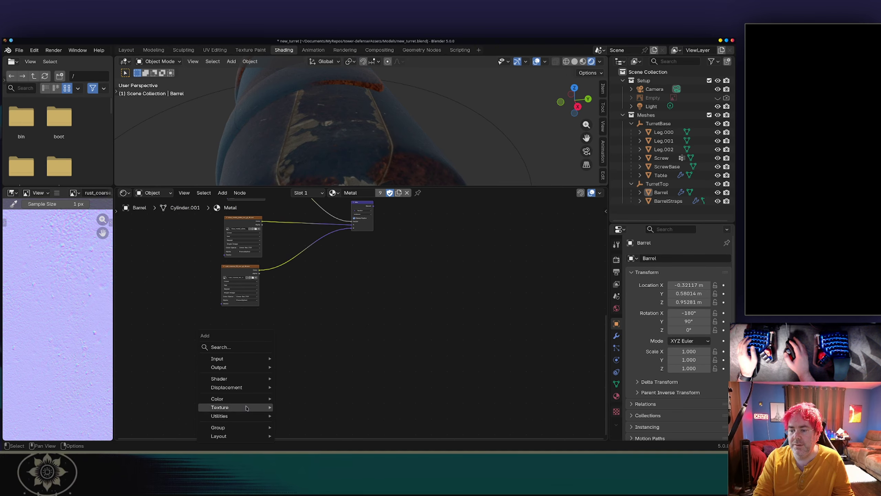
key(Escape)
key(shift+a)
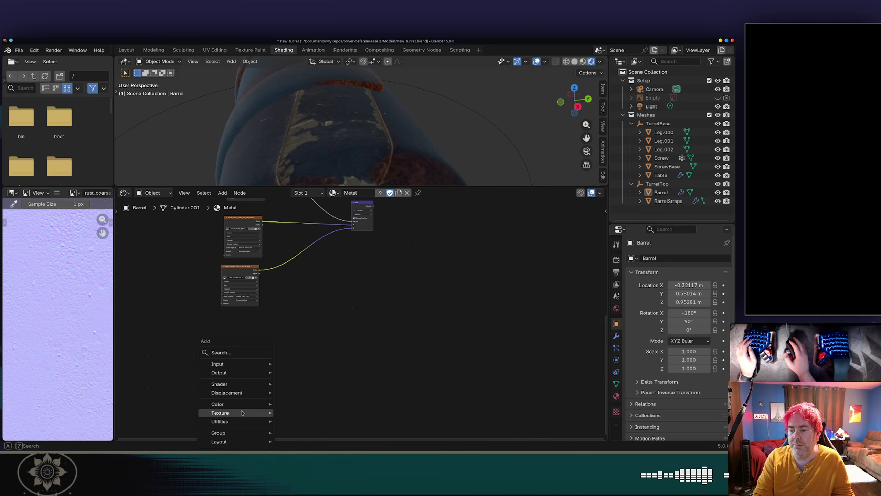
mouse_move(241, 412)
click(305, 369)
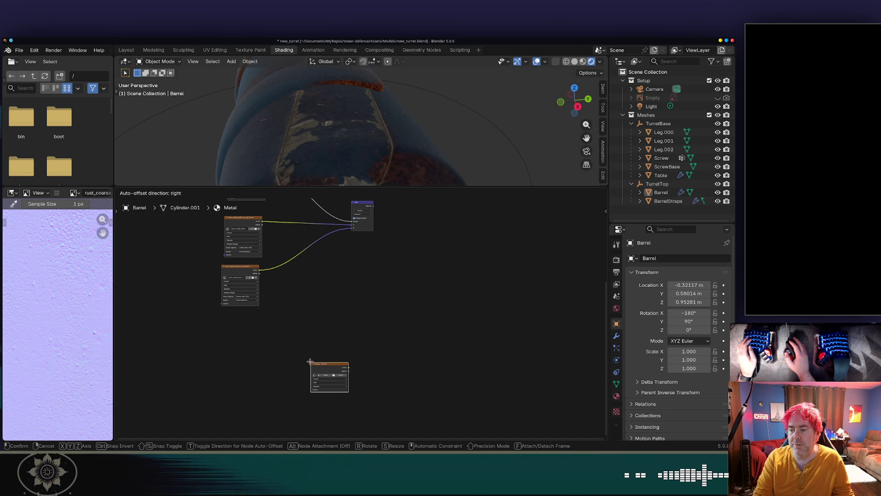
click(232, 343)
Step: Place the new Image Texture node and load blue_metal_plate_rough_4k.exr from the polyhaven blue metal plate textures folder into it
click(260, 356)
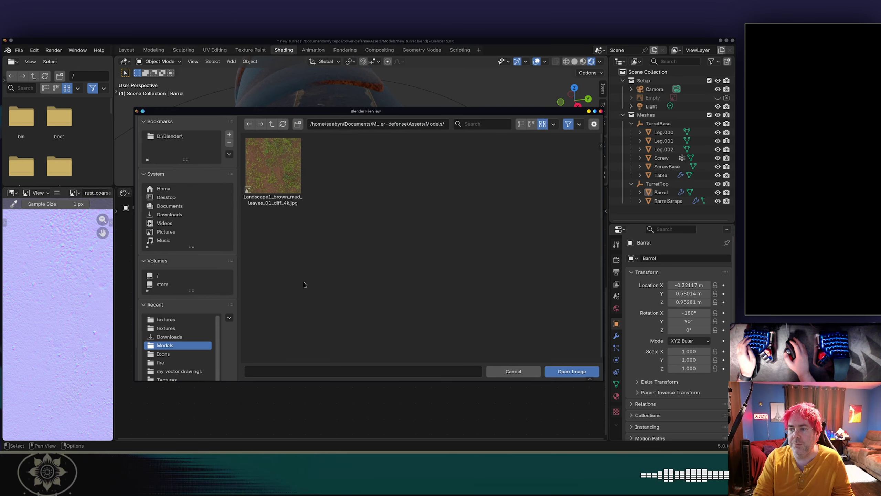
click(187, 215)
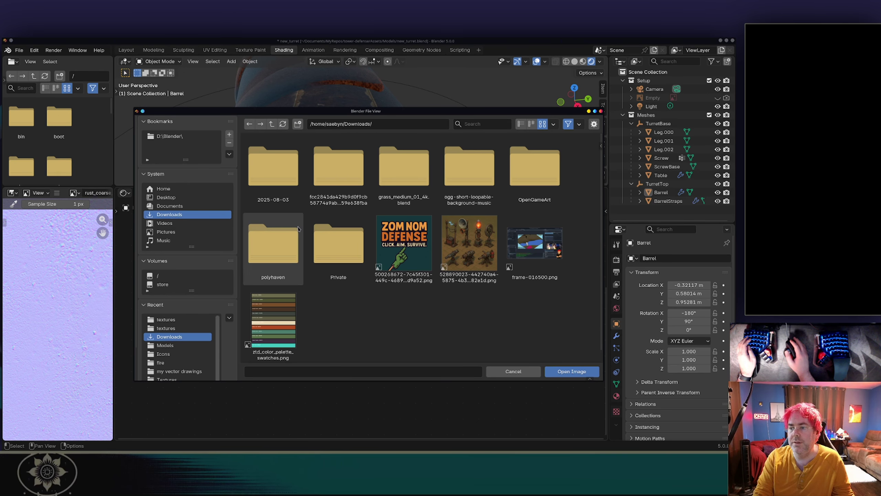
double_click(288, 259)
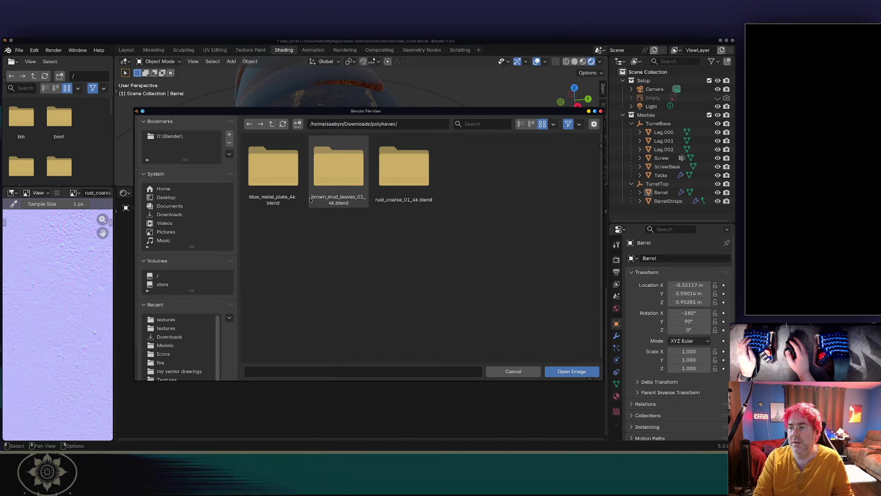
double_click(278, 191)
double_click(281, 189)
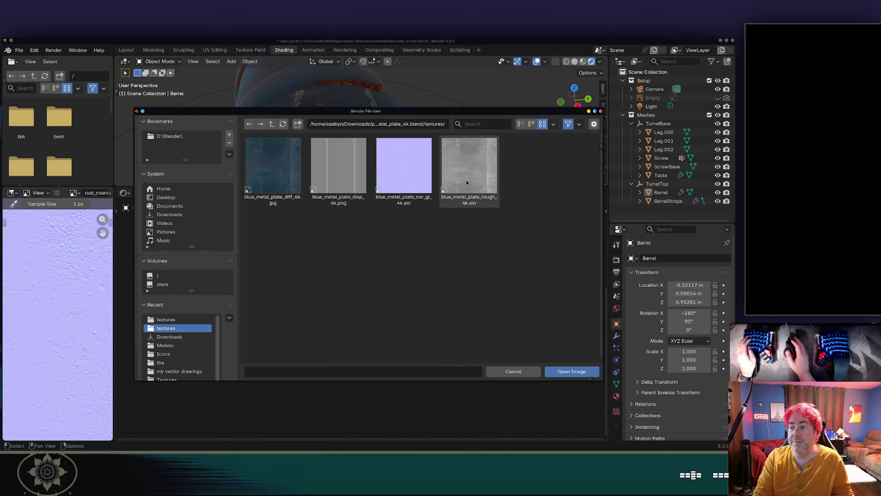
double_click(471, 170)
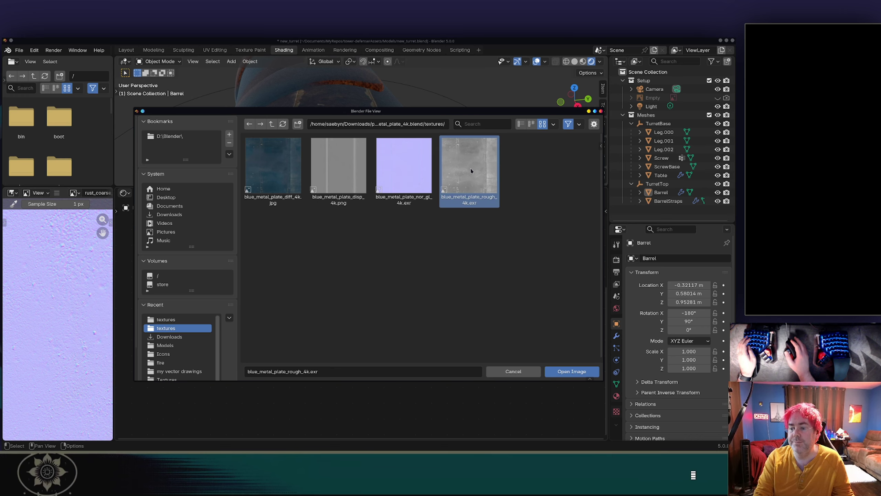
Step: Duplicate the blue metal roughness node below the original and load rust_coarse_01_rough_4k.exr from the rust textures folder into the copy
middle_drag(272, 404, 300, 308)
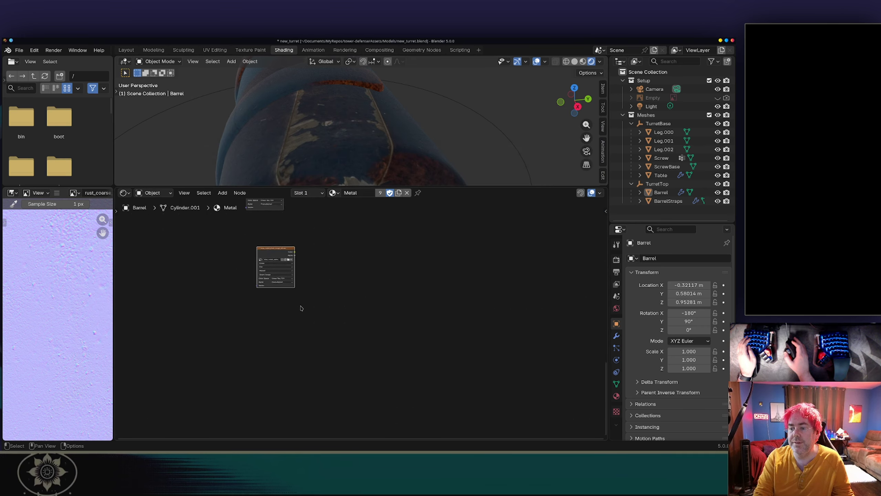
scroll(318, 316, up, 5)
middle_drag(292, 262, 324, 273)
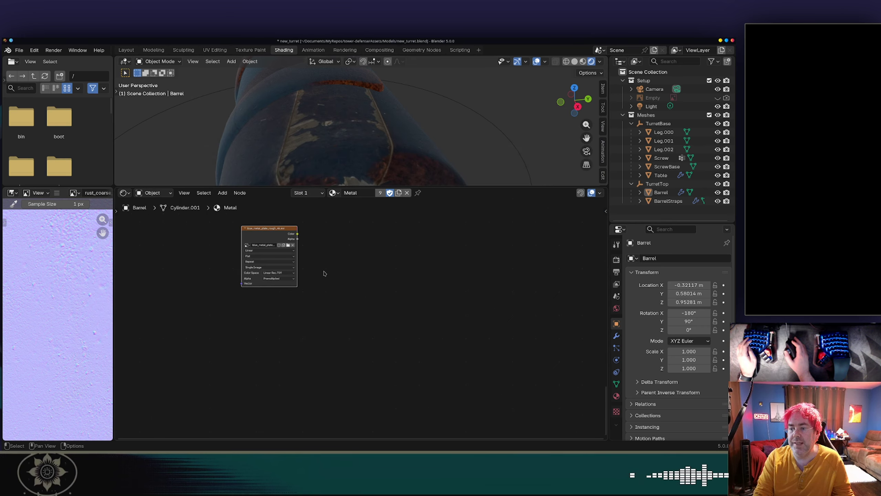
click(274, 228)
key(shift+d)
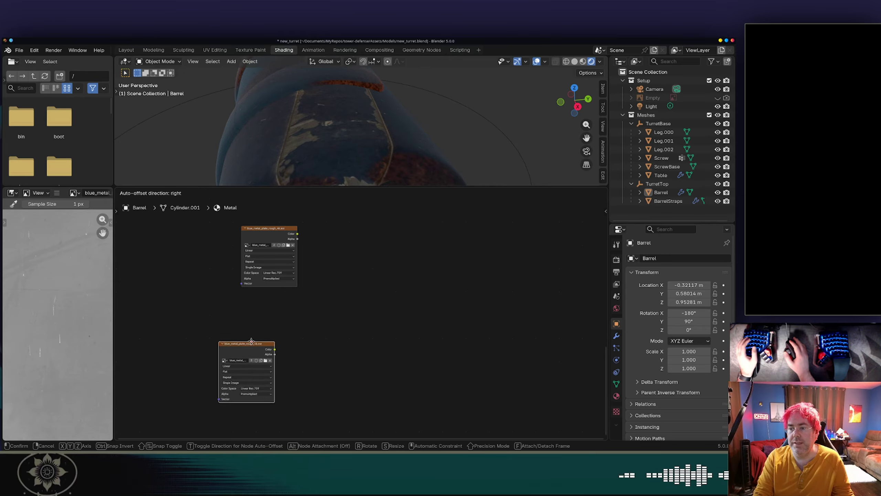
click(283, 313)
click(296, 330)
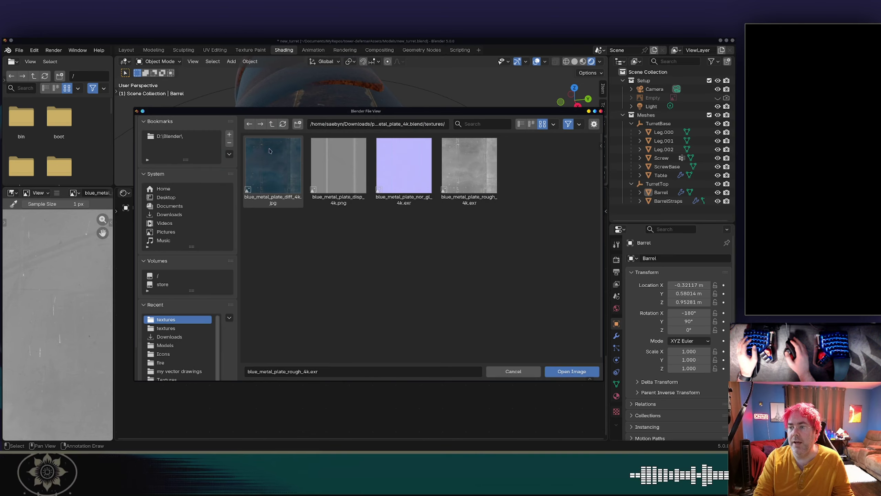
click(271, 124)
click(271, 125)
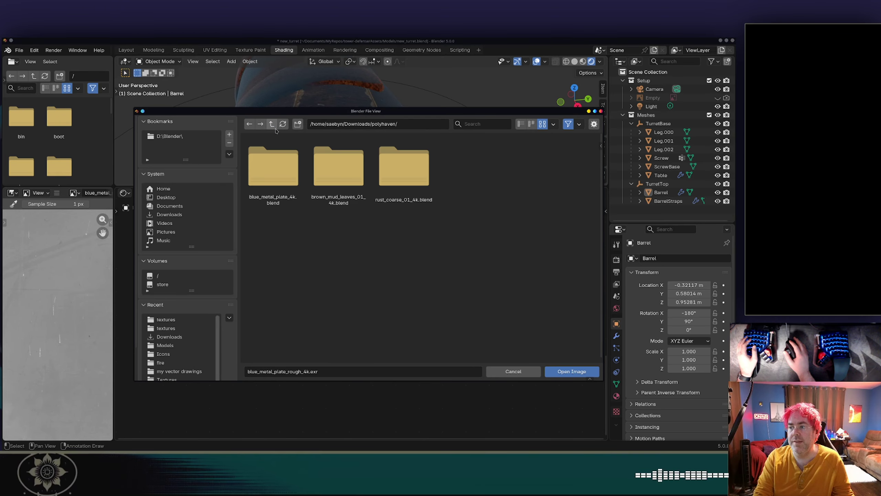
double_click(395, 171)
double_click(273, 166)
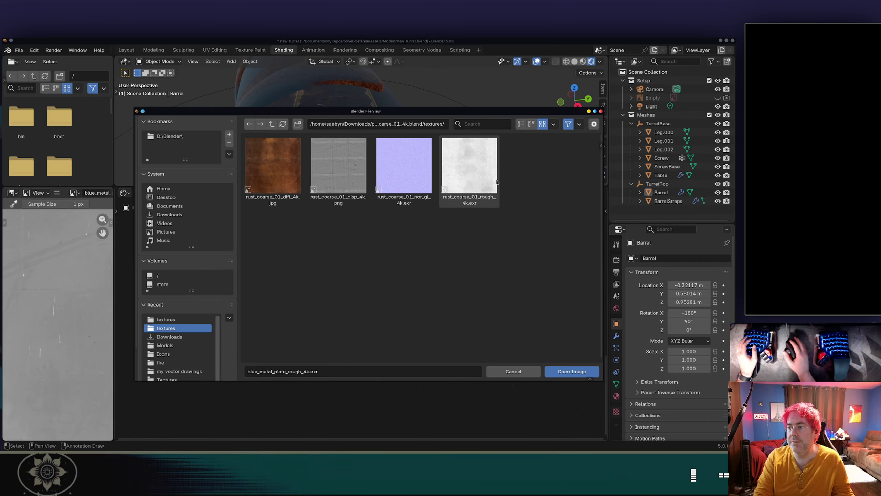
double_click(466, 158)
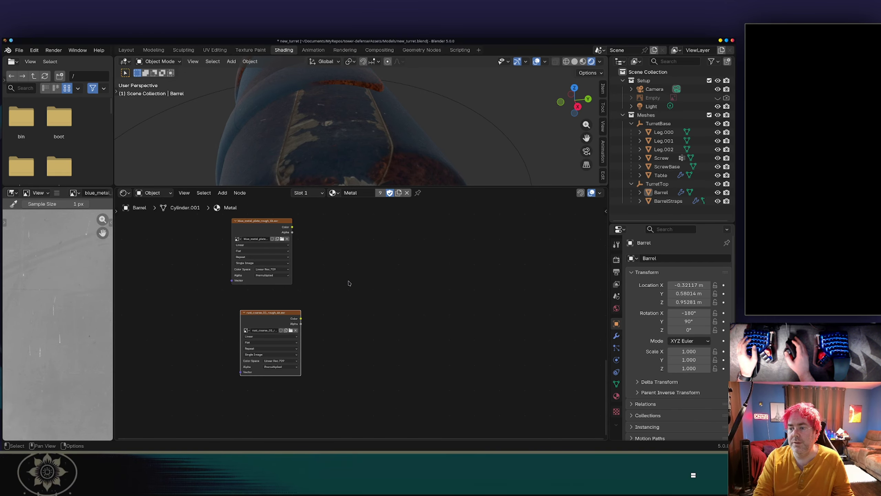
Step: Duplicate the normal maps' Mix node, place the copy beside the roughness textures and set its data type to Color
scroll(348, 281, up, 1)
middle_drag(359, 245, 339, 382)
scroll(351, 357, down, 4)
middle_drag(383, 277, 356, 369)
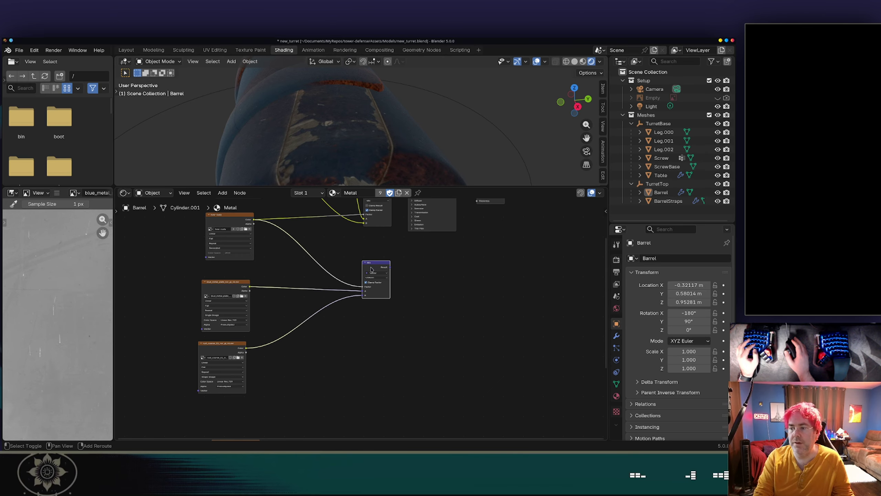
key(shift+d)
click(375, 371)
middle_drag(401, 400, 394, 300)
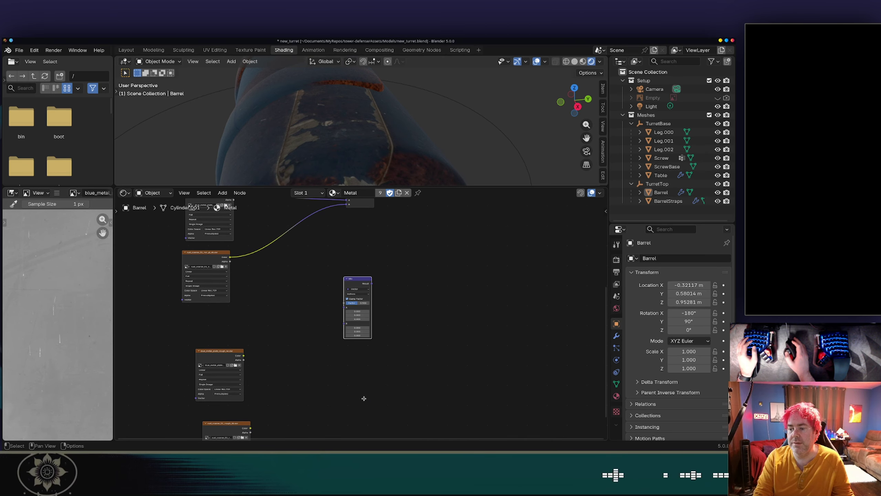
middle_drag(364, 404, 399, 306)
middle_drag(422, 257, 415, 295)
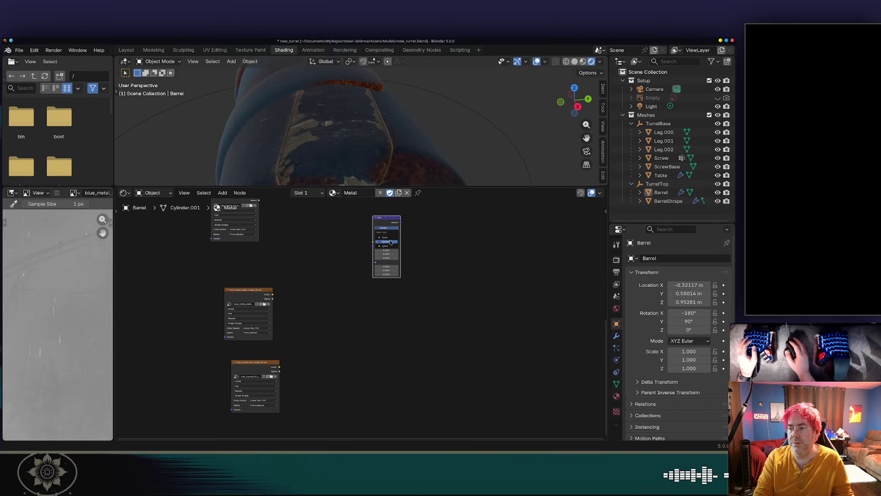
click(385, 245)
drag(373, 310, 320, 317)
Step: Connect the blue metal roughness map's Color to input A of the new Mix node and the rust roughness map's Color to B
scroll(303, 358, up, 3)
middle_drag(303, 359, 329, 345)
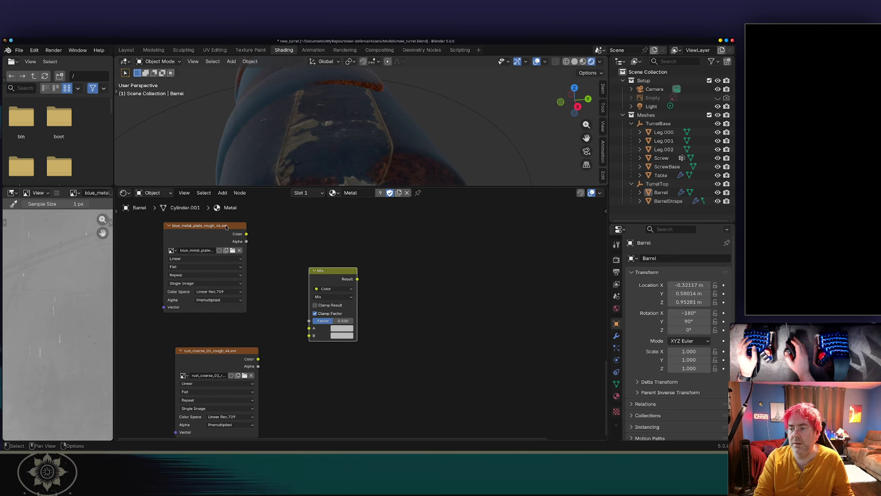
drag(247, 234, 308, 336)
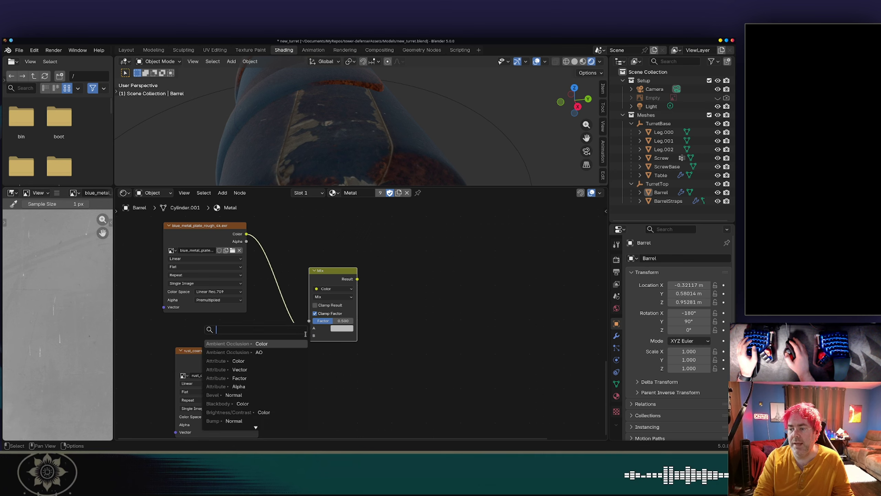
drag(247, 233, 309, 328)
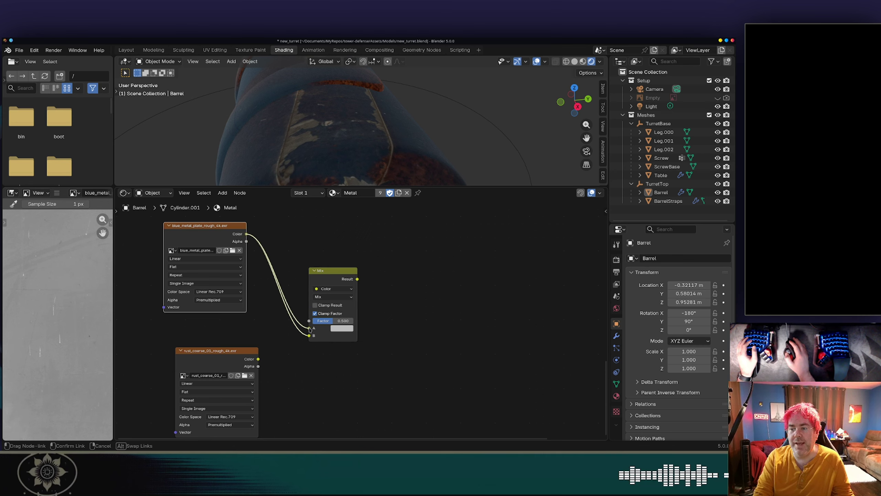
drag(259, 359, 308, 335)
Step: Connect the painted rust mask's Color to the Factor input of the roughness Mix node
scroll(296, 244, down, 2)
middle_drag(297, 244, 345, 355)
scroll(344, 355, down, 3)
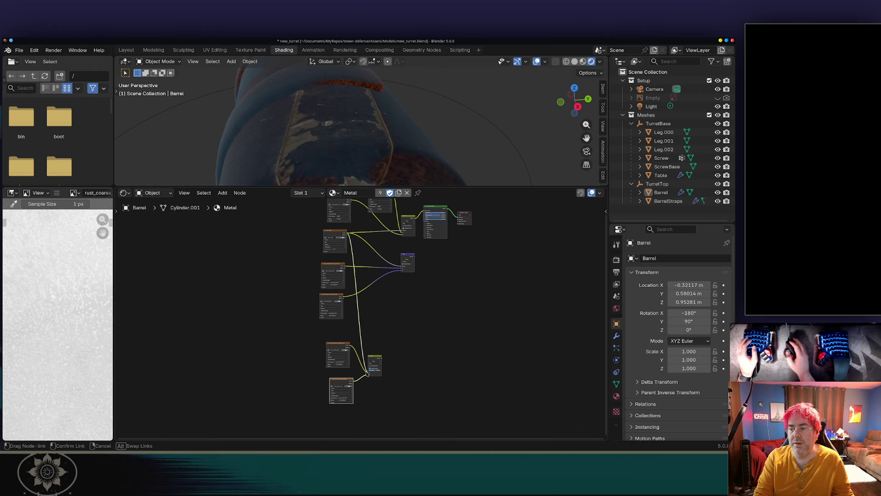
drag(368, 373, 369, 372)
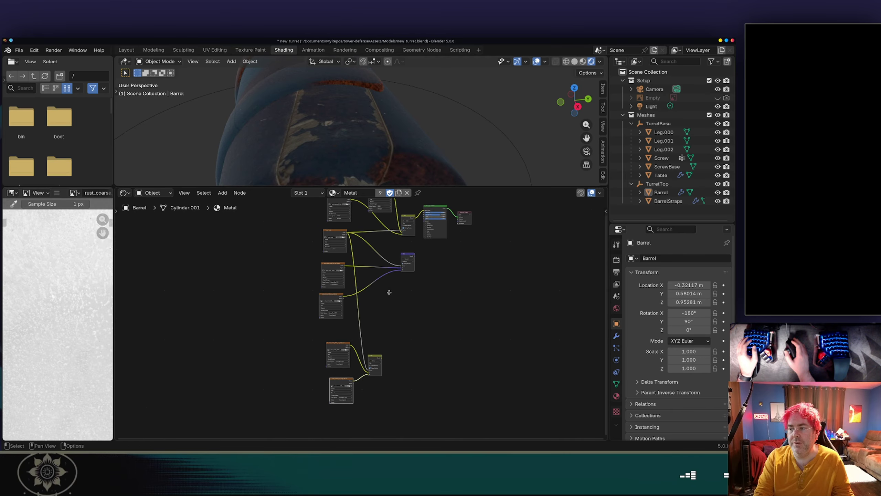
middle_drag(387, 293, 323, 310)
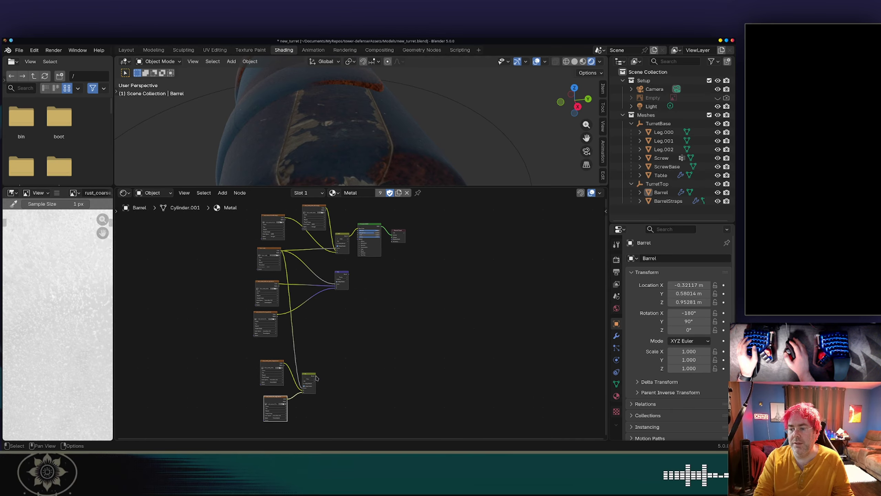
drag(315, 376, 366, 297)
drag(359, 264, 357, 247)
drag(371, 282, 371, 282)
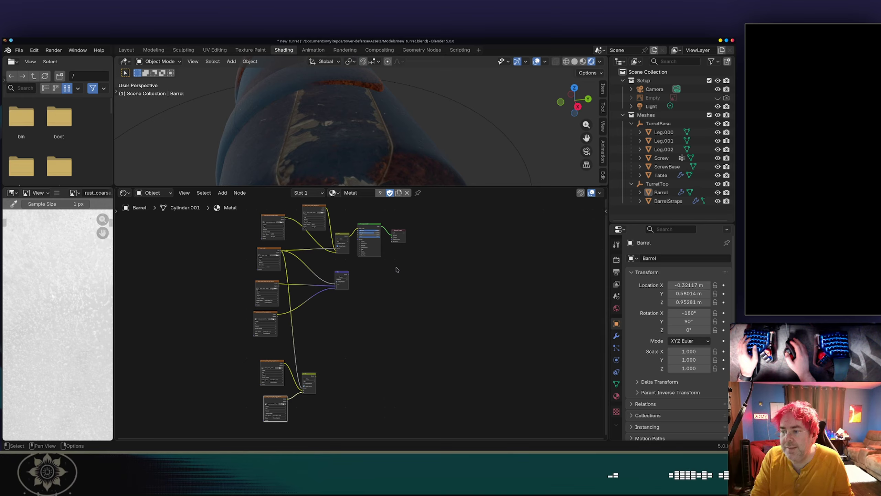
Step: Move the Principled BSDF node down near the roughness Mix node and connect the Mix Result to its Roughness input
click(369, 246)
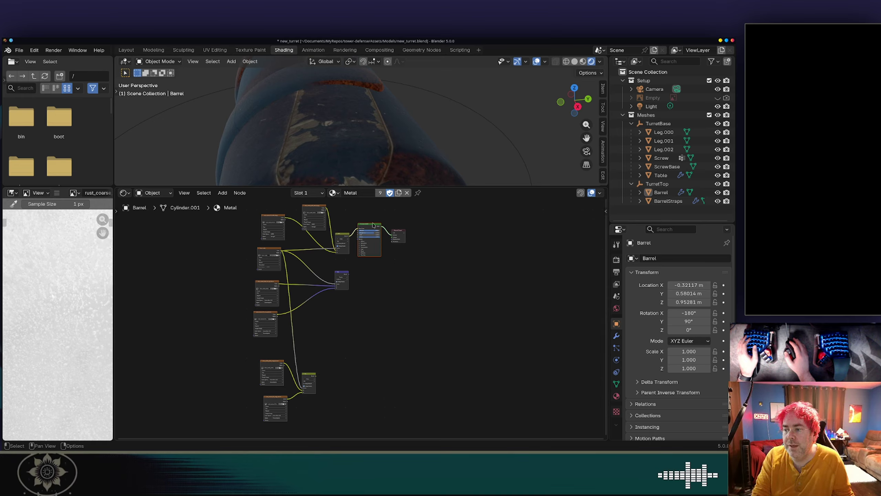
drag(369, 227, 348, 352)
scroll(347, 354, up, 2)
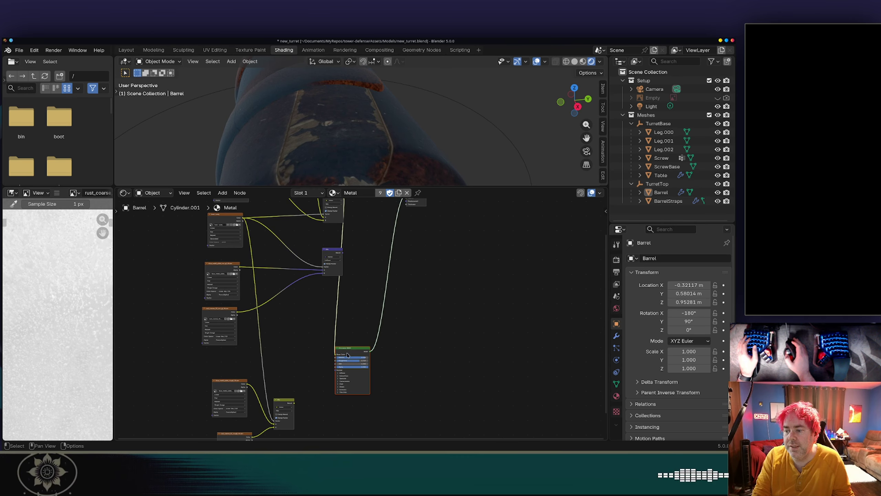
scroll(322, 426, up, 5)
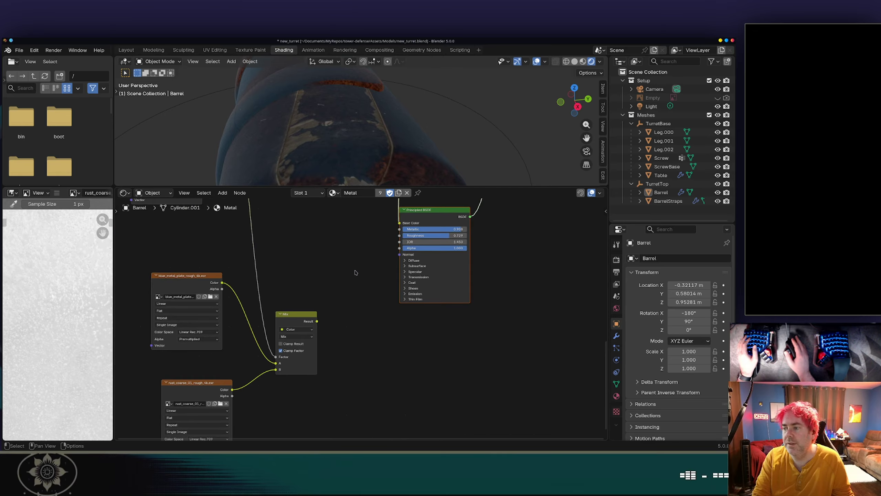
middle_drag(371, 266, 310, 280)
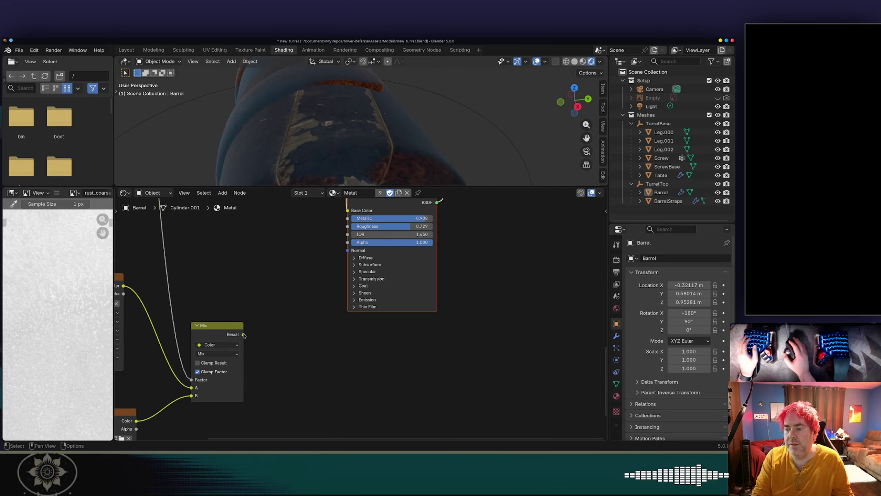
drag(244, 334, 335, 251)
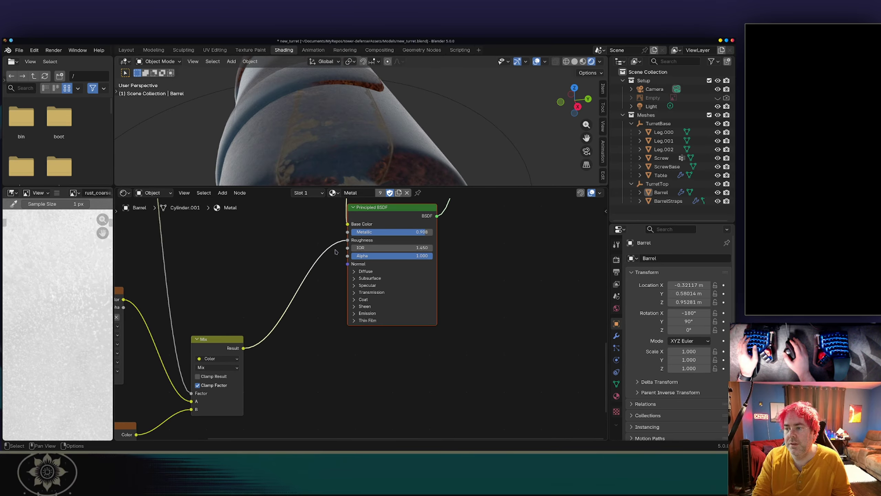
click(311, 234)
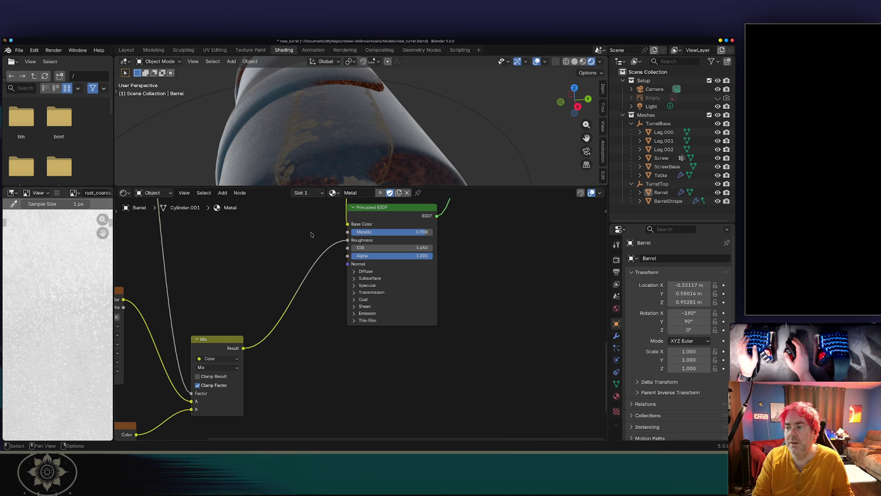
Step: Check the blended roughness on the whole turret and save new_turret.blend
scroll(309, 124, up, 2)
middle_drag(309, 124, 482, 89)
scroll(378, 130, down, 2)
scroll(342, 126, down, 1)
scroll(323, 111, up, 1)
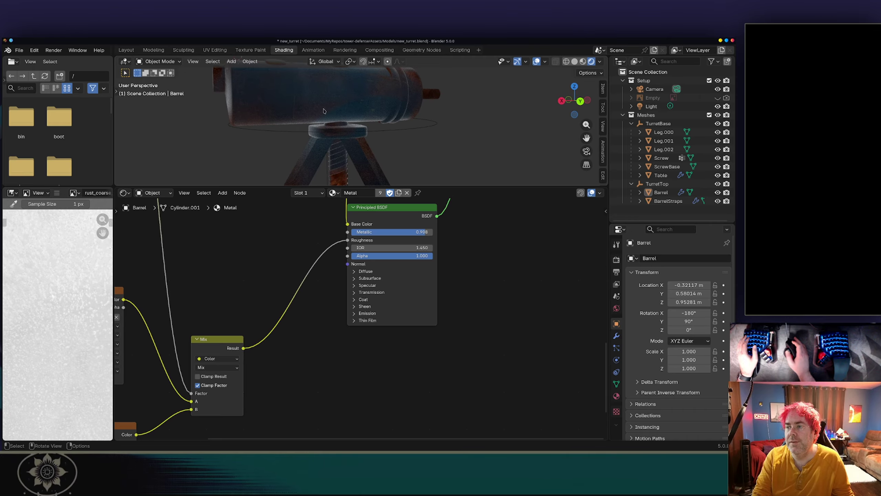
key(ctrl+s)
Step: Switch to the Godot editor and reload the externally modified project.godot from disk
key(alt+Tab)
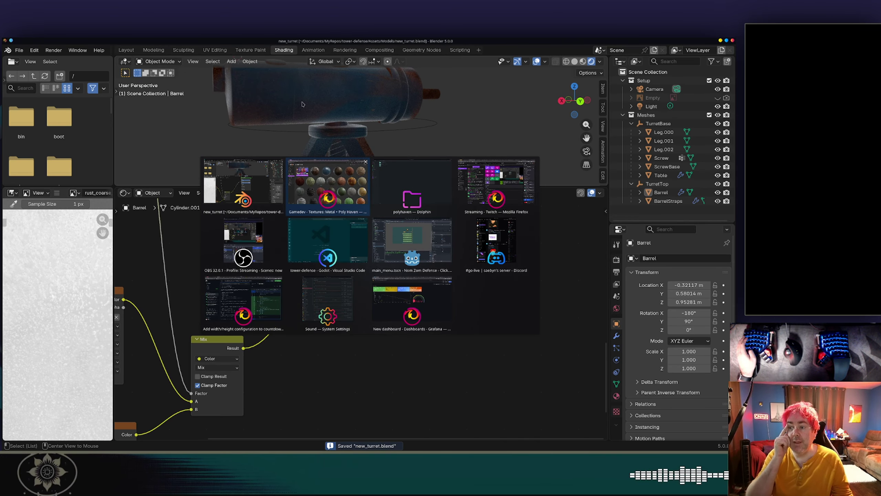
key(alt+Tab)
key(alt+Tab)
key(alt+Tab)
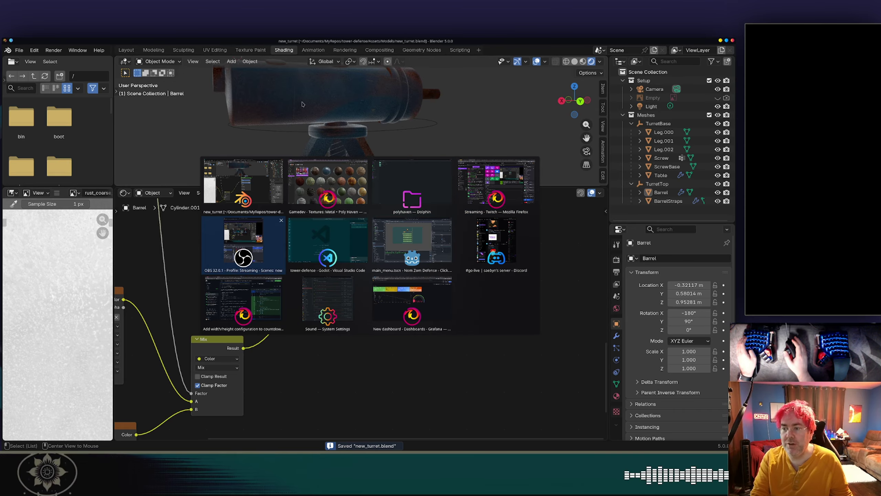
key(alt+Tab)
key(alt+Tab)
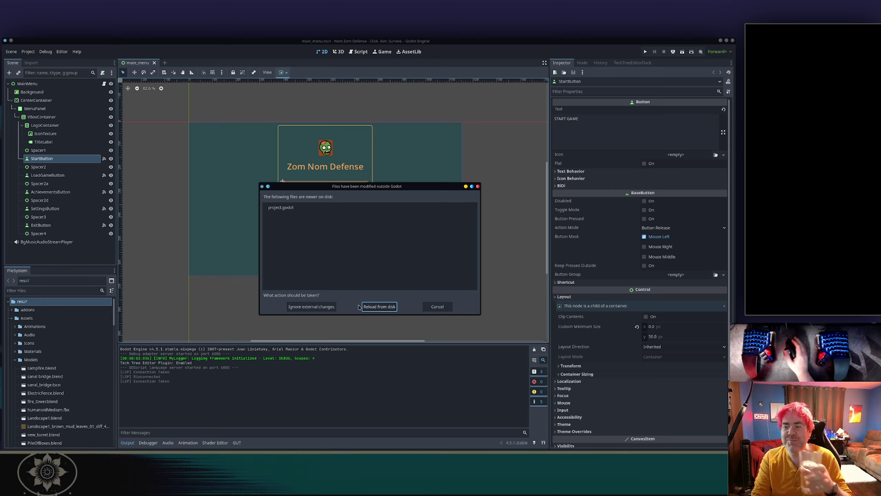
click(364, 307)
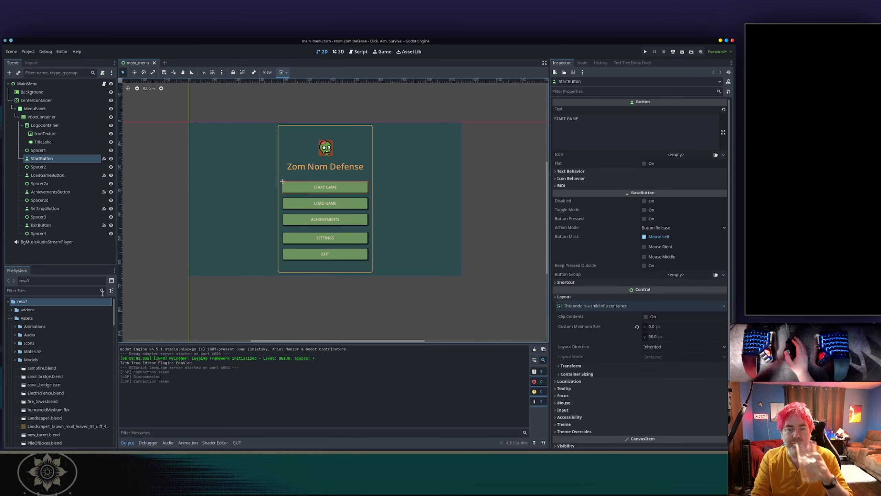
Step: Collapse the Assets, Config and Stages folders in the project file tree
click(11, 318)
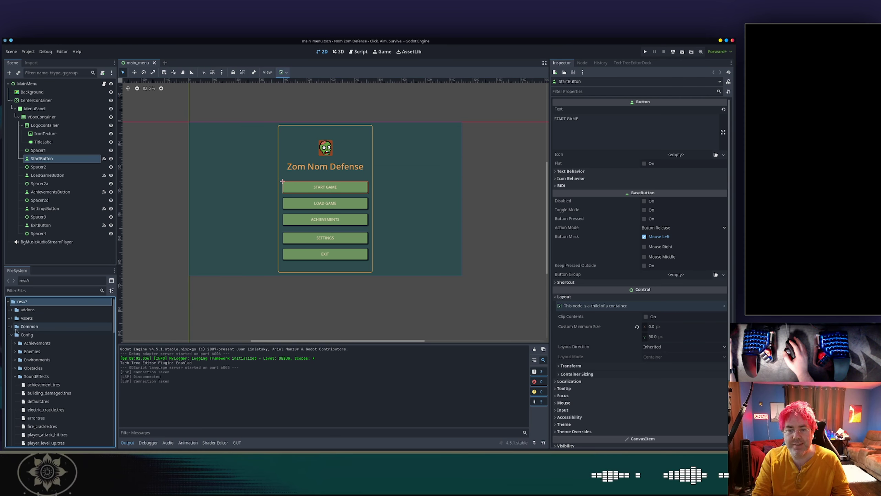
click(11, 334)
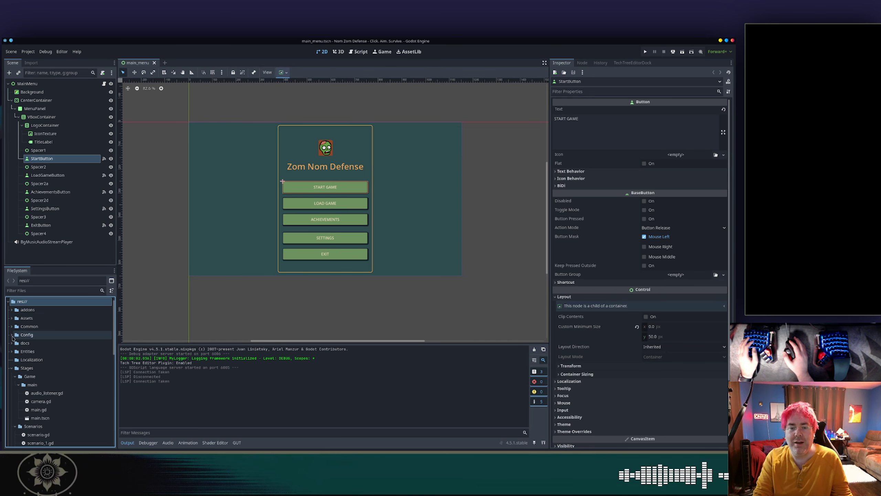
click(11, 368)
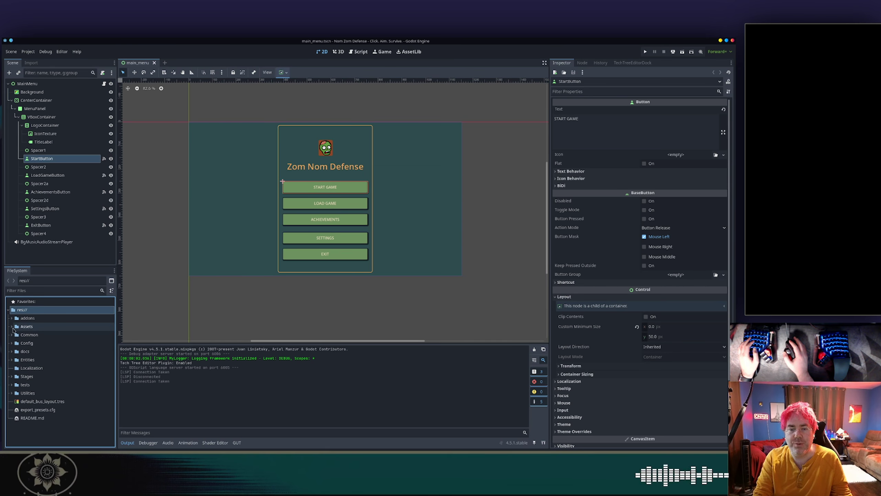
Step: Open the advanced import settings for new_turret.blend in the Assets/Models folder
click(12, 327)
scroll(51, 342, down, 3)
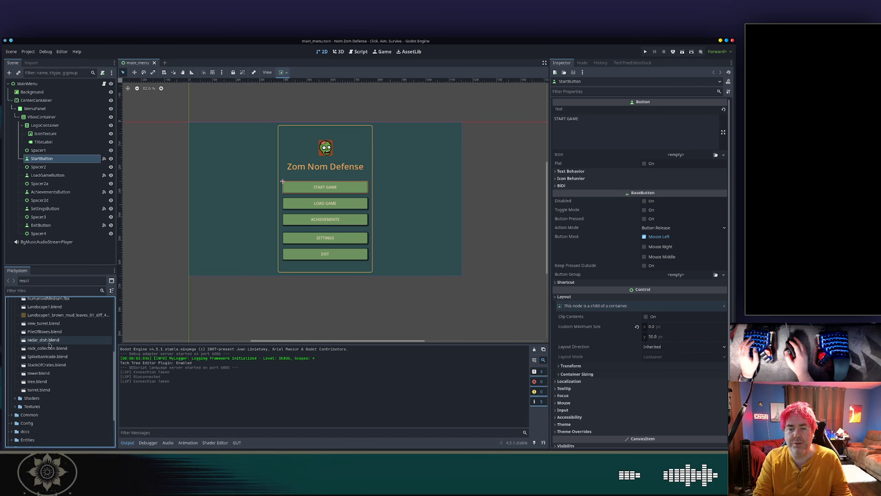
scroll(50, 344, up, 1)
click(49, 342)
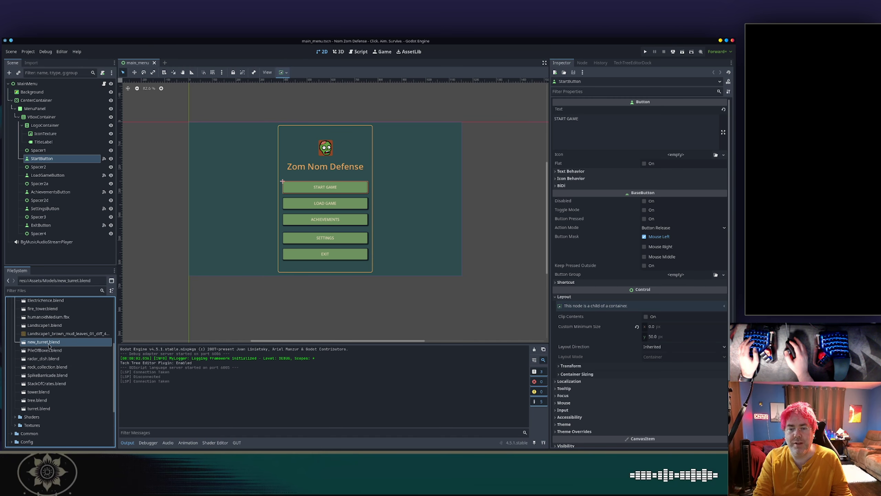
double_click(49, 342)
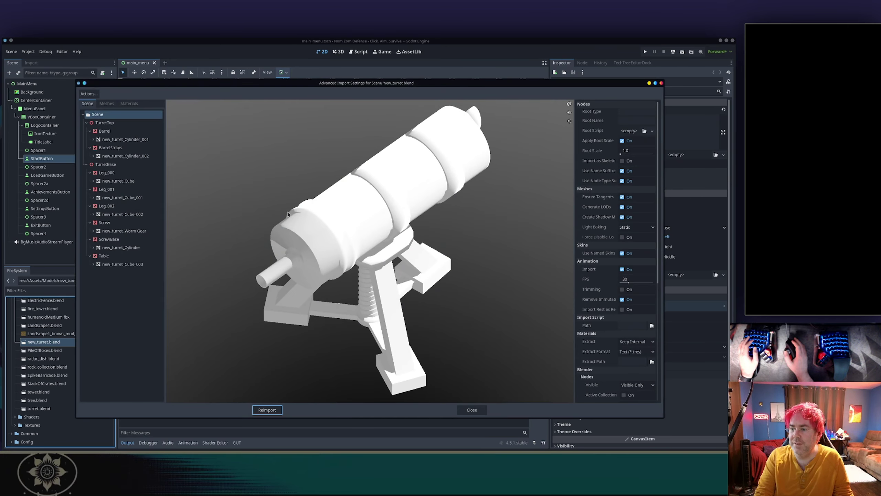
Step: Try enabling Colors for the meshes in the Blender import options of new_turret.blend
drag(283, 194, 428, 181)
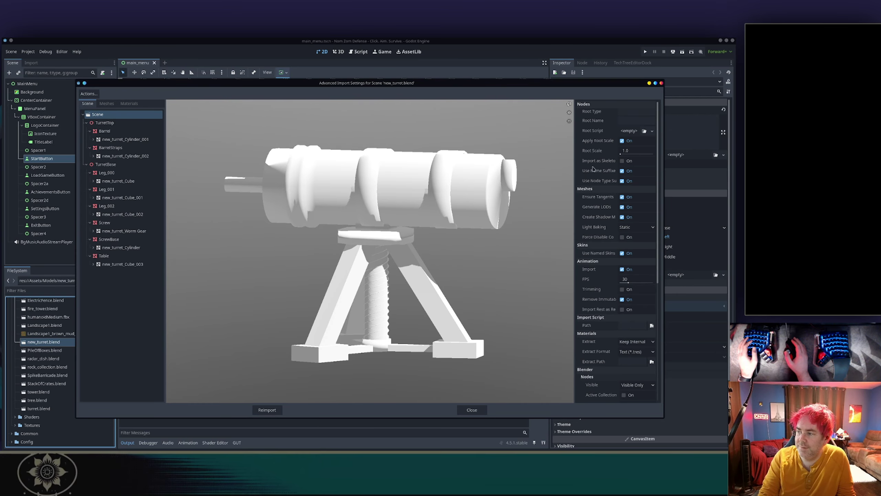
scroll(591, 170, down, 5)
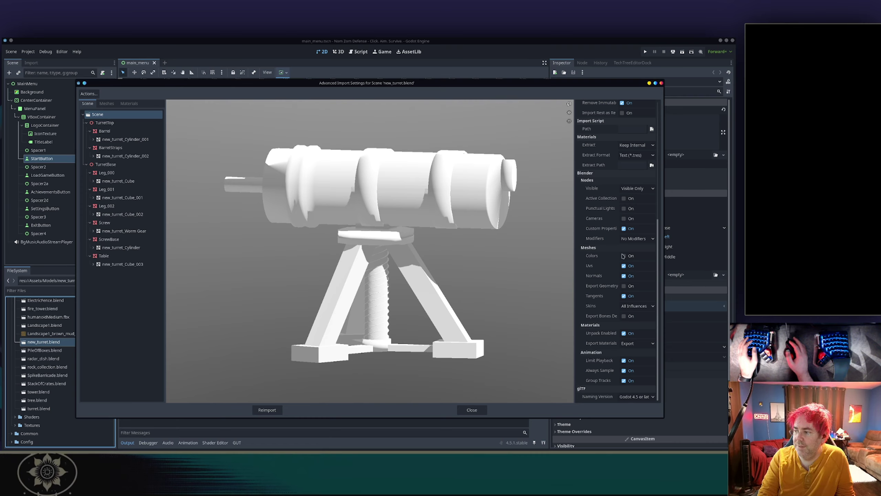
click(623, 256)
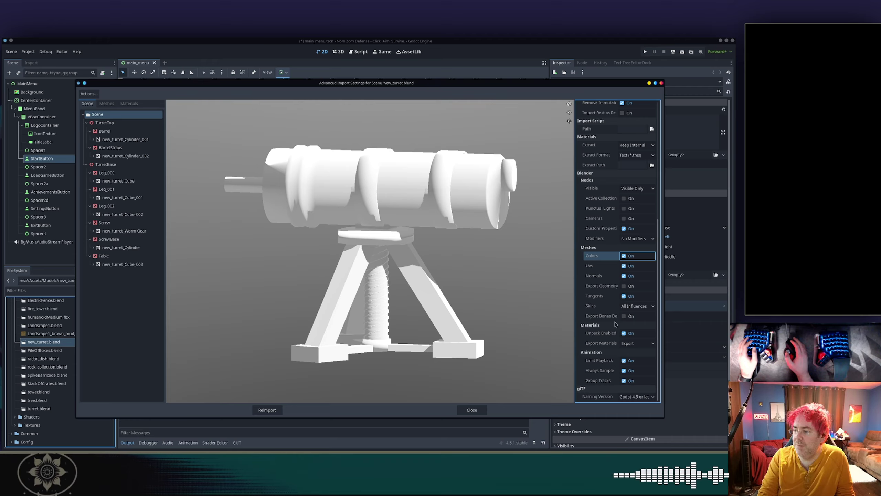
scroll(614, 325, up, 4)
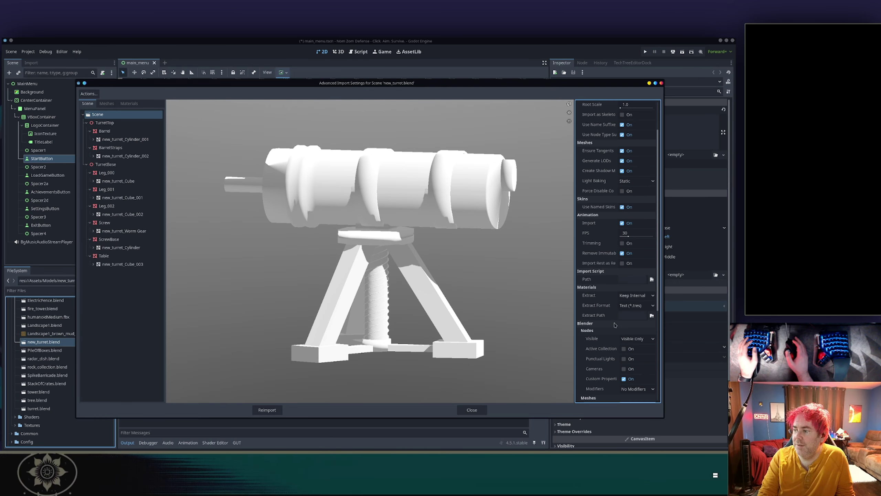
scroll(615, 325, up, 2)
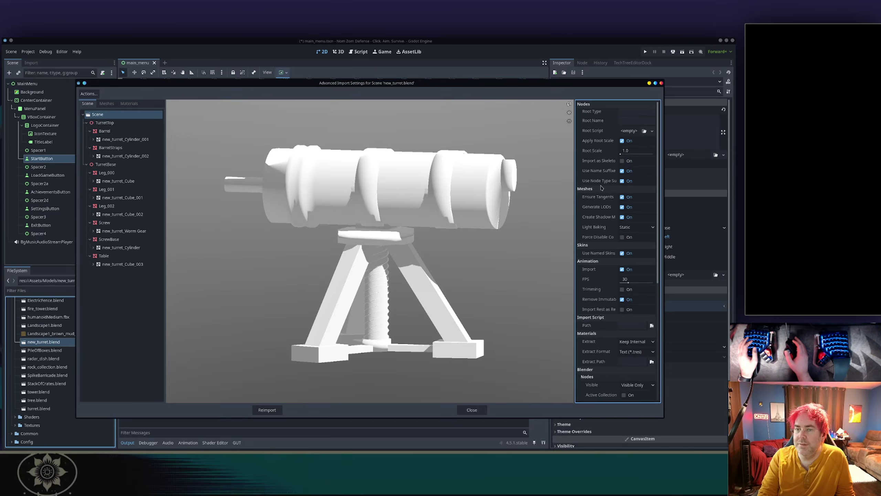
Step: Examine the preview of the imported Metal material and close the import settings without reimporting
click(128, 103)
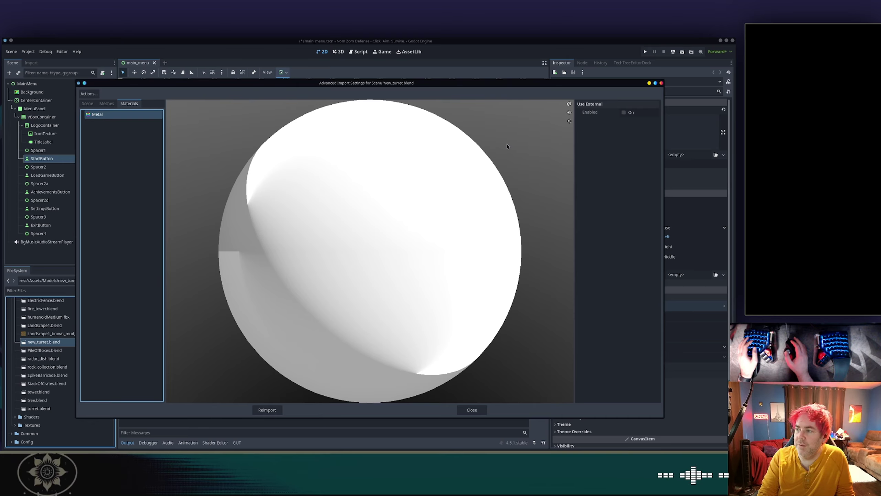
scroll(302, 183, down, 4)
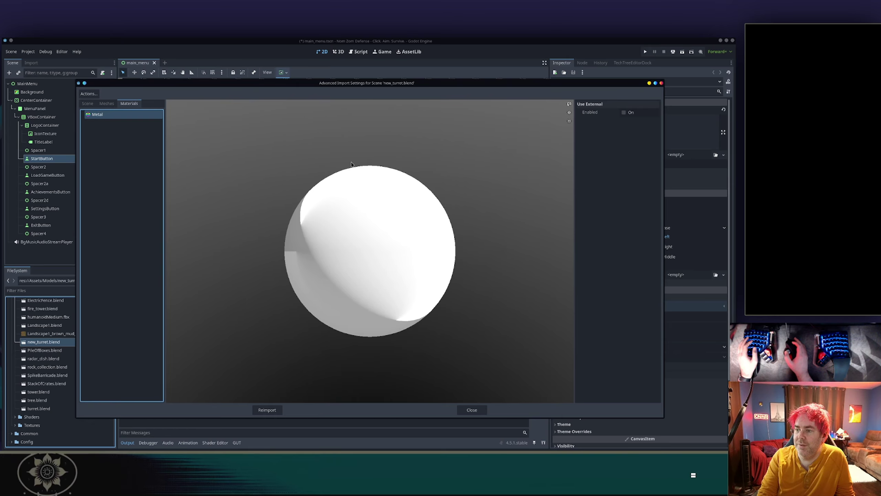
key(Escape)
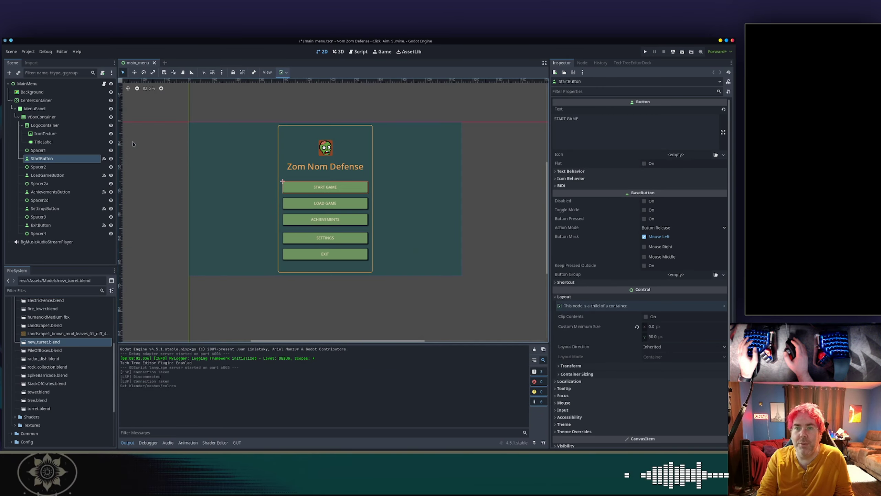
Step: Collapse the Models folder and open the basic_turret.tscn scene from Entities/Obstacles/Concrete/basic_turret
scroll(116, 331, up, 1)
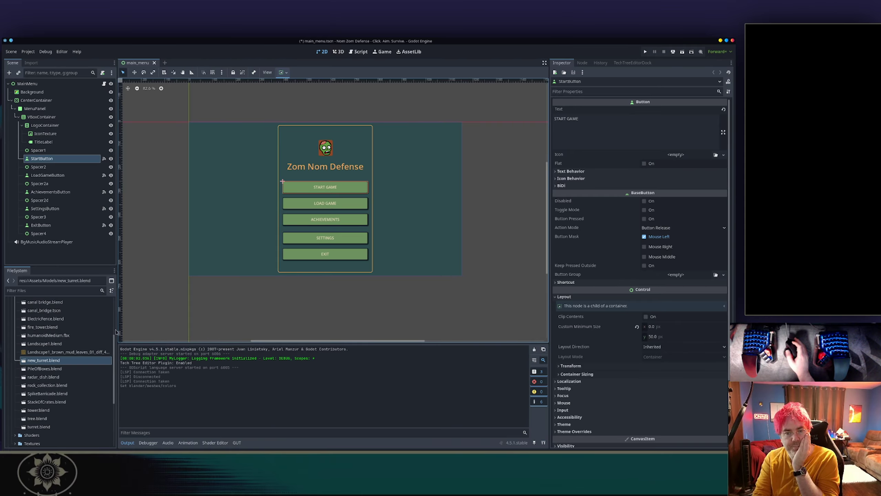
scroll(116, 331, up, 5)
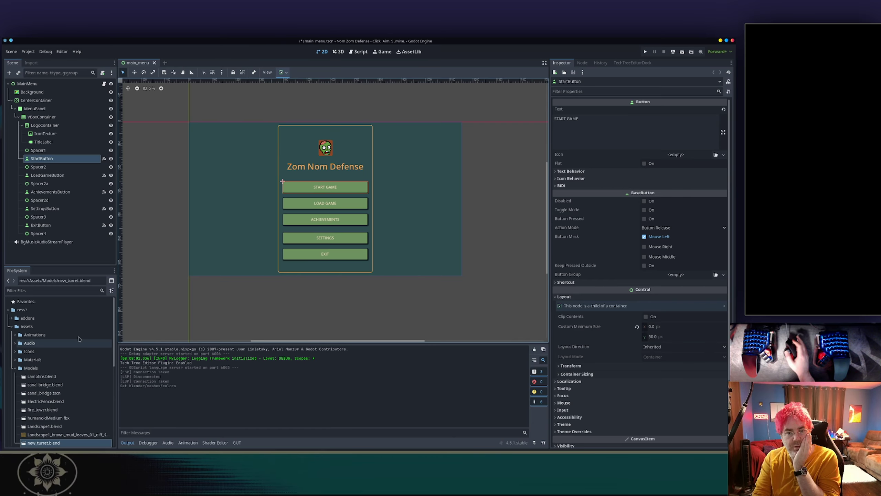
click(14, 368)
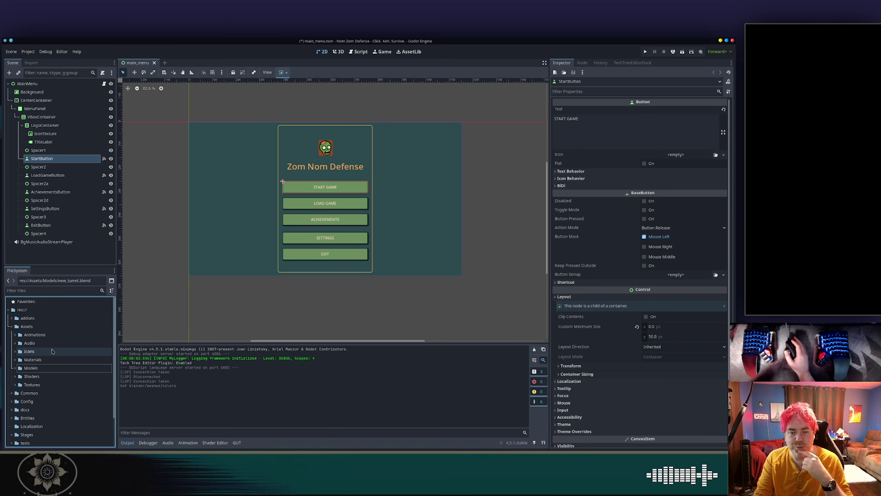
scroll(24, 368, down, 2)
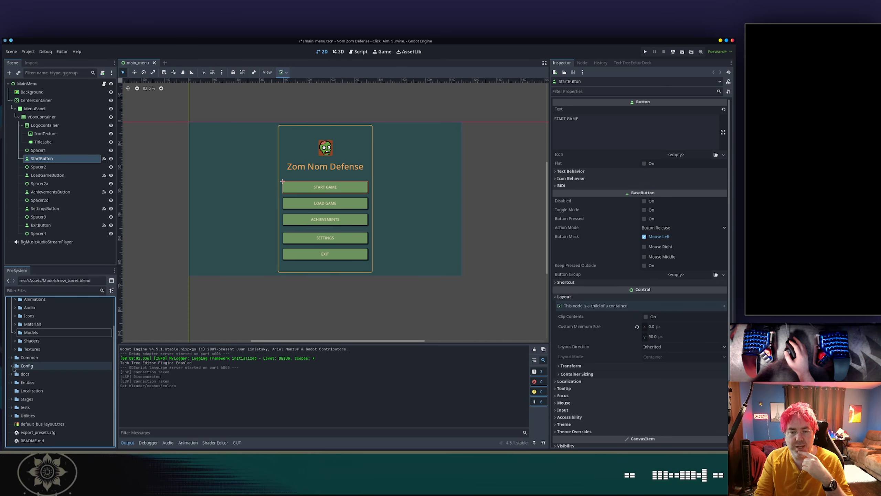
click(11, 382)
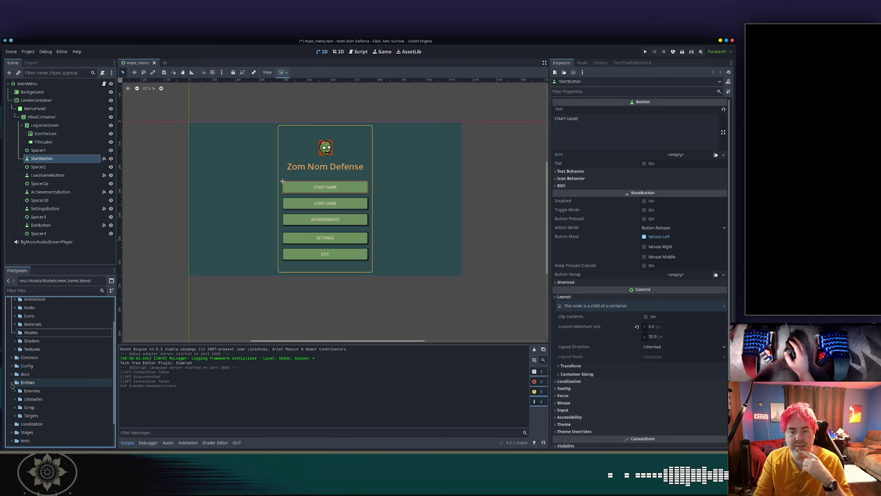
scroll(32, 395, down, 2)
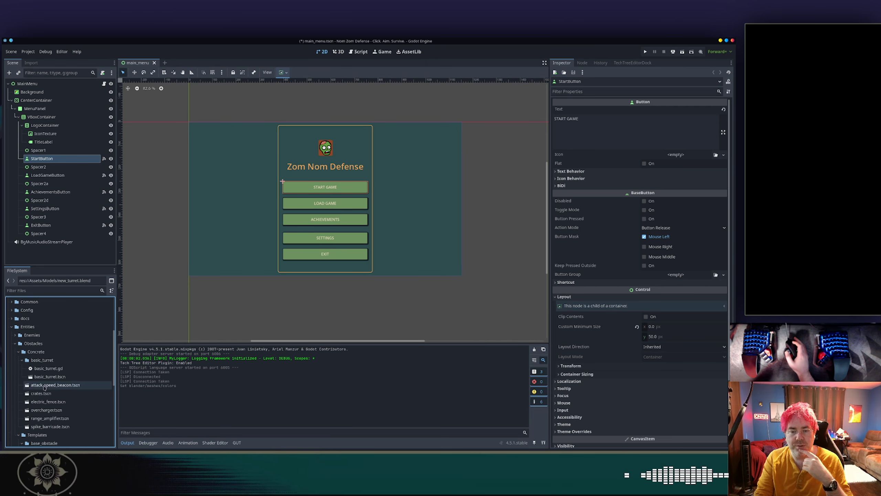
click(45, 377)
double_click(45, 377)
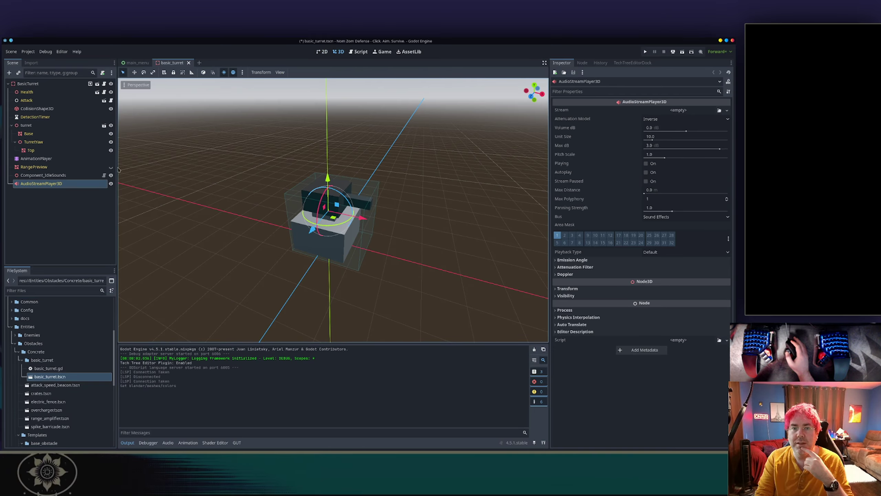
Step: Instantiate new_turret.blend from Assets/Models as a child of BasicTurret, between DetectionTimer and the turret node
click(64, 125)
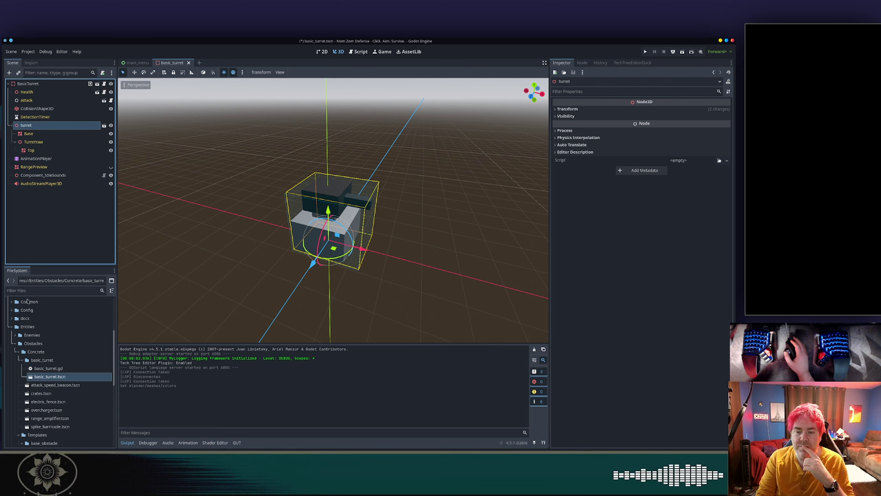
scroll(35, 330, up, 5)
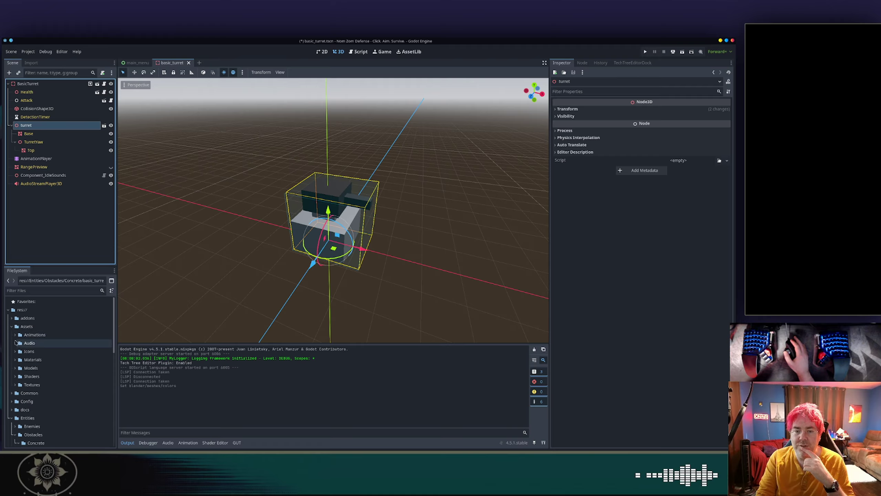
click(12, 368)
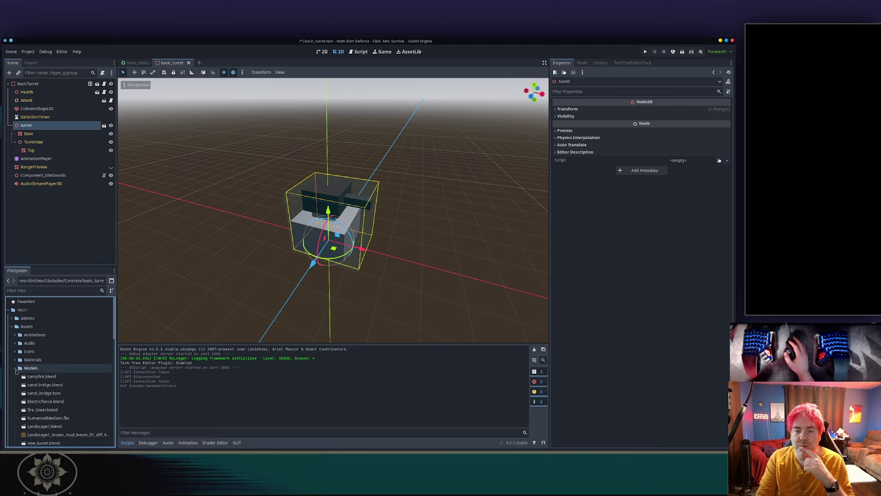
scroll(38, 381, down, 5)
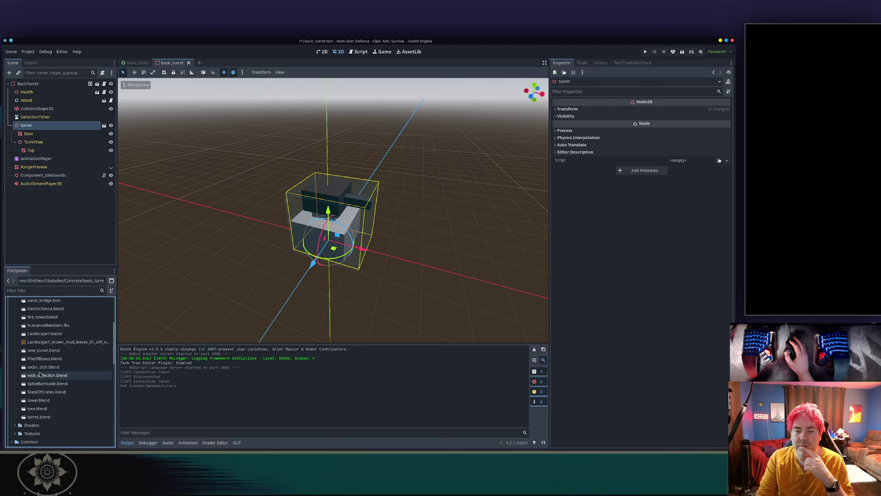
click(42, 349)
scroll(52, 359, up, 3)
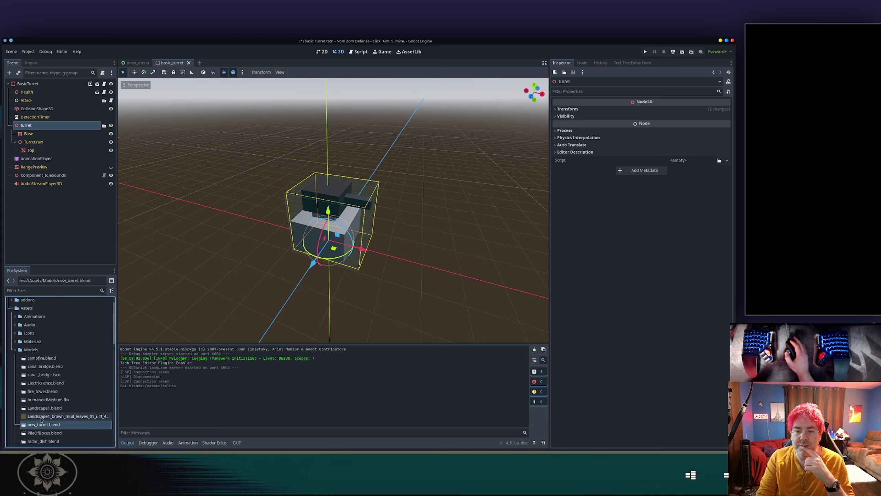
drag(44, 425, 52, 205)
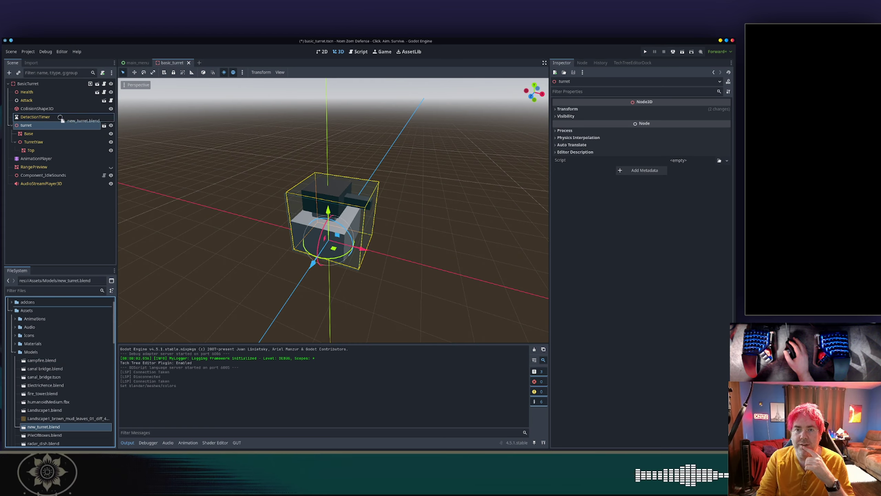
drag(60, 118, 59, 121)
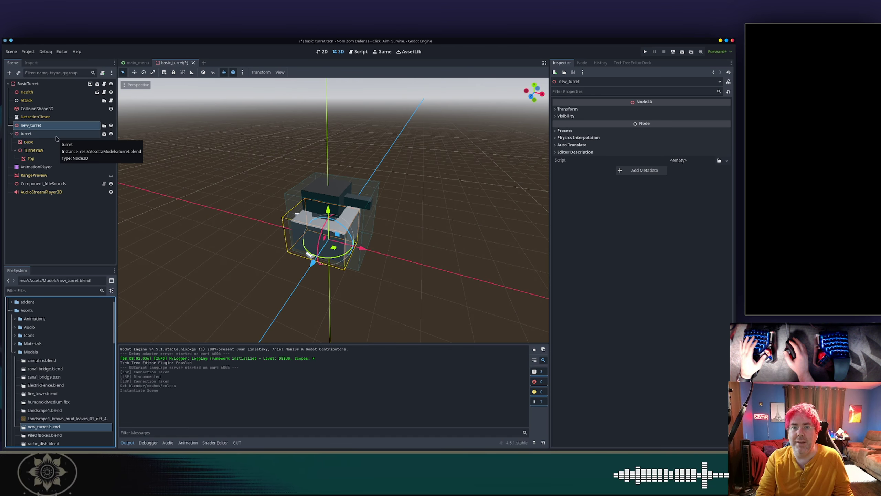
click(56, 137)
key(Delete)
key(Return)
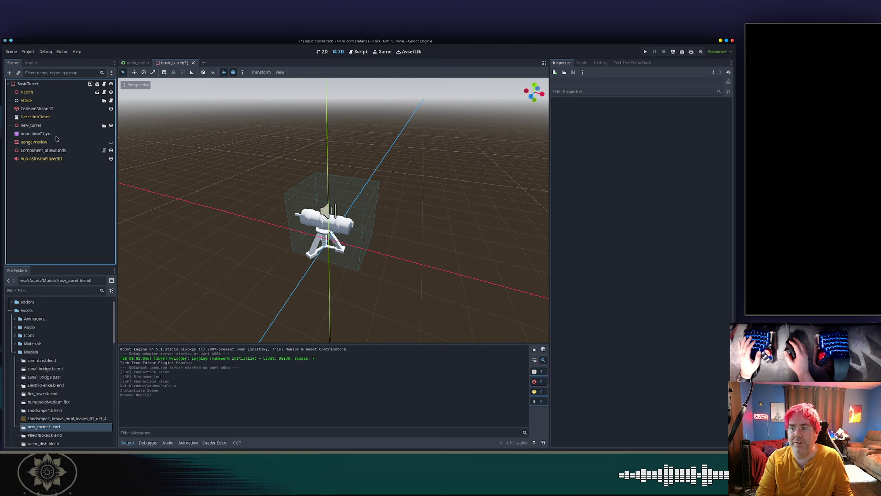
key(ctrl+z)
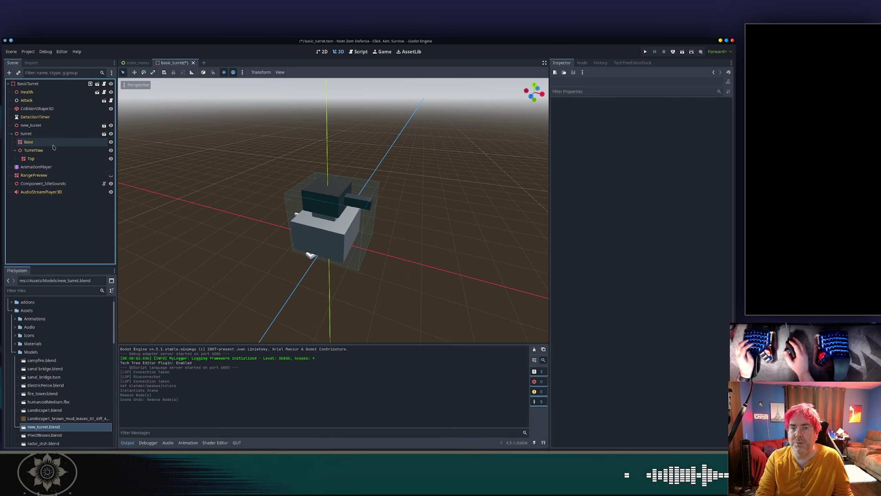
Step: Delete the old turret node from the BasicTurret scene together with its related animation tracks
click(52, 134)
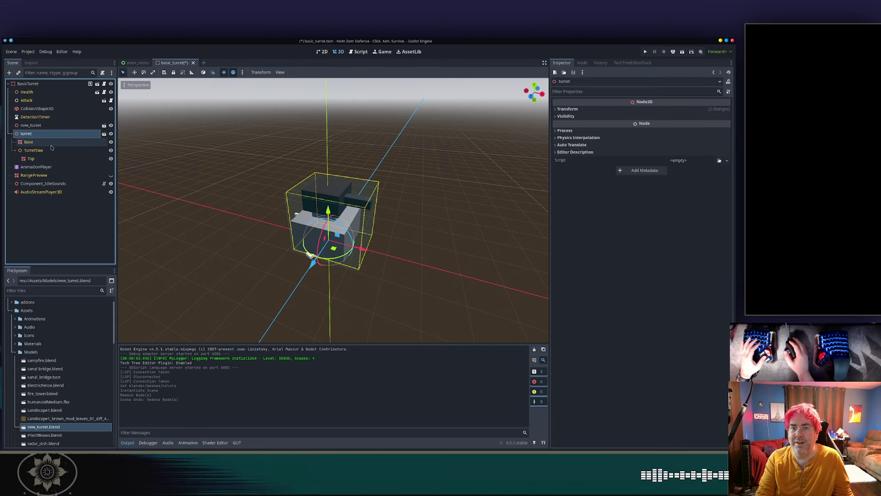
key(Delete)
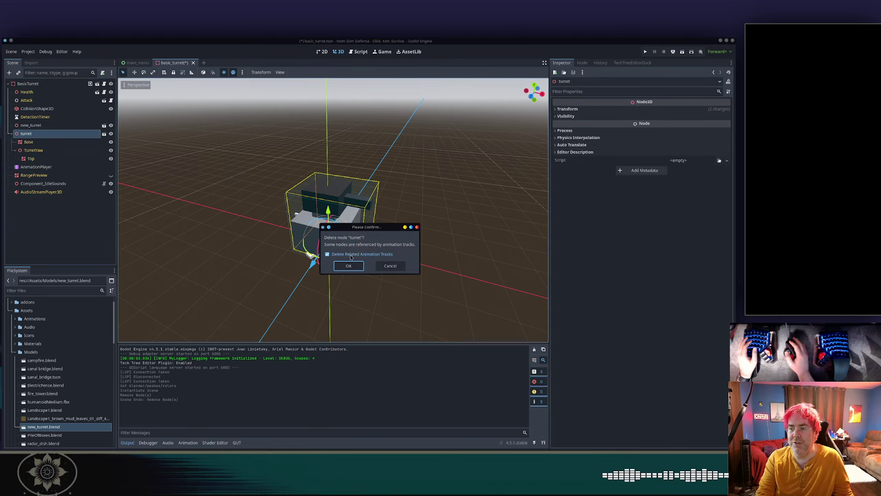
click(348, 265)
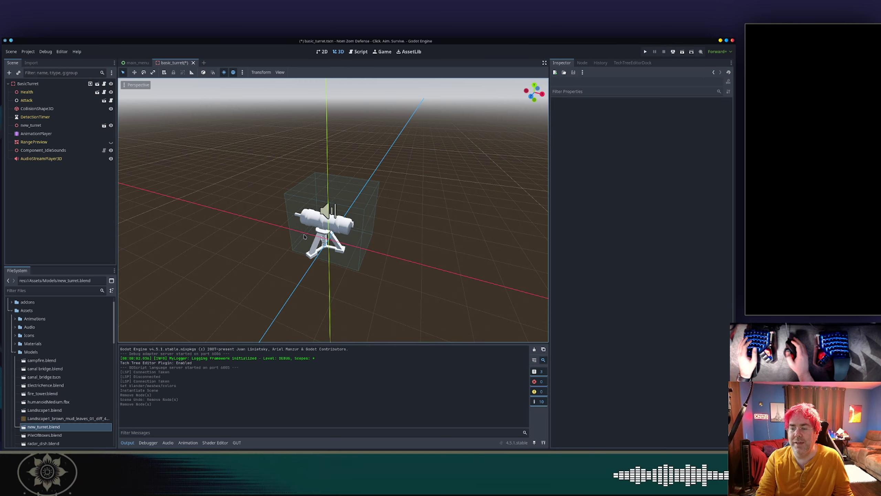
Step: Enable Editable Children on the new_turret node in the BasicTurret scene
middle_drag(304, 237, 370, 253)
click(84, 126)
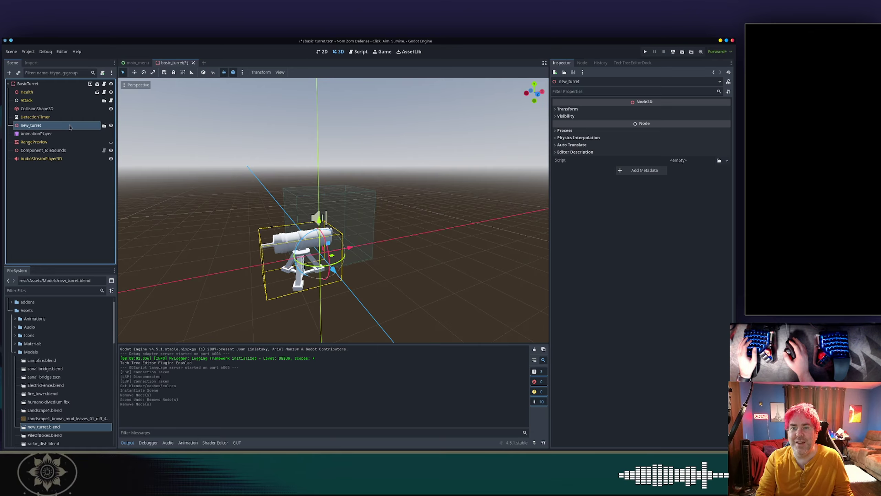
right_click(72, 126)
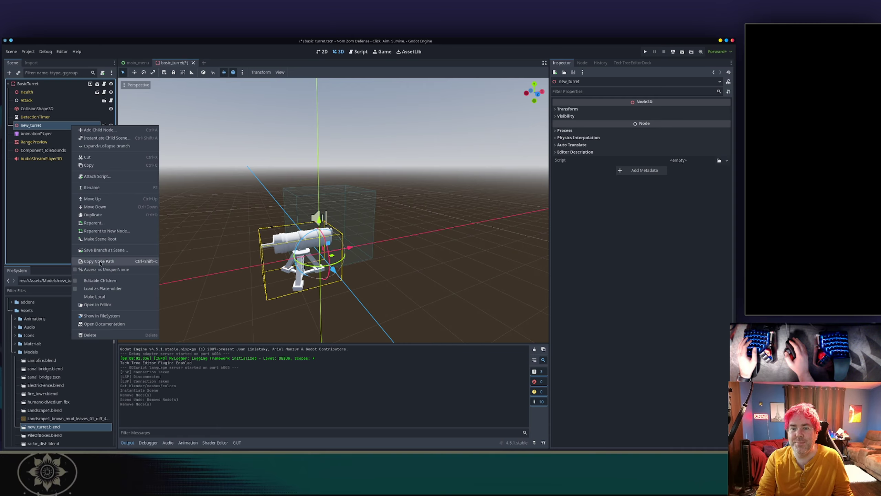
click(102, 281)
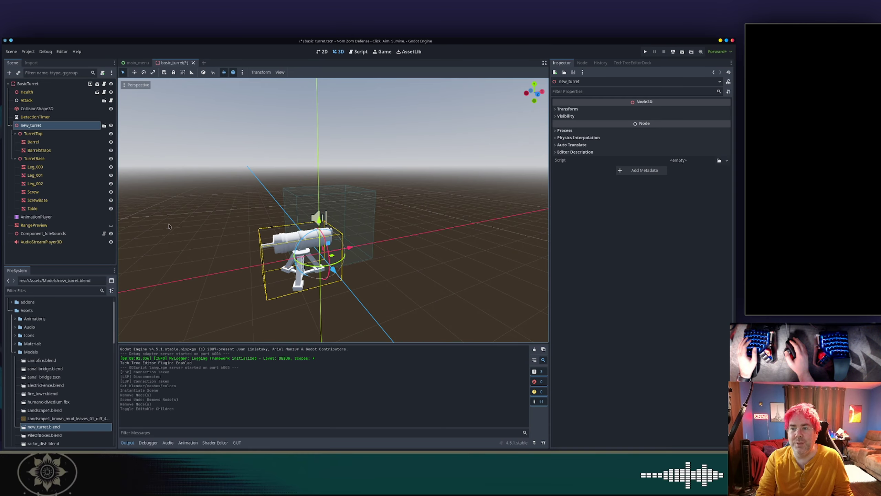
Step: Raise new_turret to ground level and shift it along the blue and red axes to centre it in the collision box
middle_drag(339, 257, 421, 230)
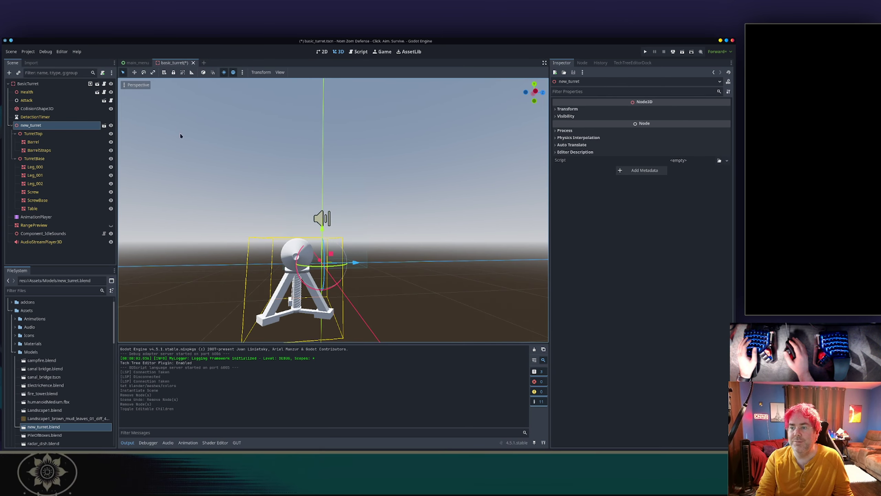
drag(323, 232, 326, 197)
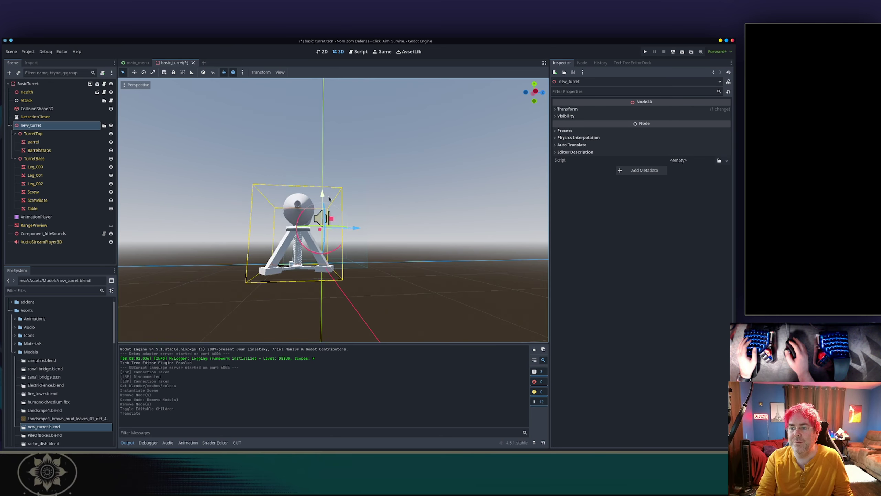
middle_drag(383, 212, 331, 248)
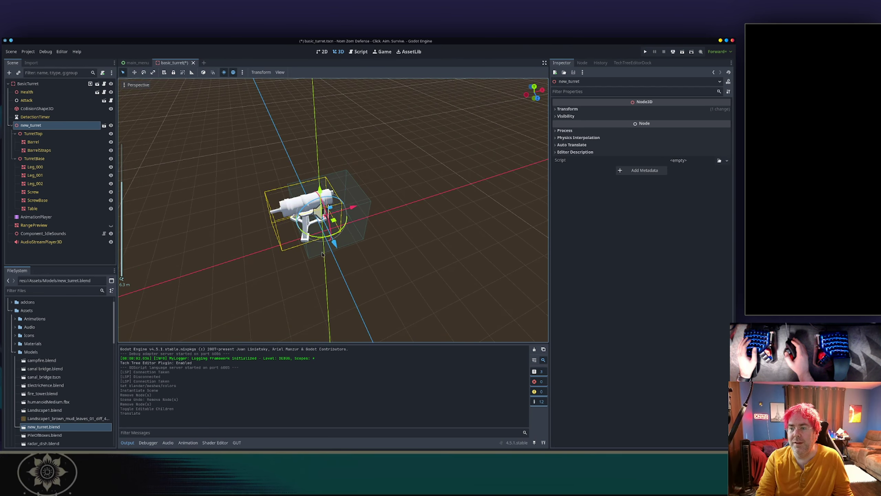
drag(335, 248, 344, 260)
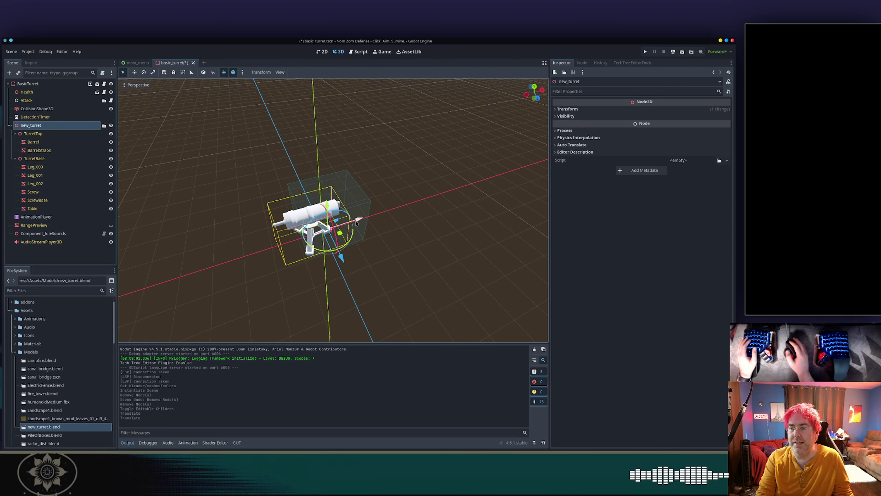
mouse_move(356, 221)
mouse_down()
mouse_move(376, 216)
mouse_move(366, 219)
mouse_up()
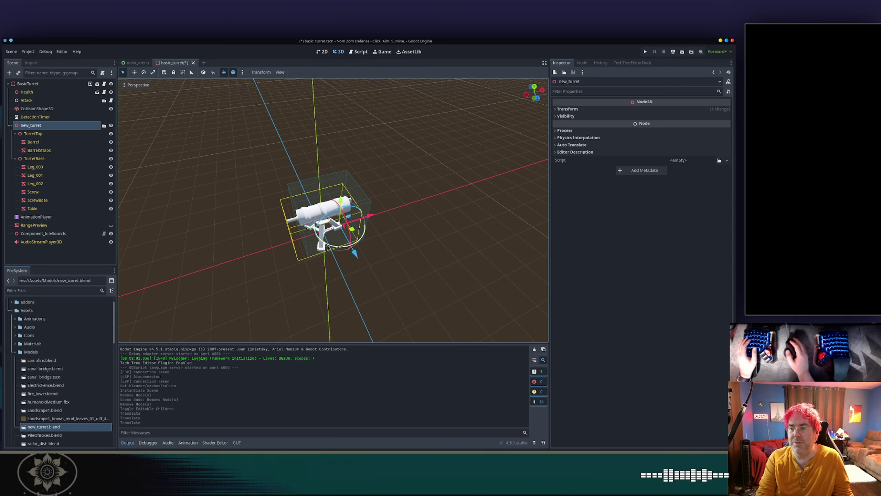
click(241, 235)
middle_drag(242, 235, 407, 203)
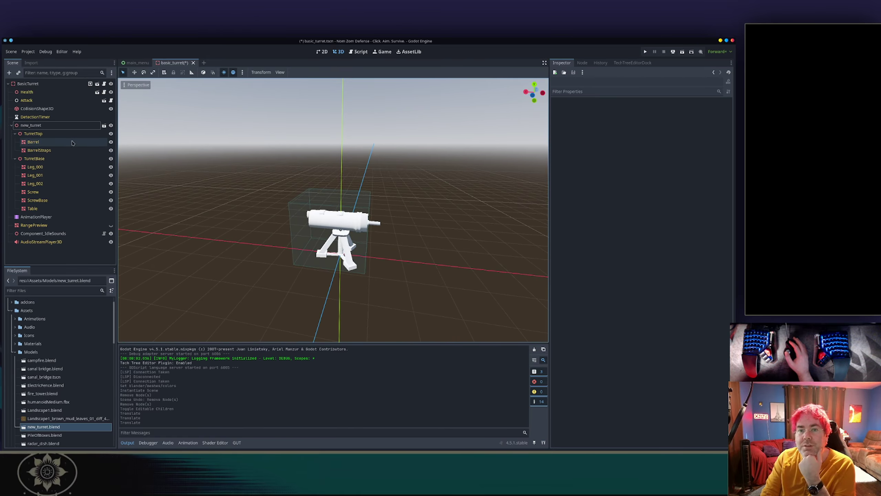
Step: Inspect the Barrel mesh's Surface 0 material and its Shading settings, and save the BasicTurret scene
click(33, 141)
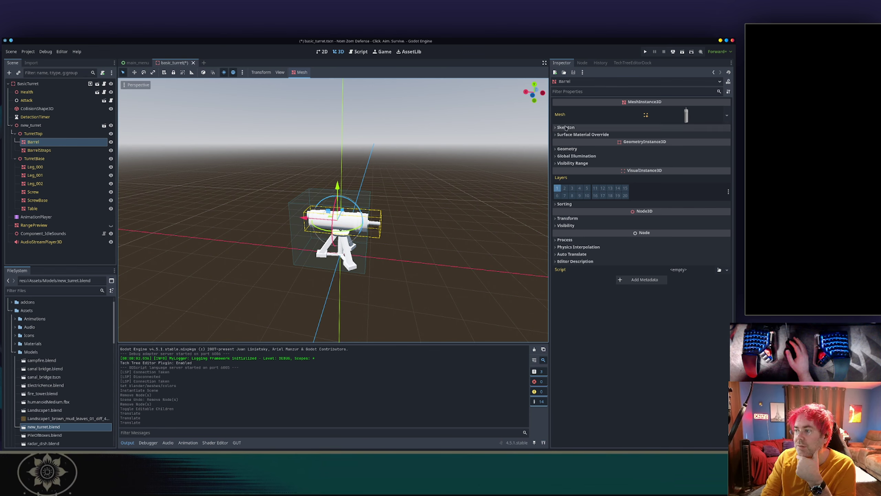
click(573, 126)
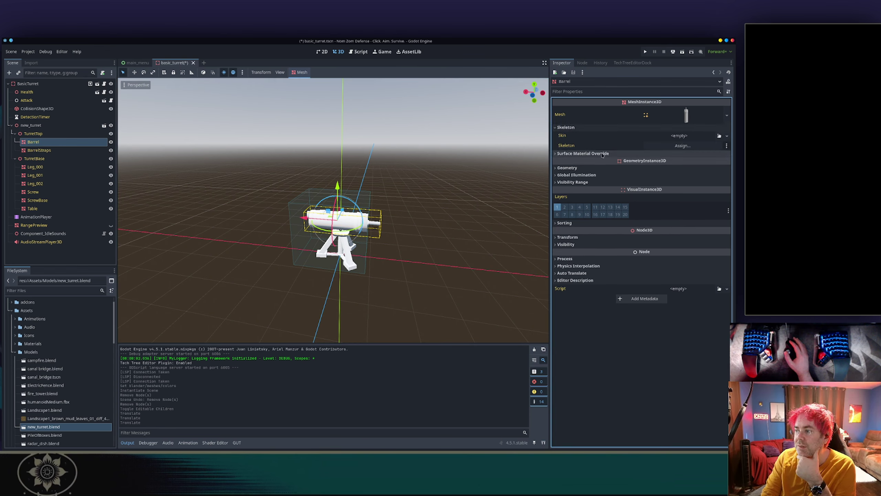
click(687, 117)
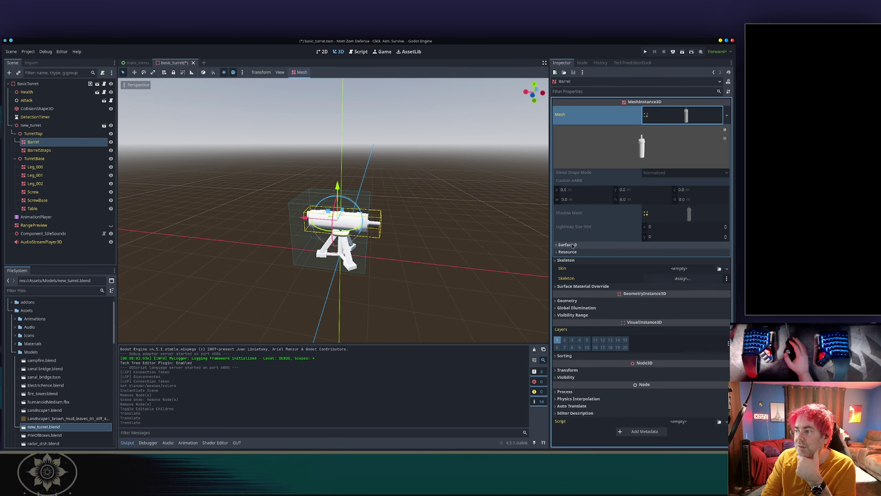
click(577, 243)
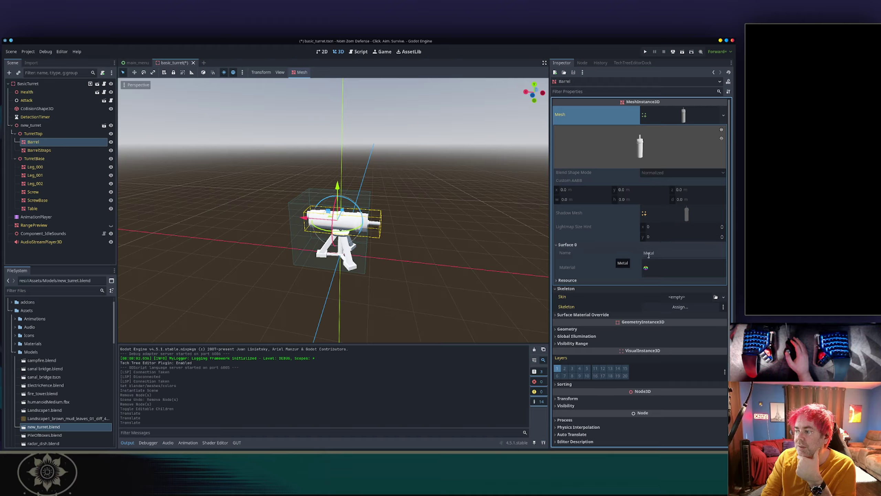
click(652, 272)
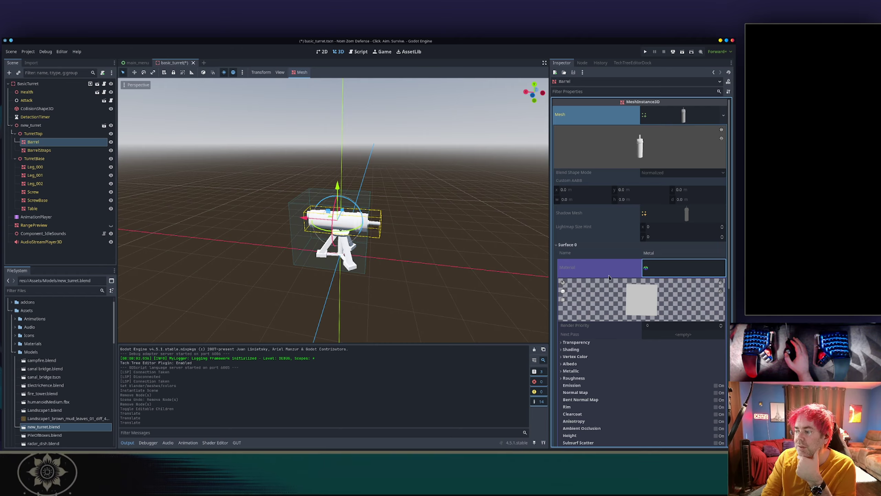
scroll(608, 277, down, 5)
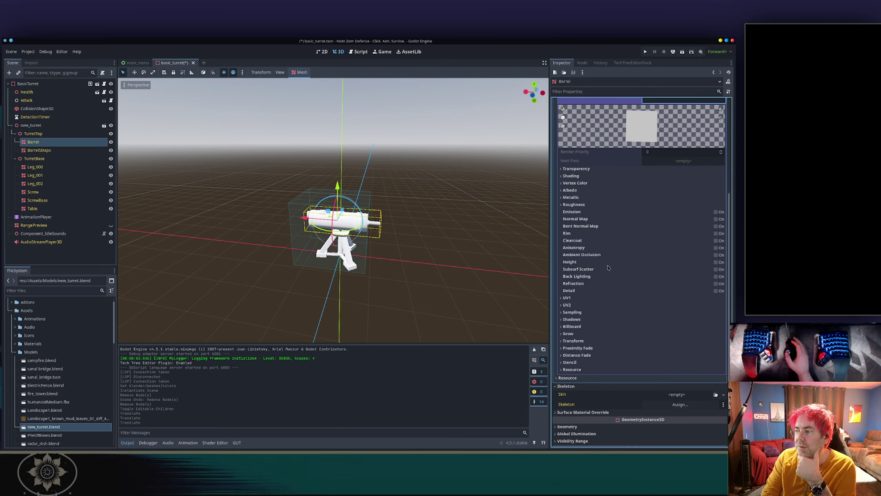
click(581, 176)
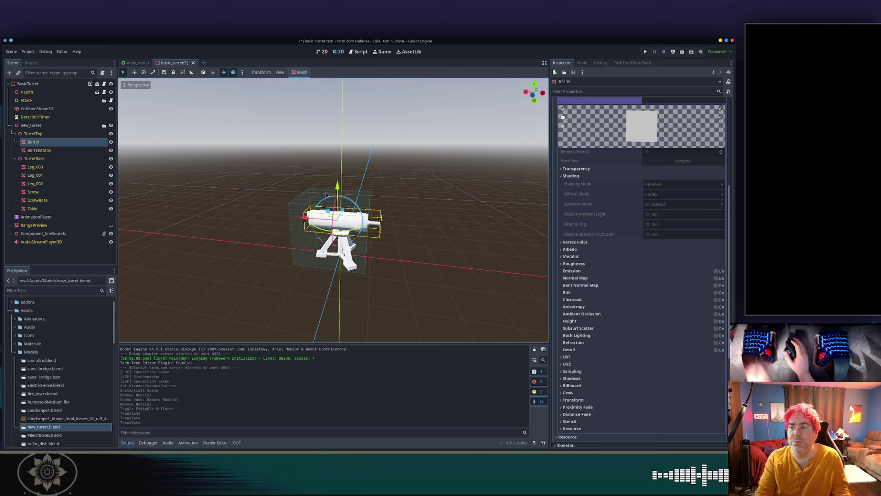
key(ctrl+s)
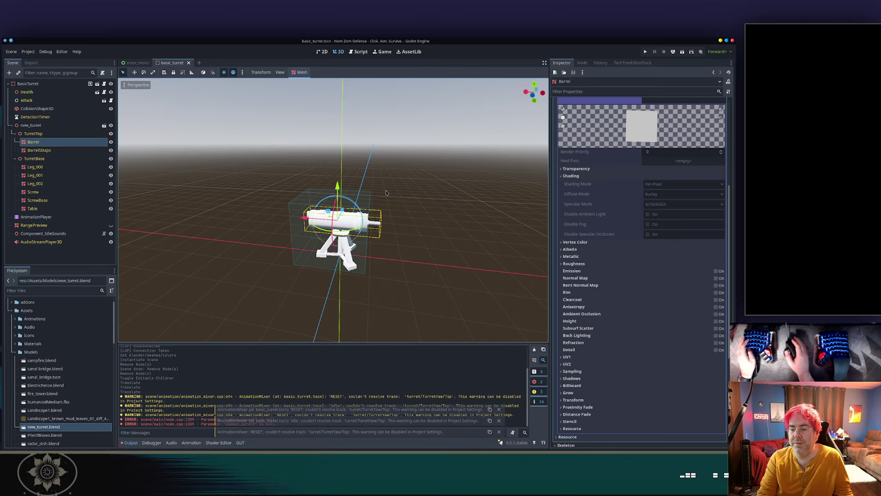
Step: Switch to Blender and examine the scene's render settings and the Metal material's node graph around the Material Output
key(alt+Tab)
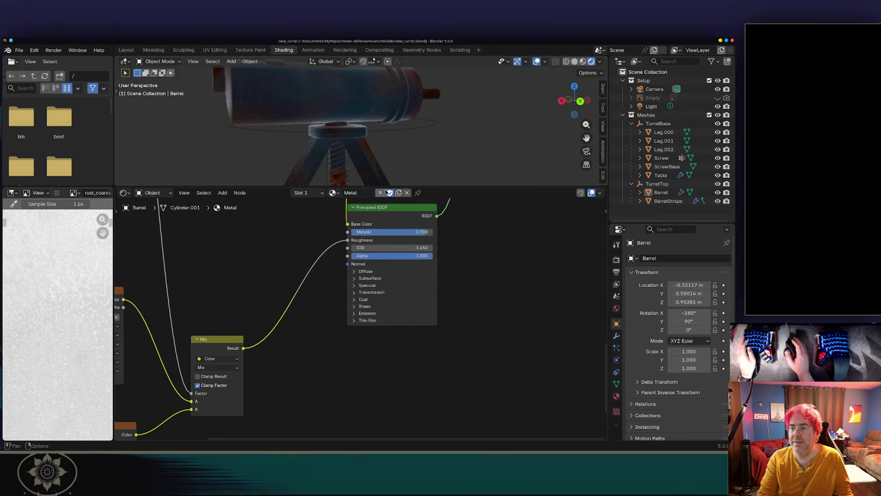
scroll(436, 245, down, 5)
scroll(436, 245, down, 1)
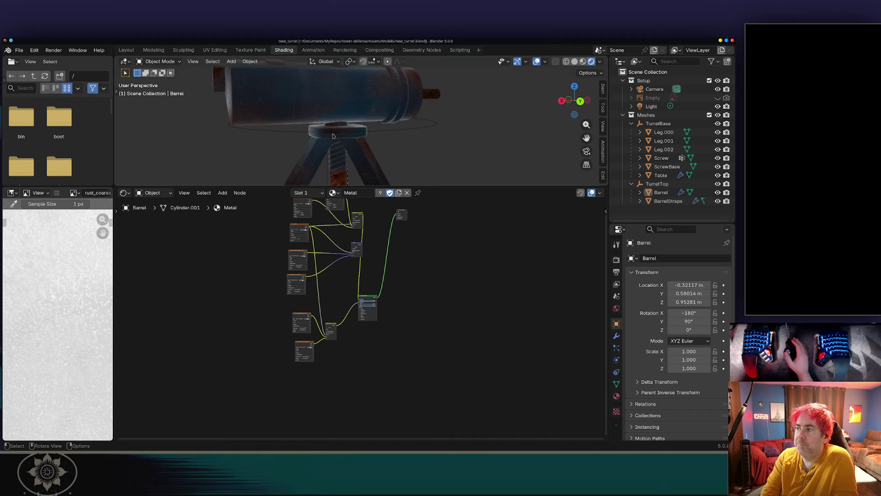
click(615, 259)
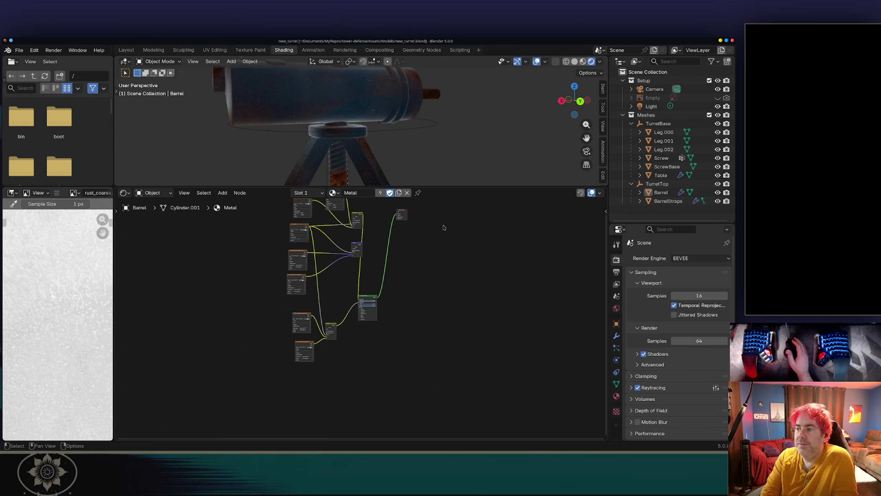
scroll(428, 218, up, 4)
middle_drag(427, 212, 427, 327)
scroll(439, 302, up, 5)
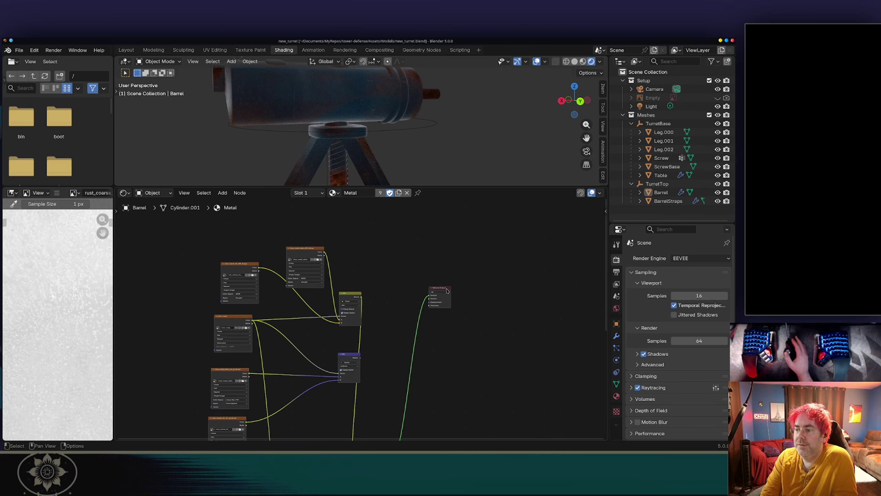
scroll(447, 291, up, 3)
middle_drag(563, 347, 483, 354)
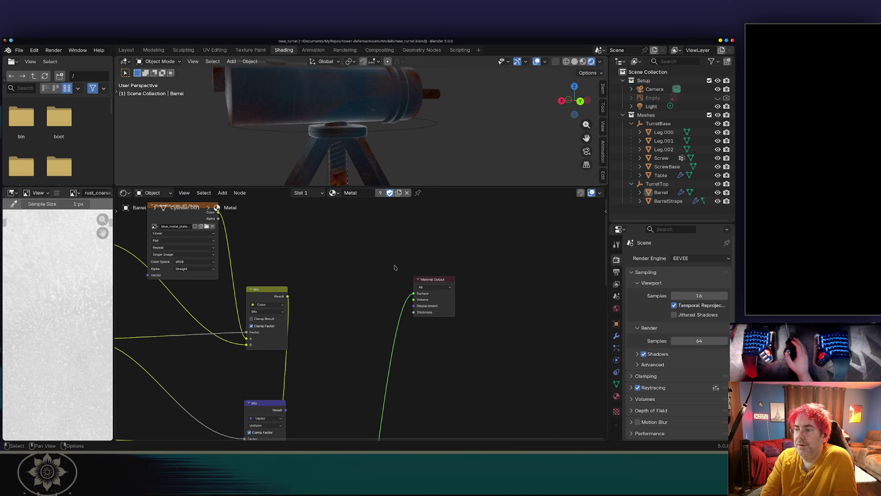
click(438, 290)
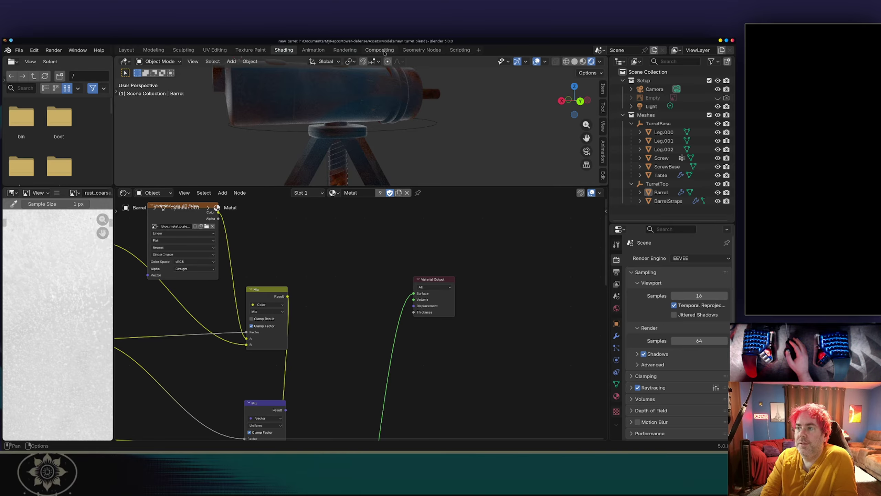
Step: Change to the Modeling workspace and return the Barrel to Object Mode to view the whole turret
click(344, 50)
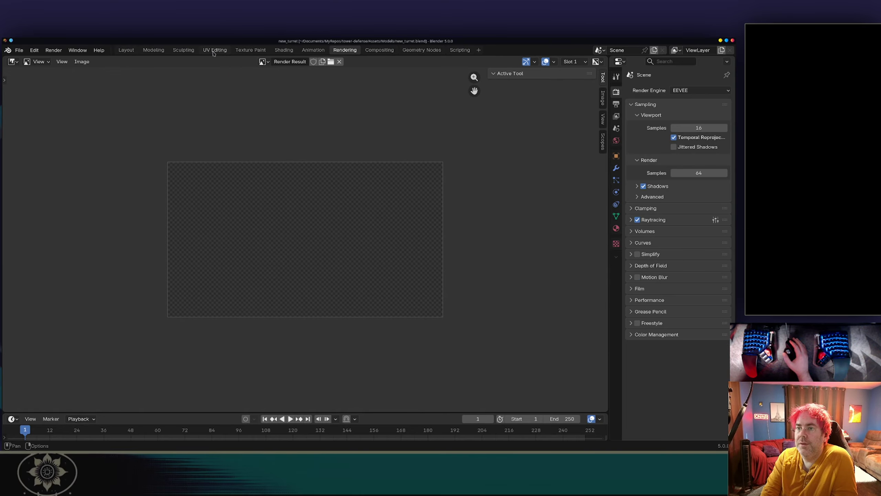
click(153, 50)
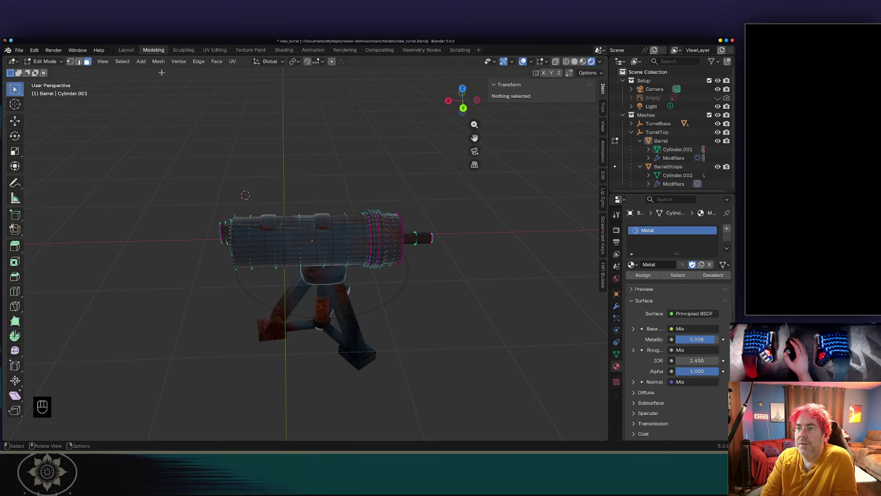
middle_drag(295, 191, 388, 204)
key(Tab)
scroll(388, 204, up, 2)
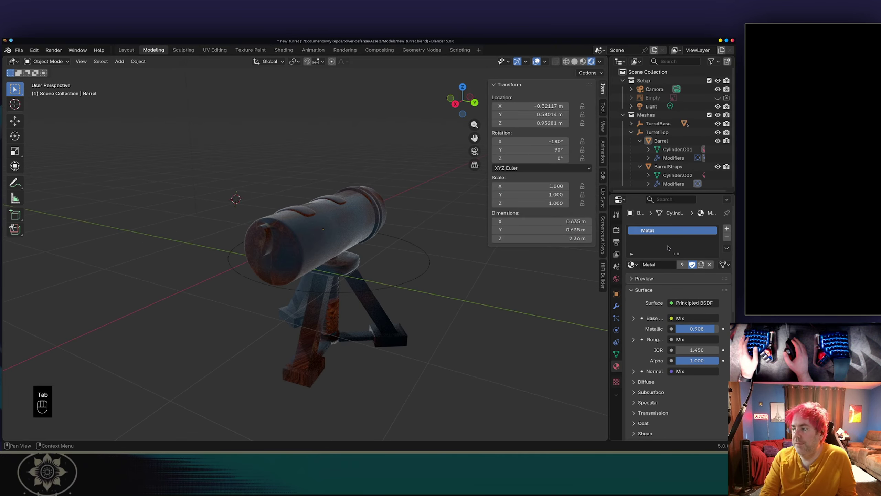
Step: Look through the render, texture and Metal material properties, including the material's surface and volume settings
click(617, 230)
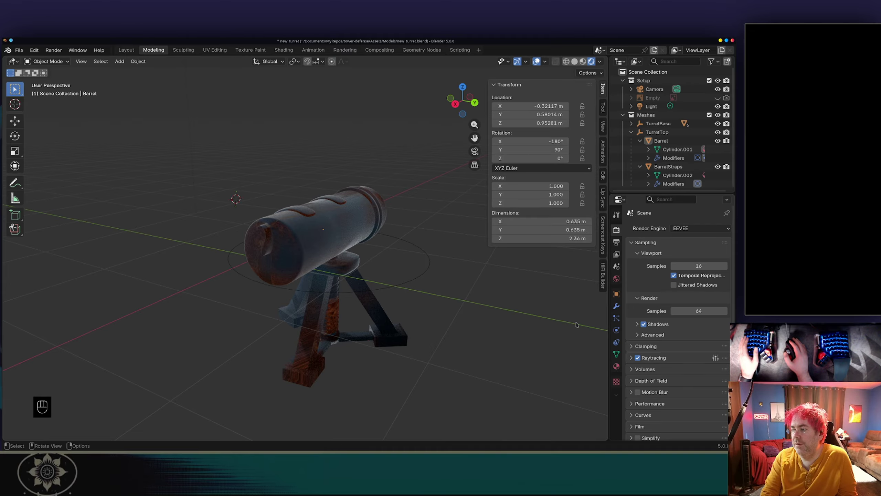
click(616, 381)
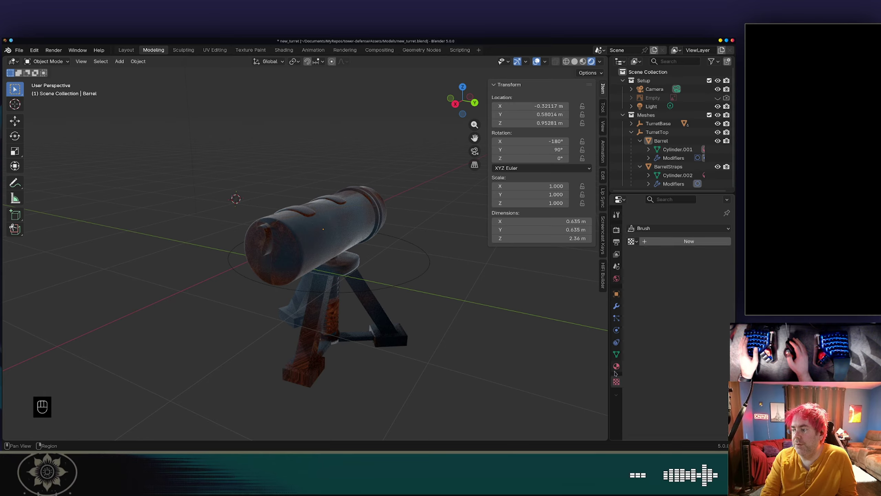
click(645, 229)
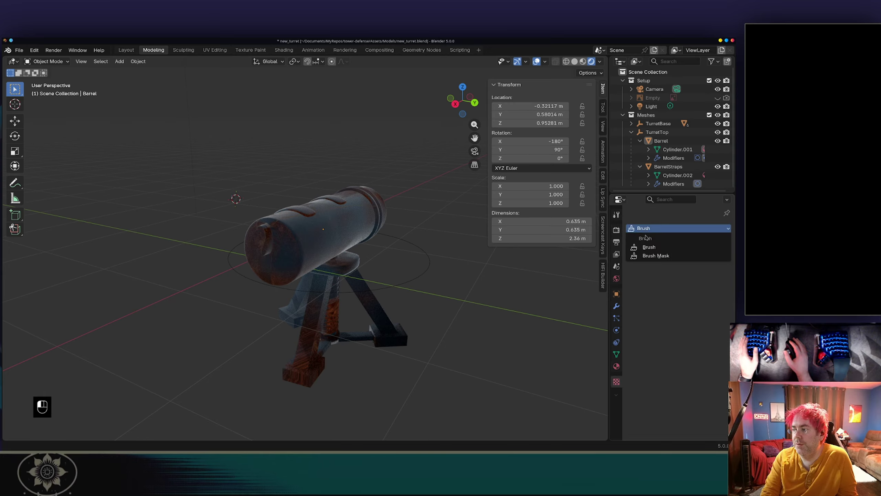
click(632, 241)
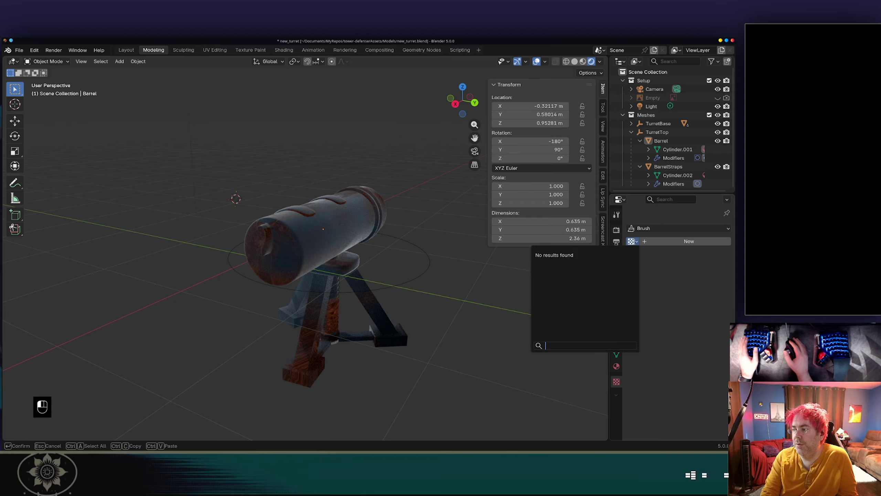
click(616, 365)
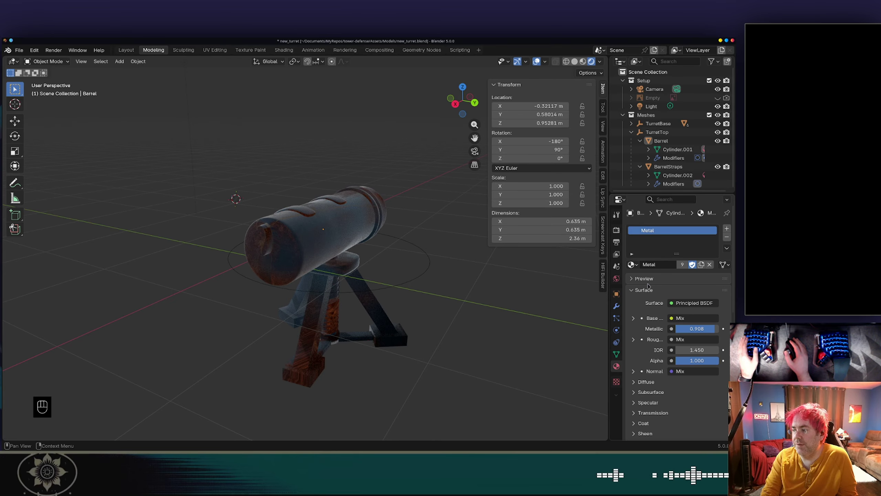
scroll(646, 307, down, 15)
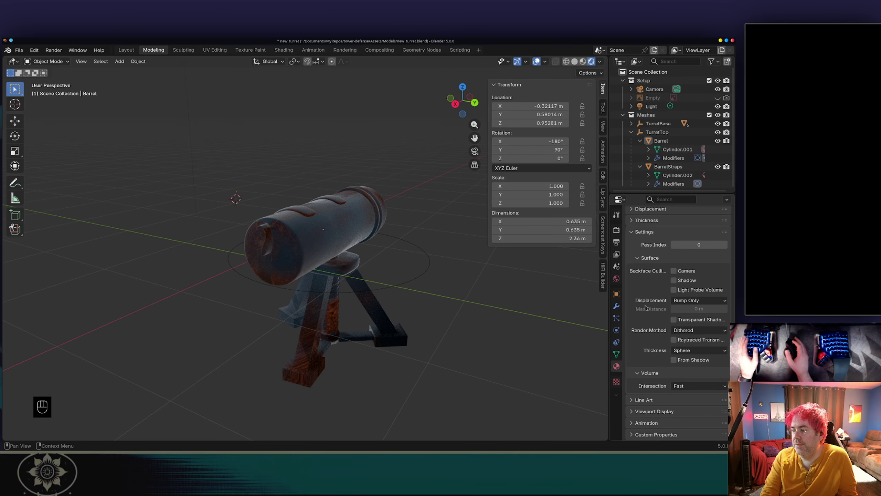
Step: Exclude the Setup collection from the view layer and save new_turret.blend
click(708, 81)
key(ctrl+s)
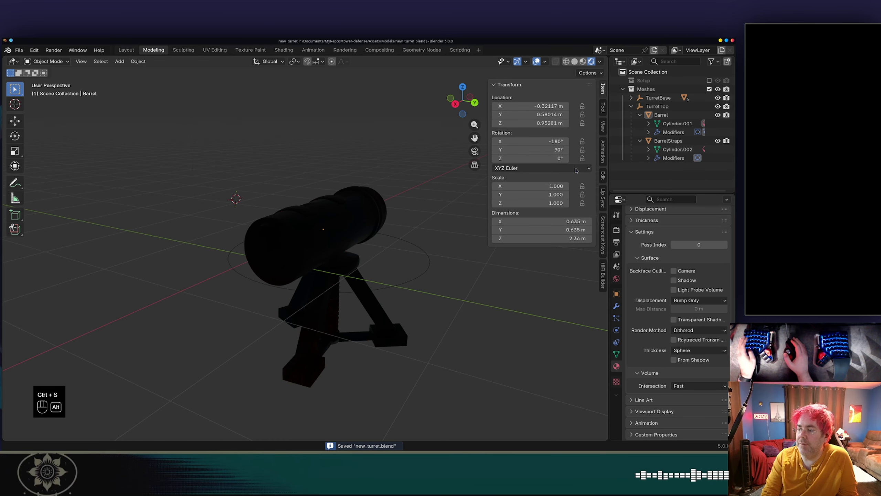
Step: Switch back to Godot and check the updated turret's materials up close with nothing selected
key(alt+Tab)
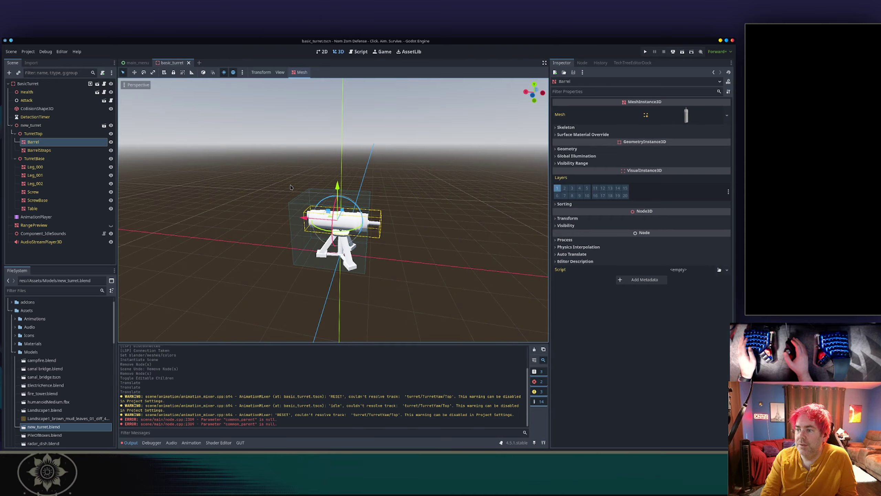
scroll(291, 188, up, 5)
click(294, 203)
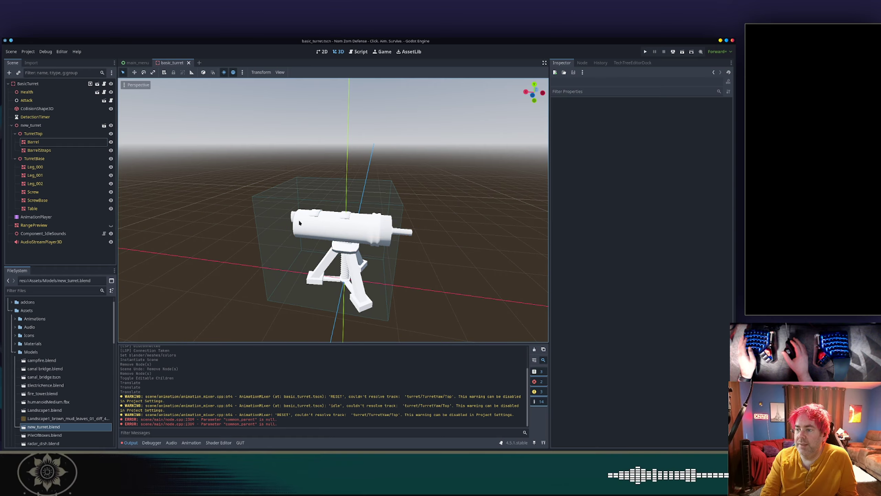
Step: Switch from Godot to Blender and review the surface inputs of the Barrel's Metal material
middle_drag(299, 223, 365, 237)
key(alt+Tab)
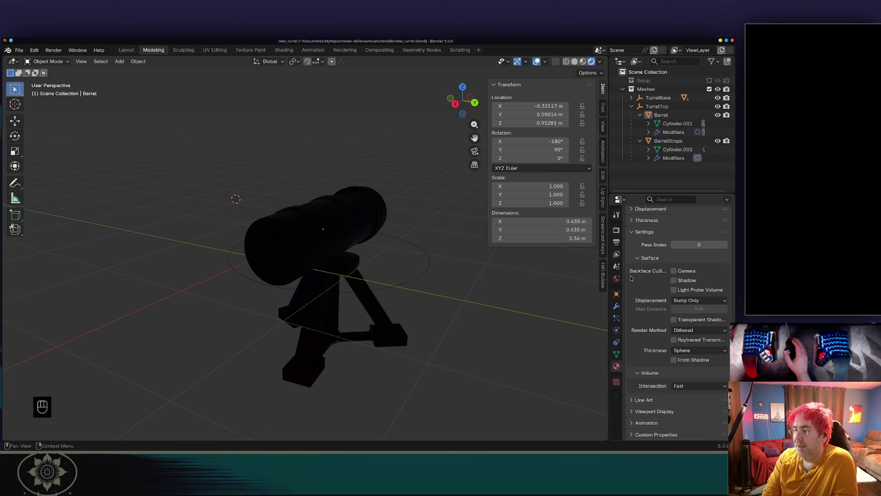
scroll(651, 280, up, 15)
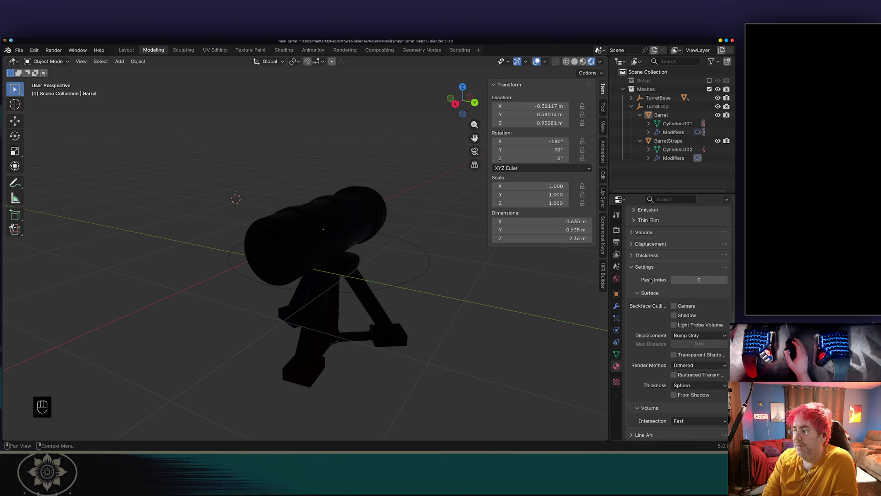
scroll(651, 280, up, 1)
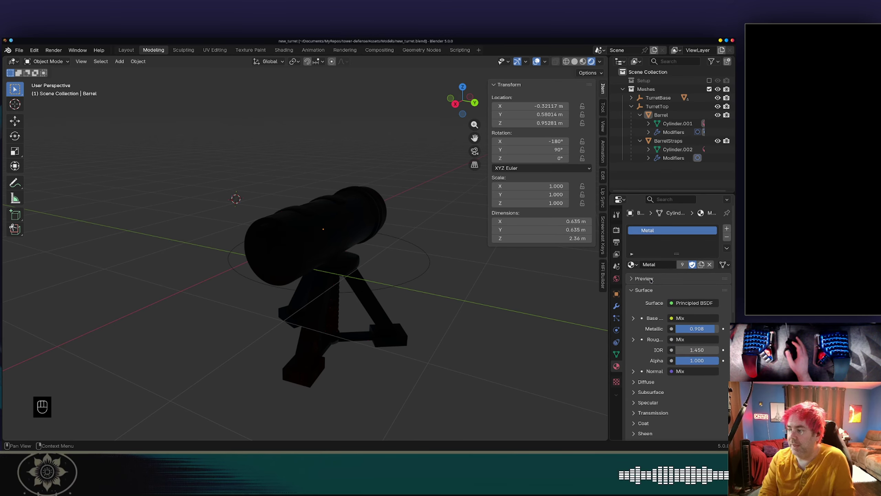
Step: Switch to Firefox and search the web for "godot blender bake texture" in a new tab
key(alt+Tab)
key(alt+Tab)
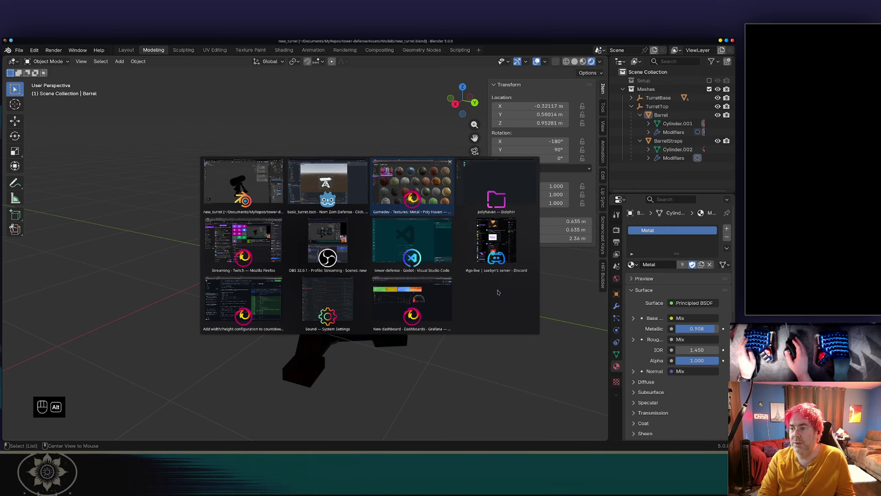
key(ctrl+t)
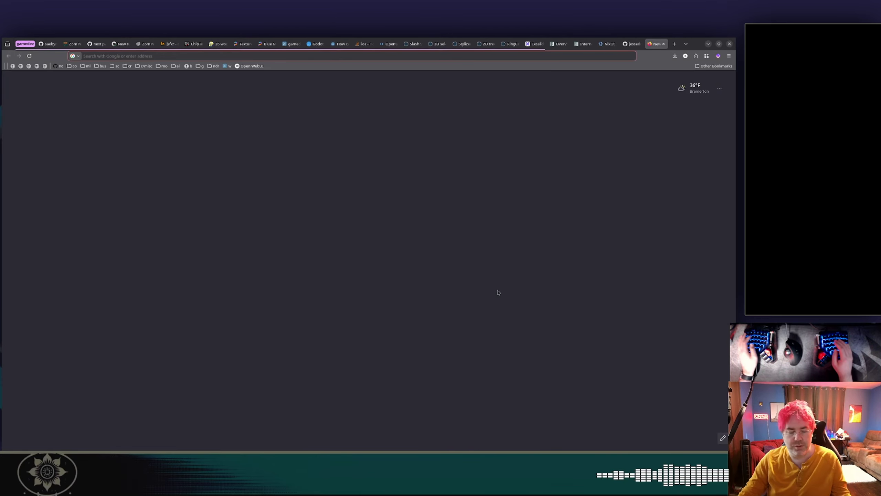
text(godot pl)
key(BackSpace)
key(BackSpace)
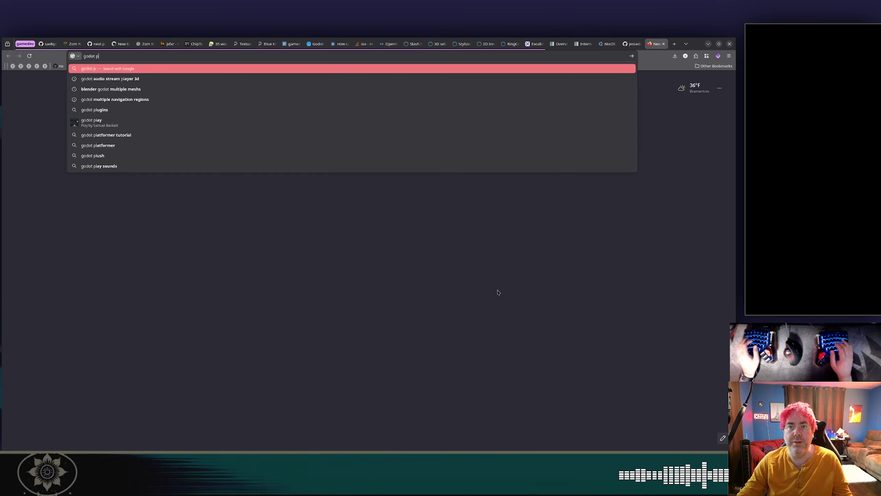
text(blender)
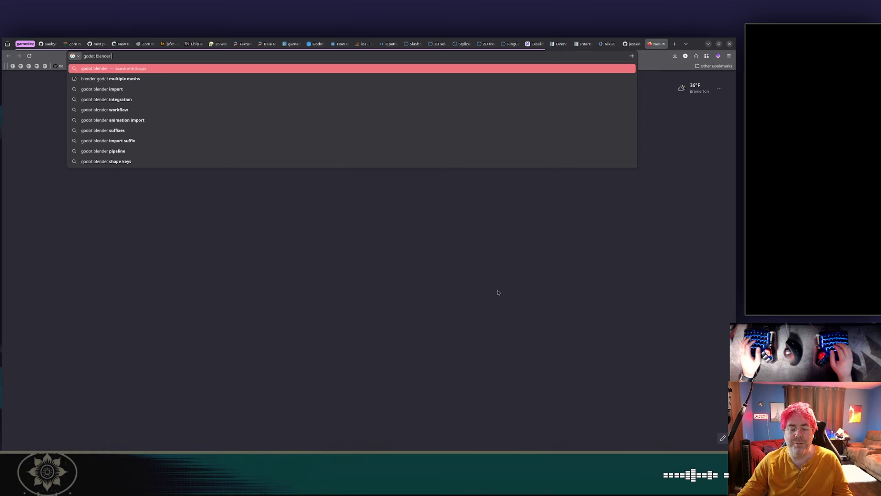
text( bake)
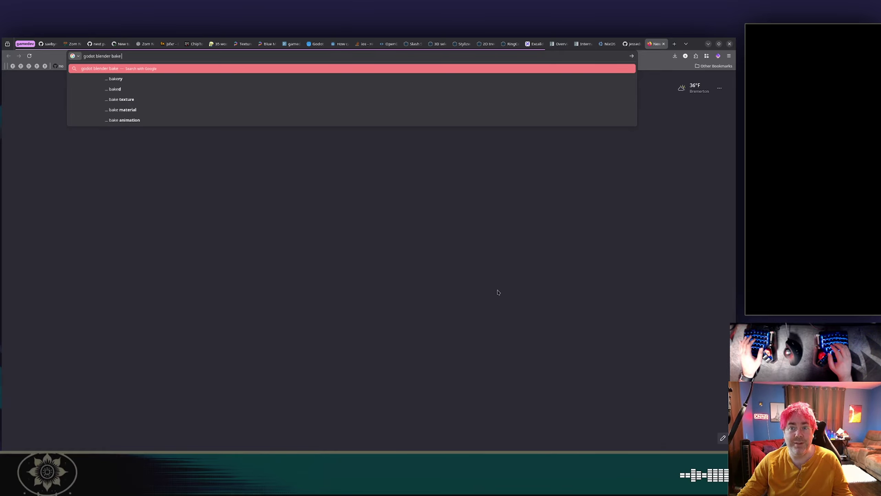
text( texture)
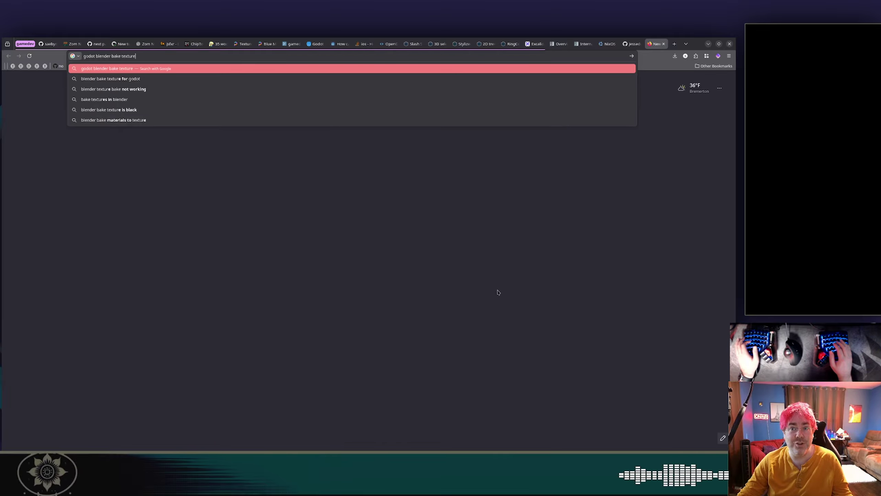
key(Return)
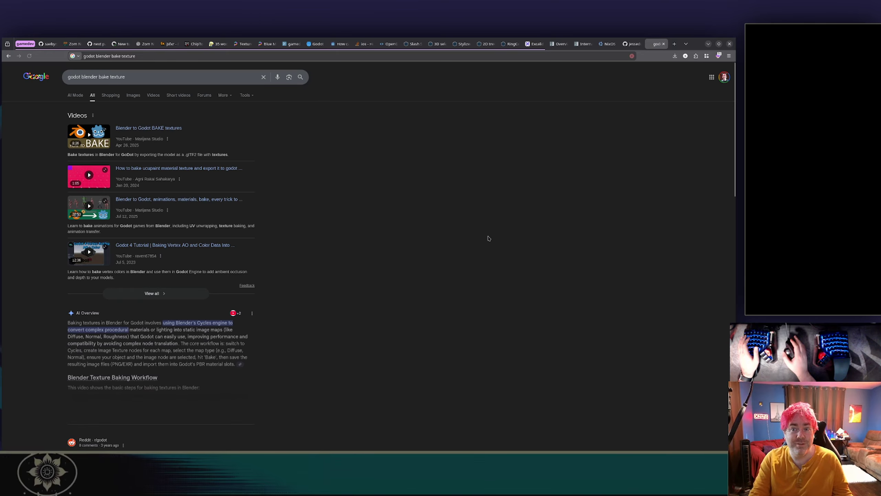
Step: Look through the search results and open the Godot Forum thread "Blender textures to Godot: help!" in its own tab
scroll(287, 208, down, 4)
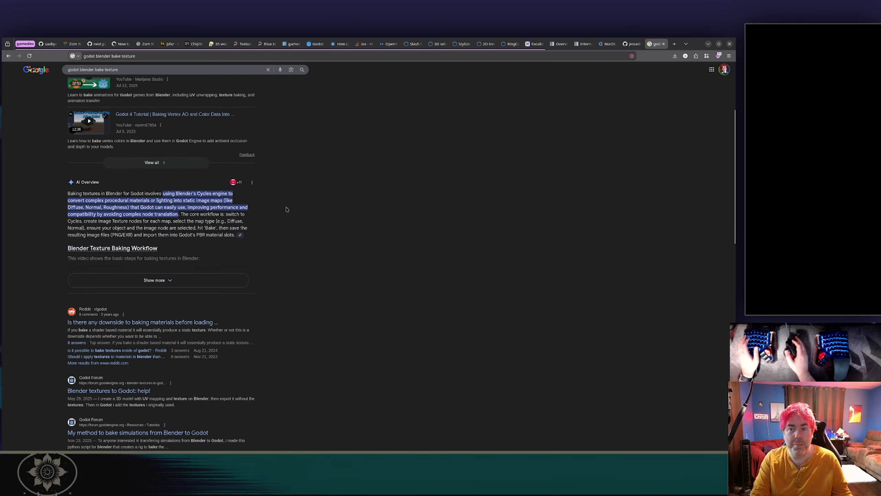
scroll(287, 209, down, 2)
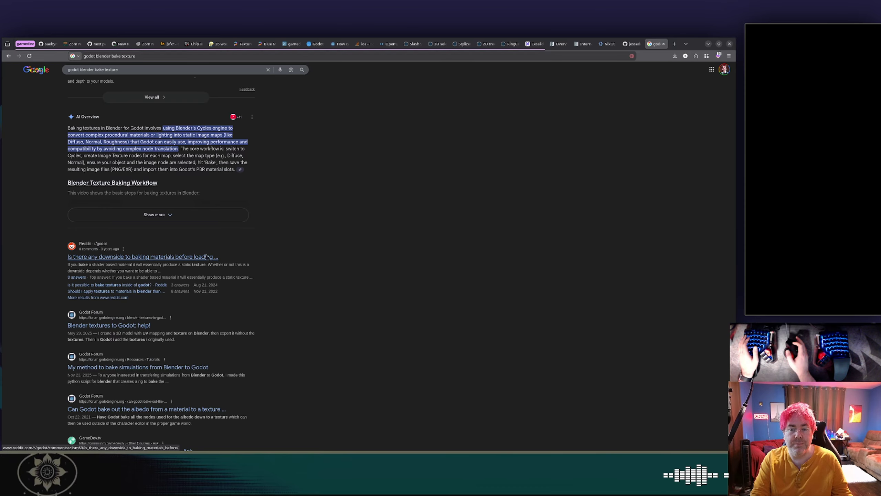
middle_click(104, 325)
scroll(255, 260, up, 2)
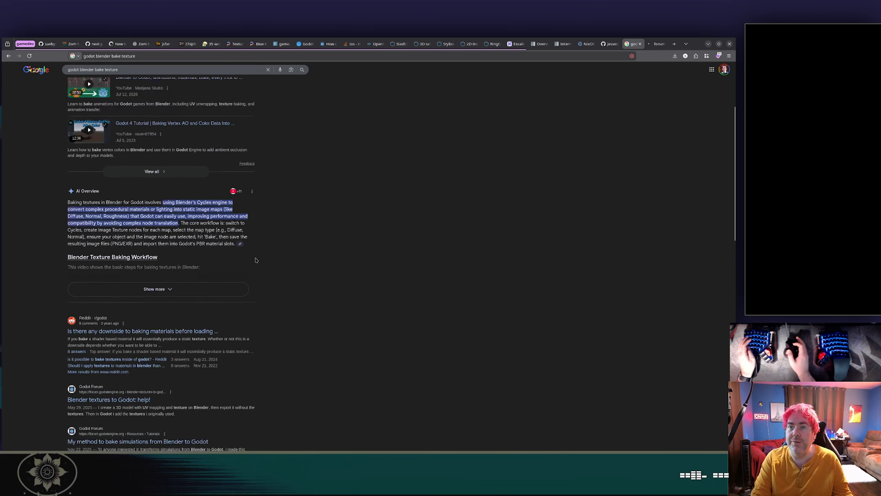
scroll(256, 260, up, 3)
key(ctrl+Tab)
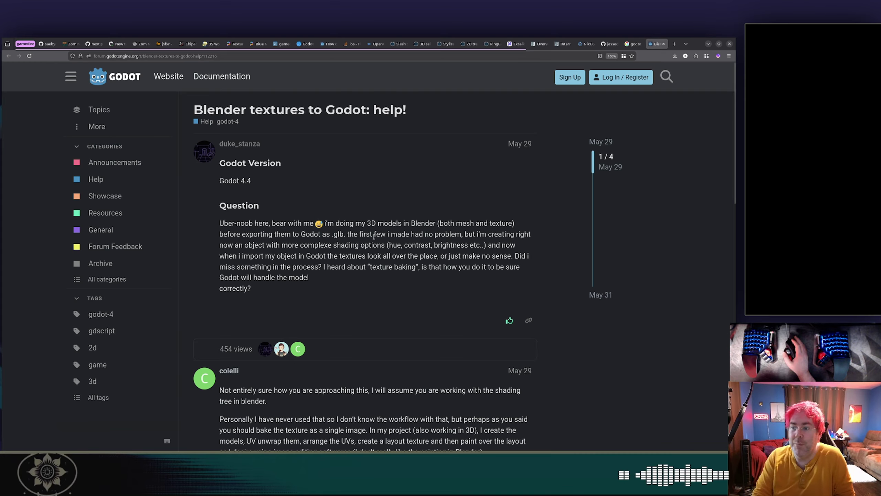
Step: Read the forum thread's question and replies about baking Blender textures and recreating material settings in Godot
scroll(373, 236, down, 3)
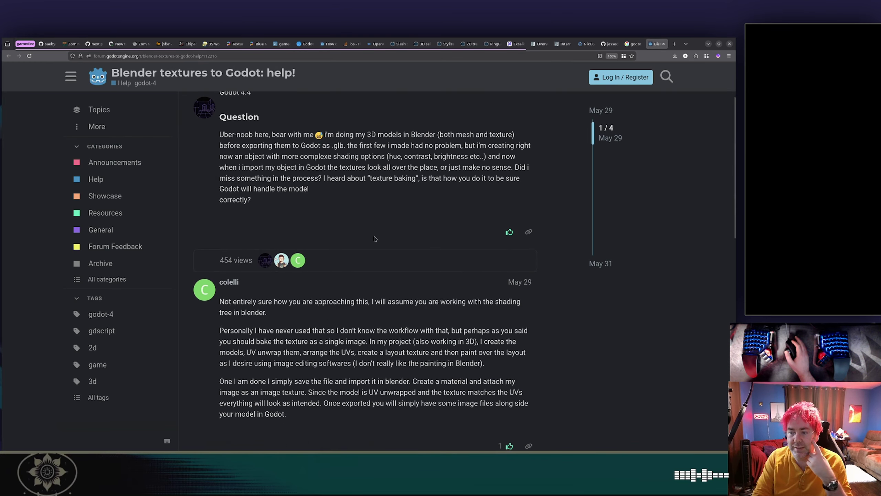
scroll(373, 239, down, 1)
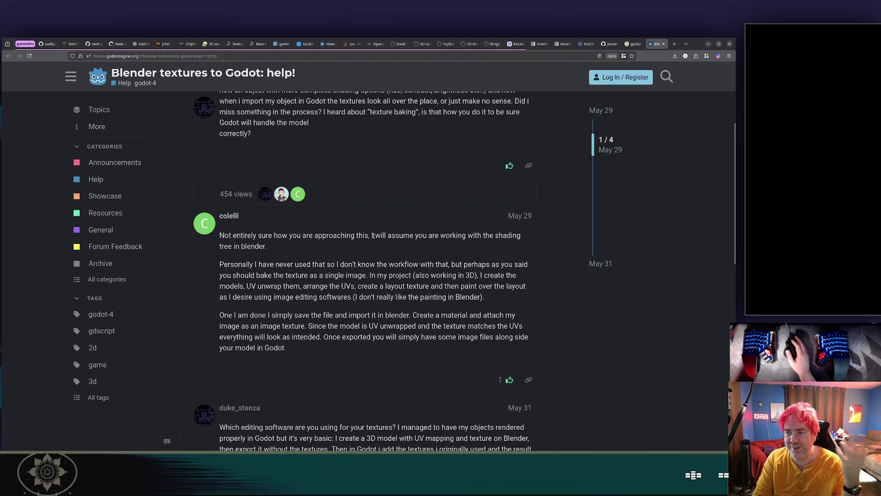
scroll(373, 236, down, 1)
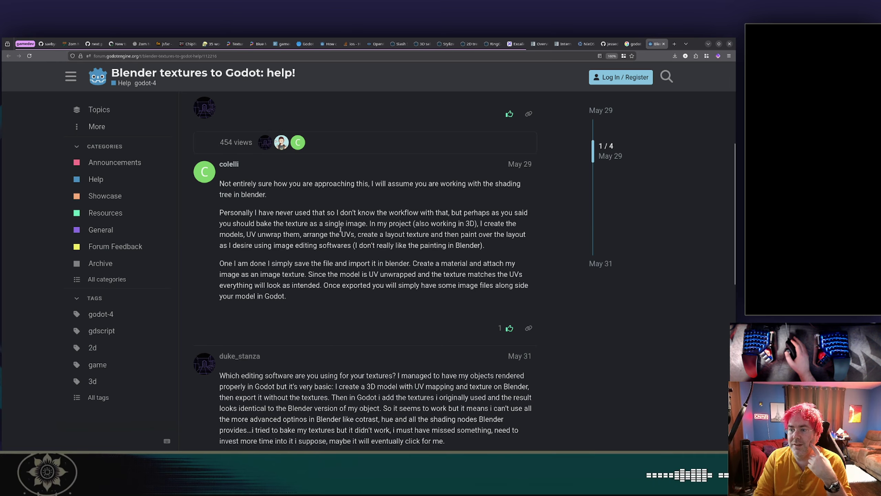
drag(365, 223, 279, 235)
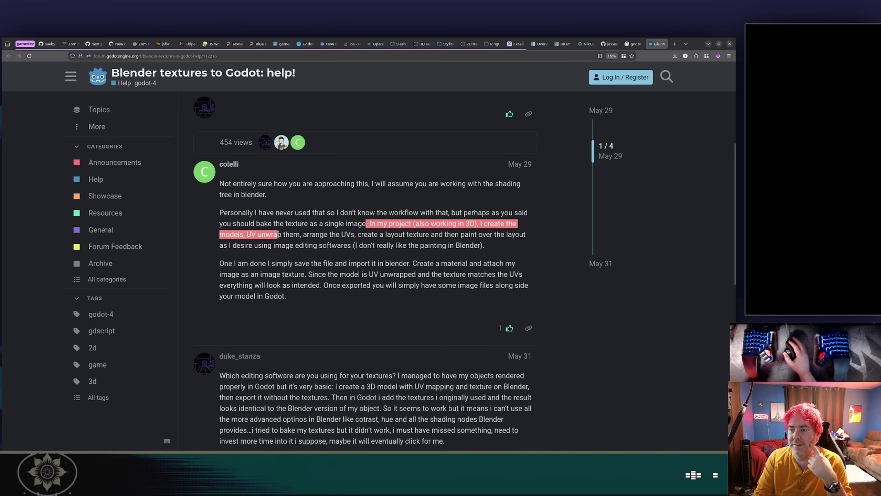
drag(345, 235, 292, 246)
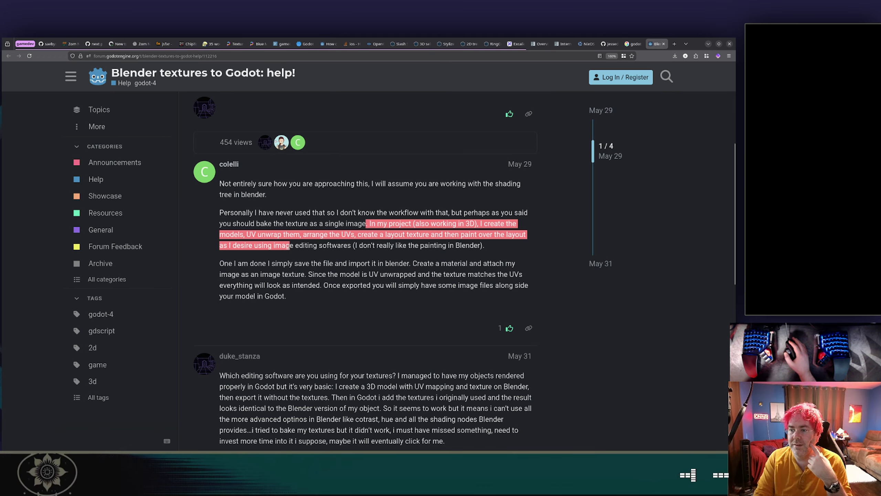
click(301, 247)
scroll(334, 236, down, 2)
scroll(333, 236, down, 2)
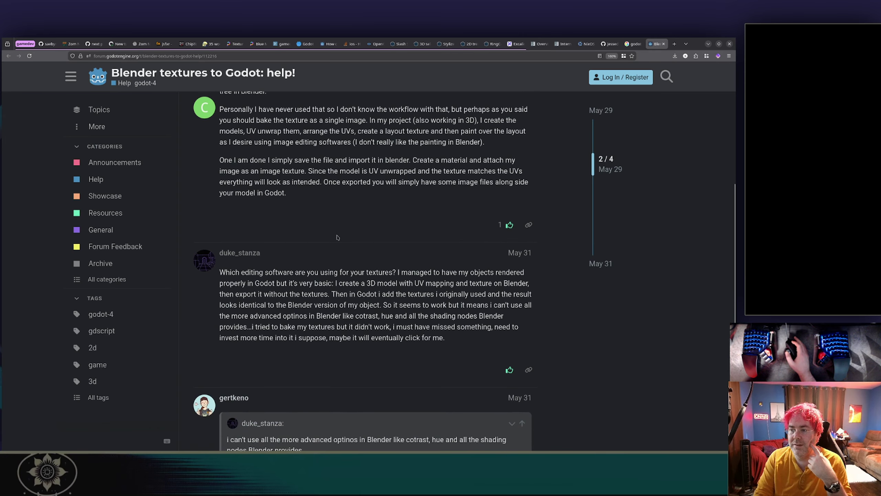
scroll(347, 228, down, 4)
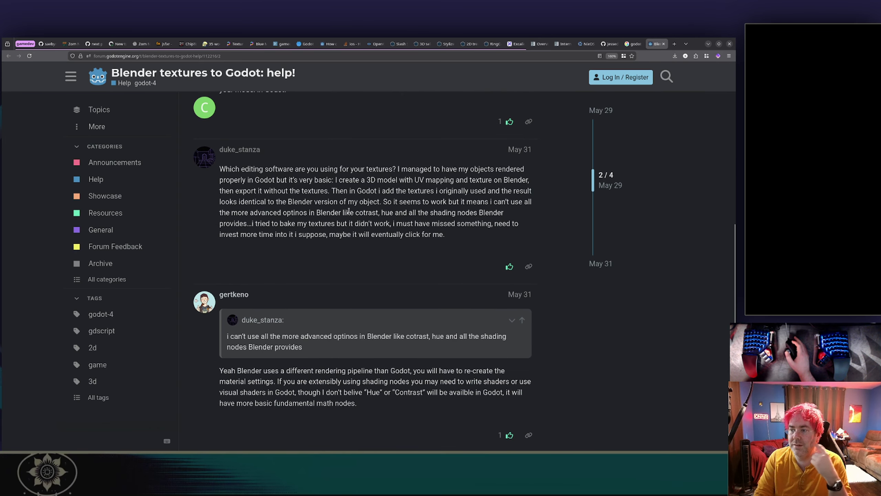
scroll(348, 210, down, 6)
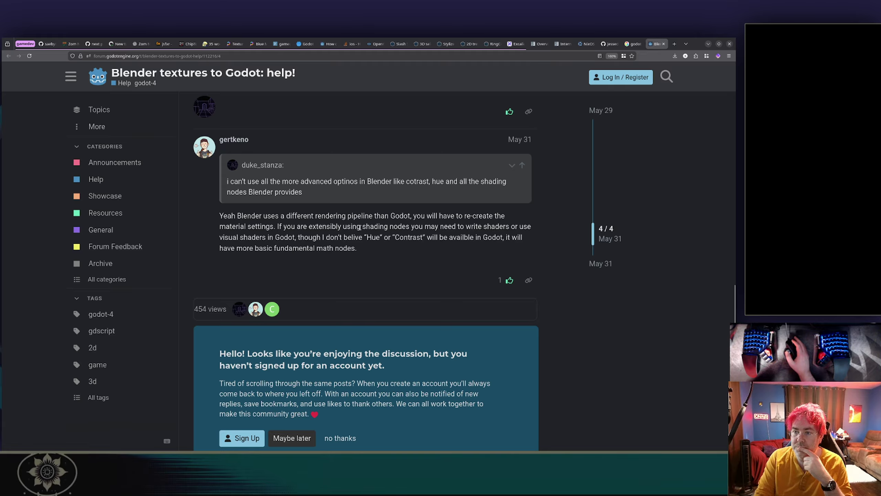
scroll(360, 238, down, 2)
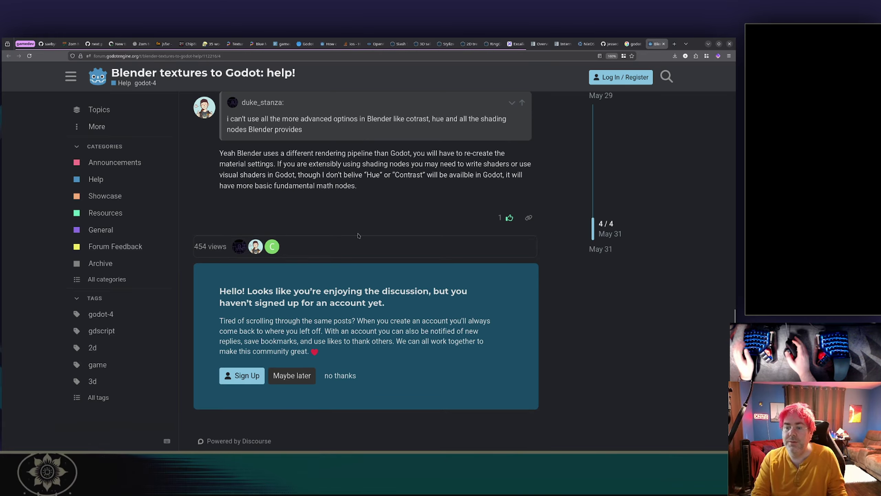
scroll(360, 238, up, 10)
Step: Switch back to Blender and look through the scene's render properties for baking options
key(alt+Tab)
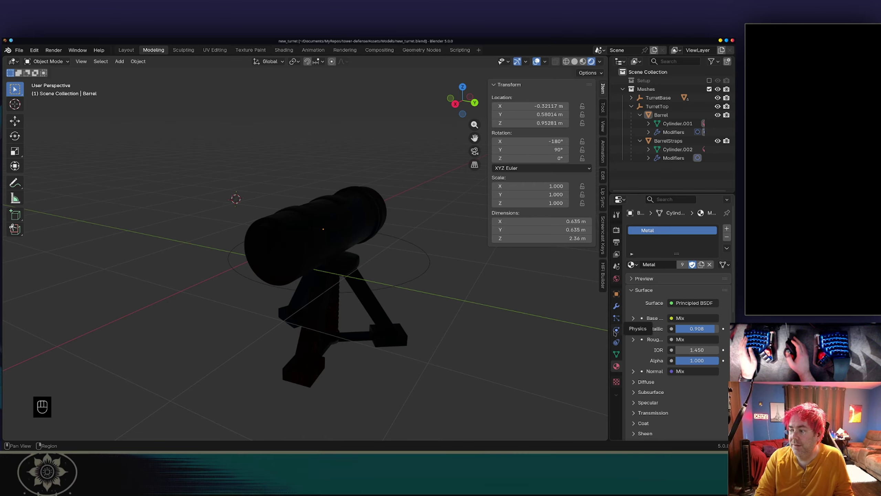
click(617, 236)
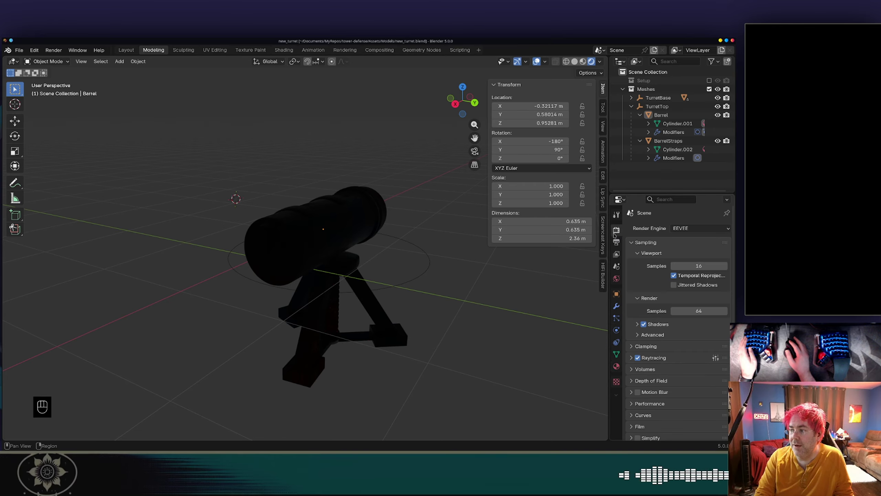
scroll(641, 268, down, 3)
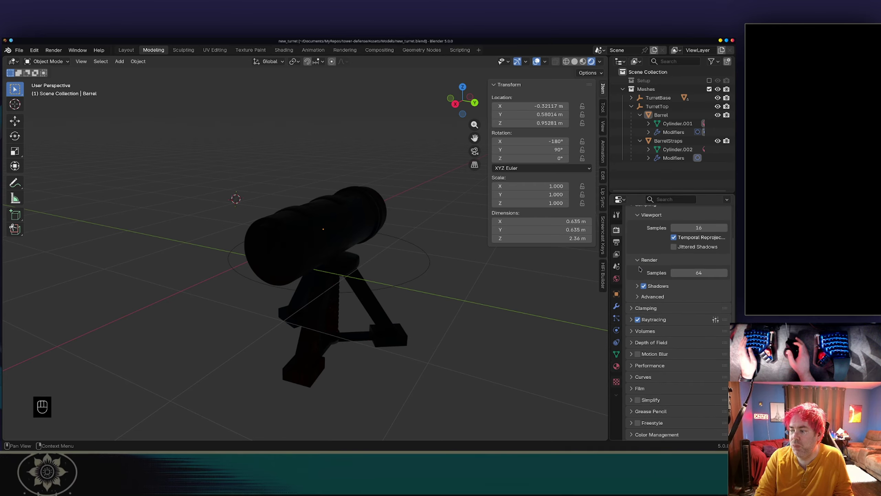
Step: Switch to Firefox, search for "blender bake texture" and open the Stack Exchange question "How to bake a texture from shader nodes?"
key(alt+Tab)
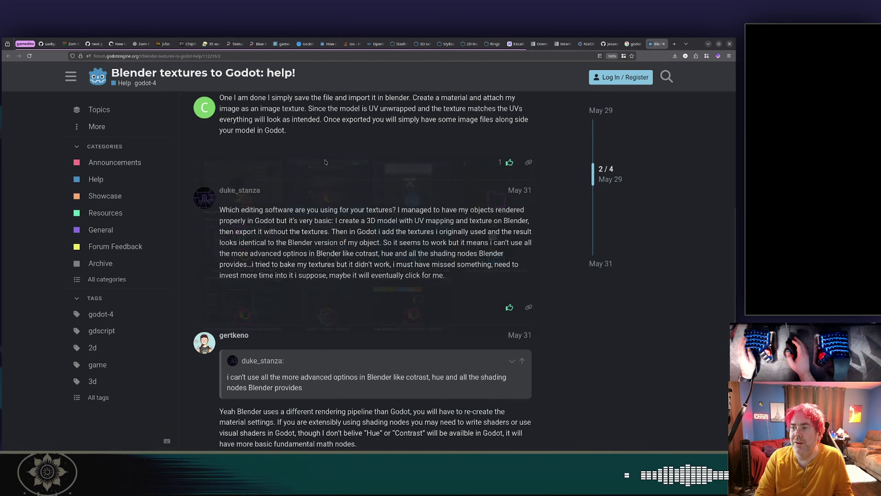
click(257, 55)
text(blend)
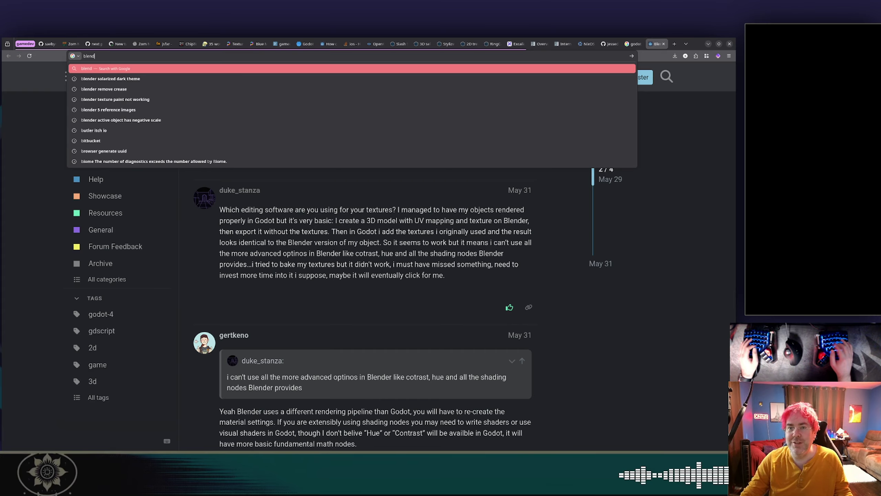
text(er bake texture)
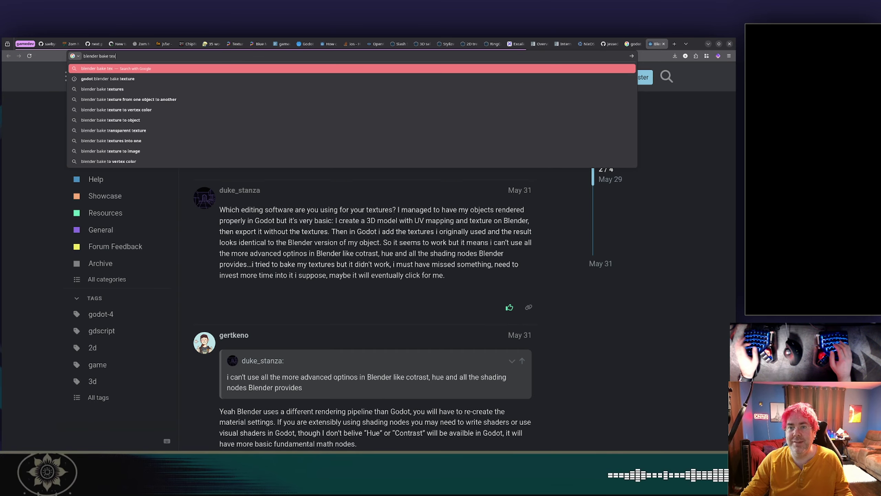
key(Return)
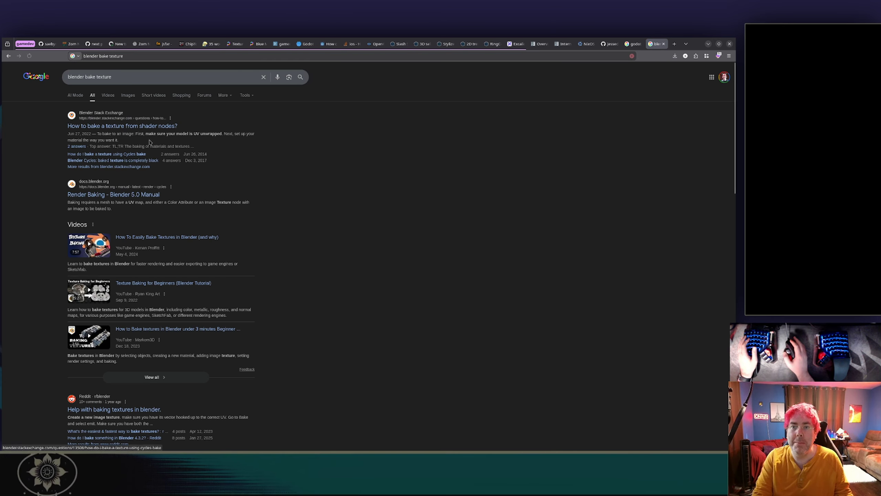
click(153, 129)
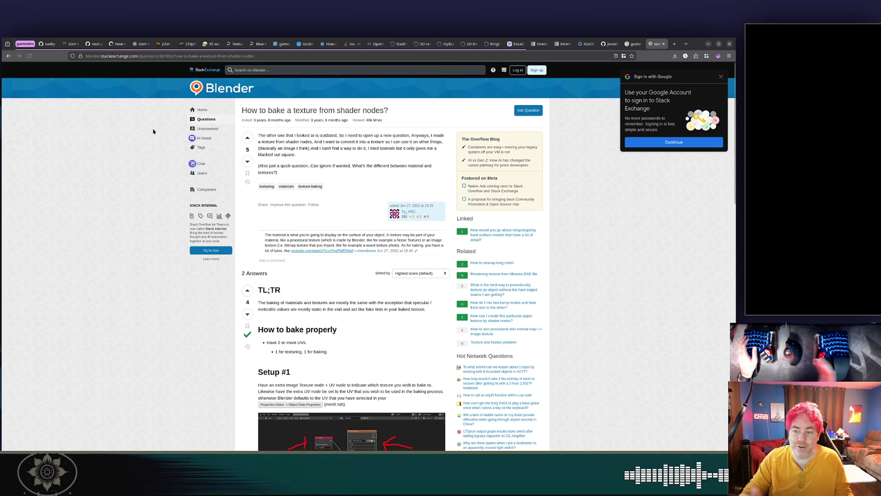
Step: Read the answers on setting up nodes and UVs for baking and on how to bake to an image
scroll(104, 222, down, 5)
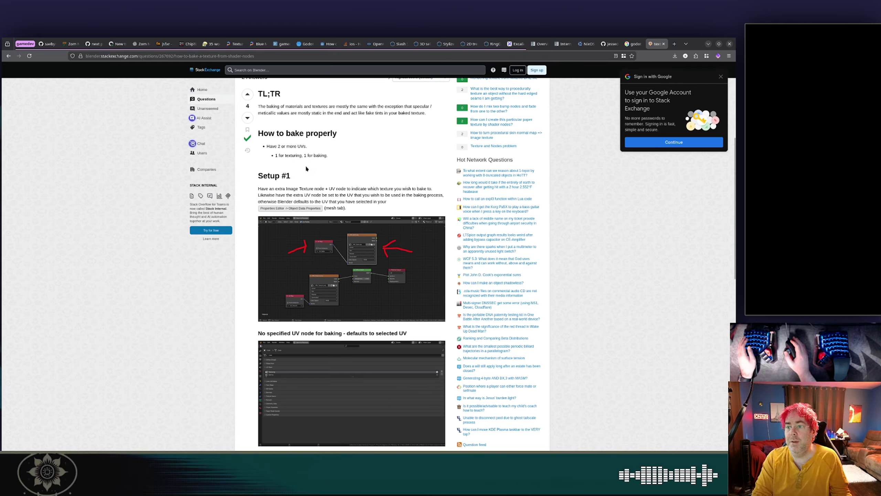
scroll(340, 187, down, 2)
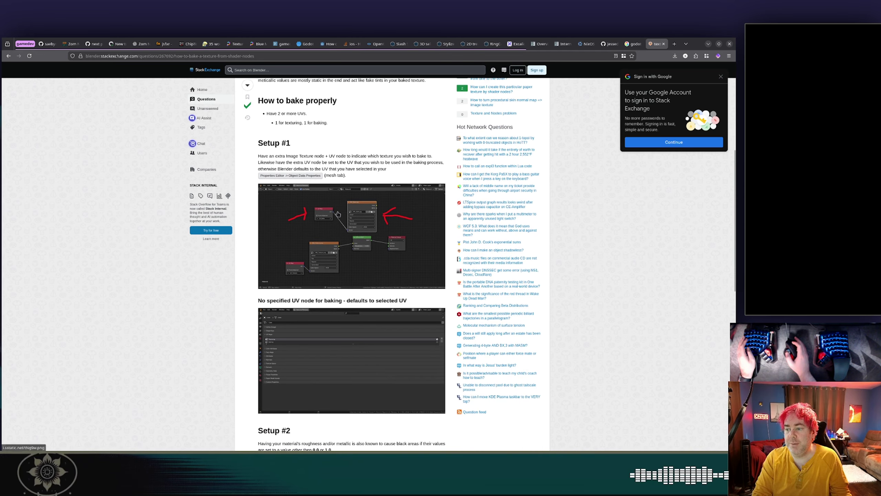
scroll(400, 279, down, 1)
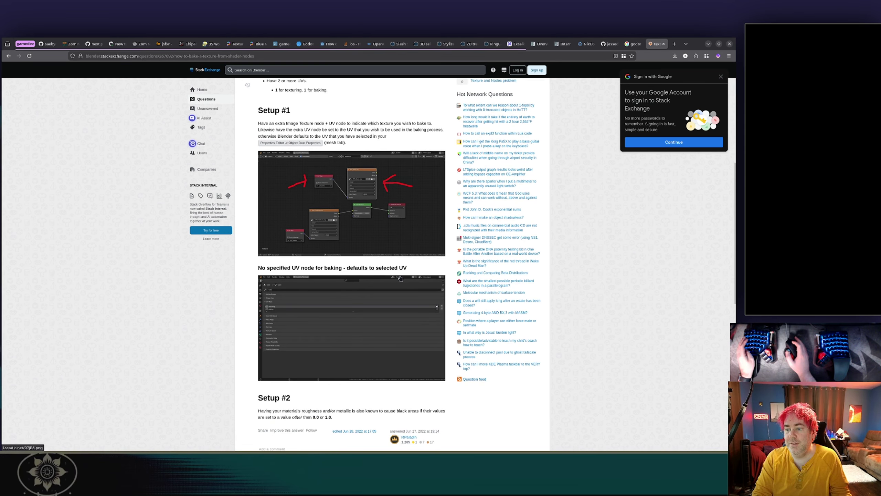
scroll(401, 278, down, 5)
scroll(382, 280, down, 1)
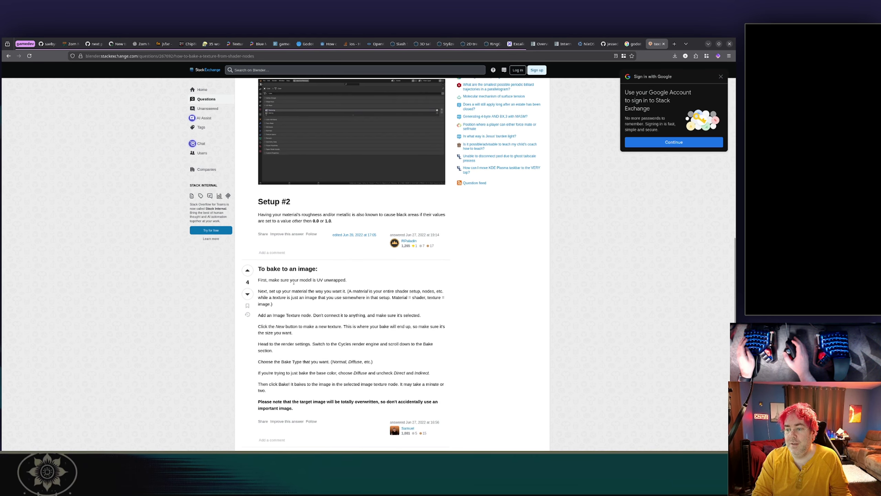
Step: Read the "To bake to an image" answer's instructions on the Image Texture node, the Cycles Bake section and baking only base color
drag(323, 292, 324, 308)
click(323, 309)
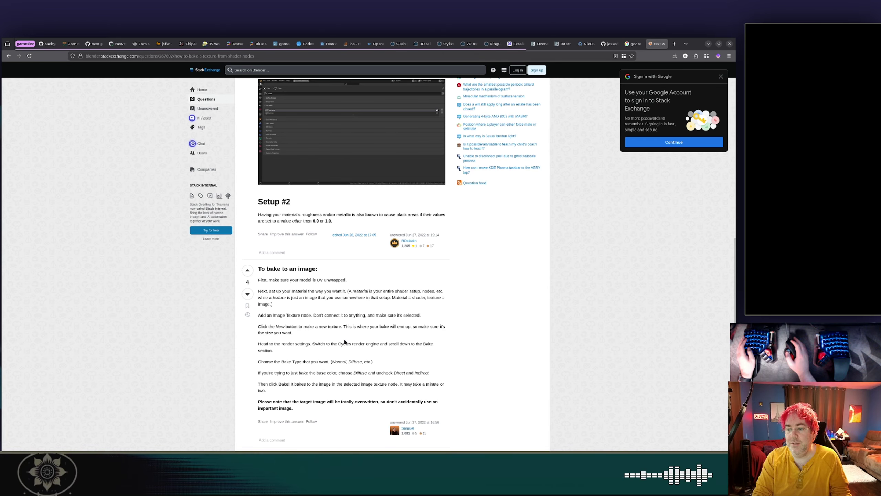
scroll(345, 341, down, 1)
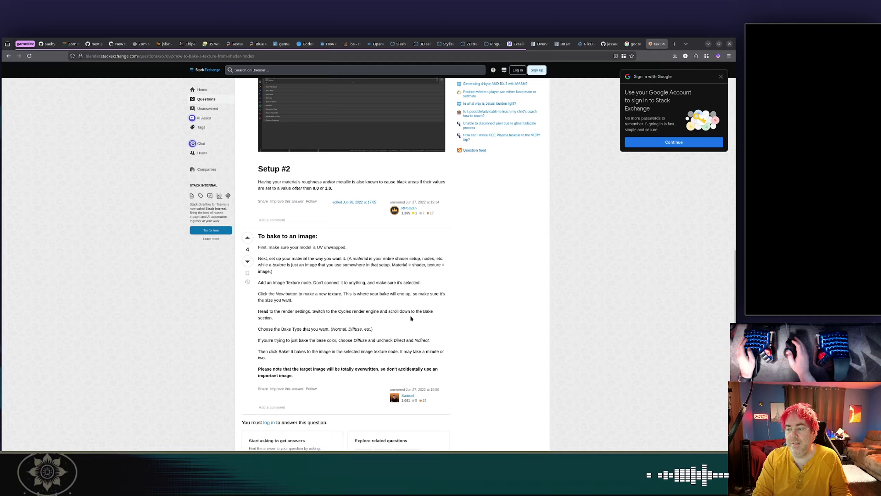
drag(339, 309, 343, 317)
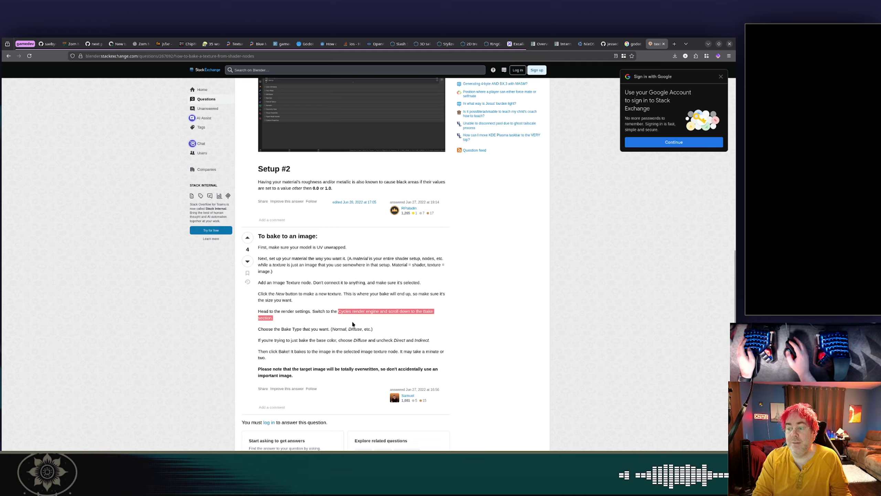
click(343, 317)
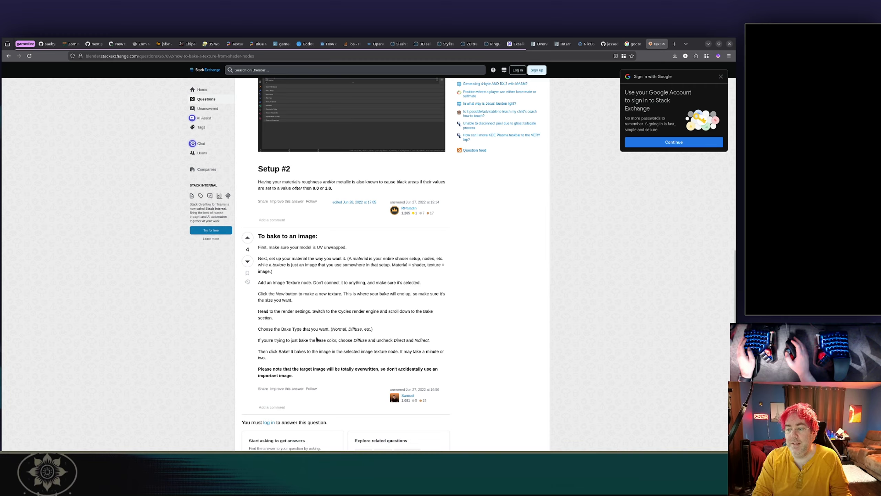
click(369, 342)
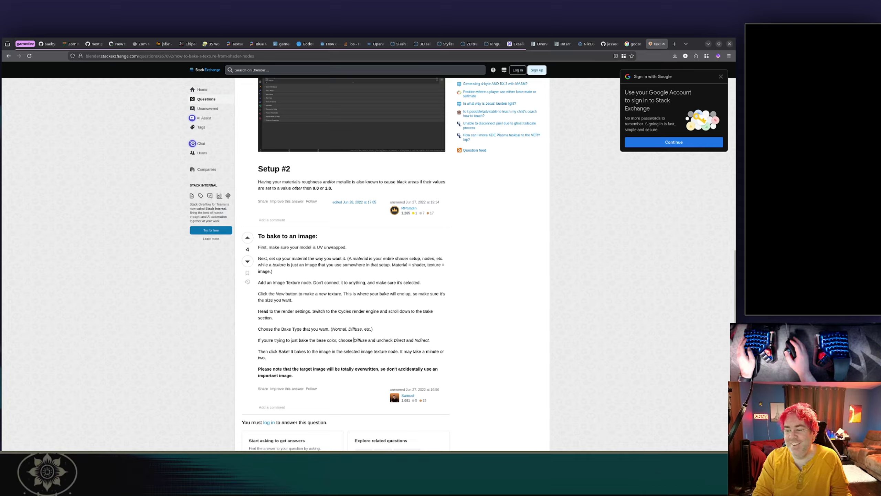
drag(258, 340, 353, 340)
click(375, 350)
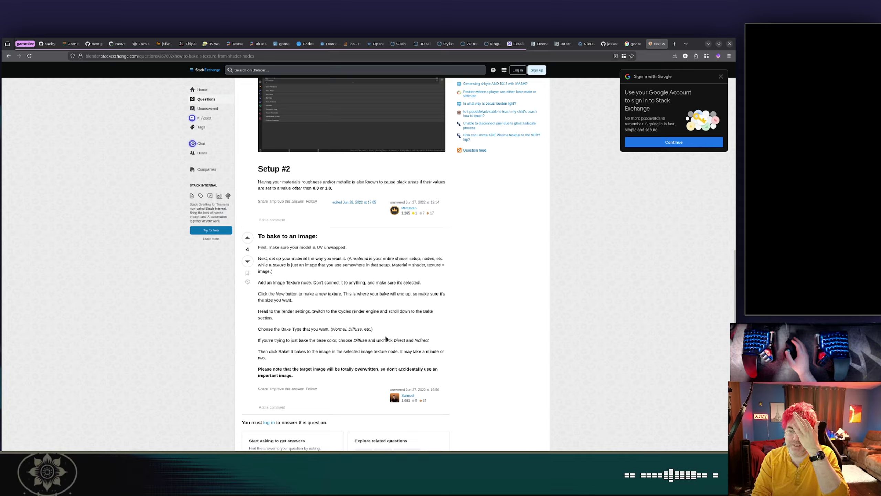
Step: Switch to Blender's Shading workspace and add an unconnected Image Texture node near the Metal material's output node
key(alt+Tab)
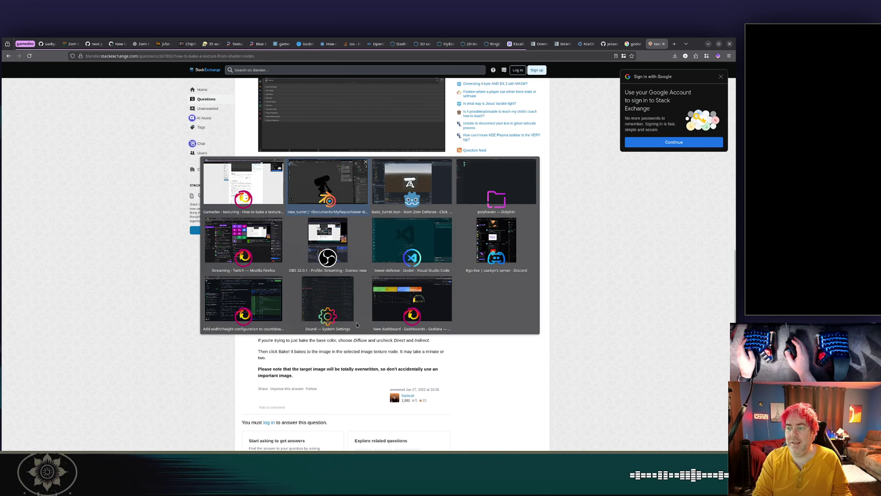
click(283, 50)
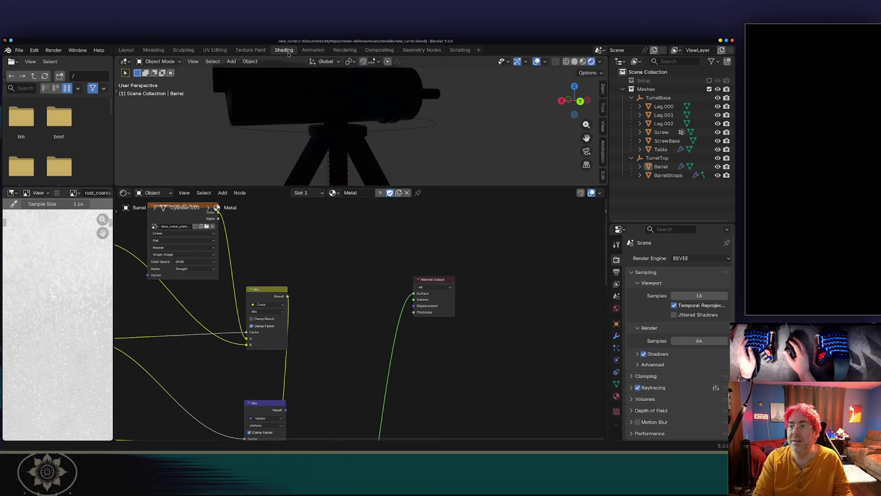
right_click(416, 365)
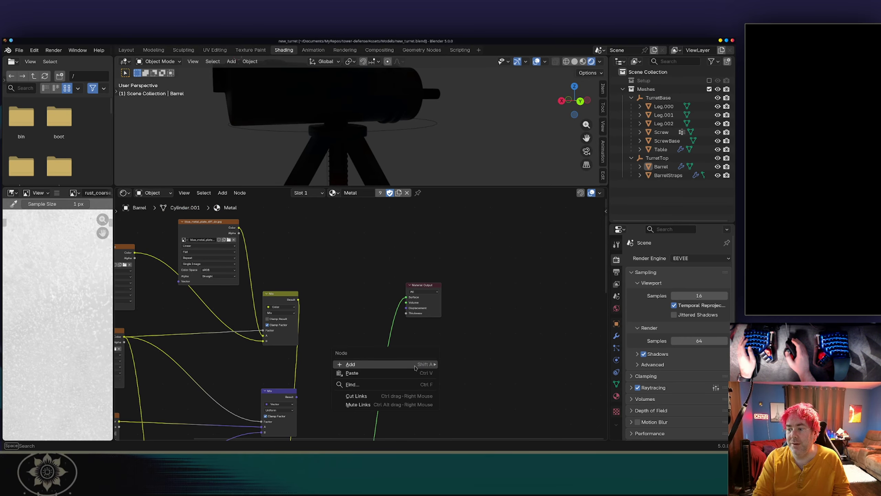
mouse_move(416, 364)
mouse_move(496, 296)
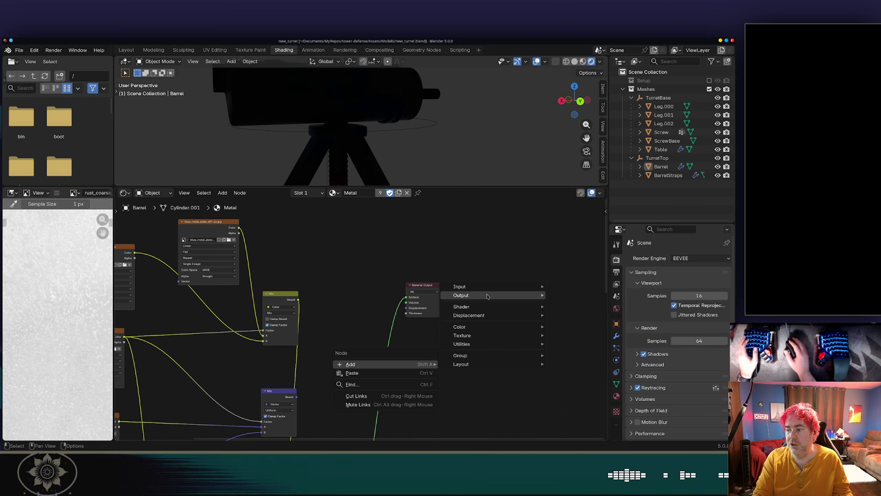
mouse_move(472, 342)
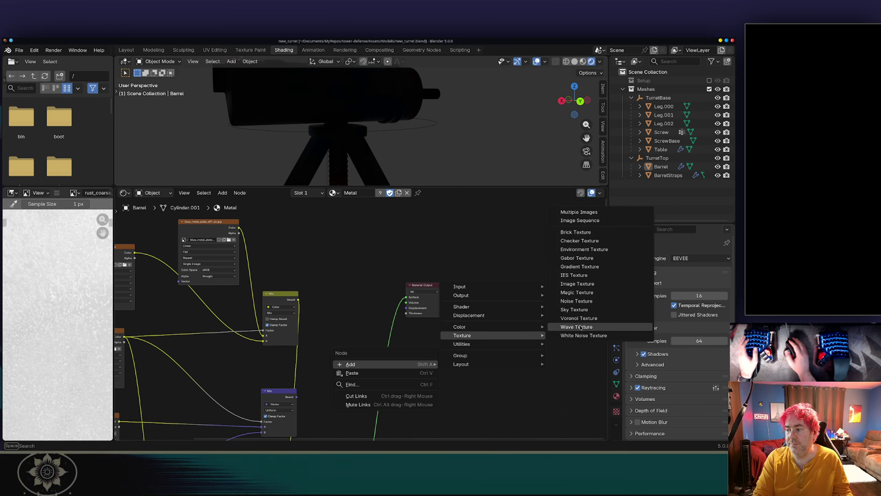
click(577, 283)
click(468, 356)
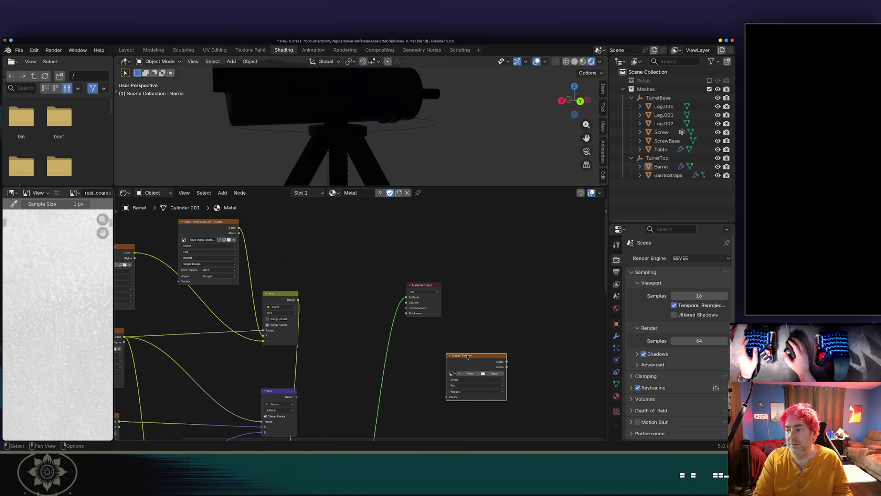
Step: Create a new blank 1024 × 1024 px image named turret_output_texture in the Image Texture node
scroll(506, 379, up, 1)
click(496, 382)
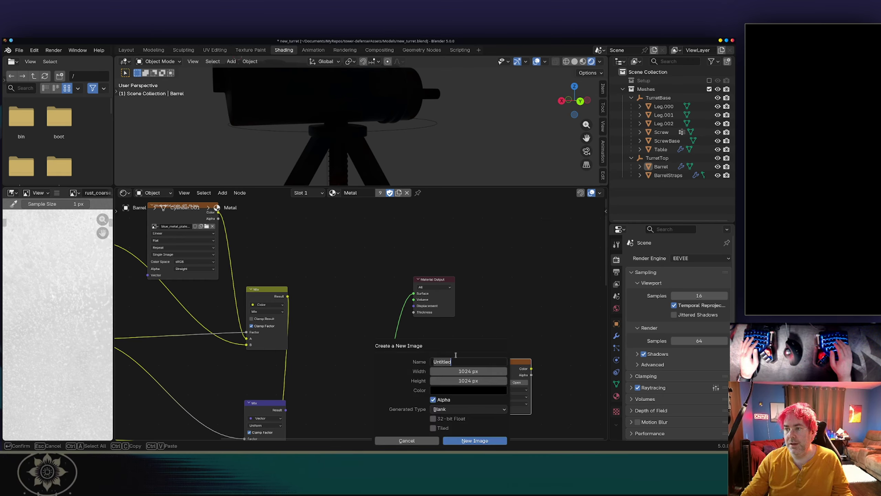
text(turret_)
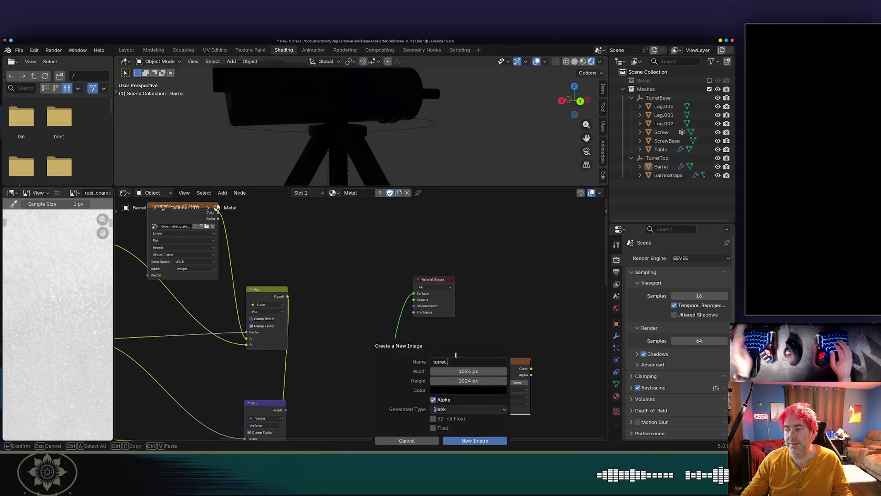
text(output_t)
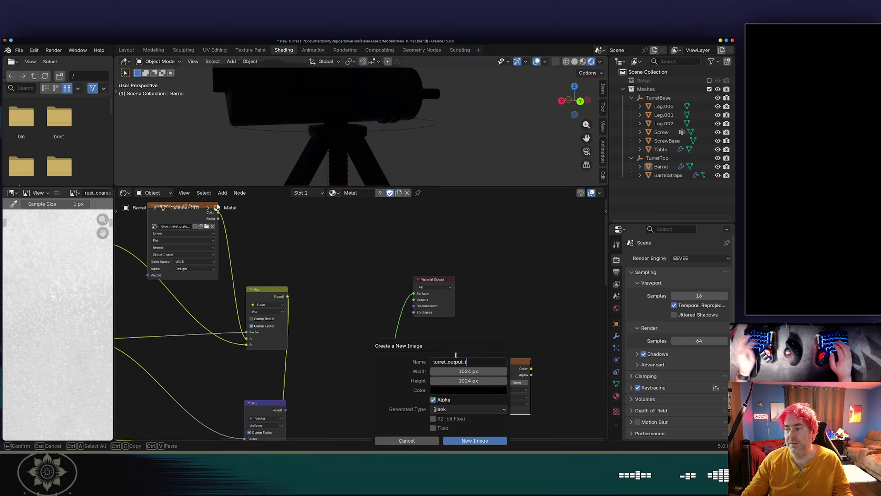
text(exture)
key(Return)
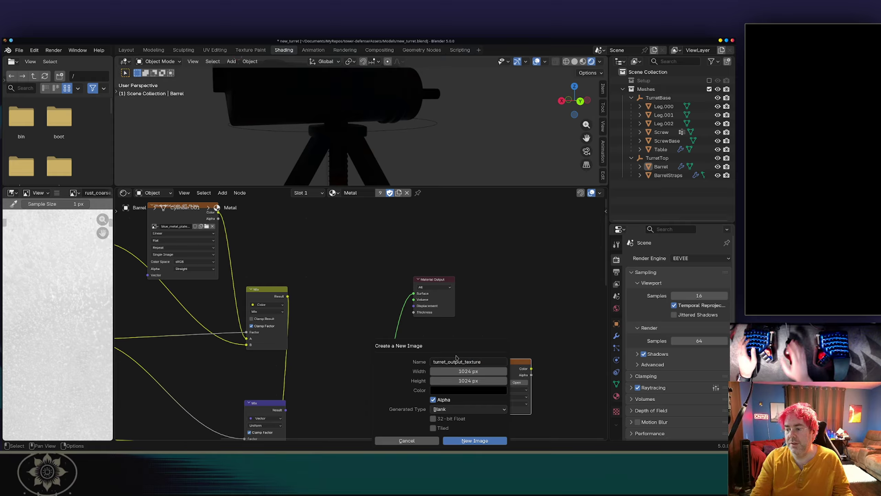
click(458, 409)
click(455, 410)
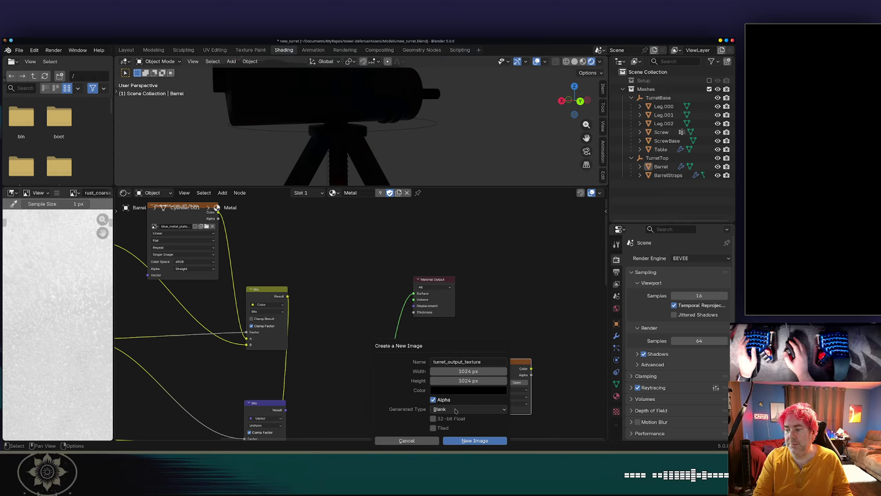
click(458, 440)
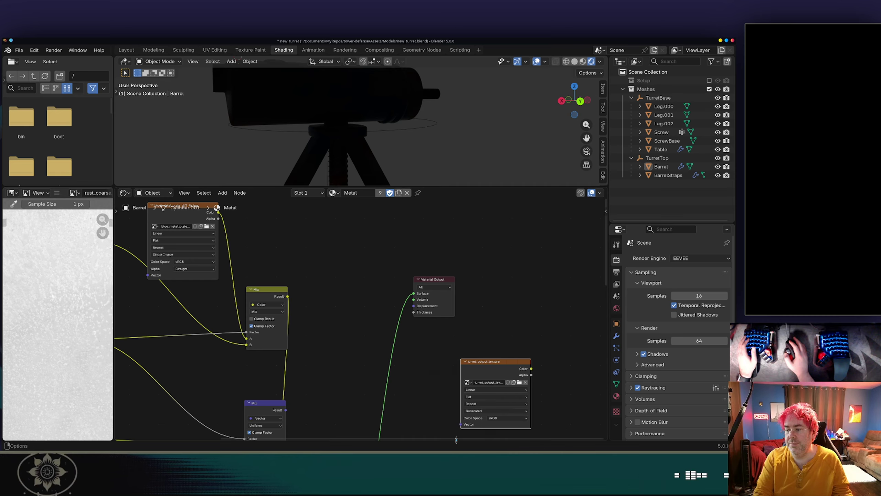
Step: Look through the scene's render and output properties for baking options, and set the render engine to Cycles
middle_drag(448, 390, 426, 347)
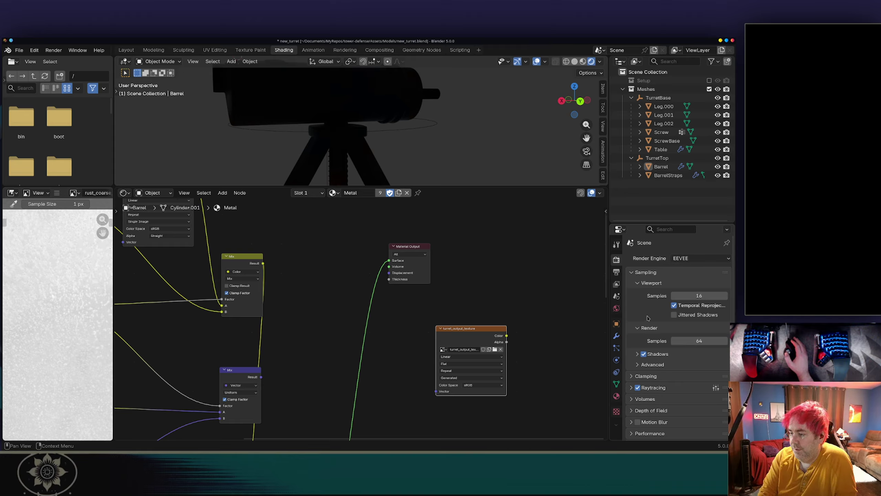
scroll(634, 310, down, 5)
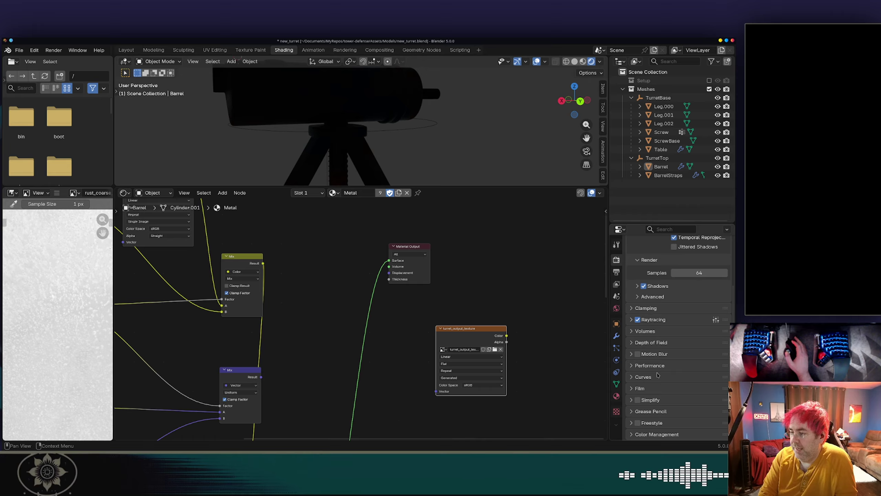
scroll(657, 374, up, 5)
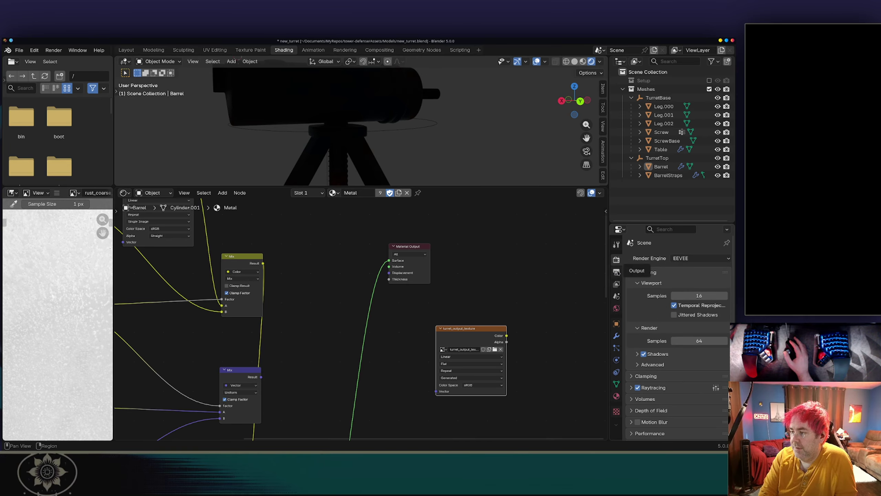
click(617, 272)
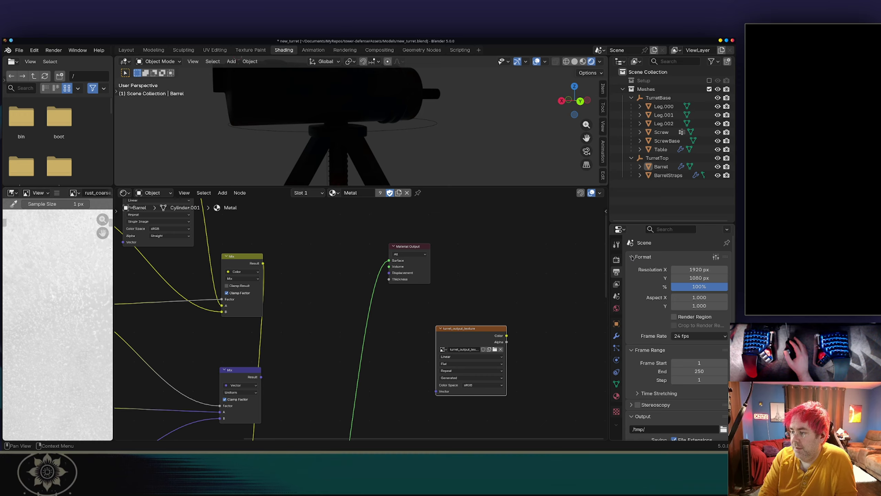
scroll(632, 257, down, 9)
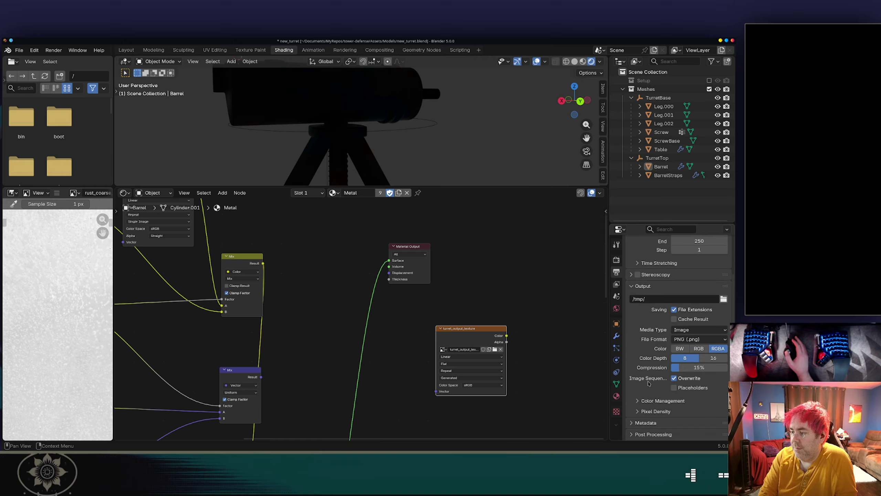
scroll(655, 346, up, 3)
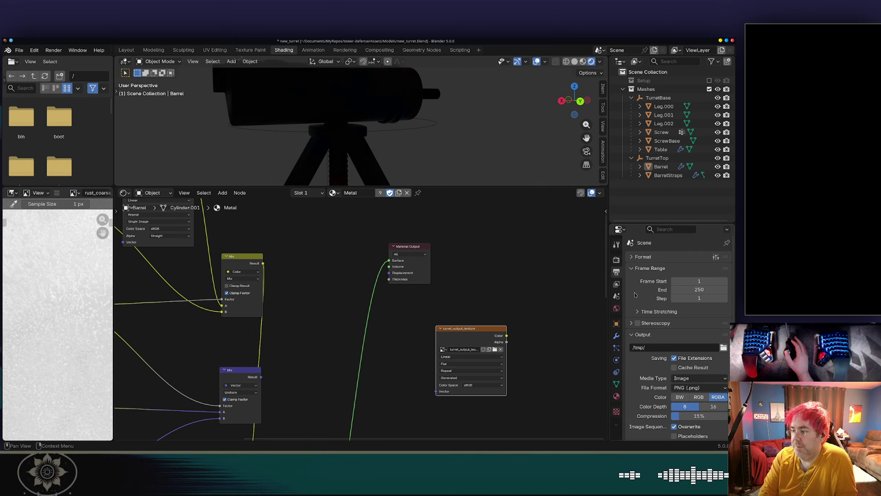
click(617, 260)
click(676, 259)
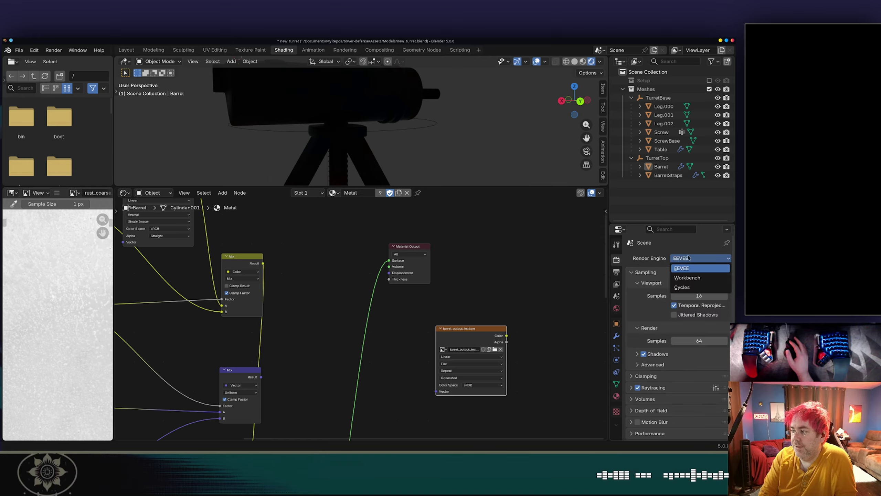
click(689, 288)
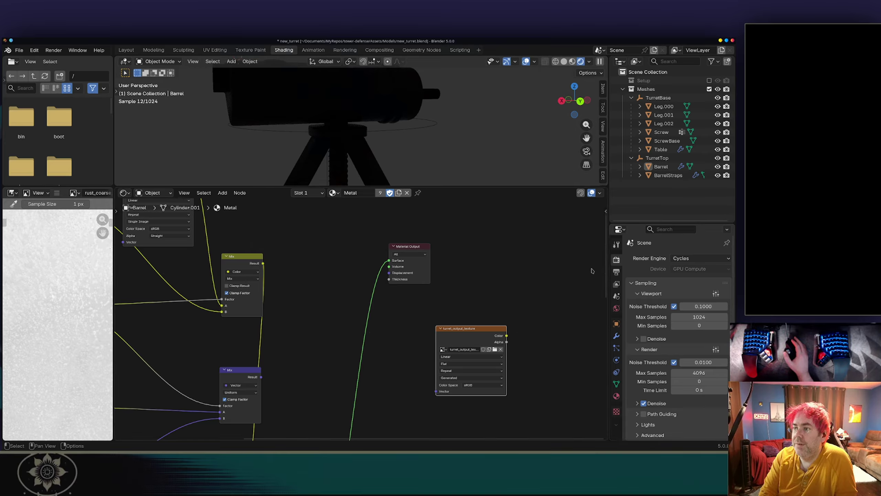
Step: Expand the Cycles Bake settings and set the bake type to Diffuse
scroll(658, 282, down, 8)
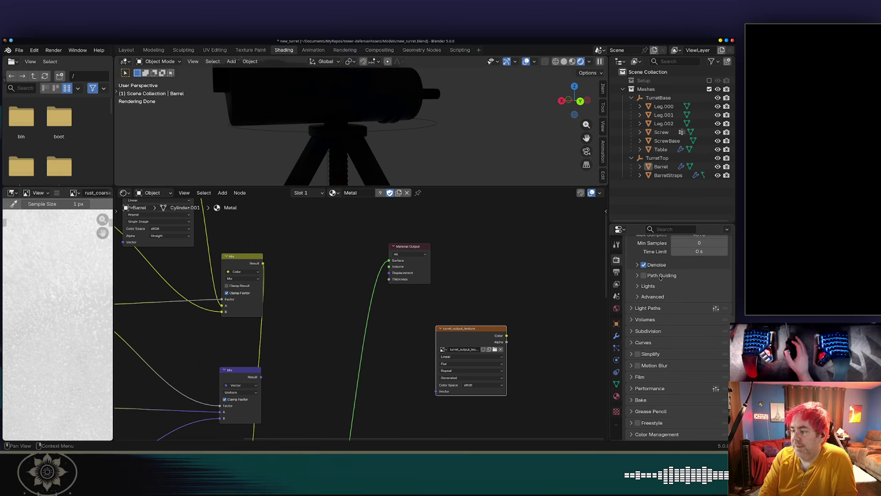
click(645, 415)
scroll(658, 347, down, 7)
scroll(658, 346, down, 1)
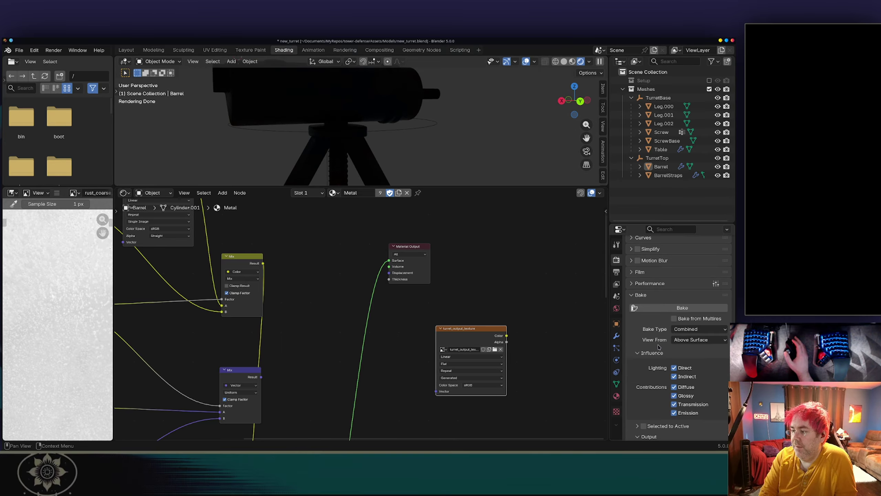
click(685, 329)
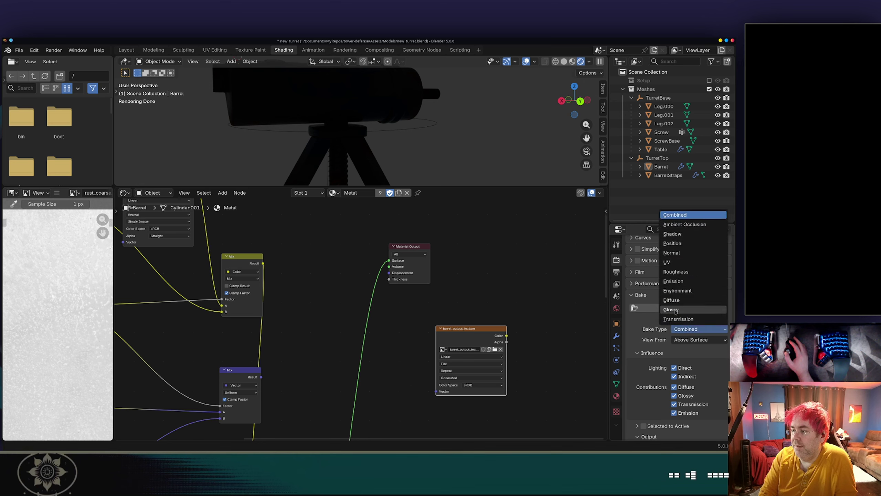
click(671, 300)
scroll(672, 336, down, 1)
scroll(672, 336, down, 1)
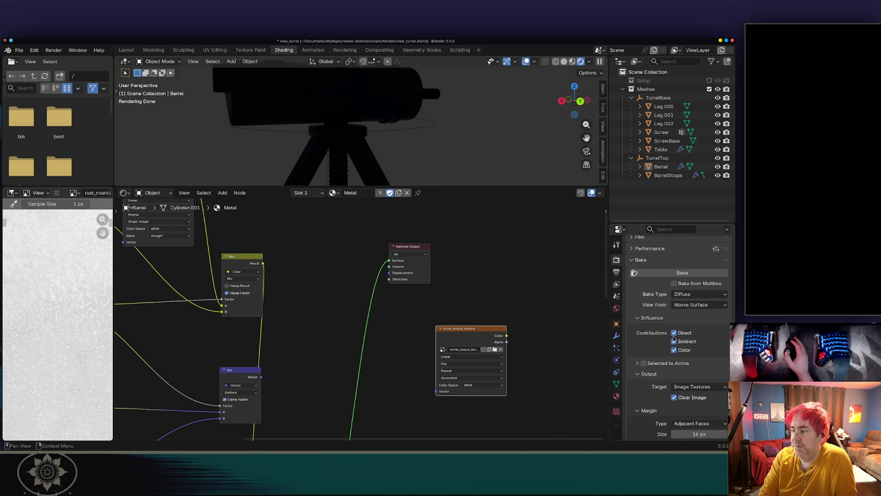
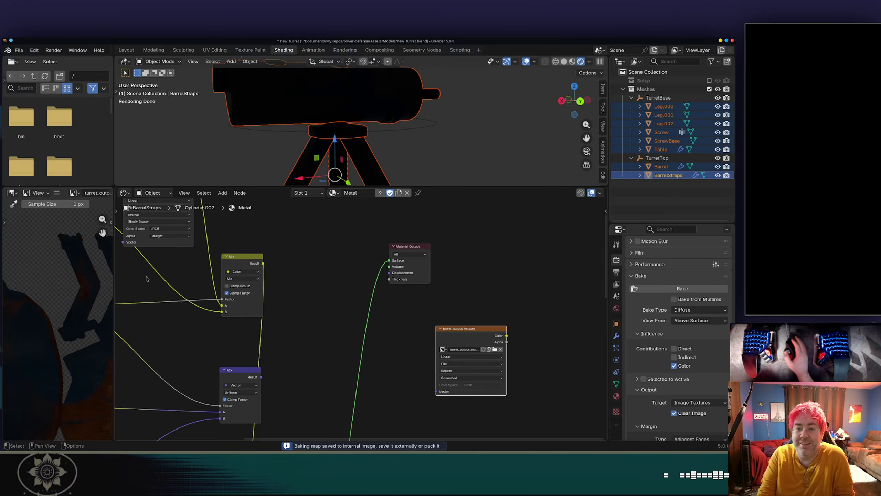
Step: Widen the image editor and bring the whole baked turret_output_texture into view
drag(113, 286, 357, 286)
middle_drag(241, 344, 245, 325)
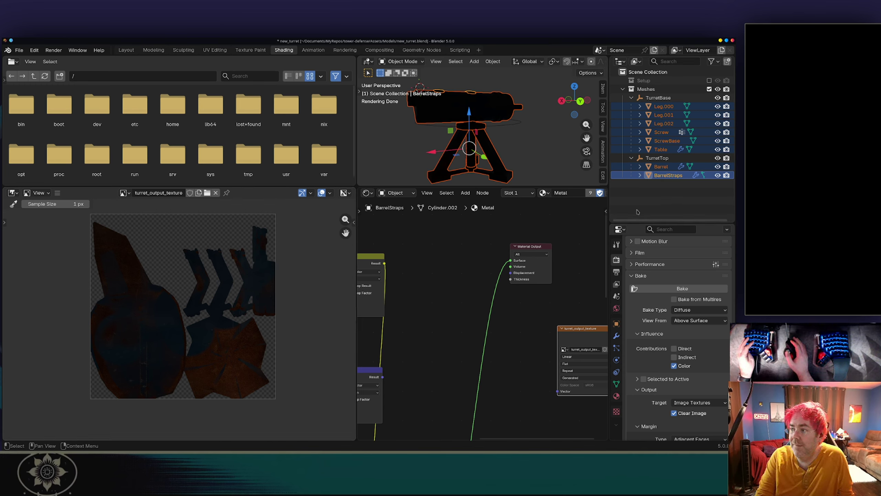
Step: Save new_turret.blend and switch to Godot to check the turret in the BasicTurret scene
key(ctrl+s)
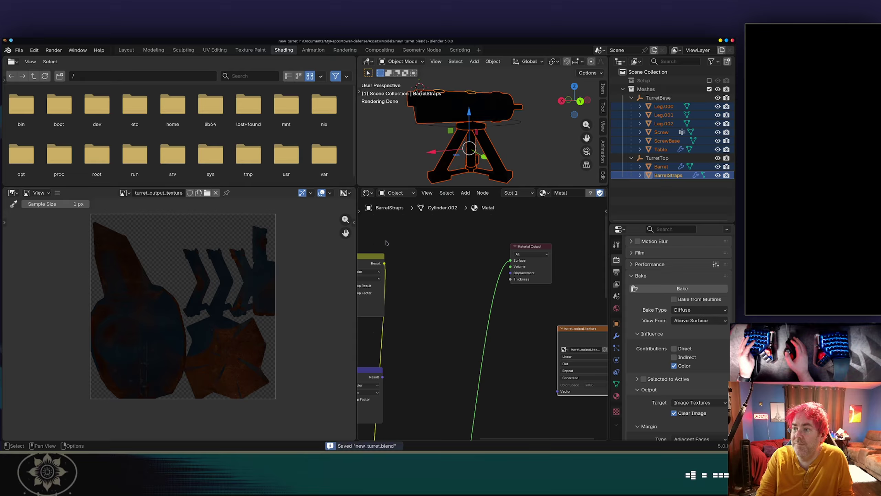
key(alt+Tab)
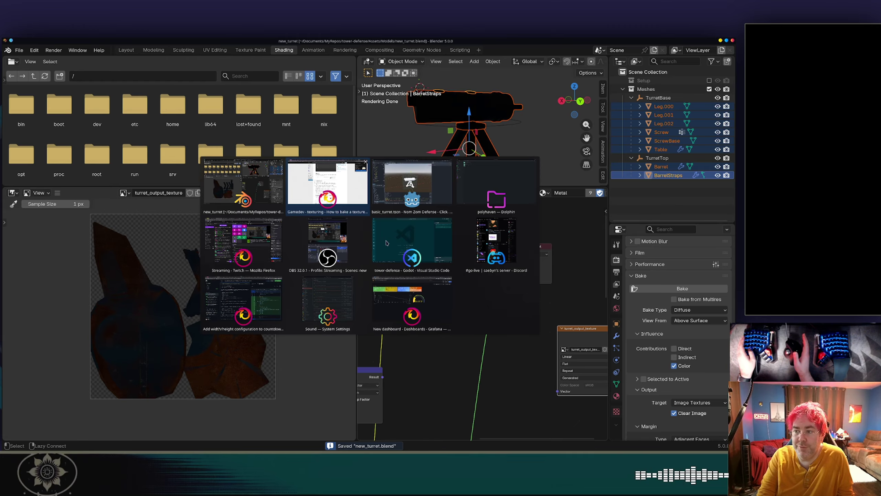
key(alt+Tab)
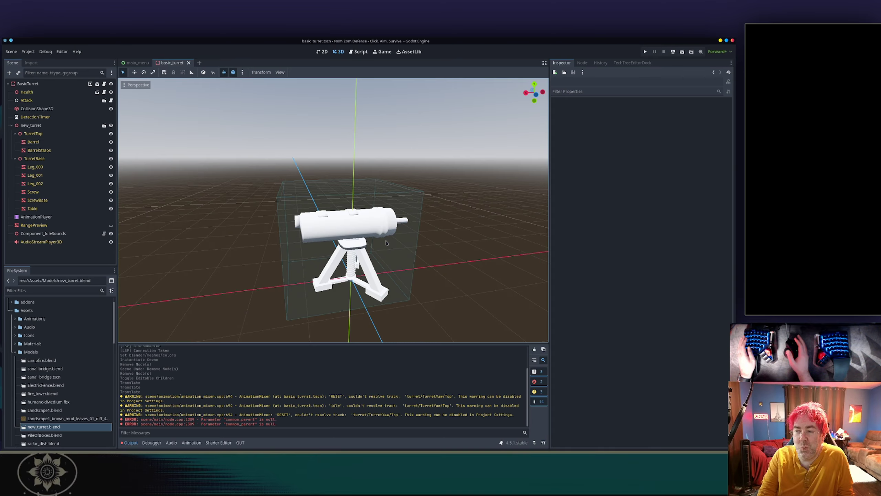
Step: Switch to Blender, connect the turret_output_texture node's Color output to the Material Output's Surface input, and save new_turret.blend
key(alt+Tab)
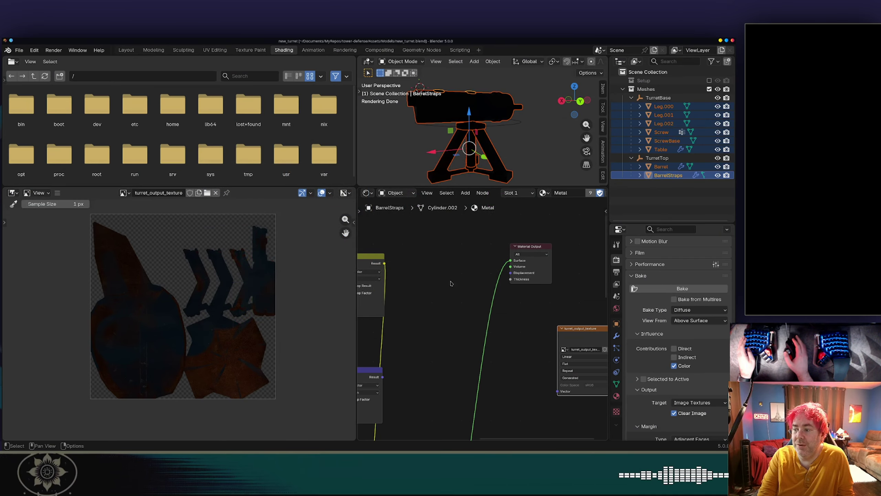
middle_drag(500, 336, 397, 303)
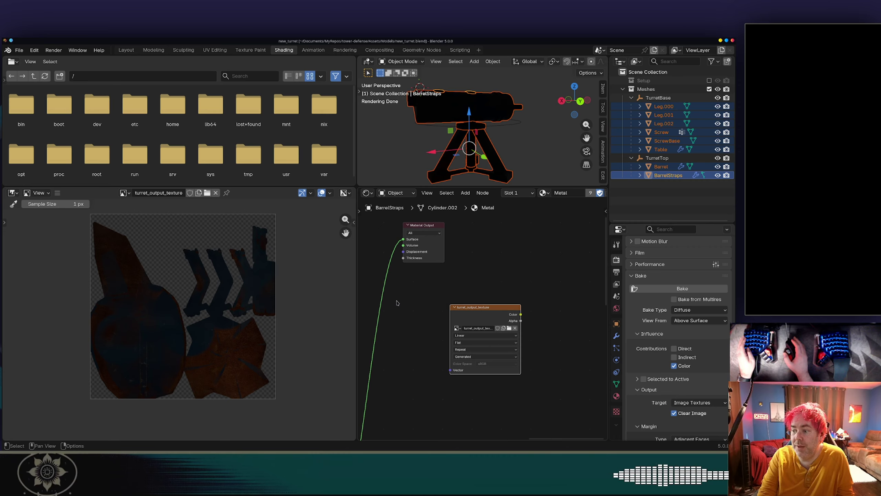
drag(520, 315, 403, 239)
key(ctrl+s)
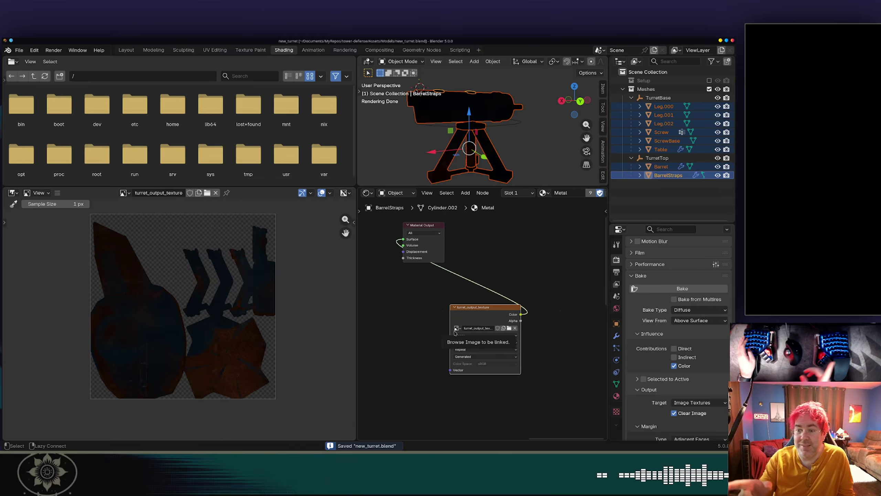
Step: Switch to Godot and inspect the Barrel mesh's Surface 0 material, including its Shading and Albedo settings
key(alt+Tab)
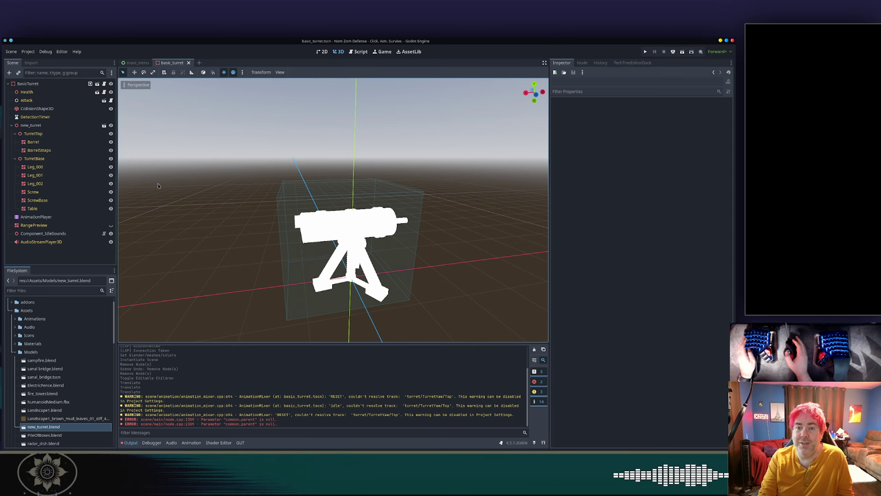
key(alt+Tab)
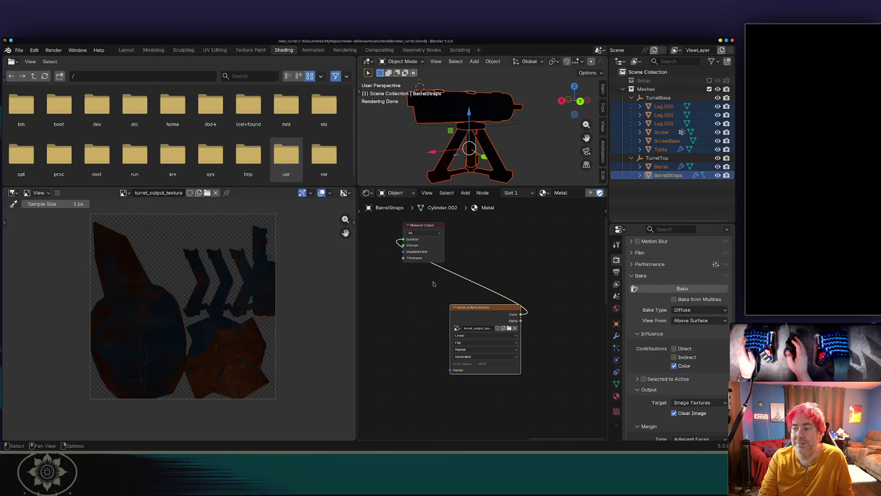
key(alt+Tab)
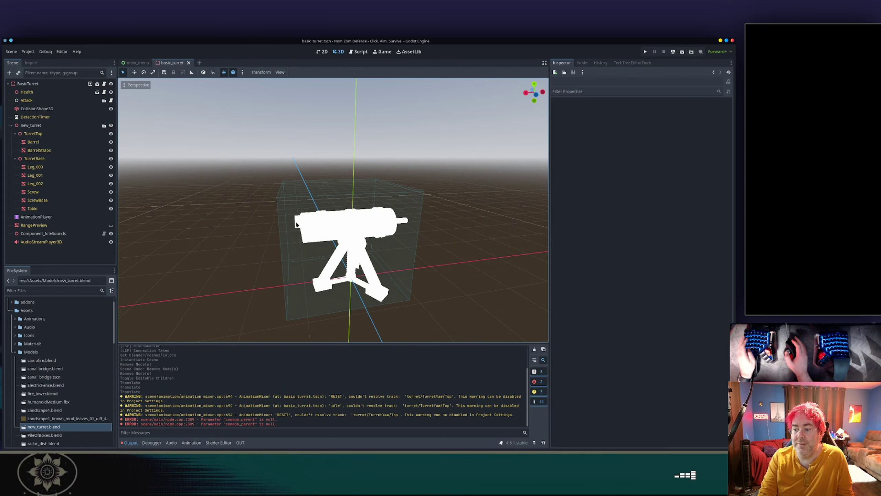
click(84, 142)
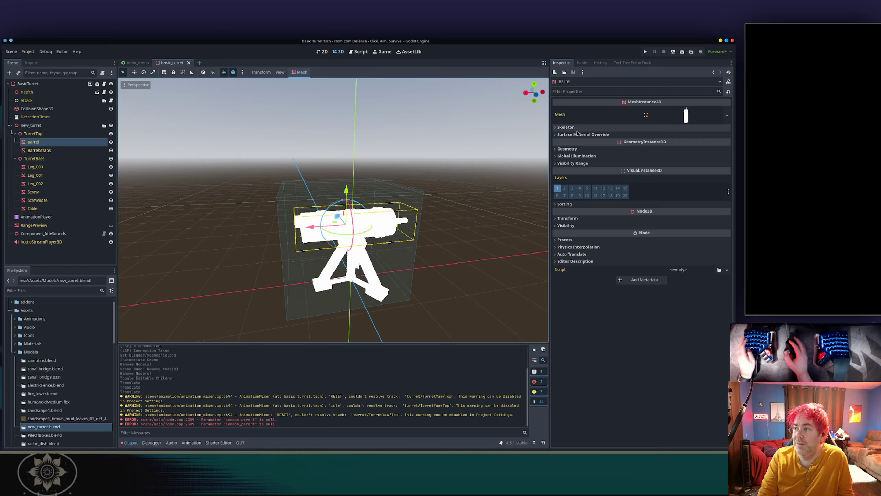
click(684, 115)
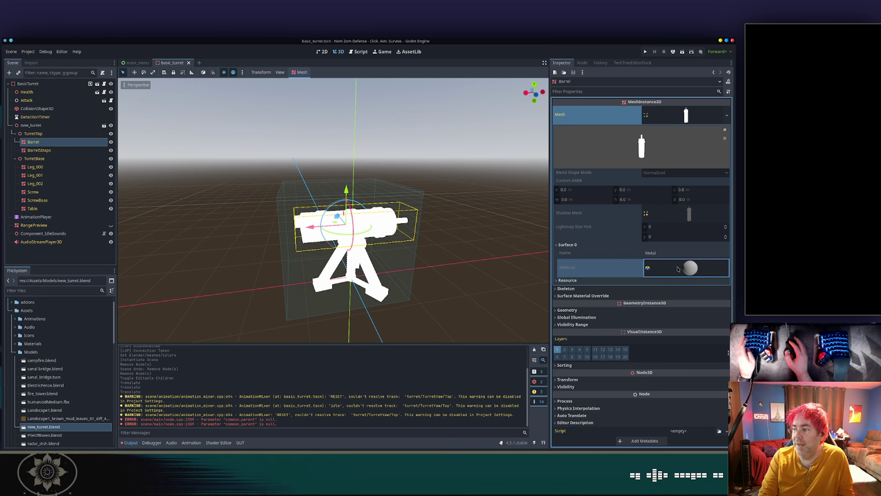
click(676, 269)
click(676, 270)
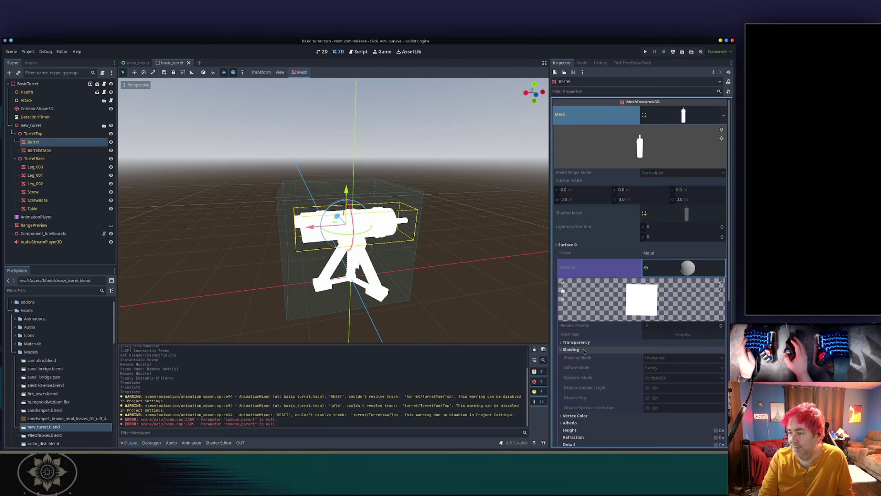
scroll(580, 361, down, 3)
click(581, 336)
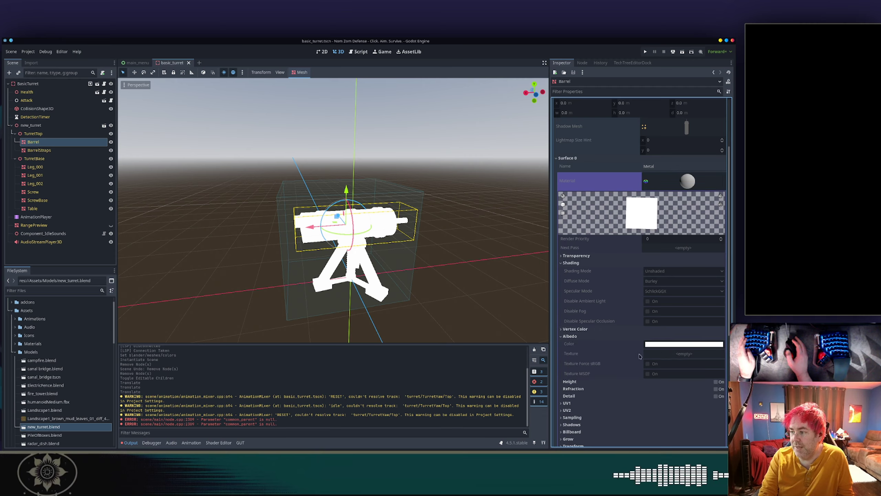
Step: Enable Colors for meshes in the Blender import settings of new_turret.blend
click(38, 125)
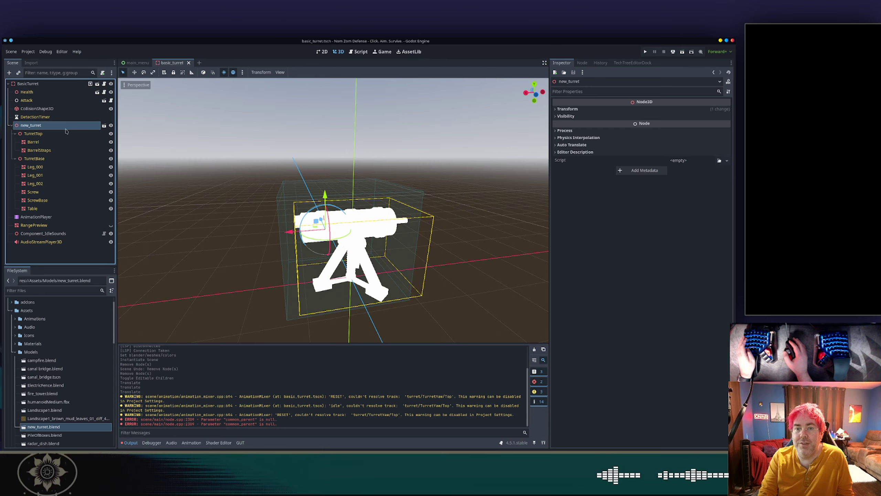
click(31, 63)
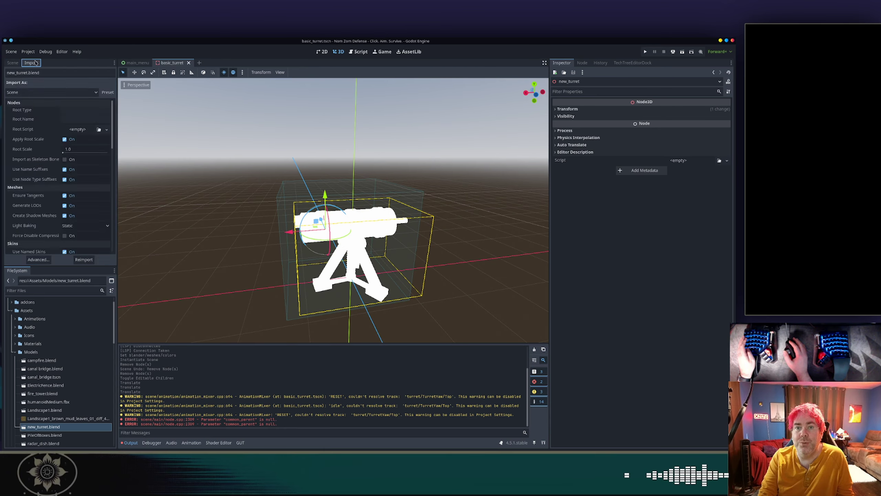
scroll(68, 174, down, 10)
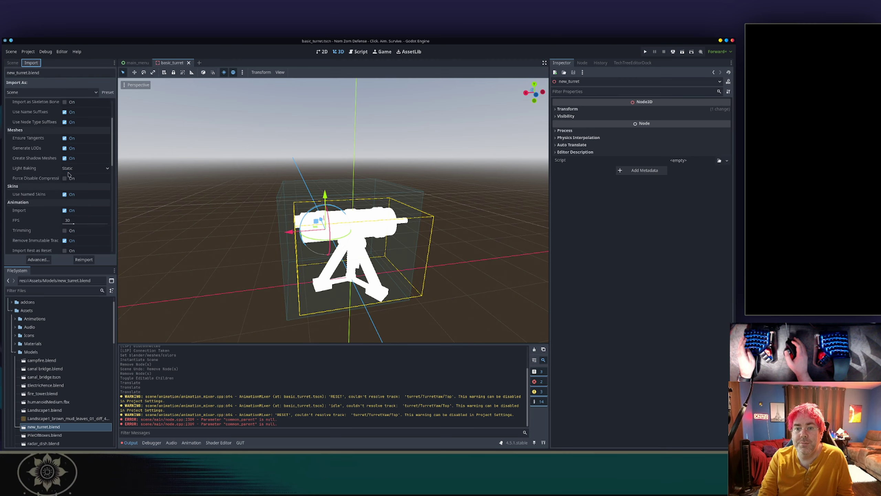
scroll(68, 174, down, 5)
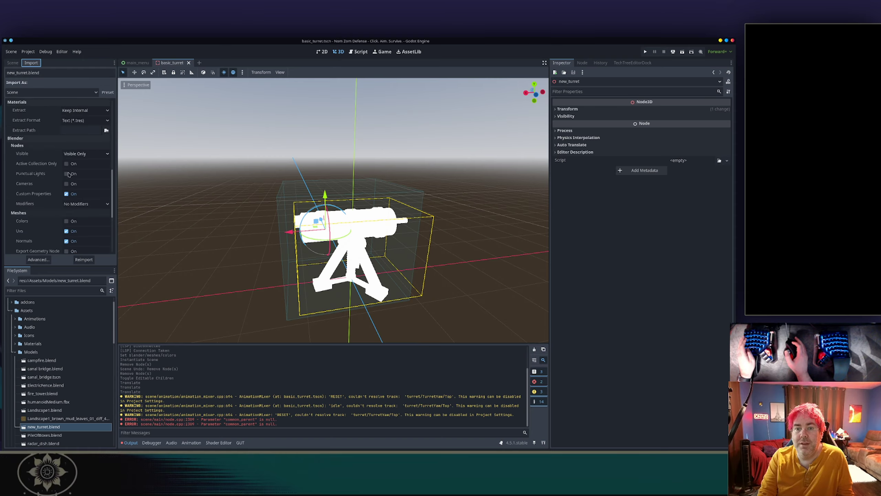
click(76, 164)
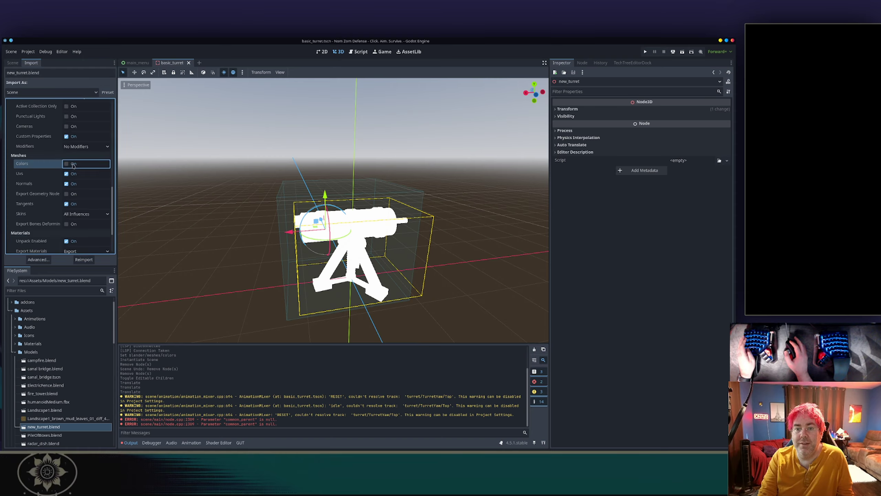
Step: Review the Export Materials and Skins choices in new_turret.blend's import settings
scroll(79, 206, down, 1)
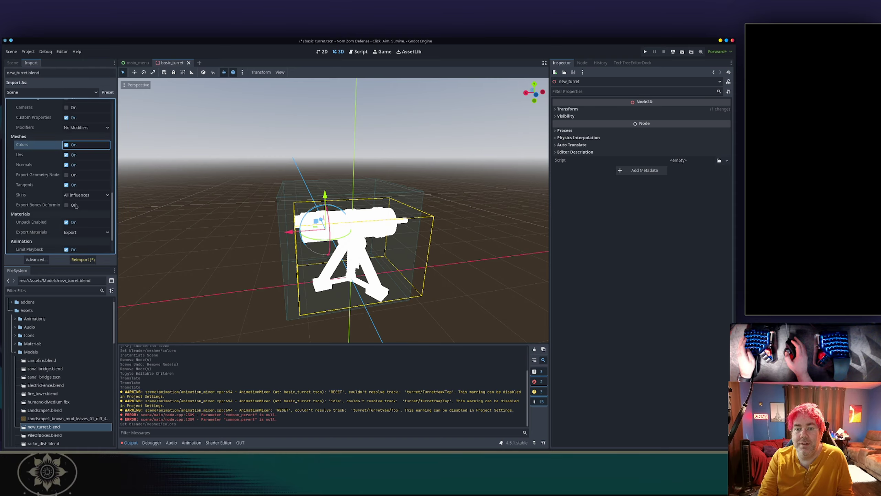
scroll(76, 206, down, 2)
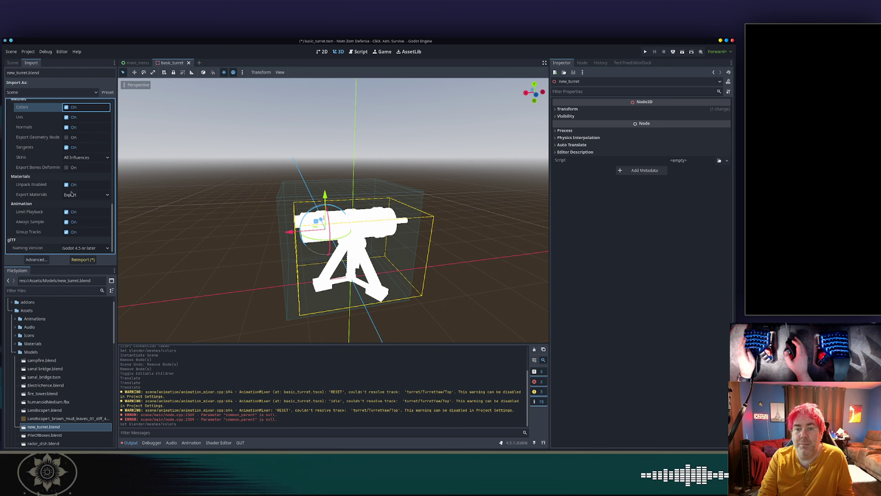
click(72, 196)
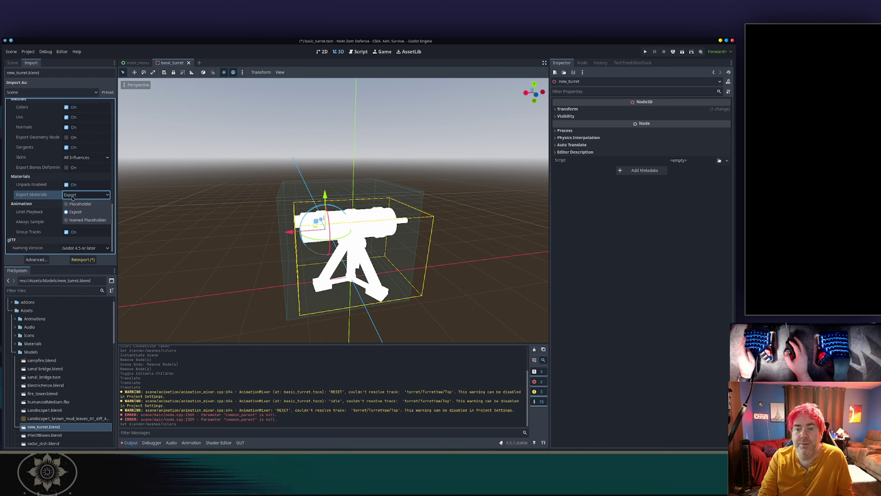
click(72, 196)
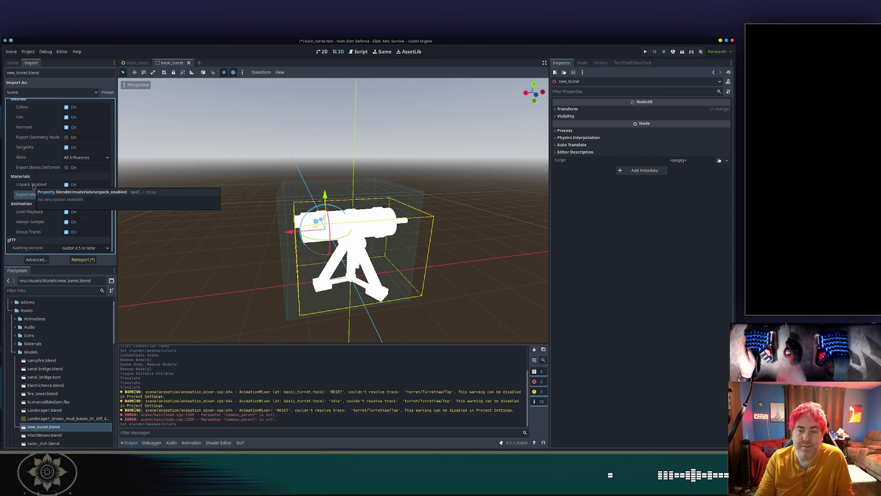
scroll(106, 219, up, 3)
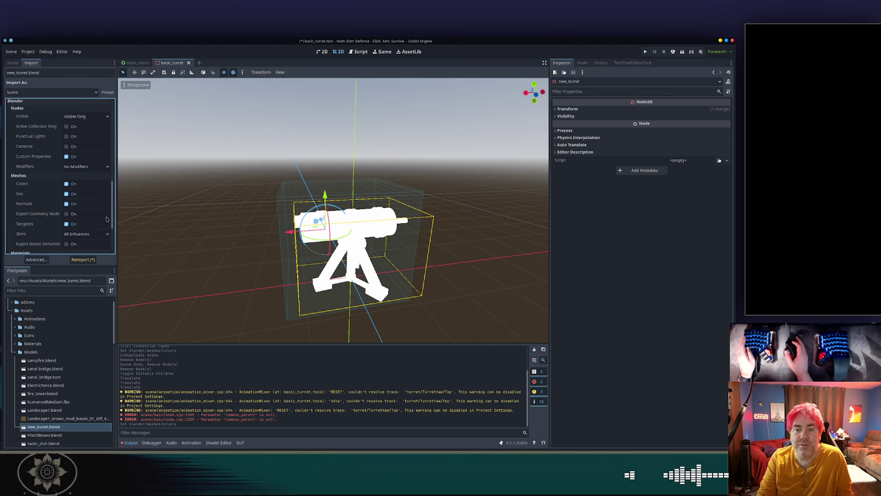
scroll(106, 218, down, 1)
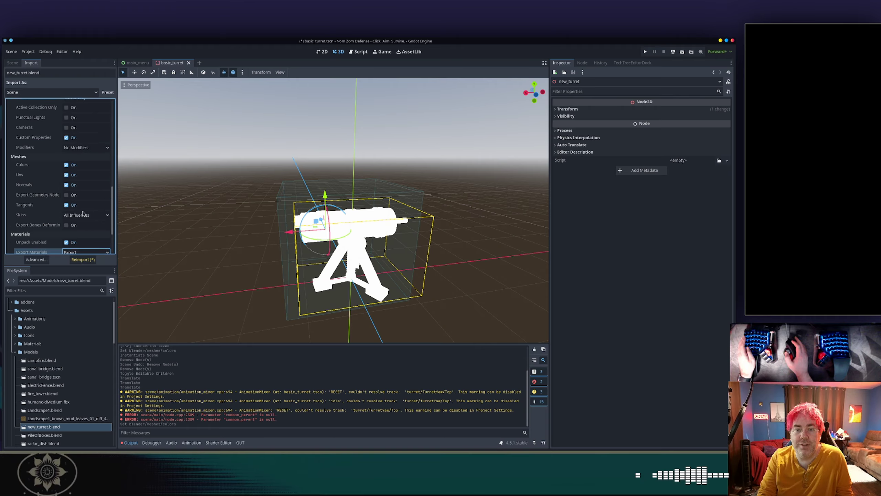
click(79, 215)
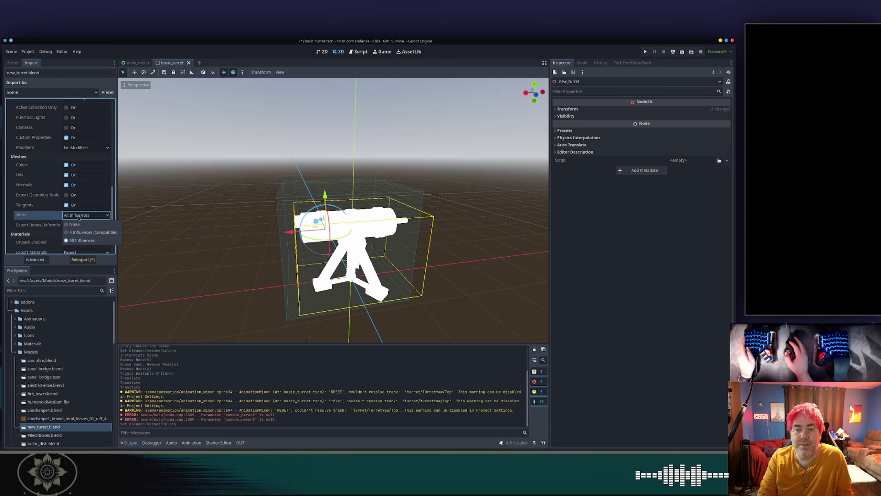
click(79, 217)
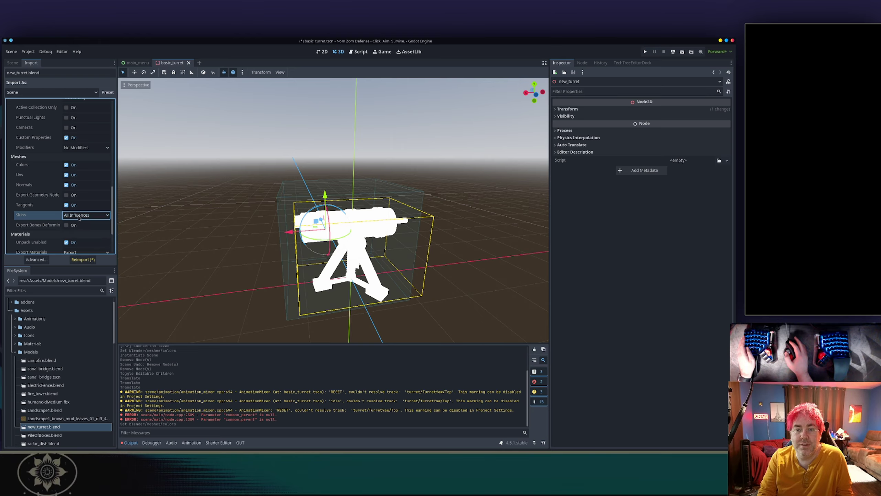
click(79, 216)
click(78, 215)
click(78, 215)
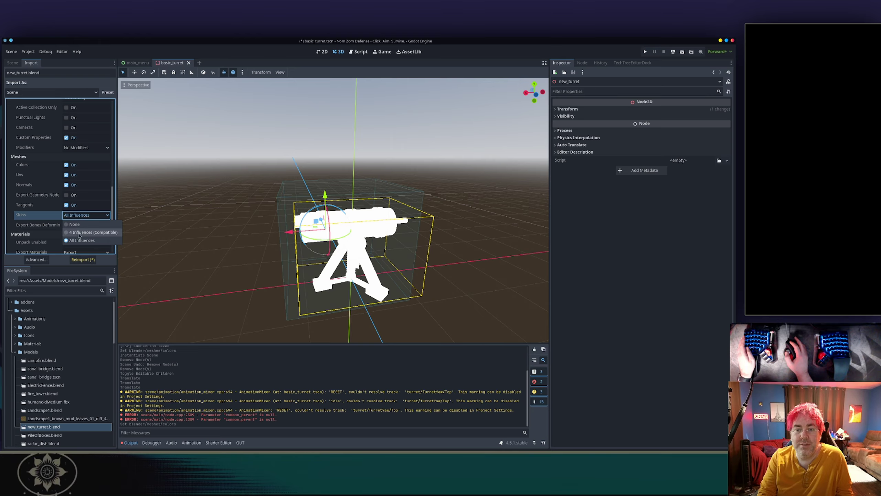
click(89, 218)
scroll(94, 228, up, 3)
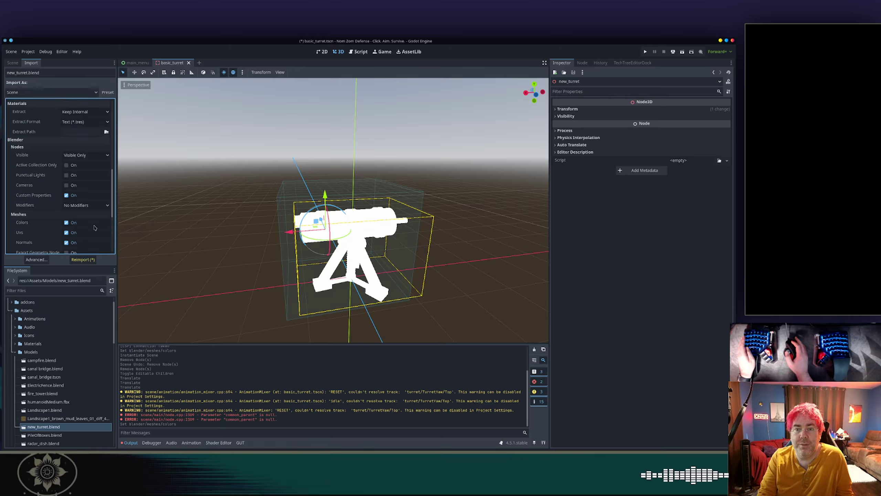
Step: Set the Modifiers import option to All Modifiers and reimport new_turret.blend
click(81, 205)
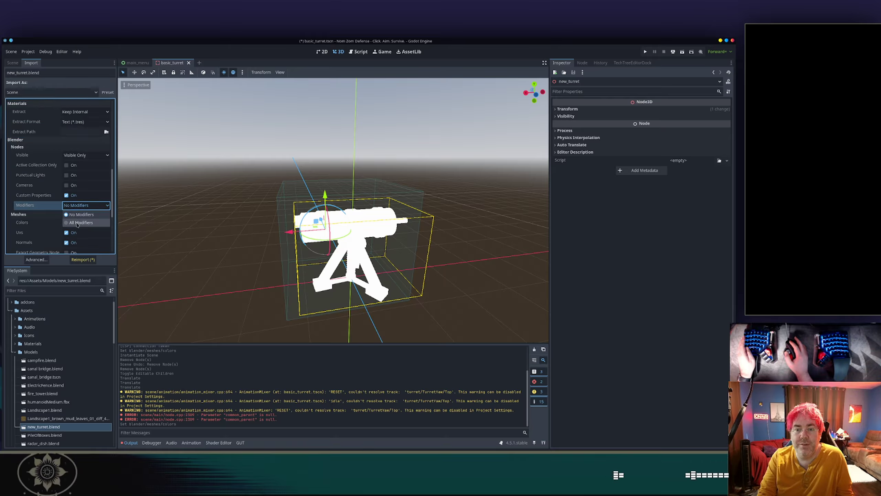
click(77, 223)
scroll(91, 203, up, 2)
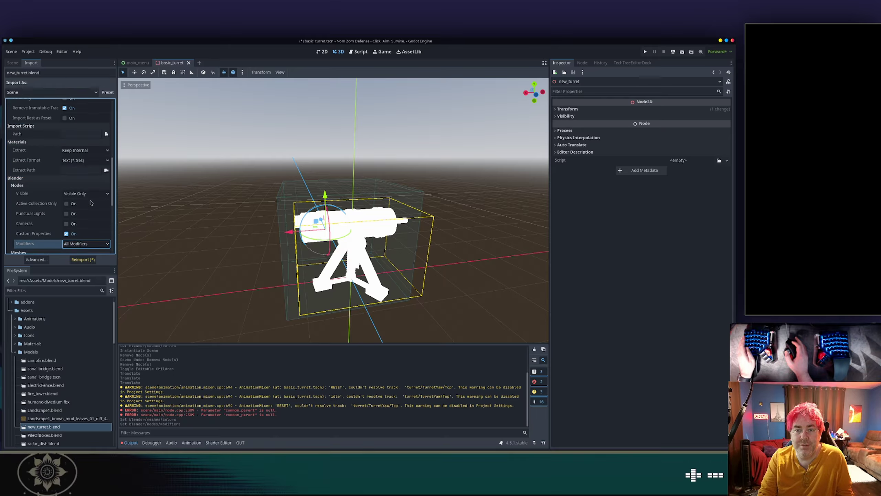
scroll(91, 202, up, 4)
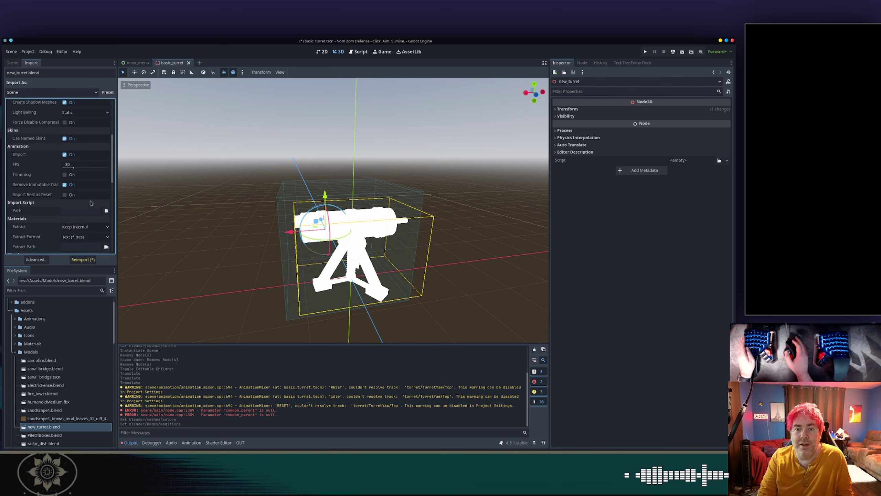
scroll(90, 203, up, 1)
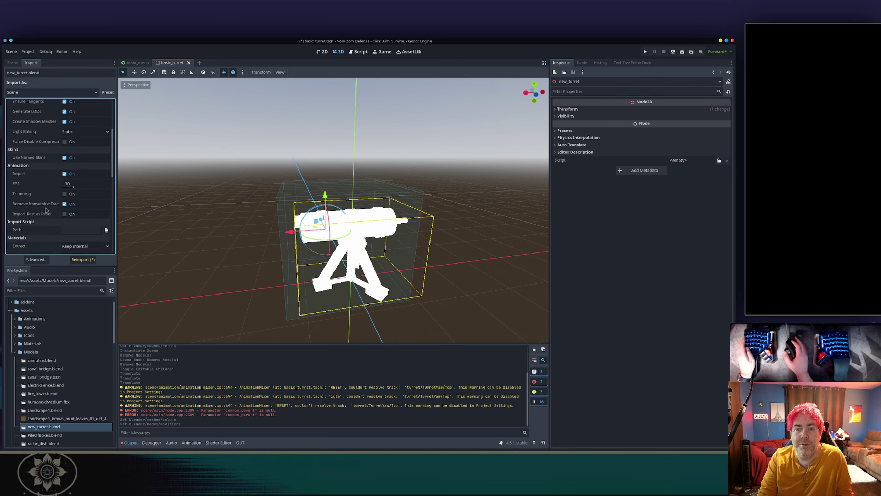
scroll(60, 194, up, 3)
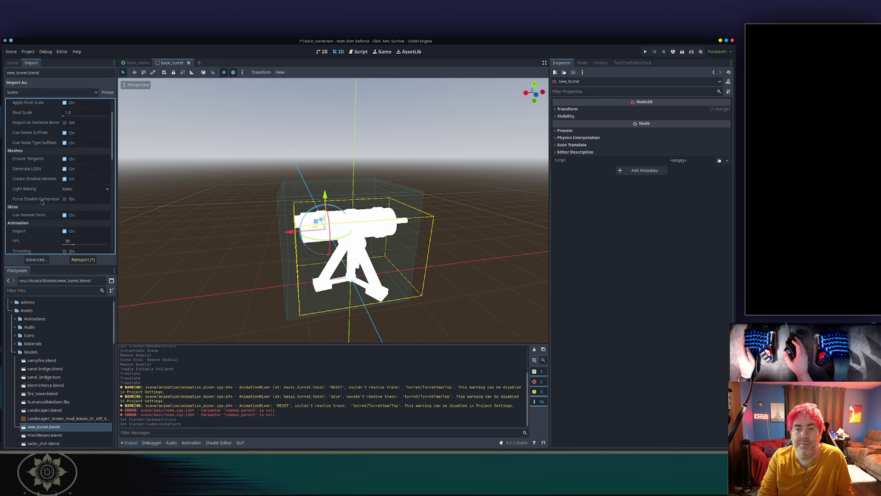
scroll(44, 180, up, 2)
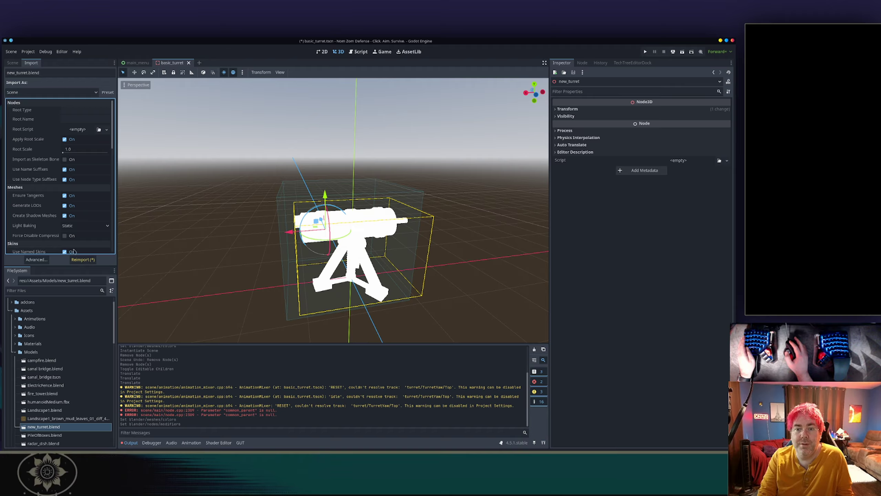
click(79, 259)
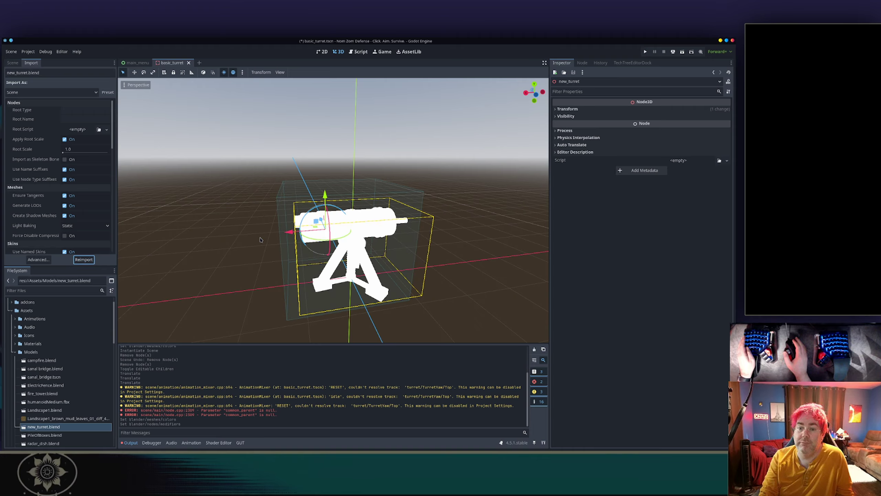
Step: Select the turret's Barrel in the 3D view and recheck its mesh's Surface 0 material for an albedo texture
click(263, 226)
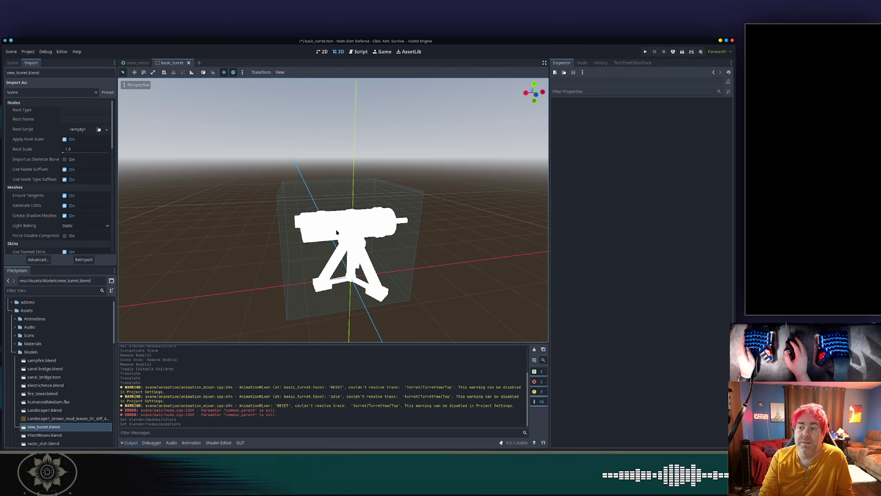
click(368, 222)
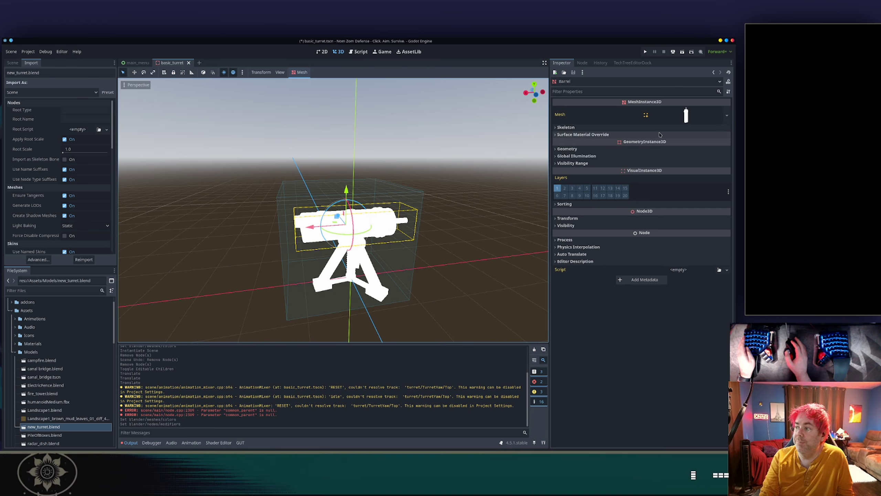
click(649, 116)
scroll(609, 263, down, 3)
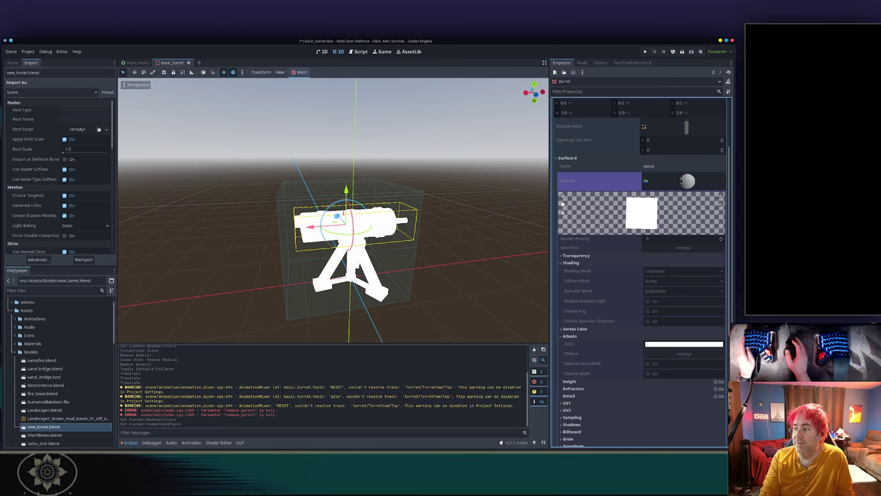
Step: Switch to Blender, enlarge the 3D viewport of the Shading workspace and set the render engine to EEVEE
key(alt+Tab)
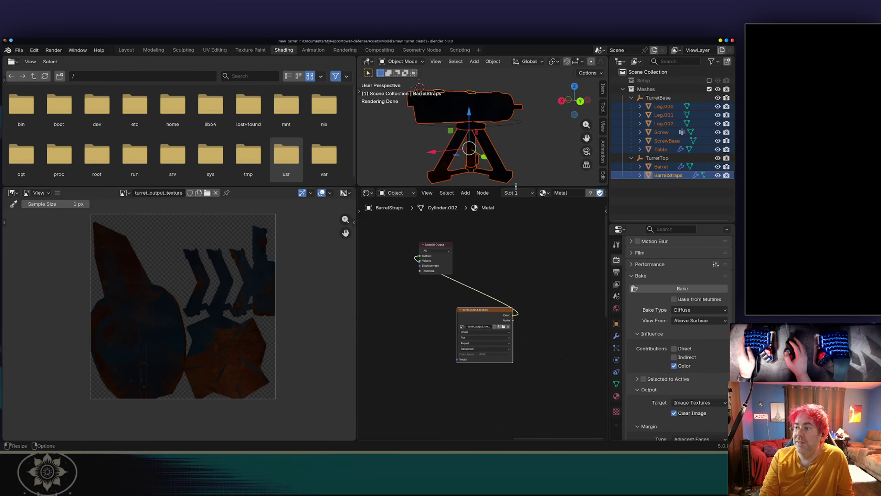
drag(503, 187, 503, 292)
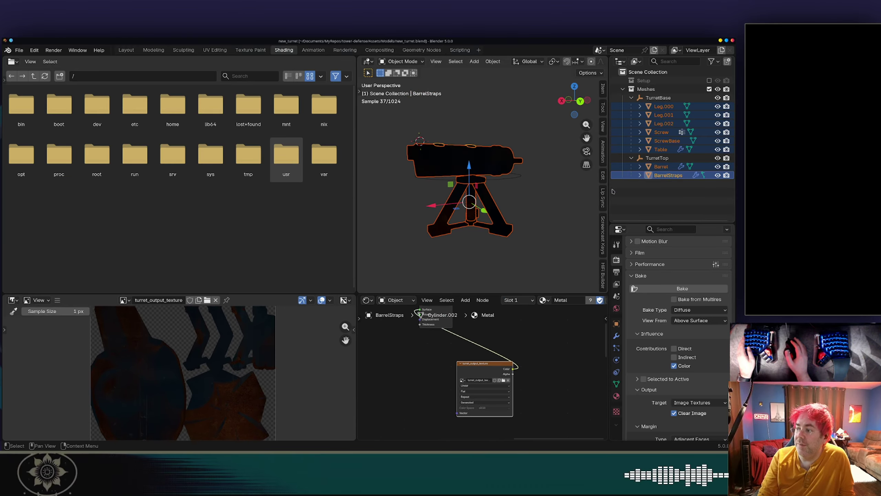
scroll(665, 269, up, 6)
scroll(666, 269, up, 5)
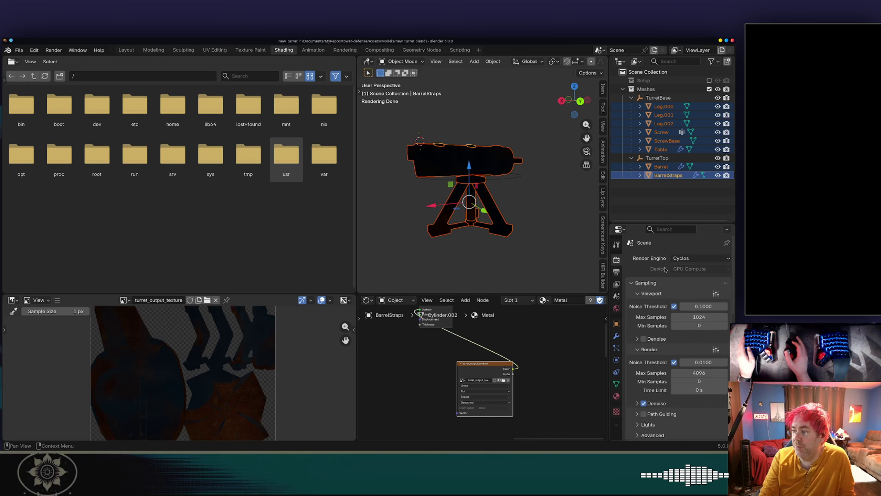
click(680, 258)
click(686, 269)
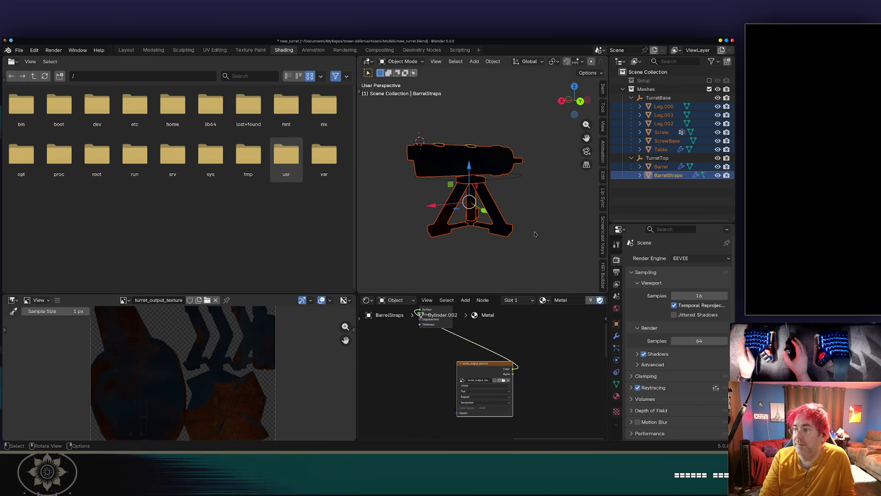
Step: Include the Setup collection in the view layer and deselect the turret parts
click(709, 80)
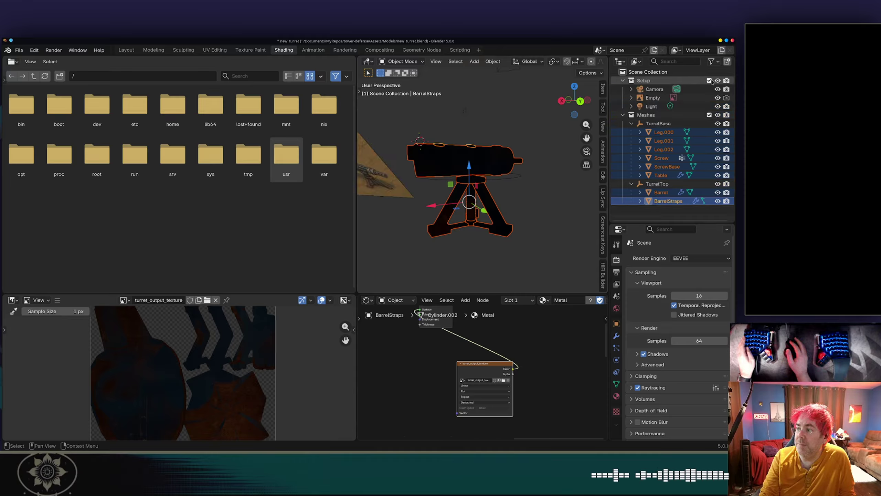
middle_drag(499, 188, 507, 238)
click(508, 240)
middle_drag(441, 178, 496, 175)
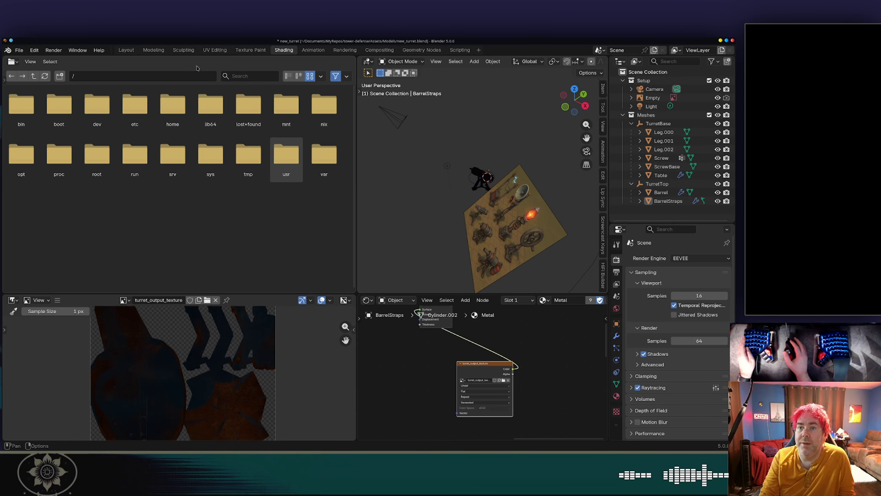
Step: In the Modeling workspace, leave Edit Mode, select the Light and examine how the turret is lit
click(152, 50)
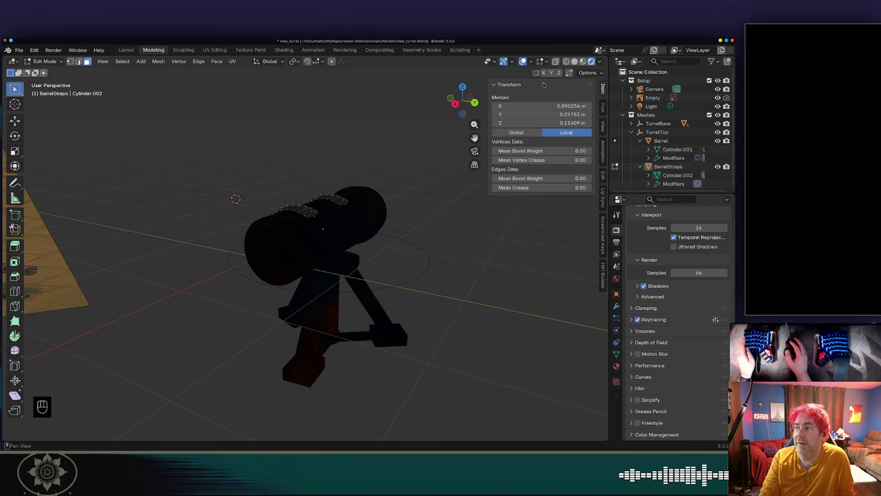
middle_drag(369, 196, 335, 230)
key(Tab)
scroll(310, 167, down, 7)
click(333, 191)
scroll(340, 254, up, 4)
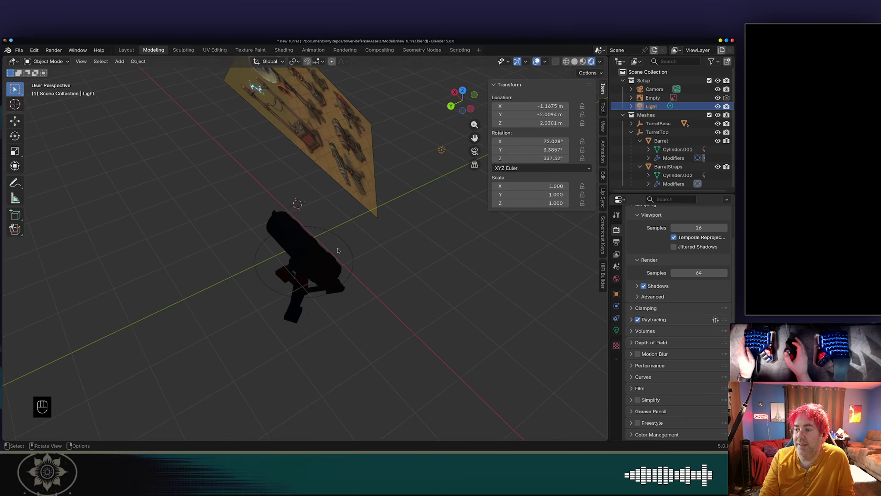
middle_drag(441, 250, 336, 231)
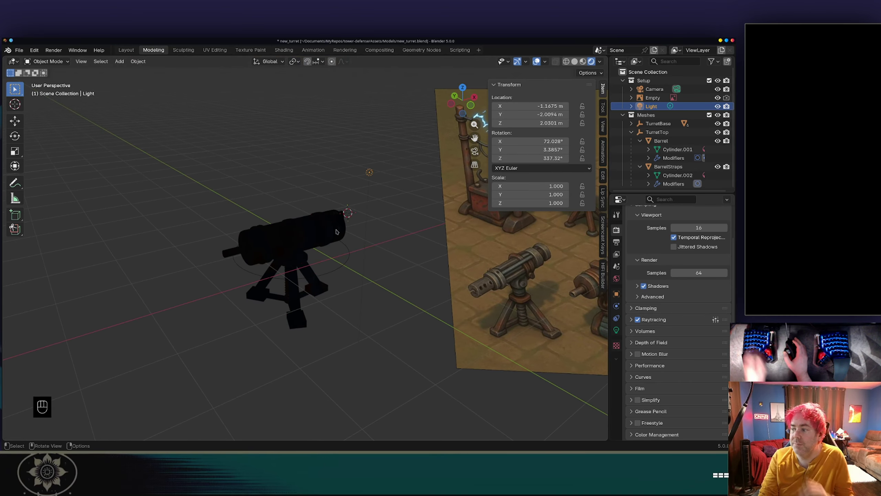
scroll(671, 239, up, 3)
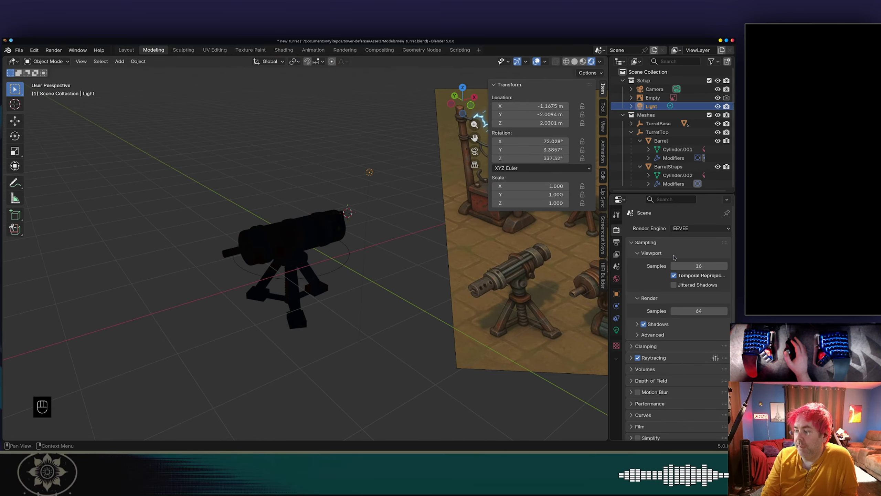
Step: Try the Cycles render engine on the dark turret and return to EEVEE
click(685, 230)
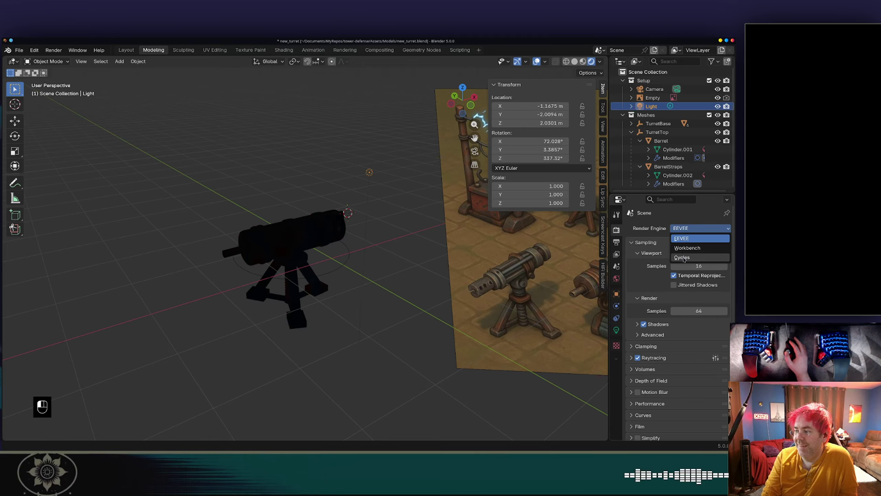
click(681, 251)
scroll(676, 256, up, 4)
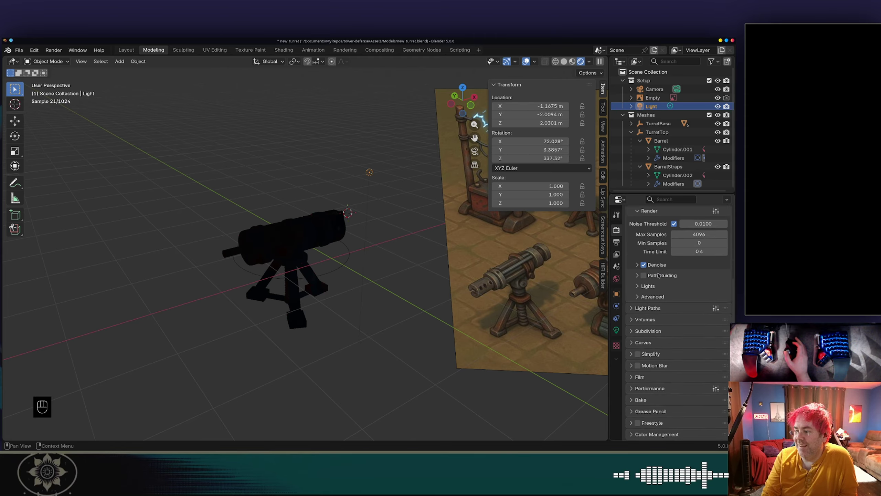
click(681, 228)
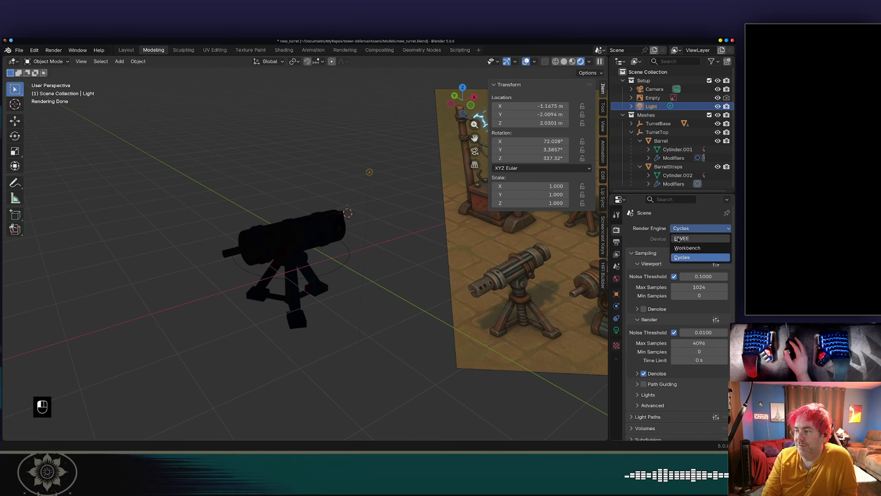
click(678, 239)
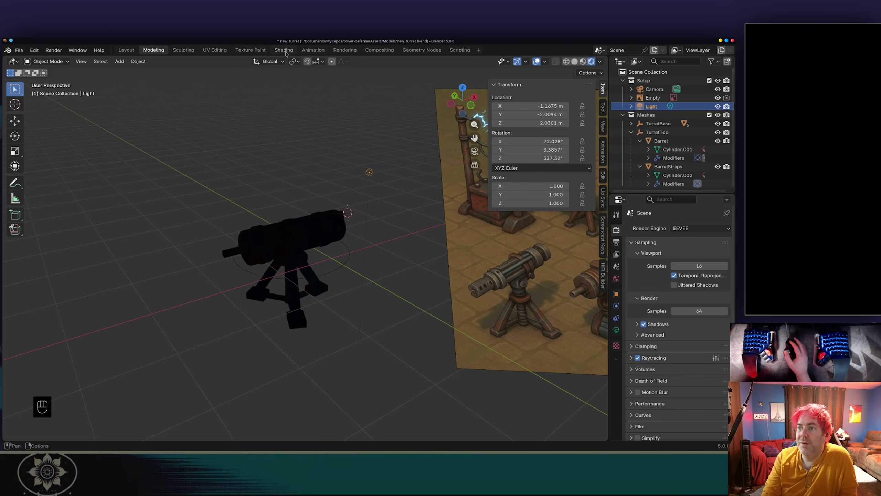
Step: Show the BarrelStraps Metal material in the Shading workspace and enlarge the node editor area
click(386, 50)
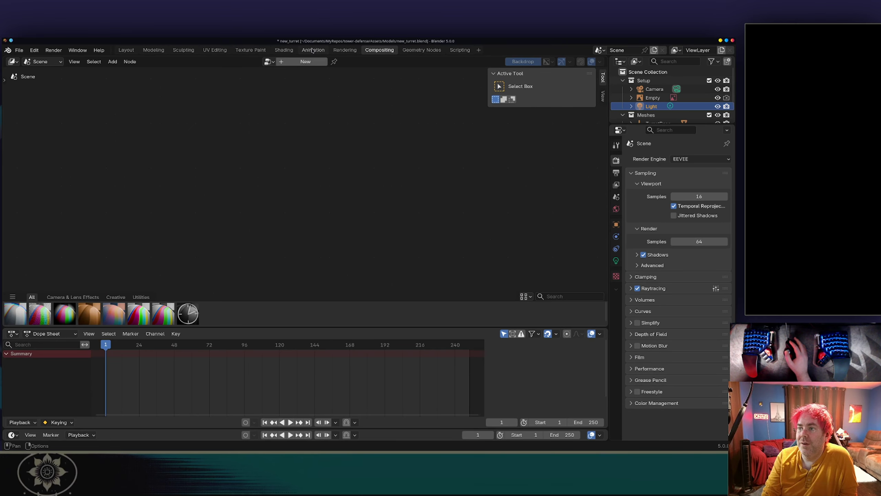
click(284, 50)
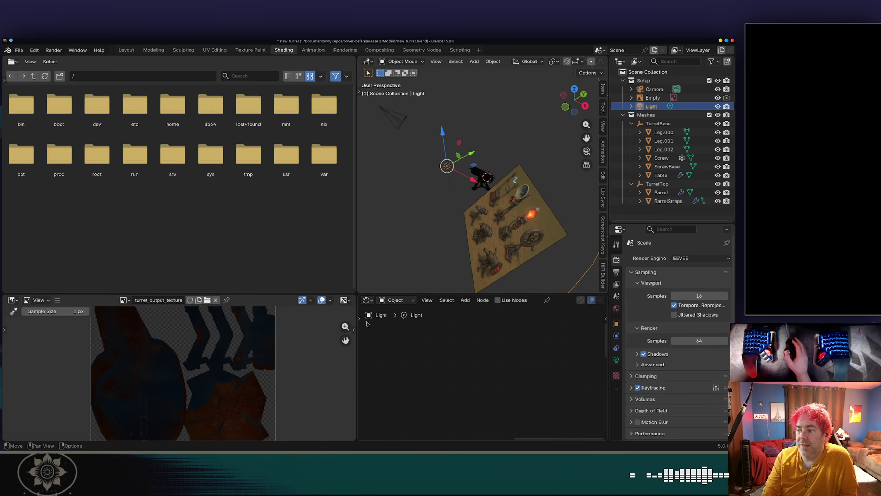
click(483, 173)
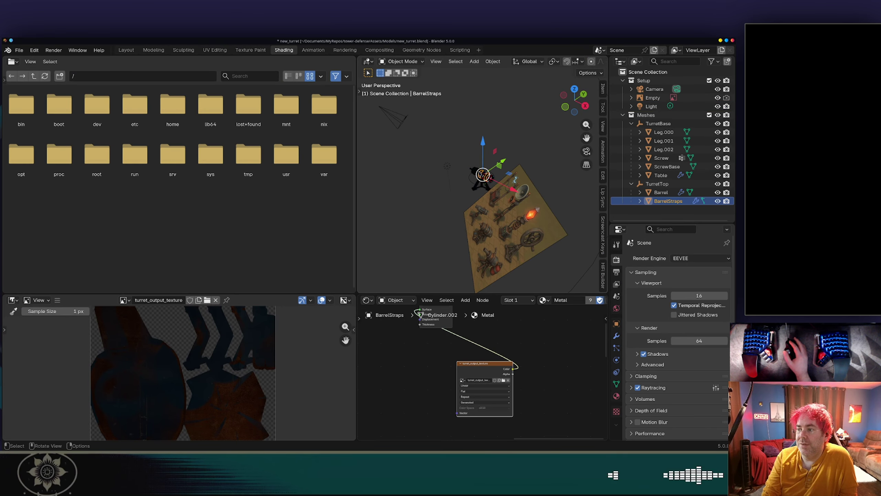
middle_drag(449, 346, 480, 371)
drag(472, 294, 471, 172)
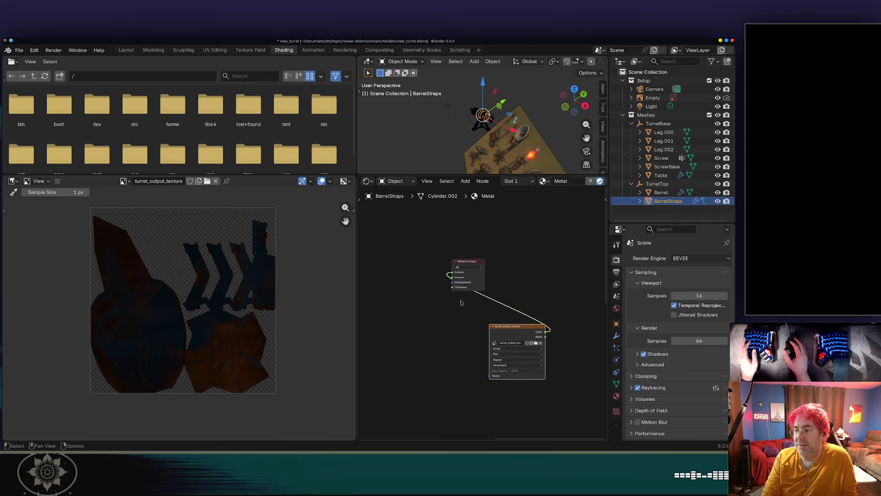
Step: Move the vector Mix node and the Principled BSDF closer to the Material Output in the Metal node tree
scroll(461, 302, down, 6)
middle_drag(439, 325, 455, 301)
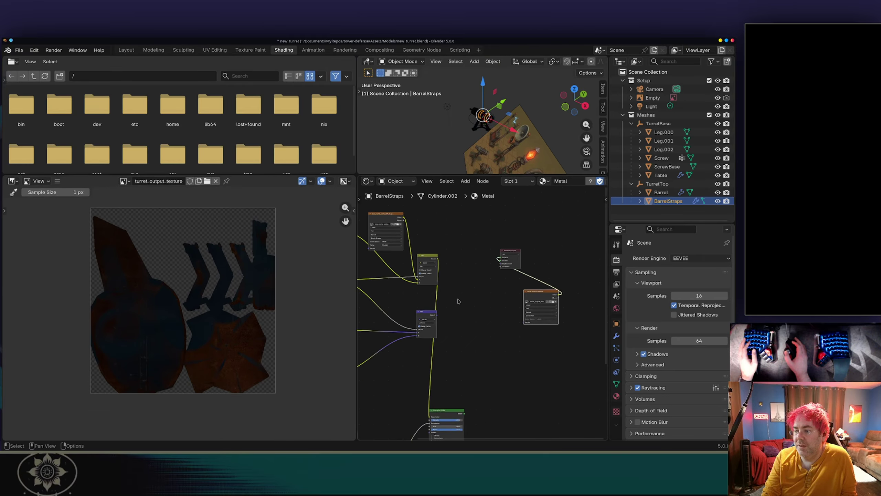
scroll(451, 306, up, 4)
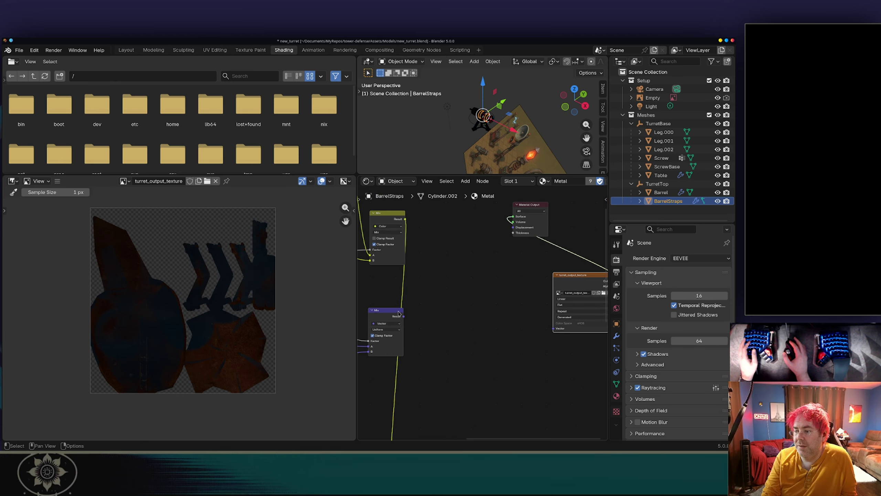
drag(398, 313, 432, 307)
scroll(464, 319, down, 2)
middle_drag(467, 381, 474, 319)
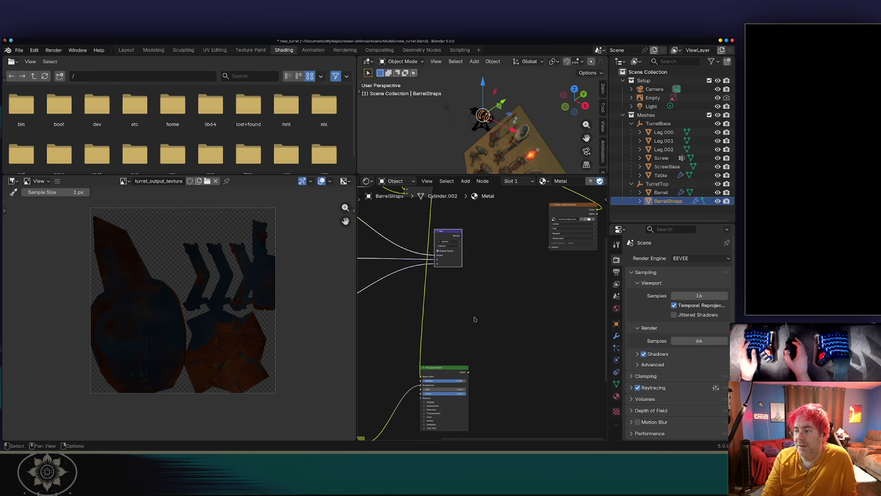
drag(451, 366, 507, 208)
middle_drag(525, 356, 482, 429)
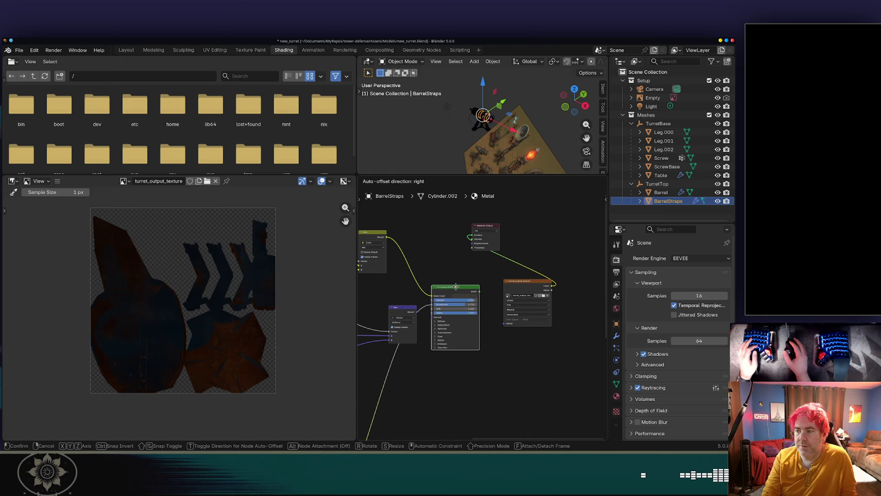
Step: Duplicate the Principled BSDF, feed turret_output_texture's color into its Base Color, connect it to the Material Output surface, and save the file
key(shift+d)
click(538, 355)
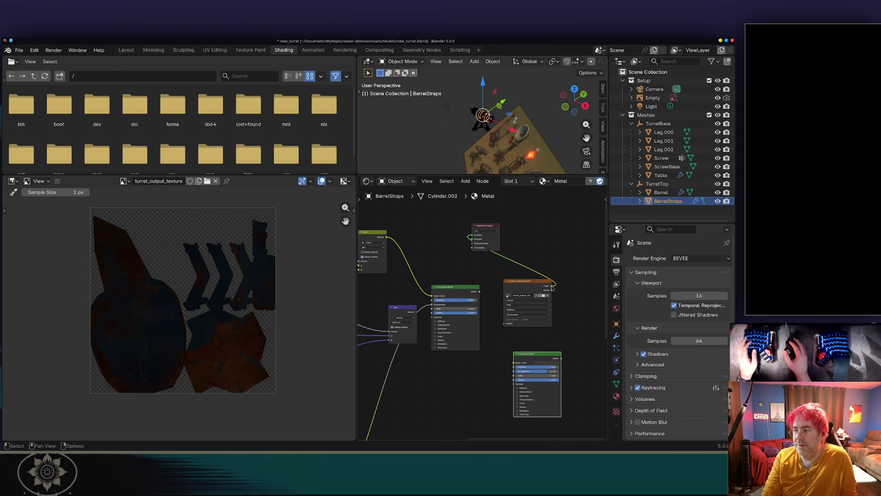
drag(534, 284, 490, 379)
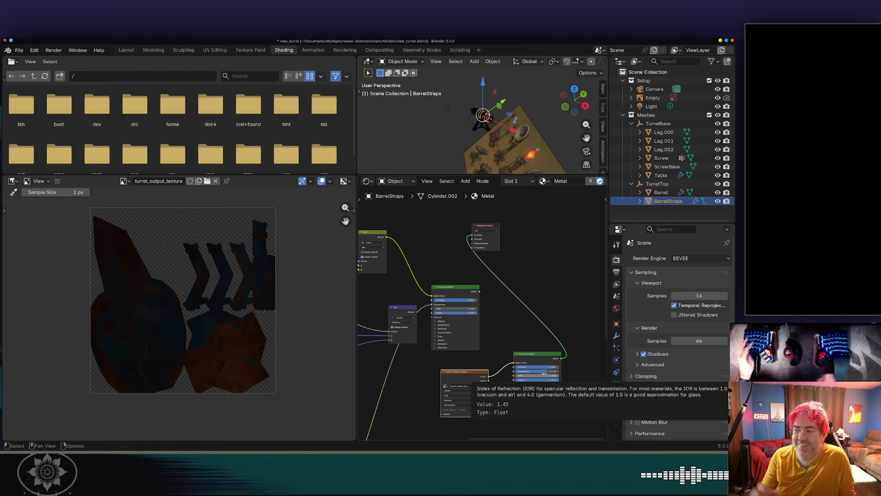
key(ctrl+s)
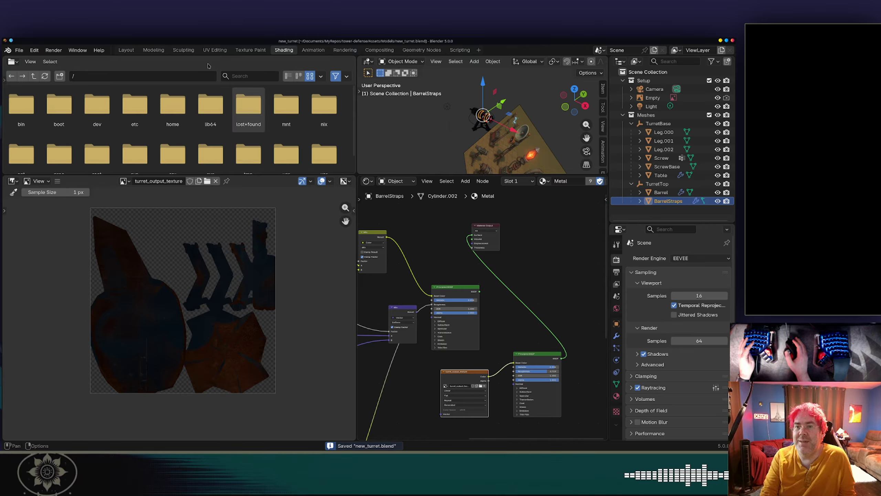
Step: Check the turret in Object Mode of the Modeling workspace with Material Preview shading and save new_turret.blend
click(154, 49)
key(Tab)
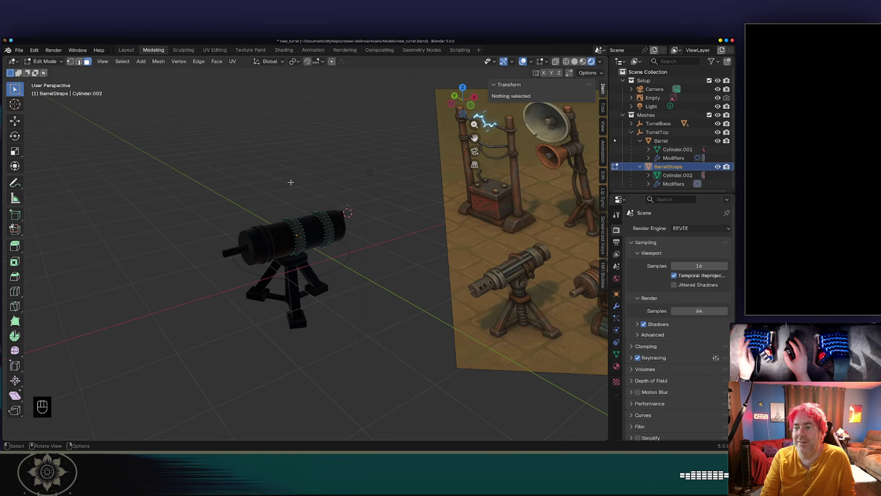
click(283, 192)
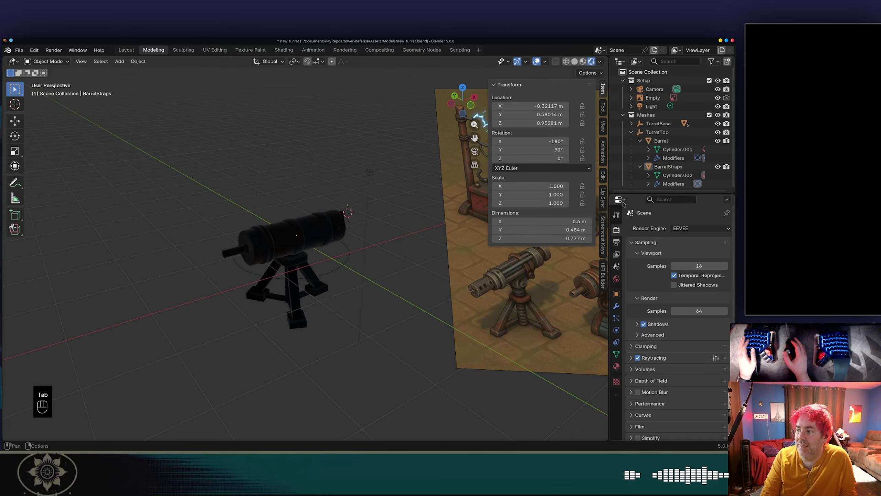
middle_drag(398, 194, 316, 135)
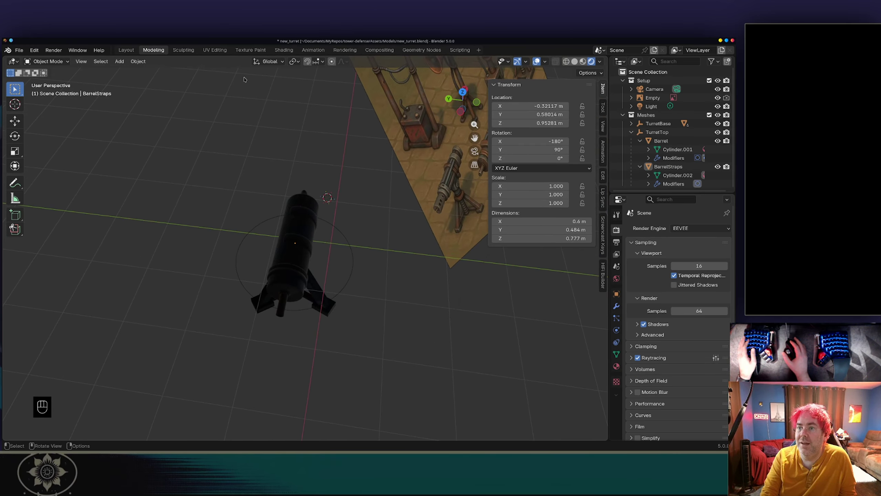
click(582, 63)
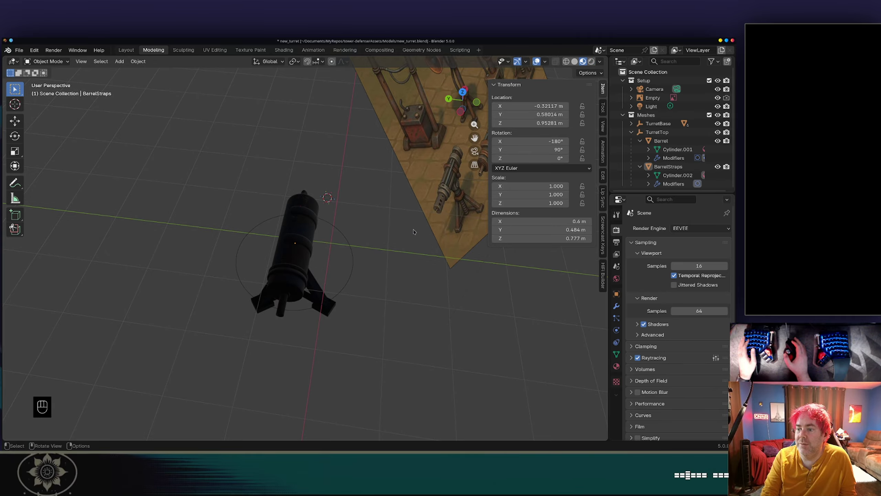
middle_drag(413, 232, 346, 242)
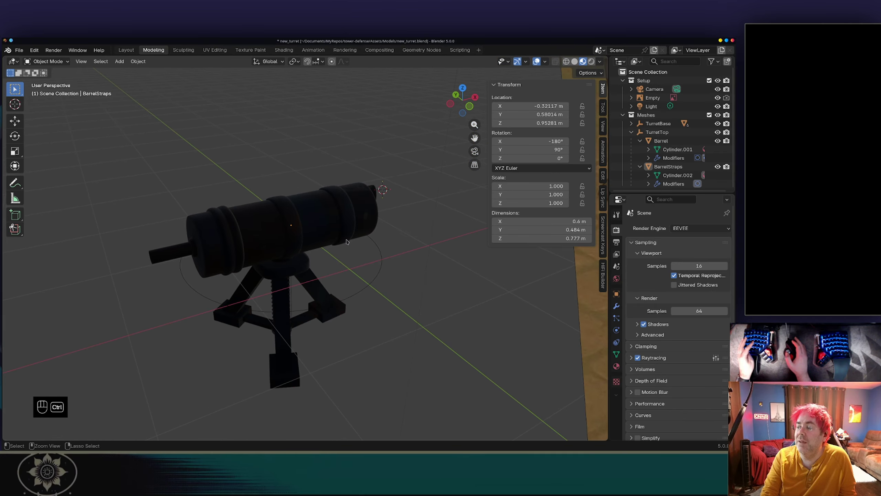
key(ctrl+s)
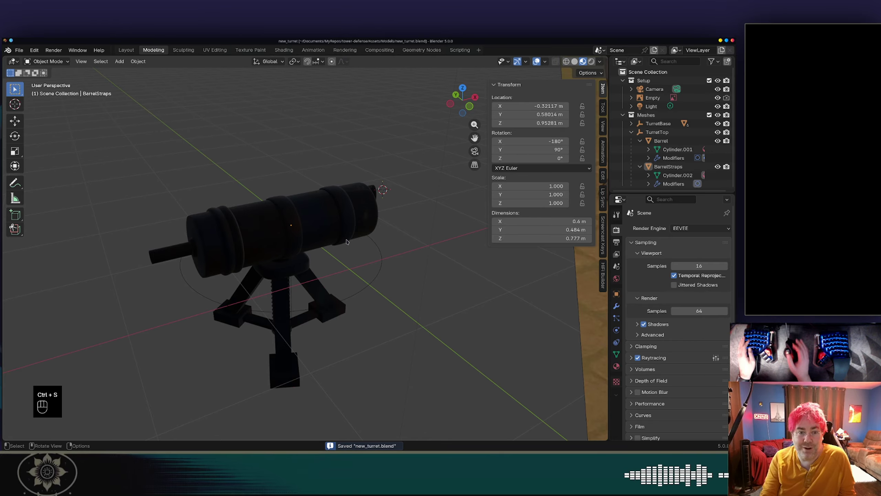